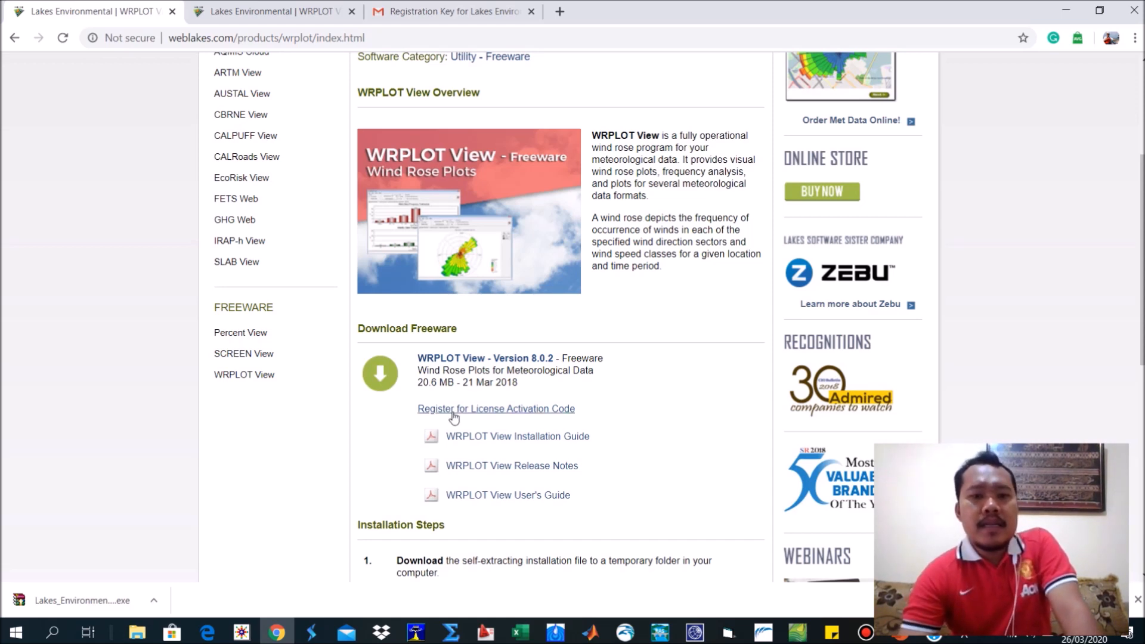
# Download the WRPLOT View Version 8.0.2 freeware installer and dismiss the anti-malware alert without removing the detected item.
pyautogui.scroll(3, 478, 328)
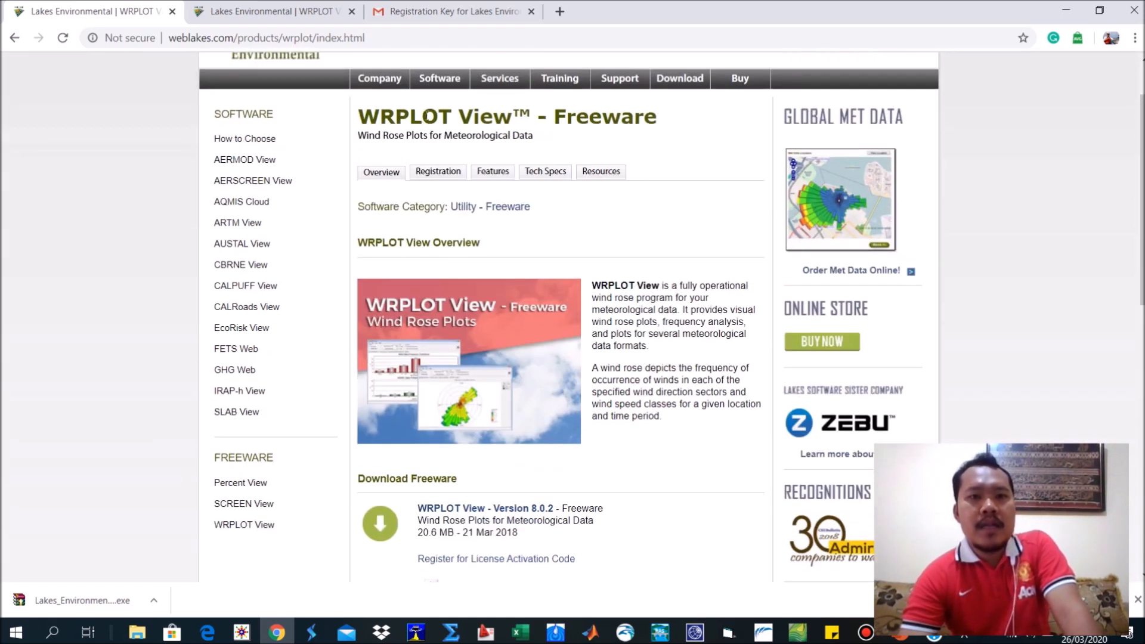
pyautogui.moveTo(452, 84)
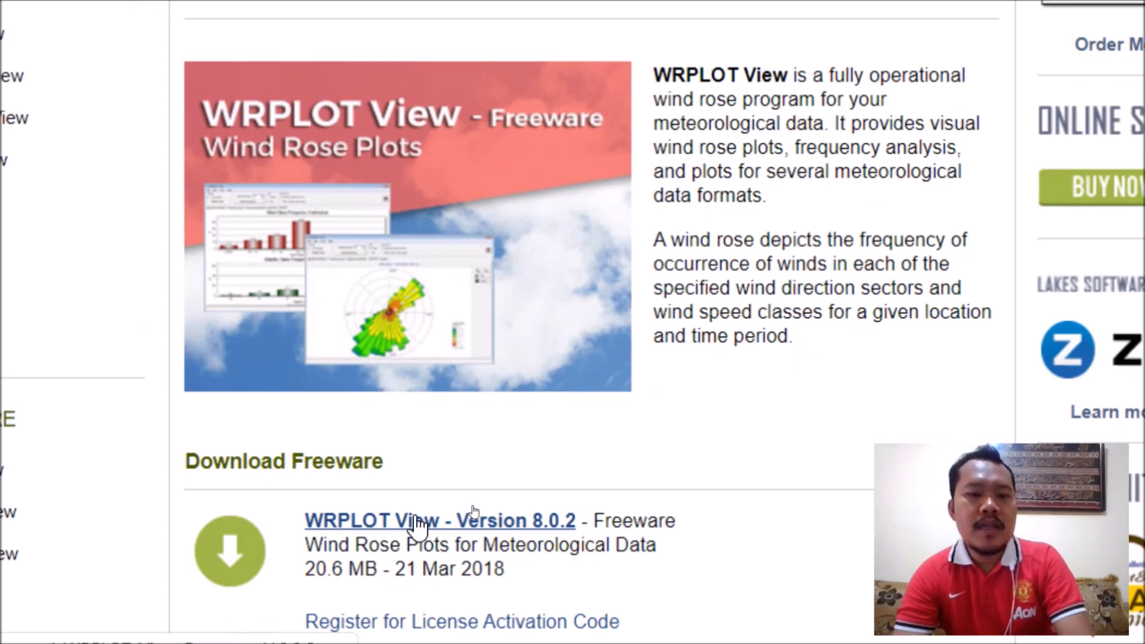
pyautogui.click(422, 517)
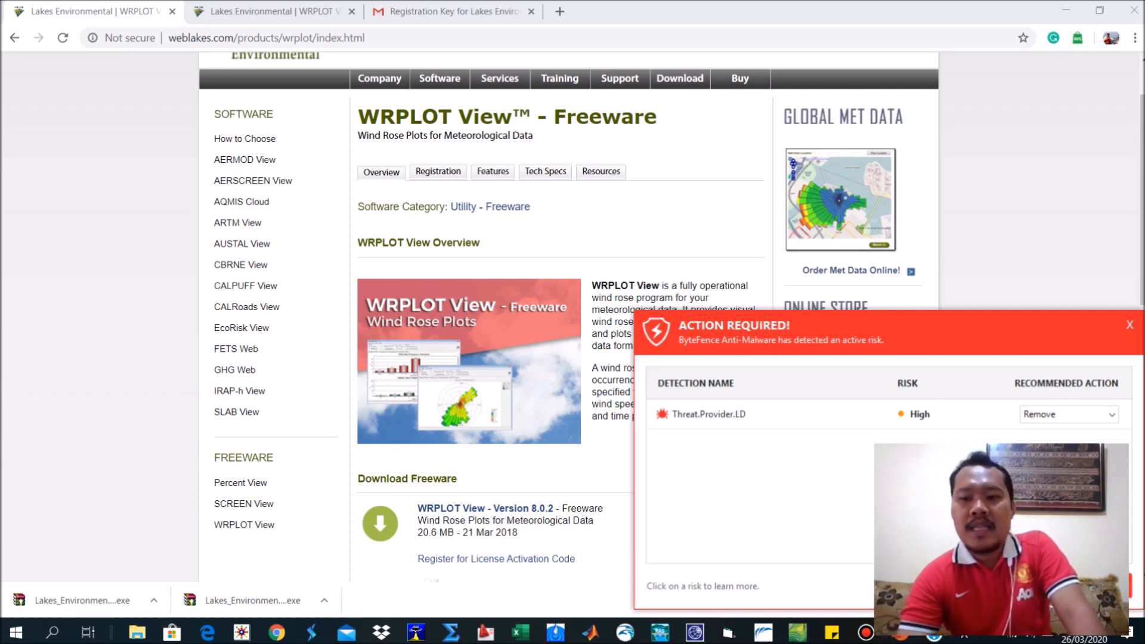
pyautogui.click(1130, 324)
pyautogui.click(954, 502)
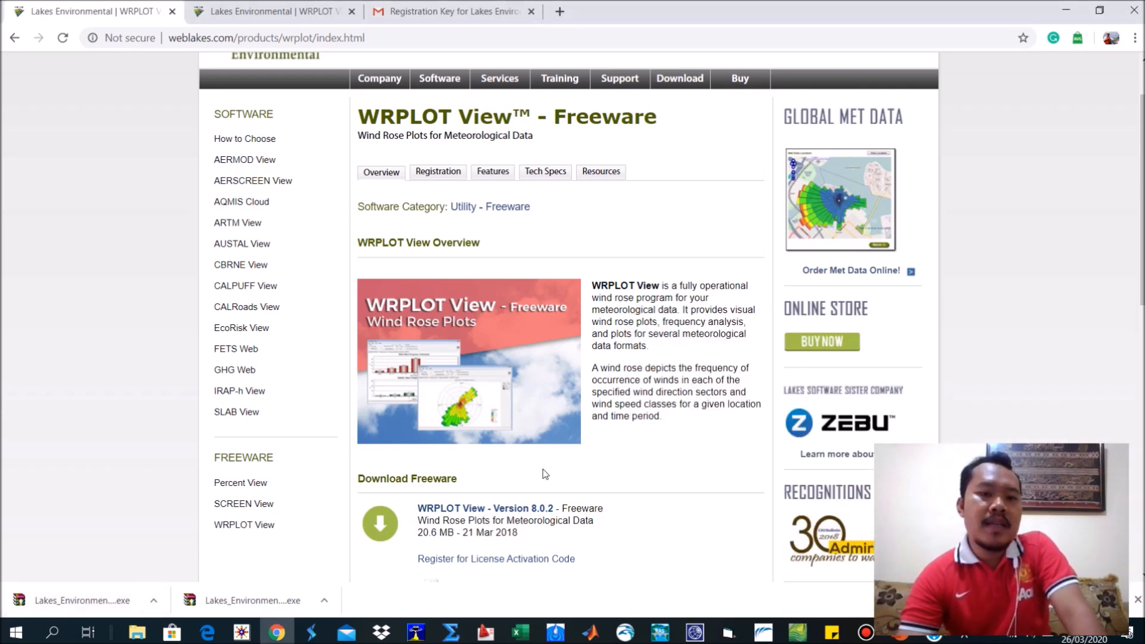
# Open the registration page from the WRPLOT View installation steps and close the duplicate Lakes Environmental page.
pyautogui.scroll(-7, 530, 484)
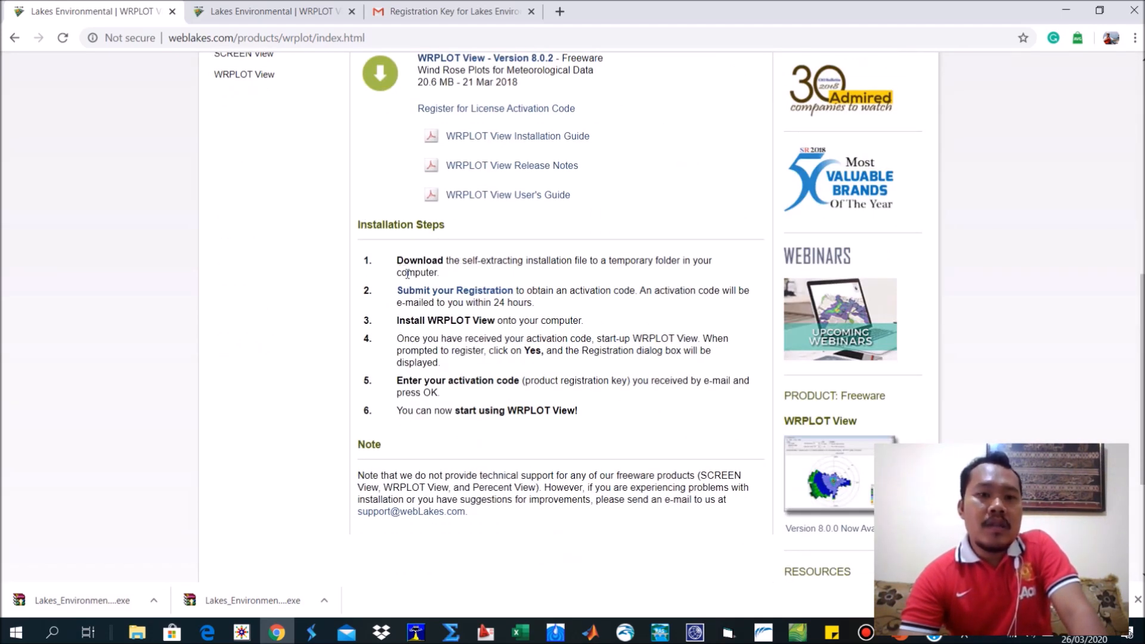
pyautogui.click(446, 291)
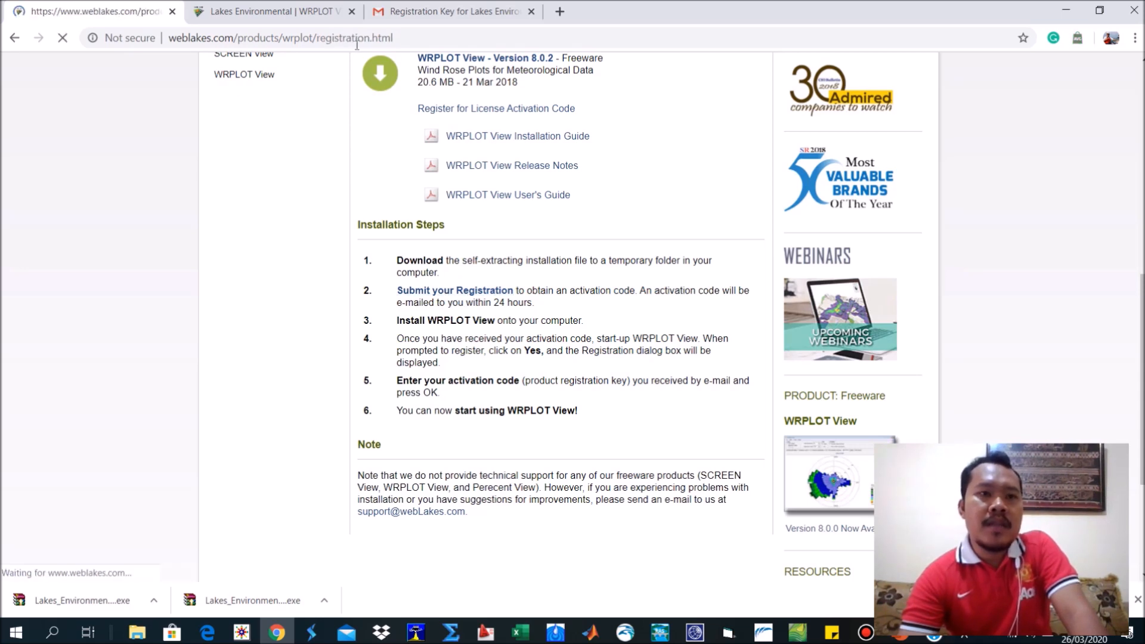
pyautogui.click(351, 11)
pyautogui.scroll(-3, 500, 322)
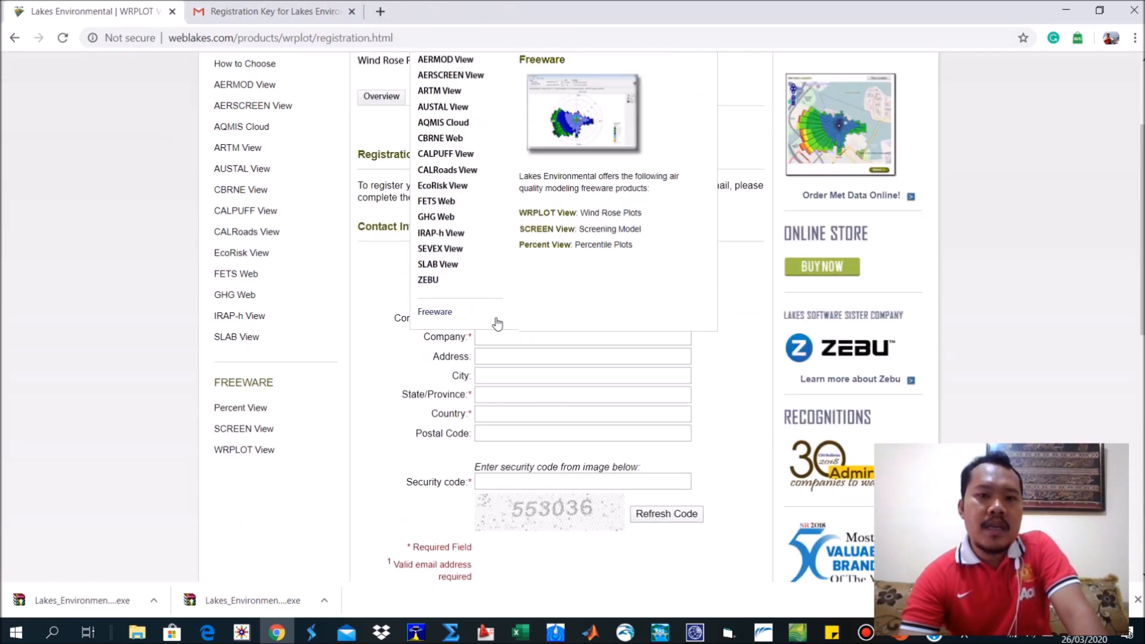
# Fill in the contact information of the registration form with the saved autofill address entry.
pyautogui.click(534, 375)
pyautogui.click(520, 264)
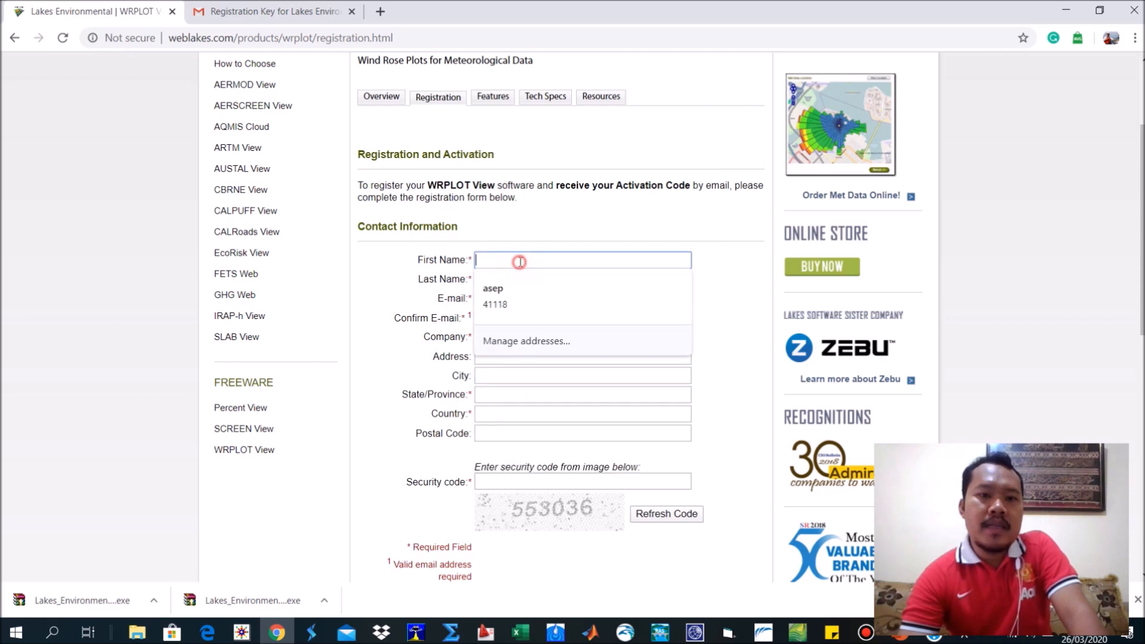
pyautogui.click(513, 285)
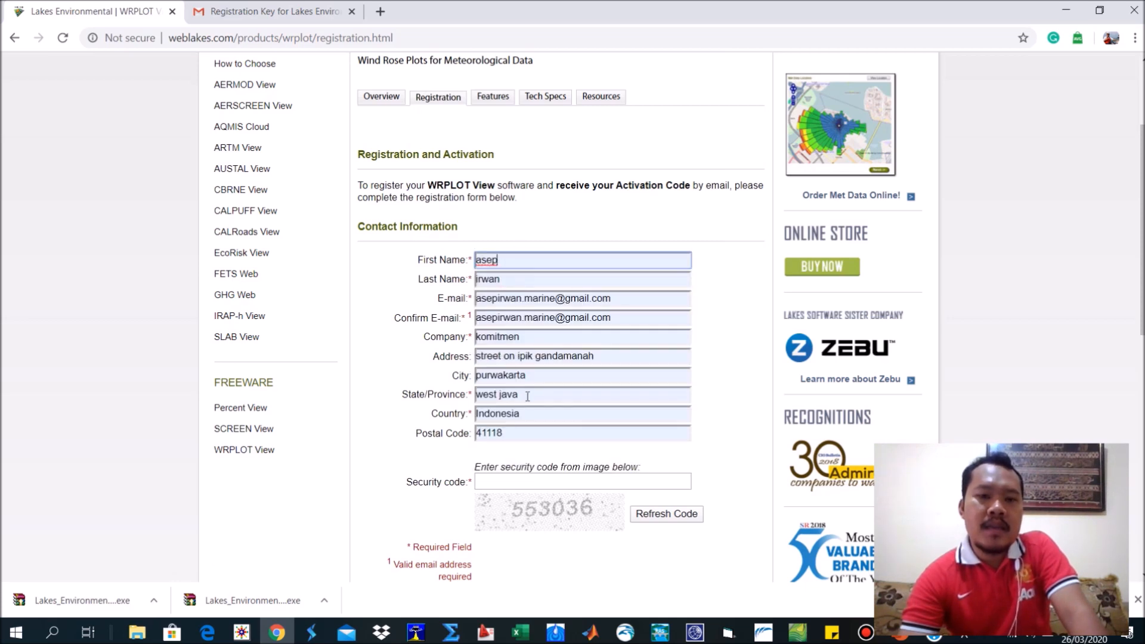
# Enter the security code from the image and submit the WRPLOT View registration form.
pyautogui.scroll(-3, 542, 302)
pyautogui.click(531, 259)
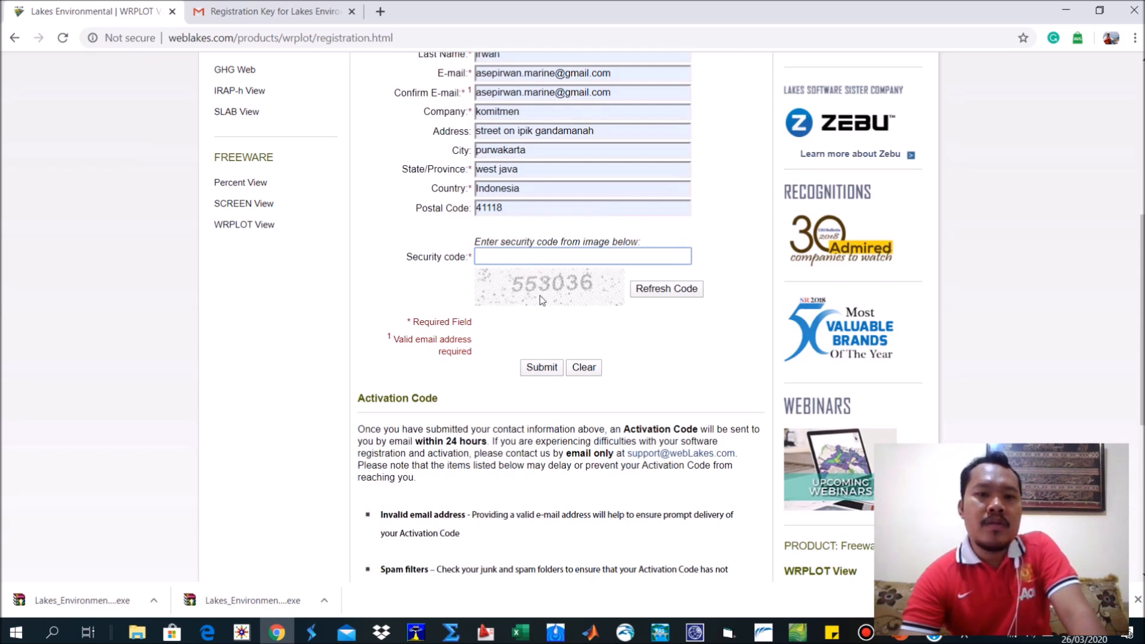
pyautogui.write('55')
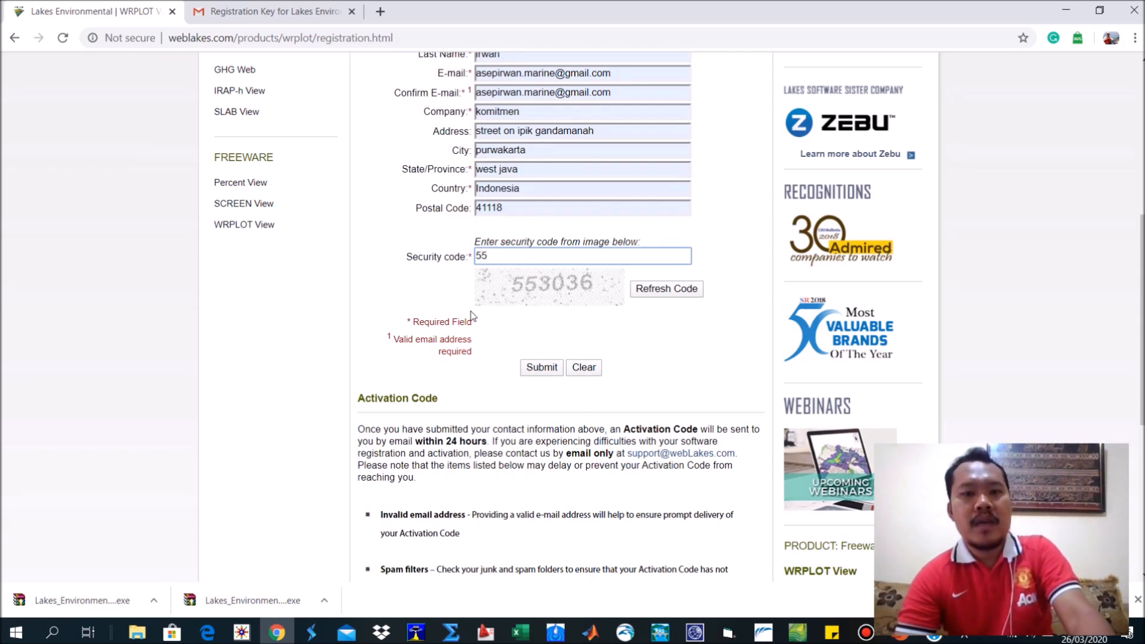
pyautogui.write('30')
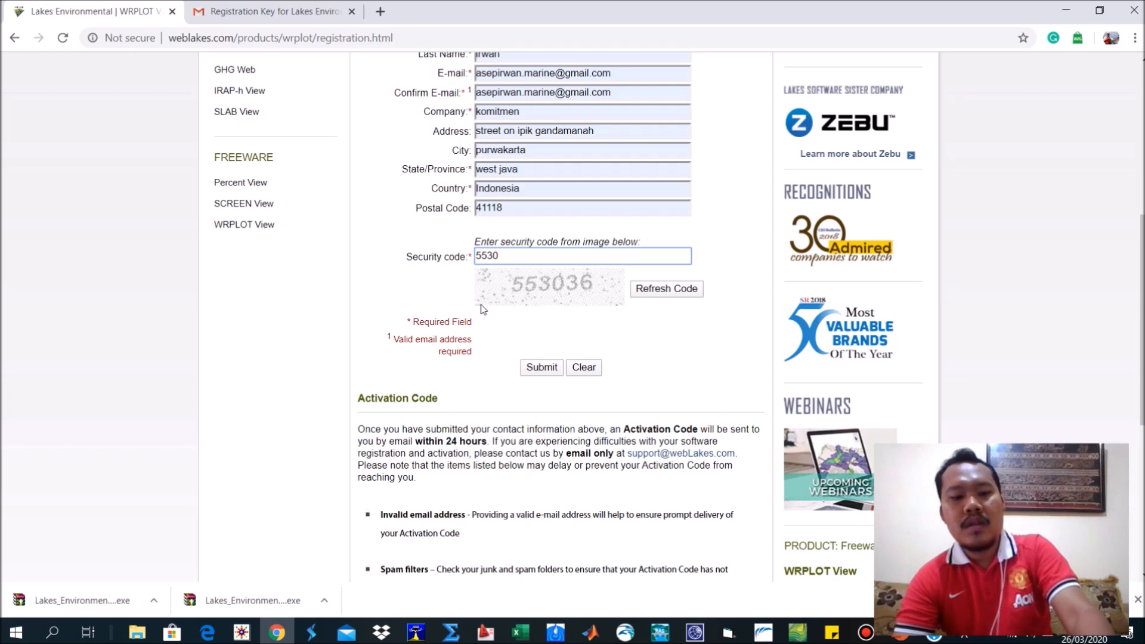
pyautogui.click(547, 365)
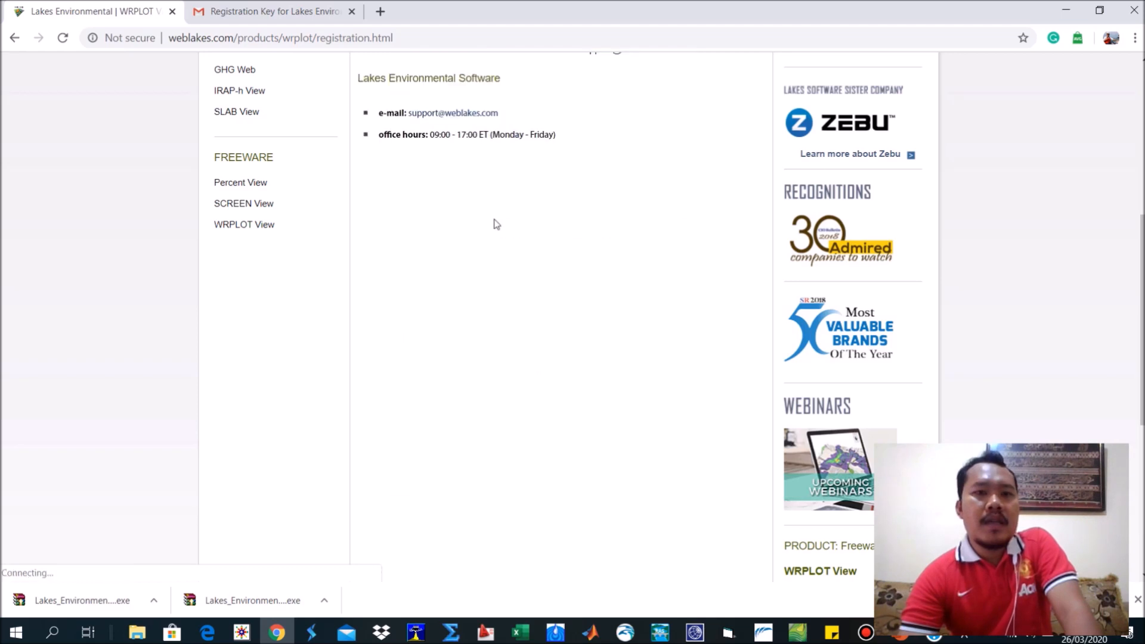
pyautogui.scroll(3, 527, 332)
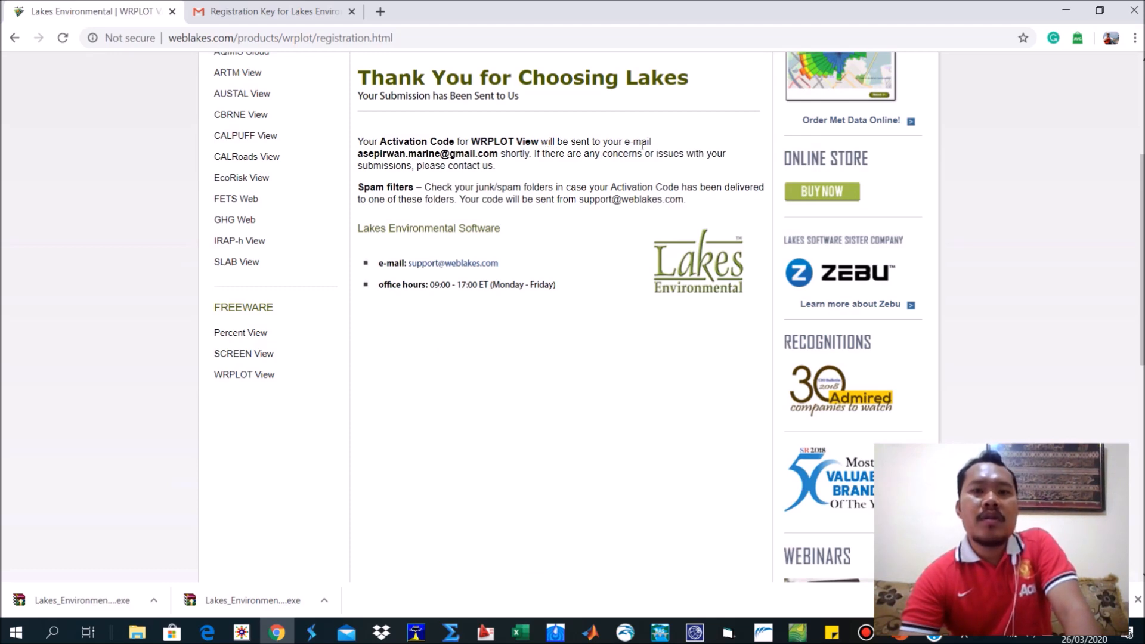
# Switch to Gmail, refresh the registration key conversation and expand the first message to highlight its registration key.
pyautogui.click(257, 9)
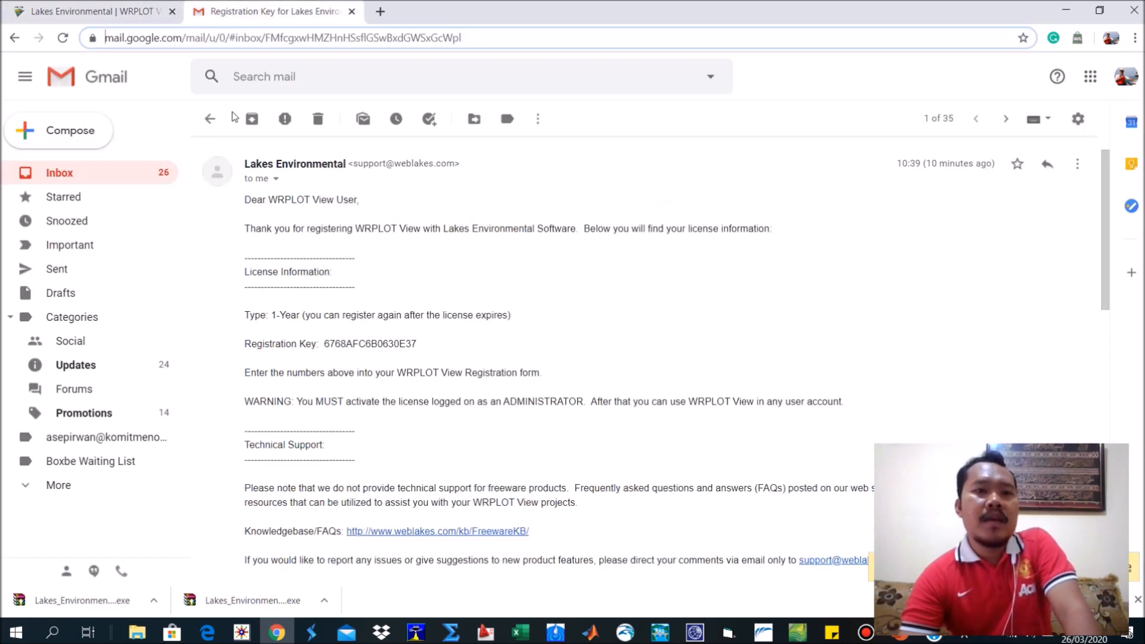
pyautogui.click(63, 38)
pyautogui.click(659, 125)
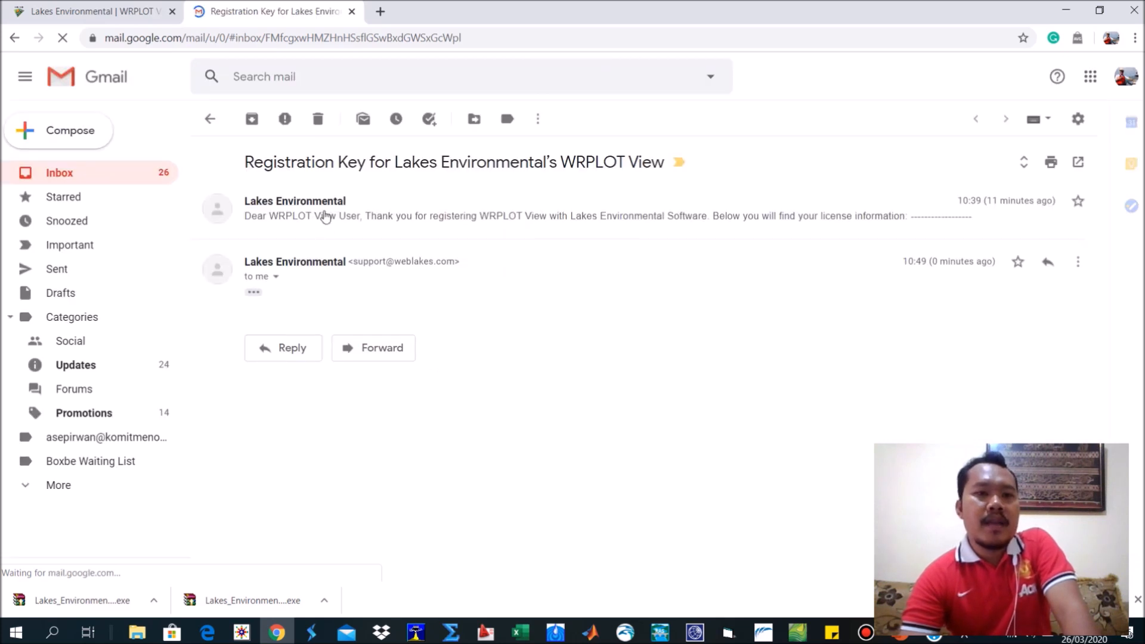
pyautogui.click(325, 216)
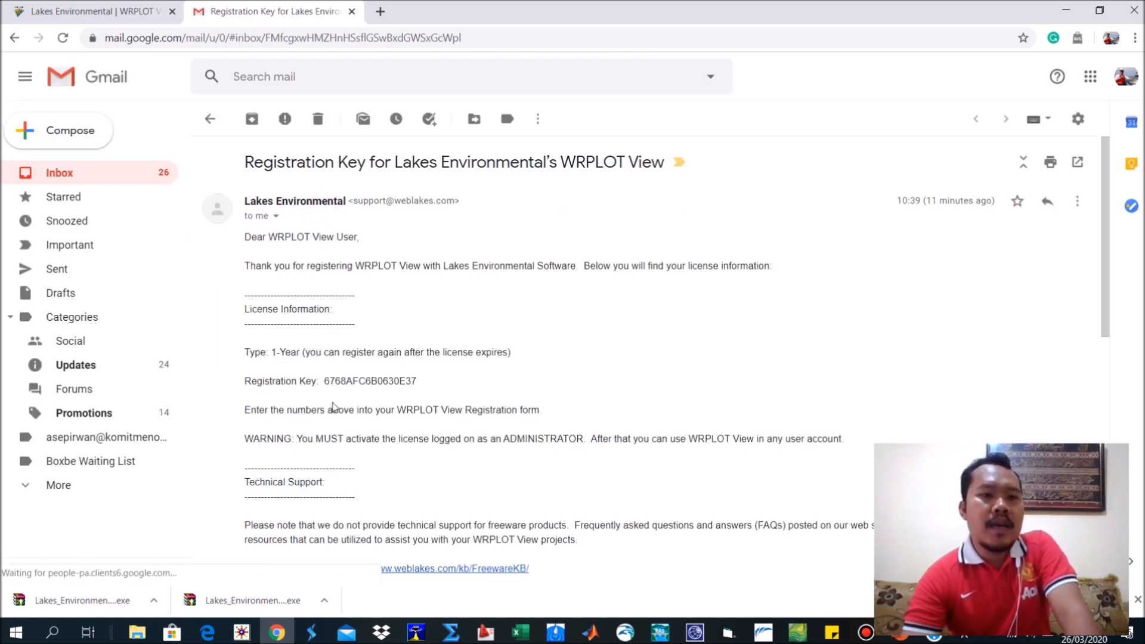
pyautogui.moveTo(322, 382); pyautogui.dragTo(418, 384)
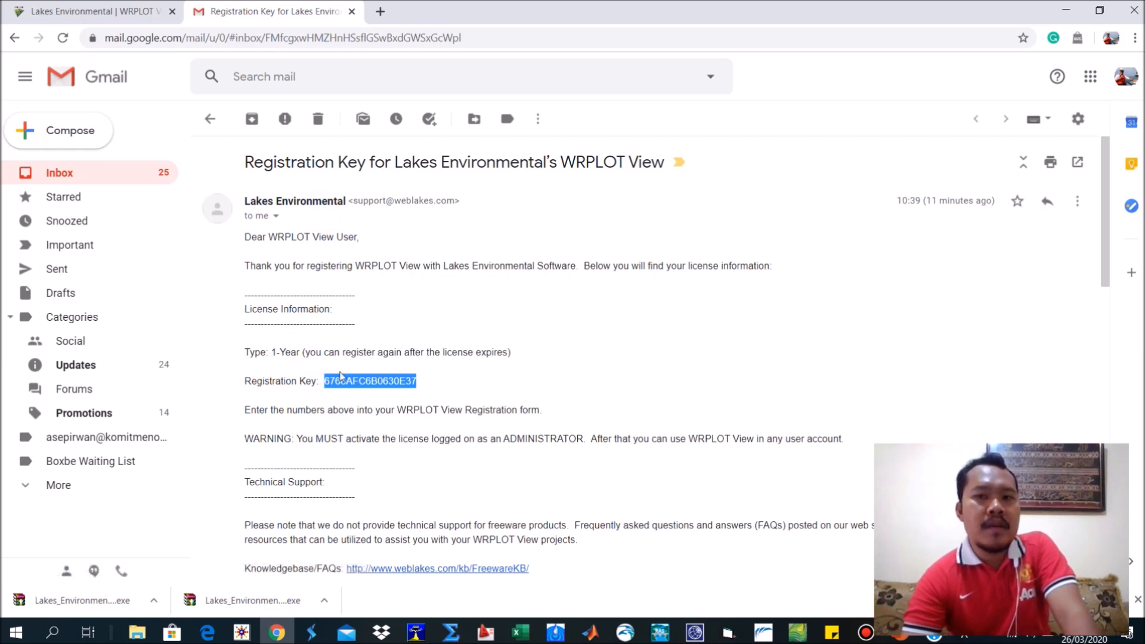
# Reopen the Lakes Environmental conversation from the inbox and examine the registration key in both the earlier and the newest message.
pyautogui.click(90, 182)
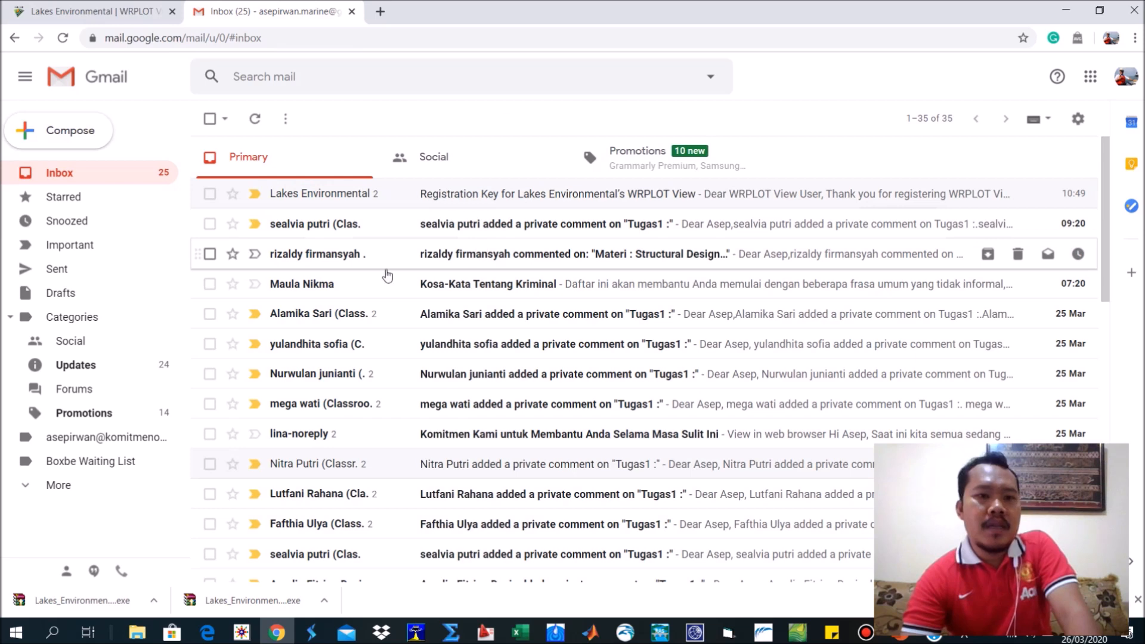
pyautogui.click(349, 199)
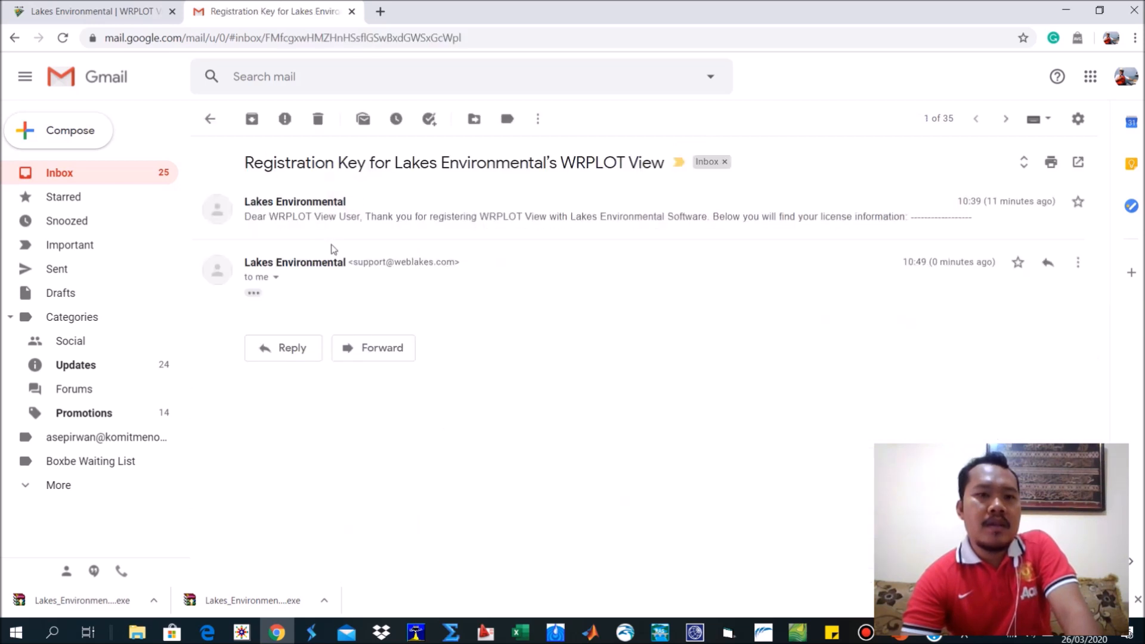
pyautogui.click(309, 216)
pyautogui.scroll(-1, 380, 365)
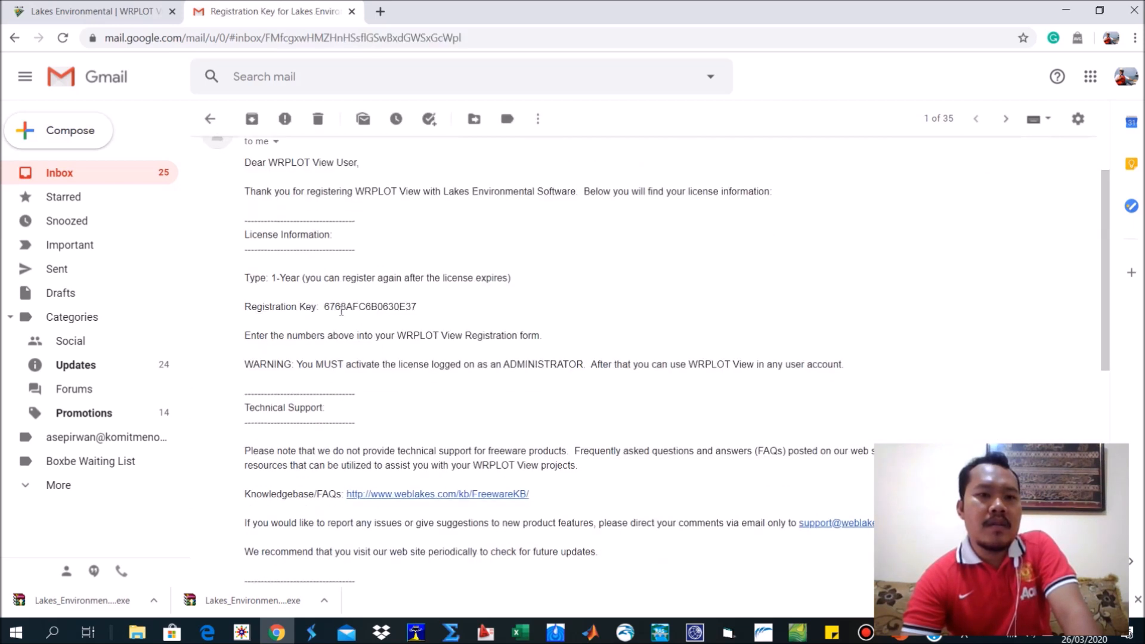
pyautogui.moveTo(324, 308); pyautogui.dragTo(419, 309)
pyautogui.scroll(-6, 338, 434)
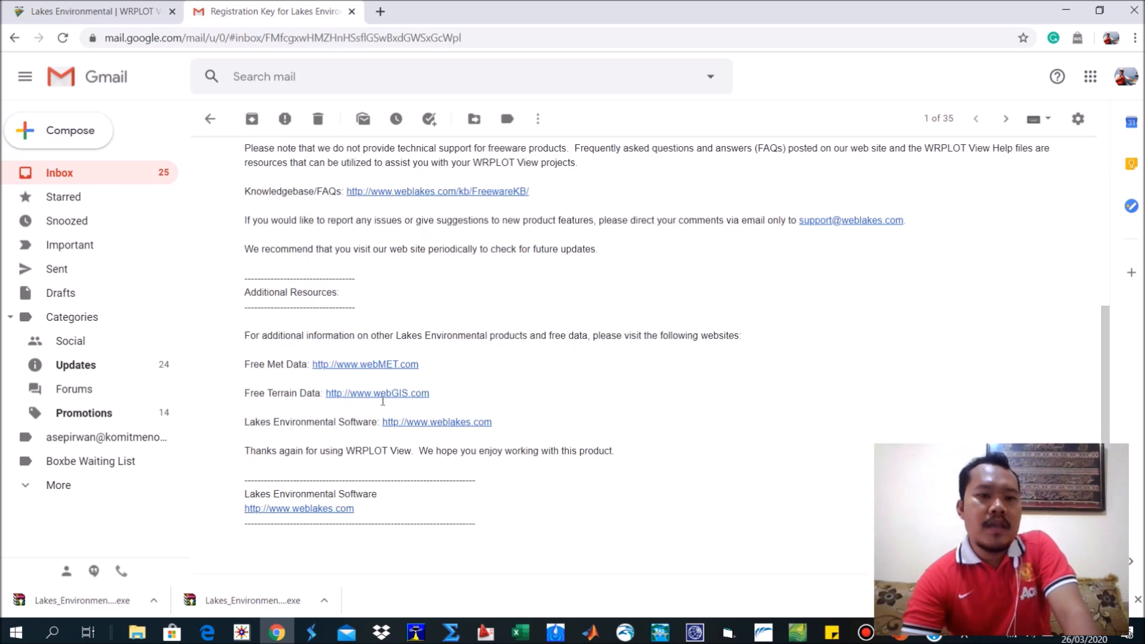
pyautogui.click(257, 460)
pyautogui.scroll(-7, 367, 388)
pyautogui.scroll(2, 382, 253)
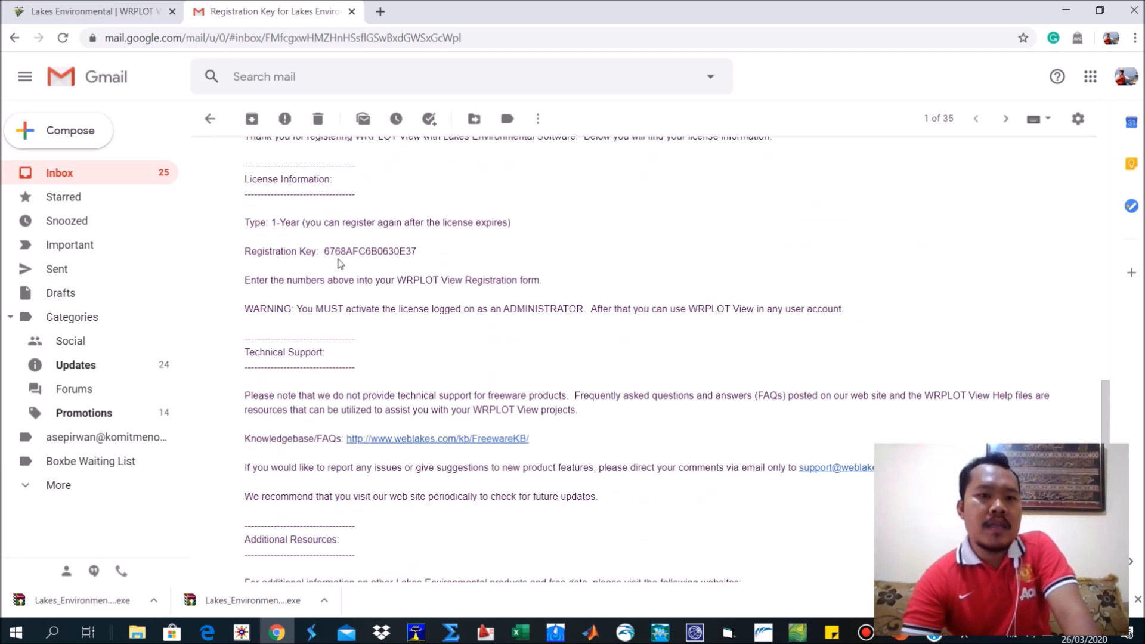
pyautogui.moveTo(325, 252); pyautogui.dragTo(430, 261)
pyautogui.click(456, 266)
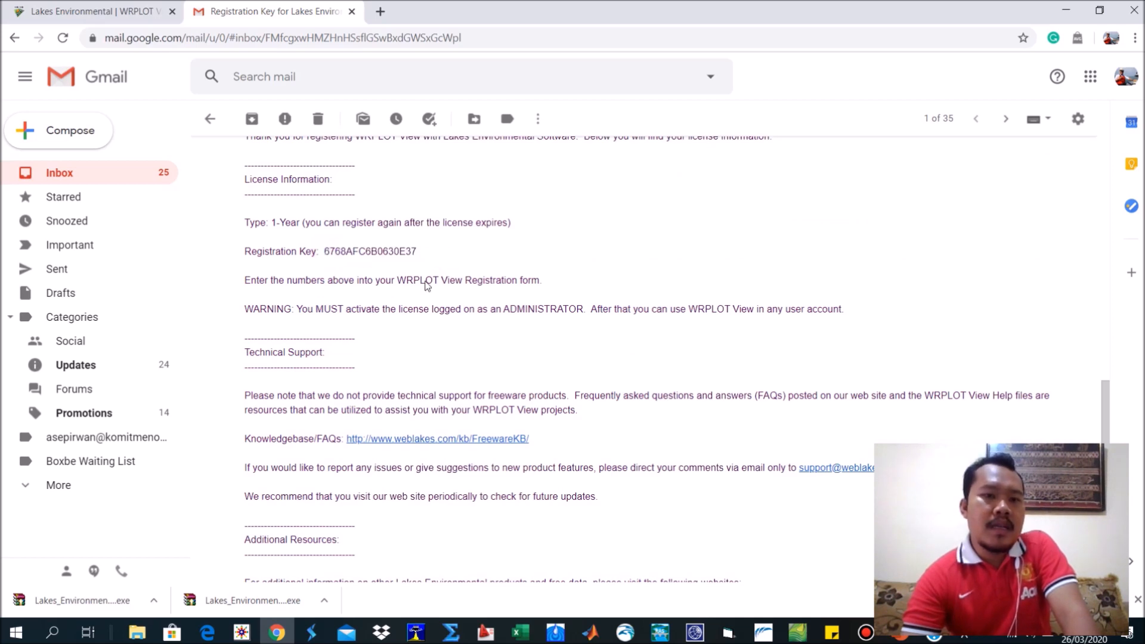
pyautogui.scroll(-5, 432, 310)
pyautogui.scroll(5, 200, 519)
# Show the downloaded WRPLOT View installer in its folder and run Lakes_Environmental_WRPLOT_View_Freeware_V.8.0.2 (2).exe as administrator.
pyautogui.click(154, 601)
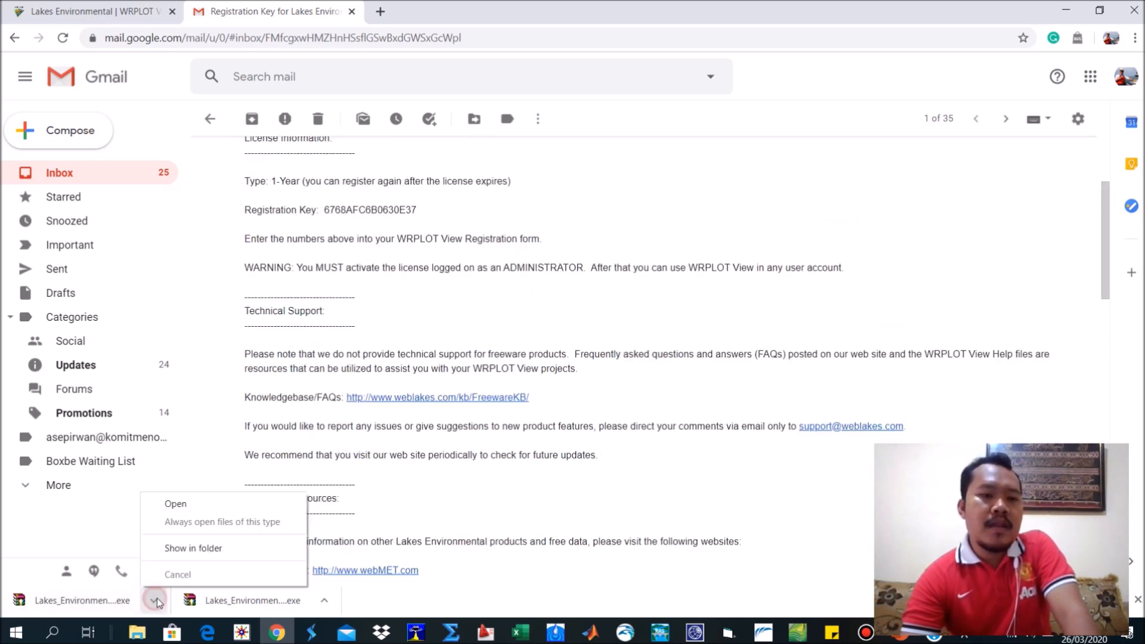
pyautogui.click(179, 545)
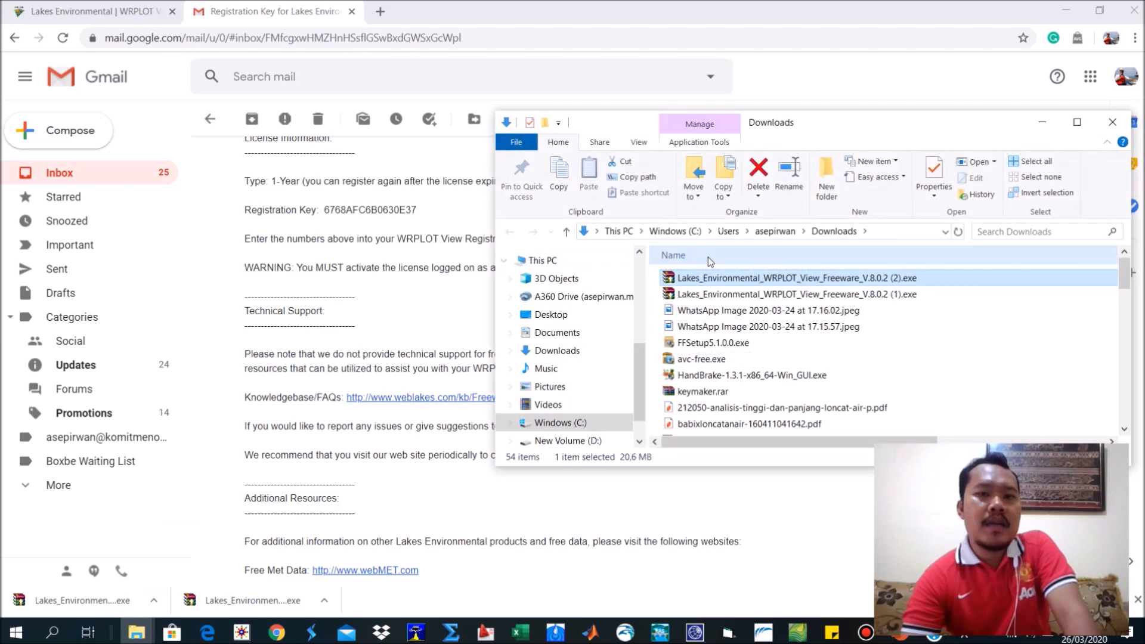
pyautogui.rightClick(704, 278)
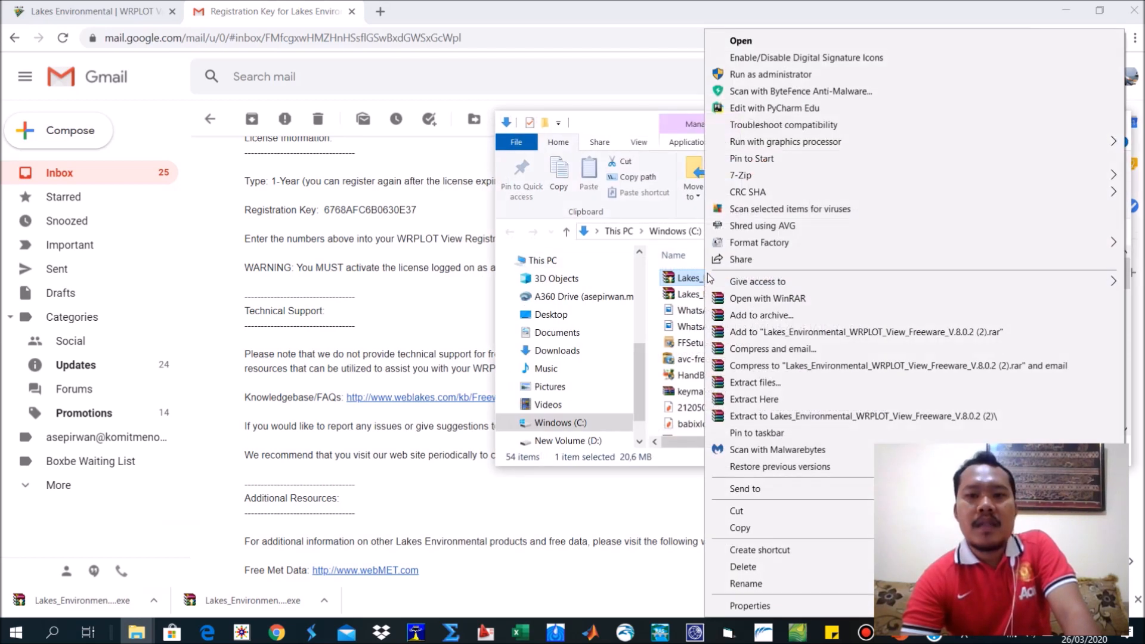
pyautogui.click(773, 74)
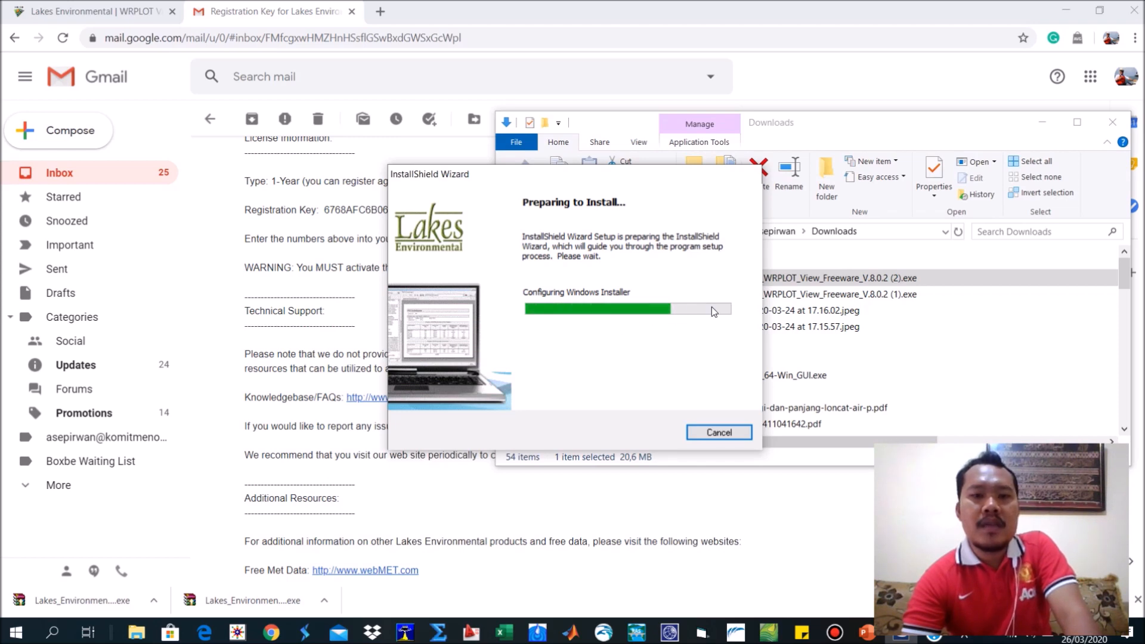
# Complete the WRPLOT View InstallShield wizard with the Modify option and the default settings, and close it once finished.
pyautogui.click(651, 436)
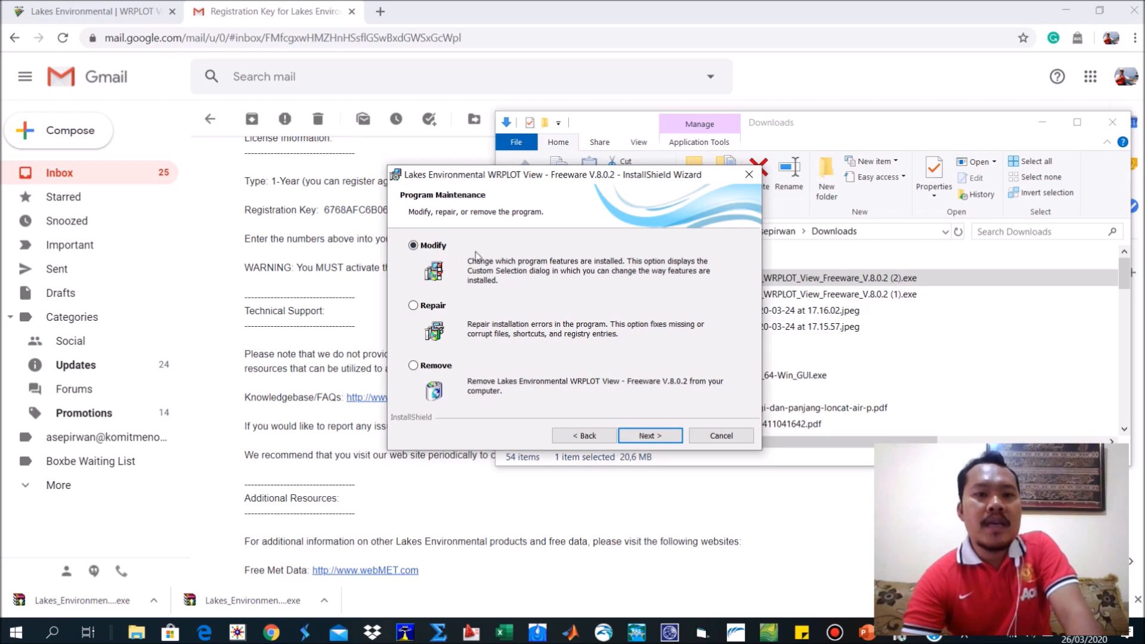
pyautogui.click(659, 436)
pyautogui.click(664, 429)
pyautogui.click(655, 434)
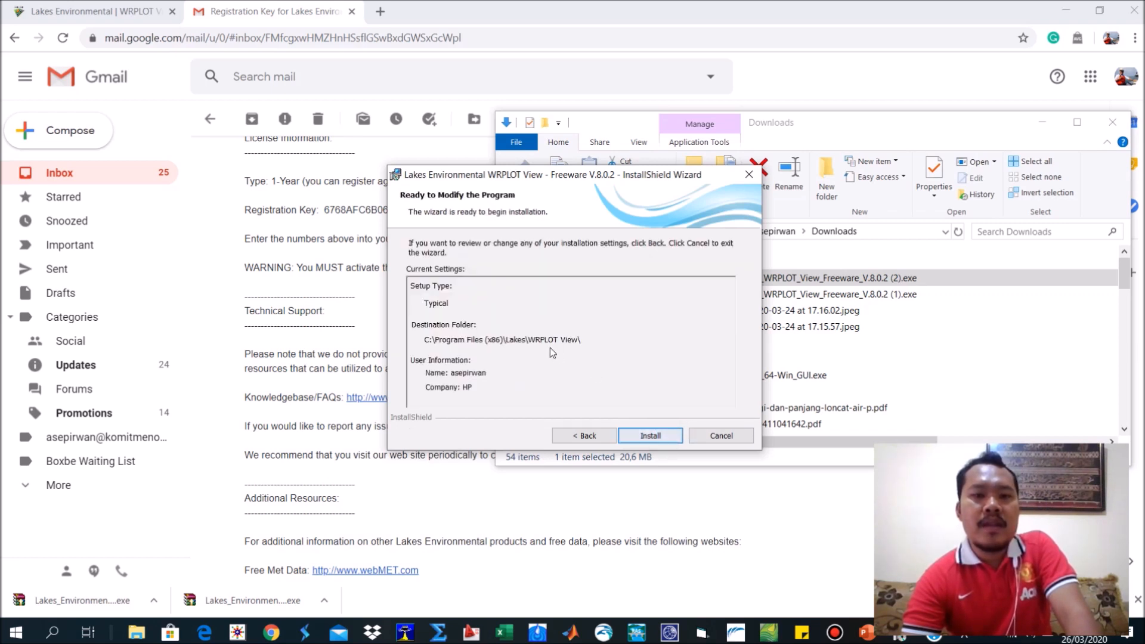
pyautogui.click(638, 434)
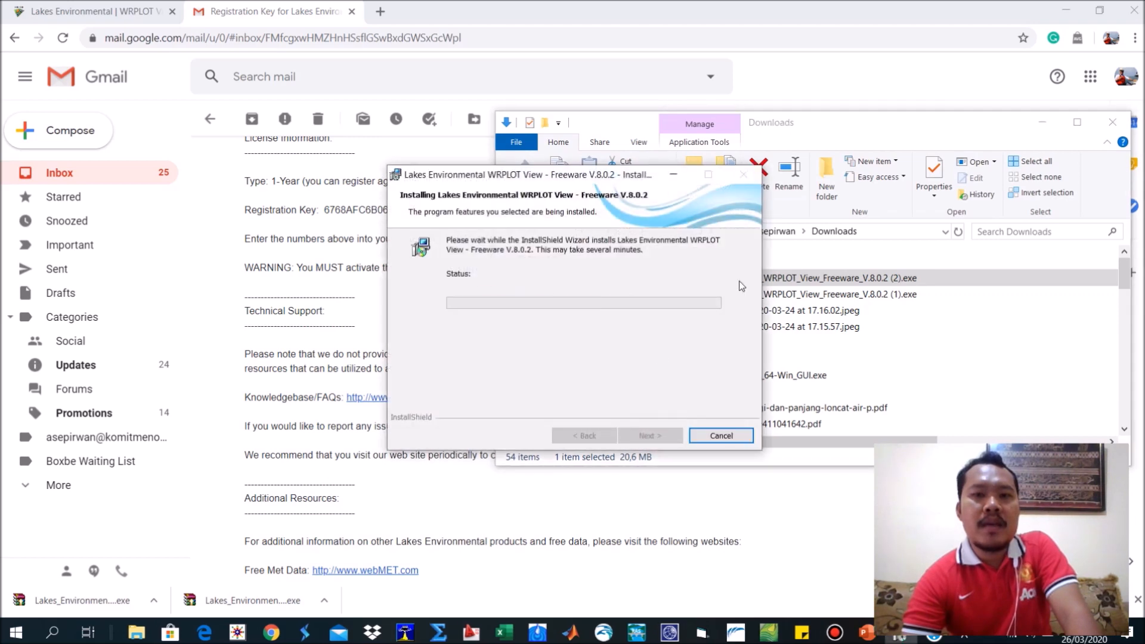
pyautogui.click(650, 436)
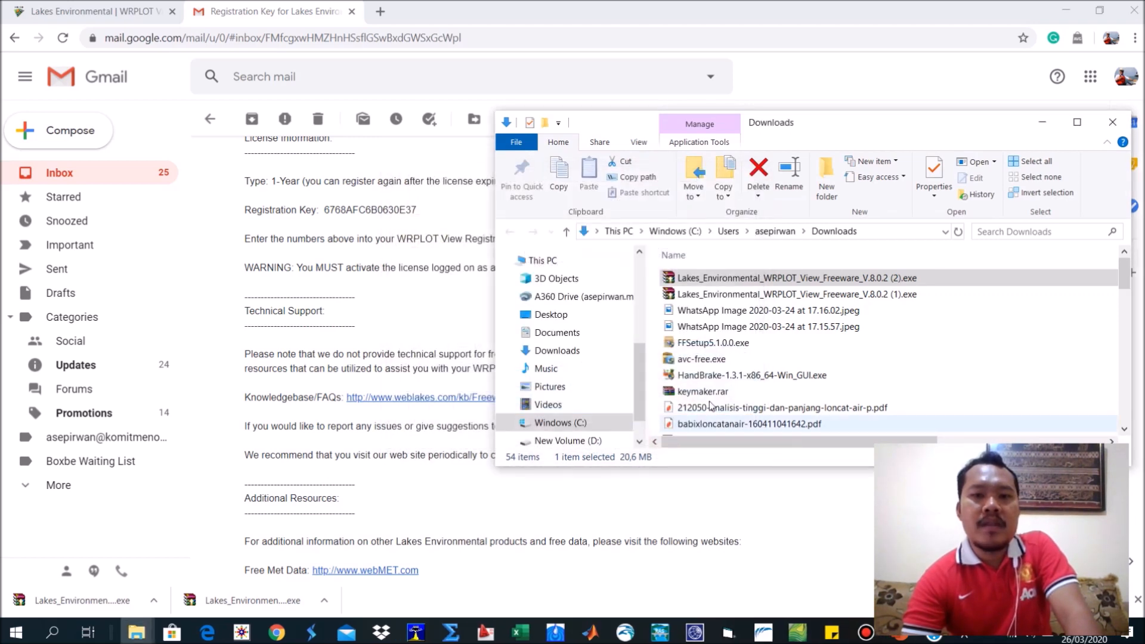
# Search Windows for WRPLOT View - Freeware, start it and dismiss its About window.
pyautogui.click(67, 637)
pyautogui.write('lak')
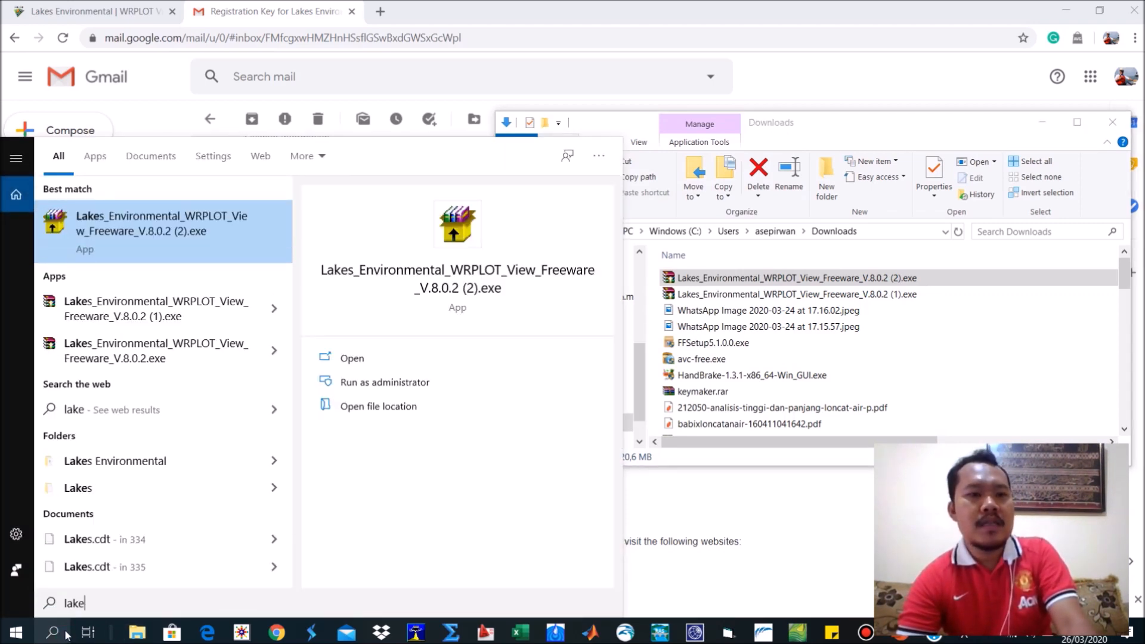
pyautogui.write('e')
pyautogui.press('BackSpace')
pyautogui.press('BackSpace')
pyautogui.press('BackSpace')
pyautogui.press('BackSpace')
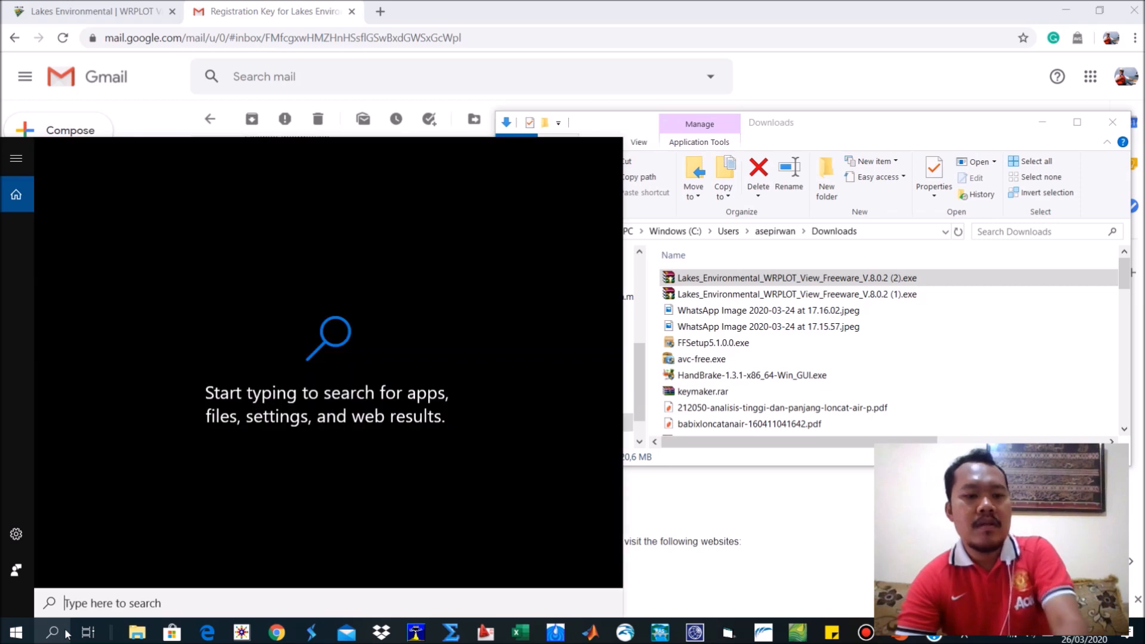
pyautogui.write('wr')
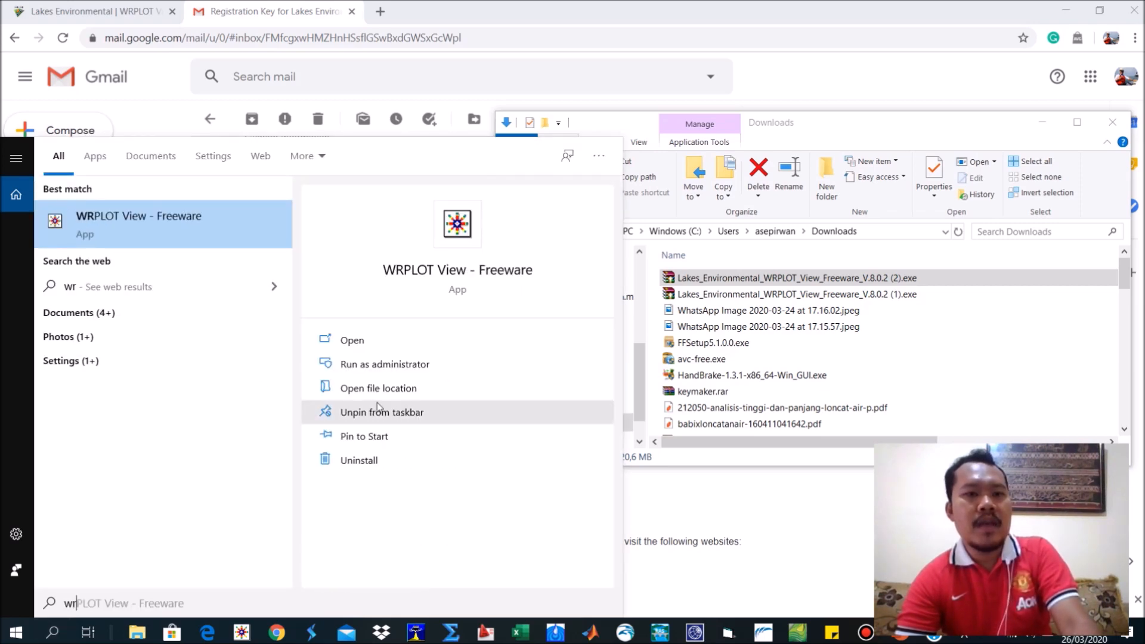
pyautogui.click(480, 278)
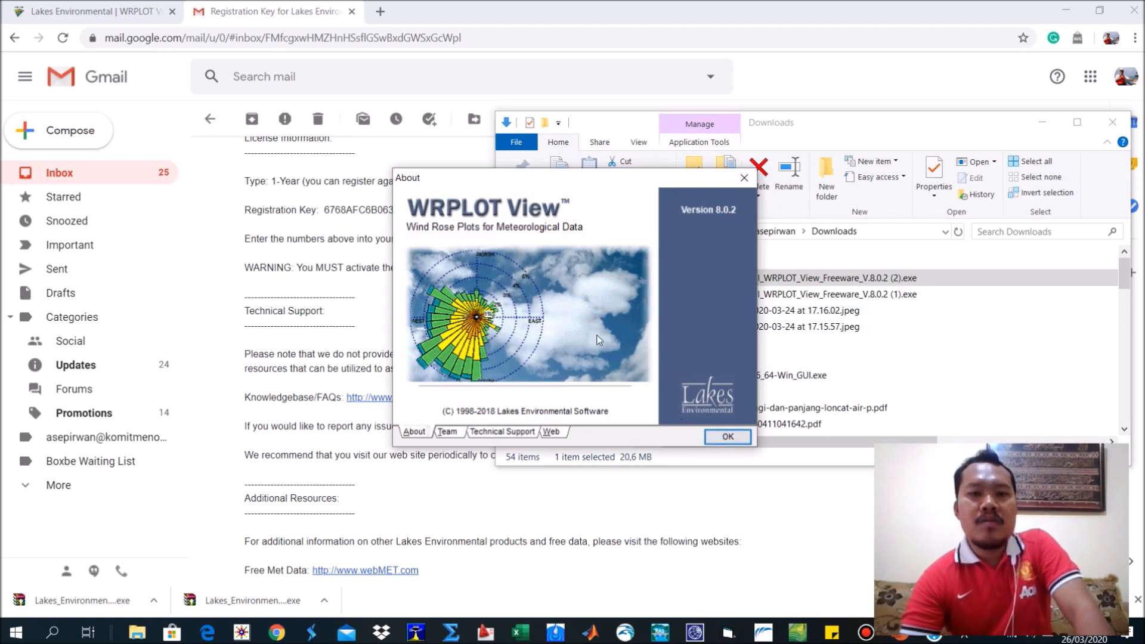
pyautogui.click(728, 437)
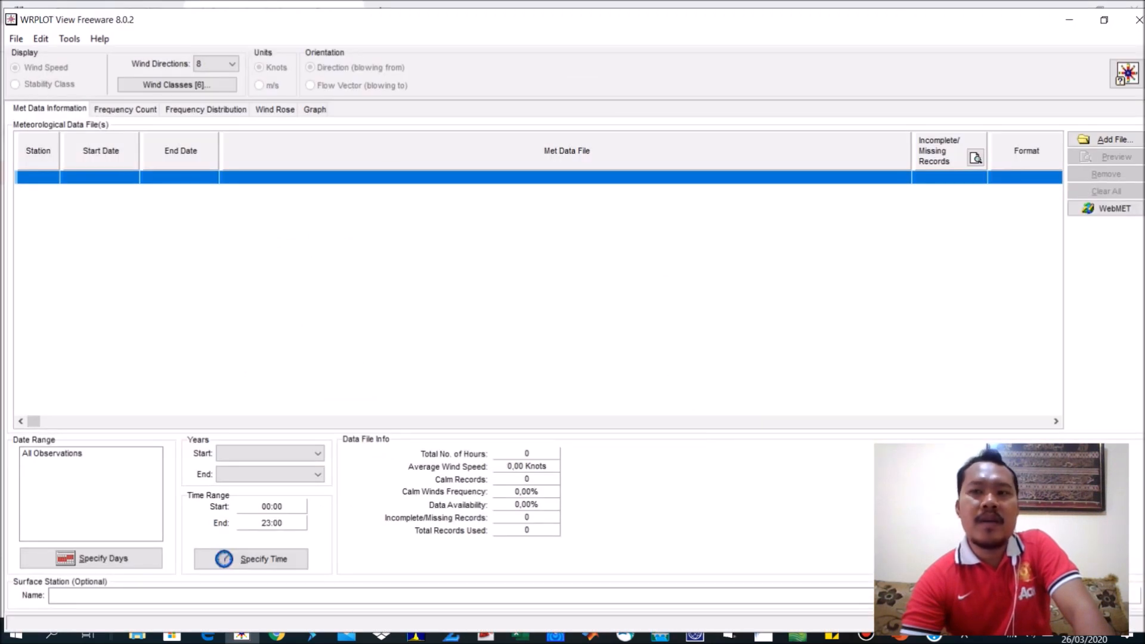
# Minimize the WRPLOT View window and close the Downloads folder window.
pyautogui.click(1065, 22)
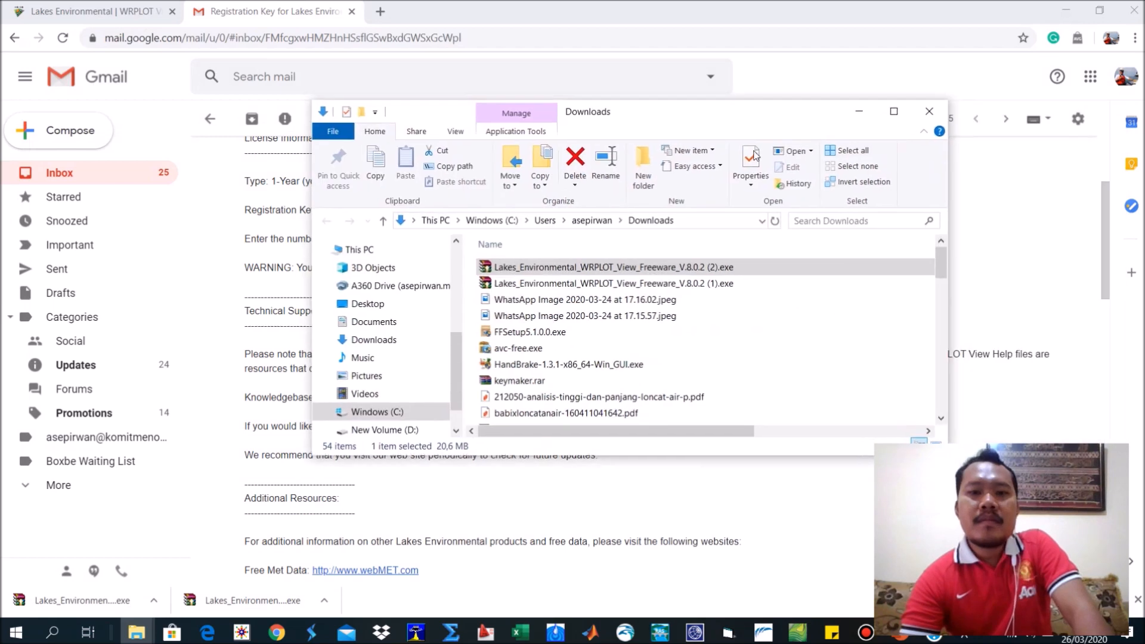
pyautogui.click(930, 111)
# Review the WRPLOT View registration confirmation page on the Lakes Environmental site and return to the registration key email in Gmail.
pyautogui.scroll(3, 673, 327)
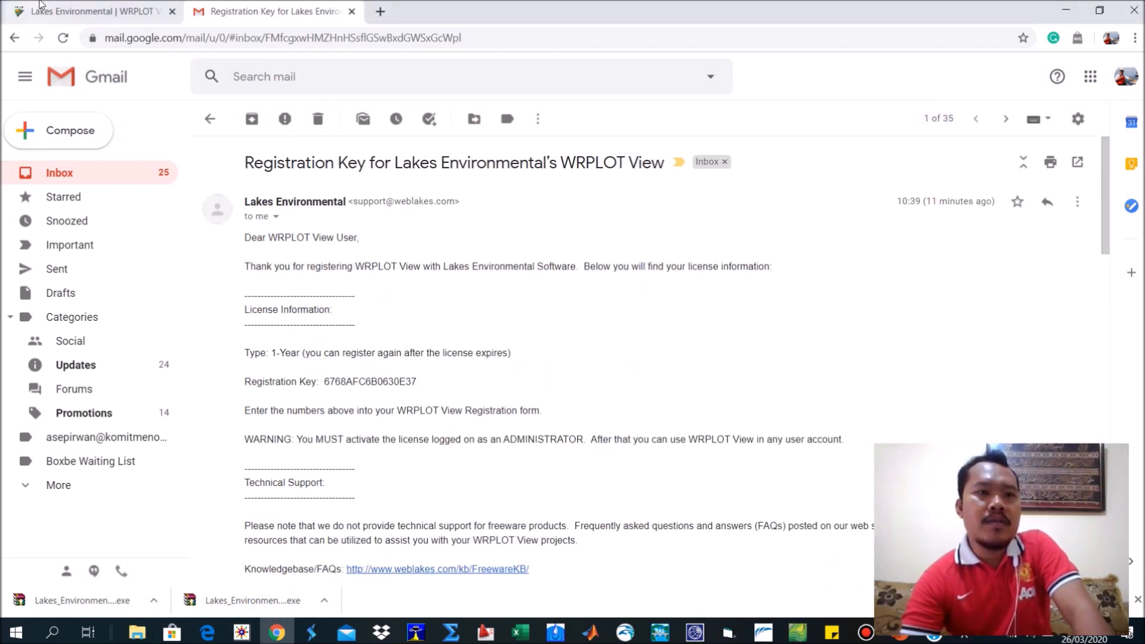
pyautogui.click(36, 11)
pyautogui.scroll(4, 482, 400)
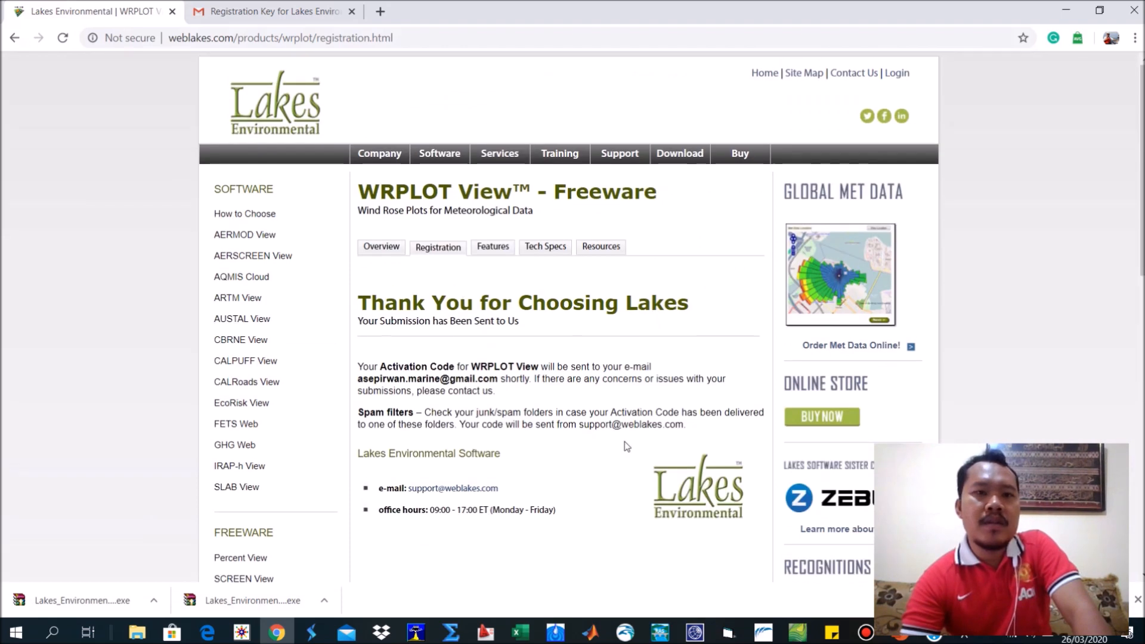
pyautogui.click(285, 11)
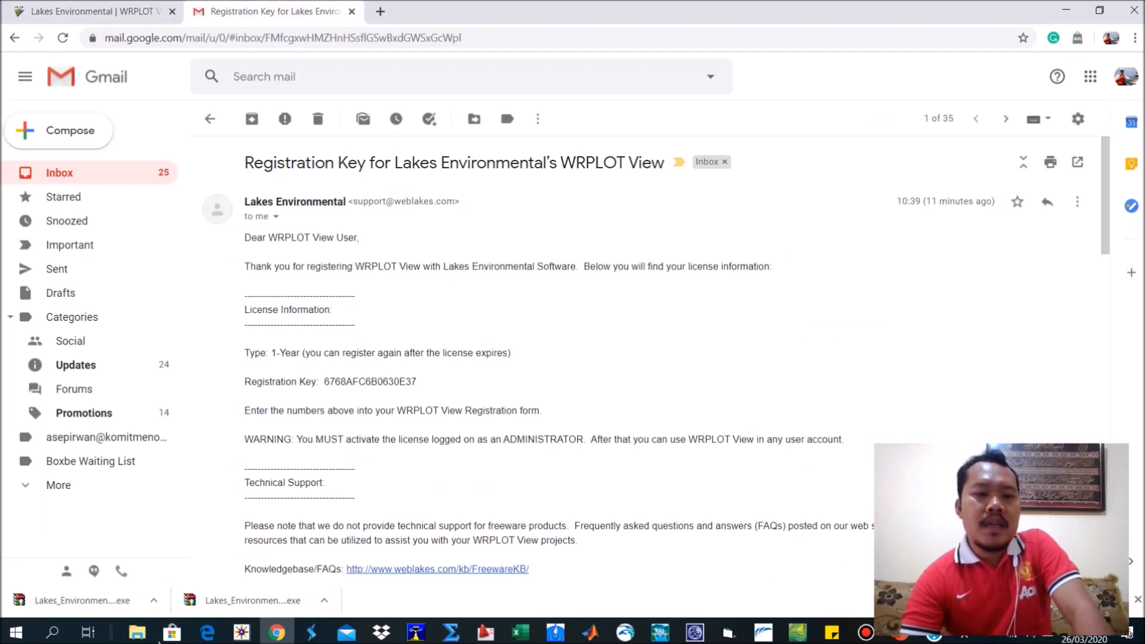
# Close the Bandicam folder window and bring WRPLOT View back to the front.
pyautogui.click(137, 632)
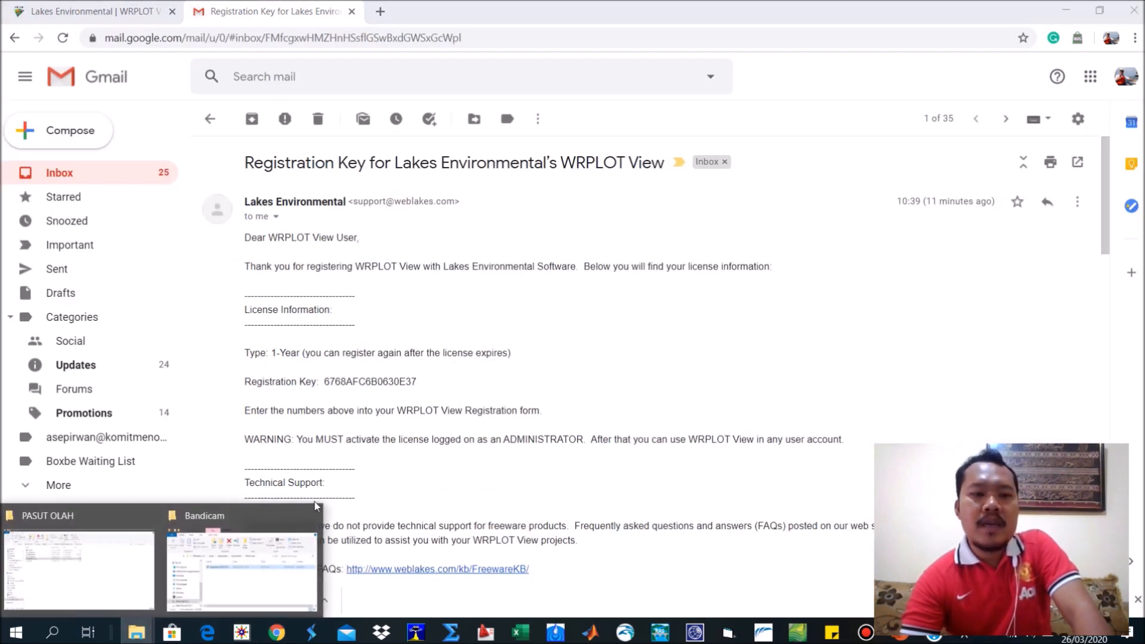
pyautogui.click(315, 519)
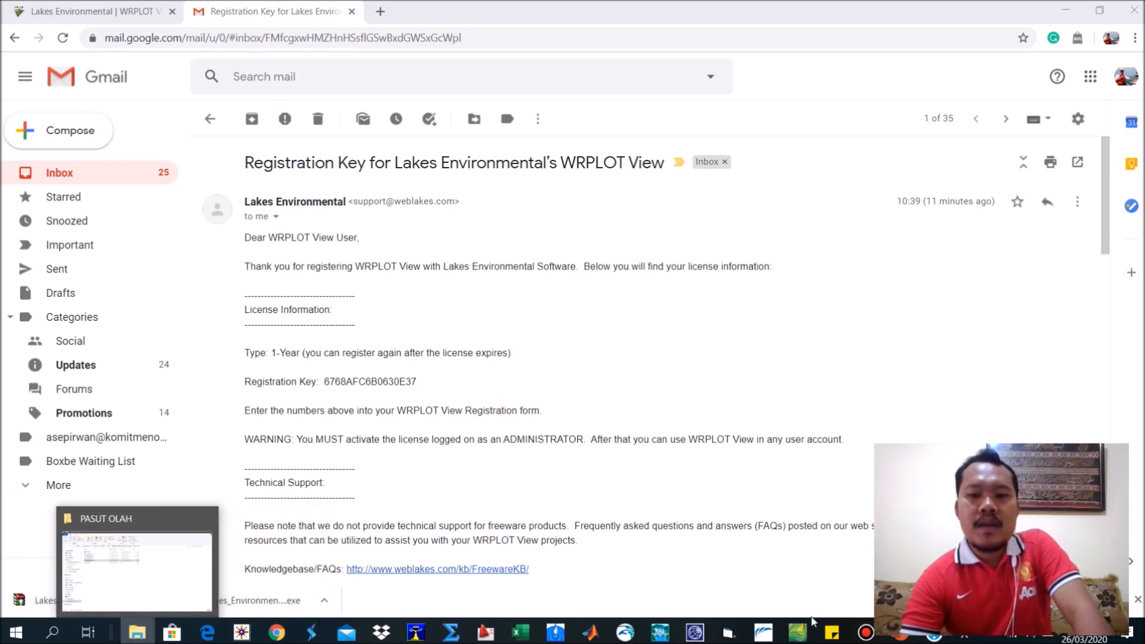
pyautogui.click(811, 486)
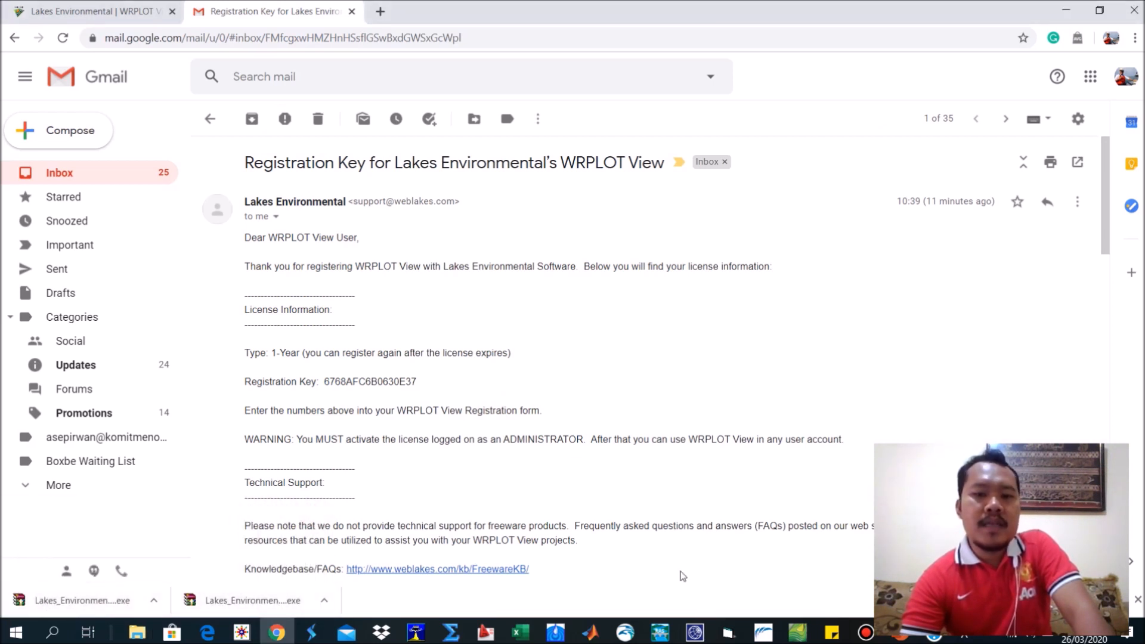
pyautogui.click(241, 632)
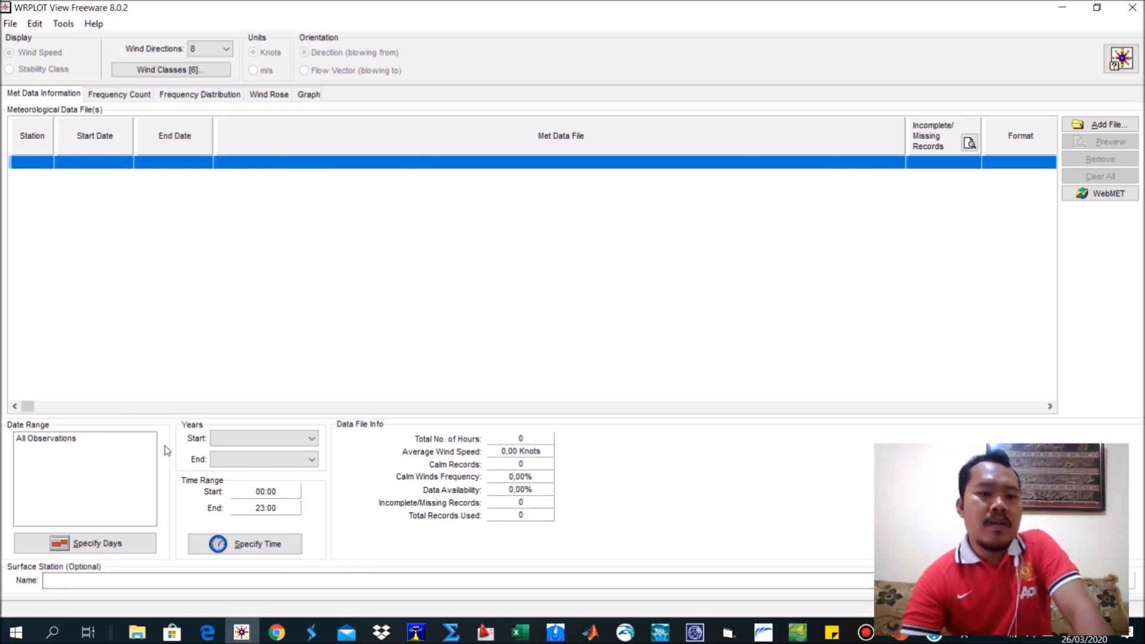
pyautogui.click(138, 632)
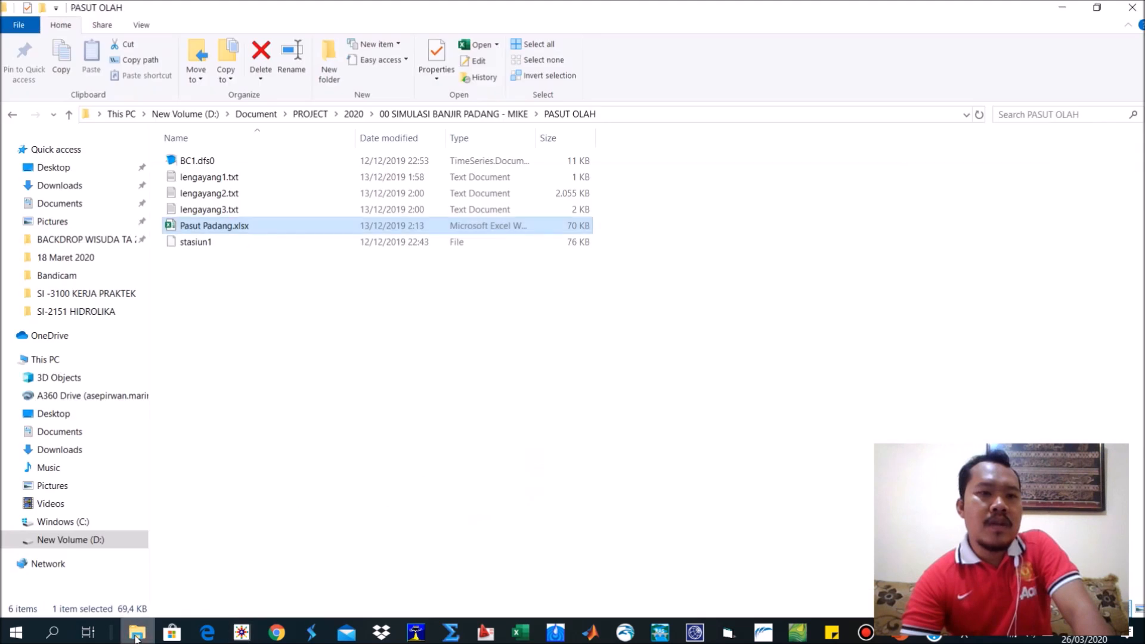
pyautogui.click(253, 416)
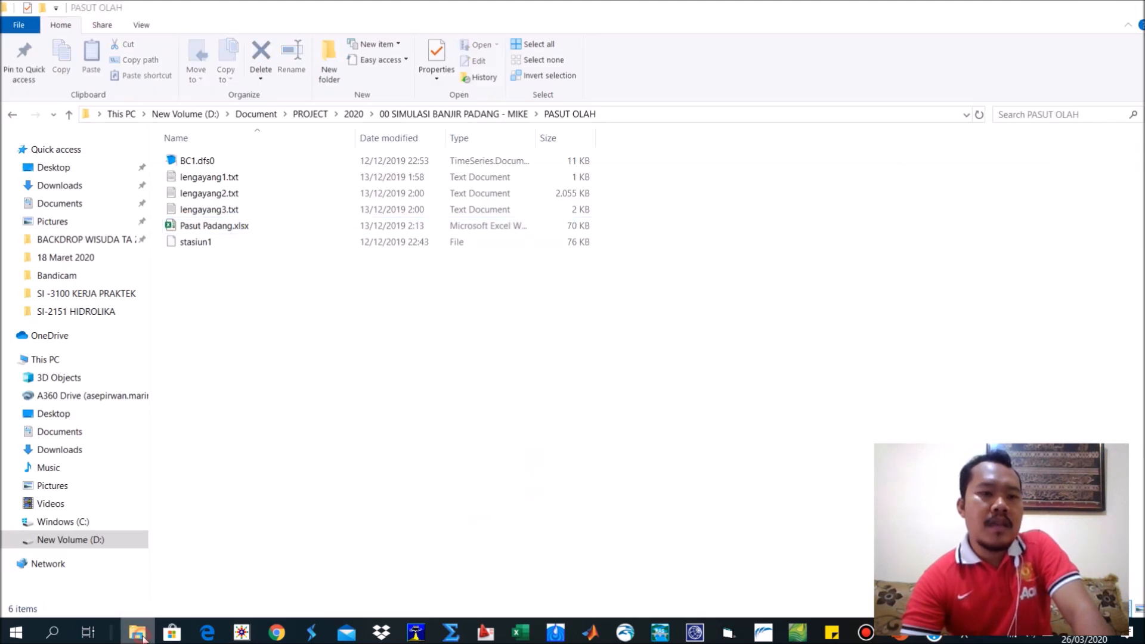
pyautogui.click(143, 631)
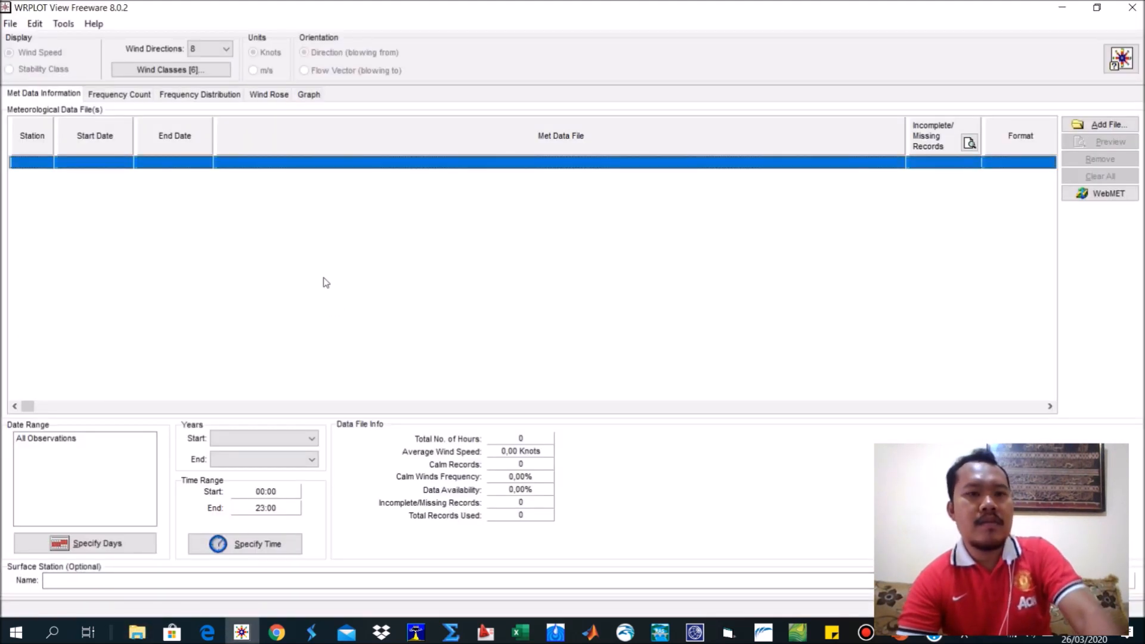
# Open a new File Explorer window and go to the end of the Documents folder.
pyautogui.press('super+e')
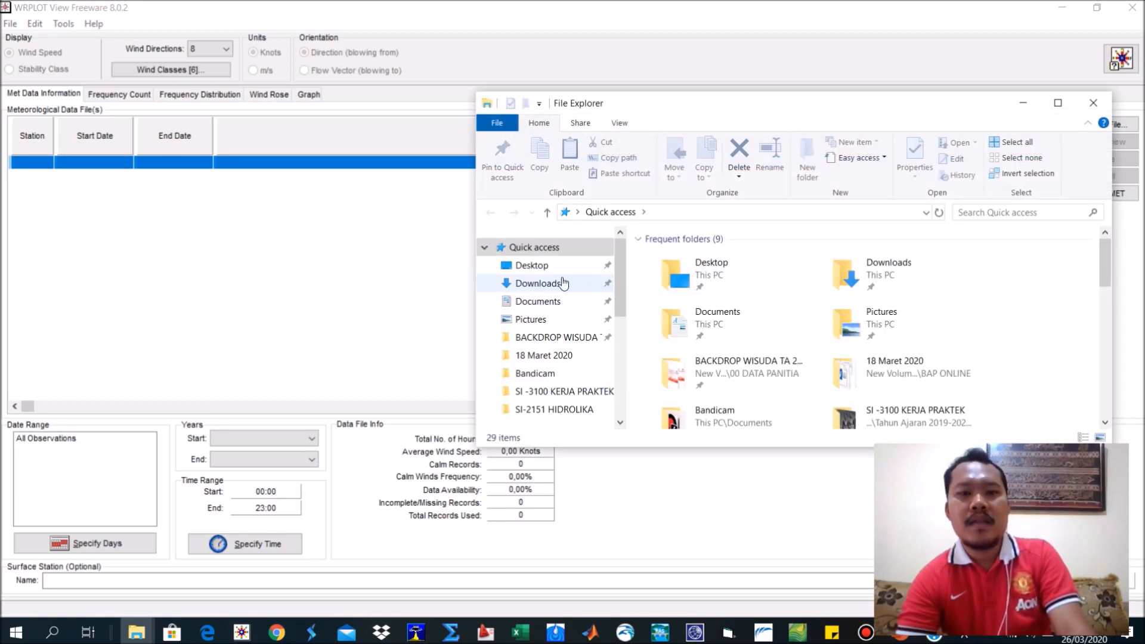
pyautogui.click(543, 302)
pyautogui.scroll(-5, 665, 316)
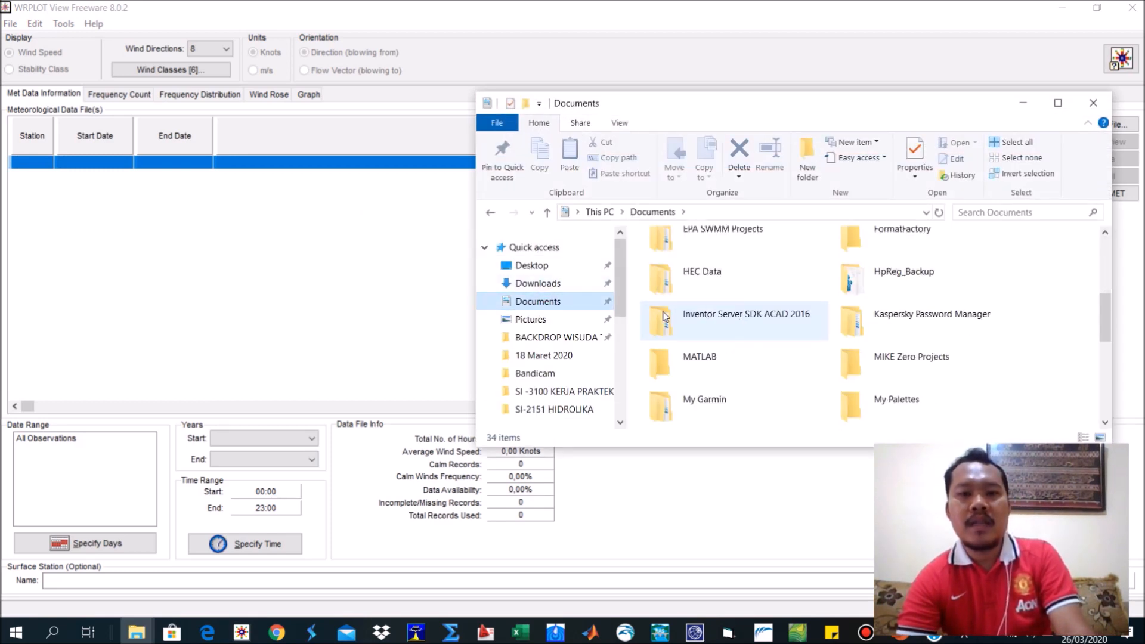
pyautogui.click(537, 321)
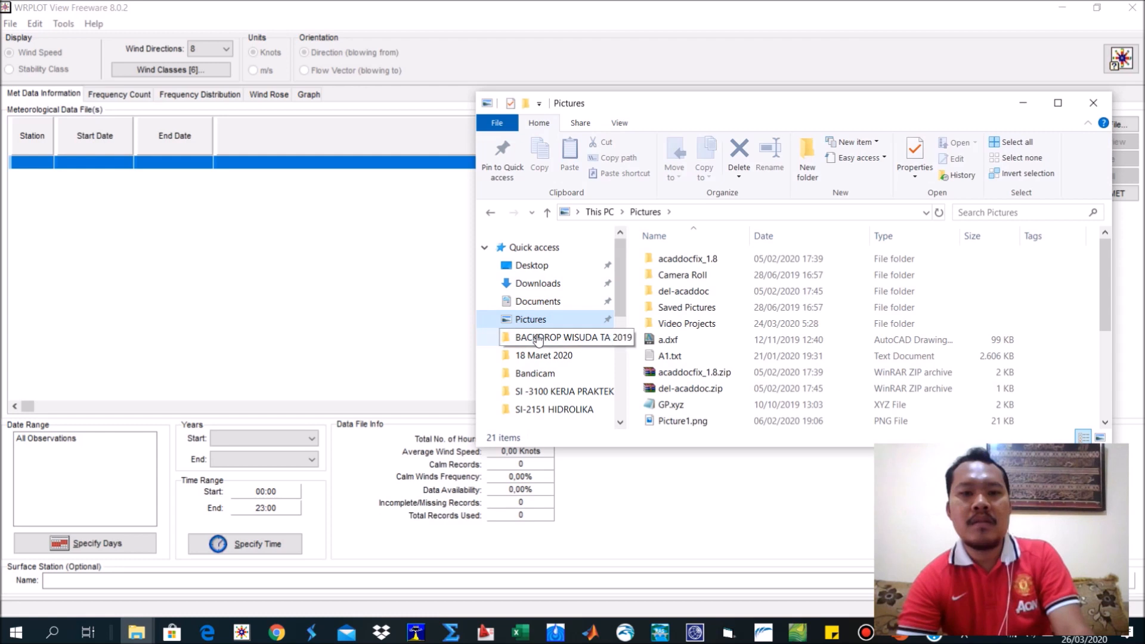
pyautogui.click(542, 302)
pyautogui.scroll(-8, 776, 317)
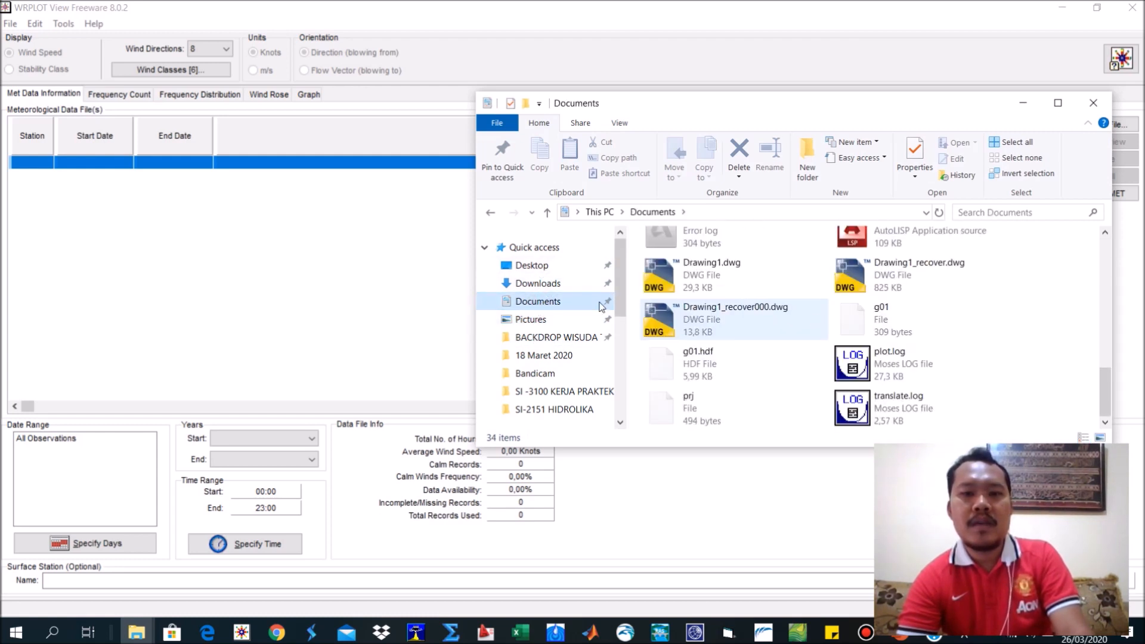
# Create a folder named LATIHAN 1 PENGOLAHAN DATA ANGIN in Documents and open it.
pyautogui.click(807, 157)
pyautogui.write('LATIHAN')
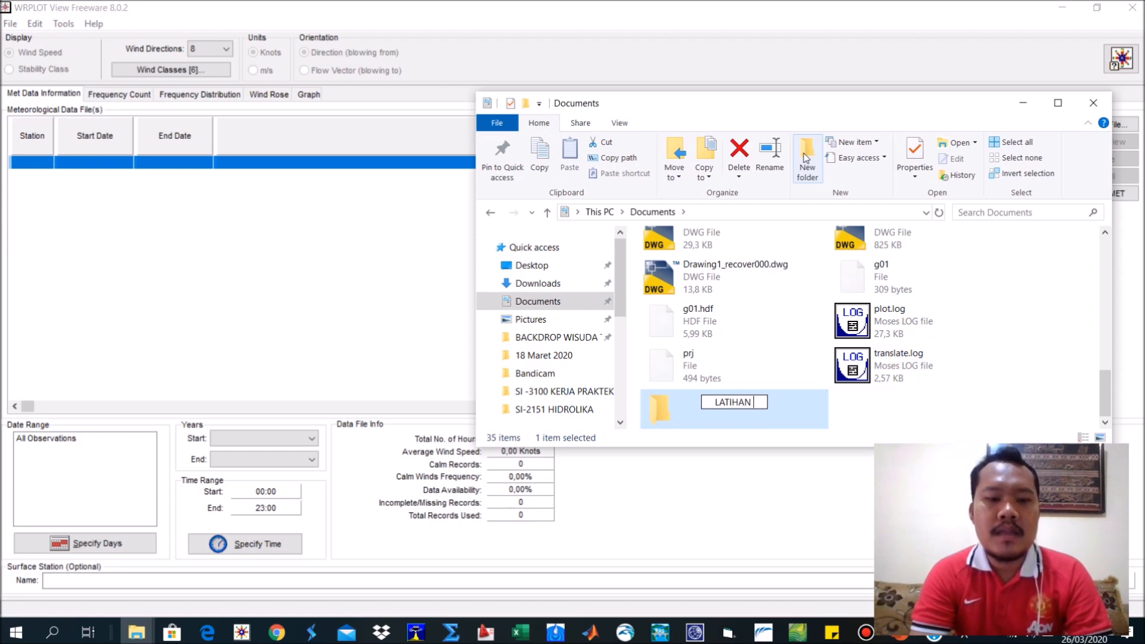
pyautogui.write(' 1')
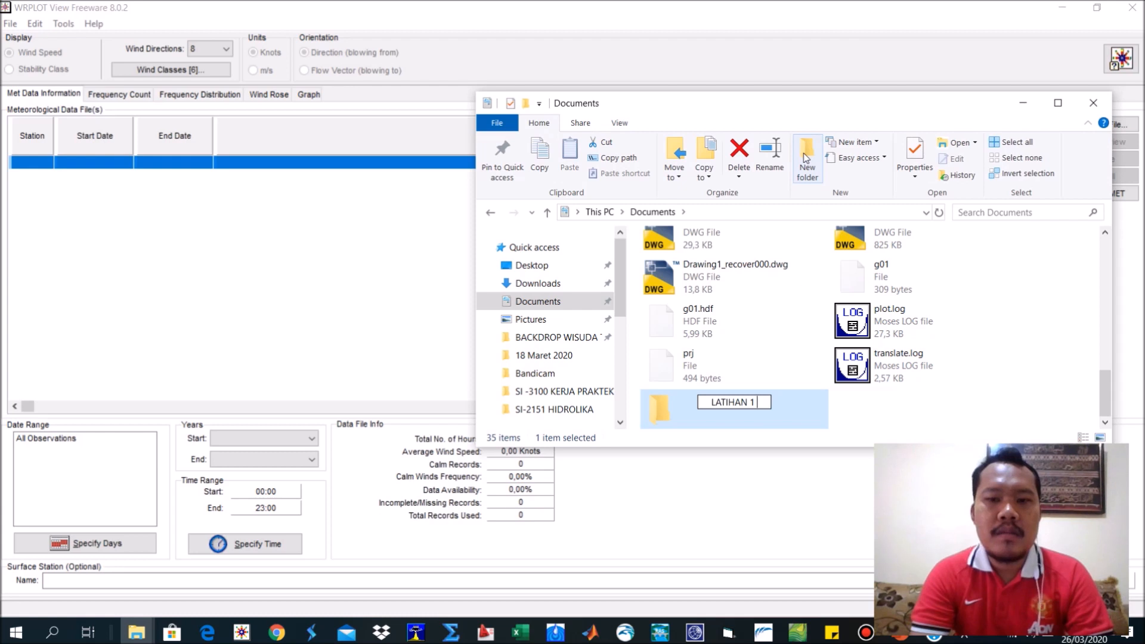
pyautogui.write(' PPENG')
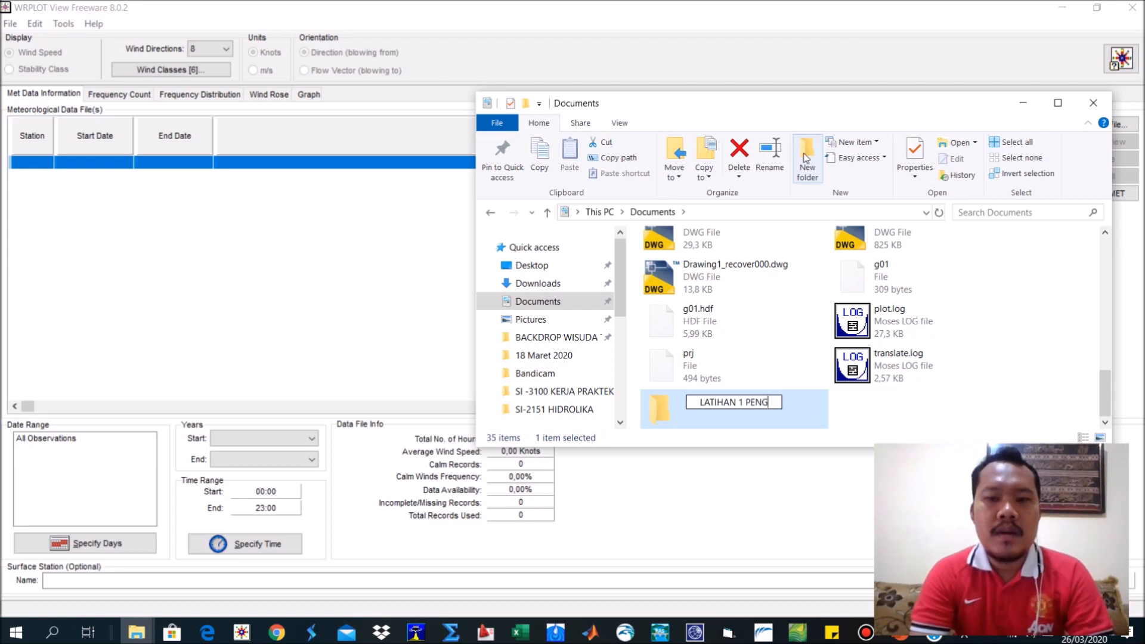
pyautogui.write('OLAHAN DATA ANGIN')
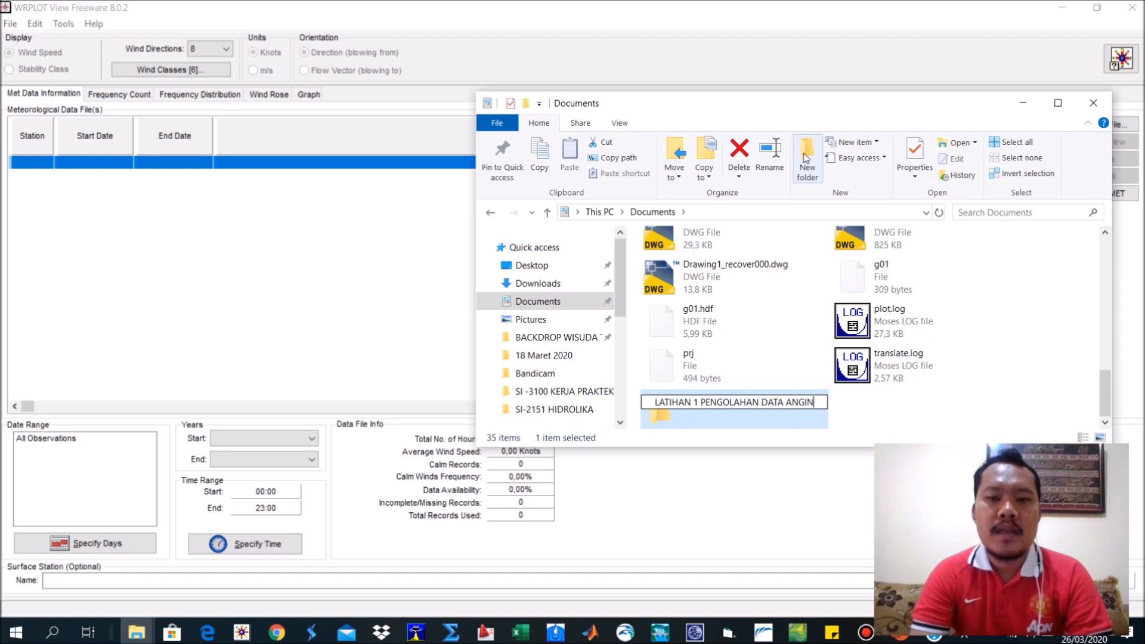
pyautogui.press('Return')
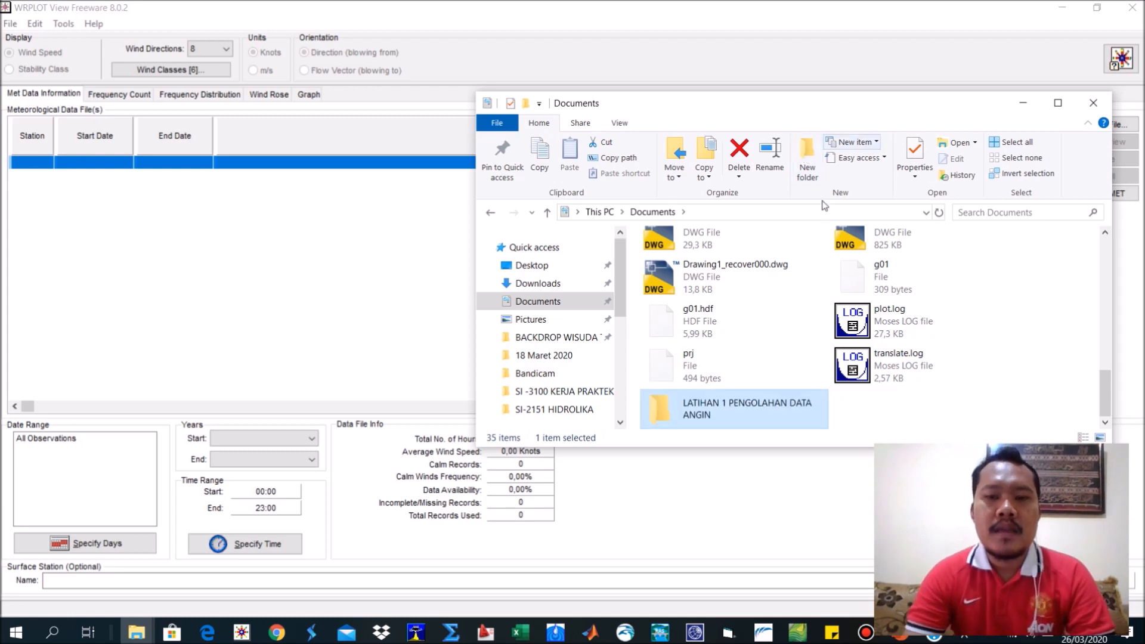
pyautogui.doubleClick(692, 416)
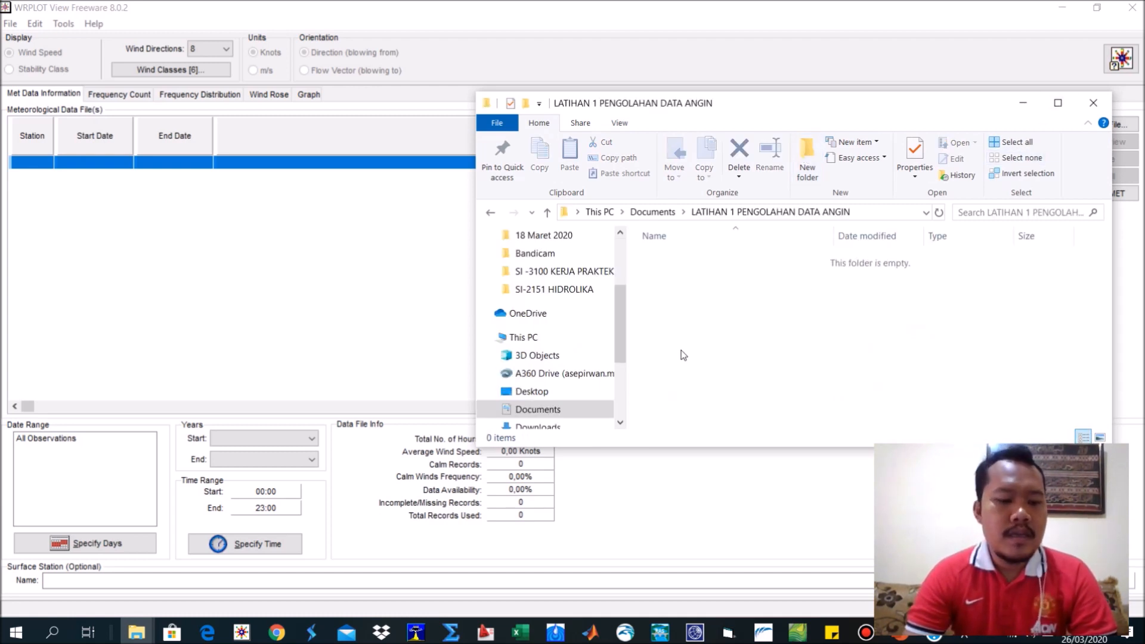
# Open another File Explorer window and show the drives under This PC.
pyautogui.press('super+e')
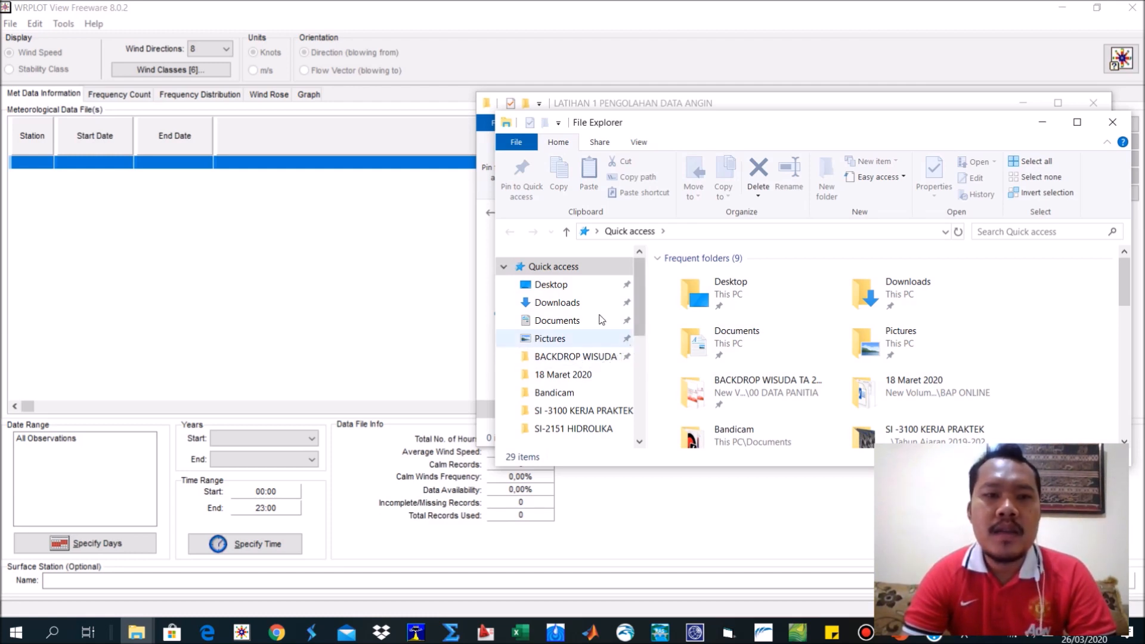
pyautogui.click(280, 307)
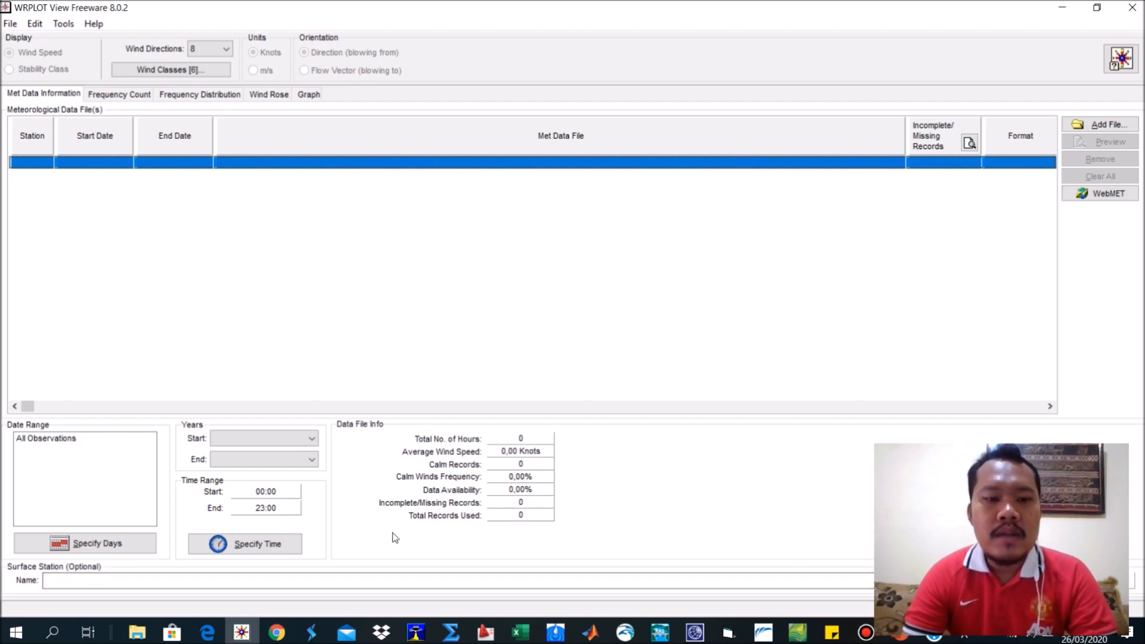
pyautogui.moveTo(253, 631)
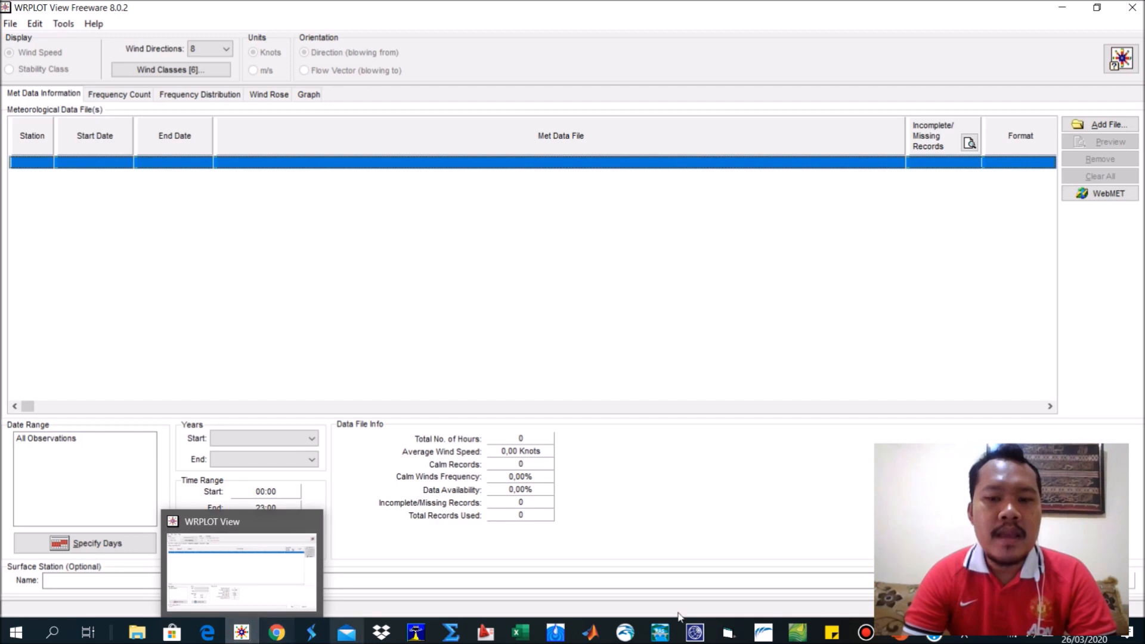
pyautogui.moveTo(898, 637)
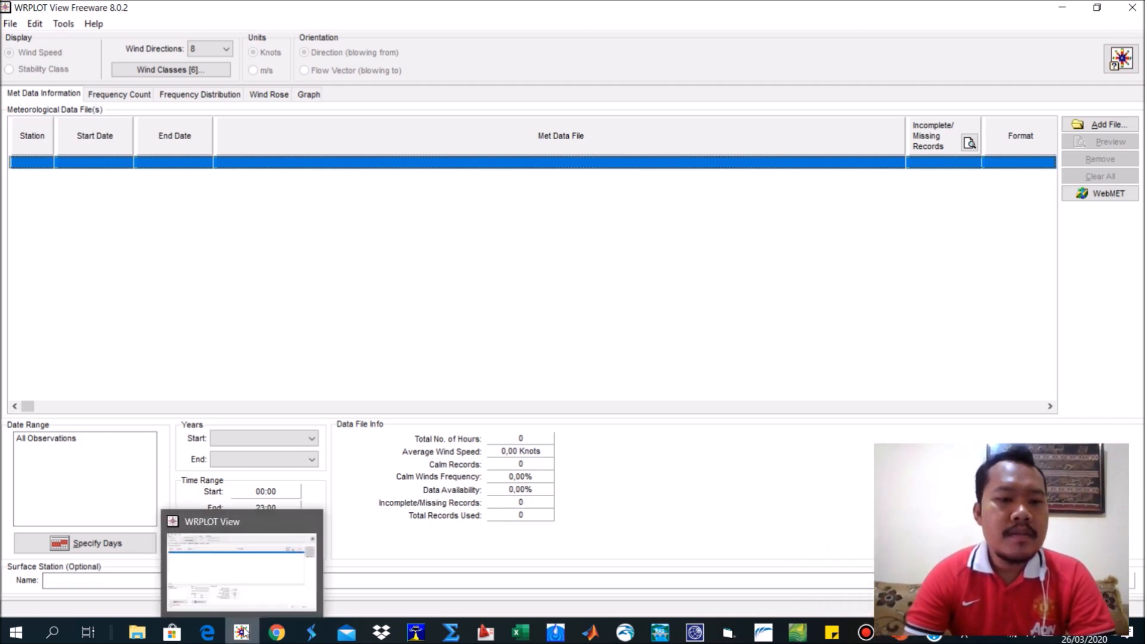
pyautogui.moveTo(138, 636)
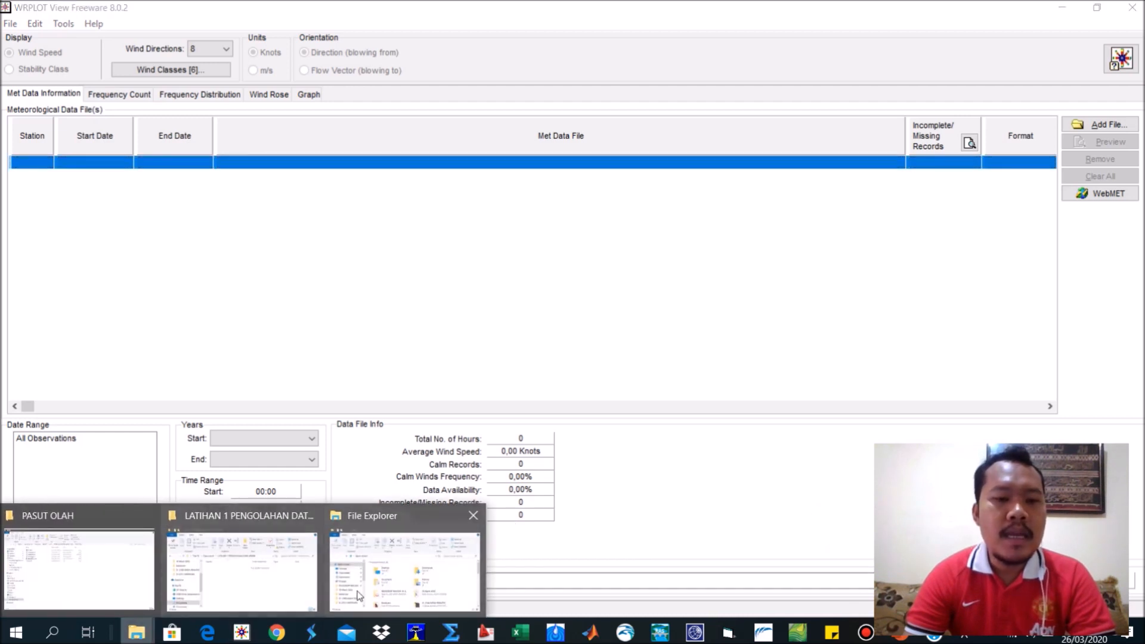
pyautogui.click(373, 570)
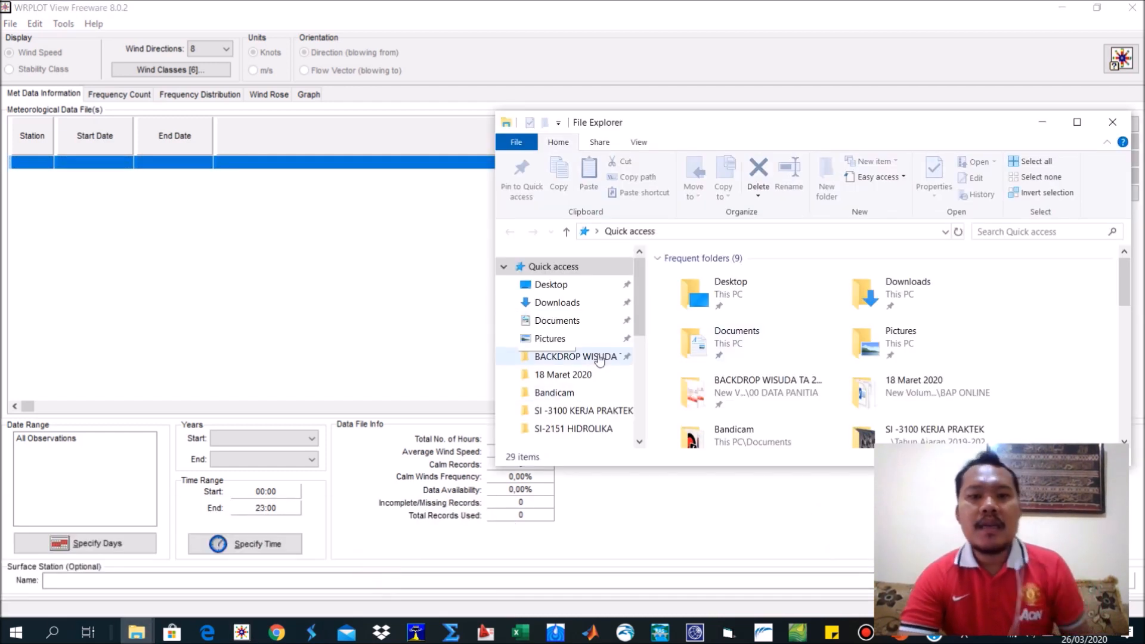
pyautogui.scroll(-2, 584, 398)
pyautogui.scroll(-1, 585, 425)
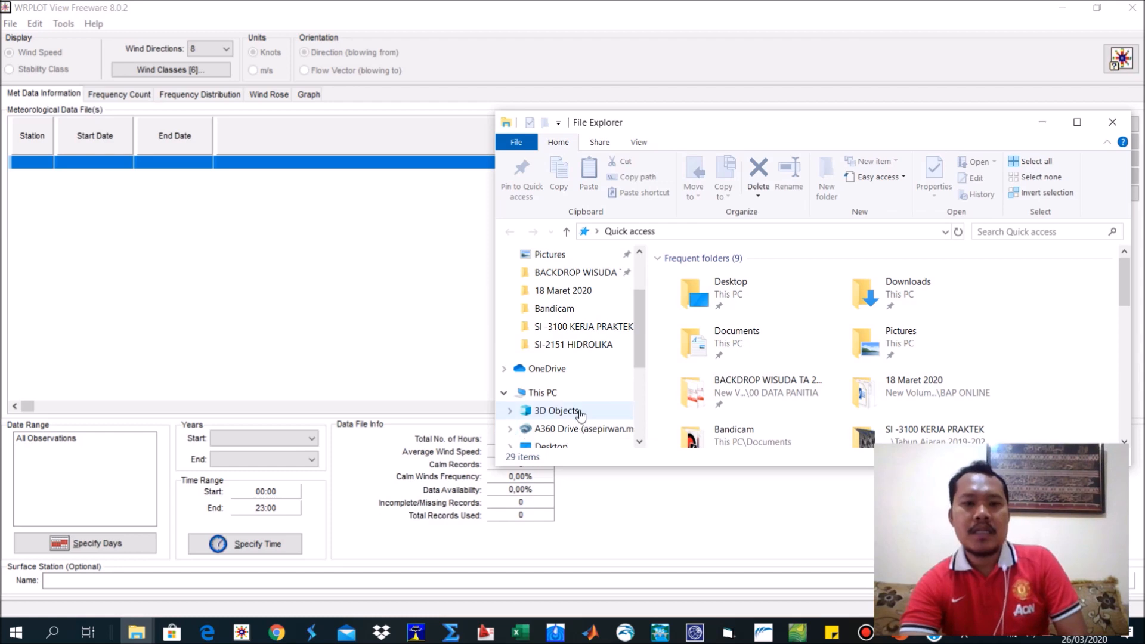
pyautogui.click(575, 393)
pyautogui.scroll(-2, 815, 403)
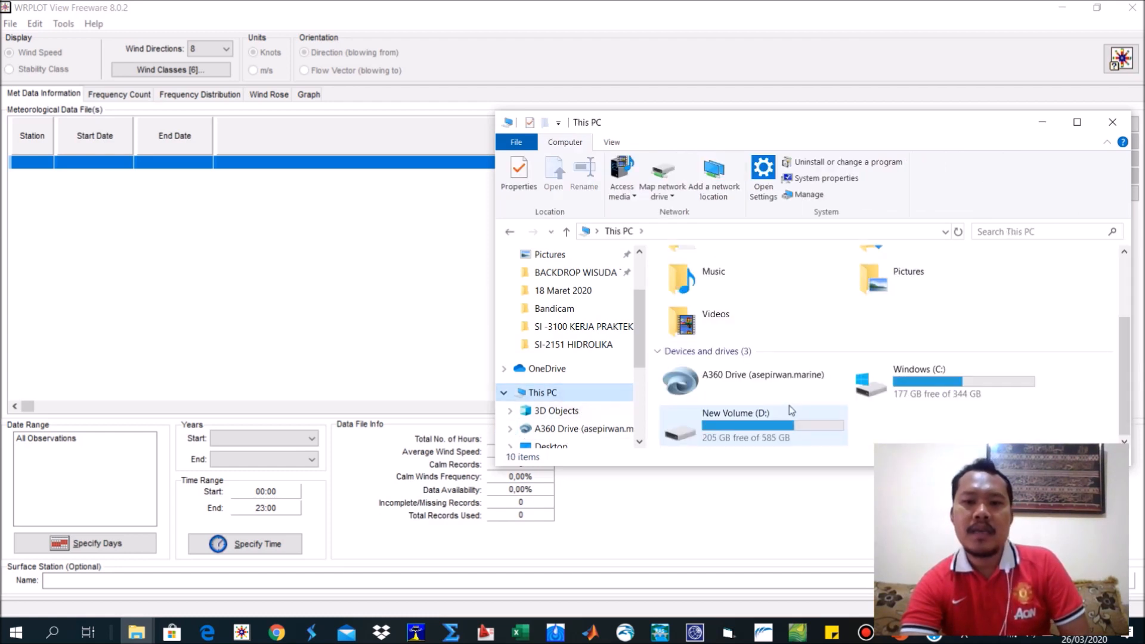
# Open the Program Files (x86) folder on the Windows (C:) drive.
pyautogui.doubleClick(881, 376)
pyautogui.scroll(-1, 733, 423)
pyautogui.click(734, 408)
pyautogui.doubleClick(735, 408)
pyautogui.scroll(-3, 736, 396)
pyautogui.scroll(2, 736, 396)
pyautogui.scroll(1, 736, 396)
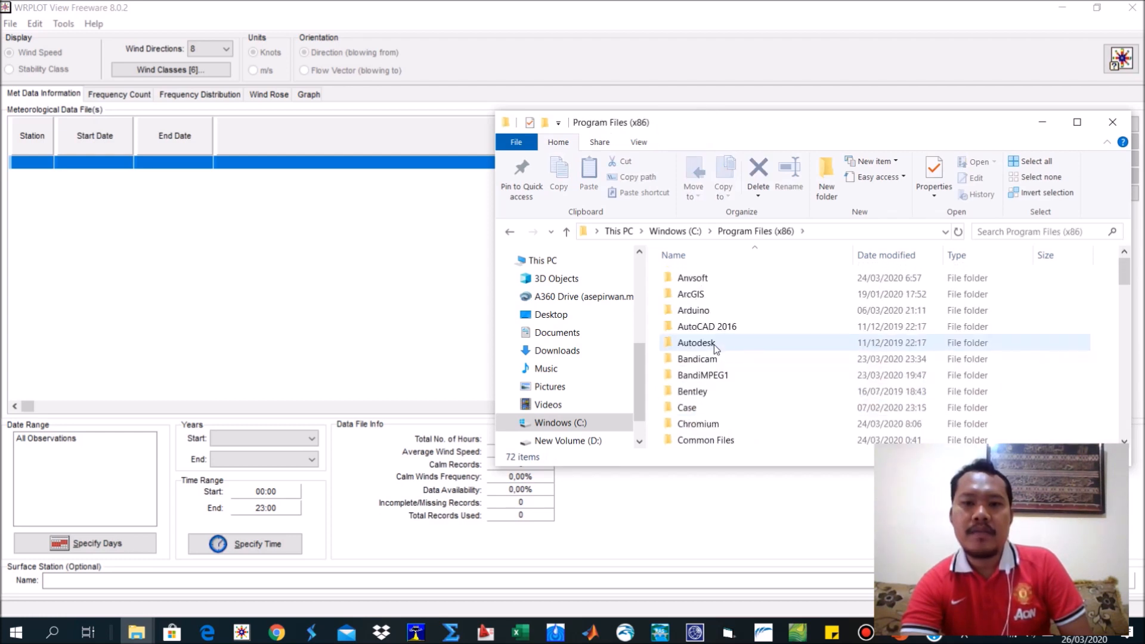
# Find the Lakes folder in Program Files (x86), open its WRPLOT View folder and look inside the station folder.
pyautogui.scroll(-3, 715, 368)
pyautogui.scroll(-5, 716, 385)
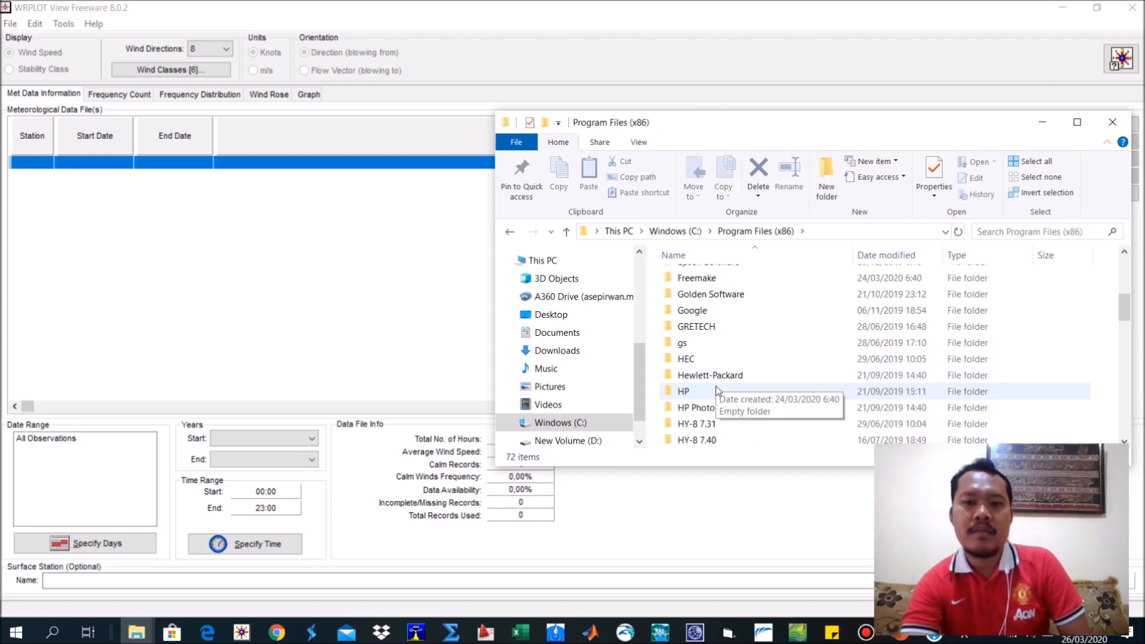
pyautogui.scroll(2, 716, 379)
pyautogui.click(716, 386)
pyautogui.press('l')
pyautogui.doubleClick(708, 274)
pyautogui.doubleClick(709, 277)
pyautogui.doubleClick(710, 292)
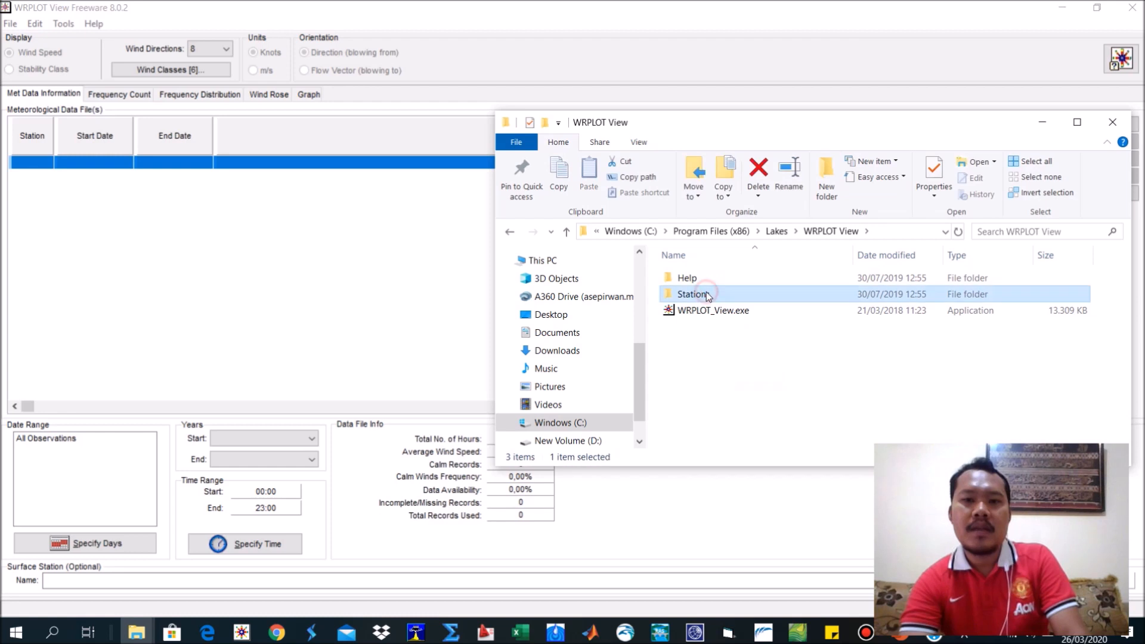
# Look inside the Help folder of the WRPLOT View program folder, and close that File Explorer window.
pyautogui.click(508, 230)
pyautogui.doubleClick(702, 276)
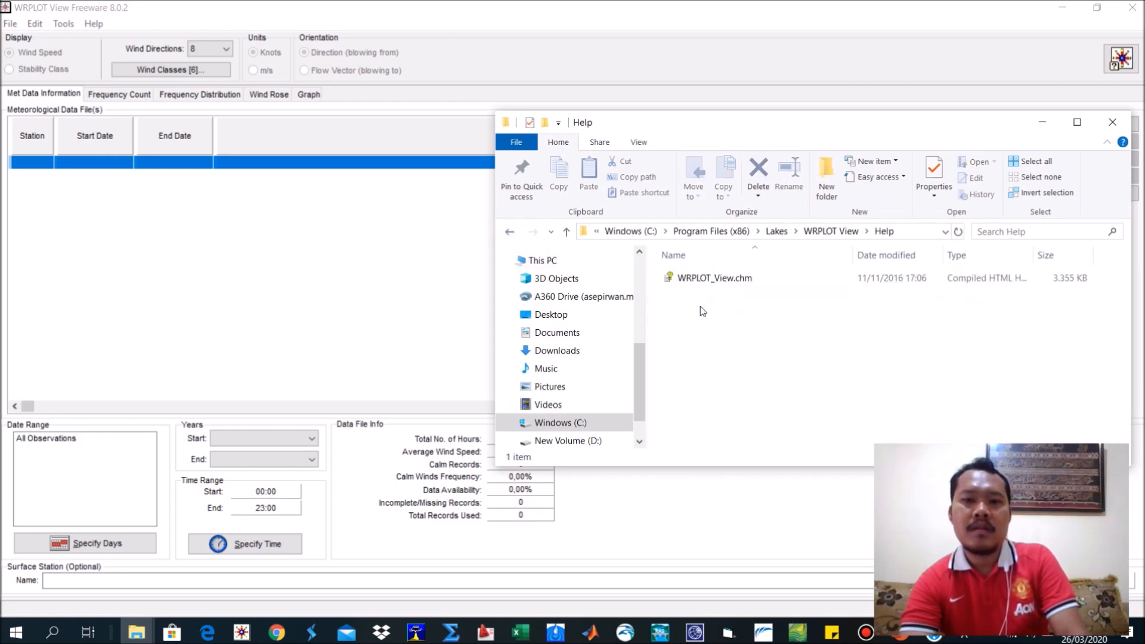
pyautogui.click(509, 231)
pyautogui.click(1114, 122)
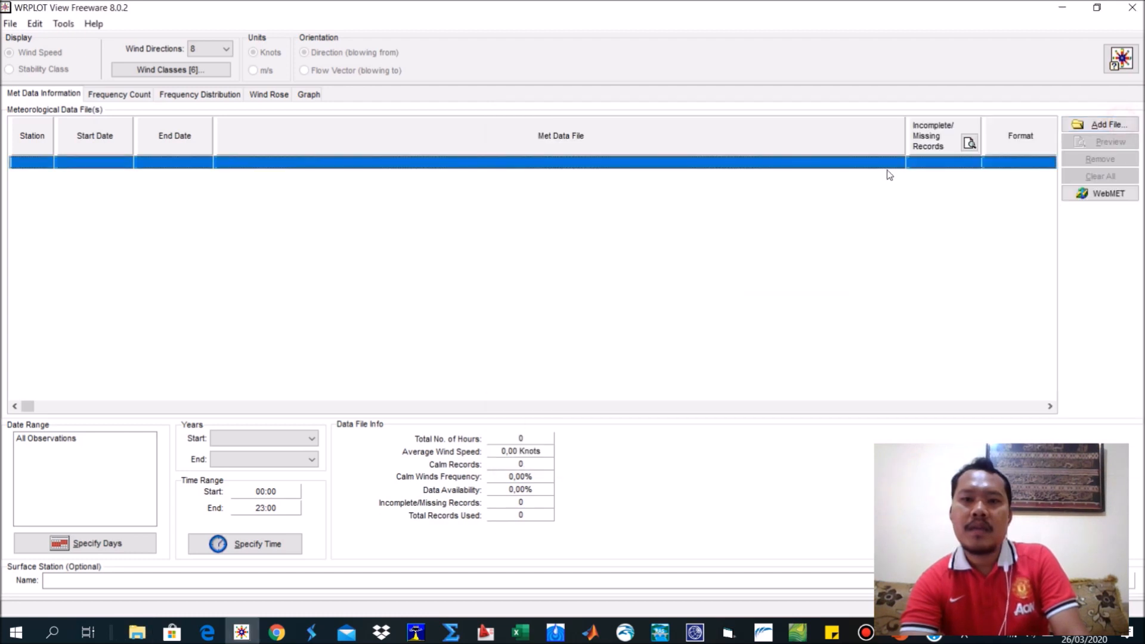
# Open the program preferences for viewing and close them again.
pyautogui.click(5, 24)
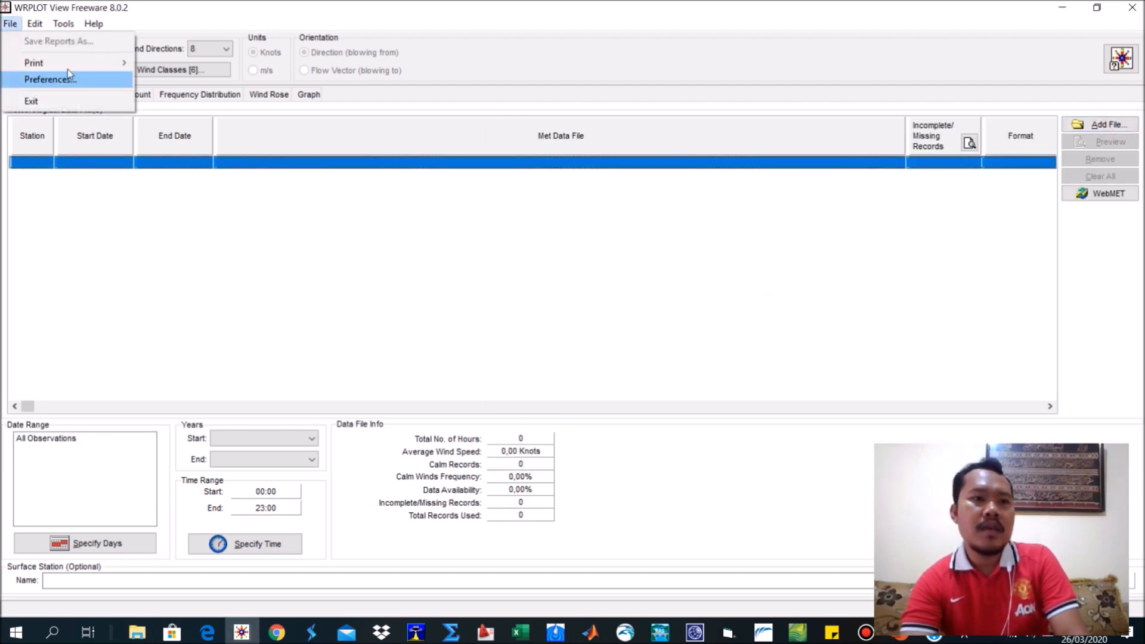
pyautogui.moveTo(67, 65)
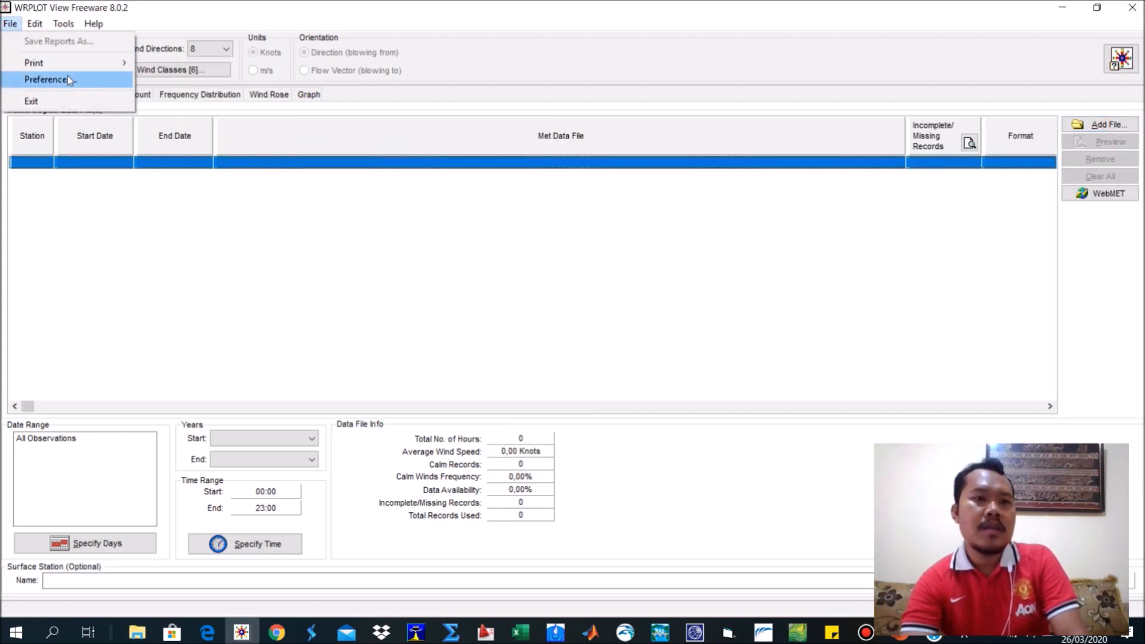
pyautogui.click(67, 77)
pyautogui.click(788, 166)
# Look over the available tools and help commands, view the About information, and close it.
pyautogui.click(69, 24)
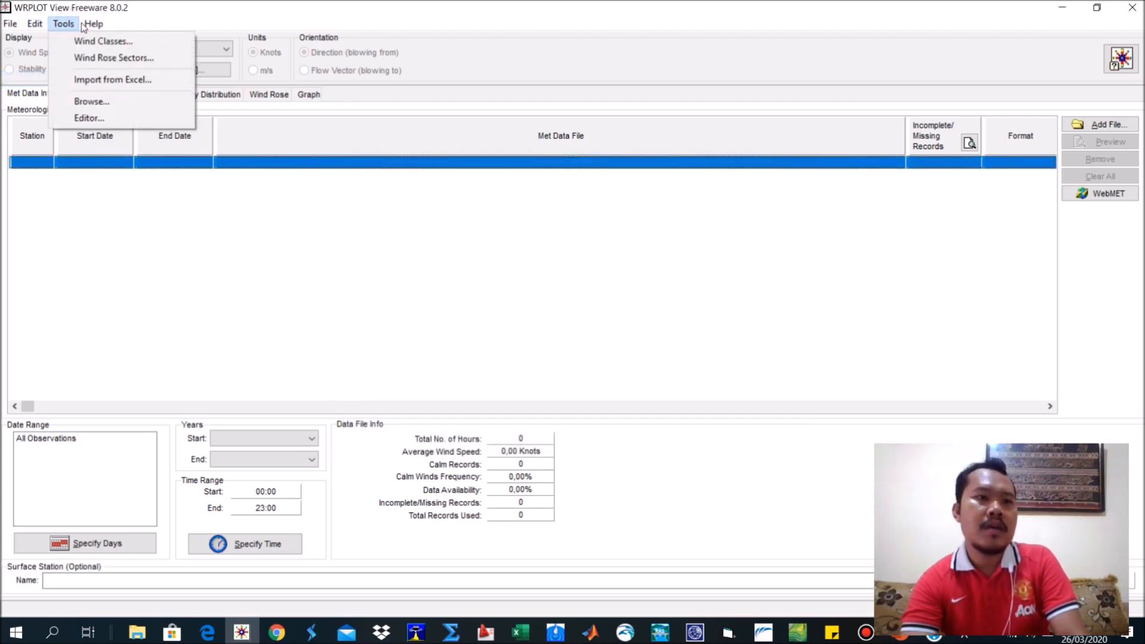
pyautogui.moveTo(93, 25)
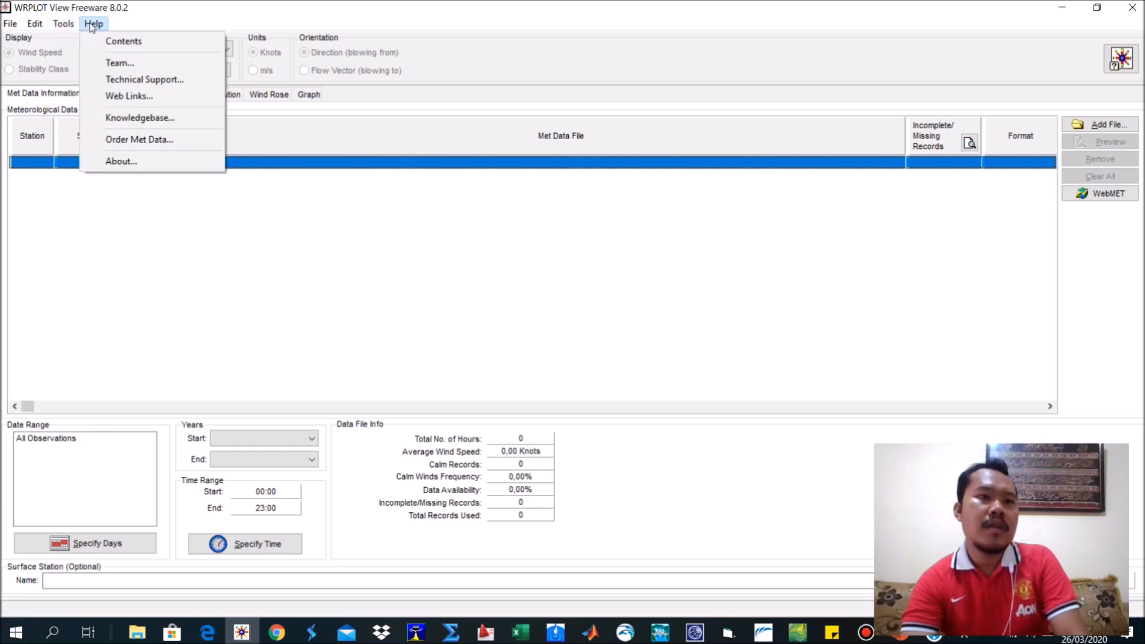
pyautogui.click(127, 161)
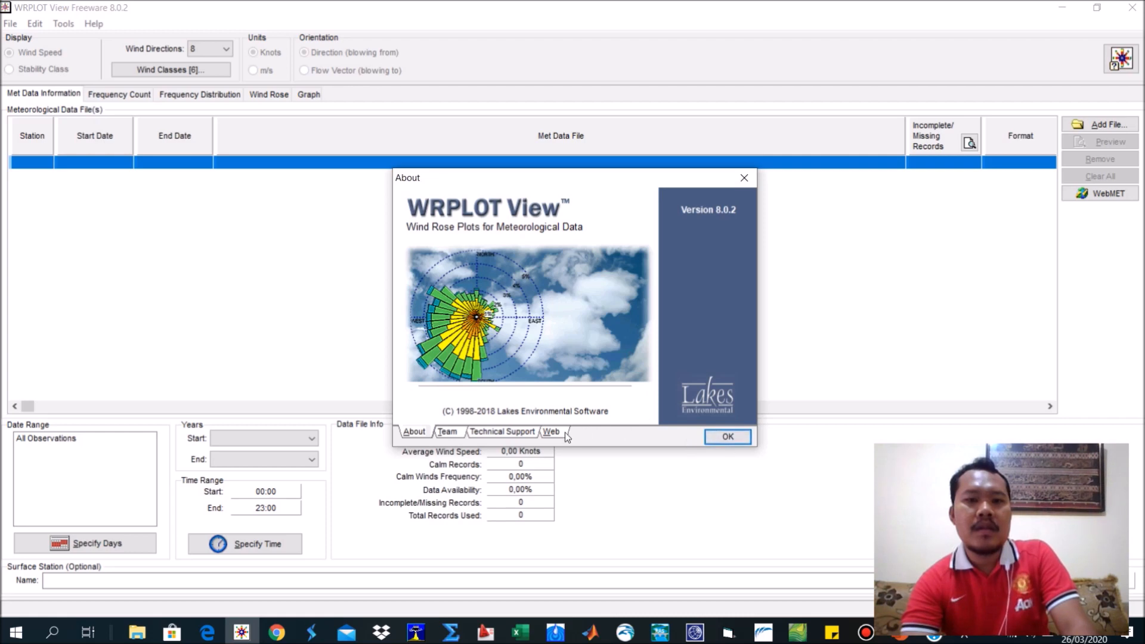
pyautogui.click(747, 179)
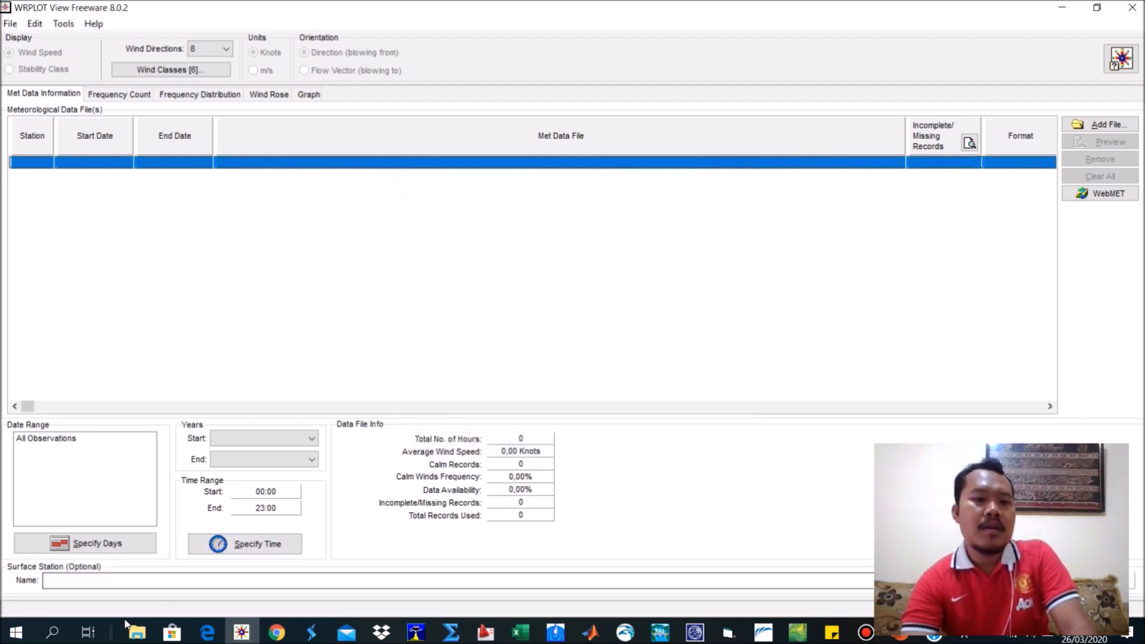
# Switch to the PASUT OLAH folder window, check its parent folder and return to PASUT OLAH.
pyautogui.moveTo(137, 632)
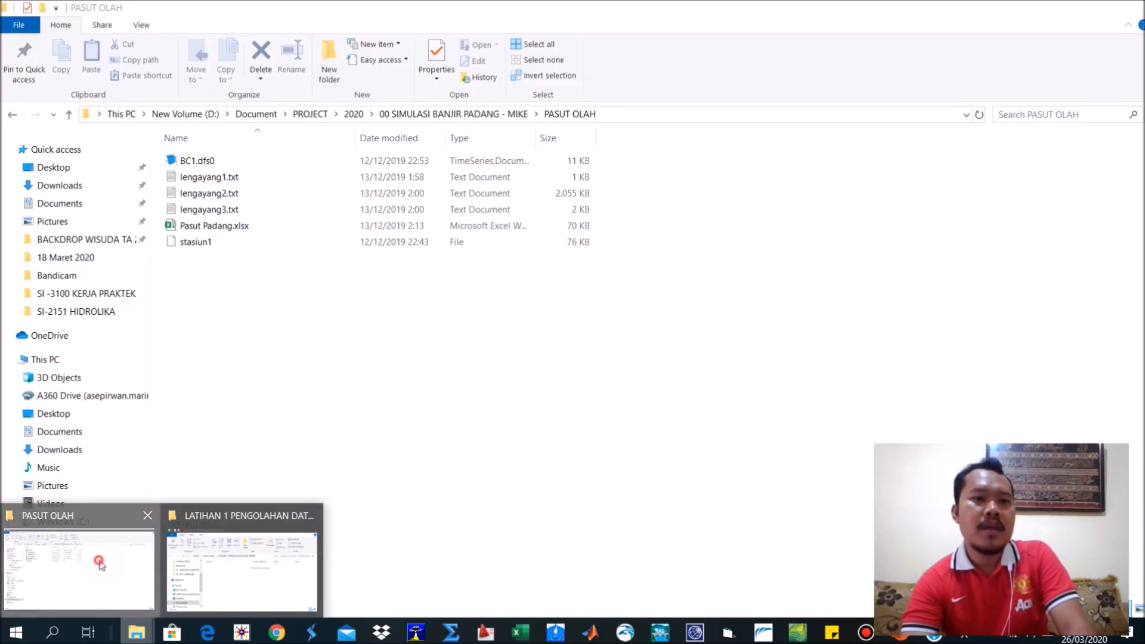
pyautogui.click(98, 567)
pyautogui.click(13, 117)
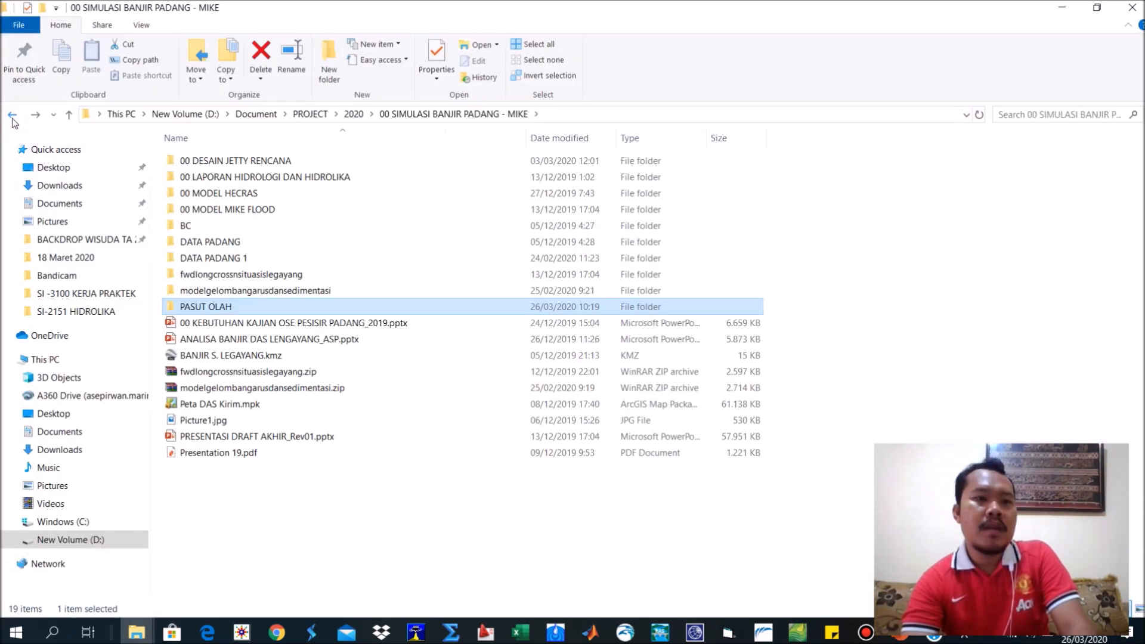
pyautogui.doubleClick(224, 306)
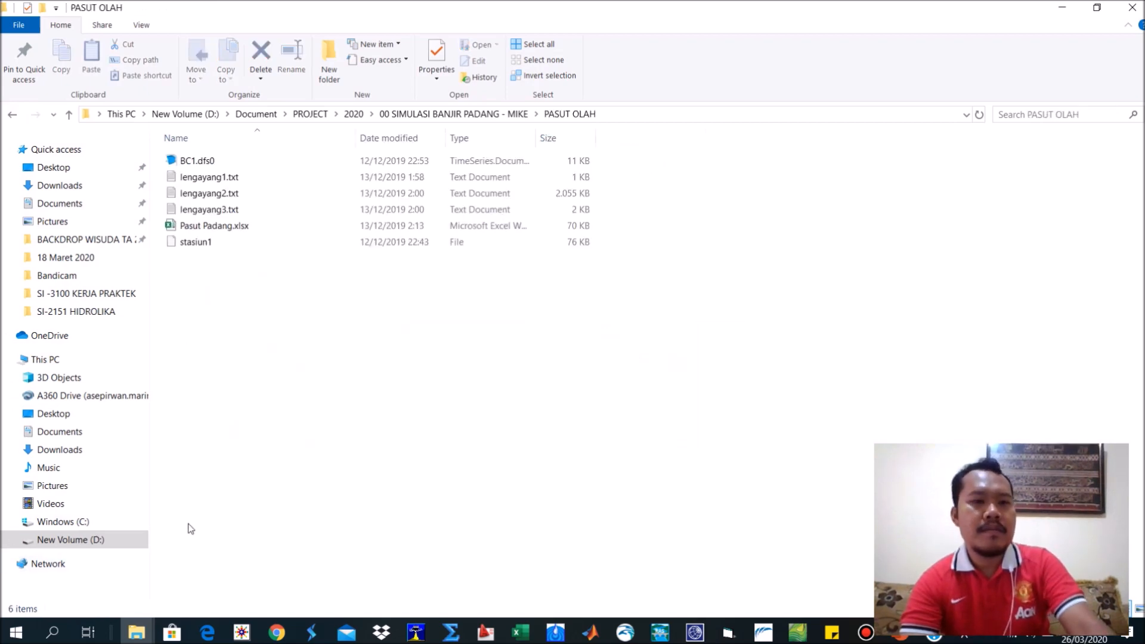
# Open a new maximized File Explorer window at the Document > PROJECT folder on New Volume (D:).
pyautogui.press('super+e')
pyautogui.doubleClick(585, 9)
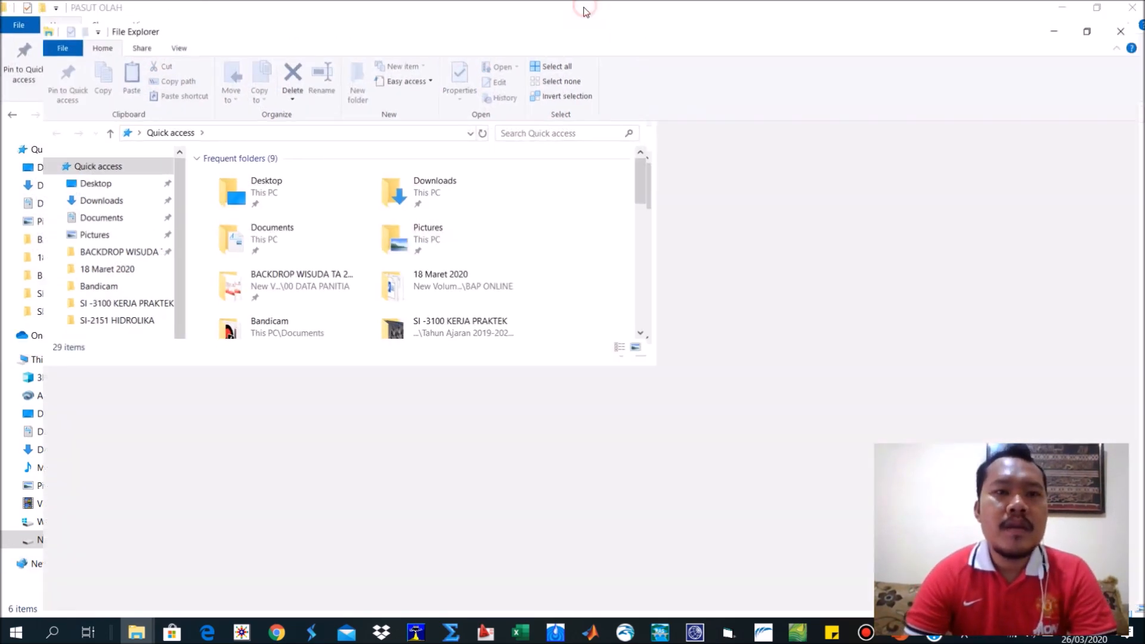
pyautogui.click(66, 539)
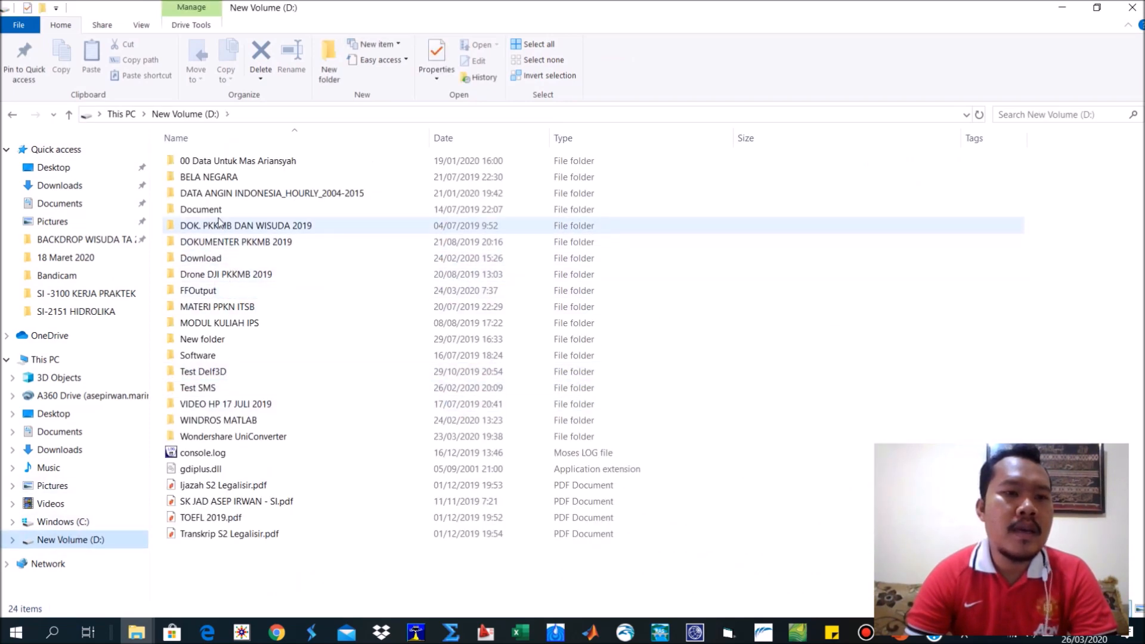
pyautogui.doubleClick(212, 210)
pyautogui.doubleClick(215, 276)
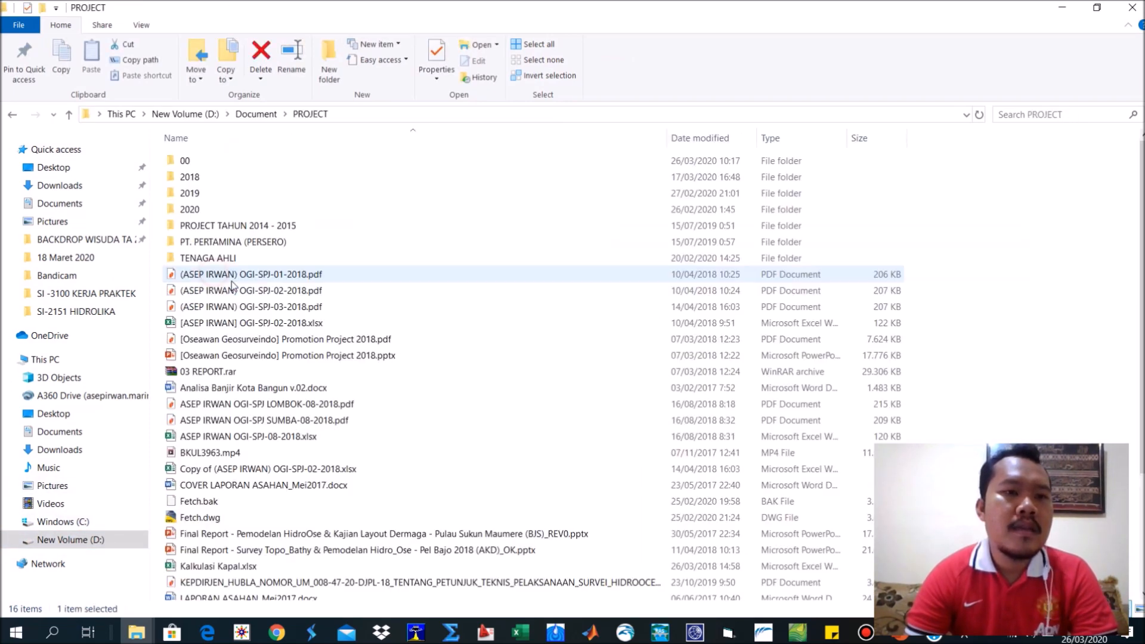
# Search the PROJECT folder for "windrose" and open the WINDROSE folder.
pyautogui.click(1042, 113)
pyautogui.write('WR')
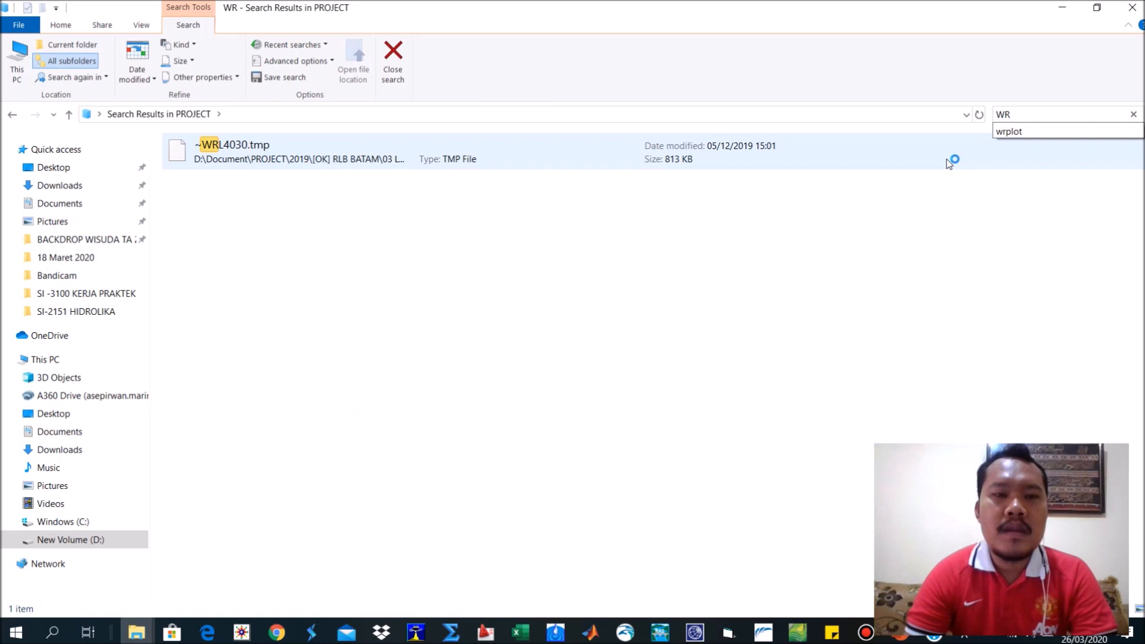
pyautogui.press('BackSpace')
pyautogui.press('BackSpace')
pyautogui.write('IN')
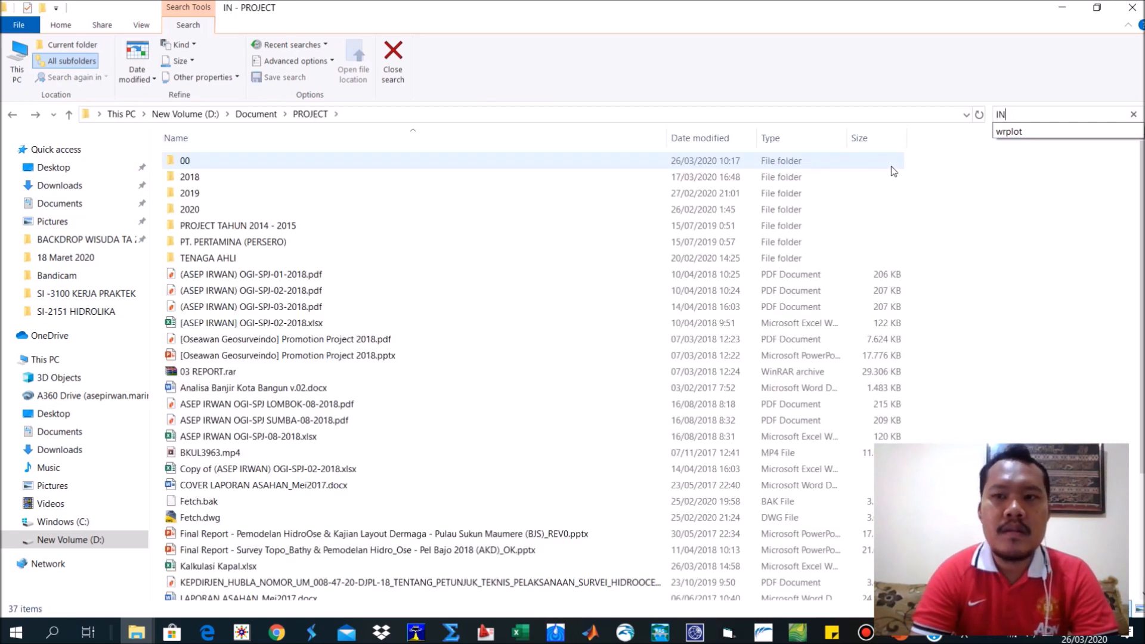
pyautogui.press('BackSpace')
pyautogui.press('BackSpace')
pyautogui.write('WIN')
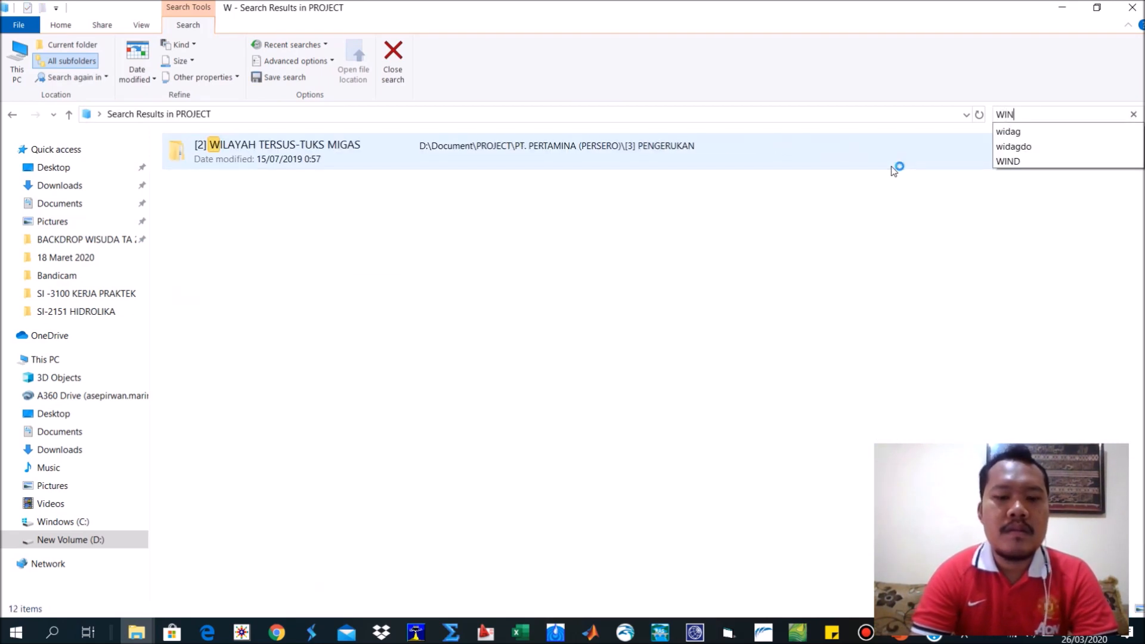
pyautogui.write('D')
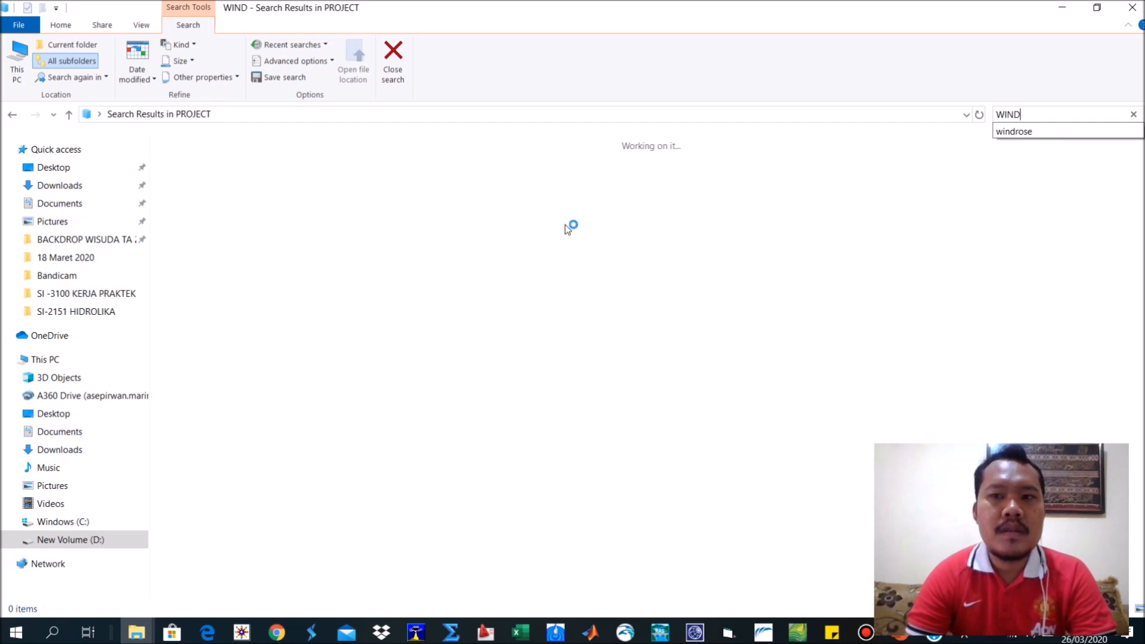
pyautogui.press('Down')
pyautogui.press('Return')
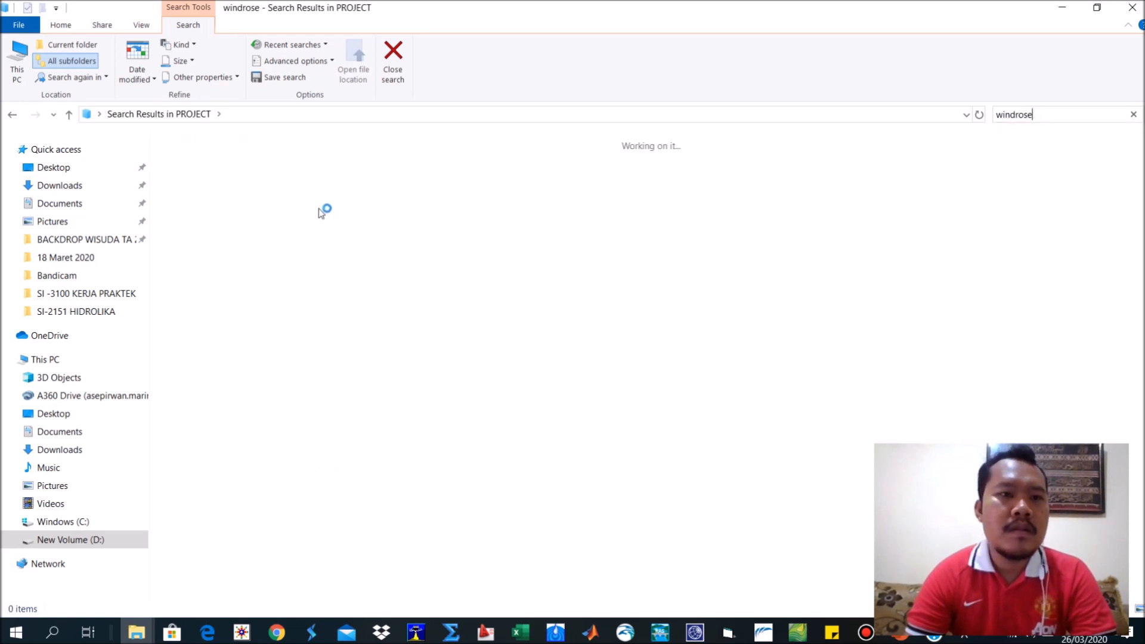
pyautogui.doubleClick(286, 166)
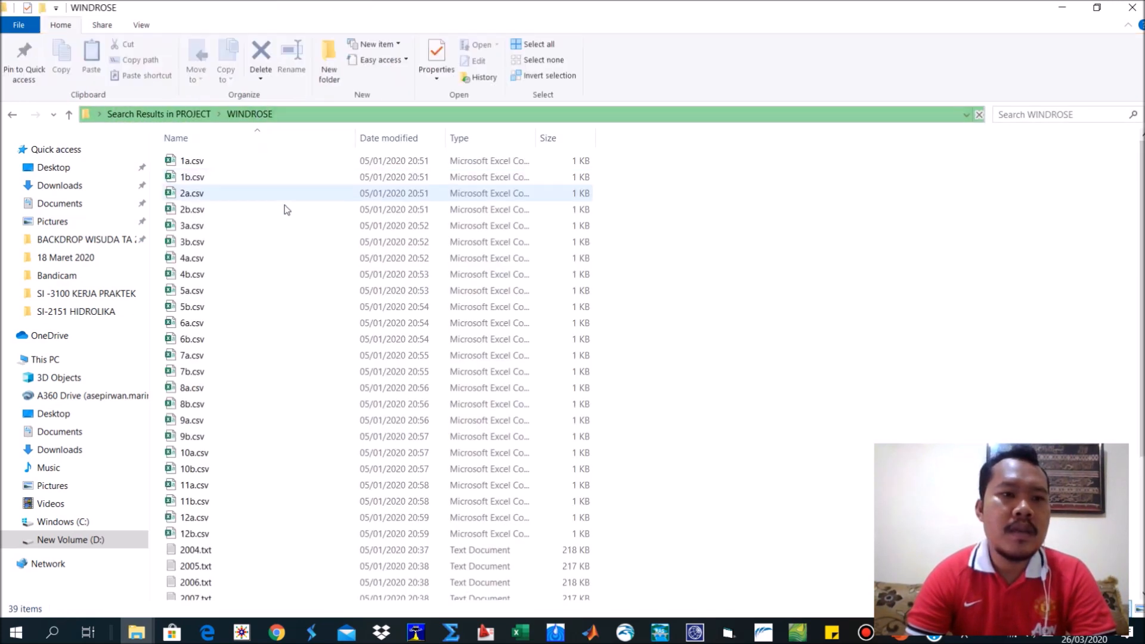
# Open 2004.txt from the WINDROSE folder, copy its entire contents and close the file.
pyautogui.scroll(-4, 283, 358)
pyautogui.click(203, 366)
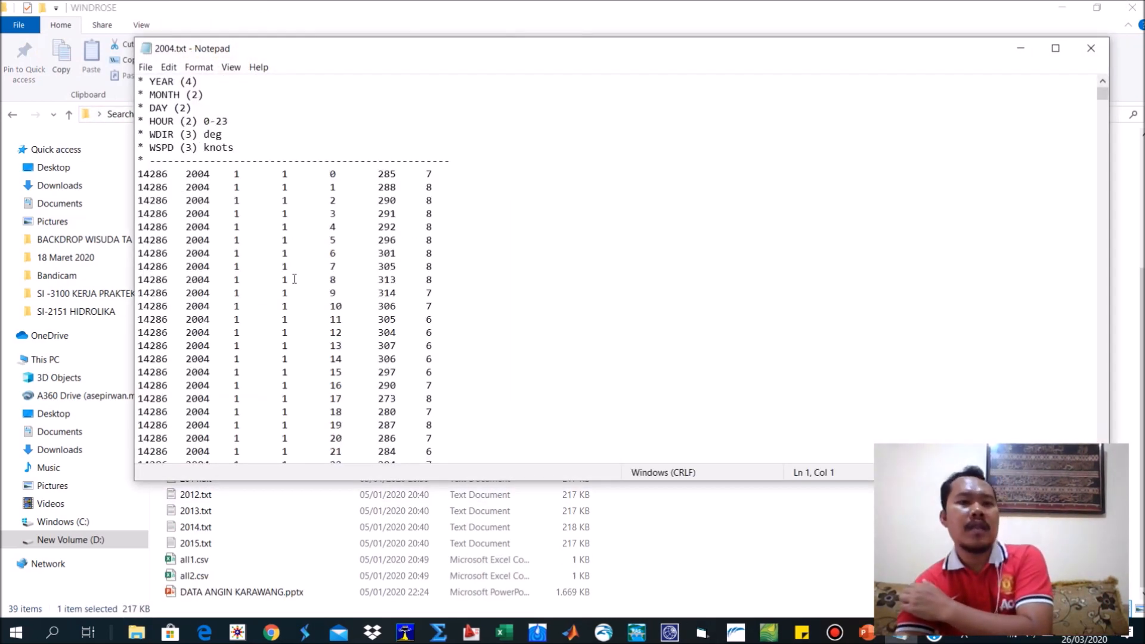
pyautogui.scroll(2, 291, 276)
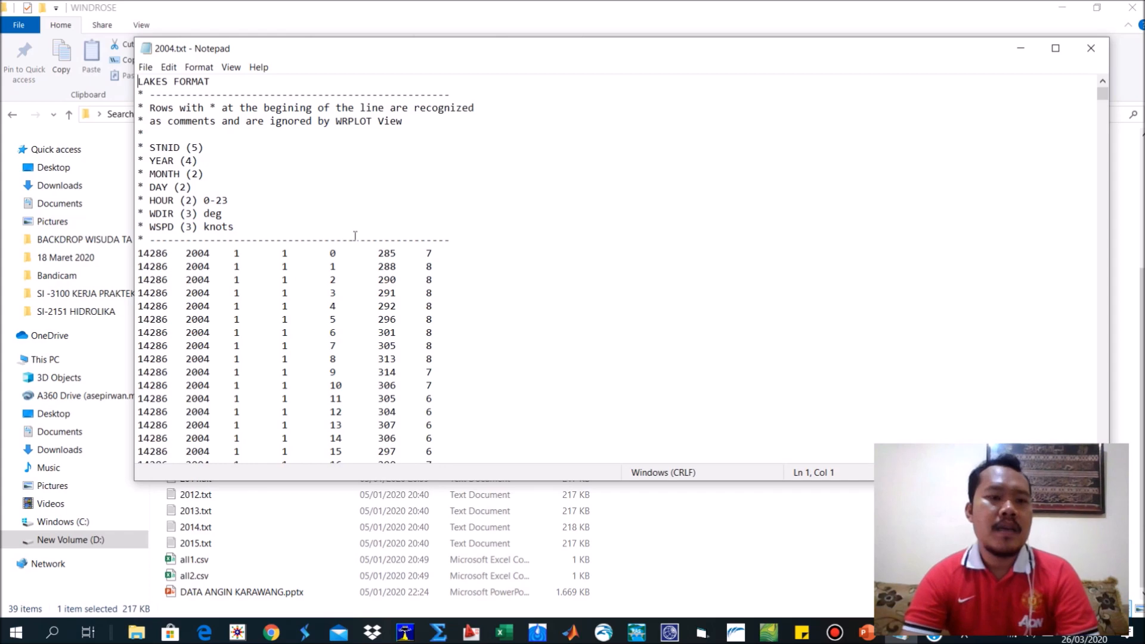
pyautogui.hotkey('ctrl', 'a')
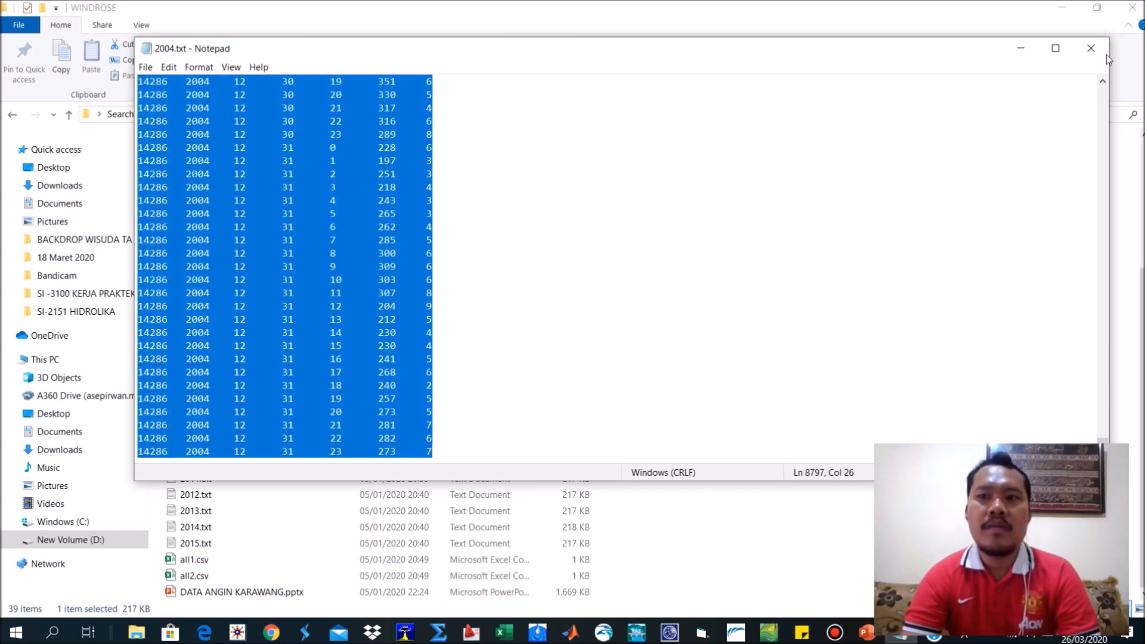
pyautogui.click(1091, 47)
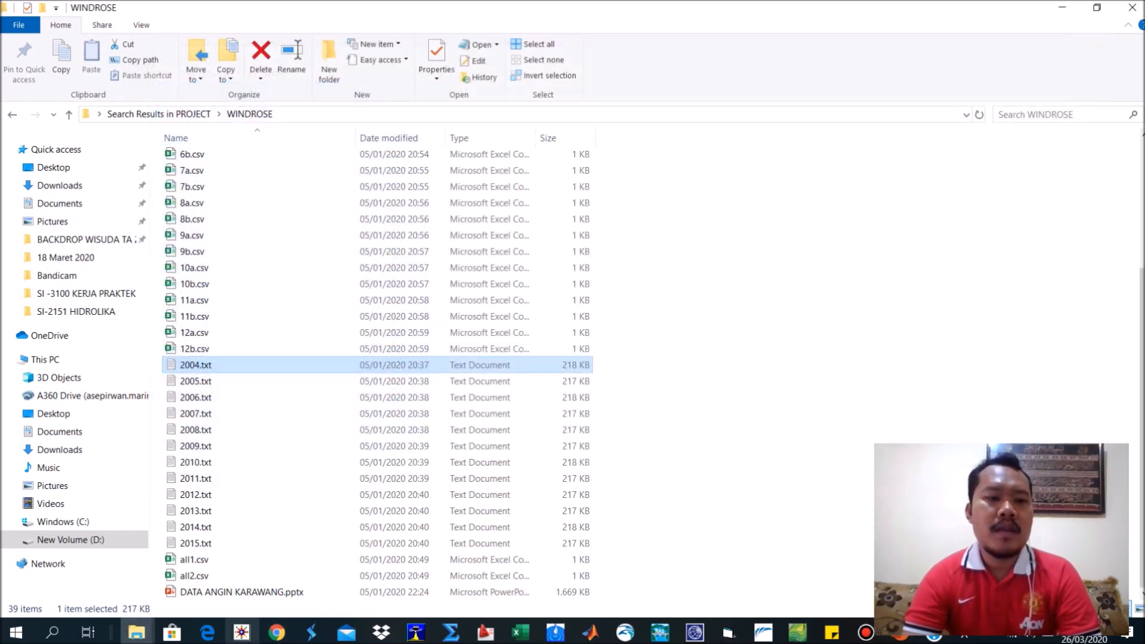
# Switch to the LATIHAN 1 PENGOLAHAN DATA ANGIN folder window and maximize it.
pyautogui.click(137, 633)
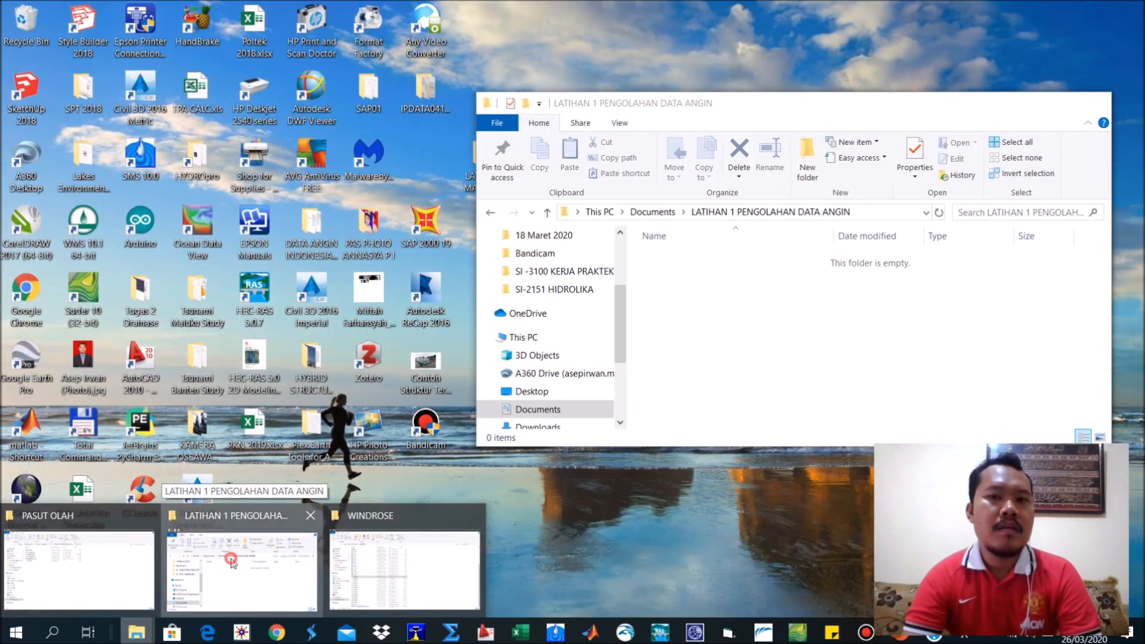
pyautogui.click(232, 563)
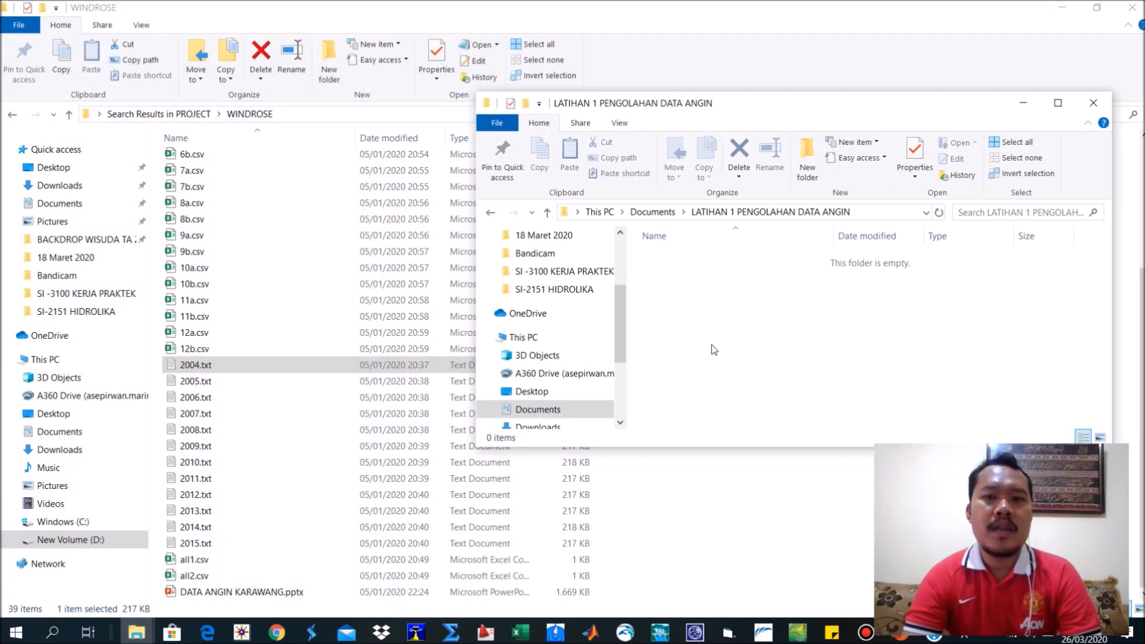
pyautogui.click(1058, 102)
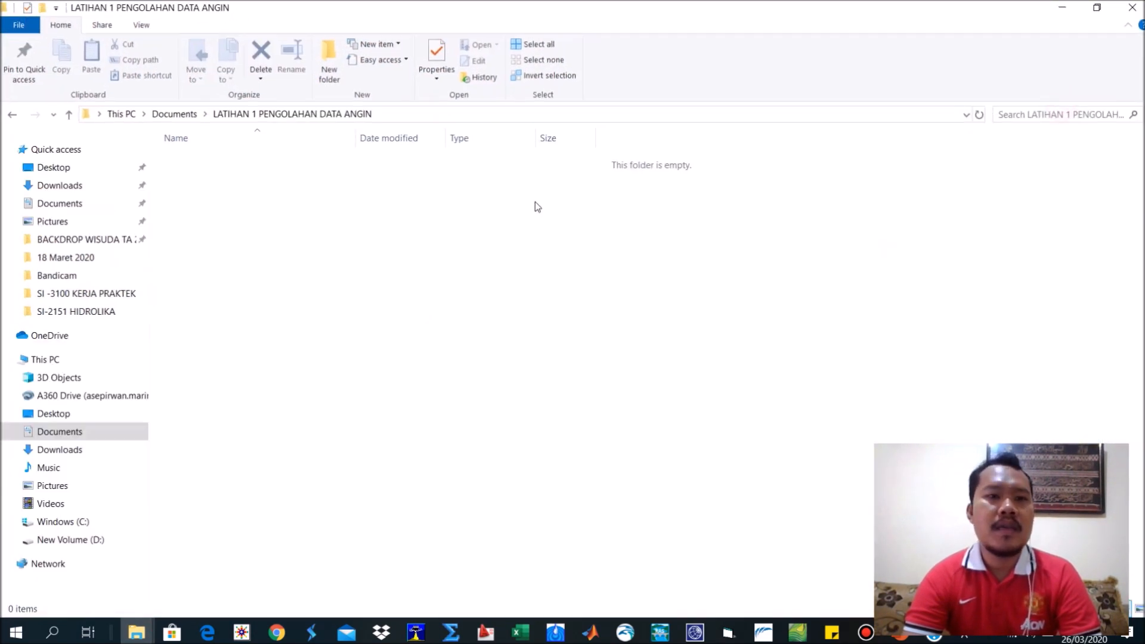
# Create a text document named FORMAT WRPLOT in the LATIHAN 1 PENGOLAHAN DATA ANGIN folder and open it.
pyautogui.rightClick(423, 215)
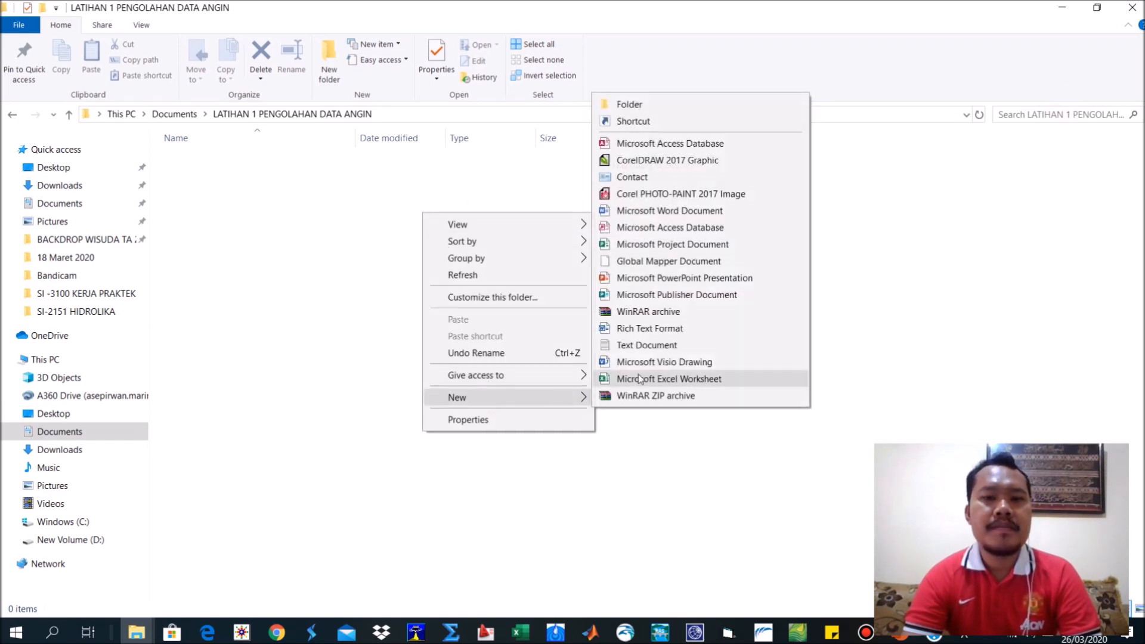
pyautogui.click(633, 346)
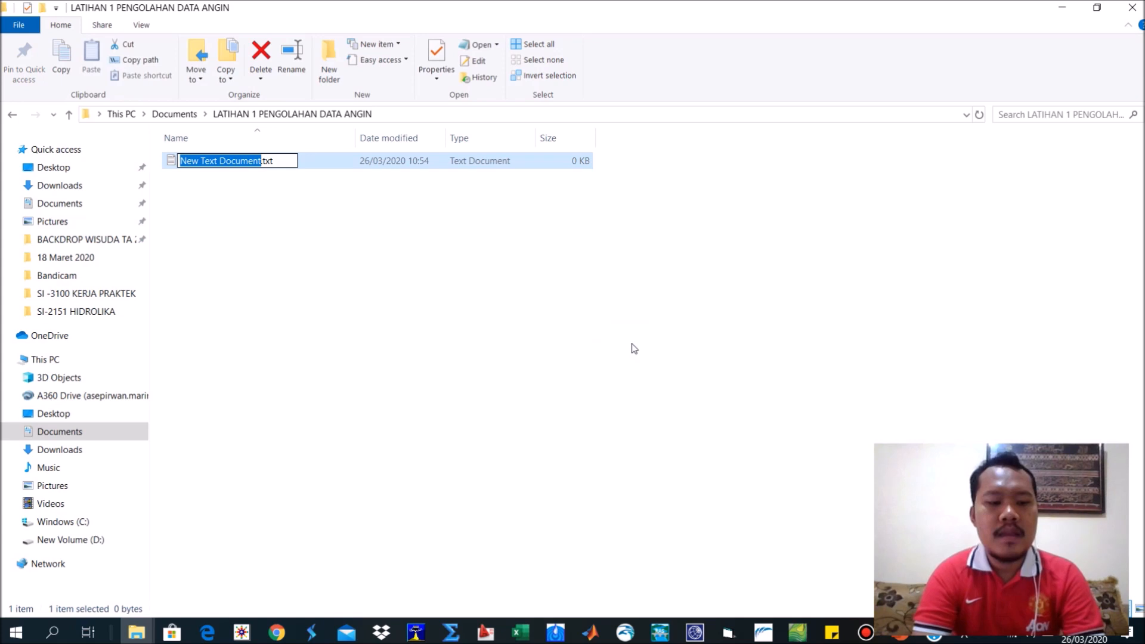
pyautogui.write('FO')
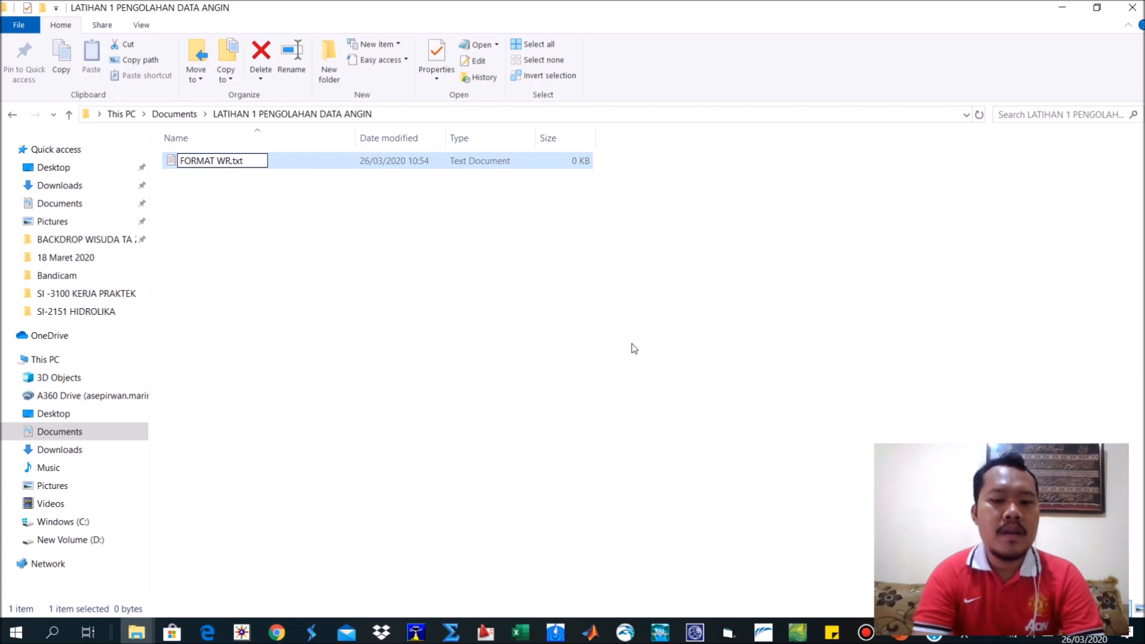
pyautogui.write('RMAT WRPLOT')
pyautogui.press('Return')
pyautogui.press('Return')
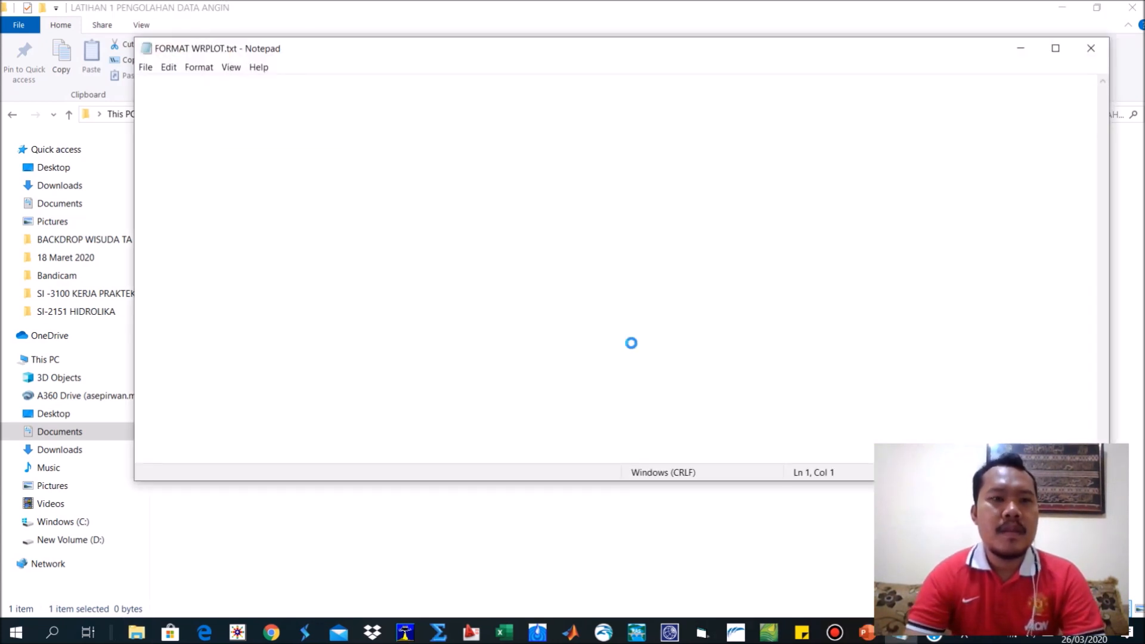
# Paste the copied 2004 wind data with its LAKES FORMAT header into FORMAT WRPLOT.txt.
pyautogui.hotkey('ctrl', 'v')
pyautogui.scroll(11, 597, 337)
pyautogui.moveTo(1103, 440); pyautogui.dragTo(1027, 77)
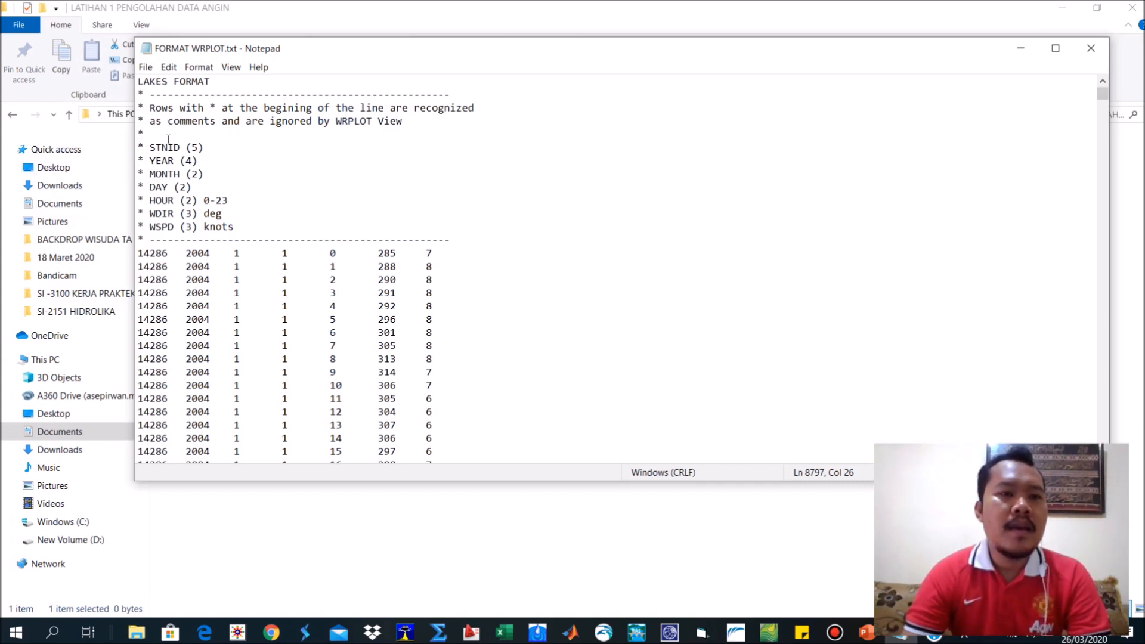
# Examine the field definitions in the FORMAT WRPLOT.txt header, from STNID, YEAR, MONTH and DAY to the HOUR, WDIR and WSPD units.
pyautogui.moveTo(149, 147); pyautogui.dragTo(189, 146)
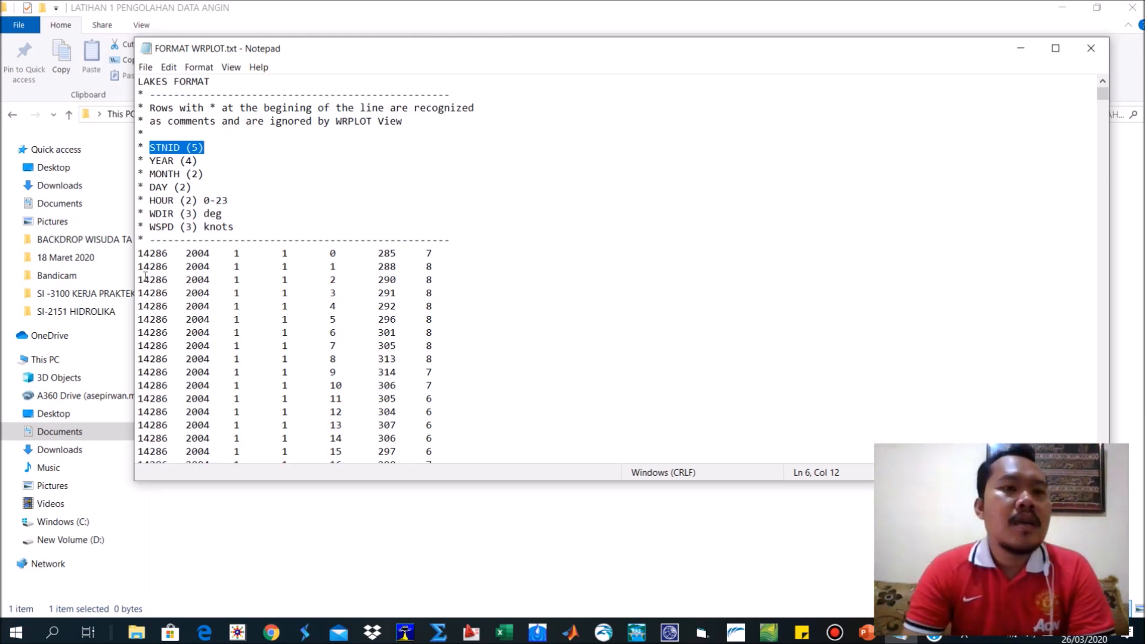
pyautogui.moveTo(207, 162); pyautogui.dragTo(157, 189)
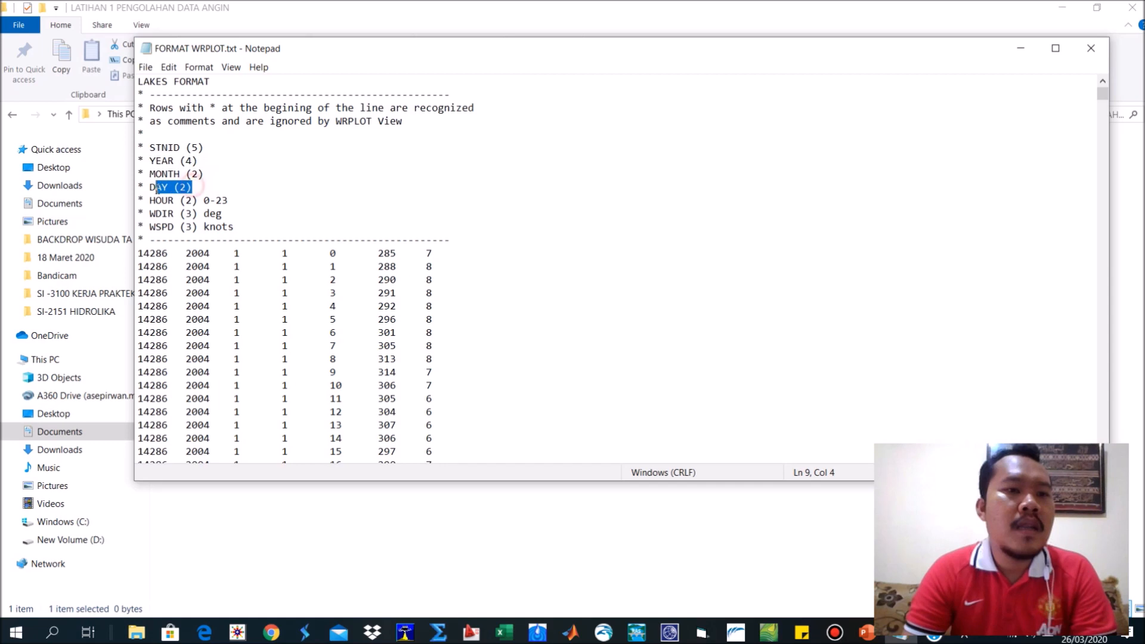
pyautogui.moveTo(224, 201); pyautogui.dragTo(145, 216)
pyautogui.moveTo(240, 227); pyautogui.dragTo(154, 215)
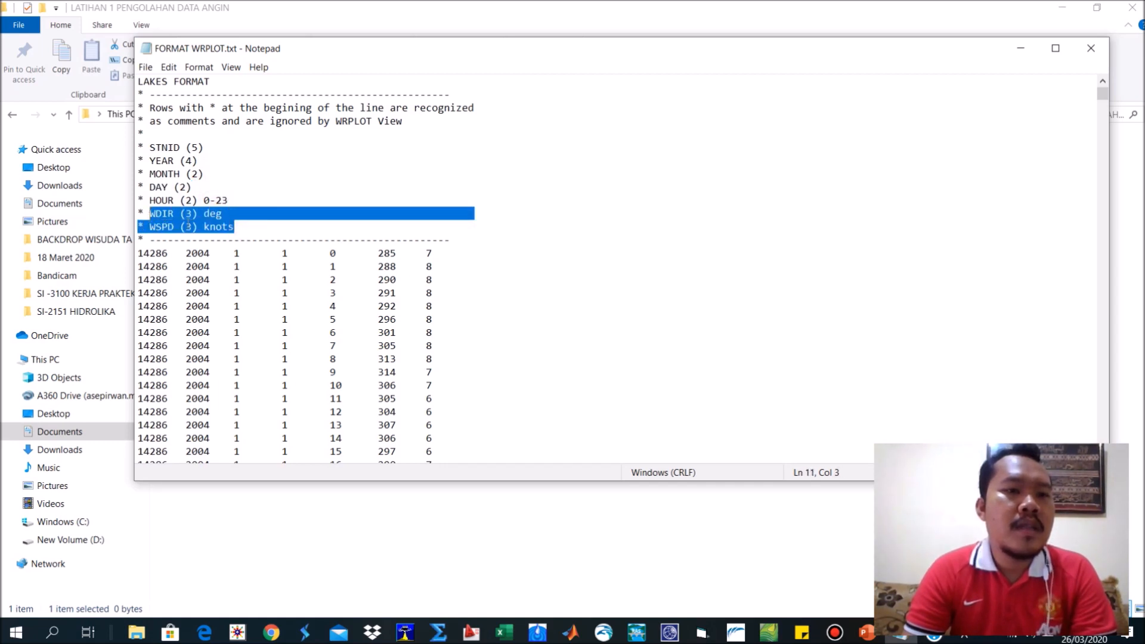
pyautogui.click(221, 227)
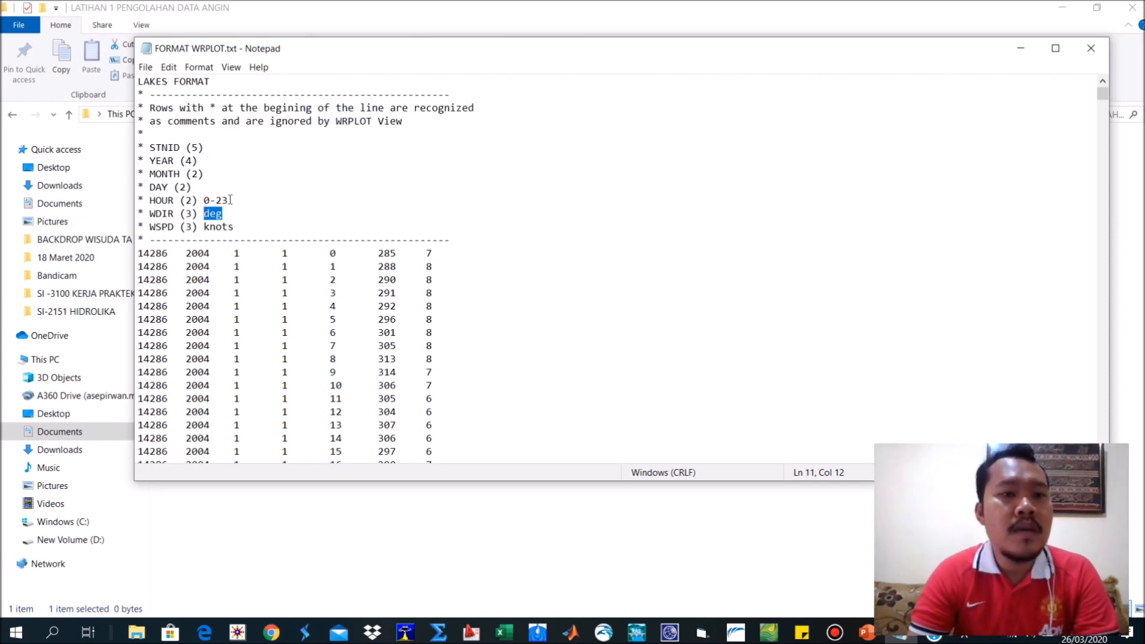
pyautogui.moveTo(228, 201); pyautogui.dragTo(194, 205)
pyautogui.click(183, 236)
# Examine the first data rows column by column, matching station, year, month, day, hour, wind direction and wind speed to the header.
pyautogui.moveTo(139, 253); pyautogui.dragTo(428, 255)
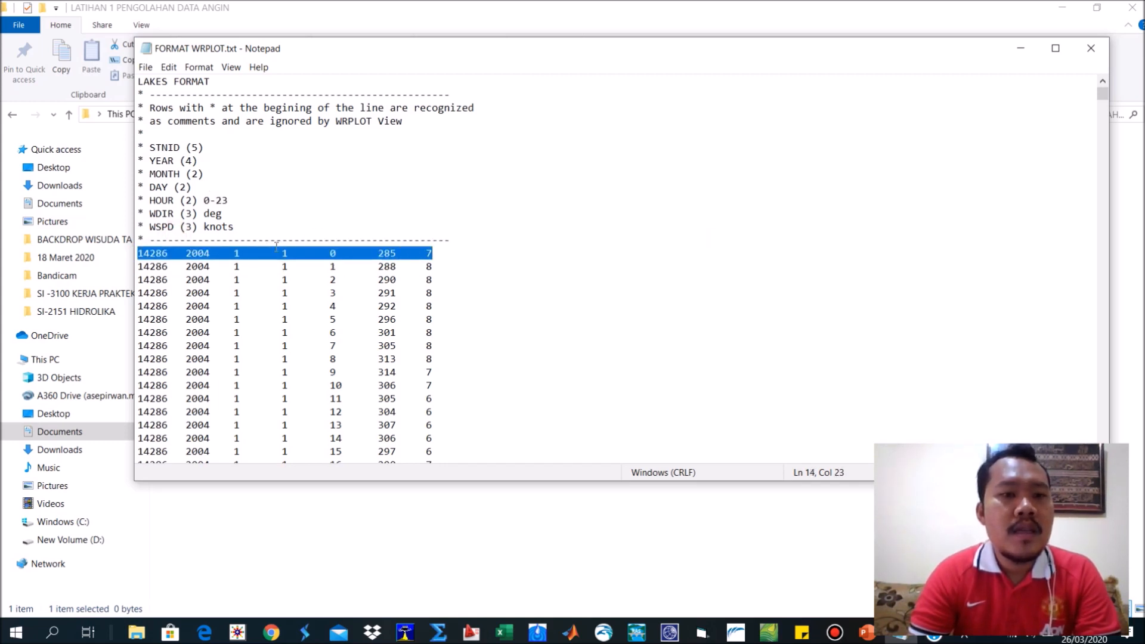
pyautogui.click(149, 268)
pyautogui.moveTo(198, 266); pyautogui.dragTo(204, 267)
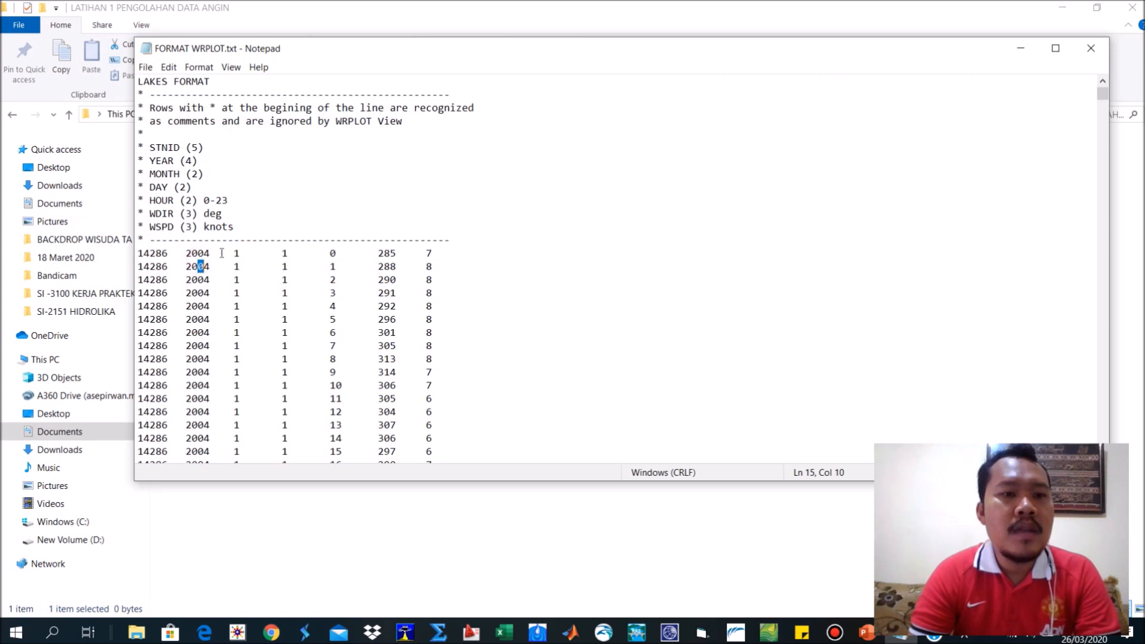
pyautogui.click(225, 253)
pyautogui.click(278, 252)
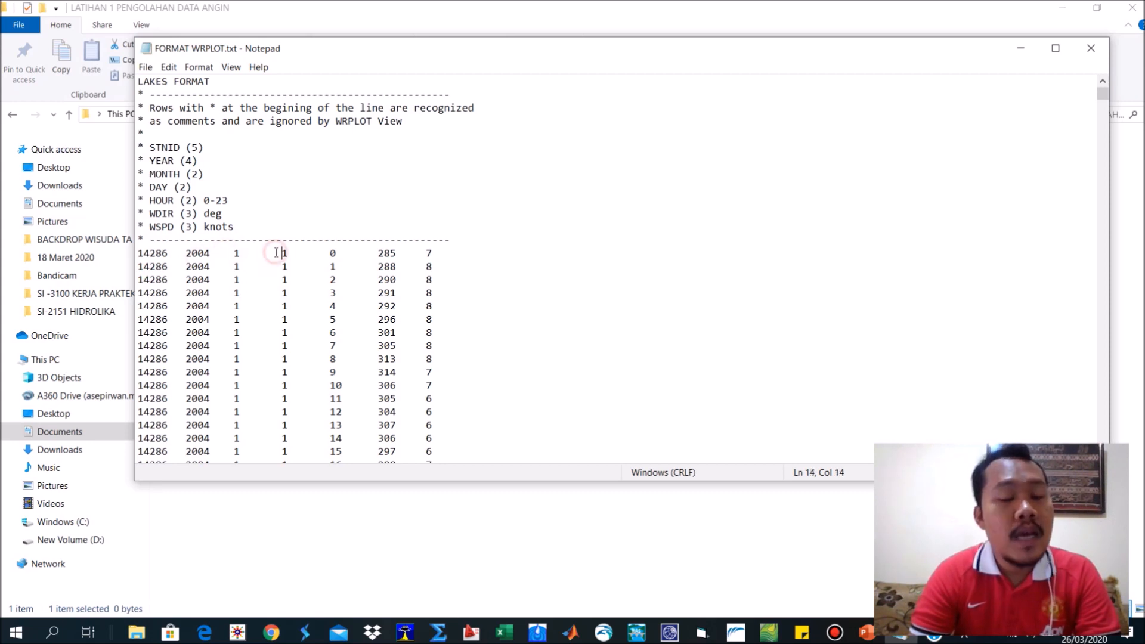
pyautogui.click(332, 255)
pyautogui.click(371, 253)
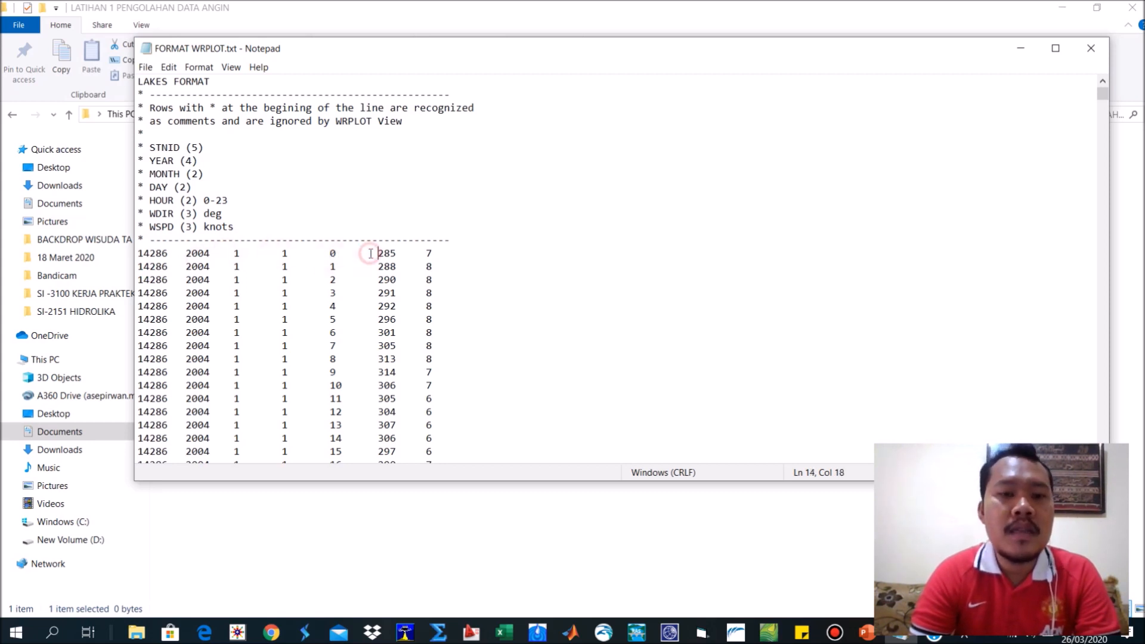
pyautogui.click(435, 255)
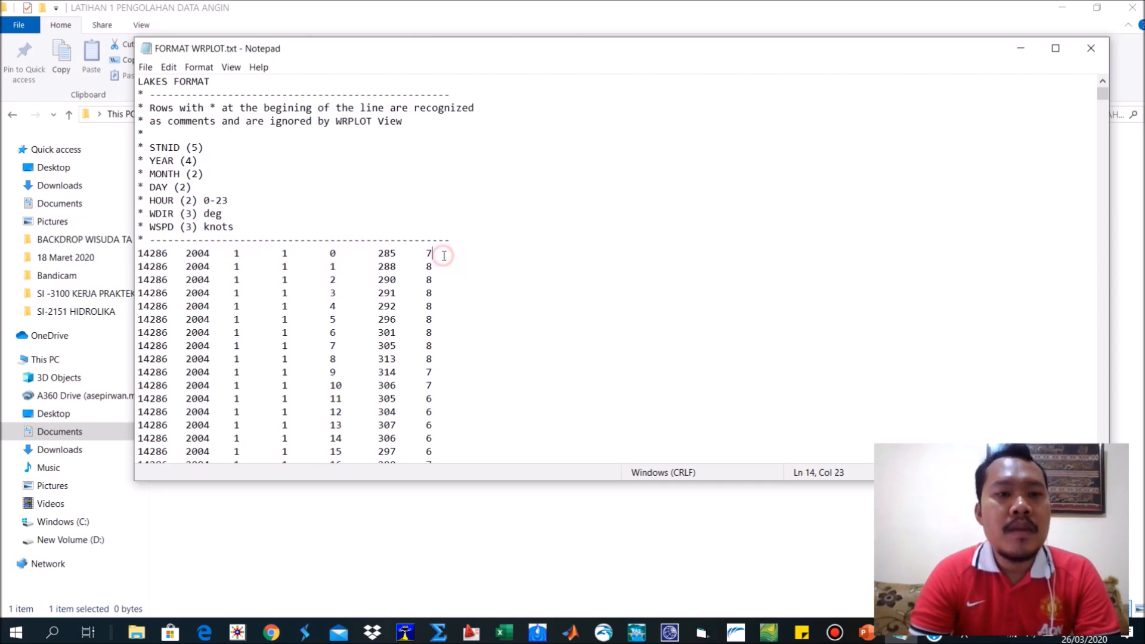
pyautogui.click(433, 257)
pyautogui.moveTo(426, 254); pyautogui.dragTo(121, 255)
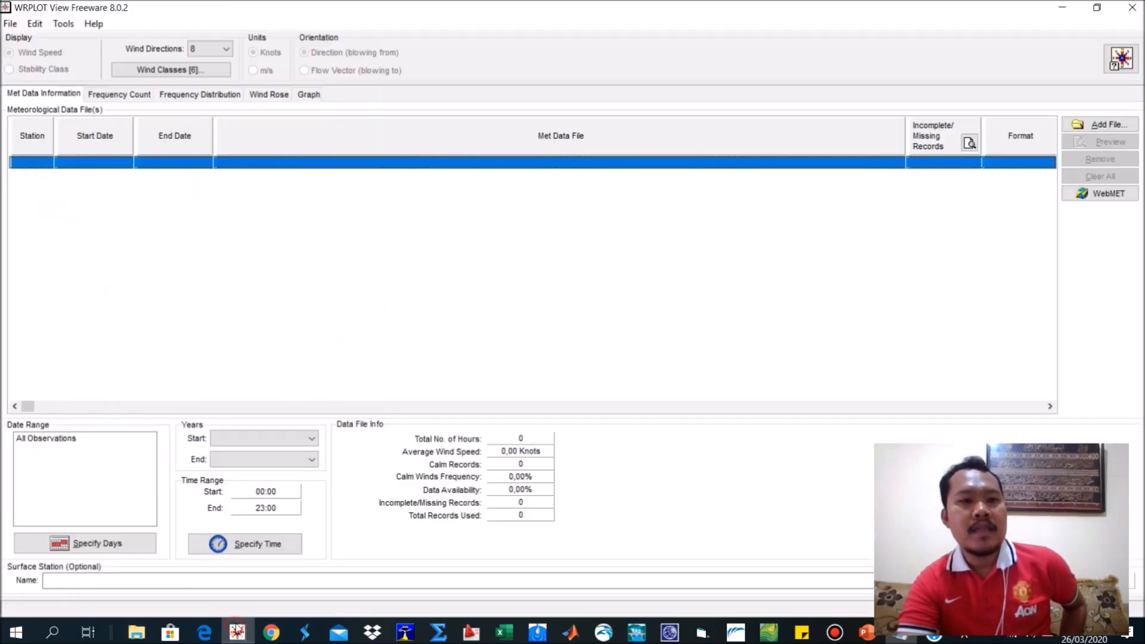
# Switch to WRPLOT View, look over the Import Surface Data from Excel dialog and its empty sheet, and close it without importing.
pyautogui.click(237, 632)
pyautogui.click(63, 23)
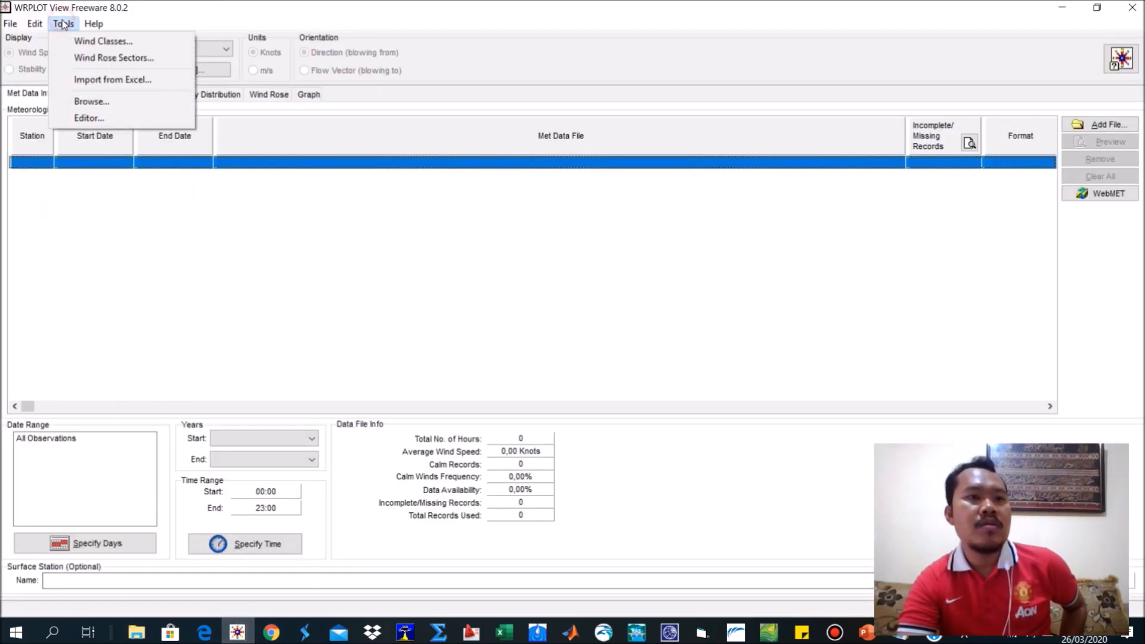
pyautogui.click(99, 80)
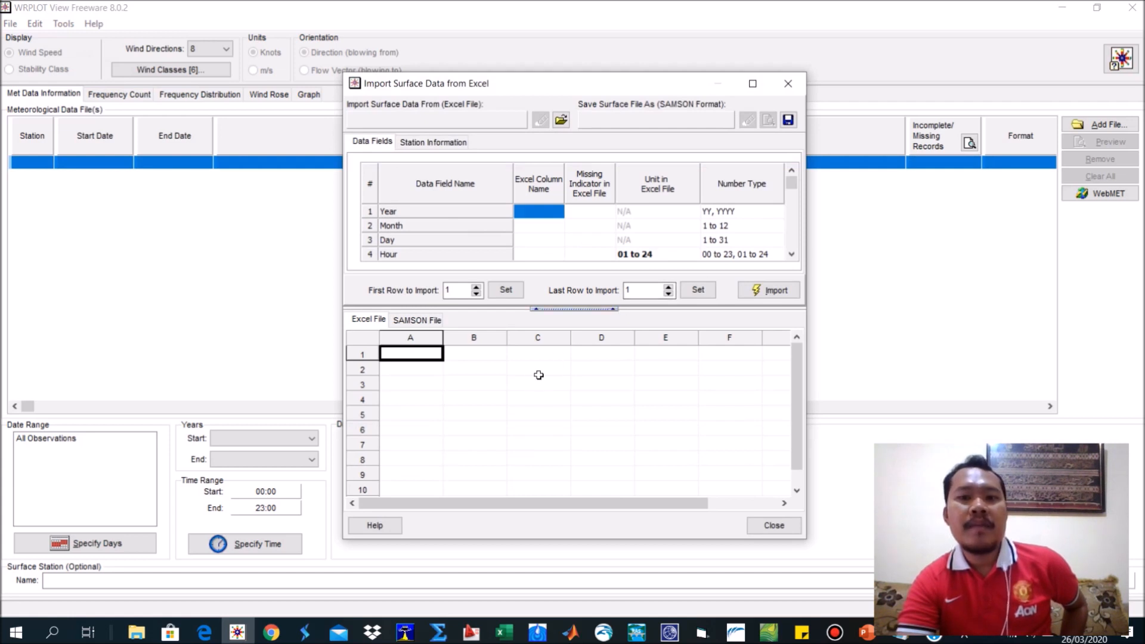
pyautogui.click(483, 357)
pyautogui.click(493, 395)
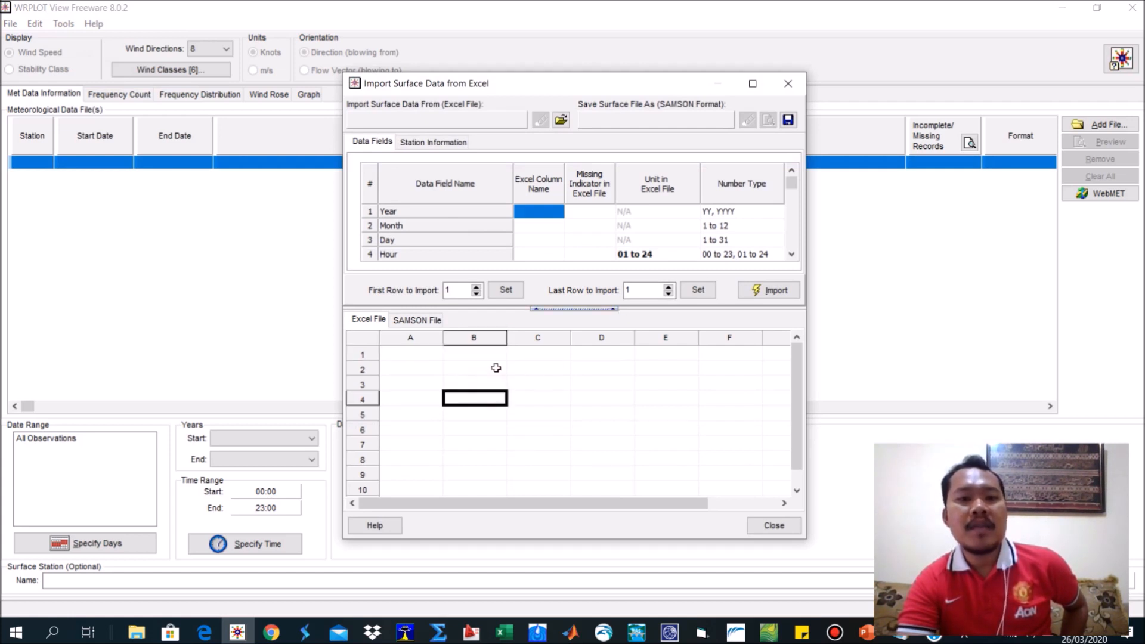
pyautogui.moveTo(495, 361); pyautogui.dragTo(494, 431)
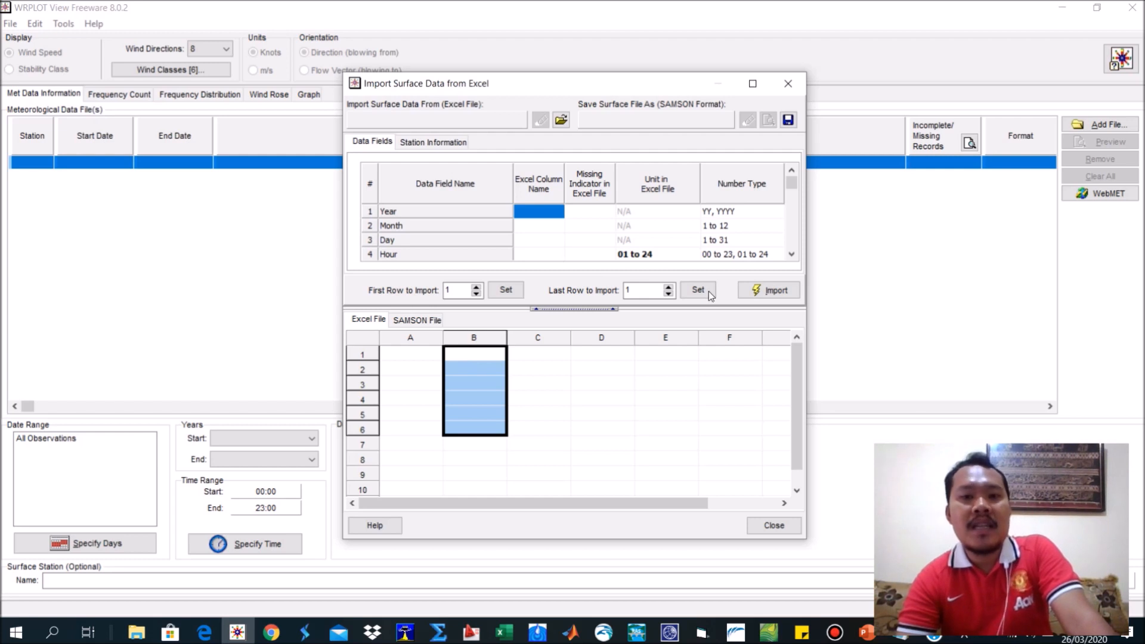
pyautogui.click(788, 83)
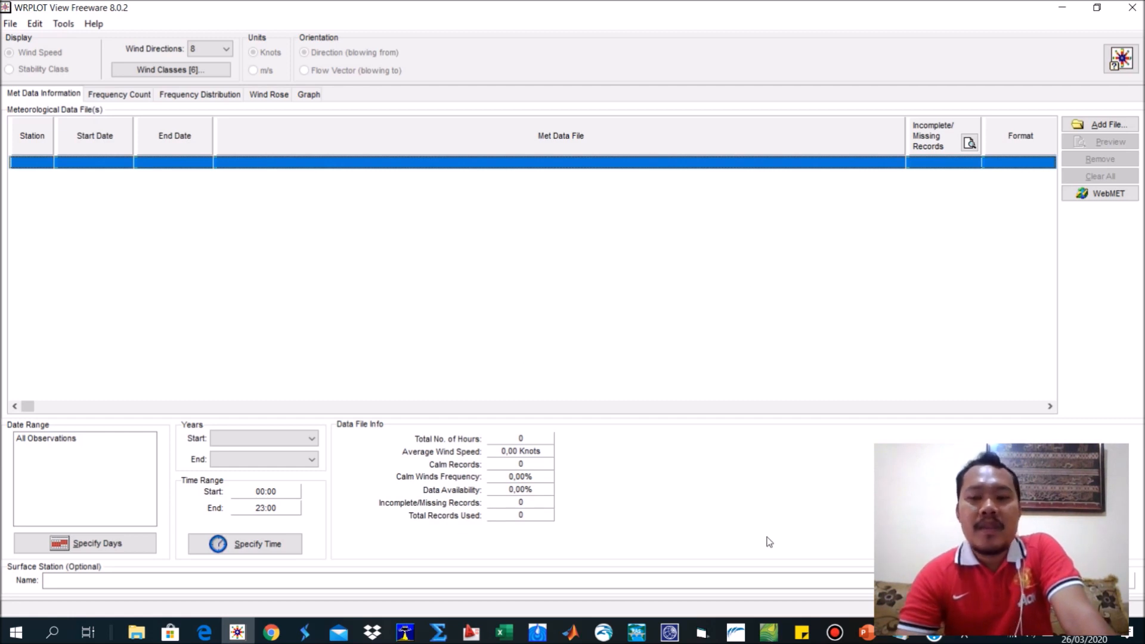
# Return to FORMAT WRPLOT.txt in Notepad, look over its layout, and close the file with its changes saved.
pyautogui.click(902, 639)
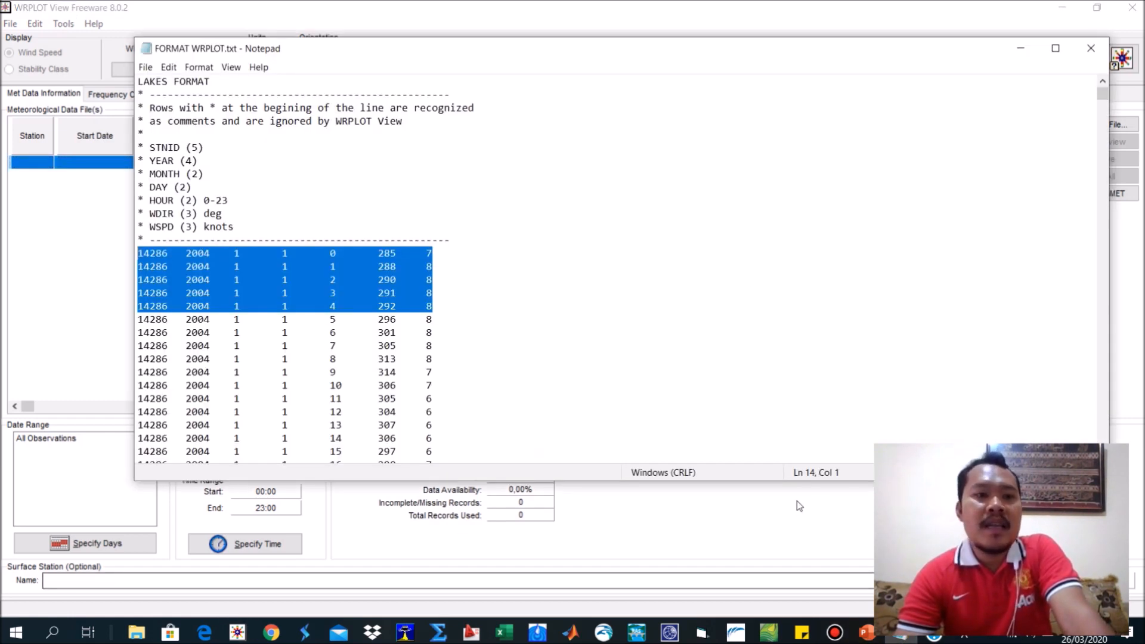
pyautogui.scroll(-2, 533, 360)
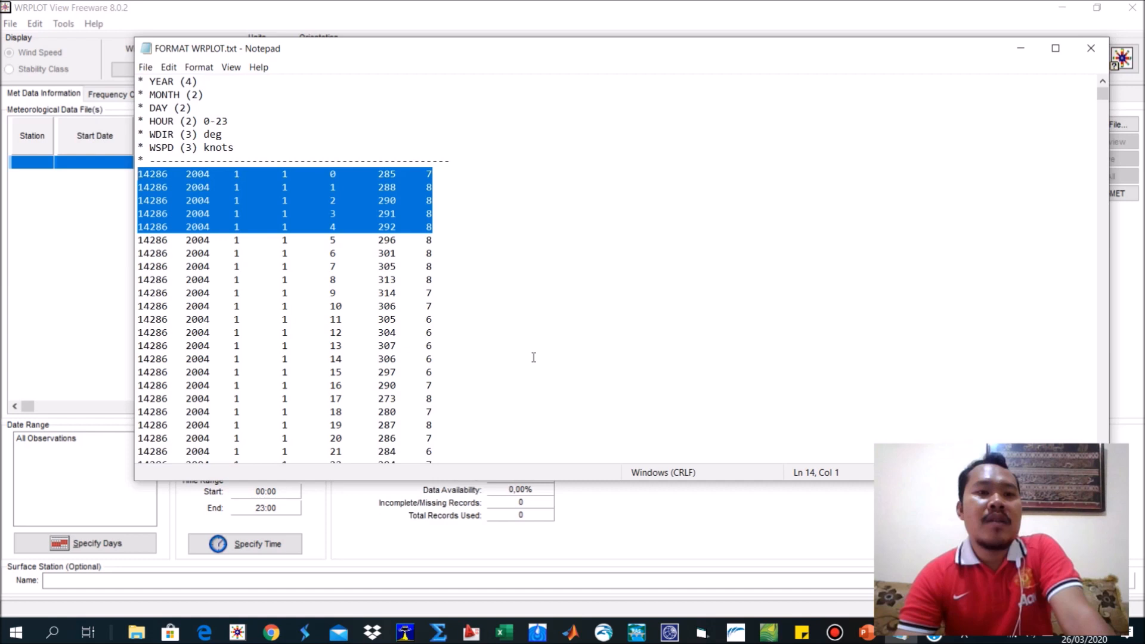
pyautogui.scroll(2, 532, 358)
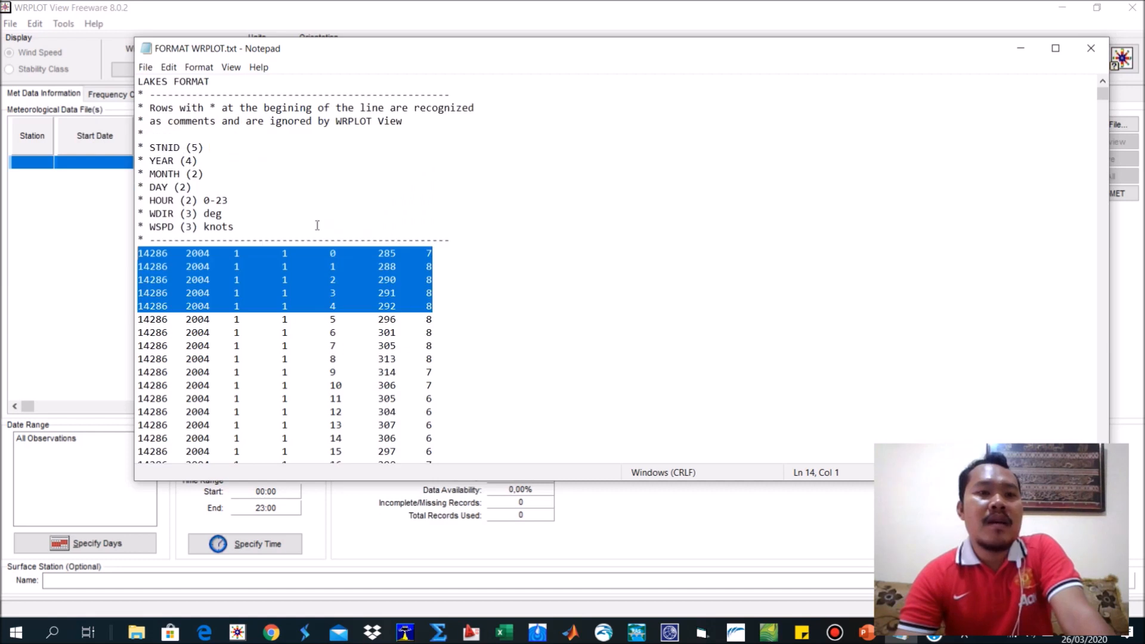
pyautogui.click(439, 269)
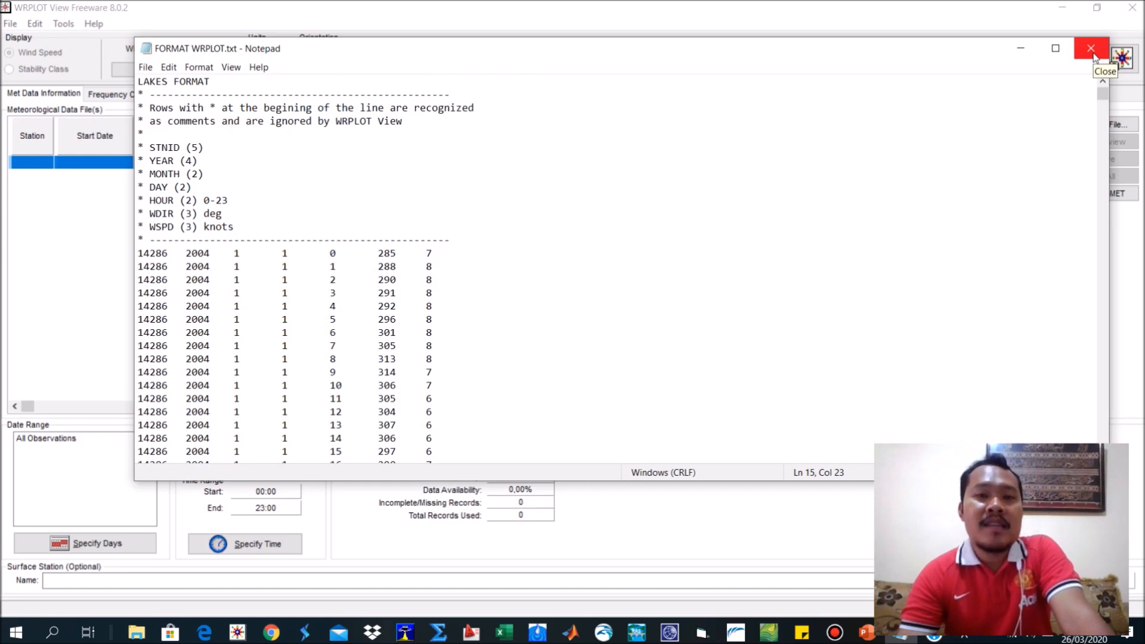
pyautogui.click(1092, 50)
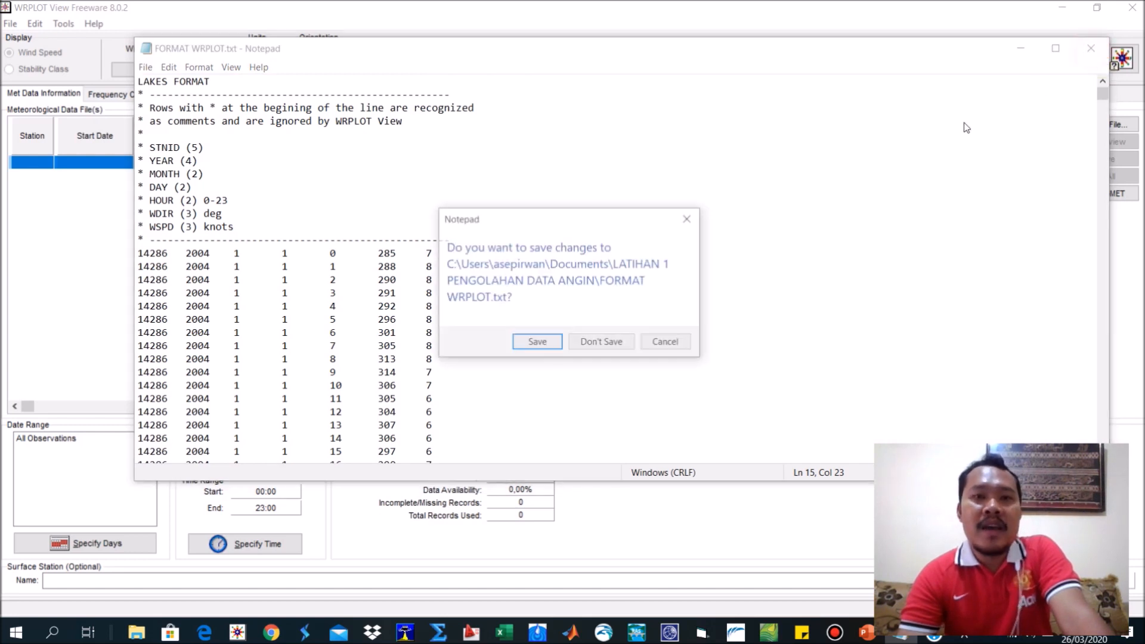
pyautogui.click(541, 342)
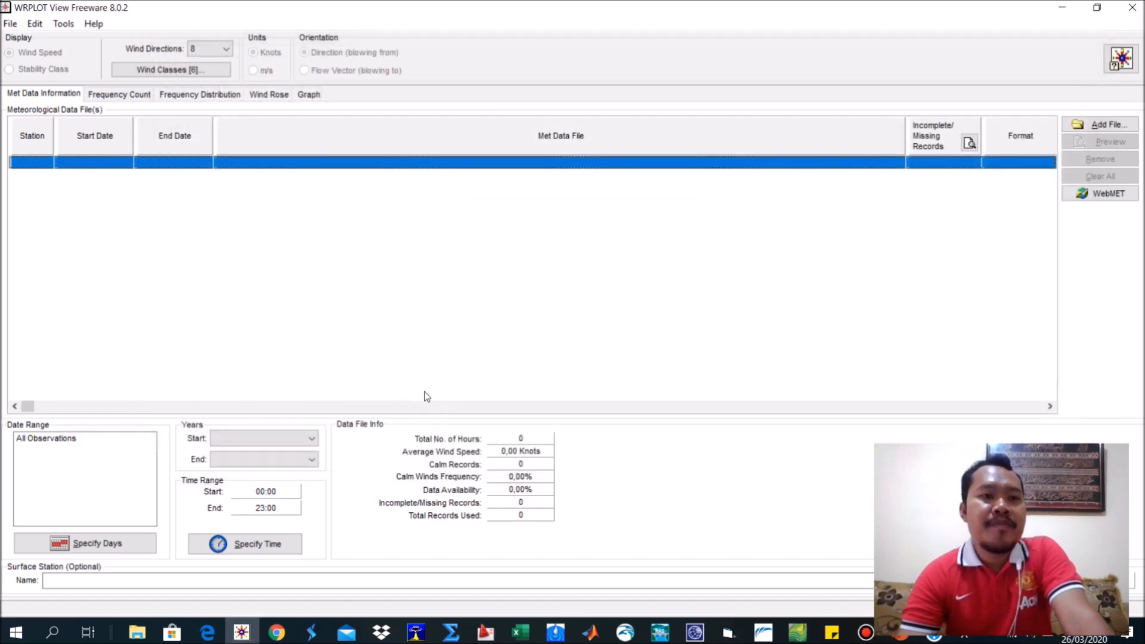
# Add FORMAT WRPLOT.txt from the LATIHAN 1 PENGOLAHAN DATA ANGIN folder in Documents as the met data file in WRPLOT View.
pyautogui.click(138, 633)
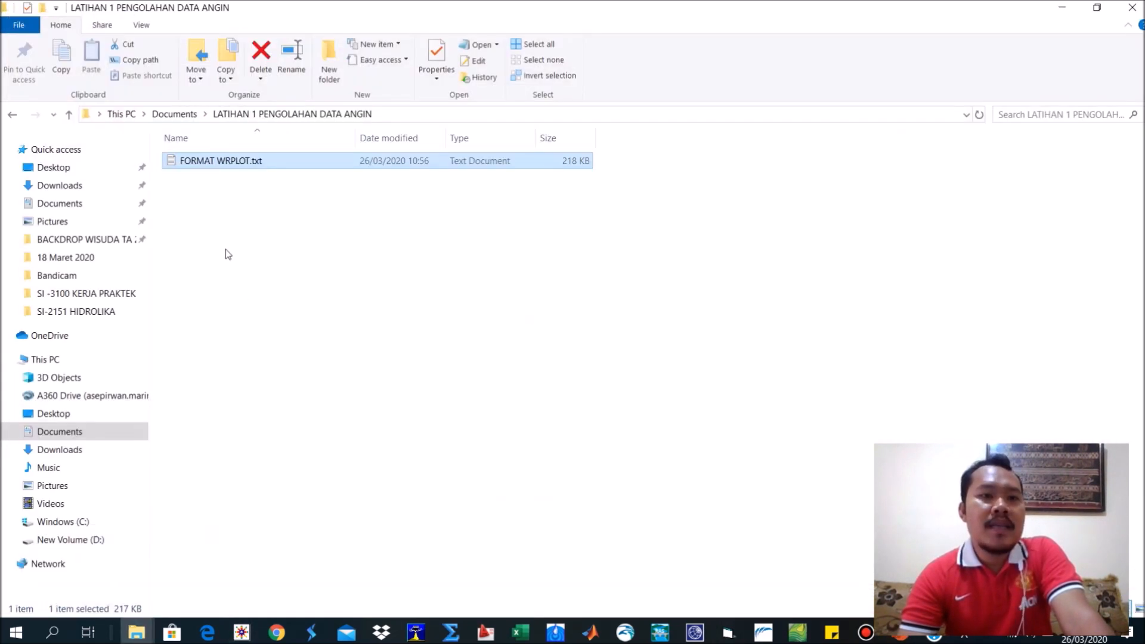
pyautogui.click(242, 633)
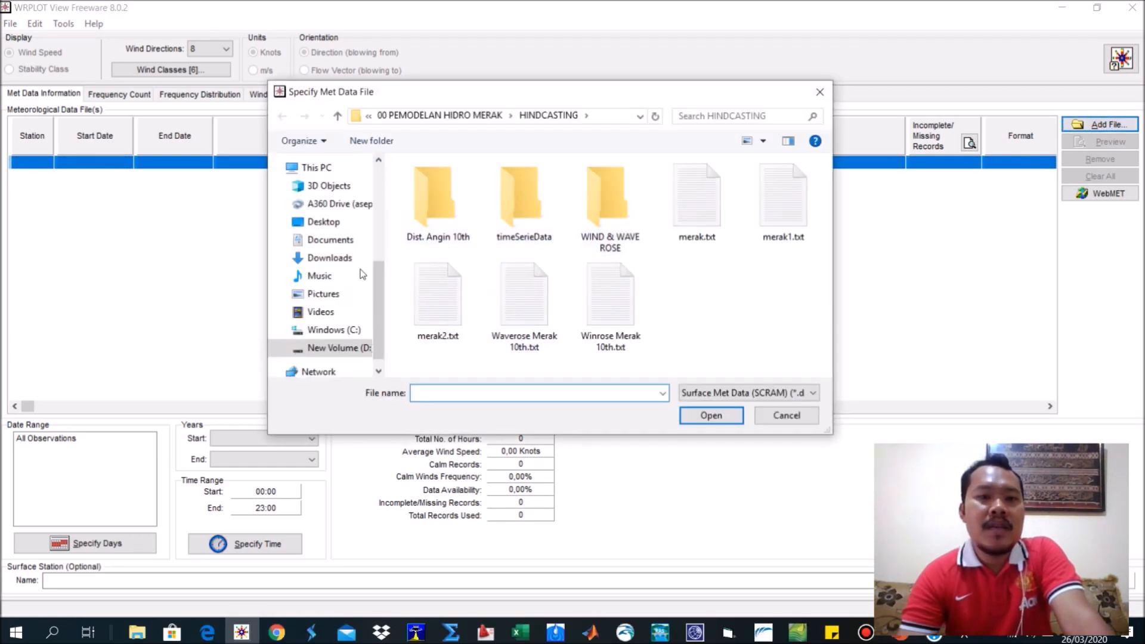
pyautogui.click(330, 240)
pyautogui.scroll(-4, 536, 263)
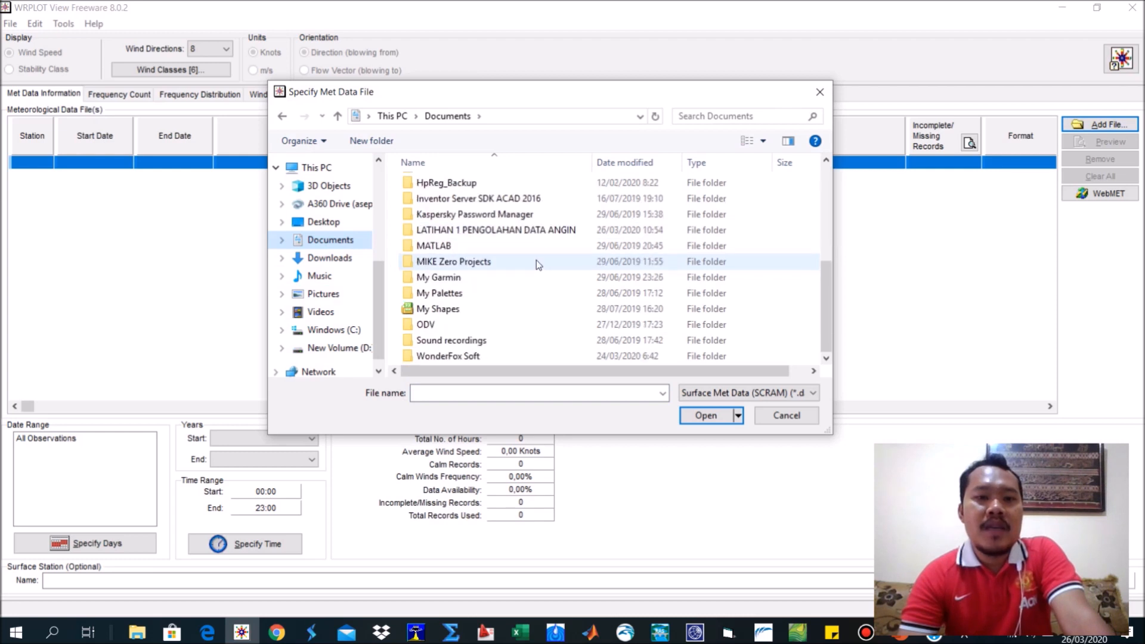
pyautogui.scroll(2, 525, 290)
pyautogui.scroll(1, 525, 290)
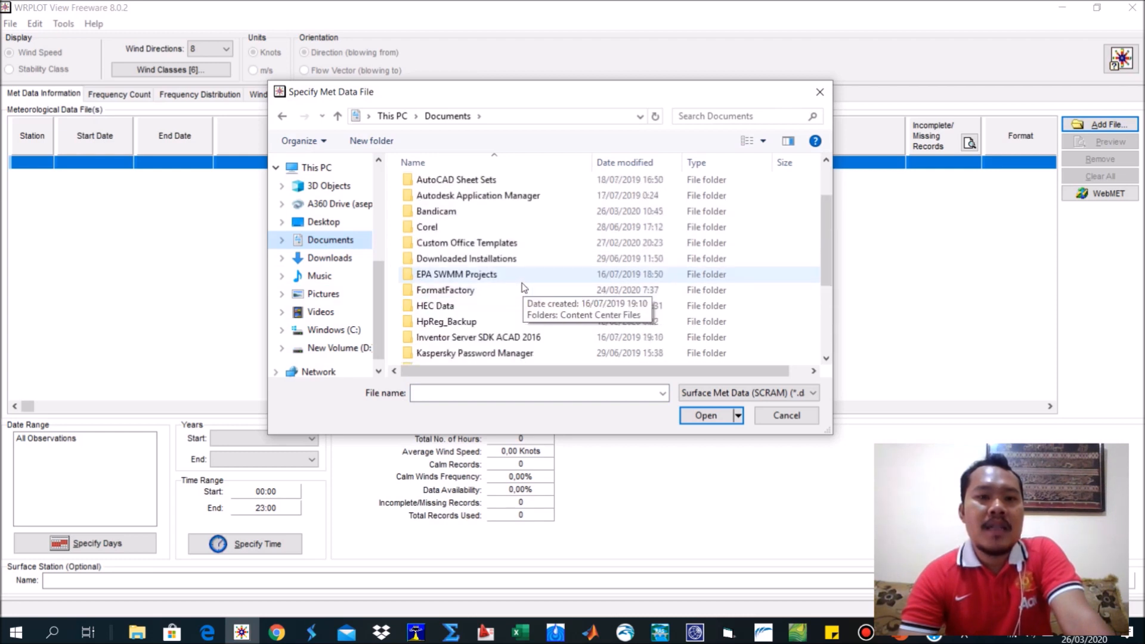
pyautogui.scroll(-2, 524, 287)
pyautogui.doubleClick(503, 280)
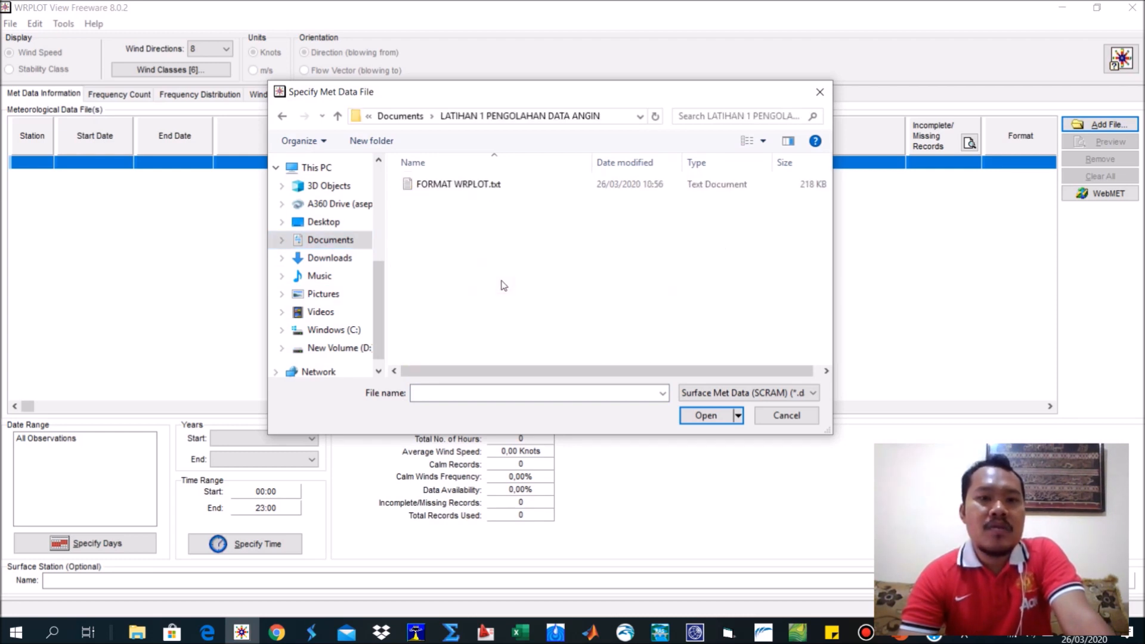
pyautogui.doubleClick(457, 187)
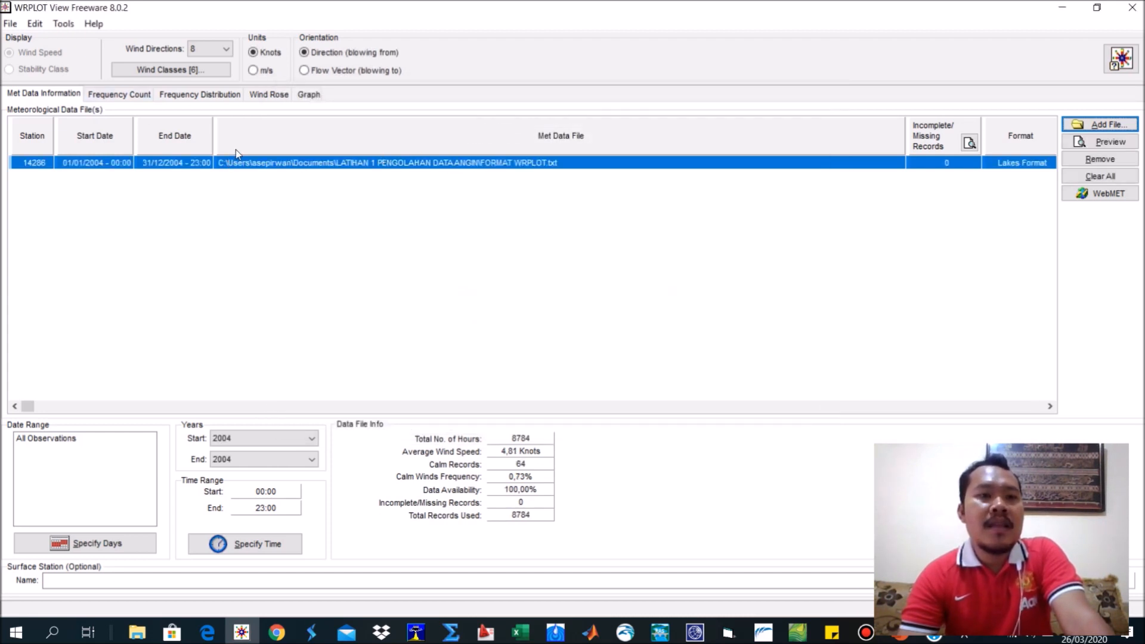
# Preview the loaded met data file in a maximized WordPad window, review its header and data rows, and close the preview.
pyautogui.click(1124, 147)
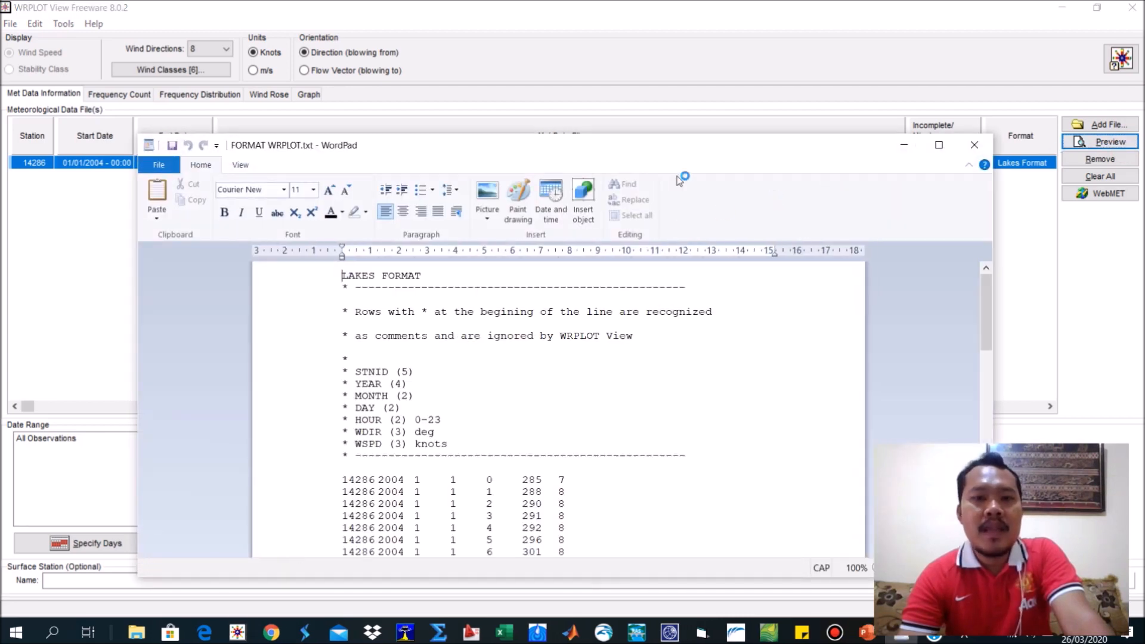
pyautogui.moveTo(677, 149); pyautogui.dragTo(669, 83)
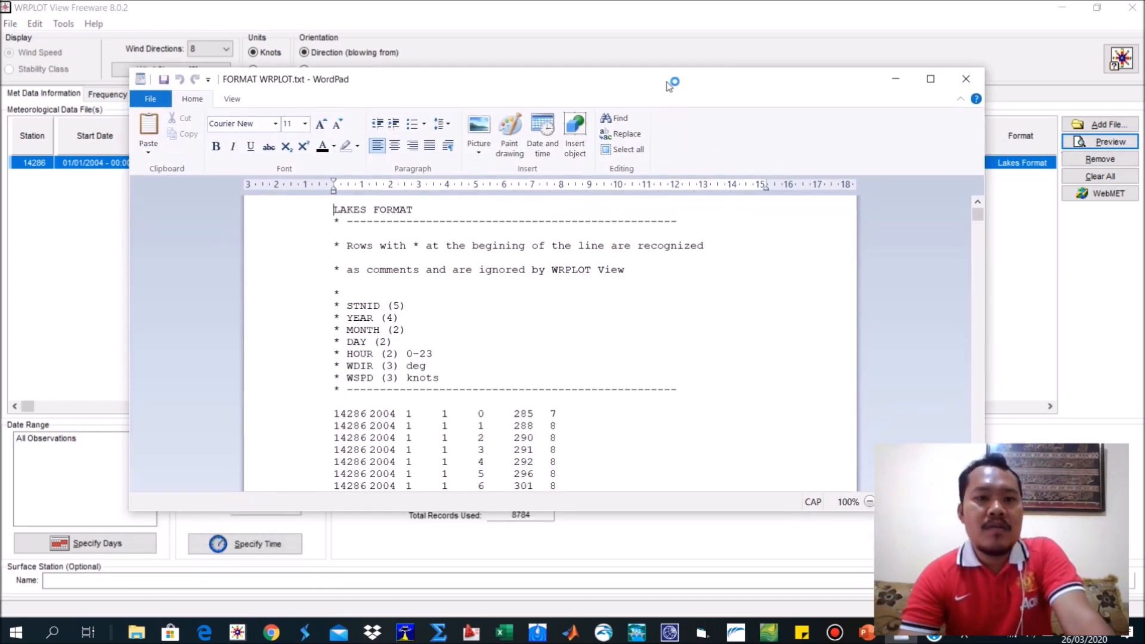
pyautogui.click(931, 79)
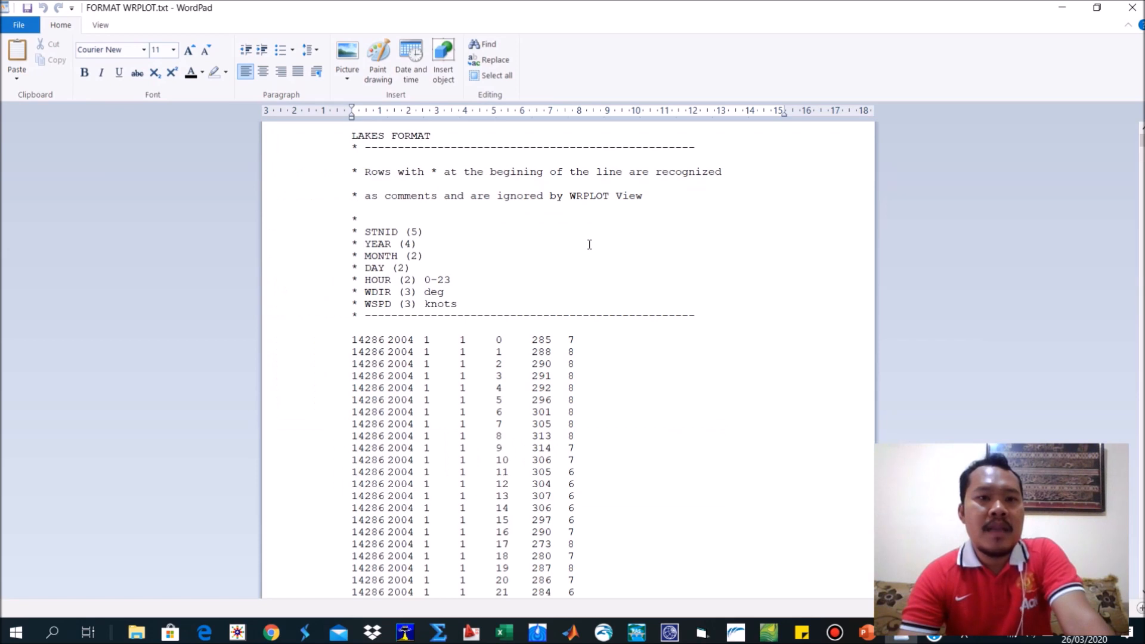
pyautogui.scroll(-20, 589, 245)
pyautogui.scroll(-20, 590, 241)
pyautogui.scroll(-20, 1037, 234)
pyautogui.moveTo(1143, 152); pyautogui.dragTo(1104, 137)
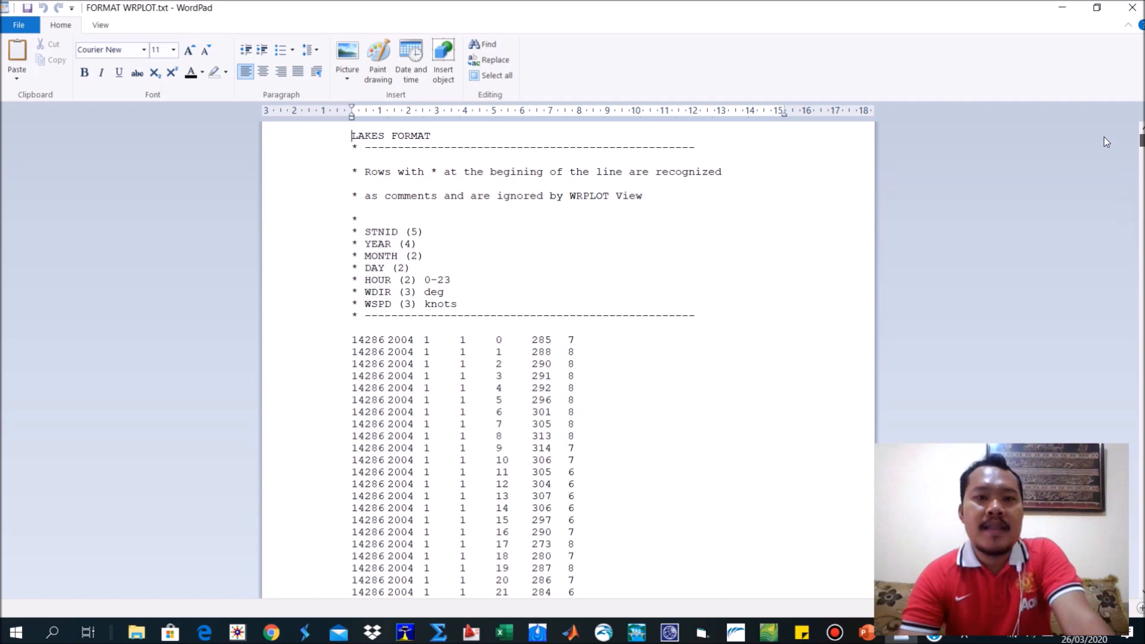
pyautogui.moveTo(678, 322)
pyautogui.moveTo(686, 316); pyautogui.dragTo(325, 142)
pyautogui.click(1132, 7)
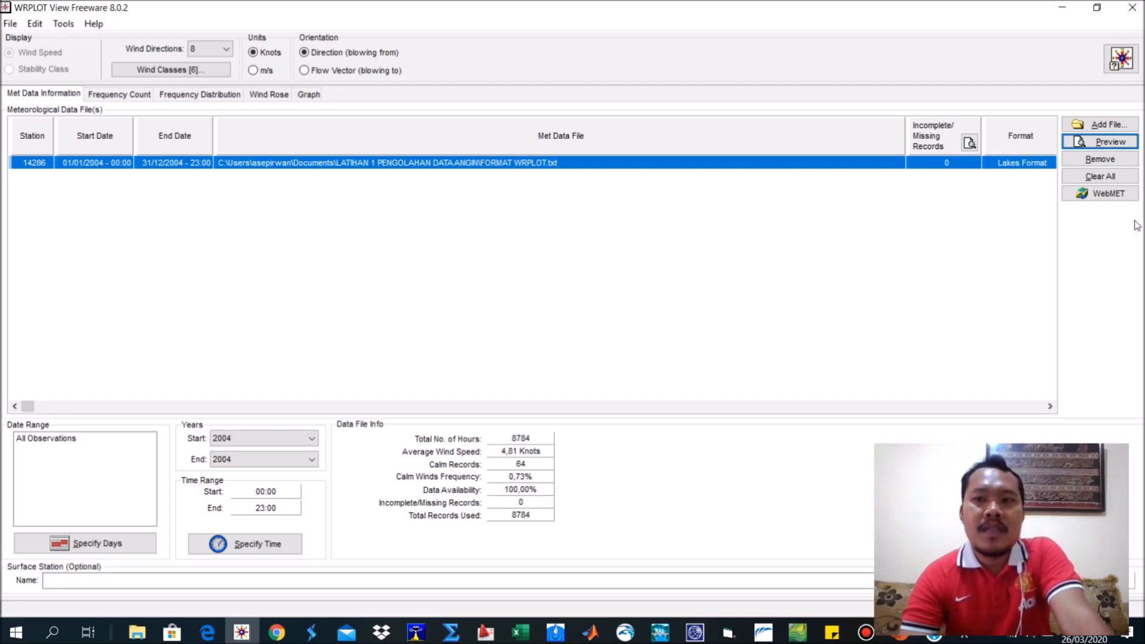
# Examine the calendar of days to process, highlight the September row, and close the dialog without changing the date range.
pyautogui.click(95, 544)
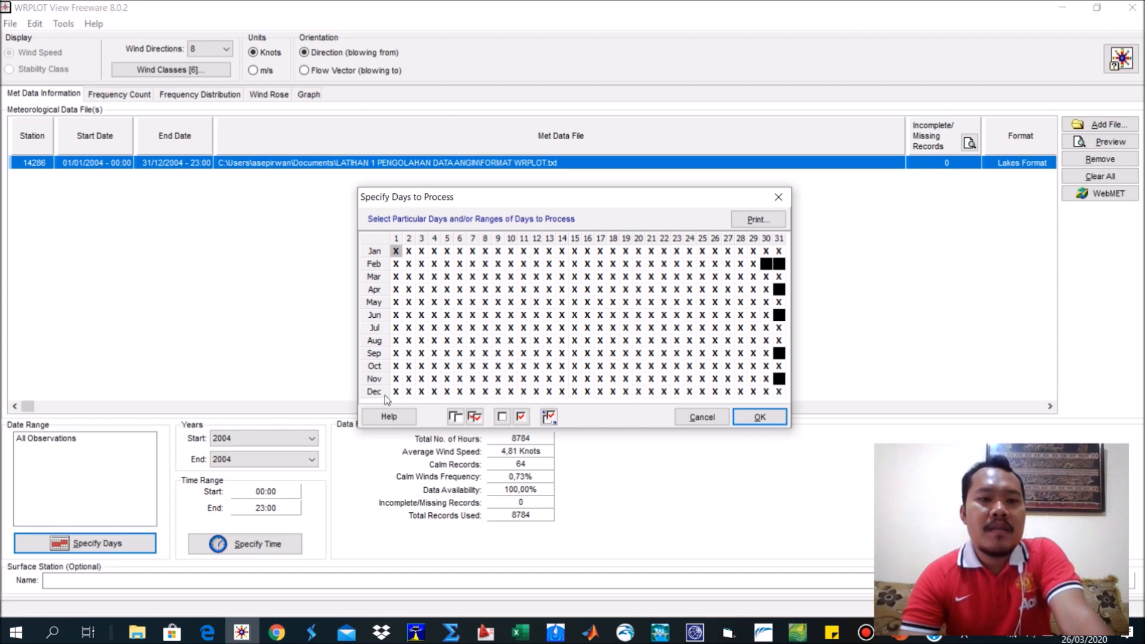
pyautogui.click(774, 203)
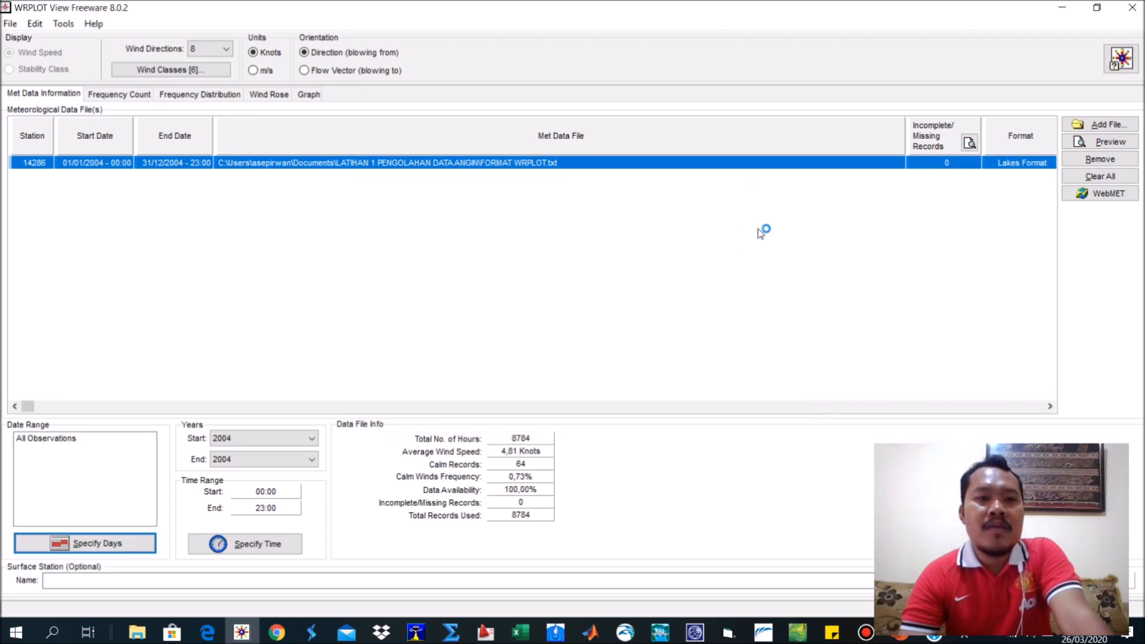
pyautogui.click(142, 540)
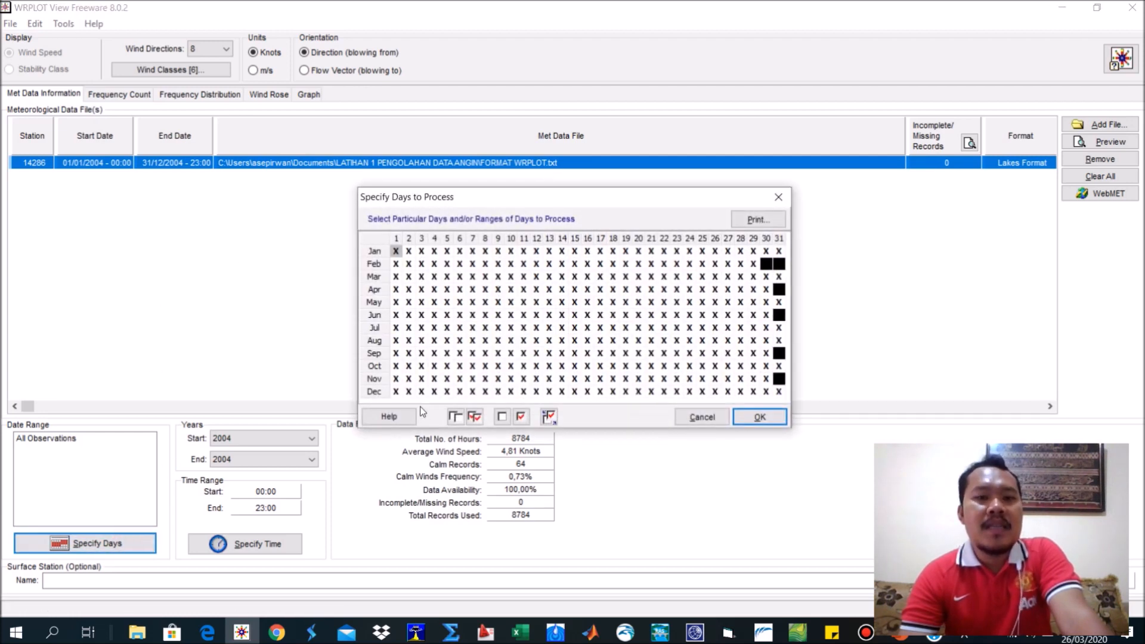
pyautogui.click(376, 354)
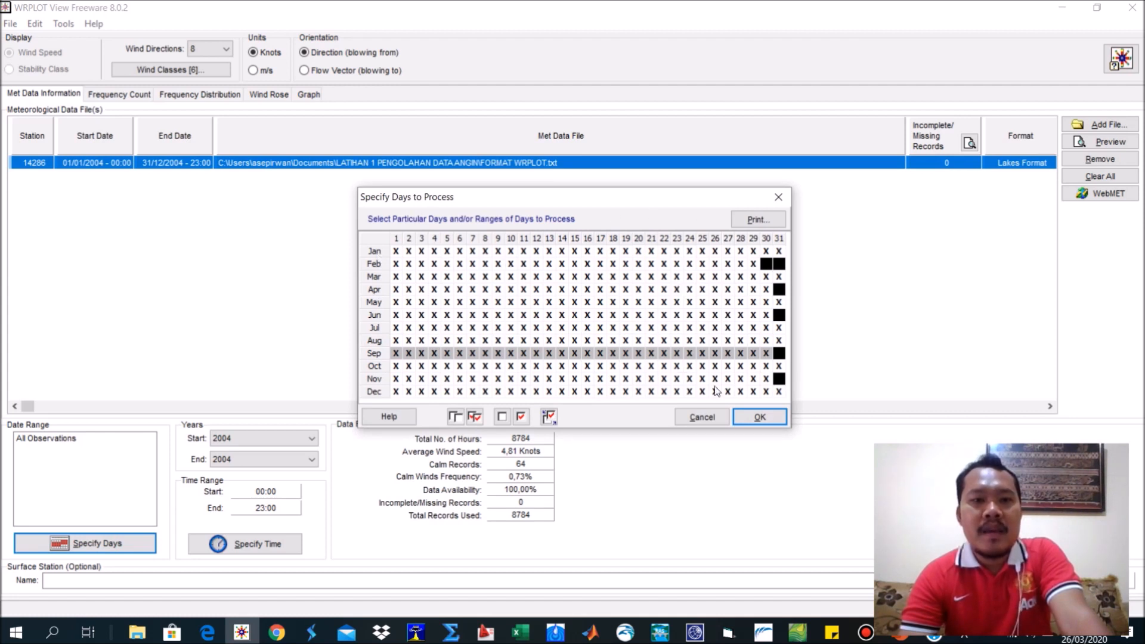
pyautogui.click(778, 199)
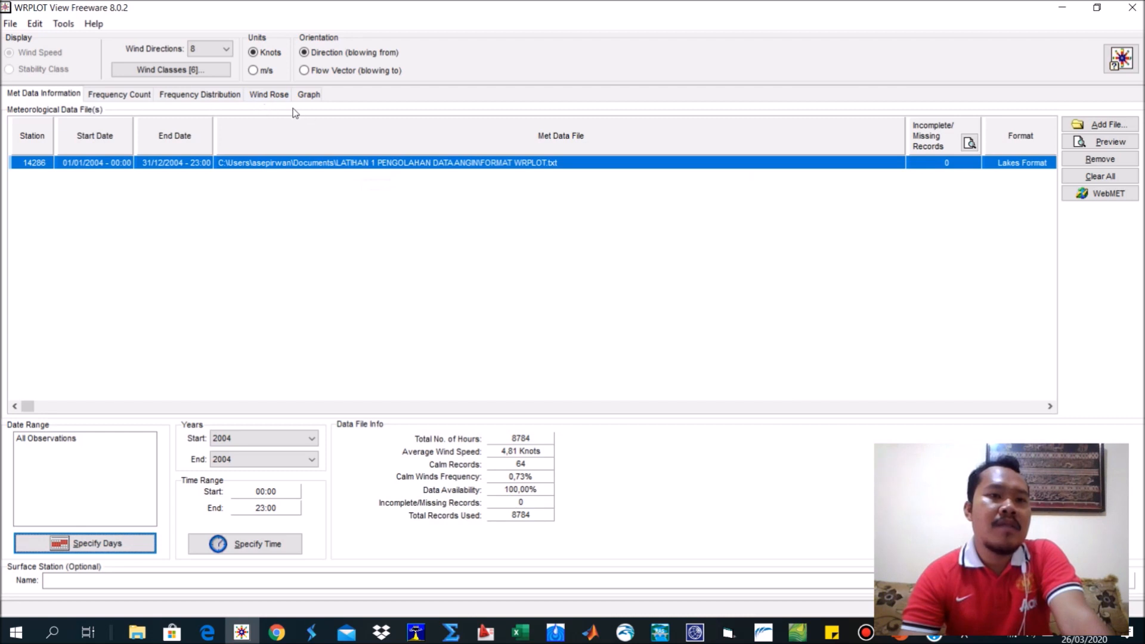
# View the wind rose, then return to the met data information and check the year choices, keeping 2004 as start and end.
pyautogui.click(275, 96)
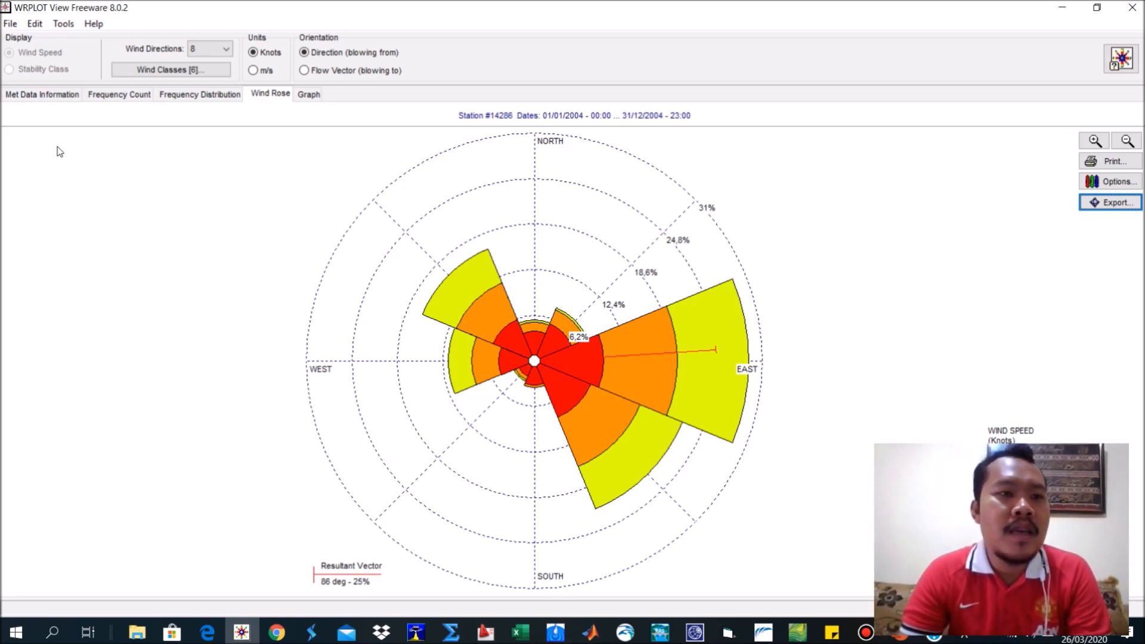
pyautogui.click(35, 95)
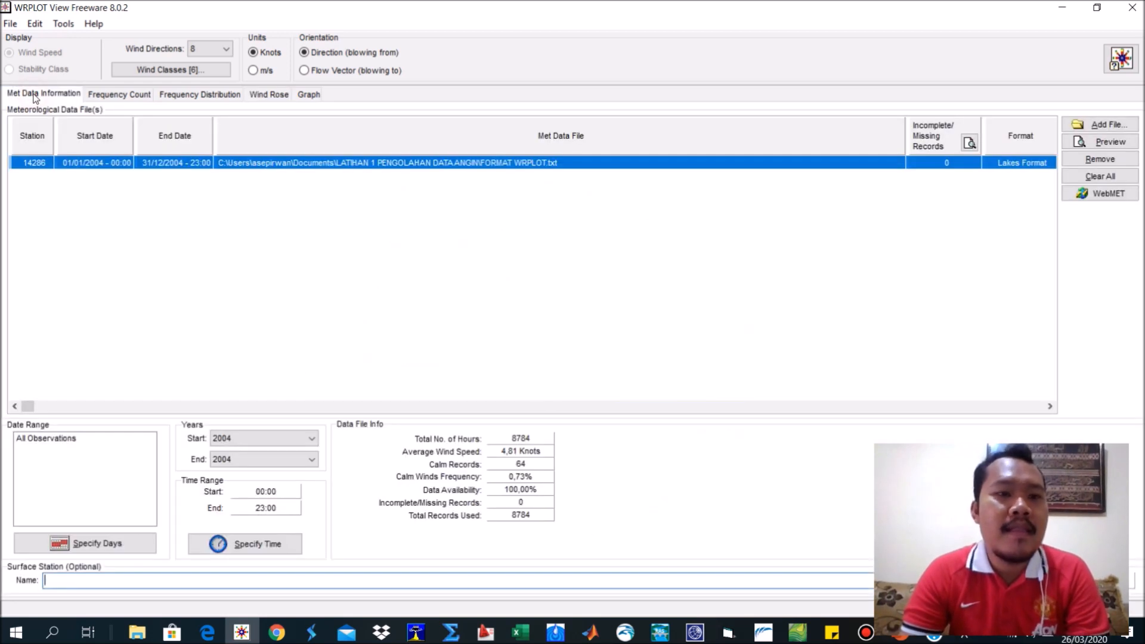
pyautogui.click(250, 440)
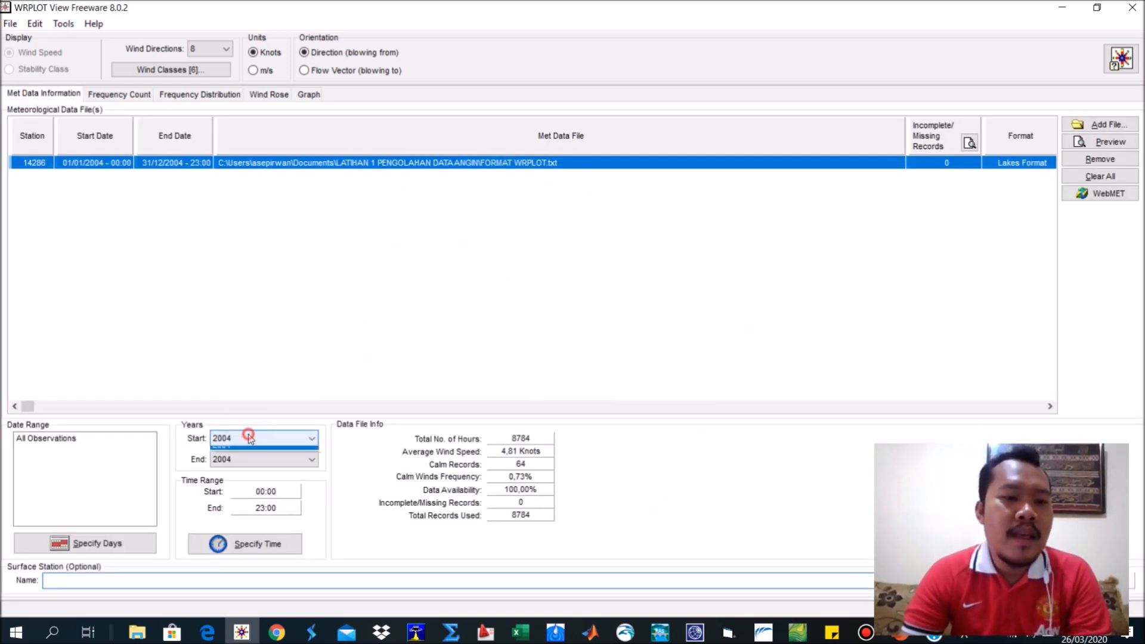
pyautogui.click(252, 453)
pyautogui.click(250, 462)
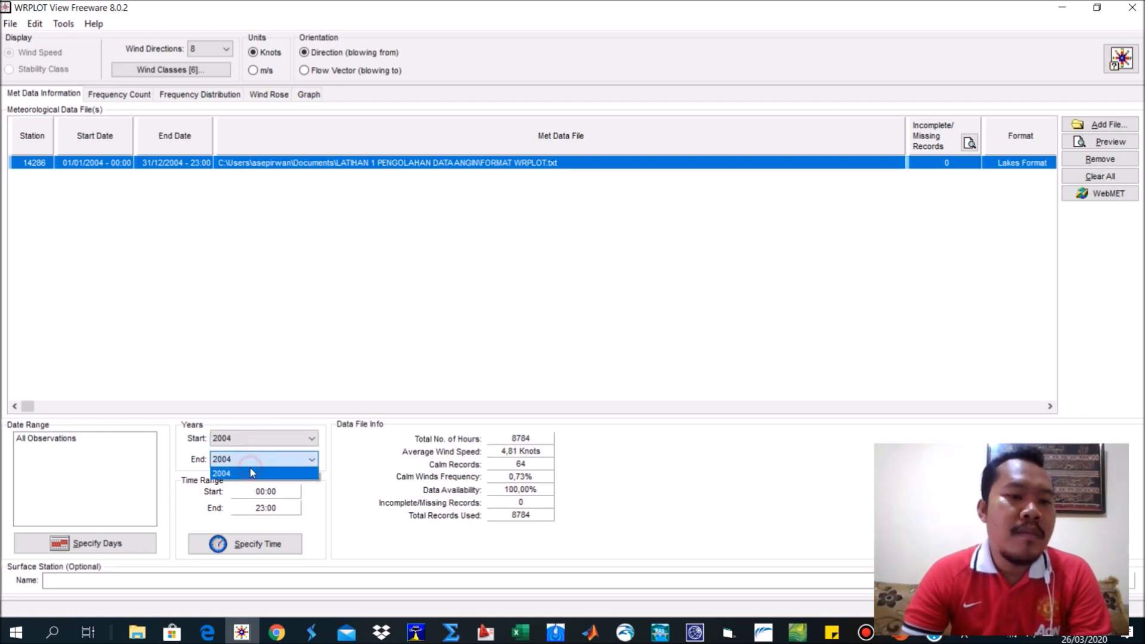
pyautogui.click(263, 473)
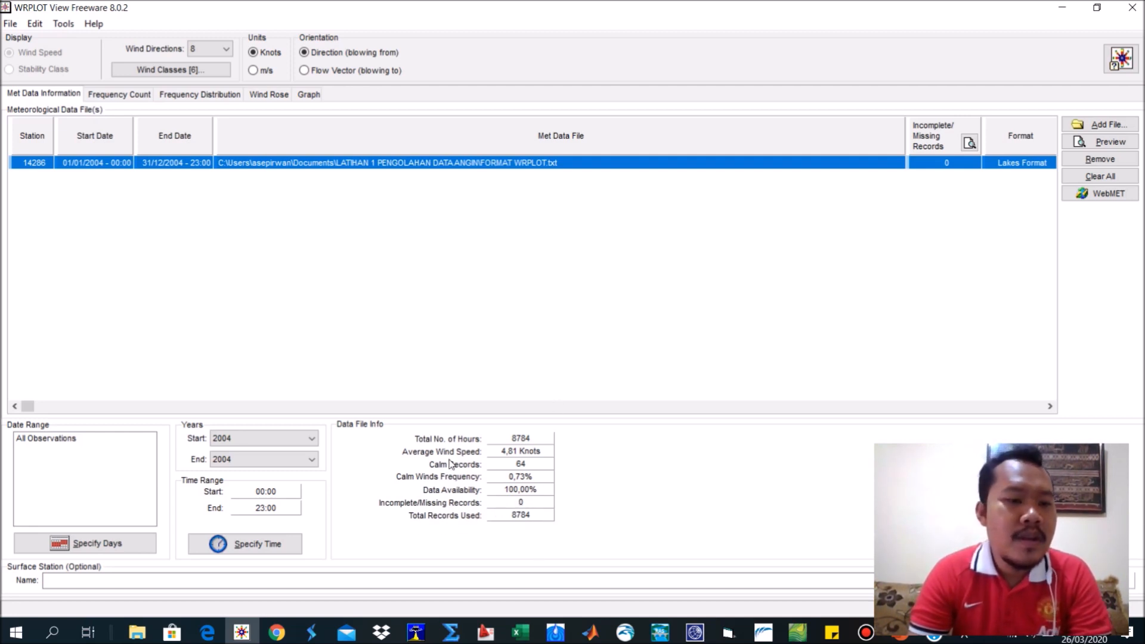
# Examine the Specify Time Range settings and the available start hours, then close the dialog without changing the time range.
pyautogui.click(276, 541)
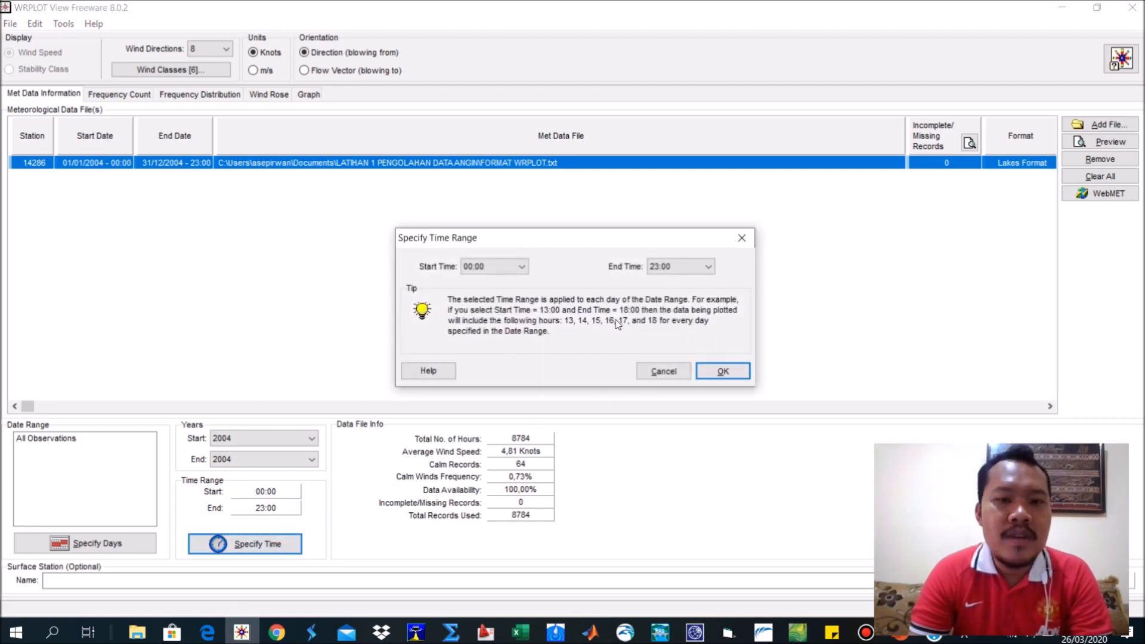
pyautogui.click(504, 266)
pyautogui.click(500, 266)
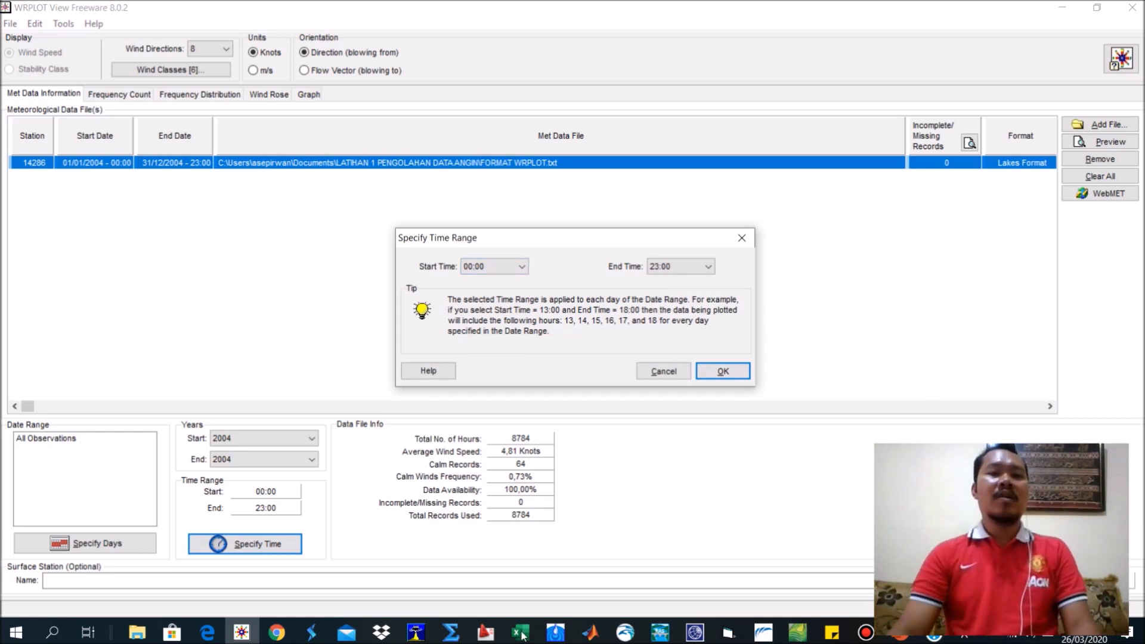
pyautogui.click(521, 267)
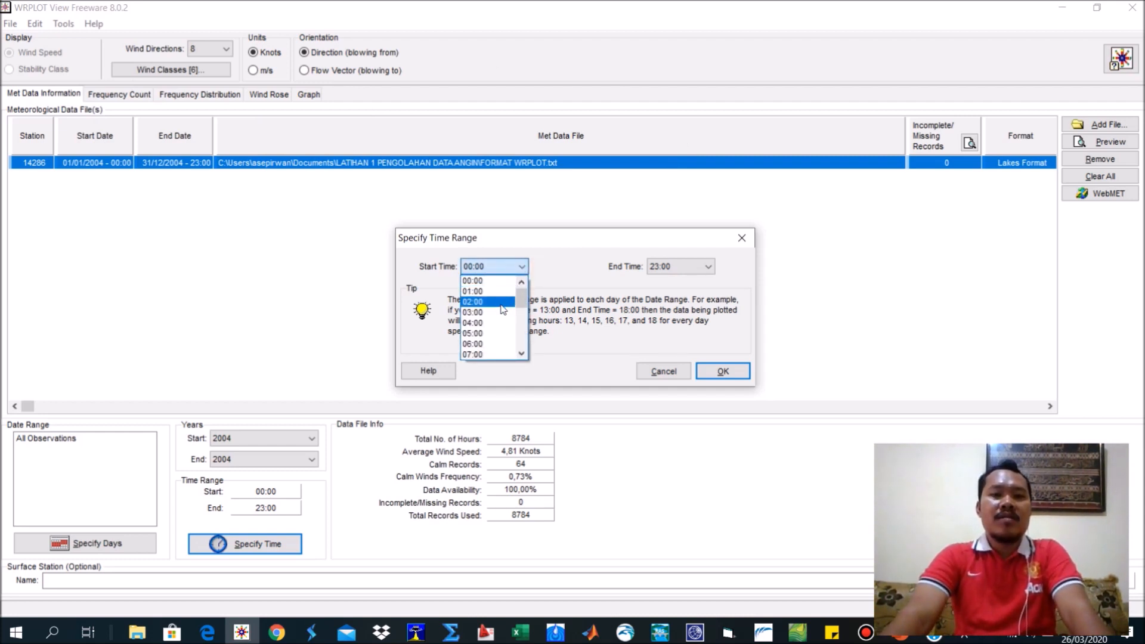
pyautogui.click(570, 239)
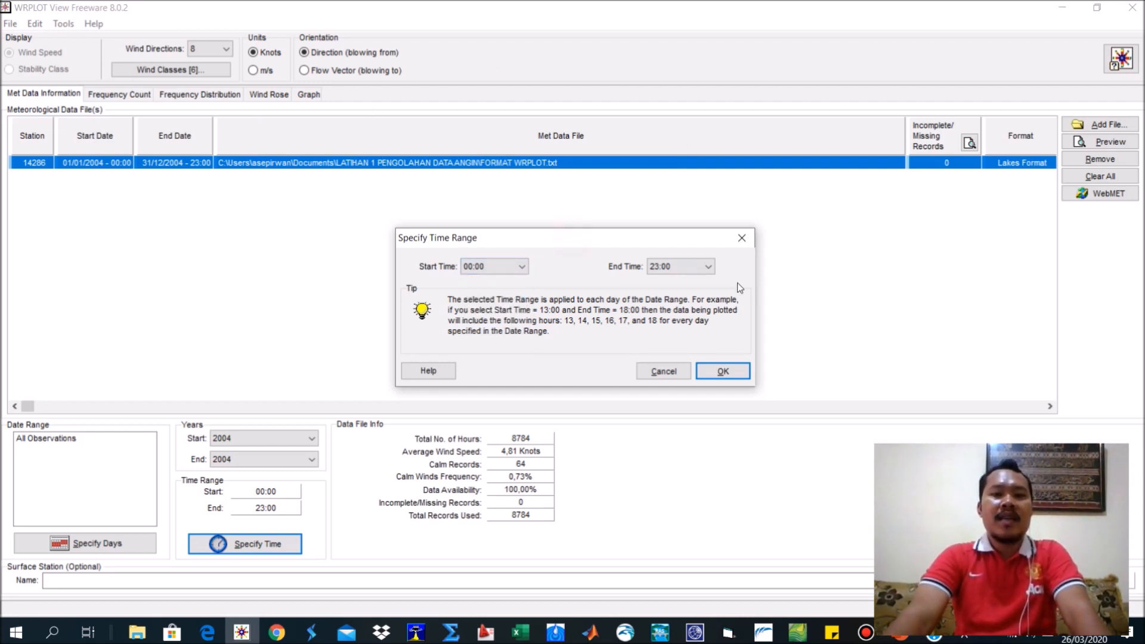
pyautogui.click(743, 238)
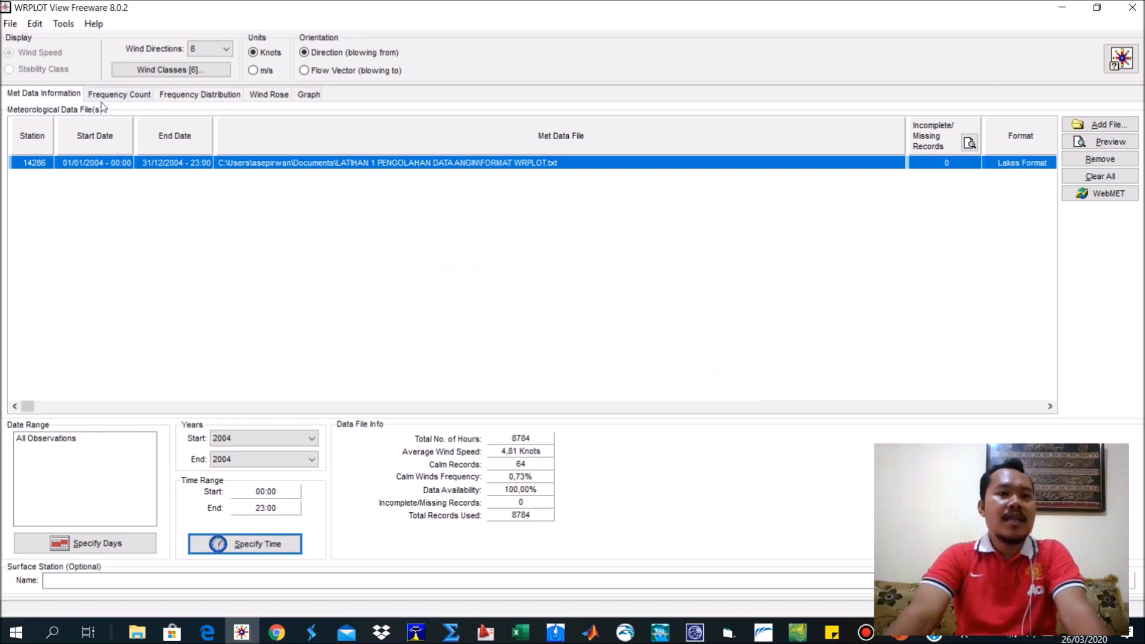
pyautogui.click(48, 95)
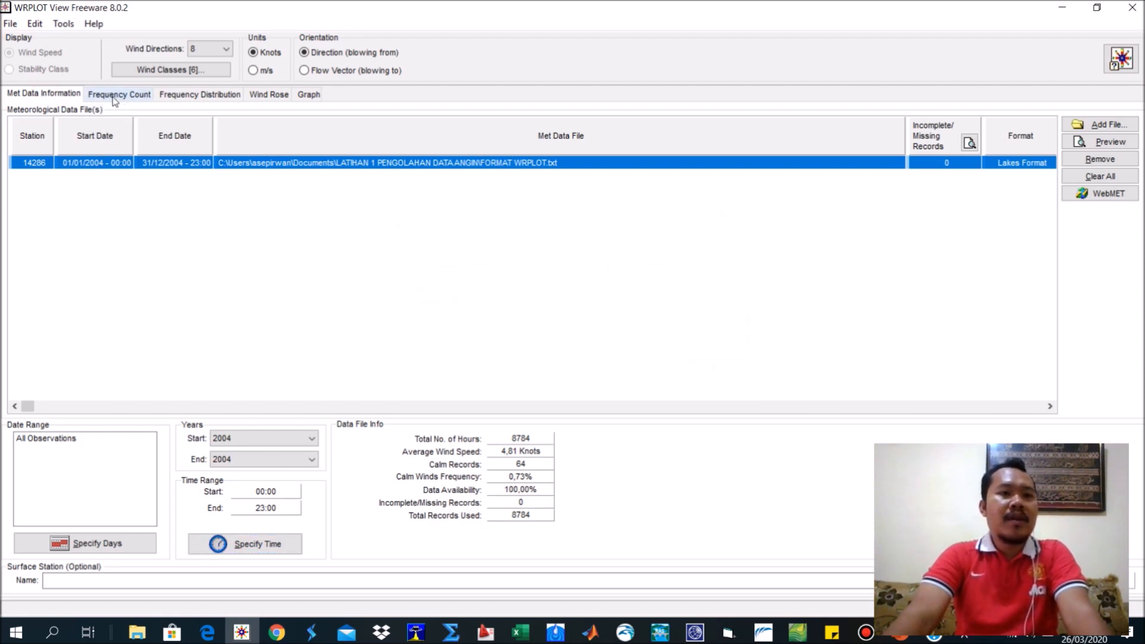
# Compare the Frequency Count and Frequency Distribution tables, and examine the north direction row of the counts.
pyautogui.click(114, 95)
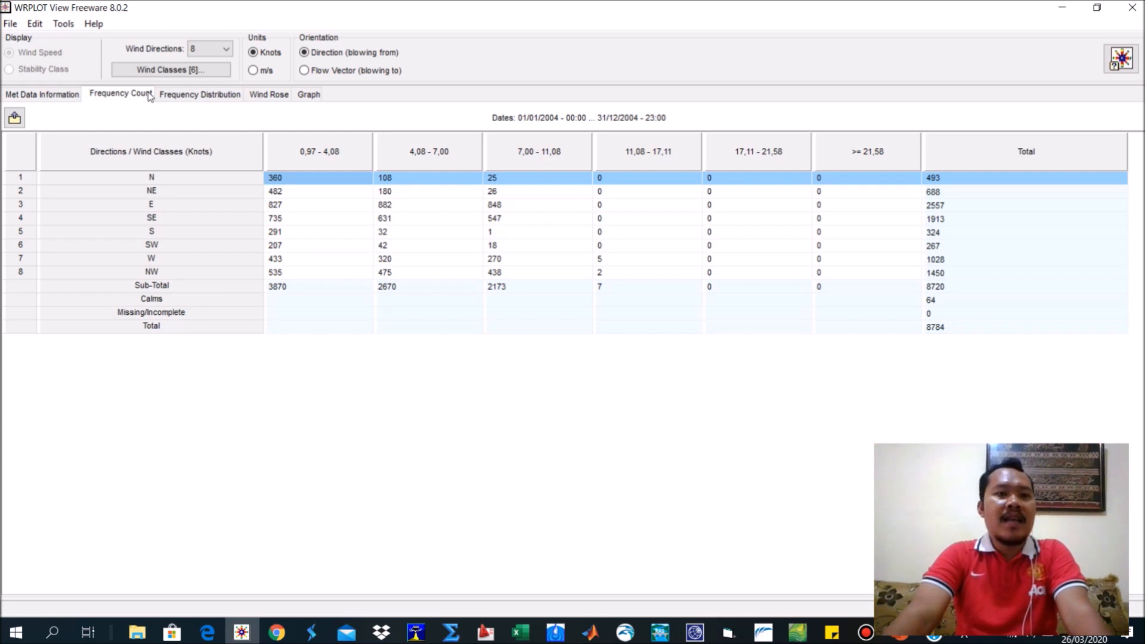
pyautogui.click(186, 96)
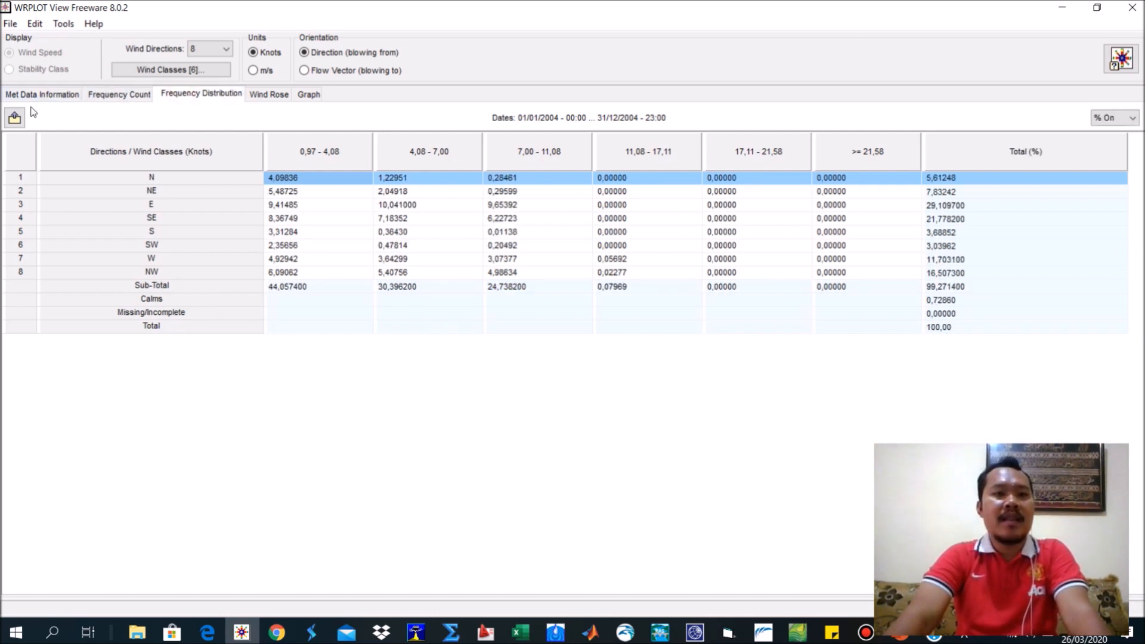
pyautogui.click(112, 94)
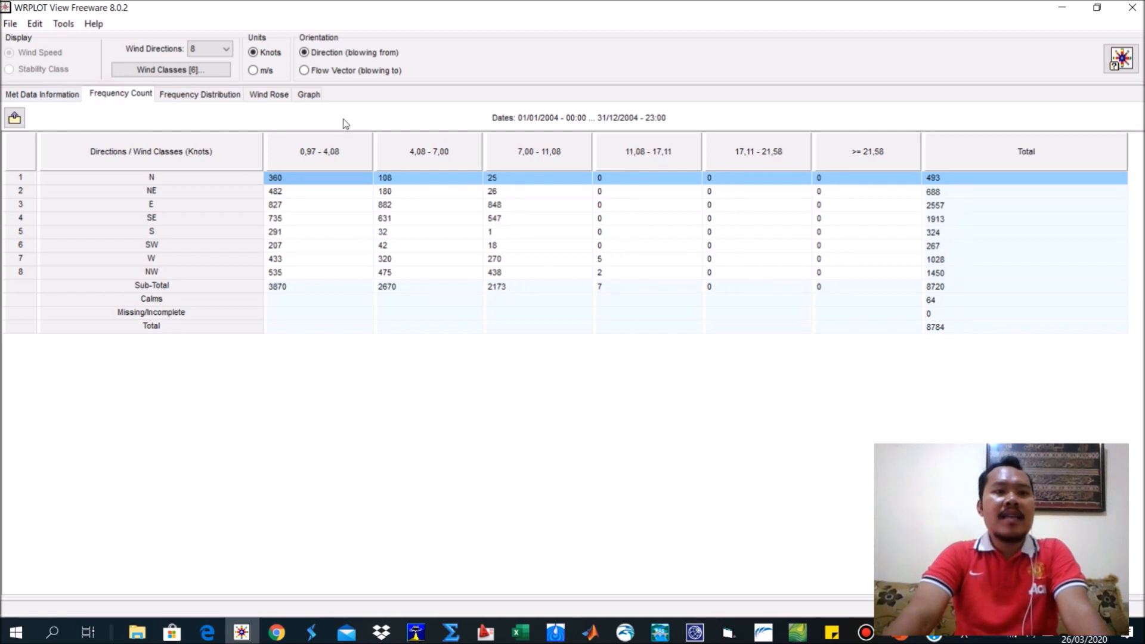
pyautogui.click(164, 94)
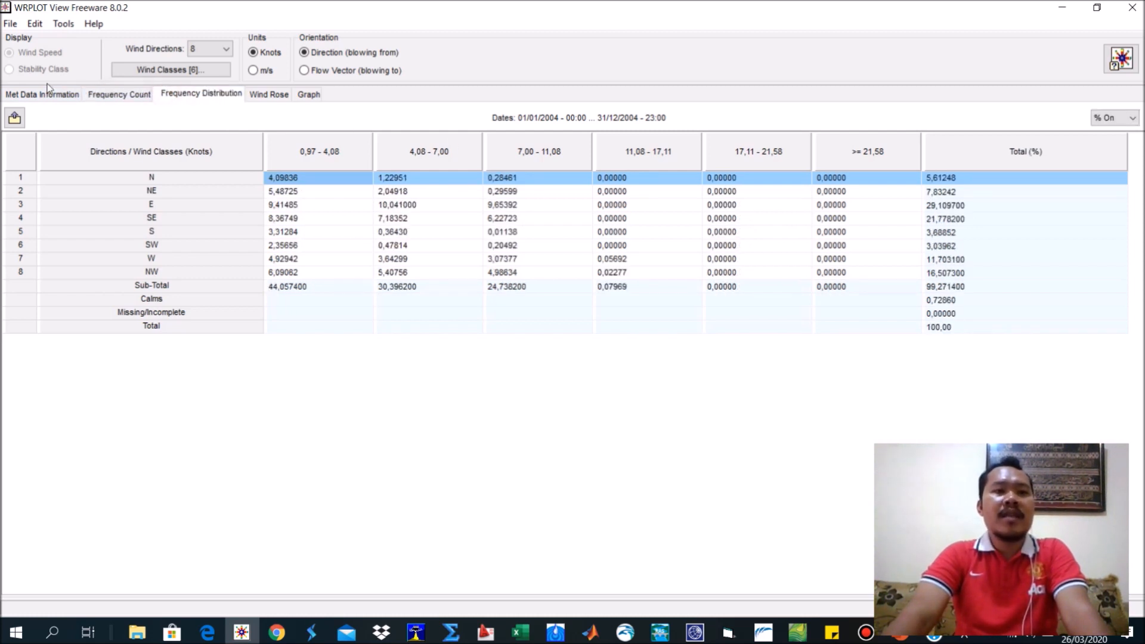
pyautogui.click(89, 98)
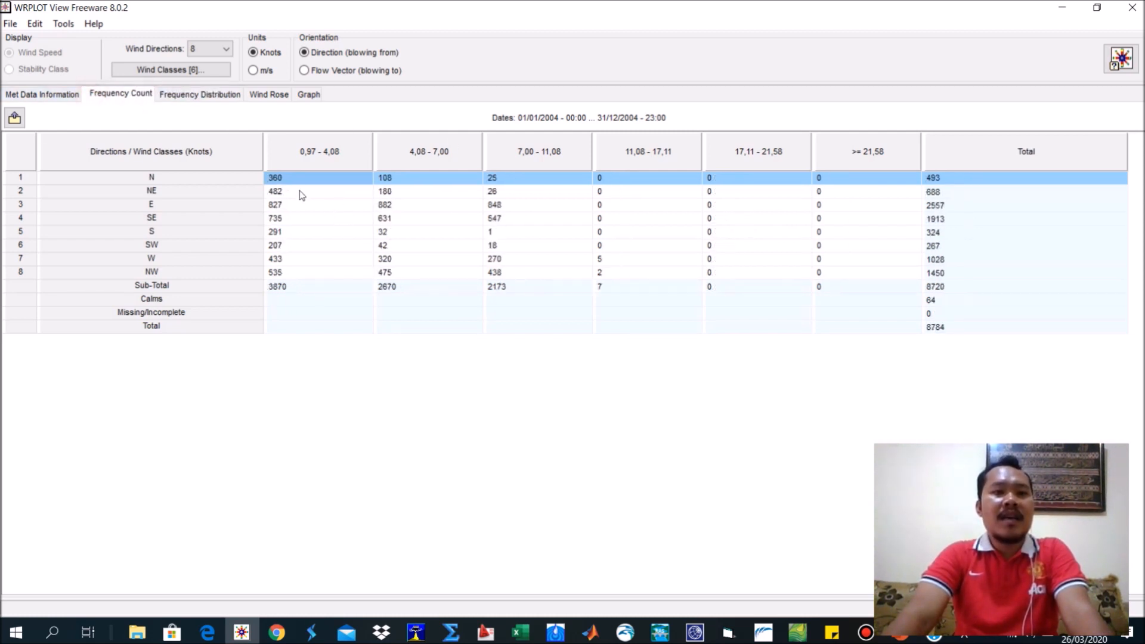
pyautogui.click(152, 178)
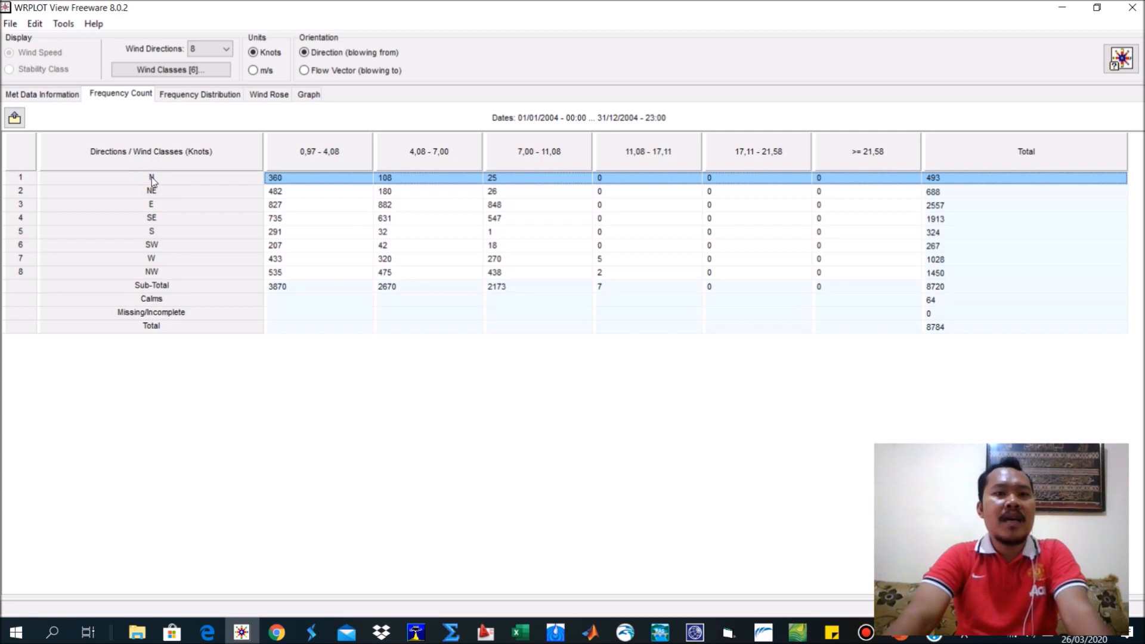
pyautogui.click(153, 178)
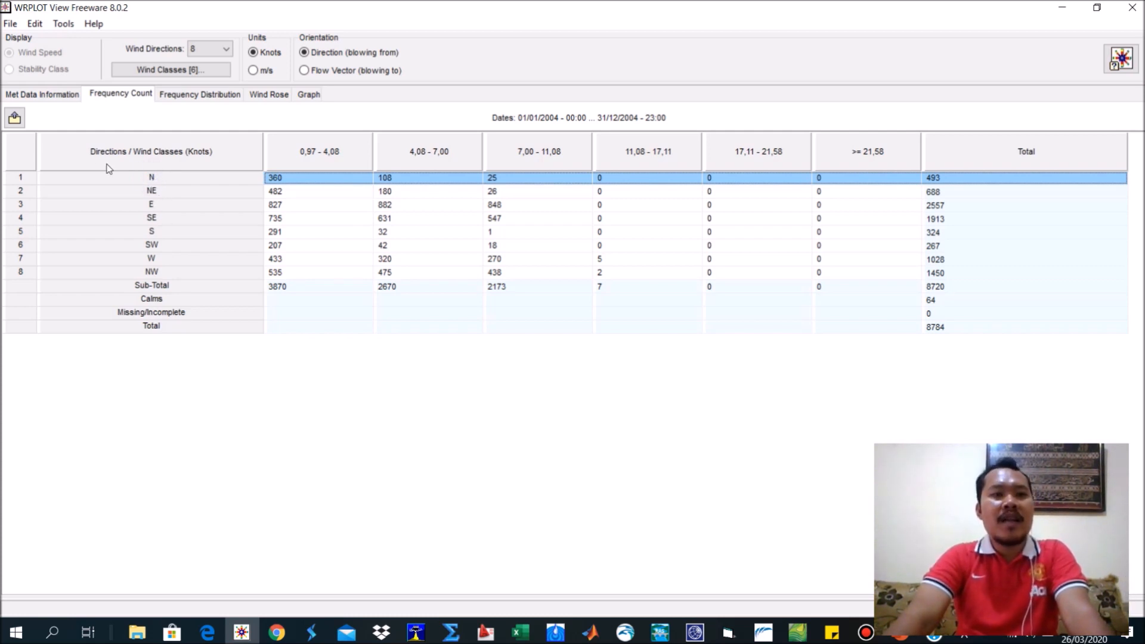
pyautogui.click(34, 25)
pyautogui.moveTo(64, 25)
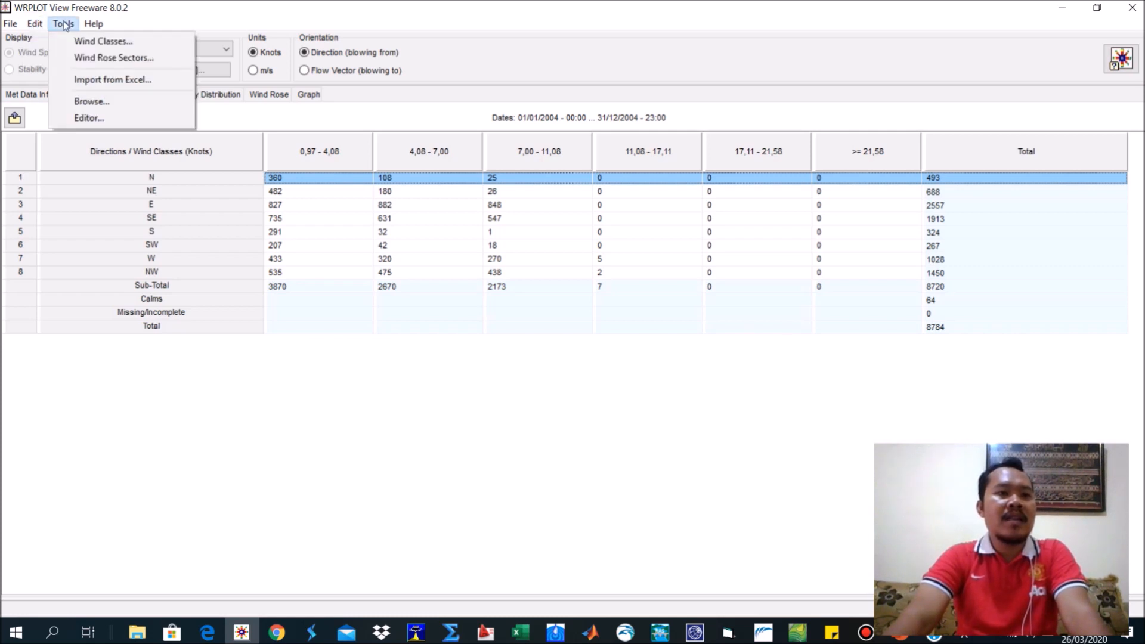
pyautogui.click(120, 203)
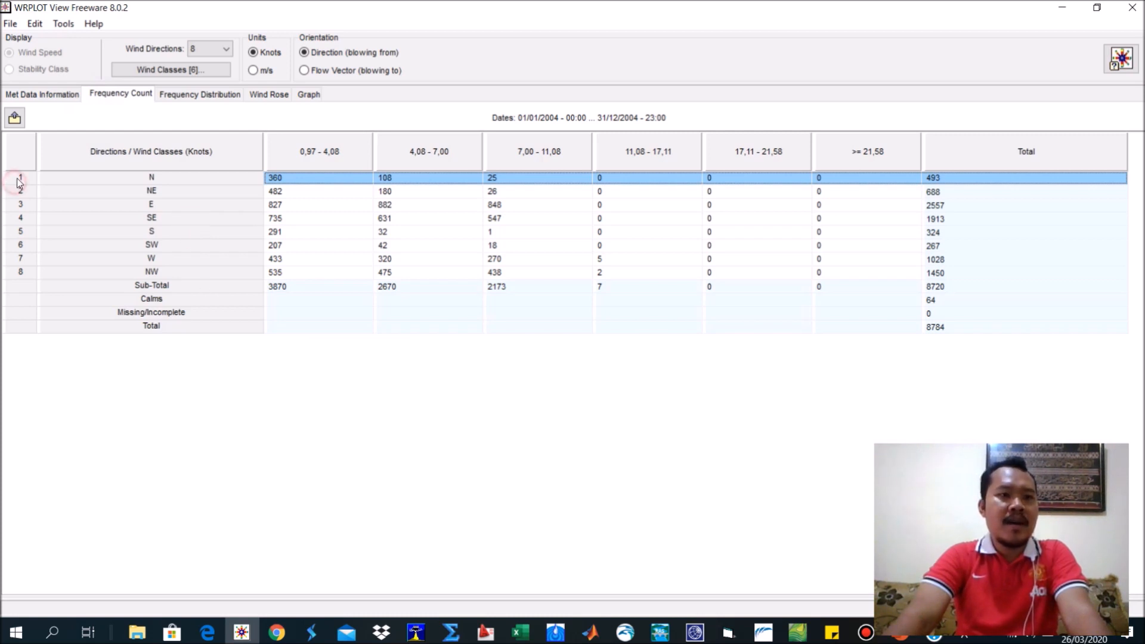
pyautogui.click(63, 24)
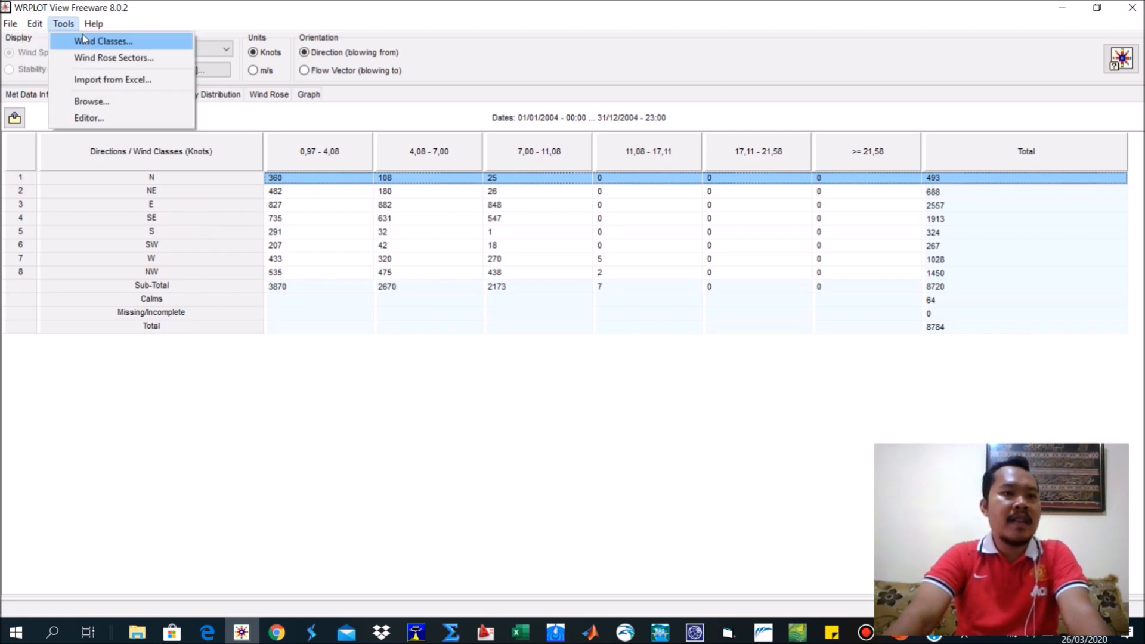
pyautogui.moveTo(85, 27)
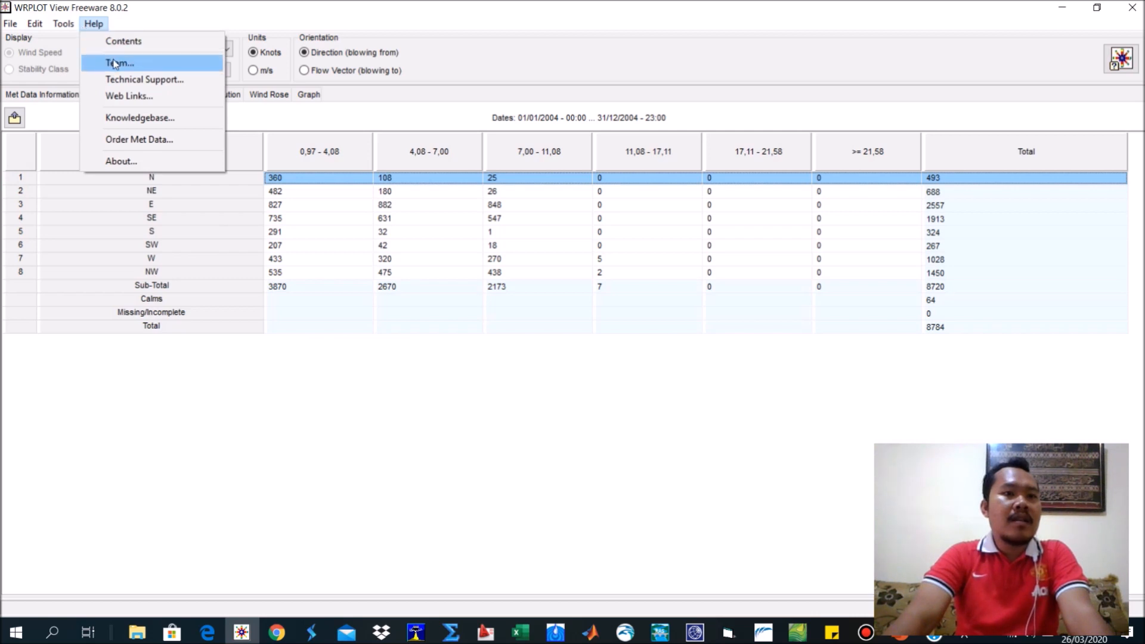
# Look through the printing preferences from page layout to graph and report printouts, and close them without changes.
pyautogui.moveTo(10, 24)
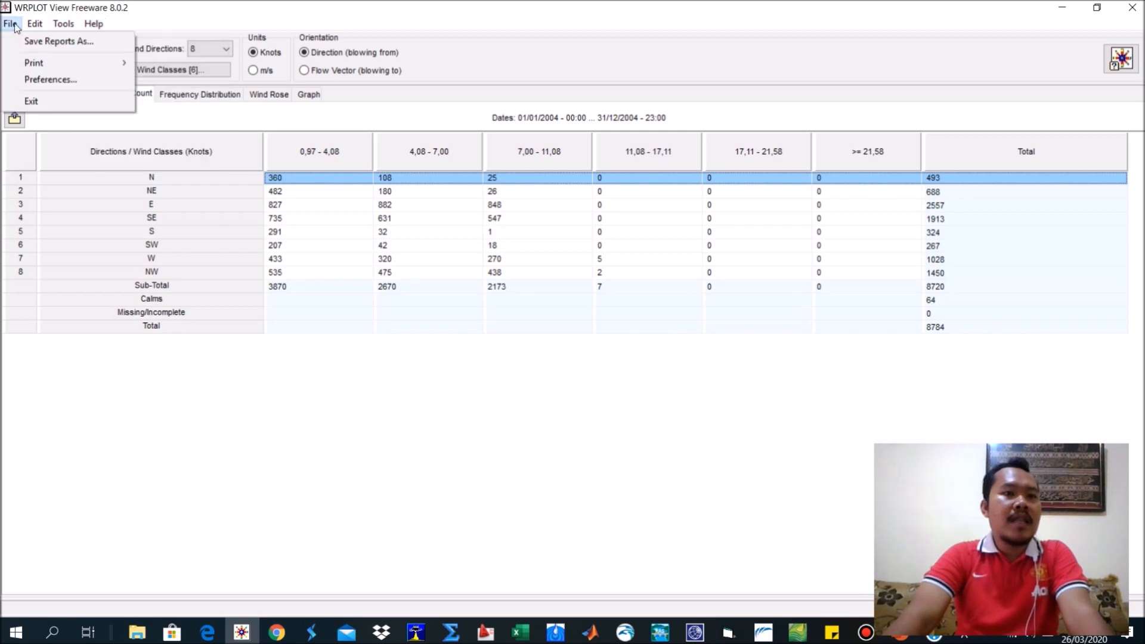
pyautogui.click(76, 81)
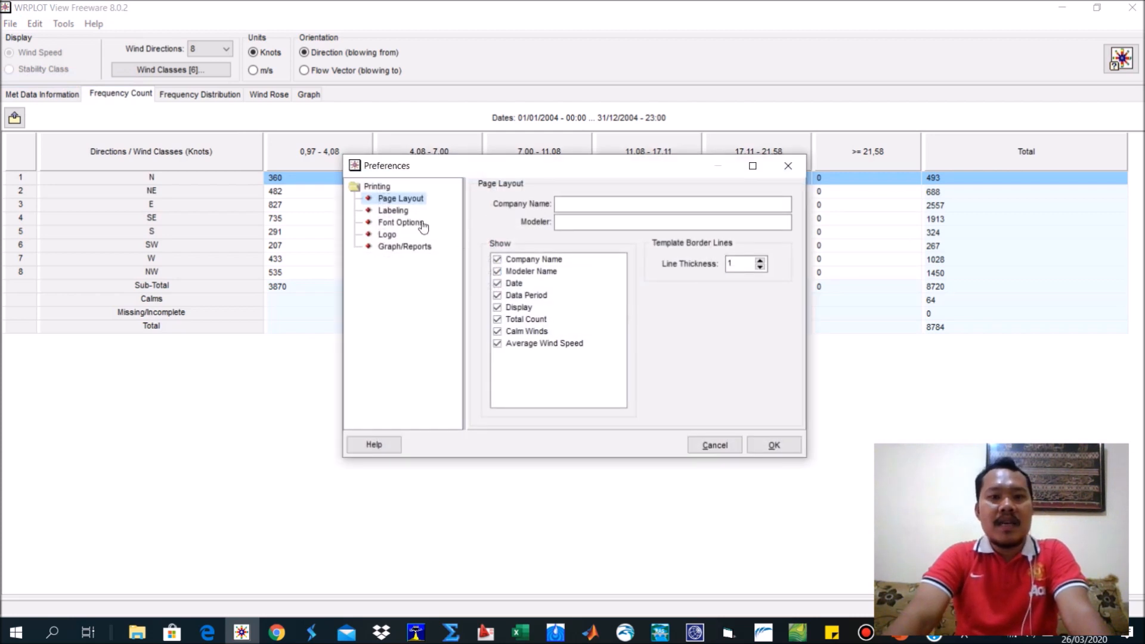
pyautogui.click(393, 211)
pyautogui.click(401, 222)
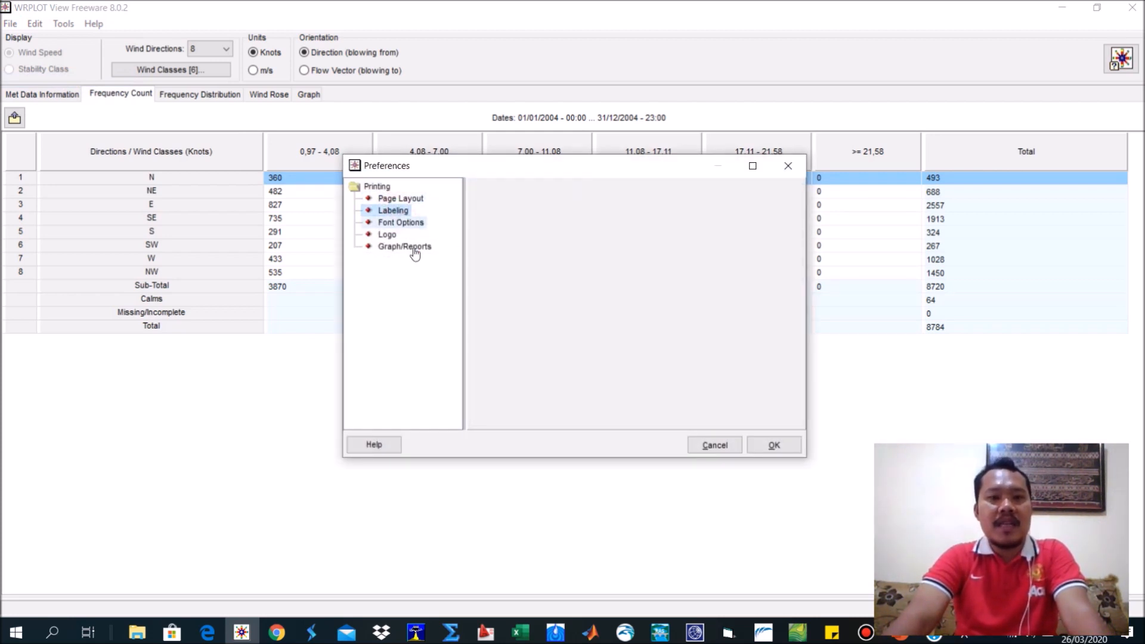
pyautogui.click(398, 236)
pyautogui.click(391, 247)
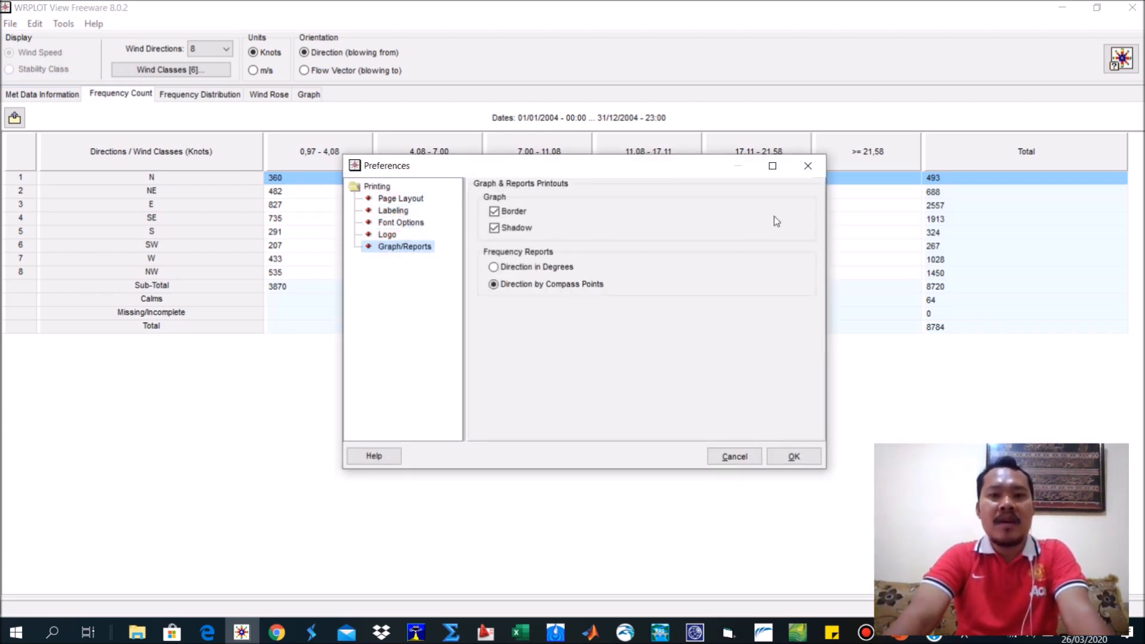
pyautogui.click(808, 167)
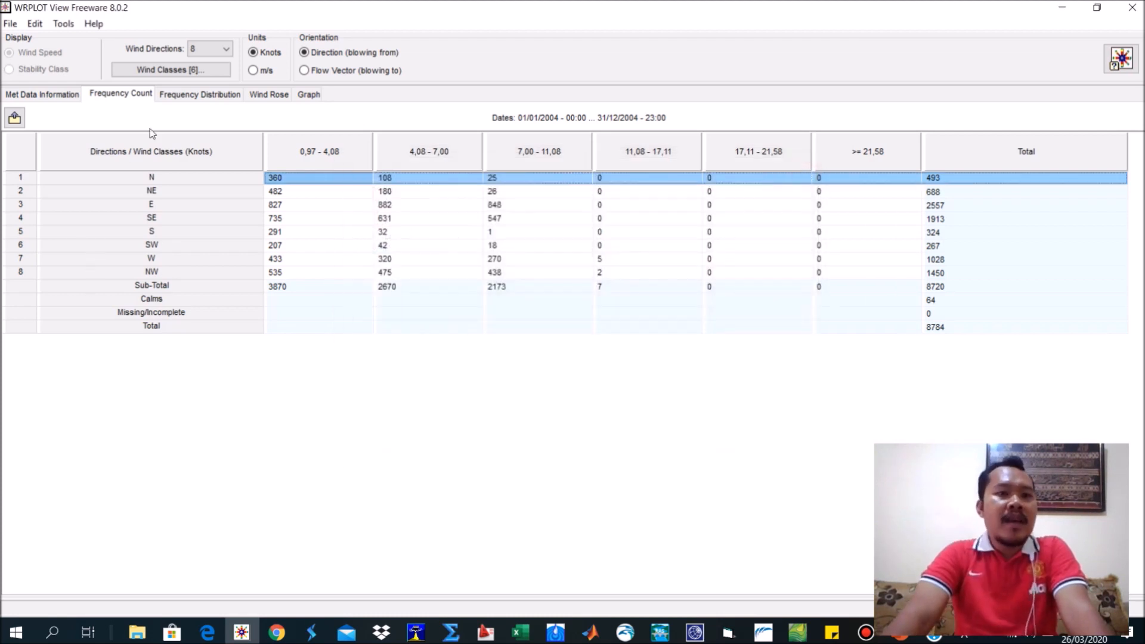
# Review the Frequency Distribution percentages against the Frequency Count table, ending on the Frequency Distribution.
pyautogui.click(179, 94)
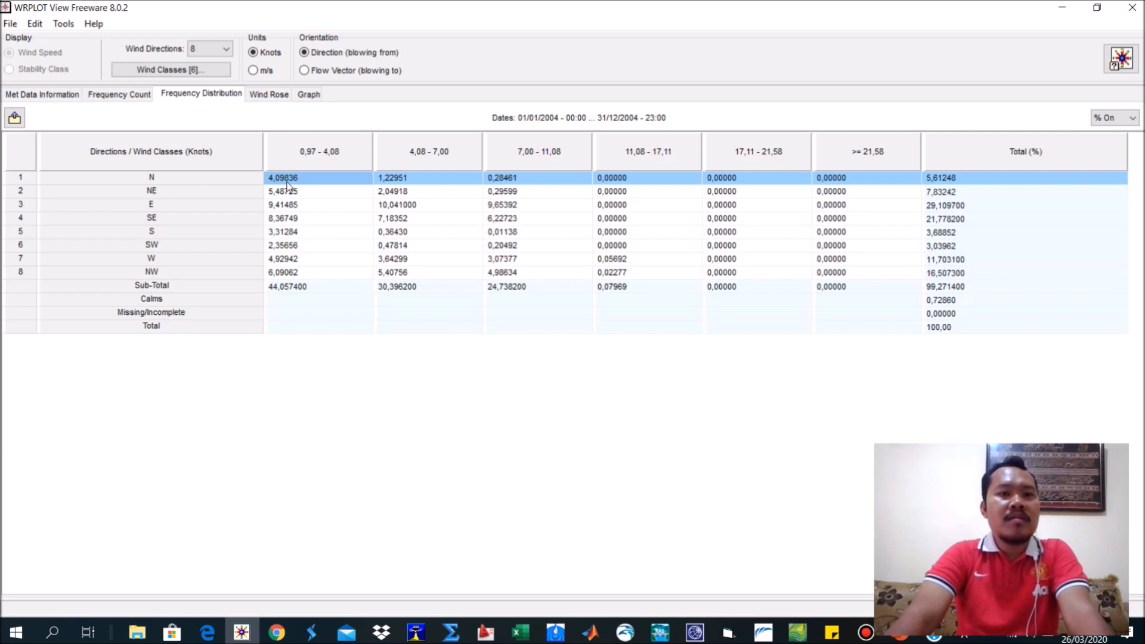
pyautogui.click(141, 96)
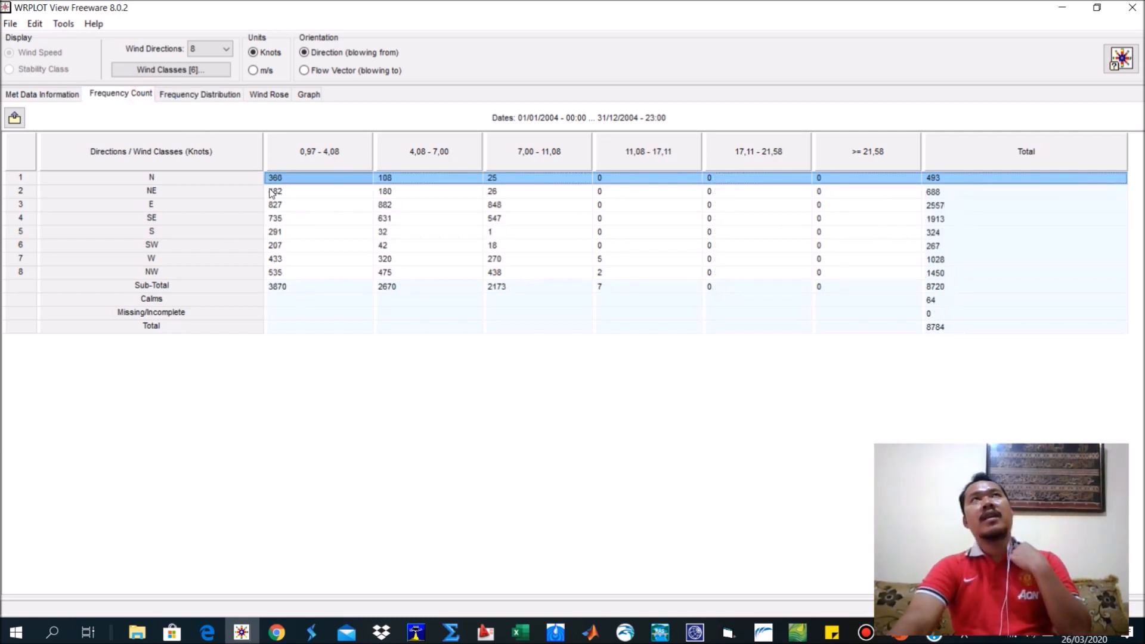
pyautogui.click(192, 94)
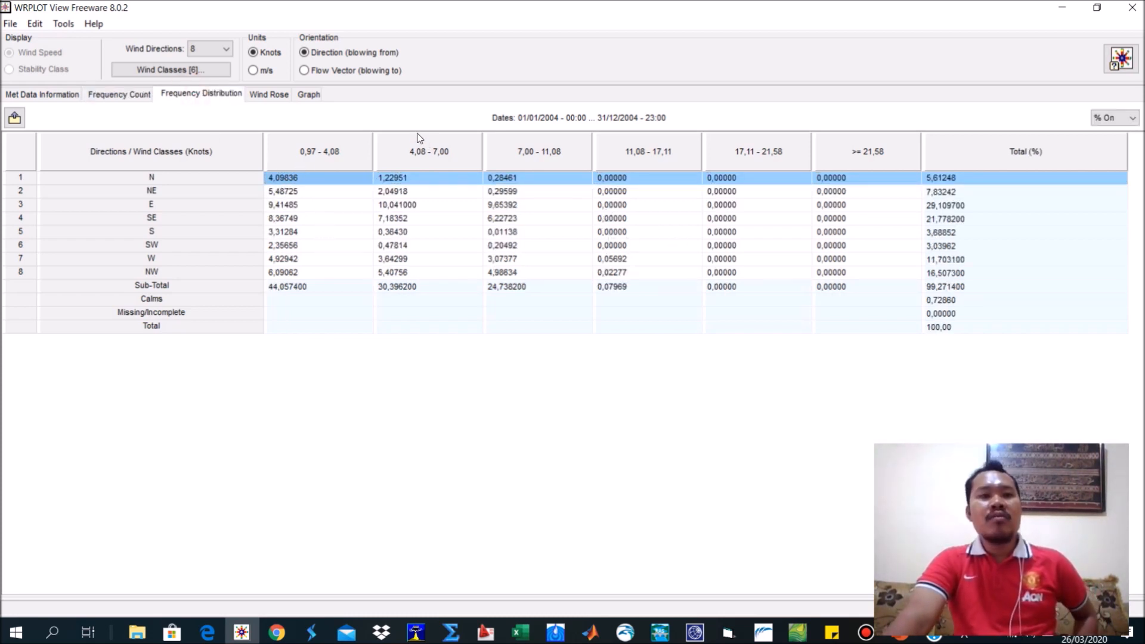
# Review the met data file information and the Frequency Distribution table, and view the wind rose.
pyautogui.click(122, 95)
pyautogui.click(60, 94)
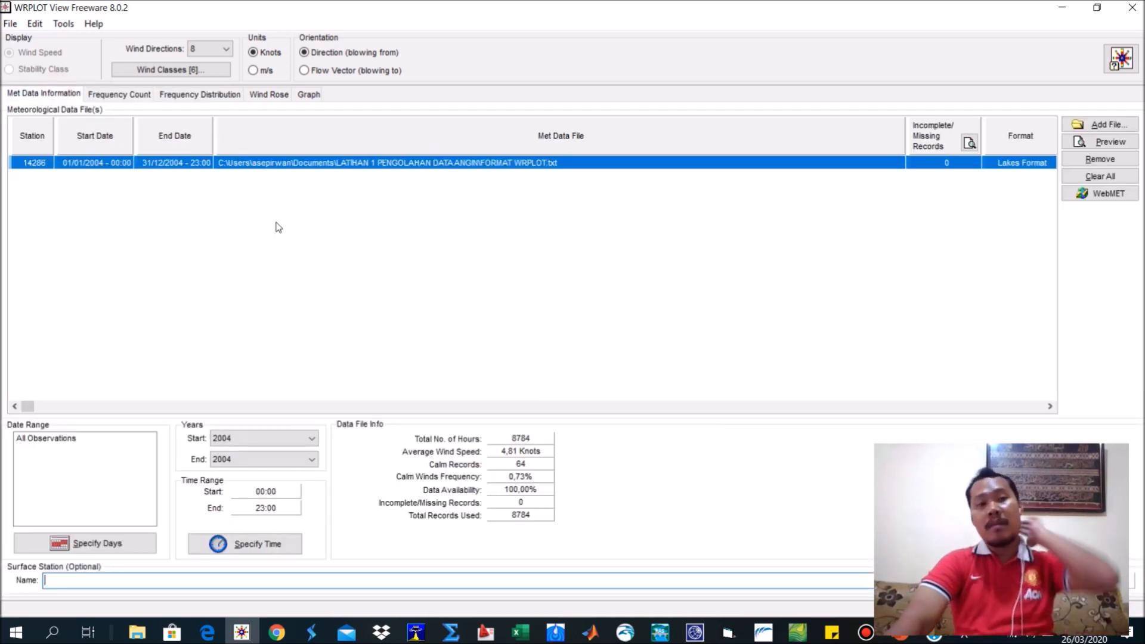
pyautogui.click(196, 96)
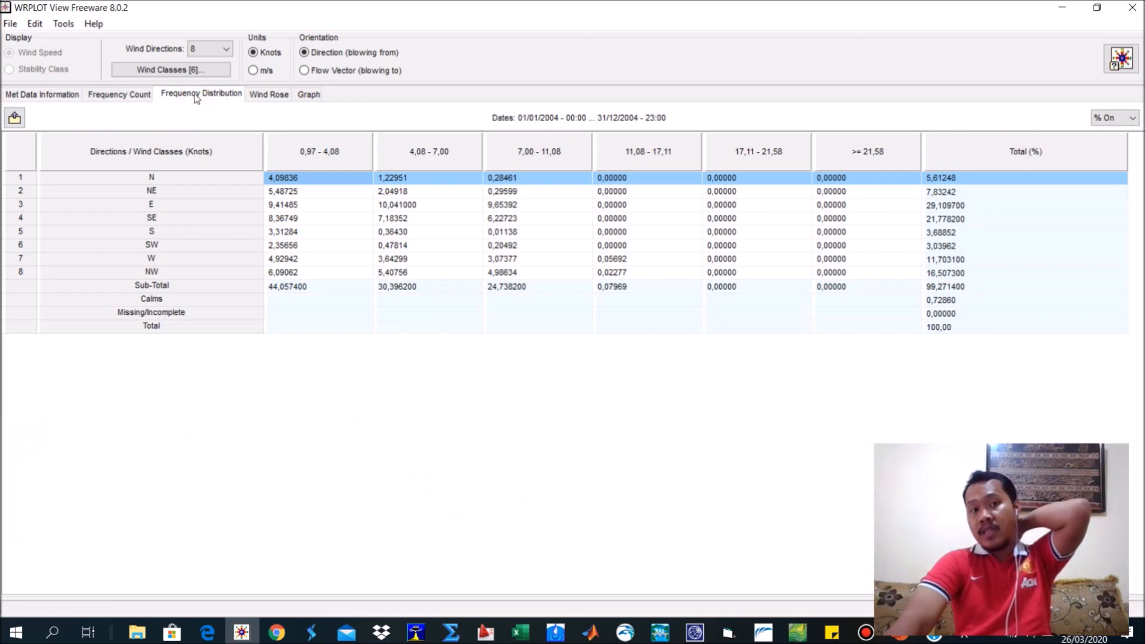
pyautogui.click(267, 100)
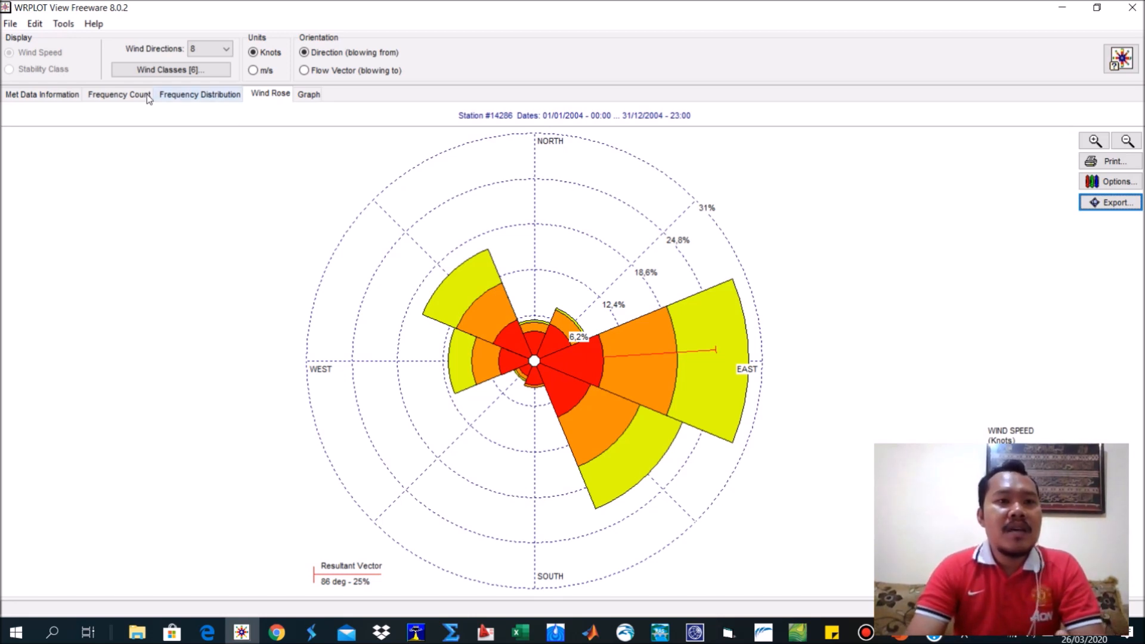
# Compare the met data information, Frequency Count and Frequency Distribution tables with the wind rose, ending on the wind rose.
pyautogui.click(63, 95)
pyautogui.click(103, 95)
pyautogui.click(175, 95)
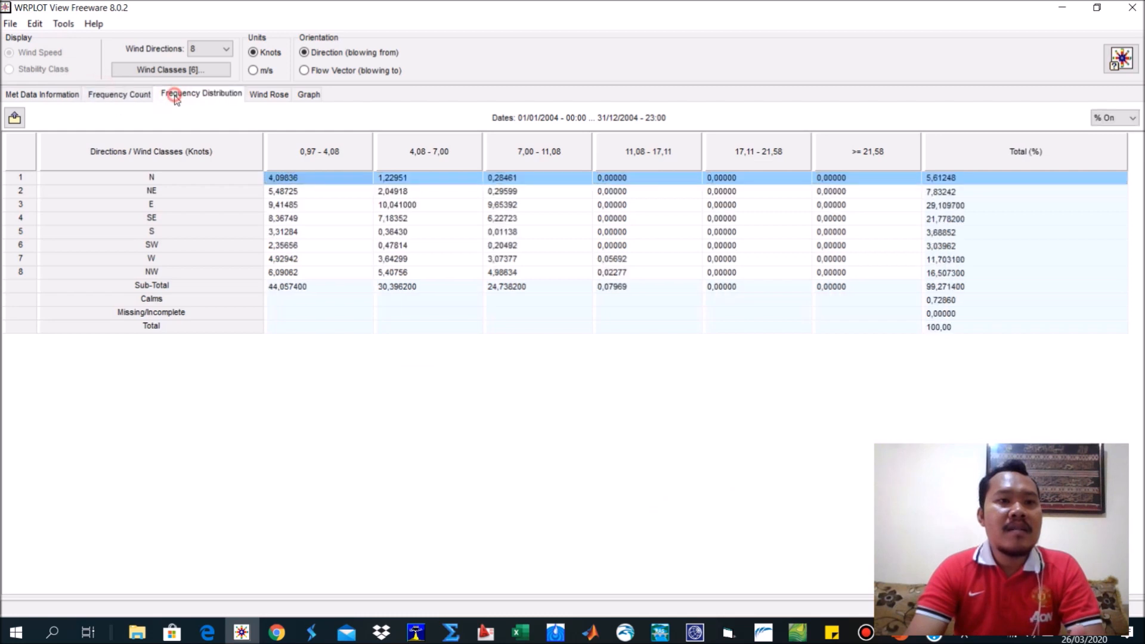
pyautogui.click(276, 95)
pyautogui.click(216, 95)
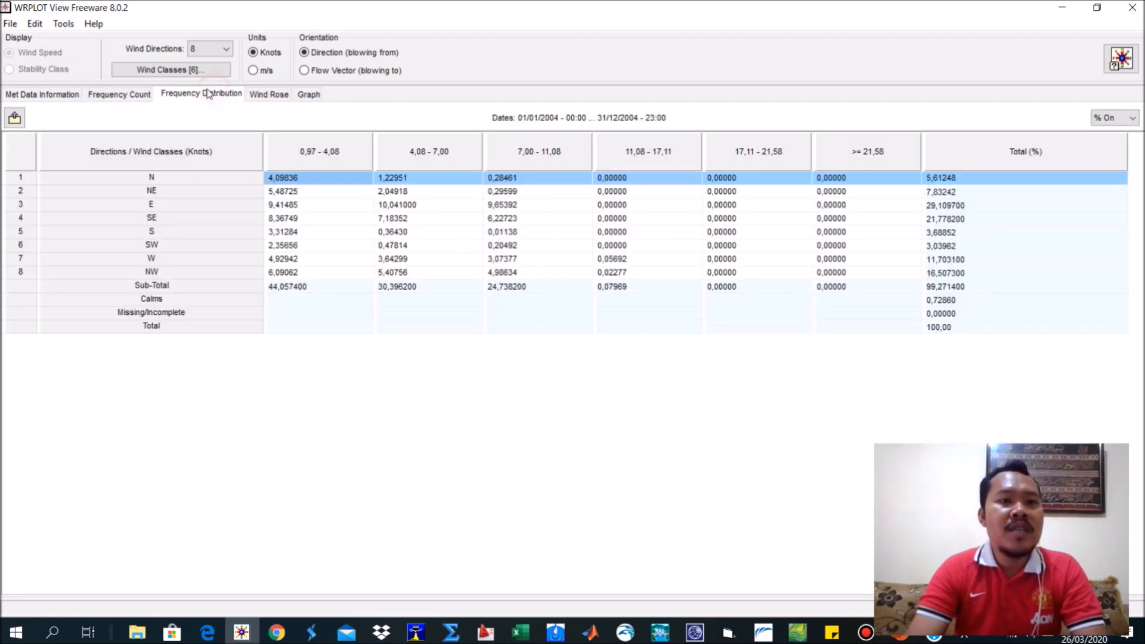
pyautogui.click(64, 97)
pyautogui.click(115, 94)
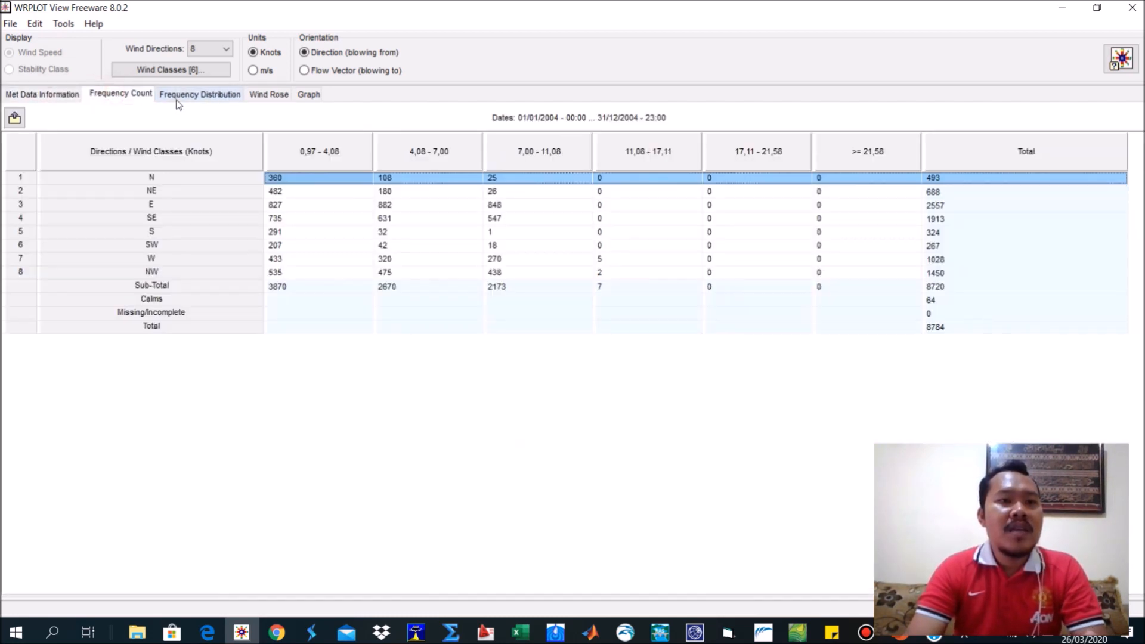
pyautogui.click(203, 95)
pyautogui.click(271, 95)
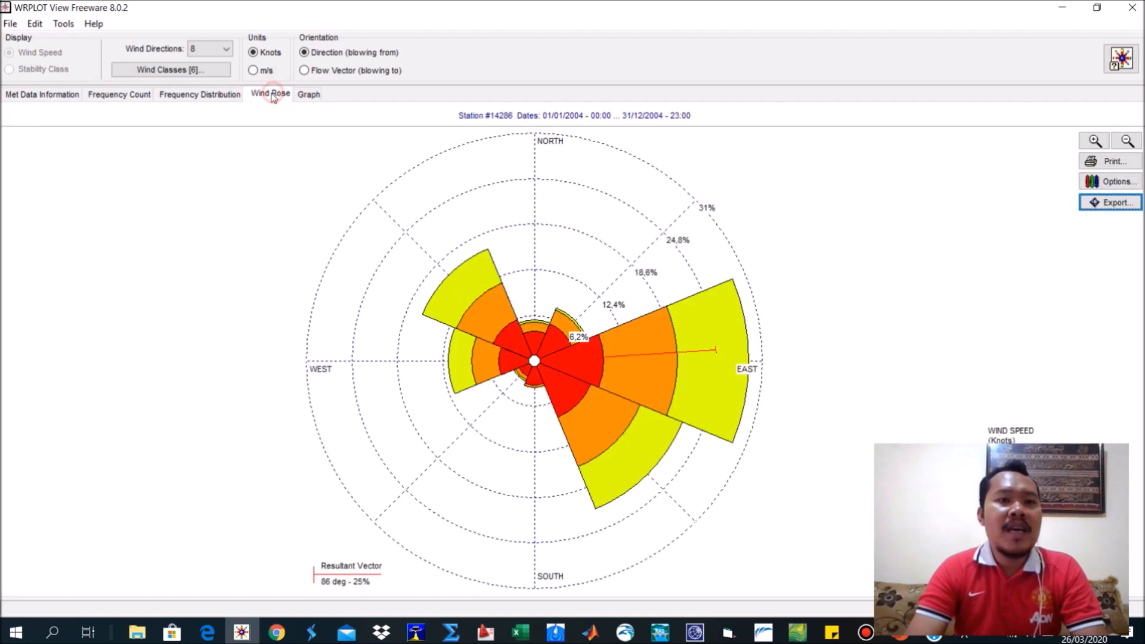
pyautogui.click(49, 97)
pyautogui.click(136, 98)
pyautogui.click(179, 97)
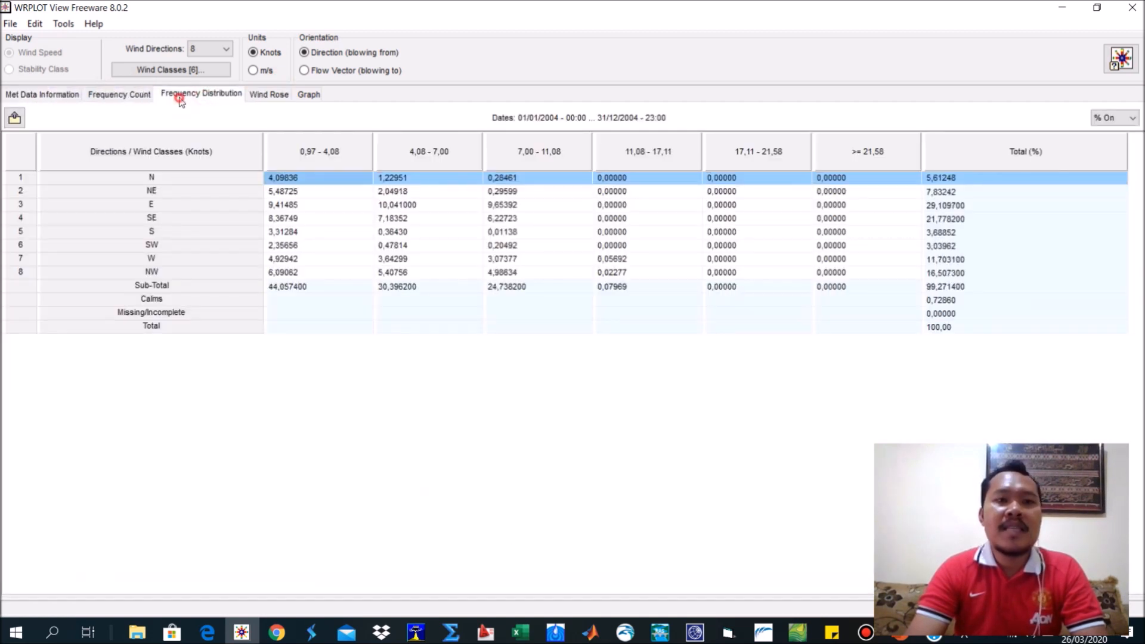
pyautogui.click(270, 94)
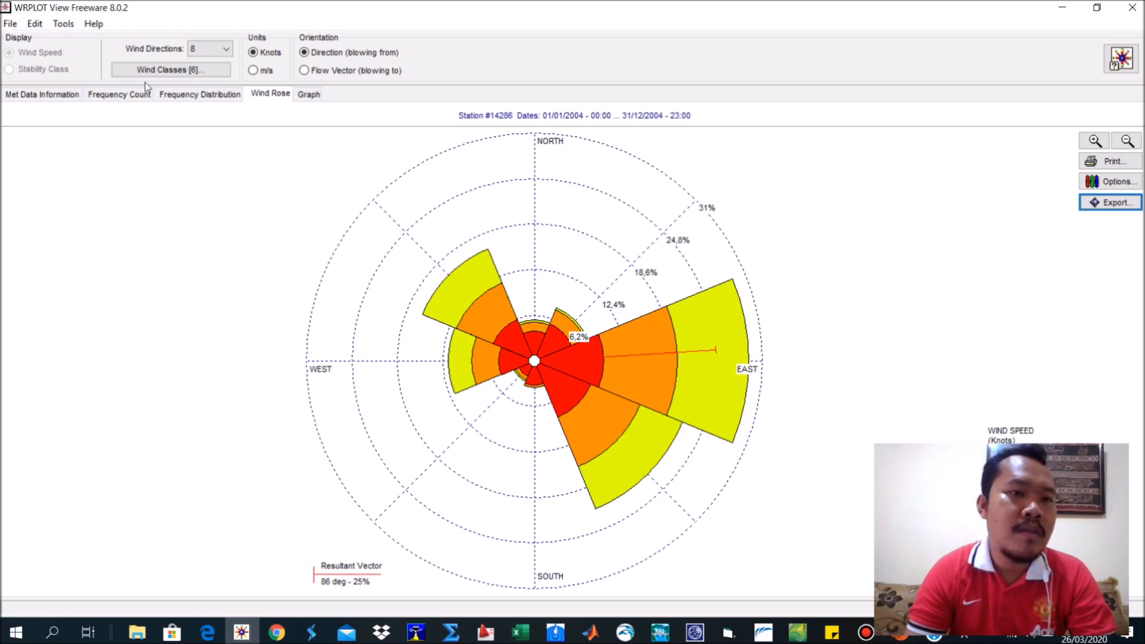
# Examine the Wind Class Frequency Distribution graph, glance at the Frequency Distribution table and return to the met data information.
pyautogui.click(316, 95)
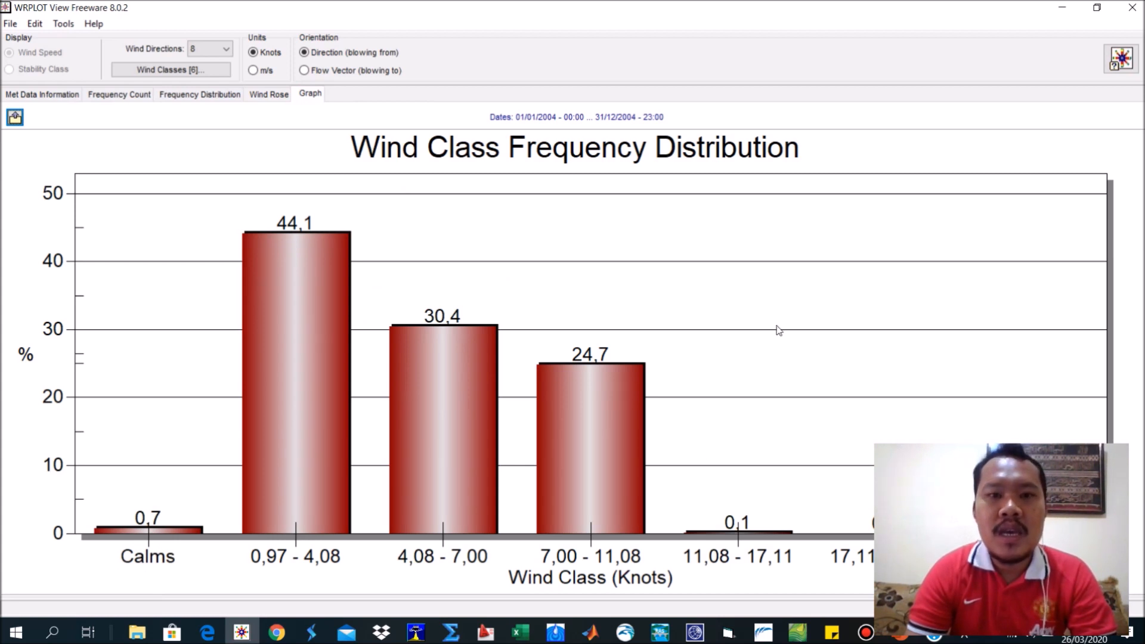
pyautogui.click(193, 94)
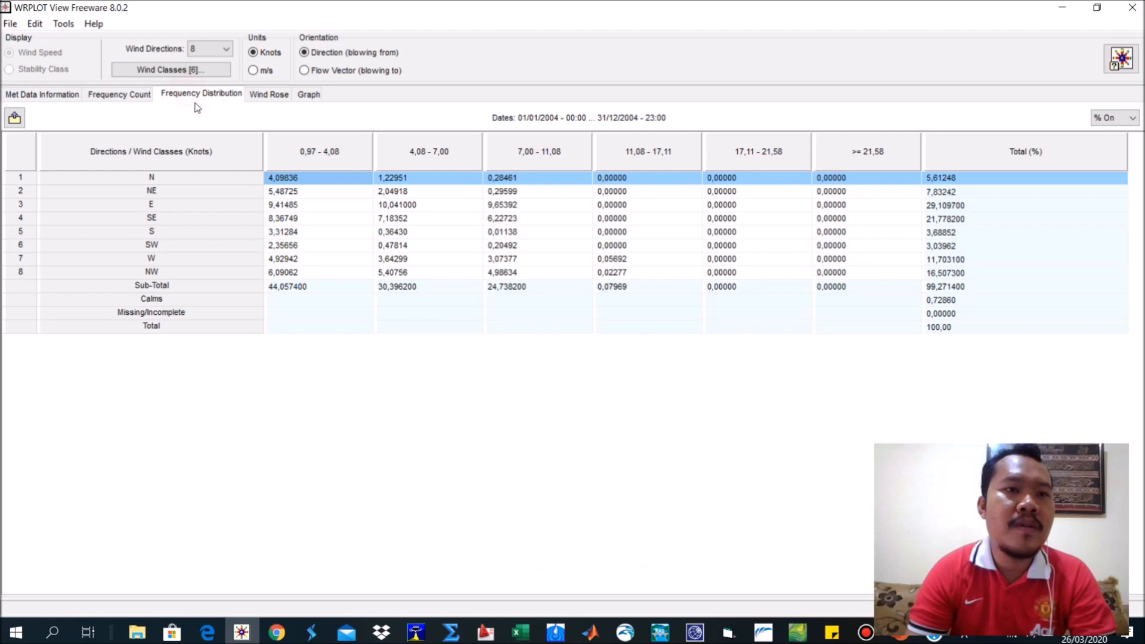
pyautogui.click(40, 95)
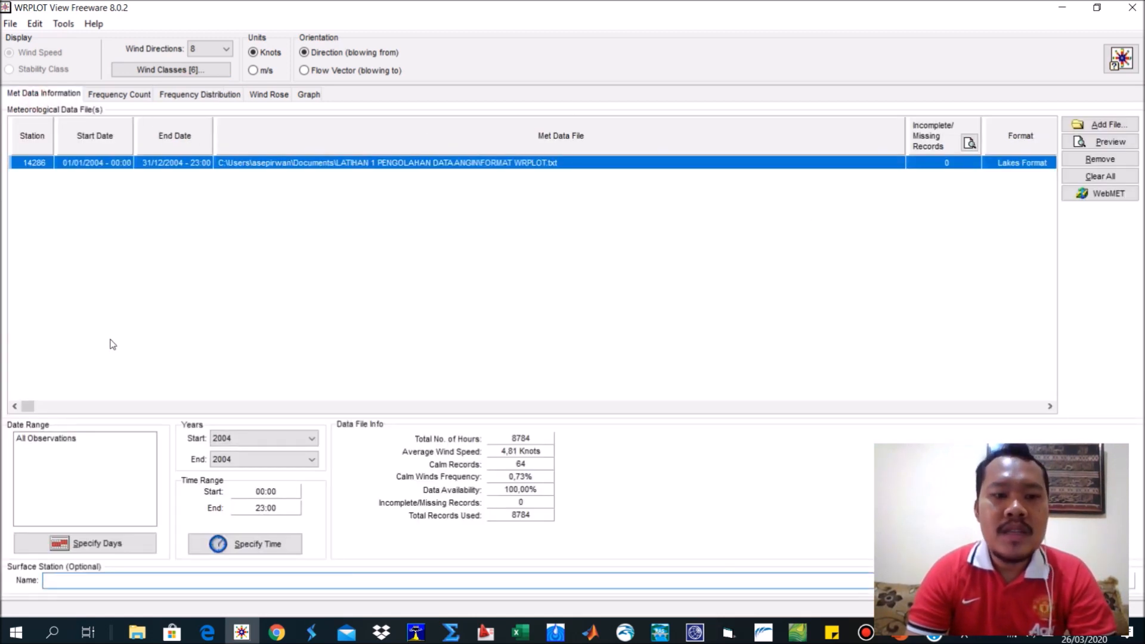
pyautogui.click(1104, 126)
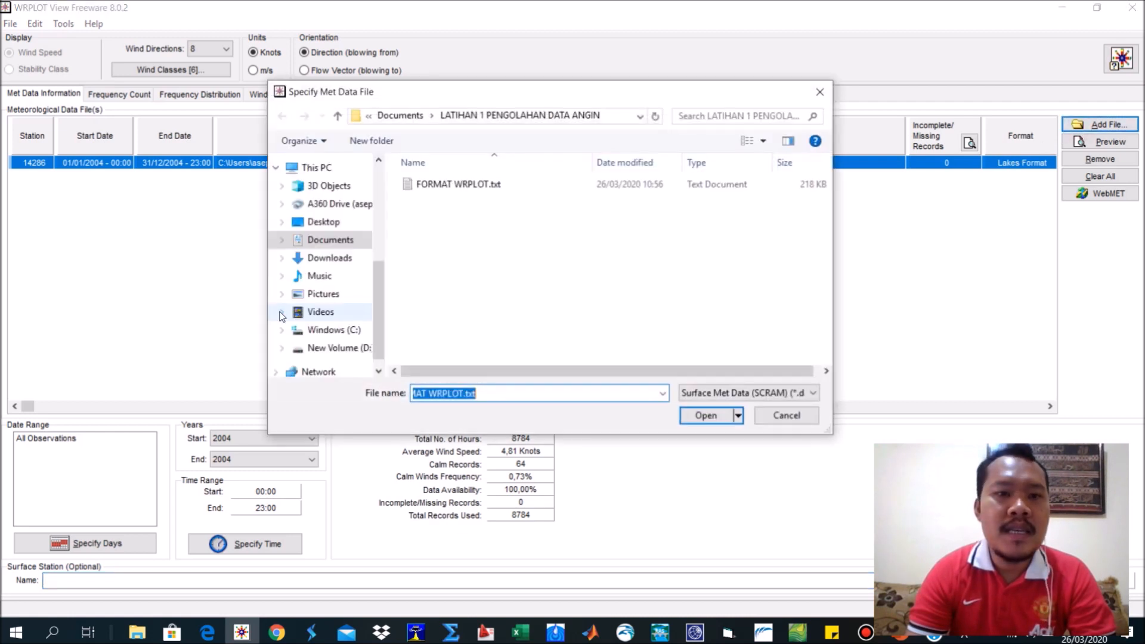
pyautogui.click(480, 187)
pyautogui.click(771, 417)
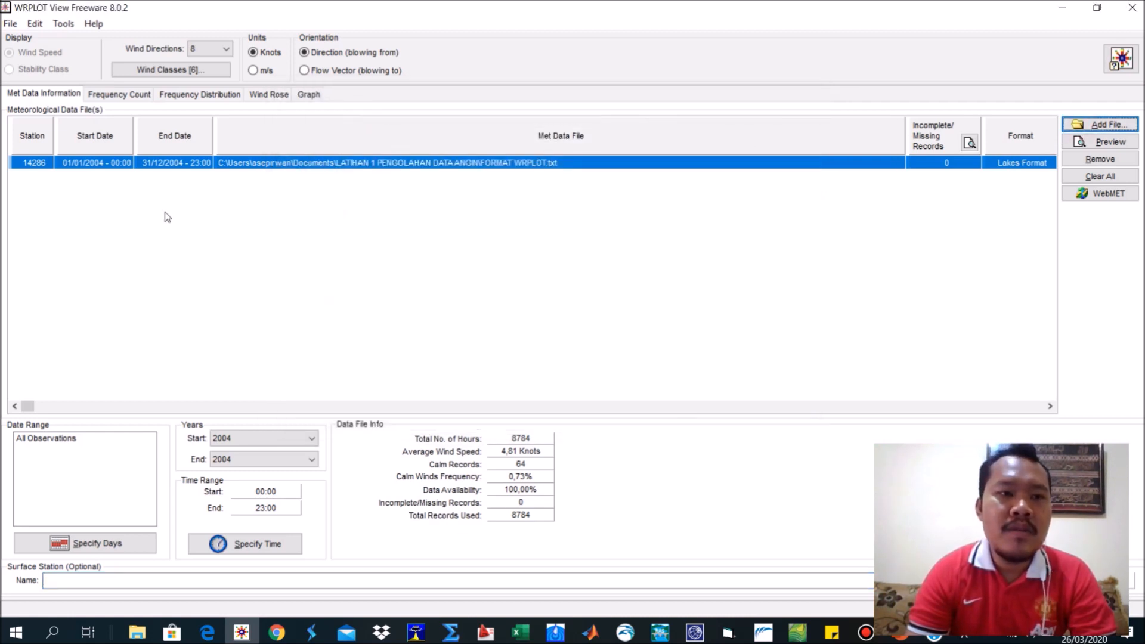
# Open the wind class settings and switch their wind speed units to Knots.
pyautogui.click(196, 71)
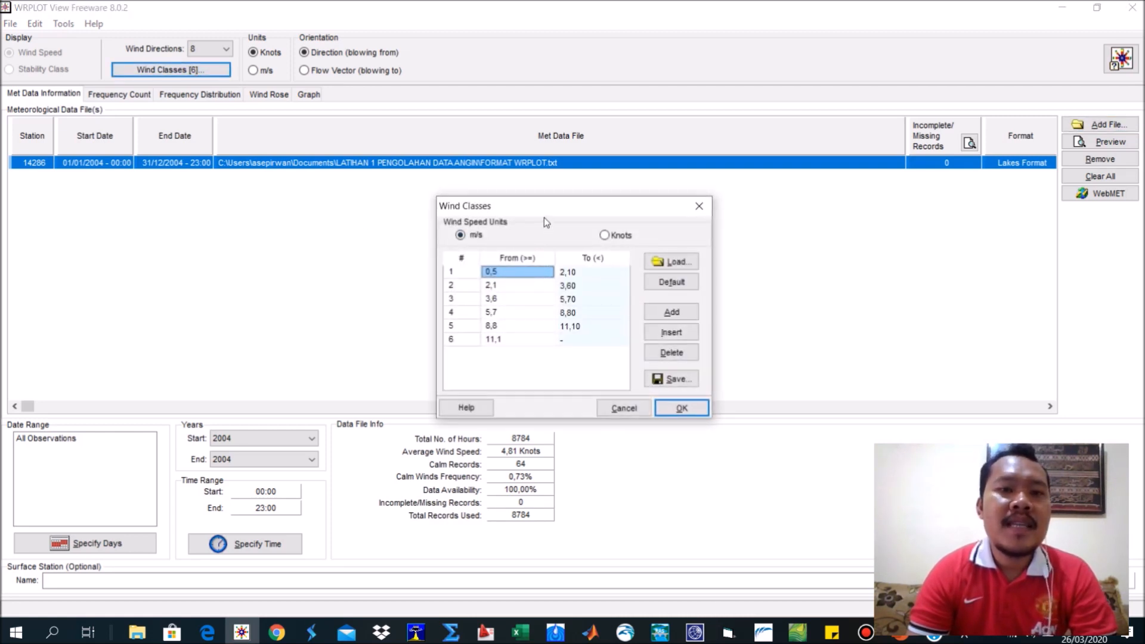
pyautogui.moveTo(544, 218); pyautogui.dragTo(523, 192)
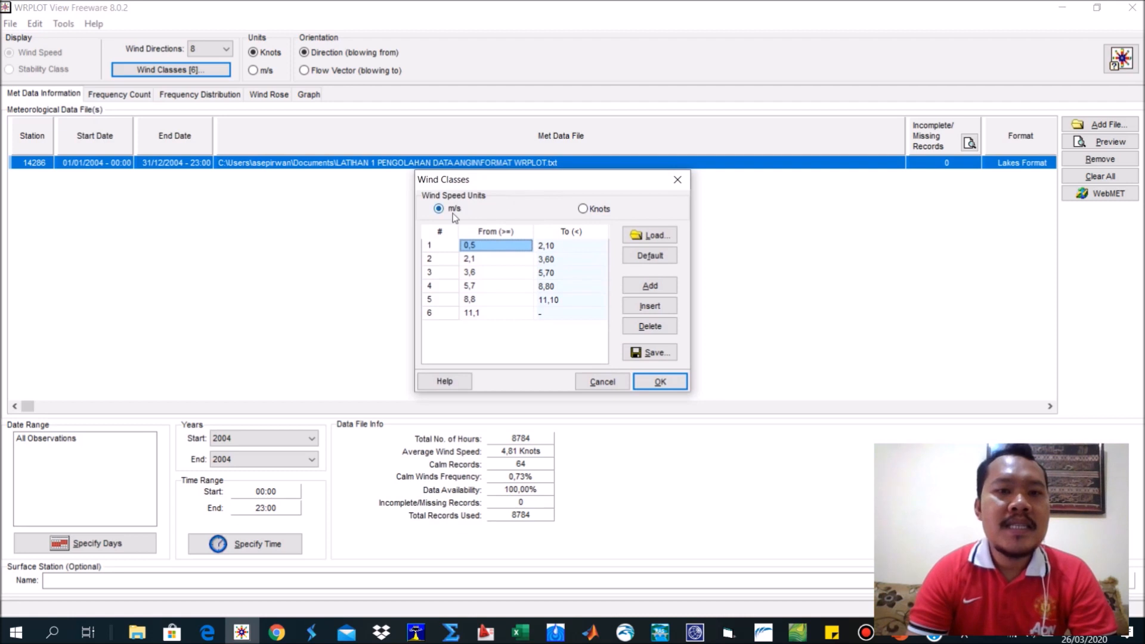
pyautogui.click(584, 210)
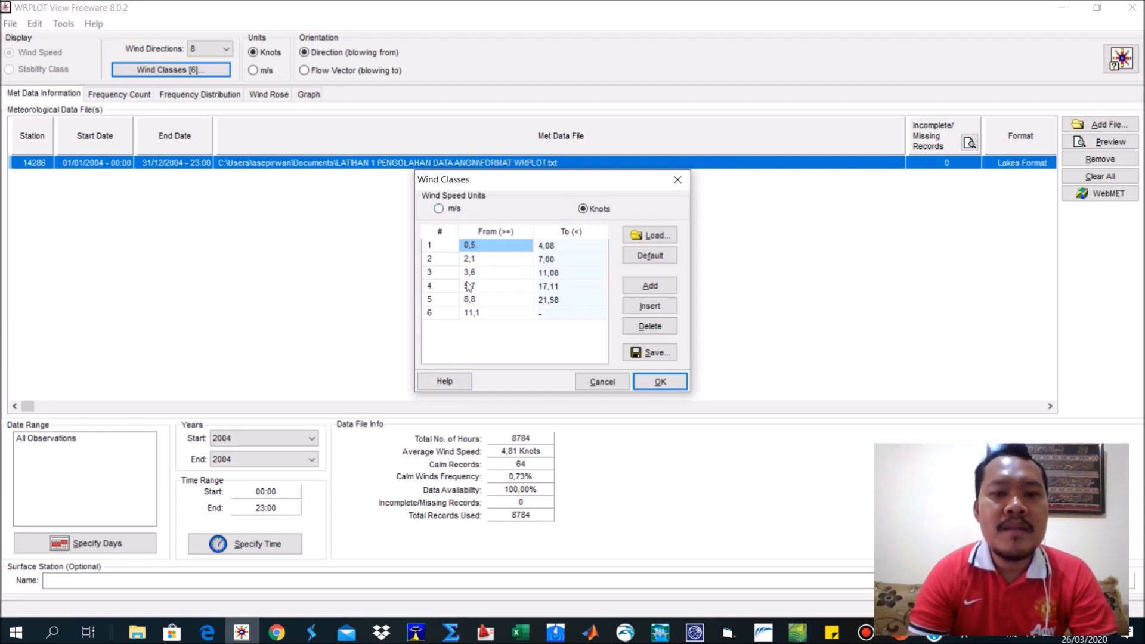
# Open FORMAT WRPLOT.txt from the LATIHAN 1 PENGOLAHAN DATA ANGIN folder in Excel.
pyautogui.click(145, 628)
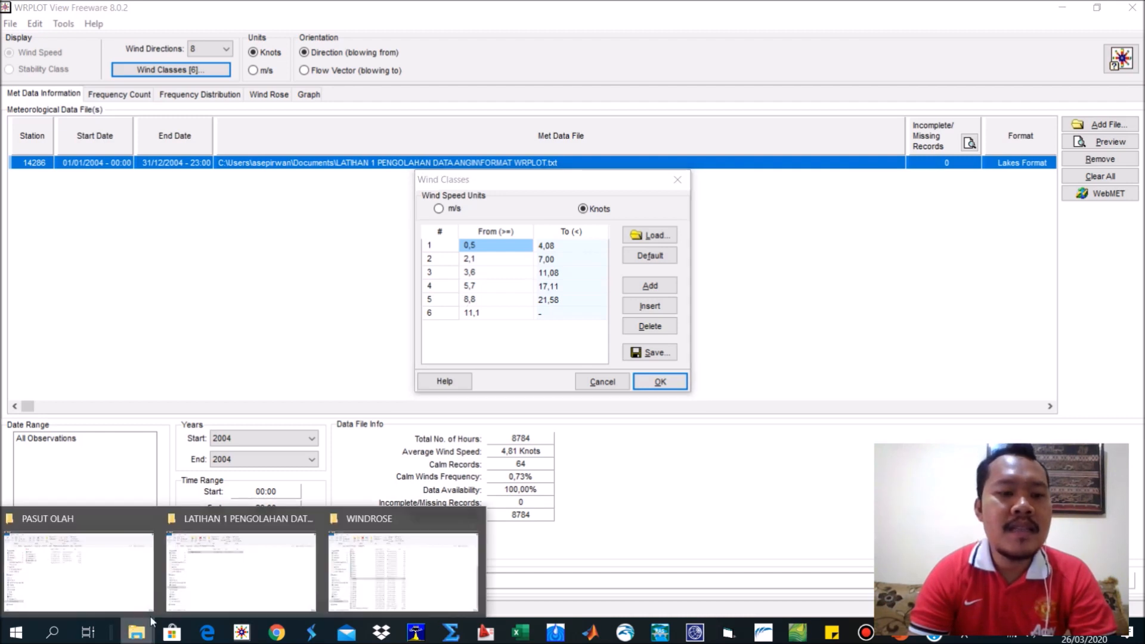
pyautogui.click(248, 553)
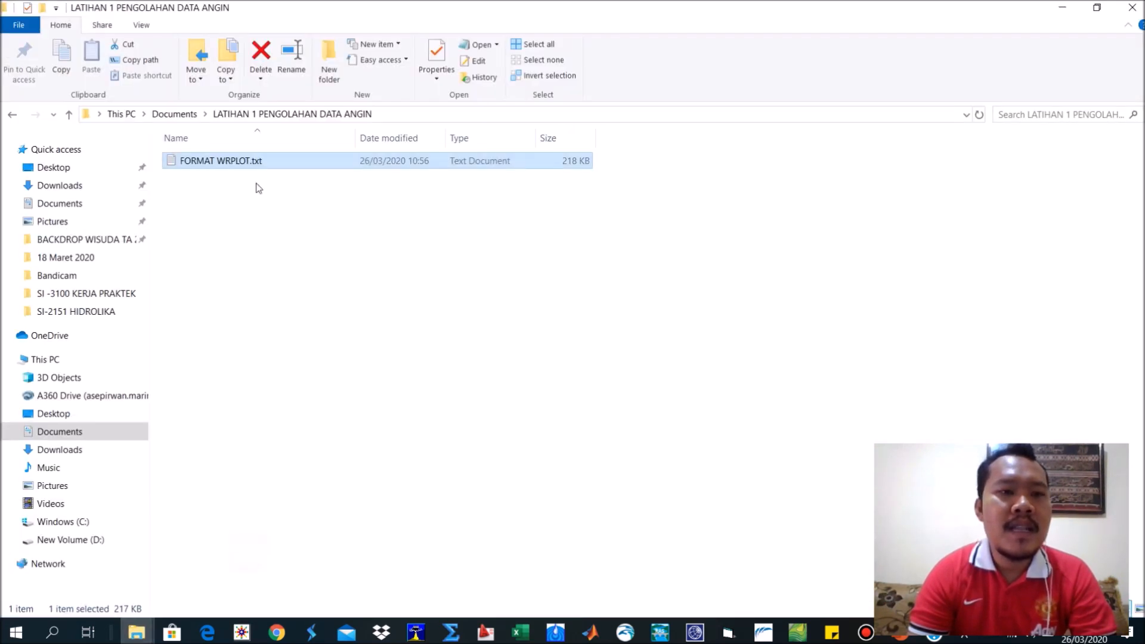
pyautogui.rightClick(239, 164)
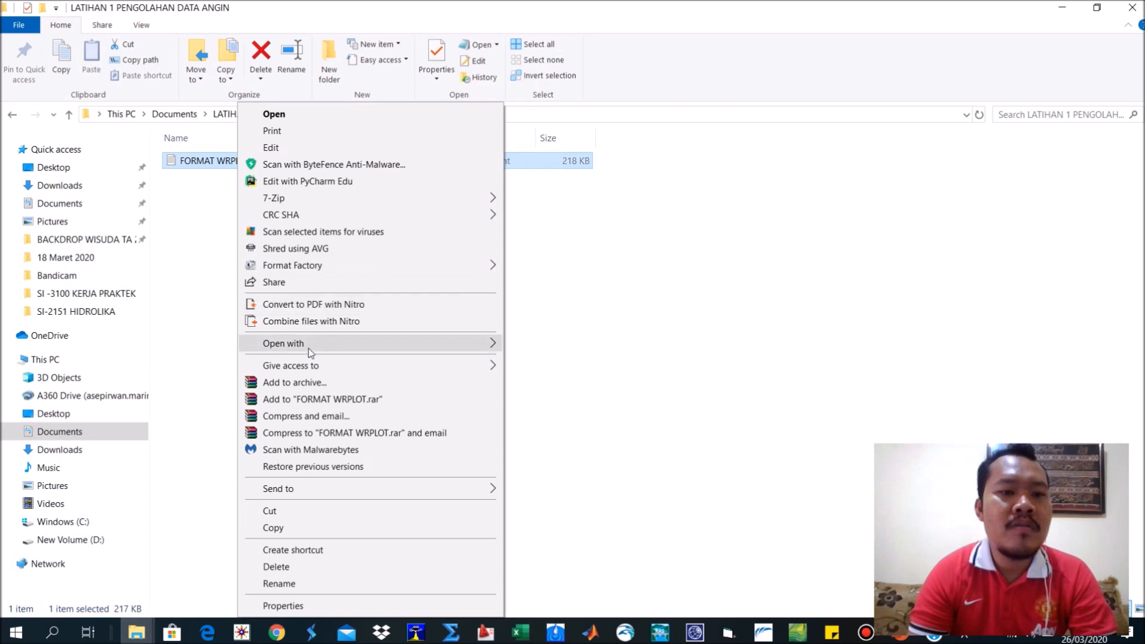
pyautogui.click(523, 348)
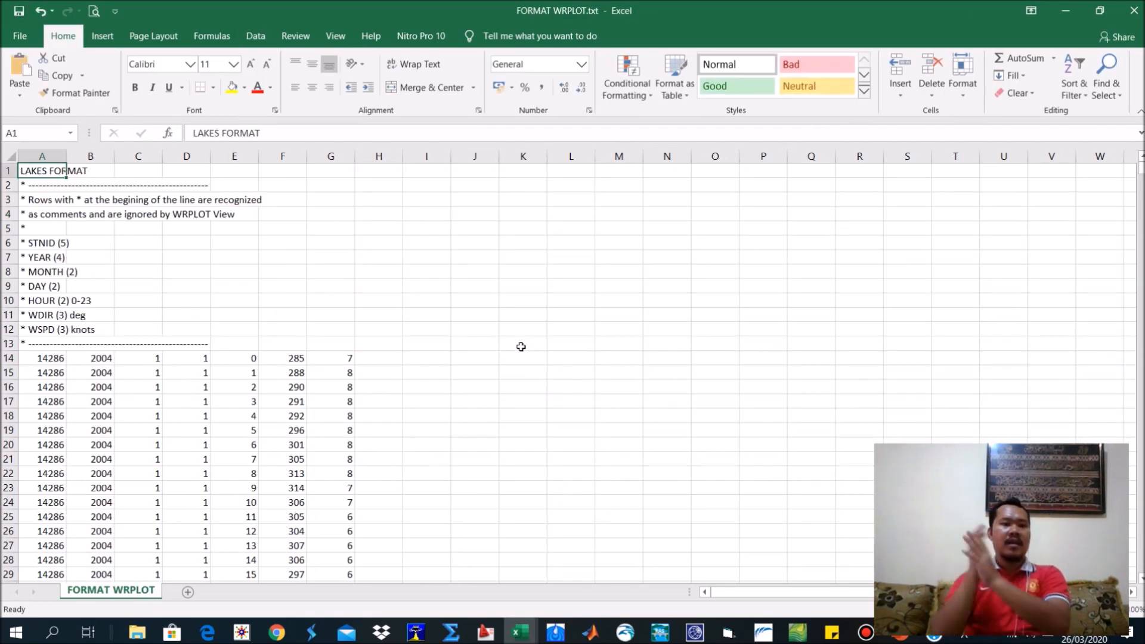
# Label cell I14 as Max and cell I15 as Min beside the first wind data rows.
pyautogui.click(521, 345)
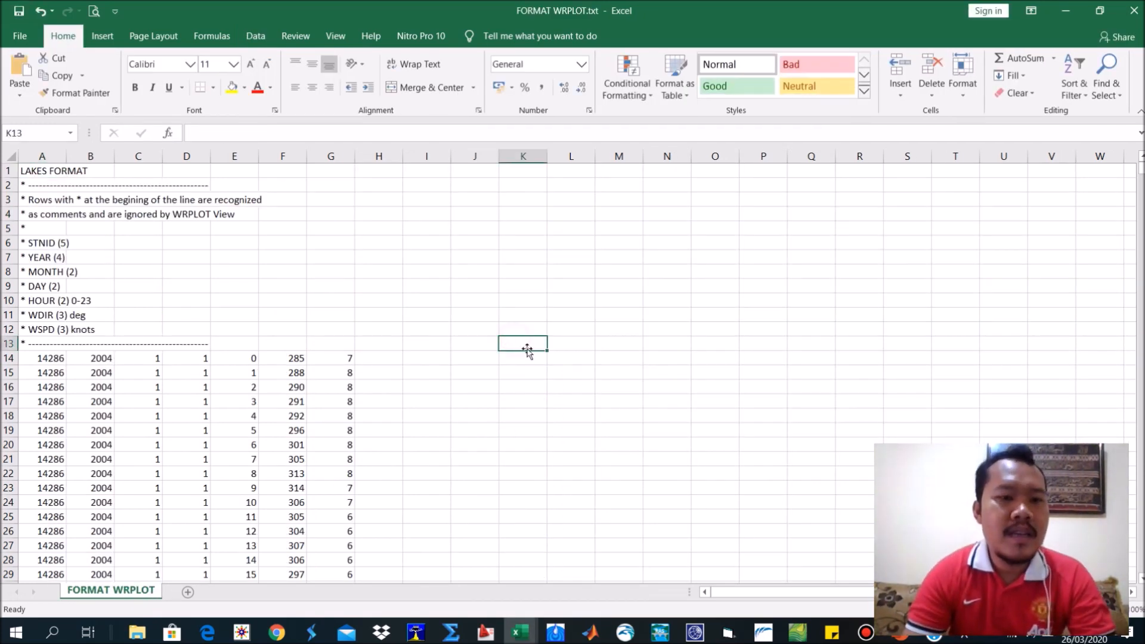
pyautogui.scroll(-2, 523, 281)
pyautogui.click(379, 273)
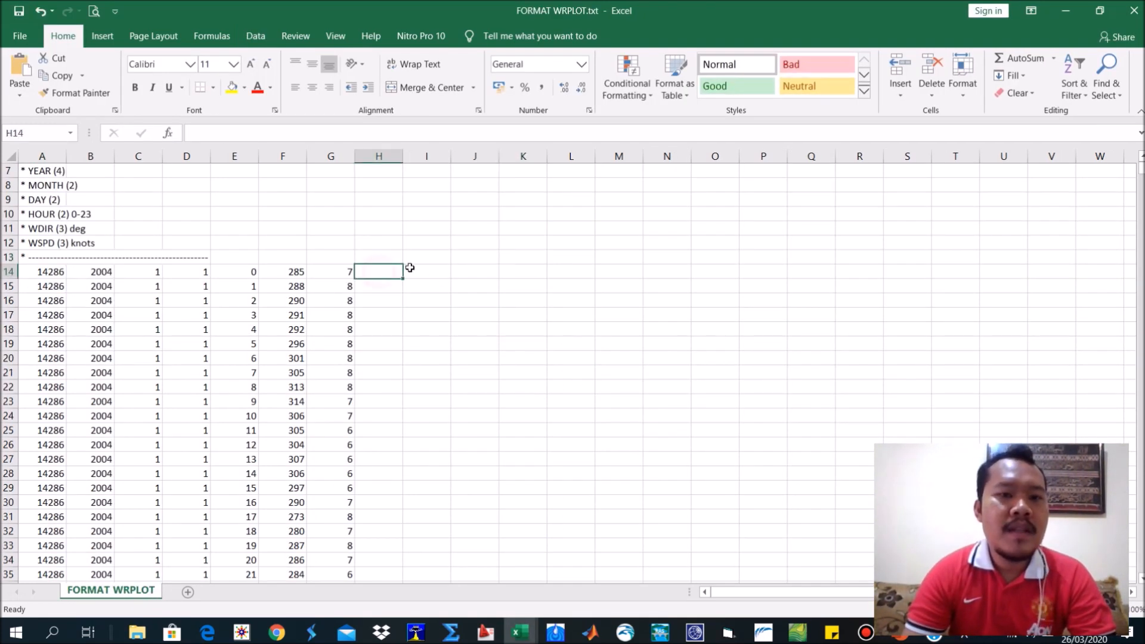
pyautogui.click(421, 272)
pyautogui.write('=')
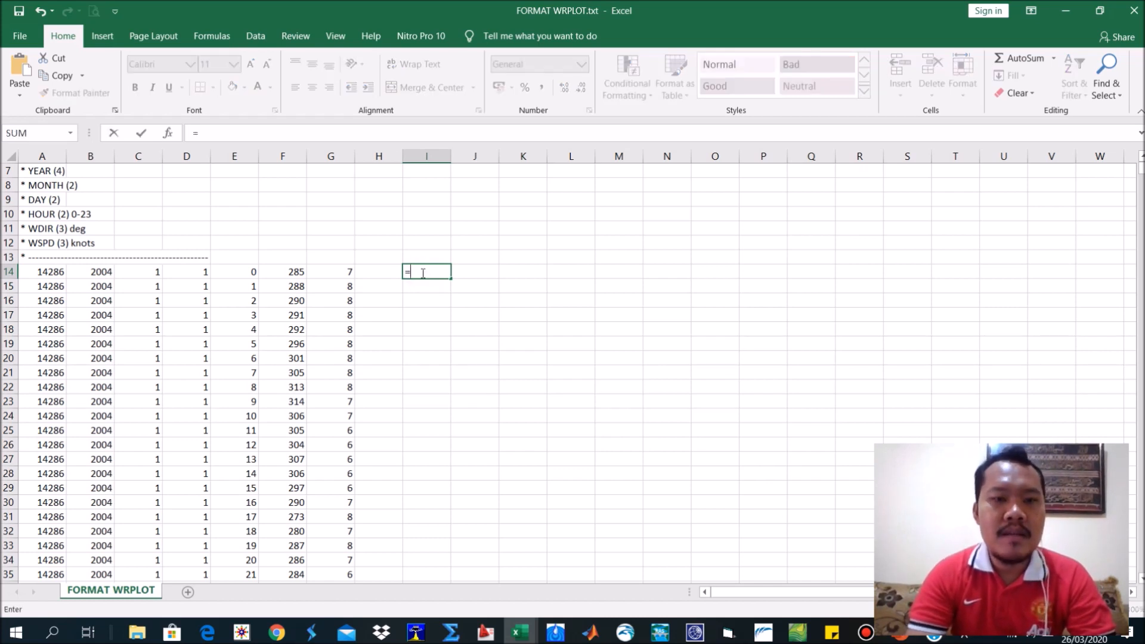
pyautogui.press('BackSpace')
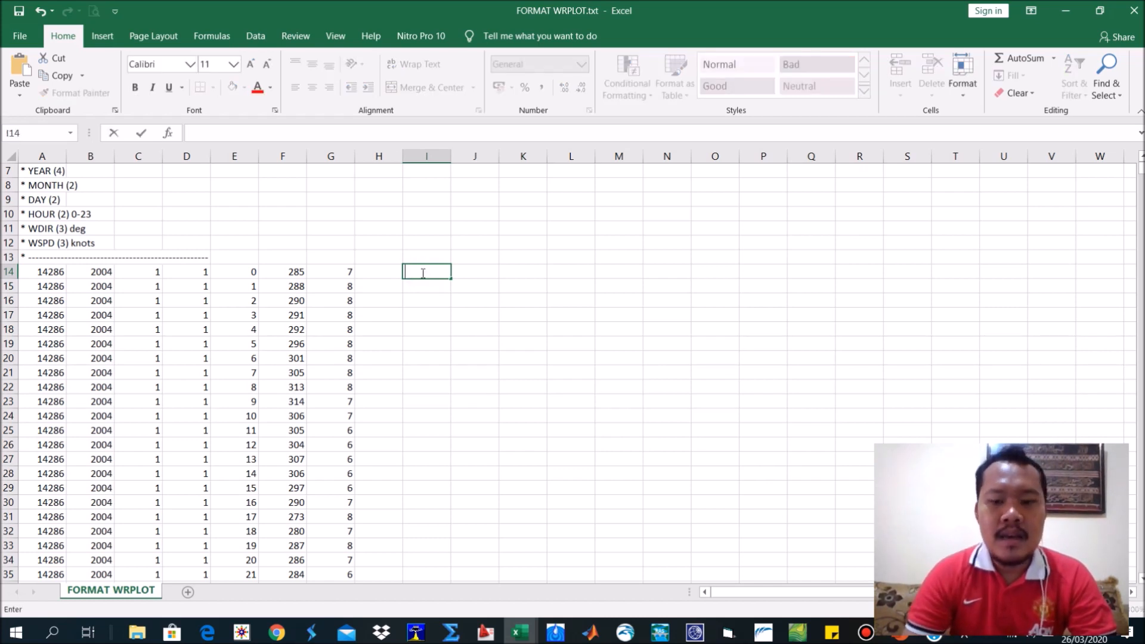
pyautogui.write('Max')
pyautogui.press('Return')
pyautogui.write('Min')
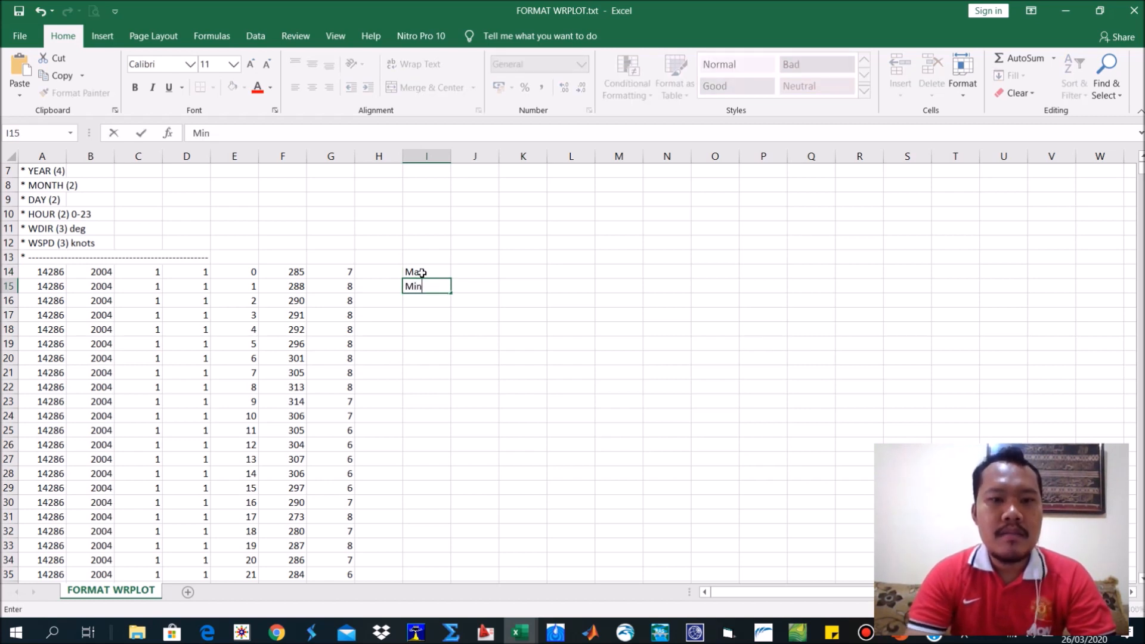
pyautogui.click(502, 272)
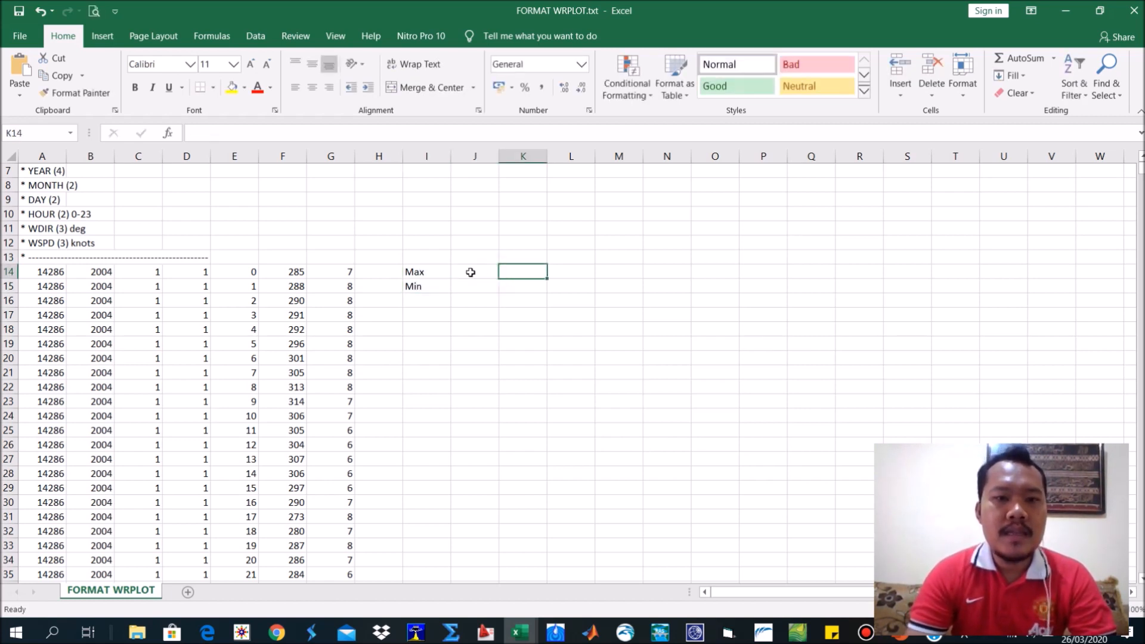
# Calculate the maximum wind speed in J14 with =MAX(G14:G8797).
pyautogui.click(470, 274)
pyautogui.write('=m')
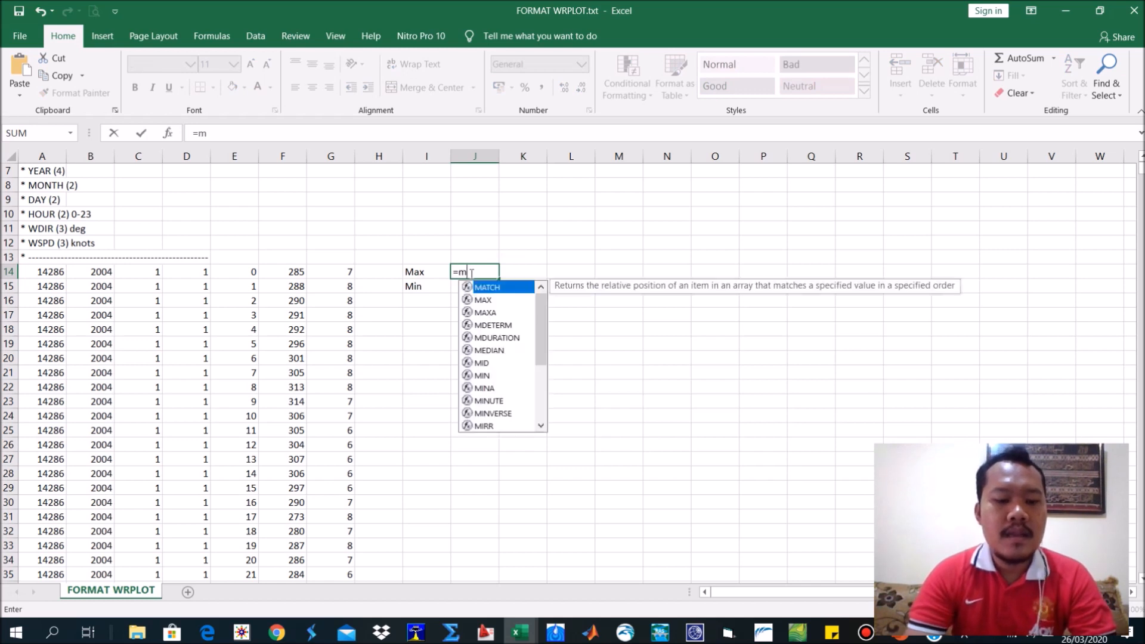
pyautogui.write('ax(')
pyautogui.click(351, 272)
pyautogui.hotkey('ctrl', 'shift', 'Down')
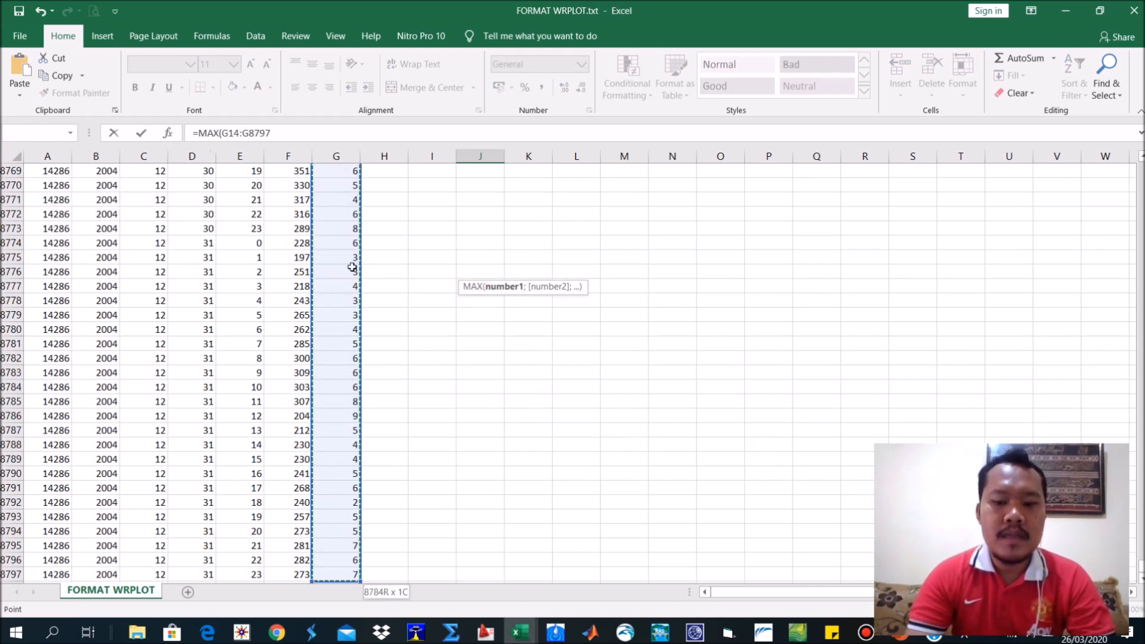
pyautogui.write(')')
pyautogui.press('Return')
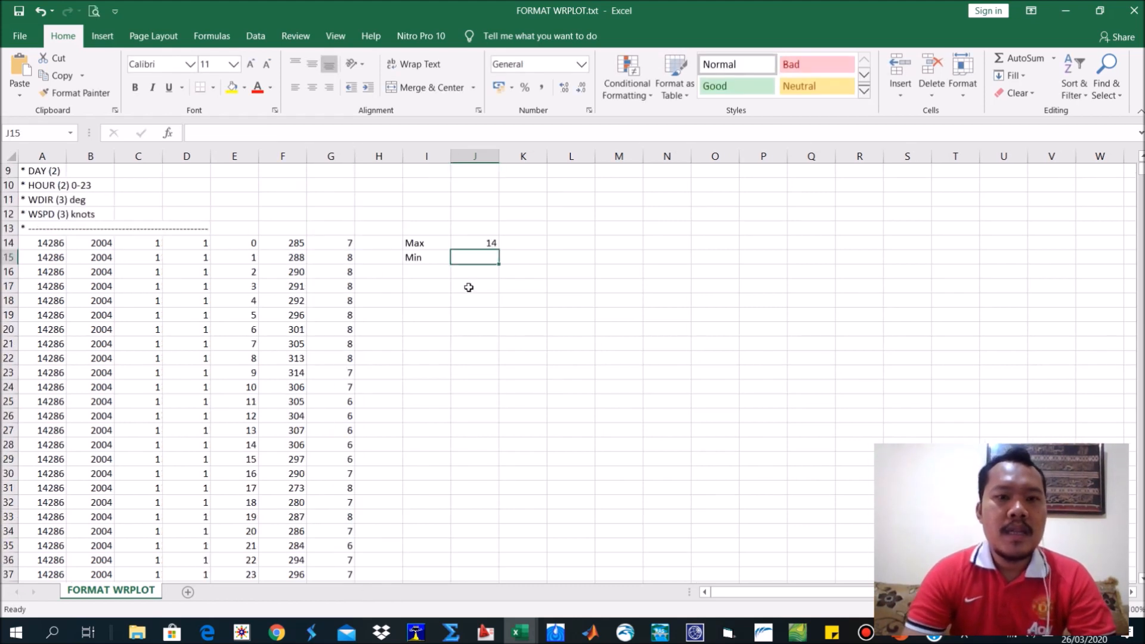
# Calculate the minimum wind speed in J15 with =MIN(G14:G8797).
pyautogui.click(478, 246)
pyautogui.click(478, 256)
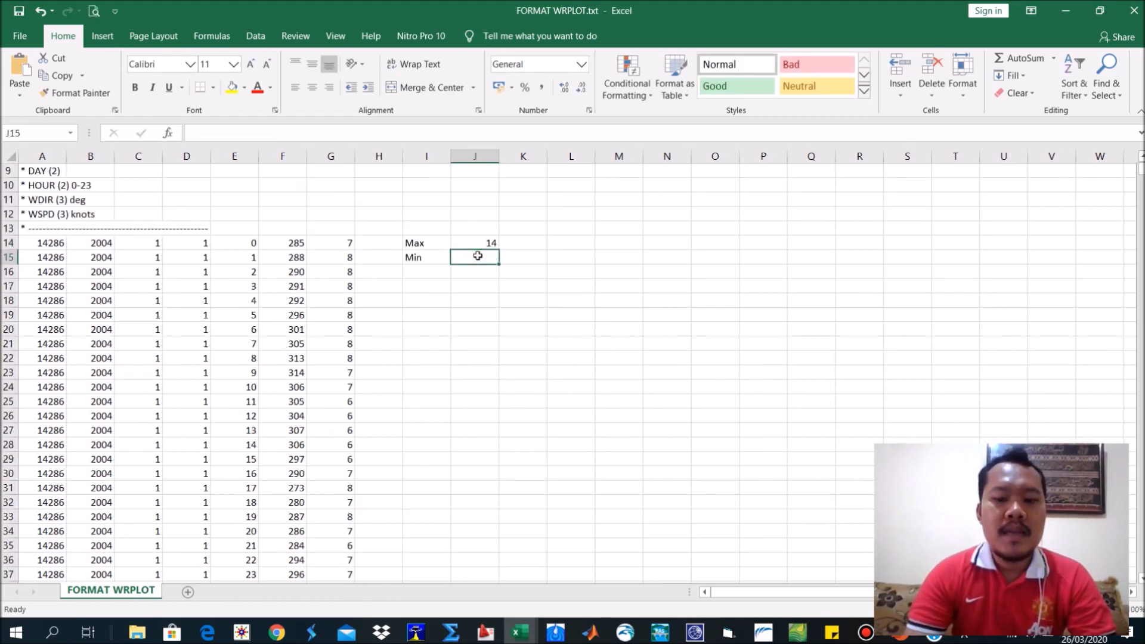
pyautogui.write('=min')
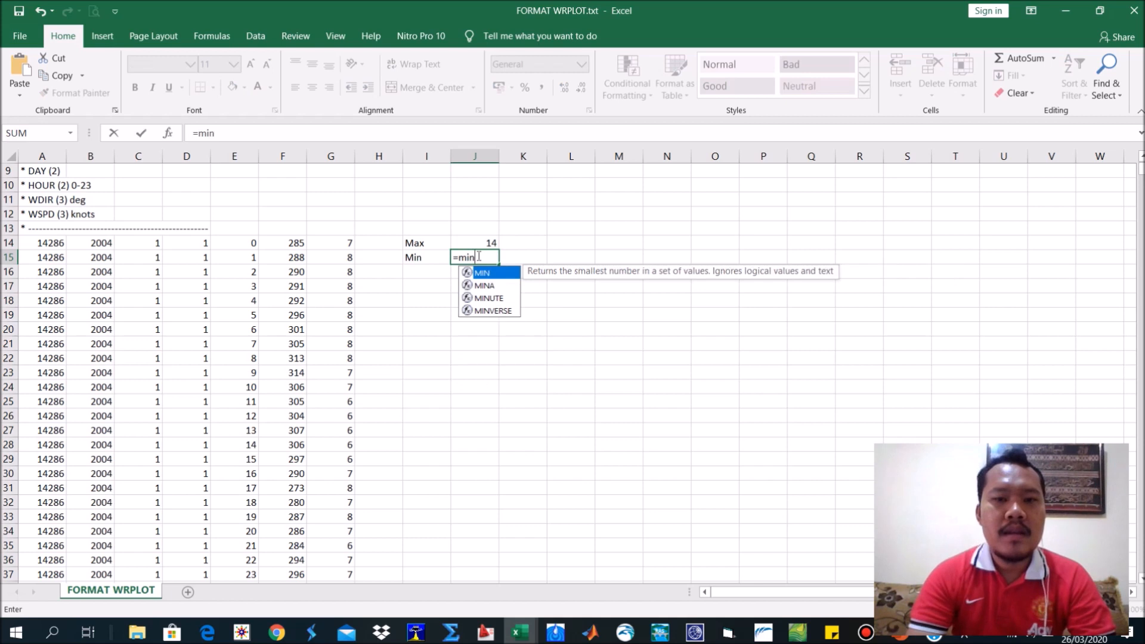
pyautogui.doubleClick(483, 274)
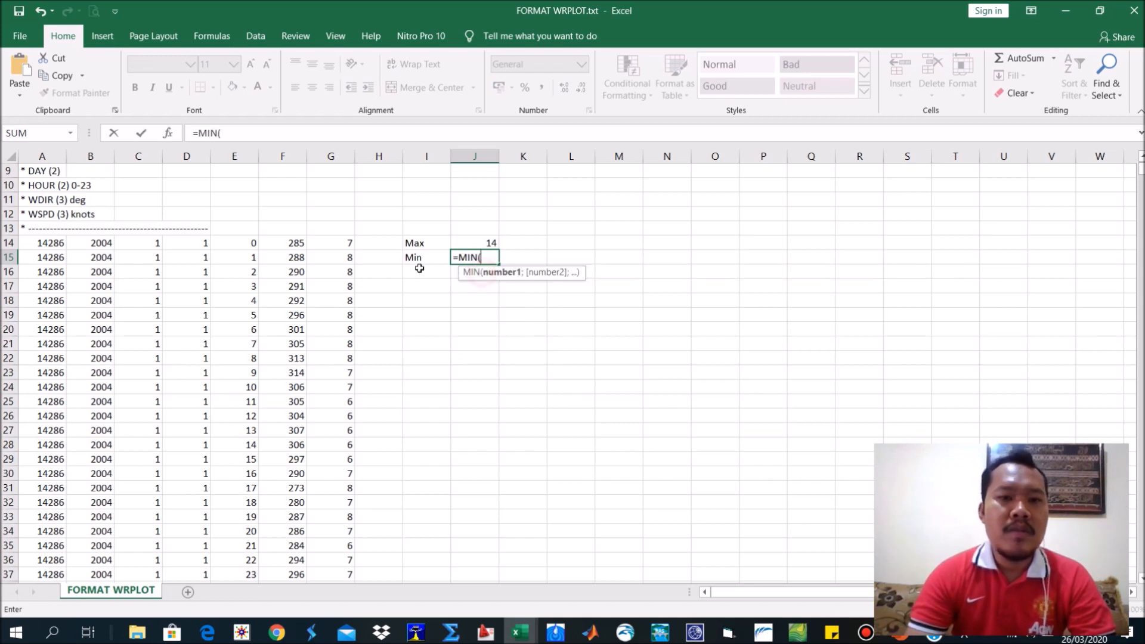
pyautogui.click(325, 244)
pyautogui.hotkey('ctrl', 'shift', 'Down')
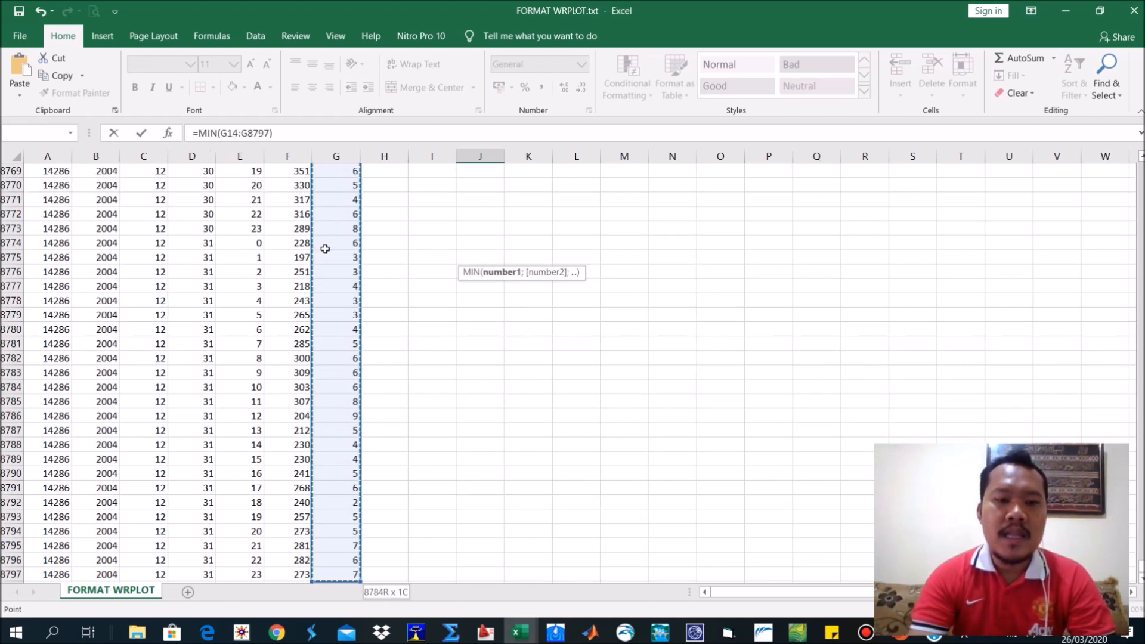
pyautogui.press('Return')
pyautogui.scroll(5, 340, 244)
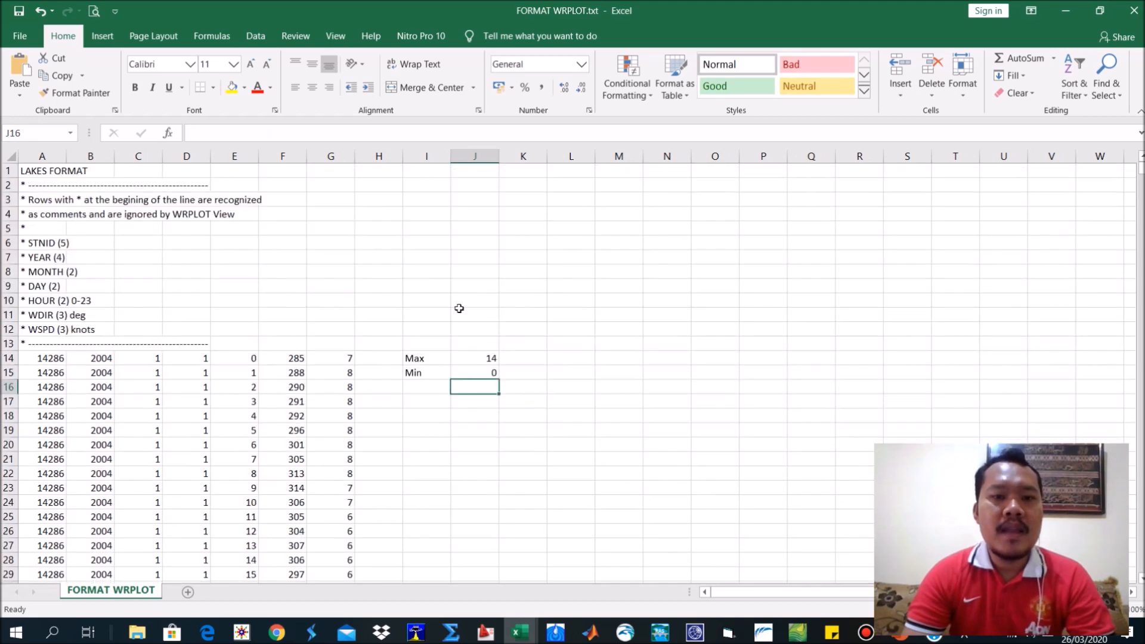
# Calculate the standard deviation of the wind speeds in I16 with =STDEV(G14:G8797).
pyautogui.scroll(-1, 475, 353)
pyautogui.moveTo(470, 309)
pyautogui.mouseDown()
pyautogui.moveTo(486, 341)
pyautogui.moveTo(481, 329)
pyautogui.mouseUp()
pyautogui.click(469, 357)
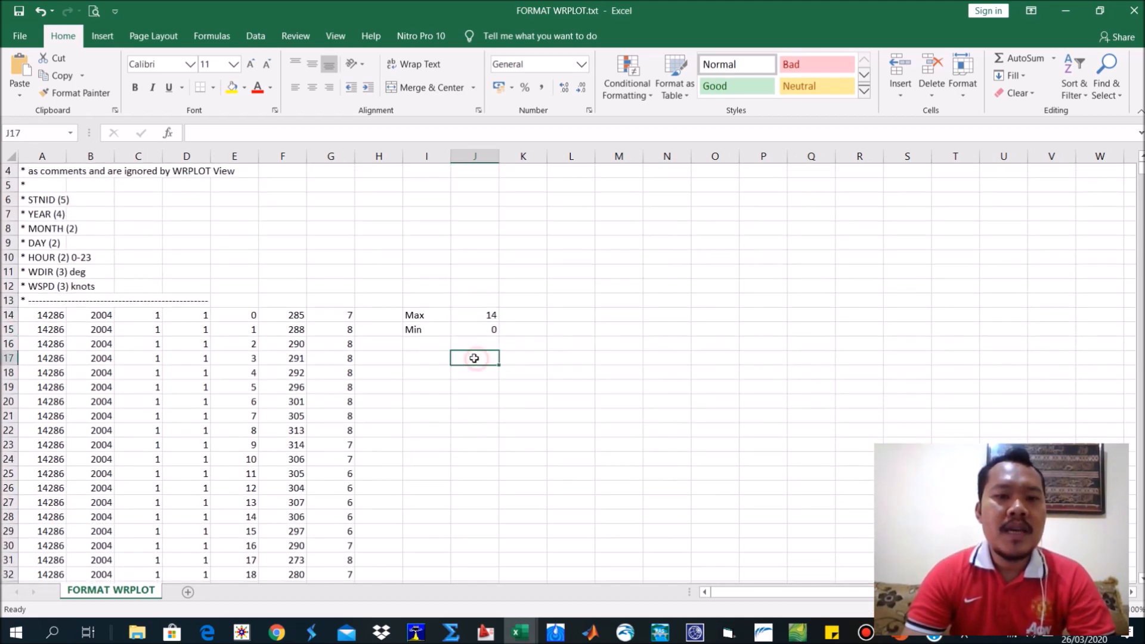
pyautogui.click(435, 345)
pyautogui.write('=s')
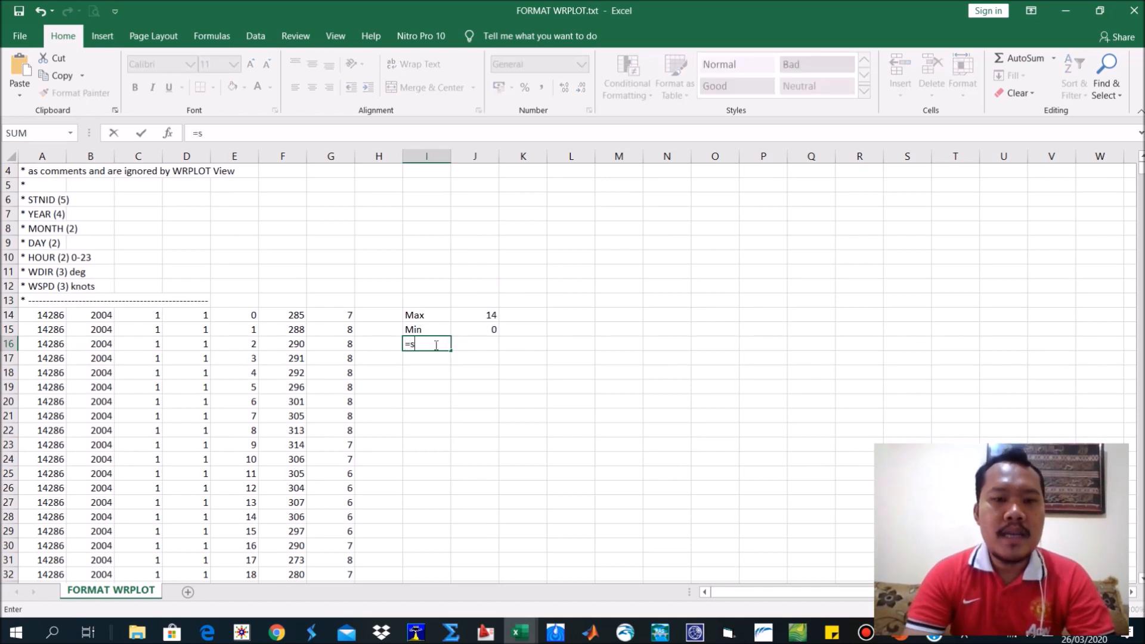
pyautogui.write('ta')
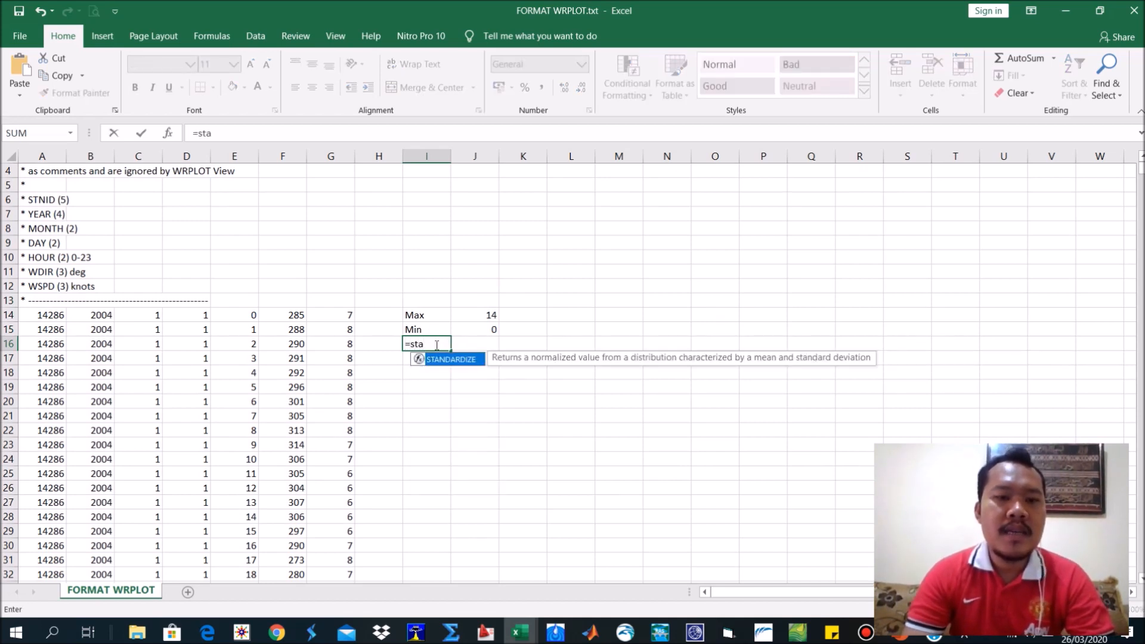
pyautogui.press('BackSpace')
pyautogui.write('de')
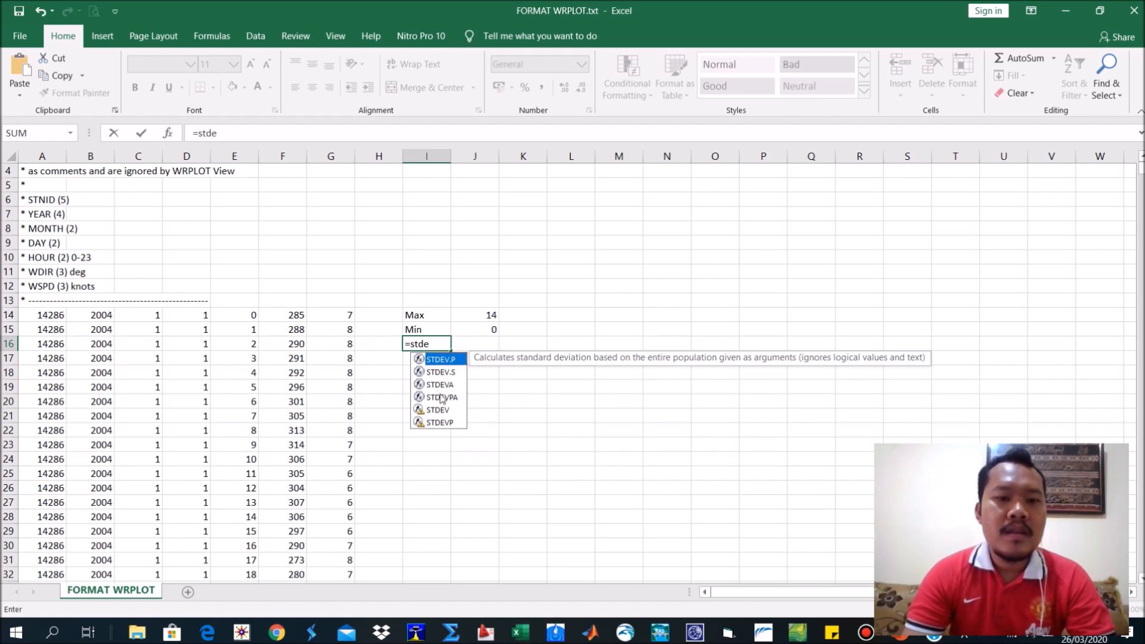
pyautogui.doubleClick(442, 411)
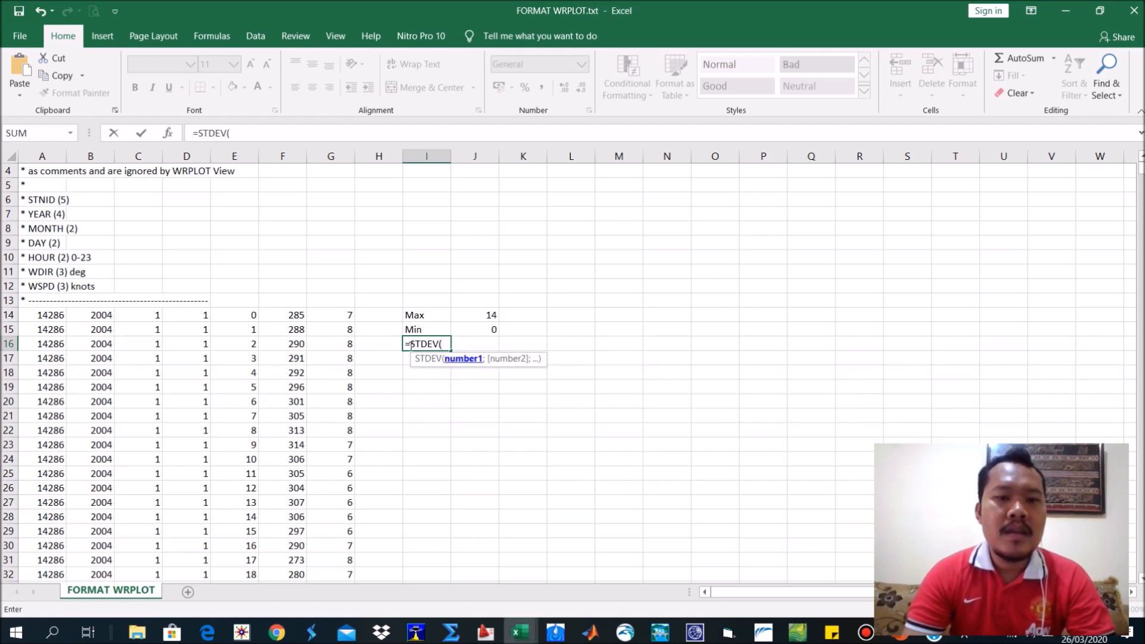
pyautogui.click(327, 317)
pyautogui.hotkey('ctrl', 'shift', 'Down')
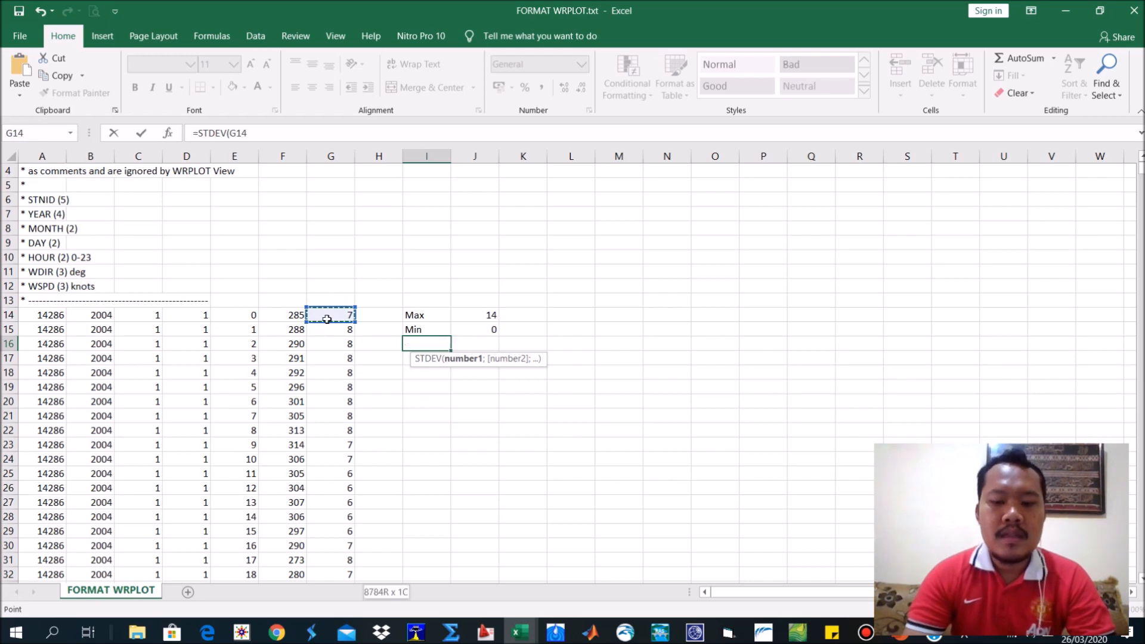
pyautogui.press('Return')
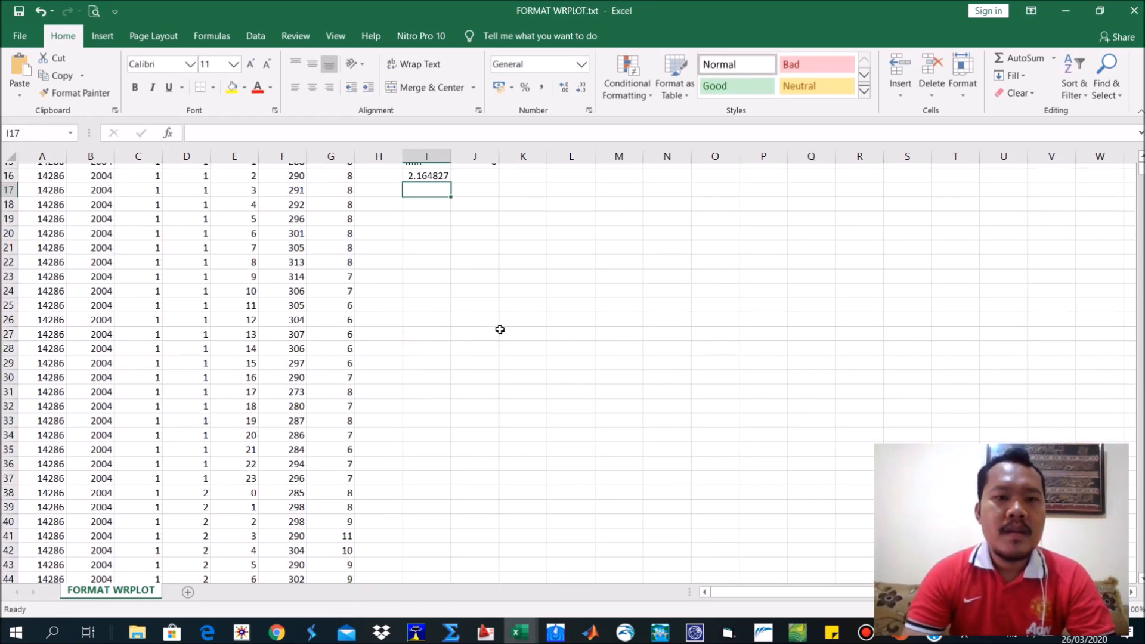
pyautogui.click(439, 284)
pyautogui.click(436, 305)
pyautogui.click(430, 281)
pyautogui.click(431, 345)
pyautogui.click(412, 286)
pyautogui.moveTo(395, 257); pyautogui.dragTo(493, 357)
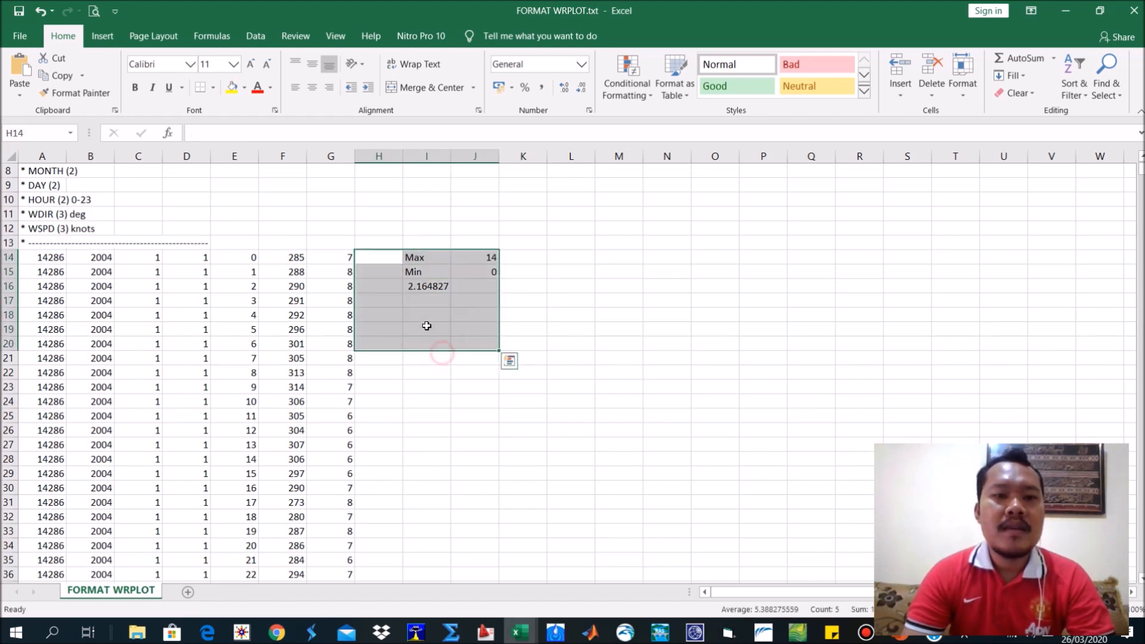
pyautogui.click(423, 302)
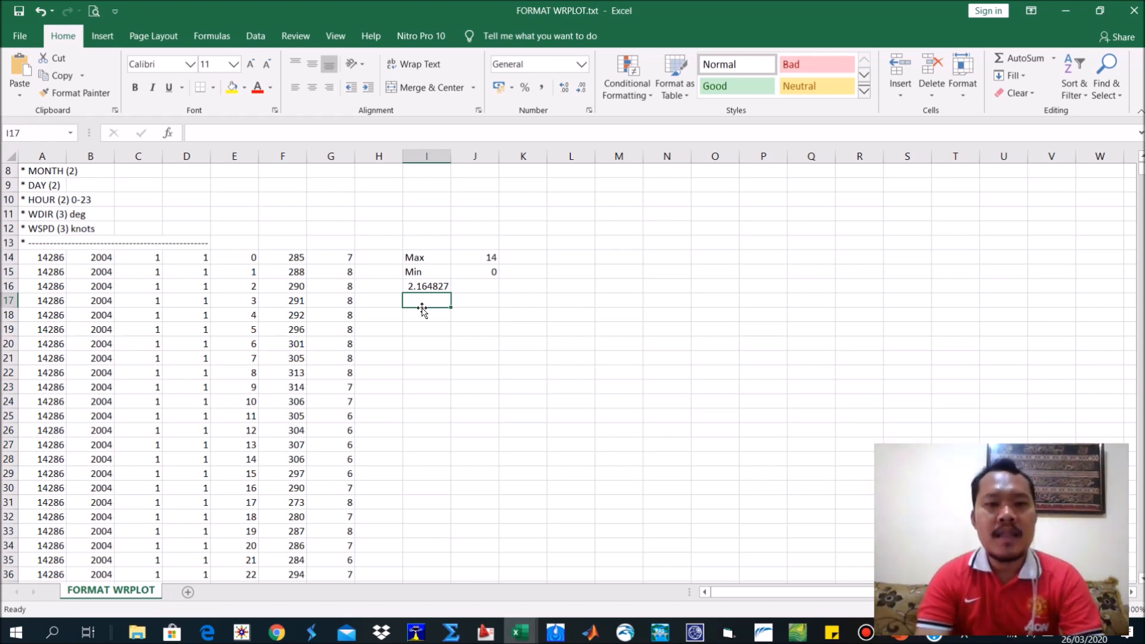
pyautogui.click(513, 319)
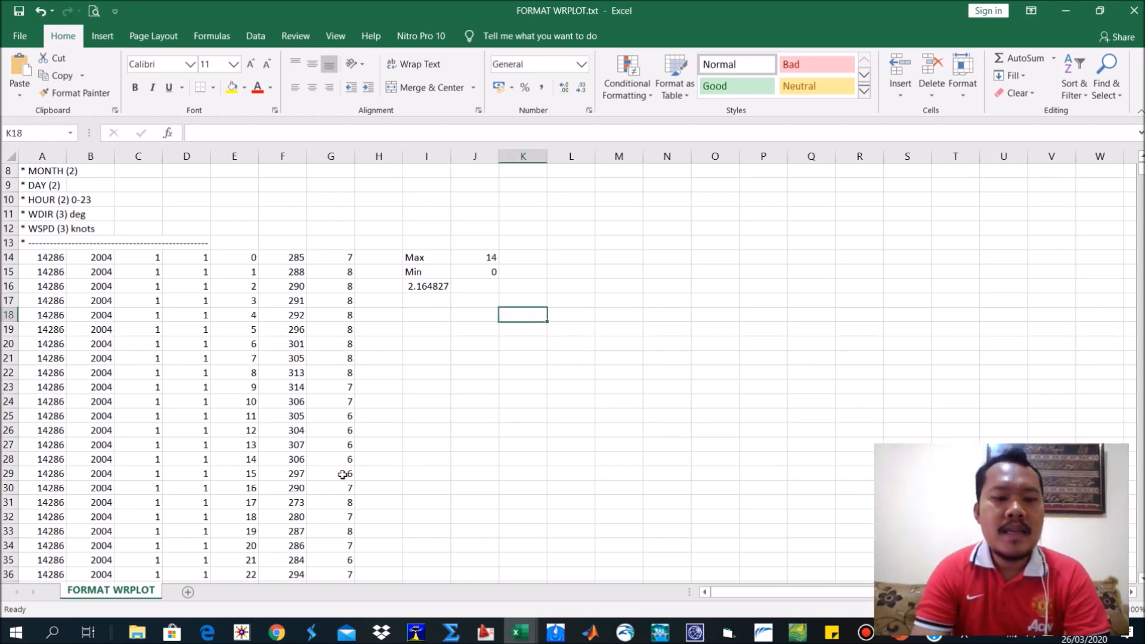
# Switch to WRPLOT View, reopen the Wind Classes dialog and use the default classes in Knots.
pyautogui.click(245, 631)
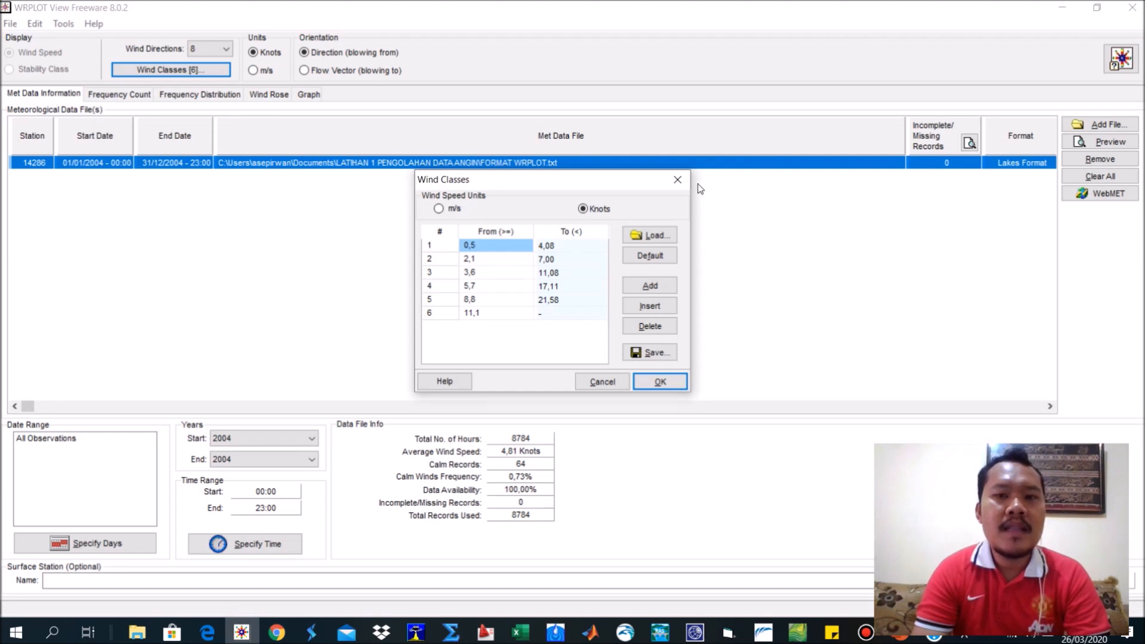
pyautogui.click(678, 182)
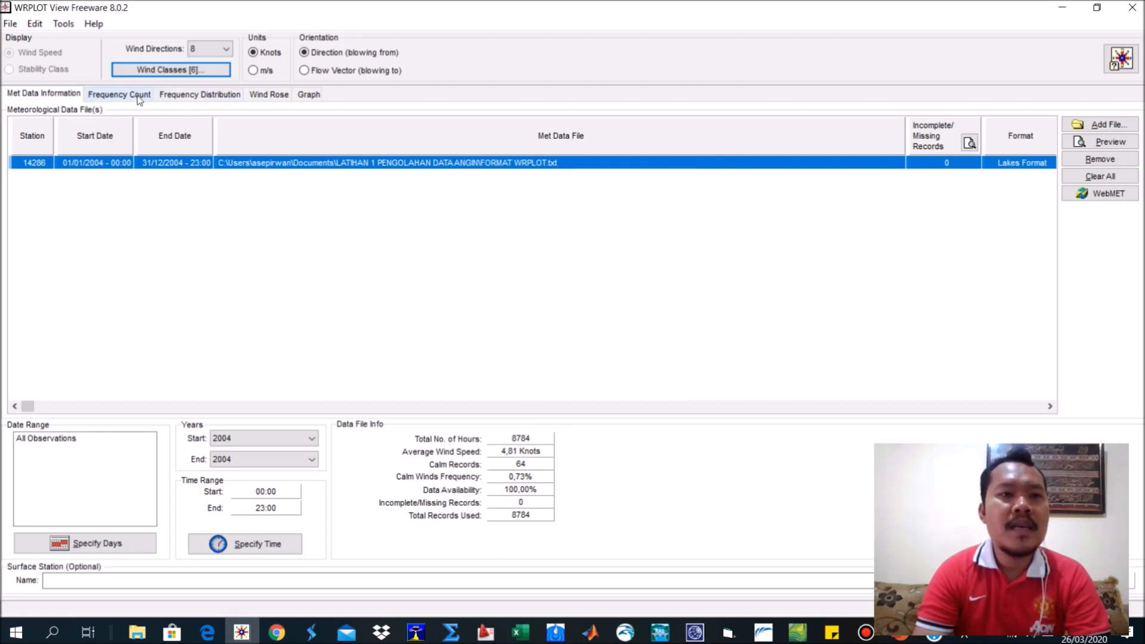
pyautogui.click(148, 71)
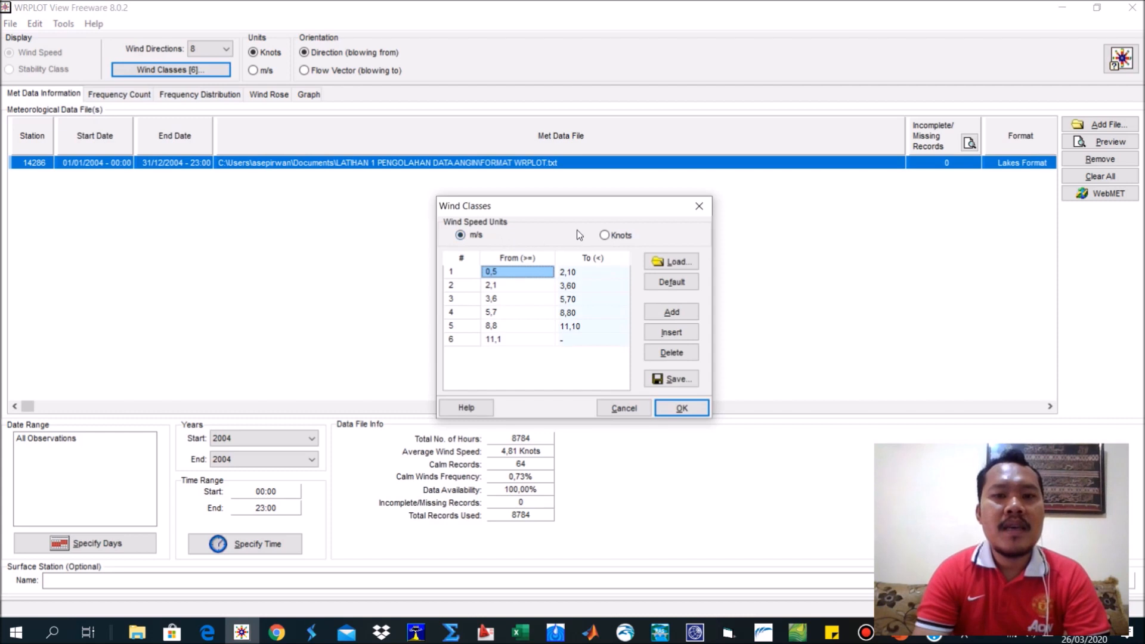
pyautogui.click(627, 238)
pyautogui.click(682, 284)
# Set the lower limit of wind class 1 to 0,000001 knots.
pyautogui.click(500, 281)
pyautogui.click(500, 271)
pyautogui.click(501, 272)
pyautogui.write('0')
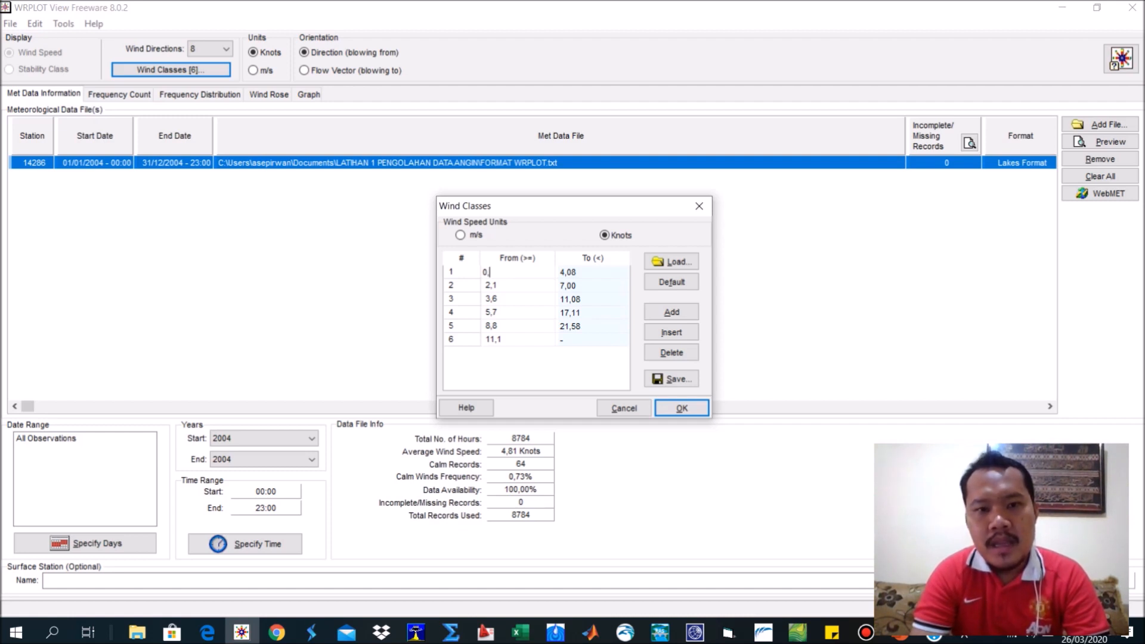
pyautogui.write(',')
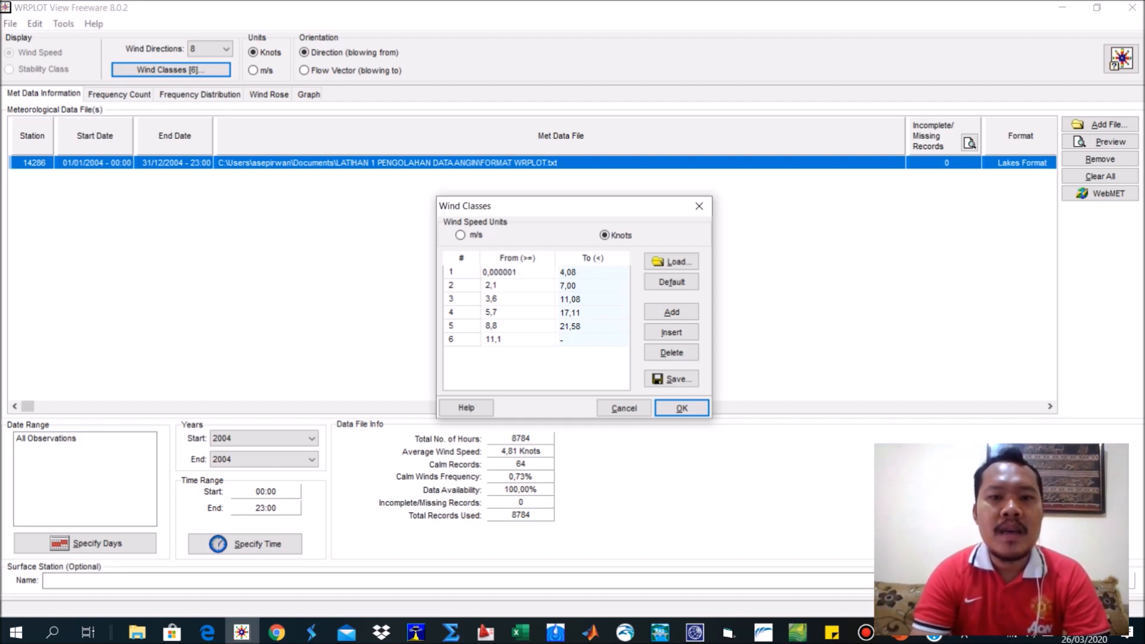
# Set the lower limits of wind classes 2 and 3 to 2 and 4 knots and check the entries.
pyautogui.click(513, 286)
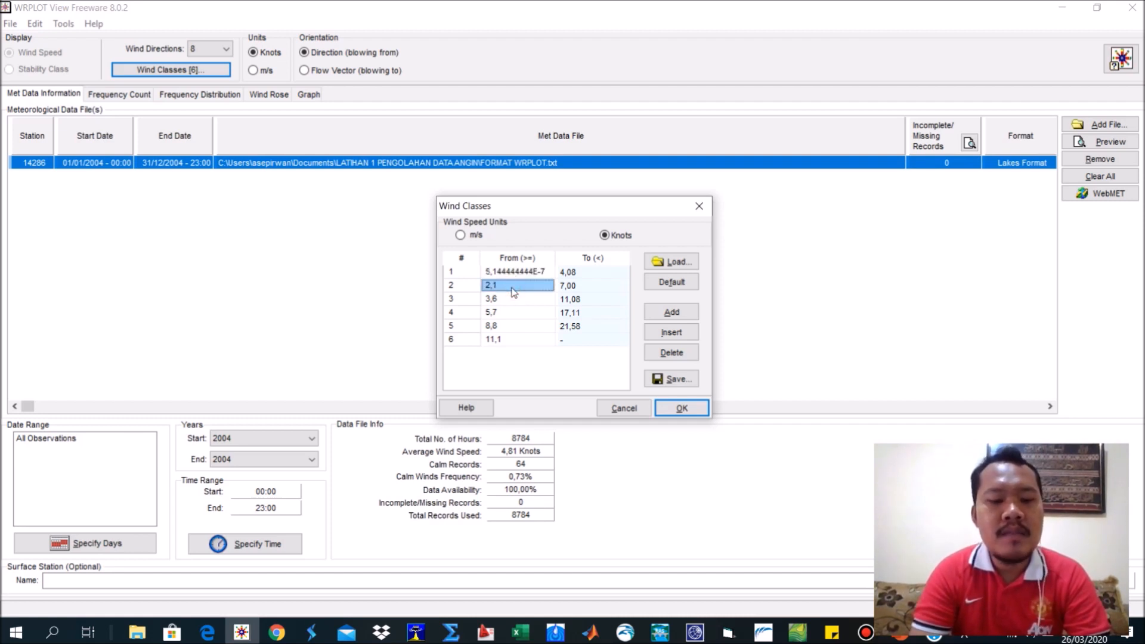
pyautogui.write('2')
pyautogui.click(510, 300)
pyautogui.write('4')
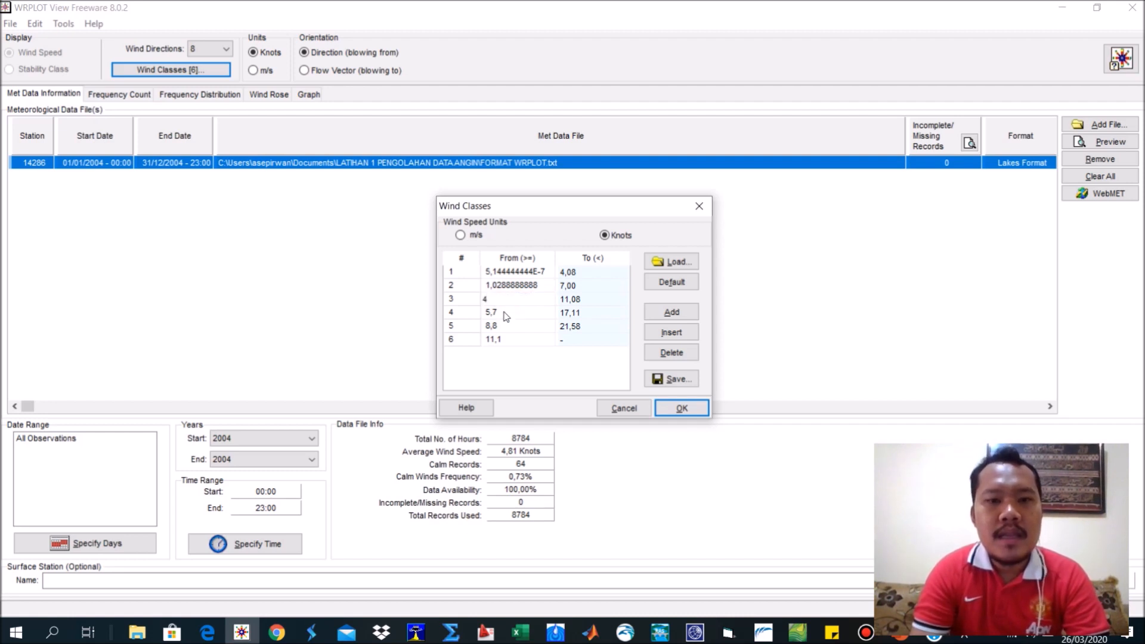
pyautogui.click(506, 314)
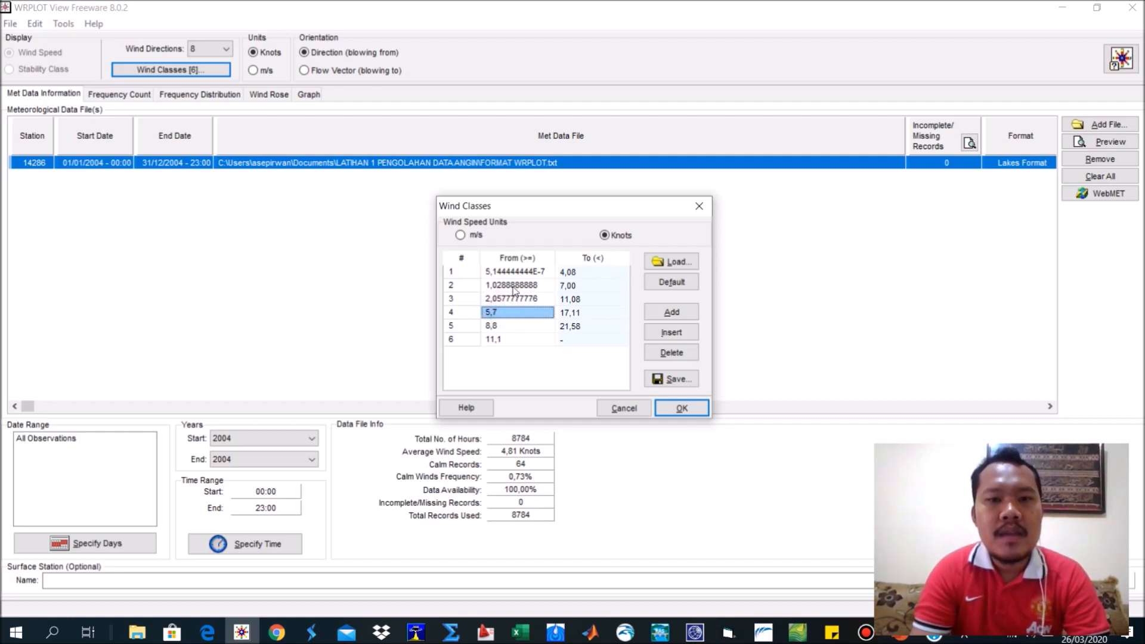
pyautogui.click(516, 288)
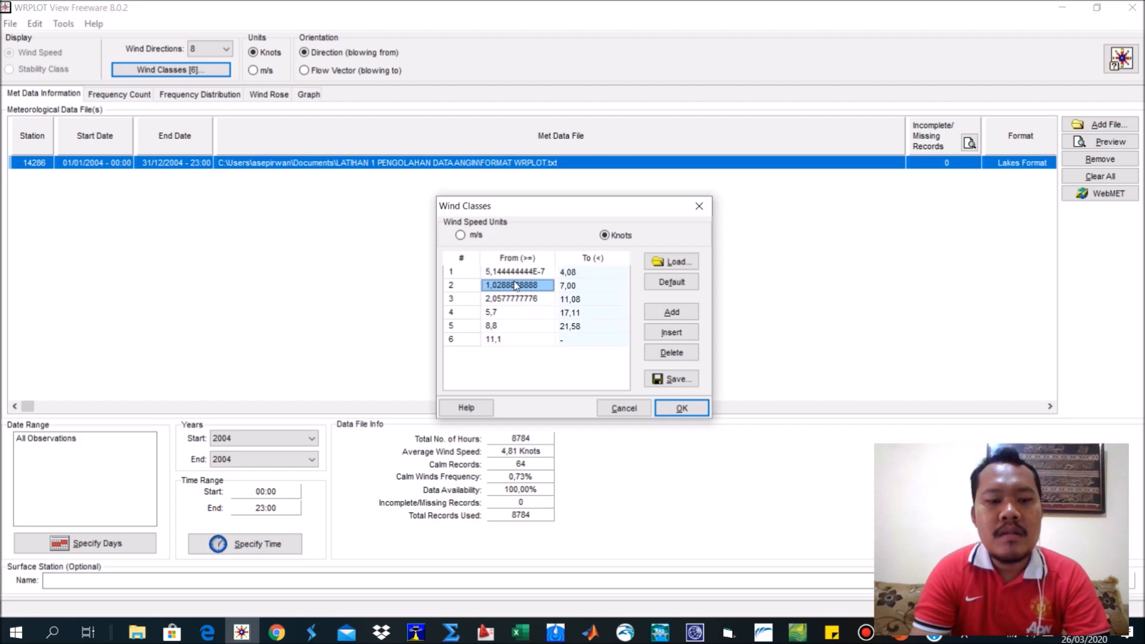
pyautogui.click(514, 298)
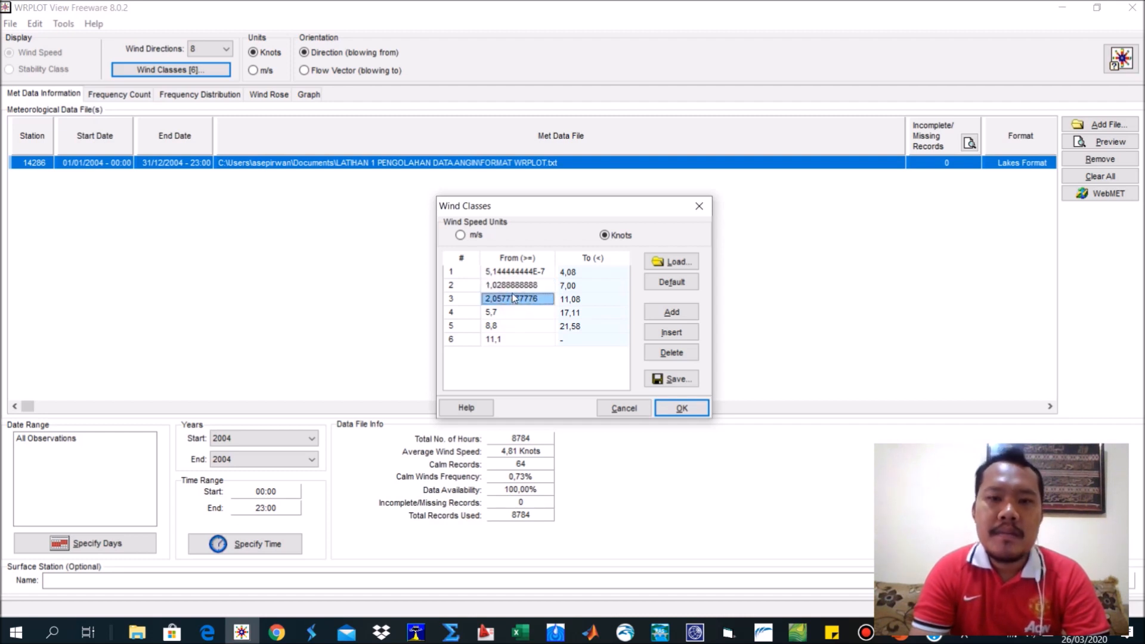
# Restore the default wind classes and set the lower limit of class 1 to 0,0001 knots.
pyautogui.click(672, 281)
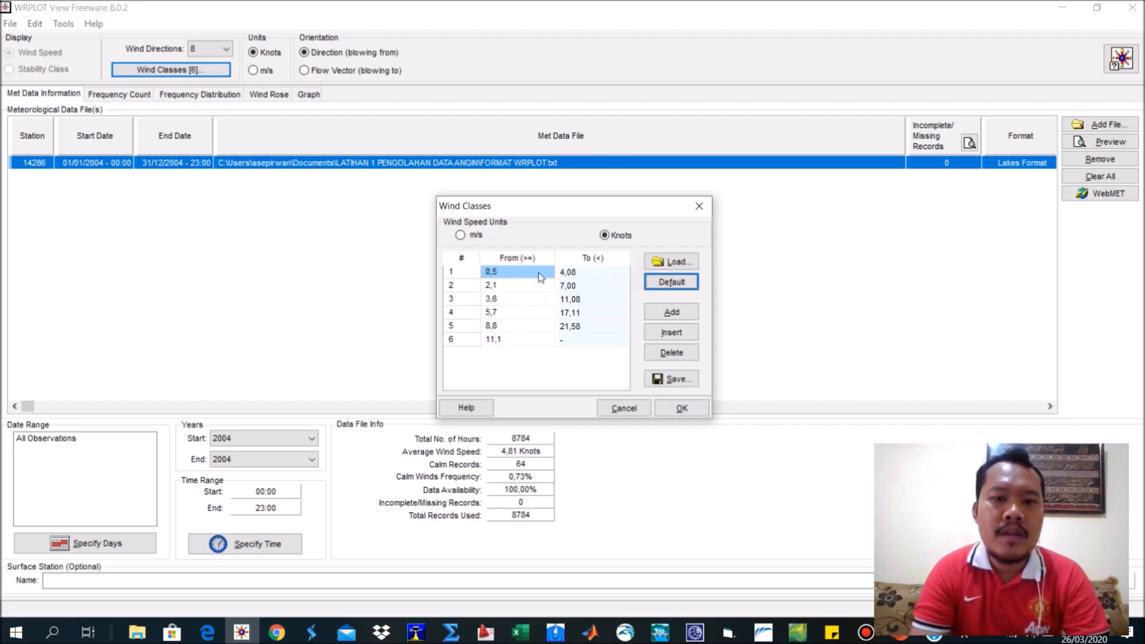
pyautogui.click(507, 299)
pyautogui.click(507, 273)
pyautogui.write('0001')
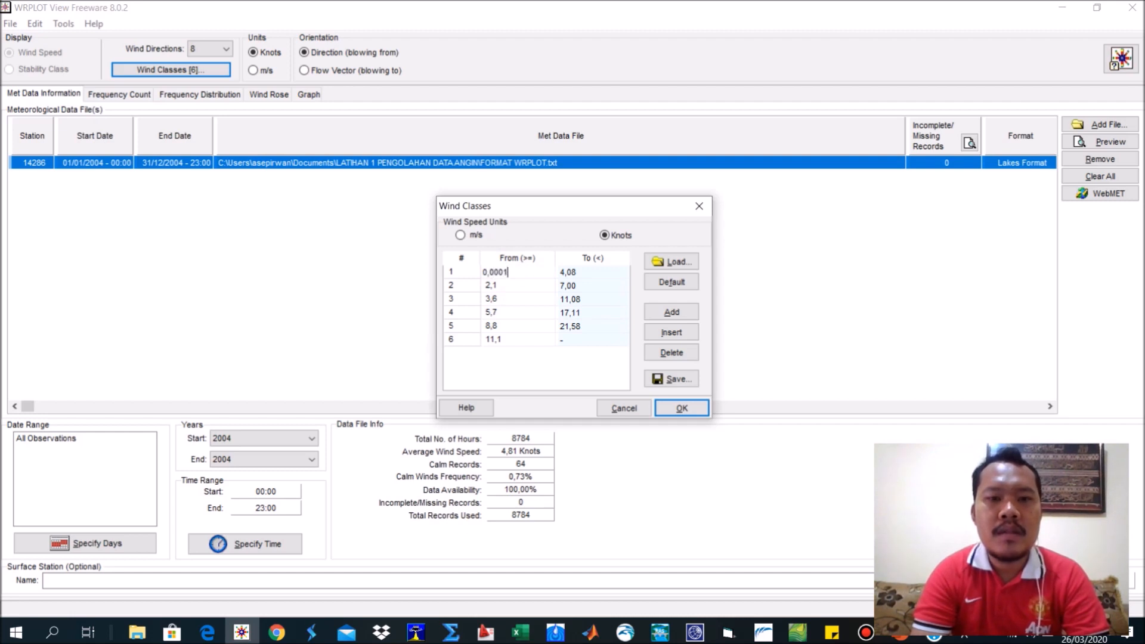
pyautogui.click(509, 287)
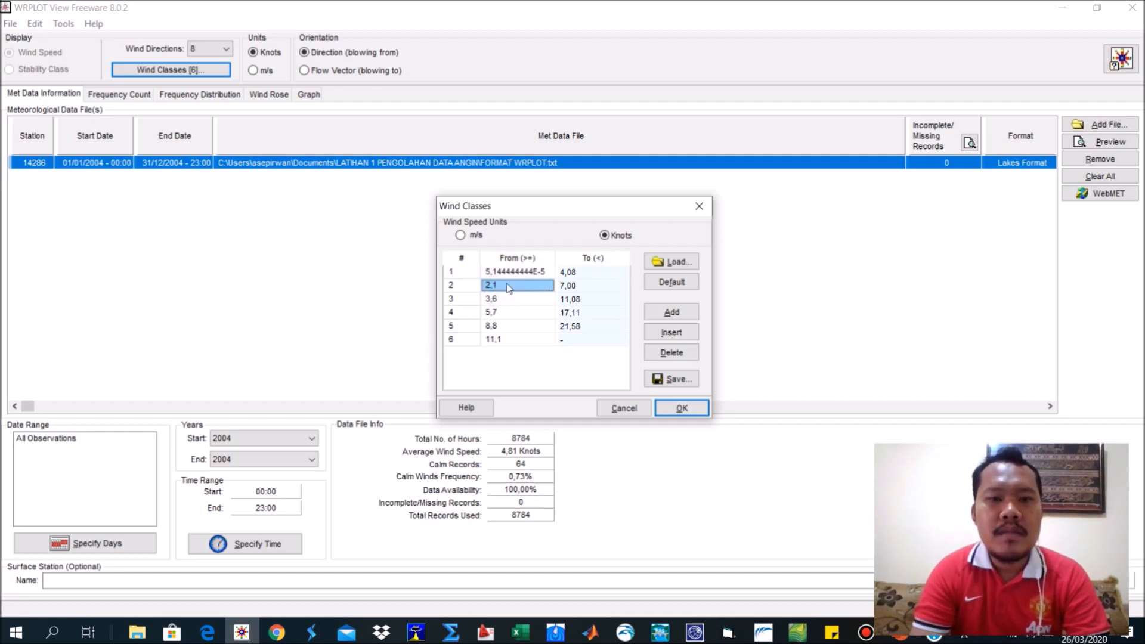
pyautogui.click(516, 272)
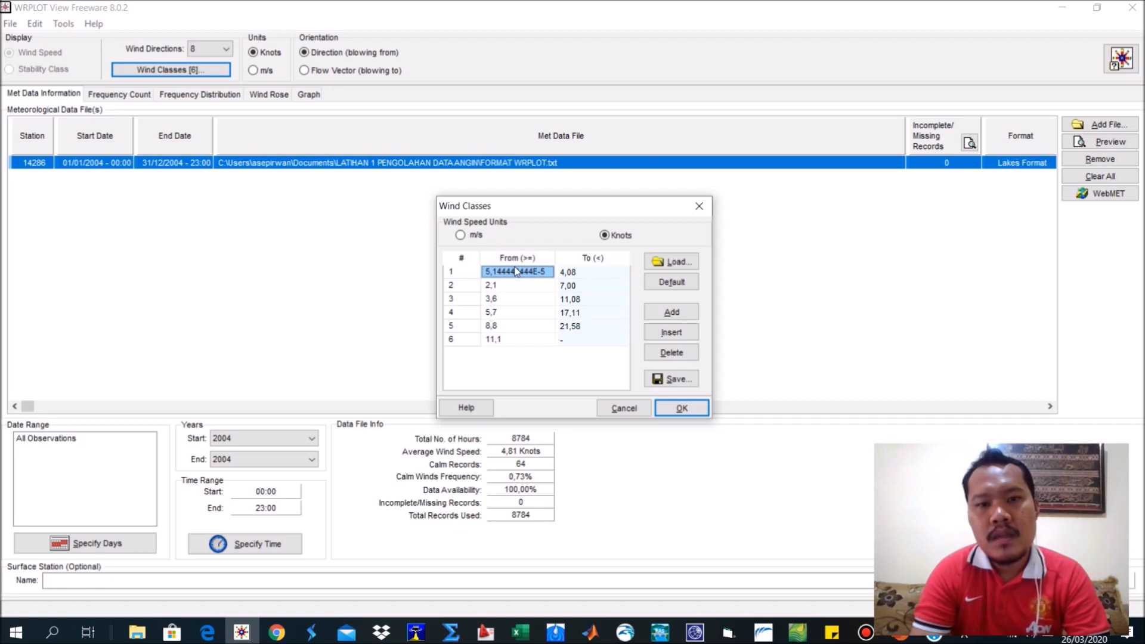
# Set the lower limits of wind classes 2, 3 and 4 to 2,0, 4 and 6 knots.
pyautogui.click(513, 284)
pyautogui.write('2')
pyautogui.click(514, 301)
pyautogui.click(512, 288)
pyautogui.write('2,0')
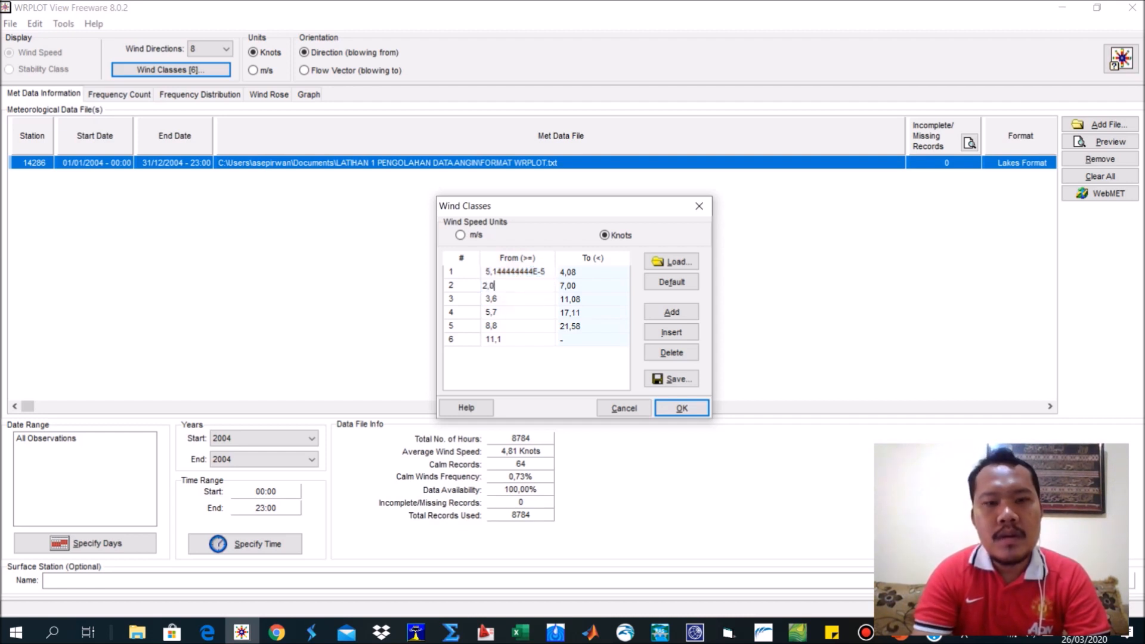
pyautogui.click(498, 300)
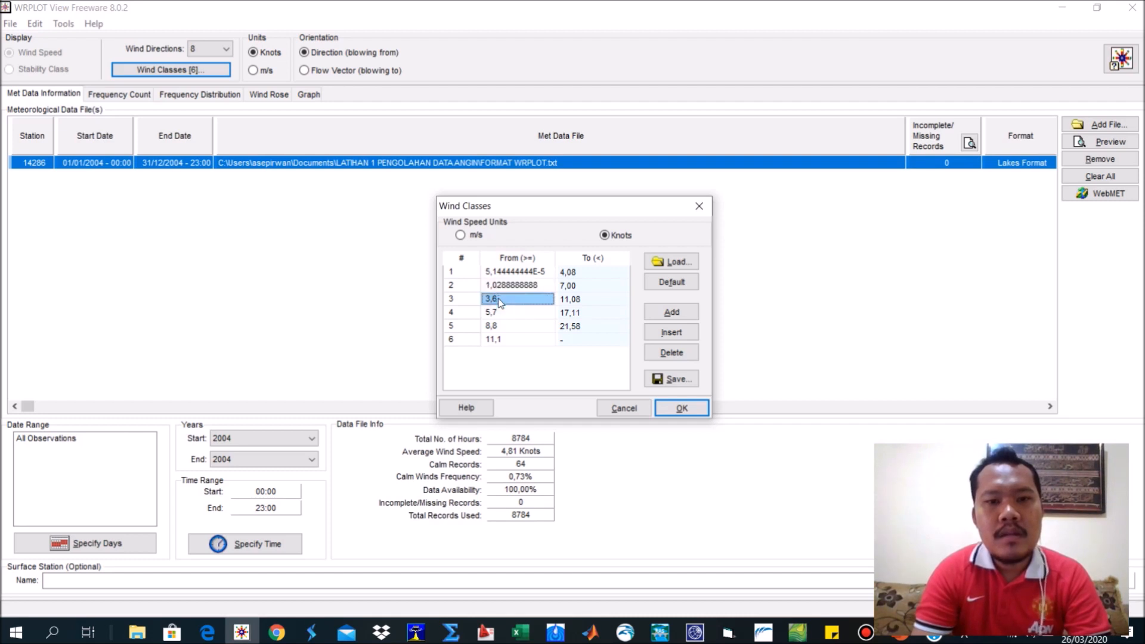
pyautogui.write('4')
pyautogui.click(510, 314)
pyautogui.write('6')
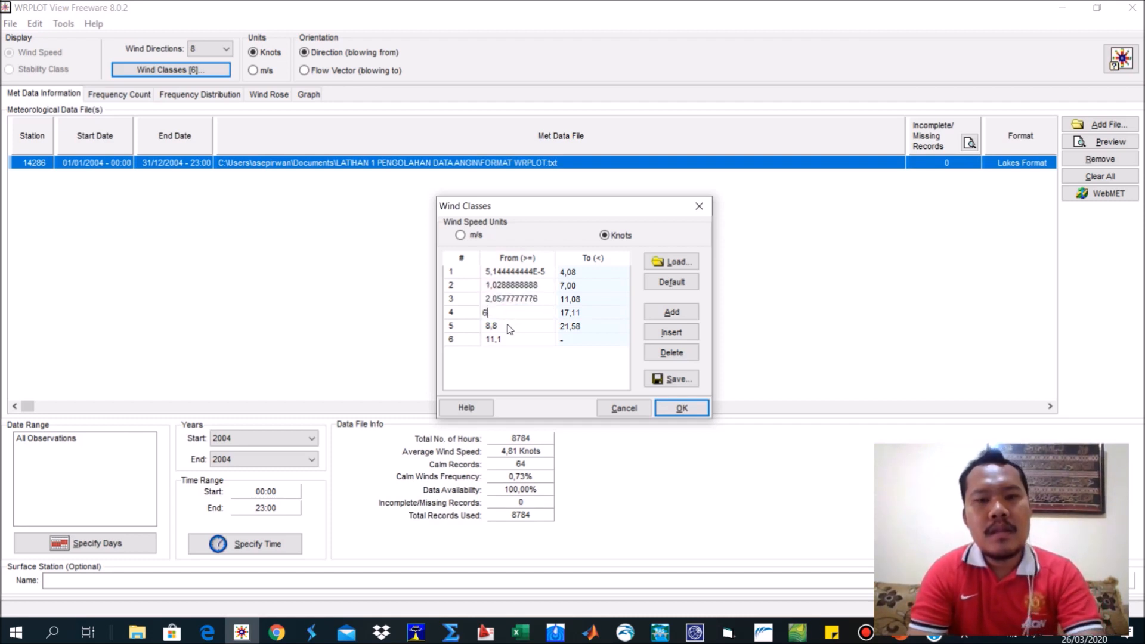
# Set the lower limits of wind classes 5 and 6 to 8 and 10, and apply the wind classes.
pyautogui.click(509, 325)
pyautogui.write('8')
pyautogui.click(509, 337)
pyautogui.write('1')
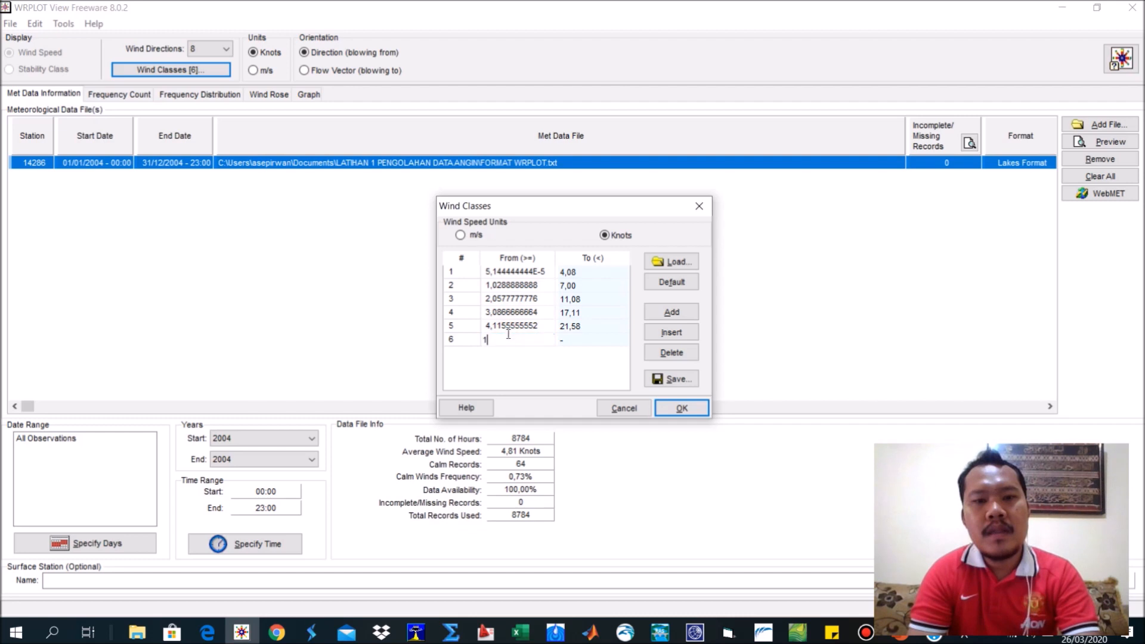
pyautogui.write('0')
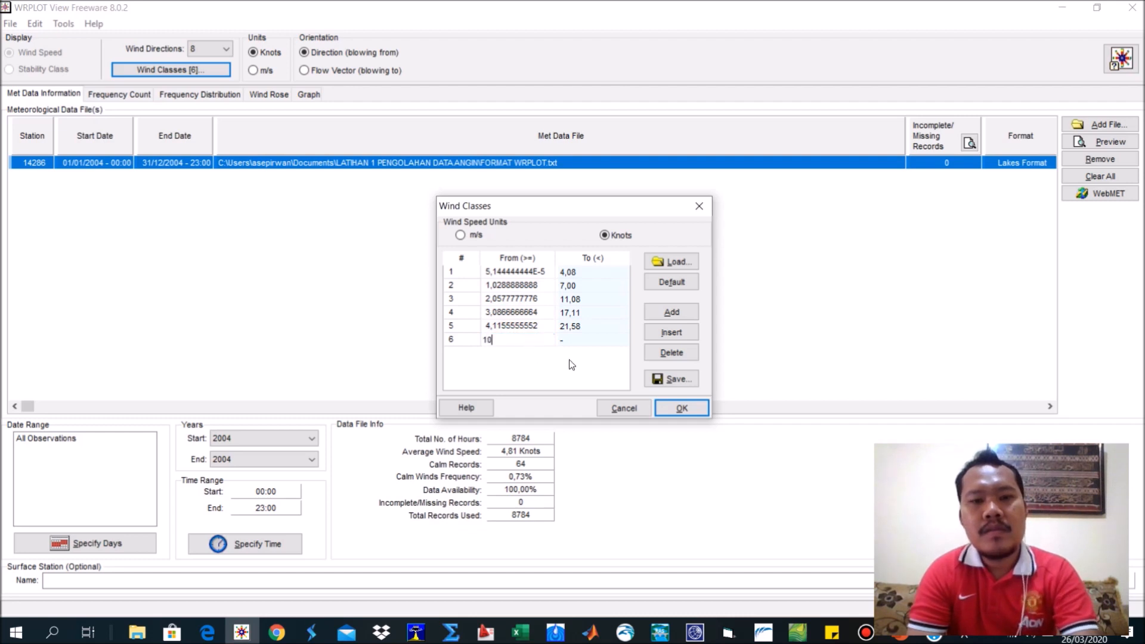
pyautogui.click(682, 408)
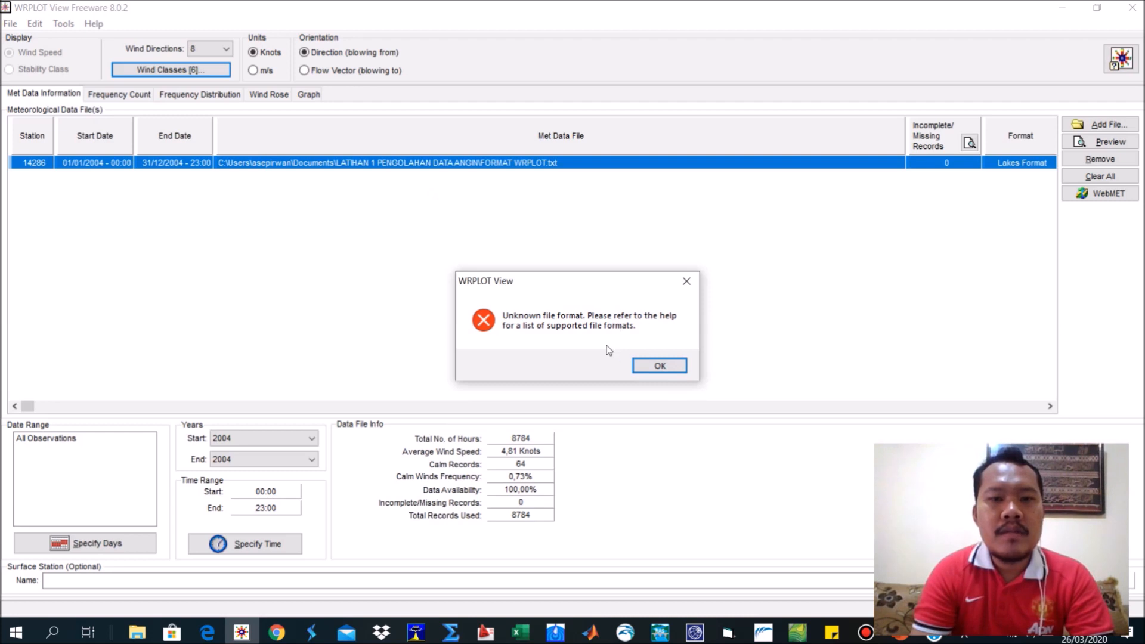
pyautogui.click(659, 365)
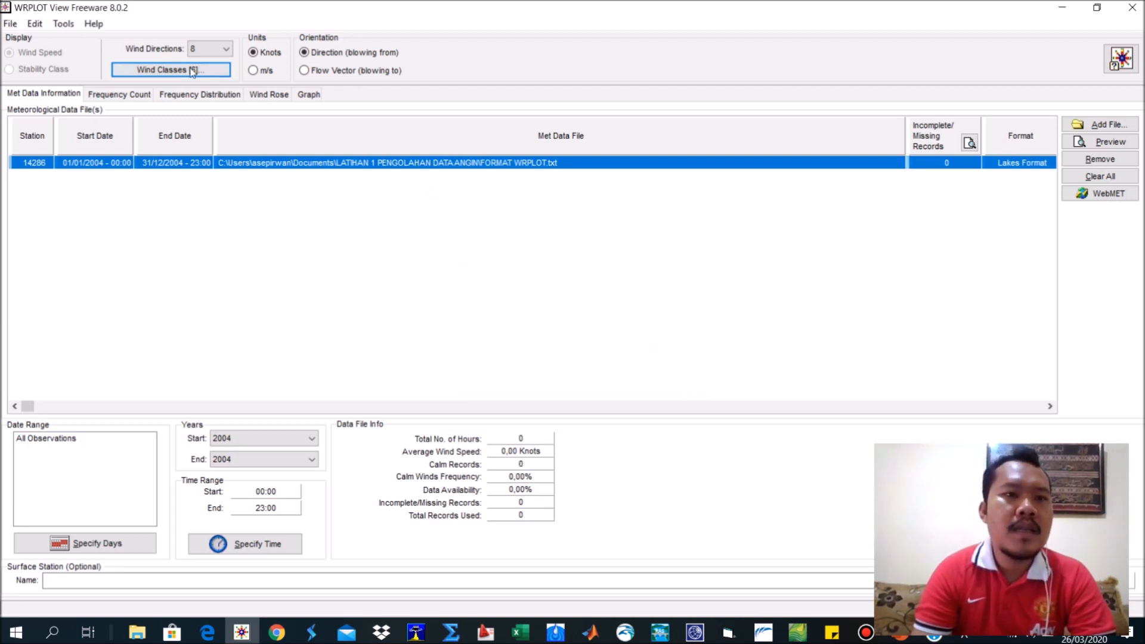
# Reopen the wind classes, switch their units to Knots and try to apply them again.
pyautogui.click(170, 70)
pyautogui.click(523, 298)
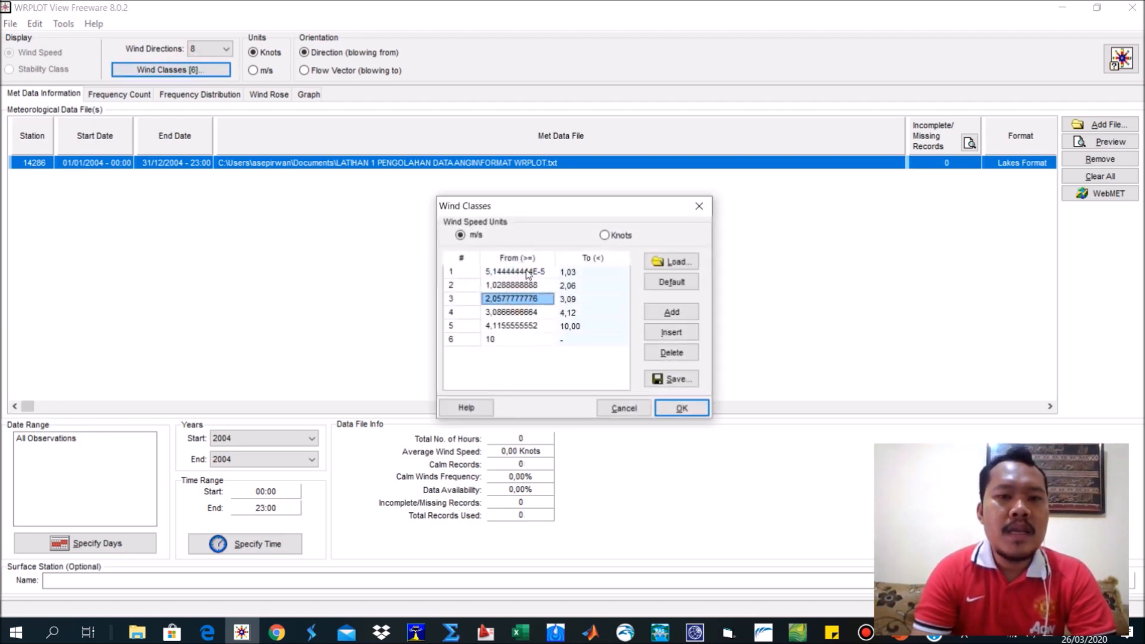
pyautogui.click(526, 272)
pyautogui.click(616, 236)
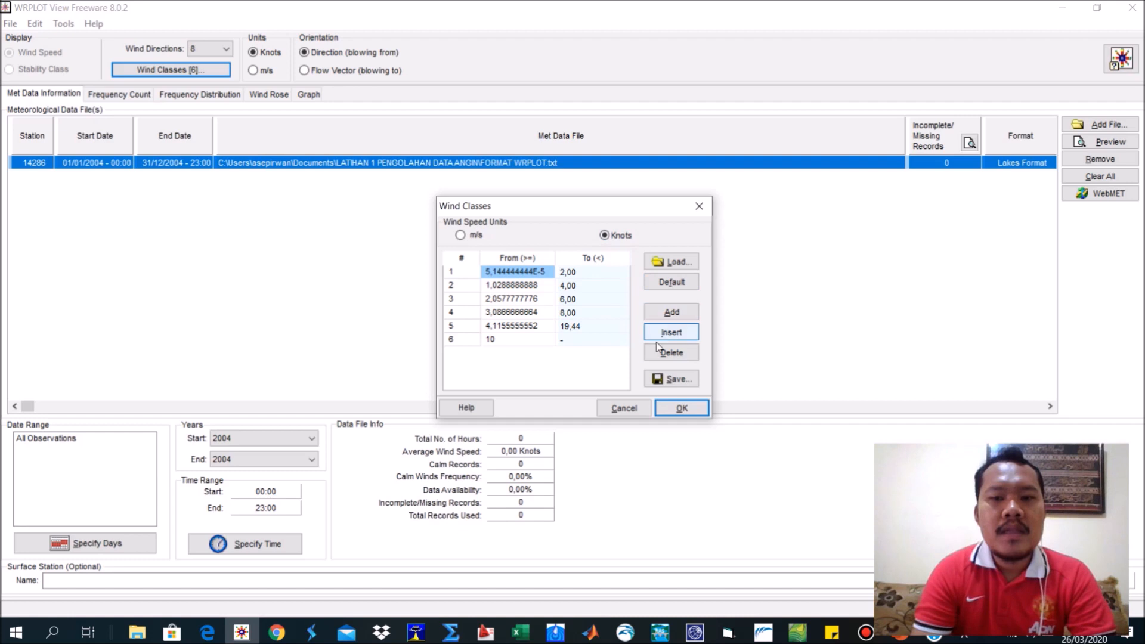
pyautogui.click(690, 413)
pyautogui.click(661, 363)
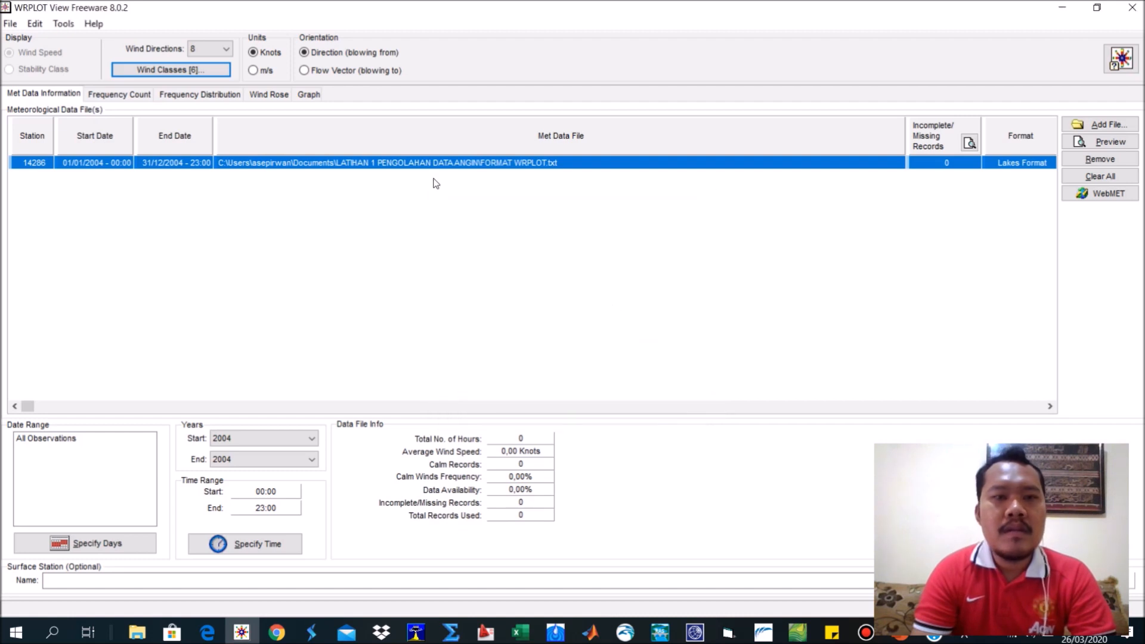
# Restore the default wind classes and set the lower limit of class 1 to 0,0001 m/s.
pyautogui.click(201, 71)
pyautogui.click(657, 291)
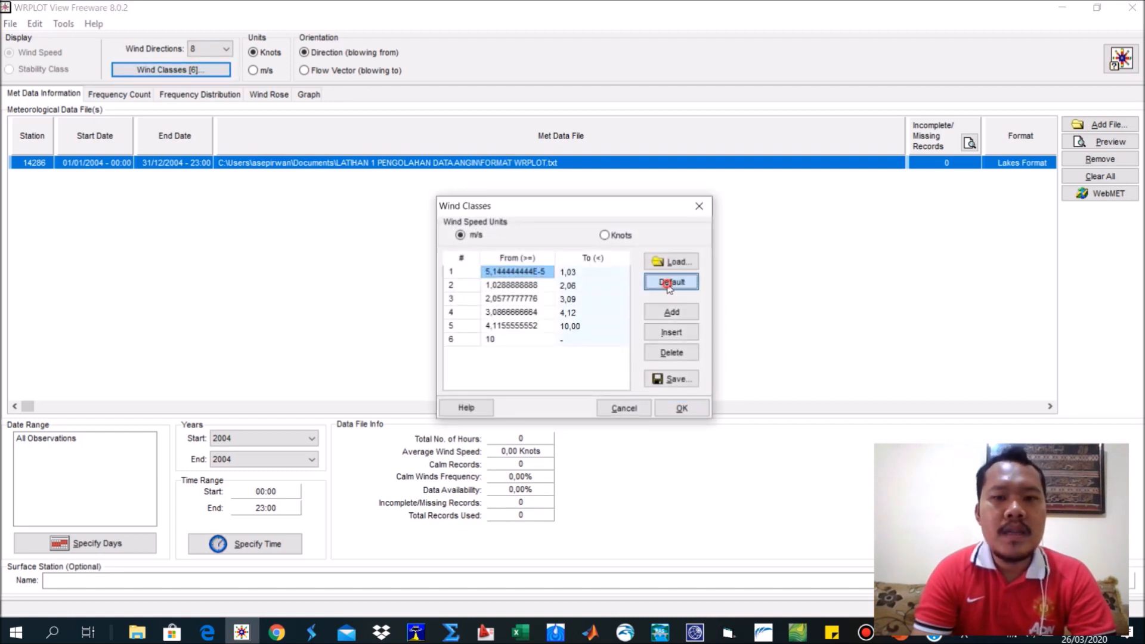
pyautogui.click(511, 277)
pyautogui.write('0,')
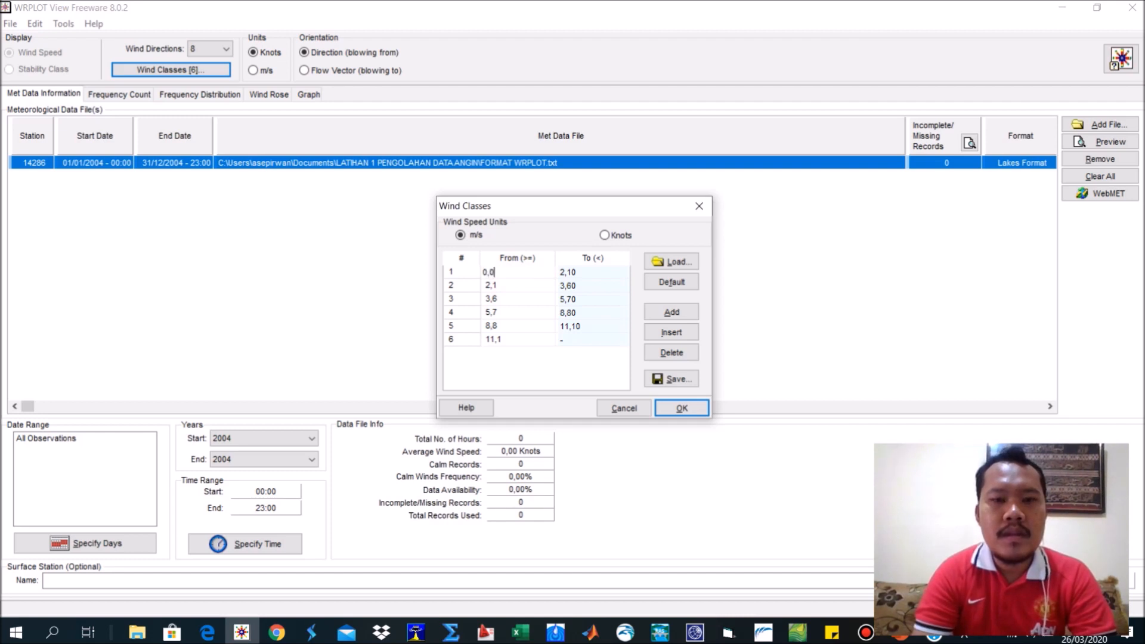
pyautogui.write('0001')
# Set the lower limits of wind classes 2, 3 and 4 to 2, 4 and 6 m/s.
pyautogui.click(546, 285)
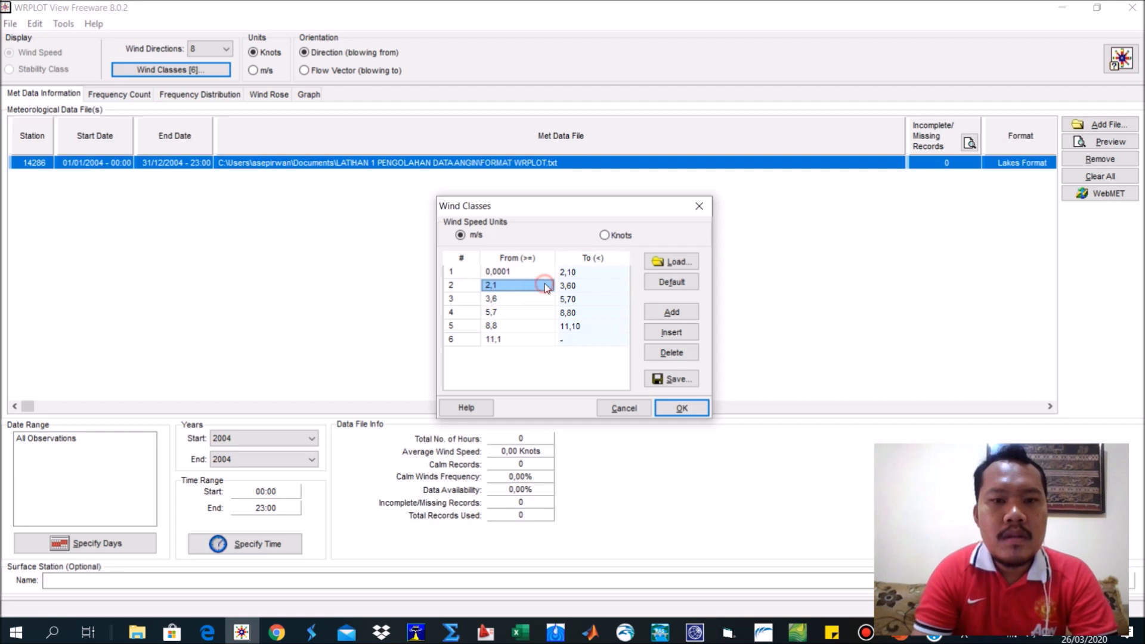
pyautogui.write('2')
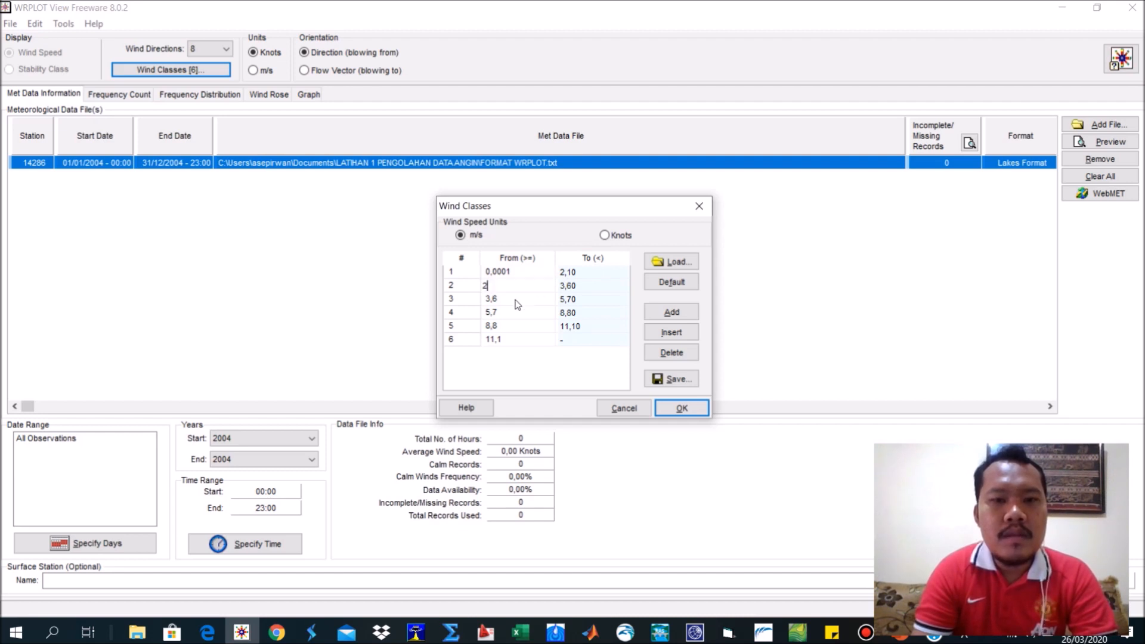
pyautogui.click(511, 301)
pyautogui.write('4')
pyautogui.click(515, 313)
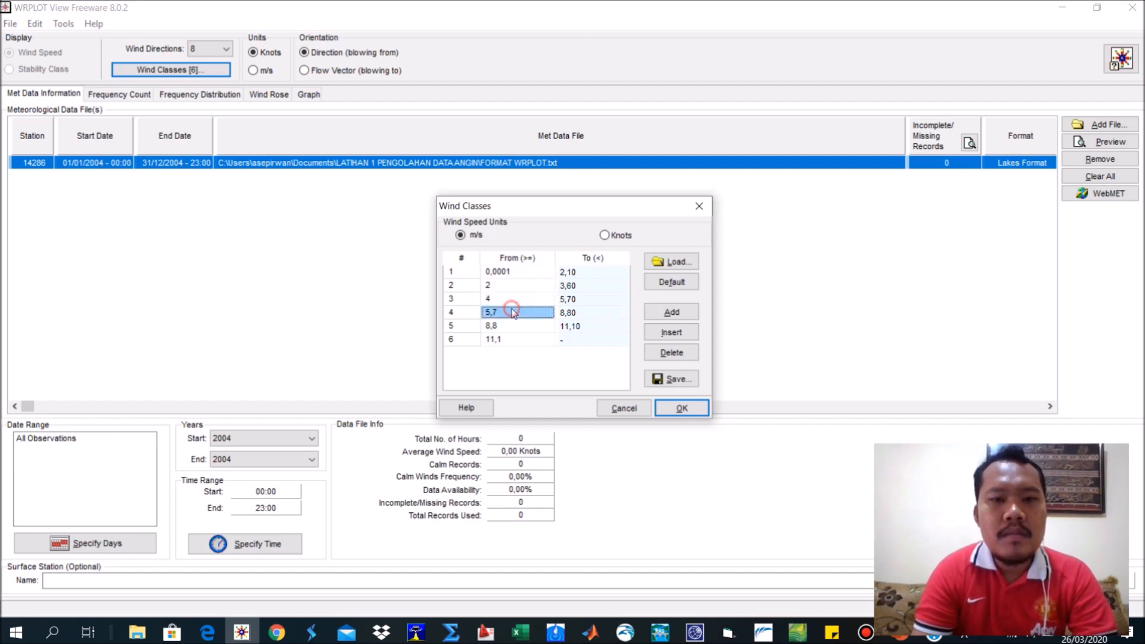
pyautogui.write('6')
# Set the lower limits of wind classes 5 and 6 to 8 and 10 m/s, and apply the wind classes.
pyautogui.click(522, 325)
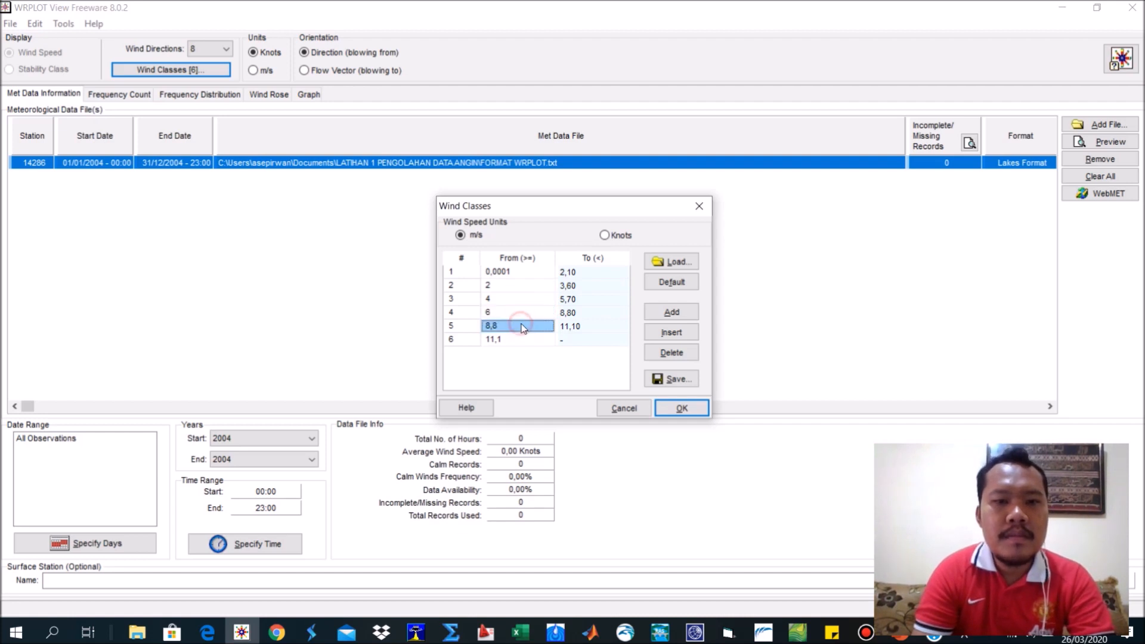
pyautogui.write('8')
pyautogui.click(523, 340)
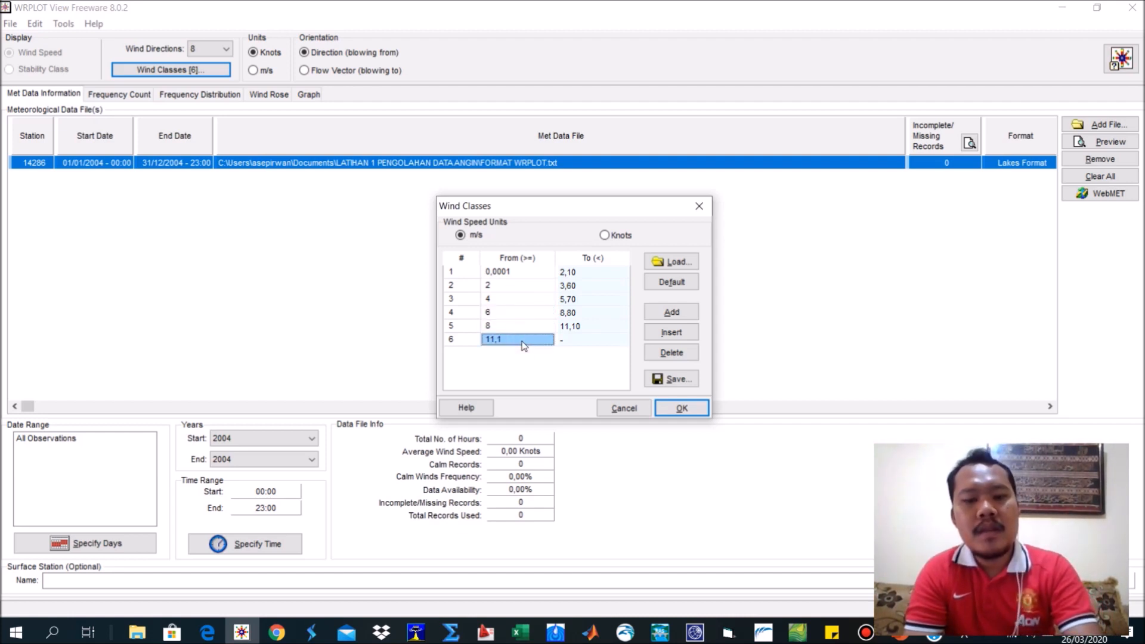
pyautogui.press('Tab')
pyautogui.click(522, 338)
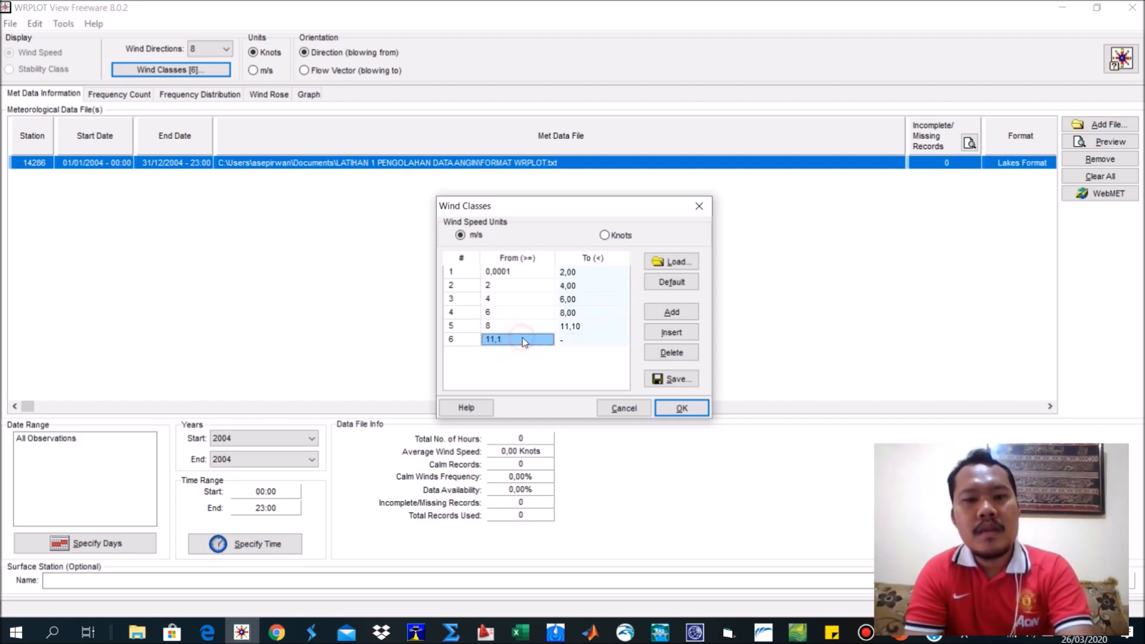
pyautogui.write('10')
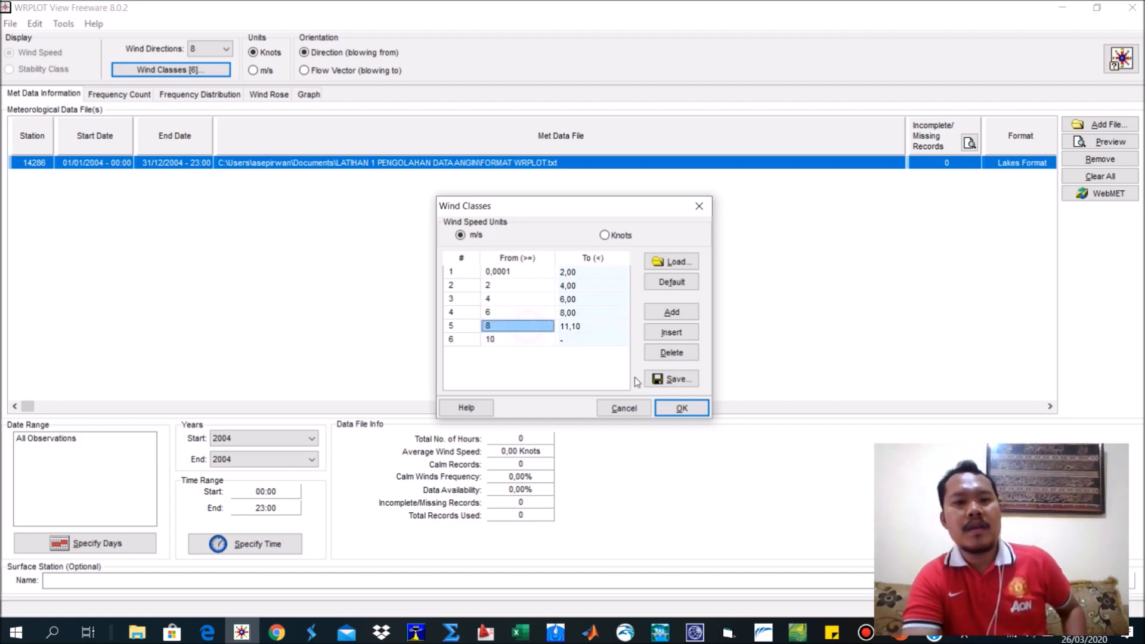
pyautogui.click(674, 408)
pyautogui.click(652, 365)
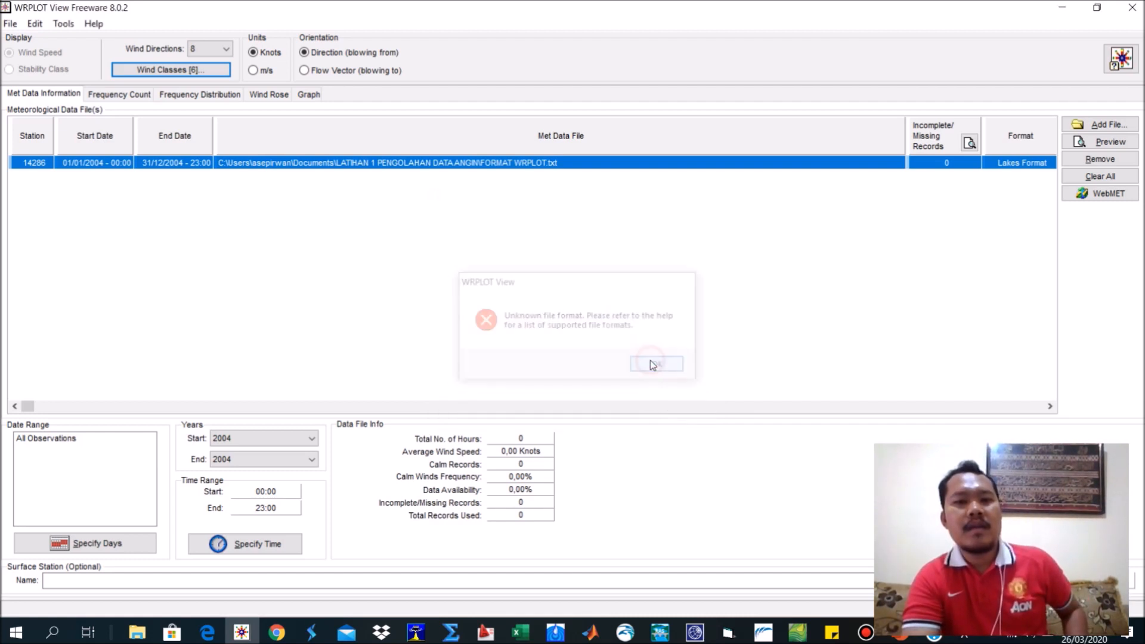
# Reopen the wind classes to check their limits in m/s and try to apply them again.
pyautogui.click(154, 71)
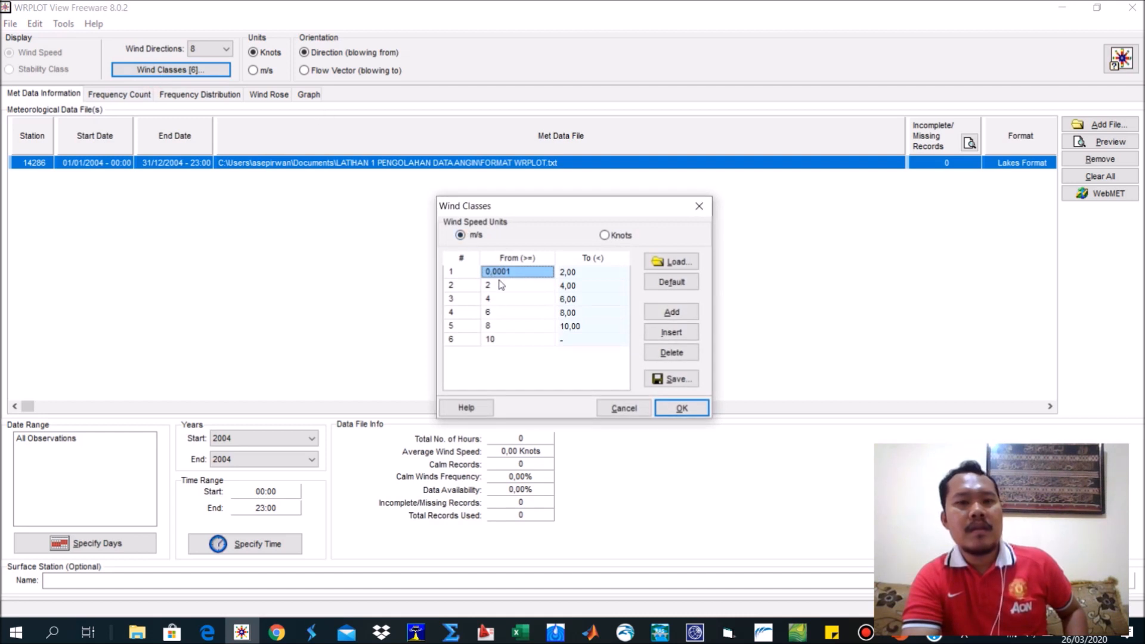
pyautogui.click(669, 408)
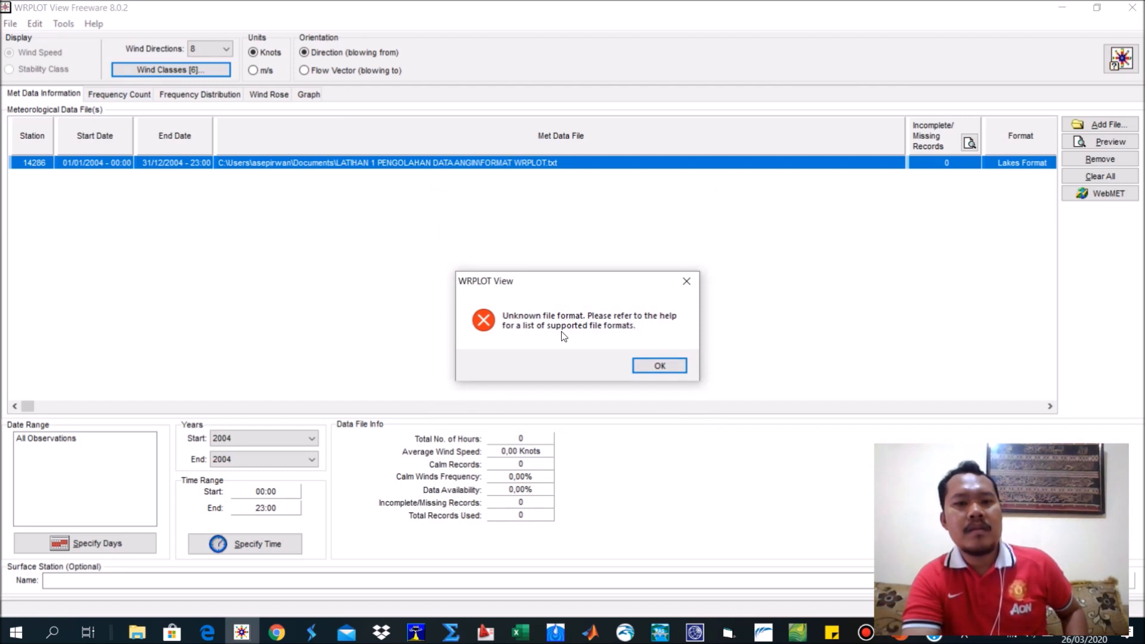
pyautogui.click(659, 365)
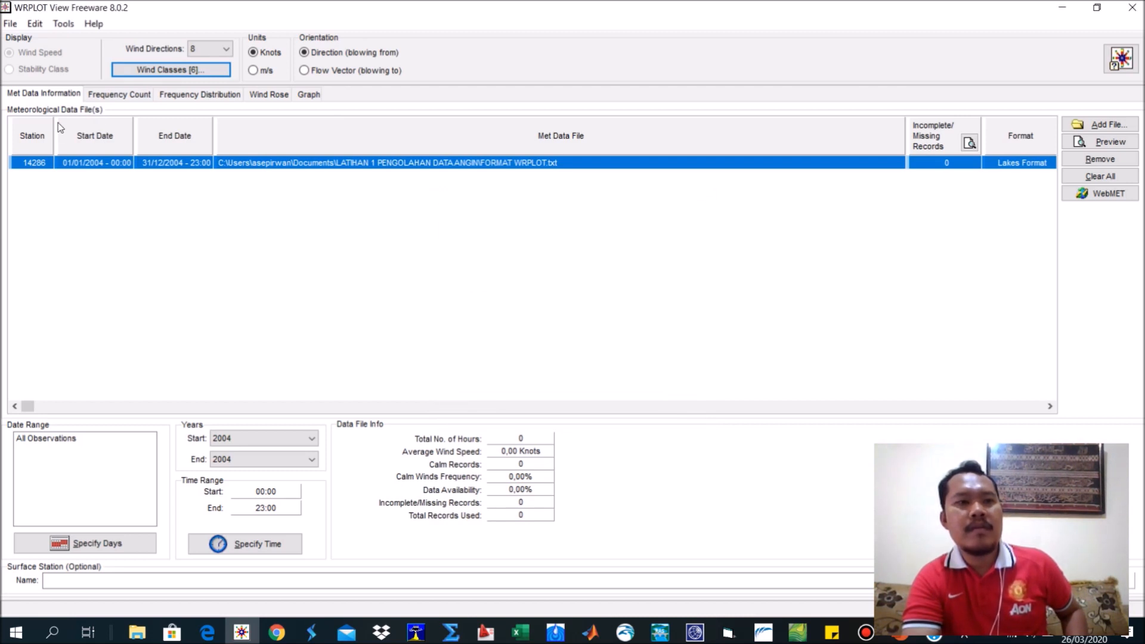
# Check the frequency count, frequency distribution and wind rose, and return to the met data information.
pyautogui.click(126, 97)
pyautogui.click(221, 97)
pyautogui.click(274, 95)
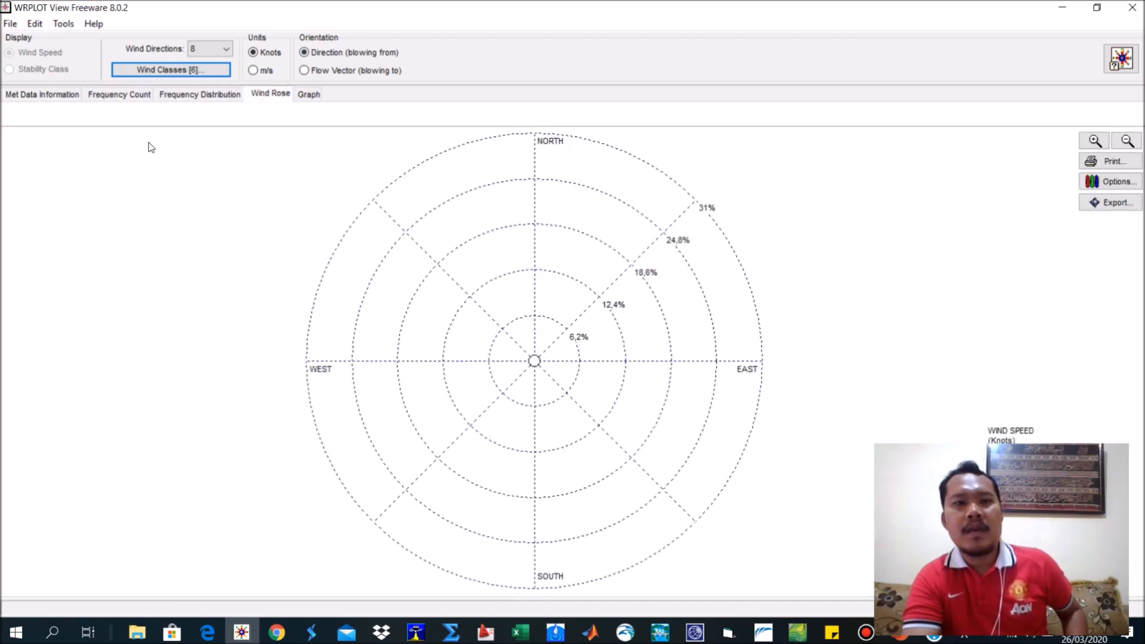
pyautogui.click(200, 95)
pyautogui.click(43, 94)
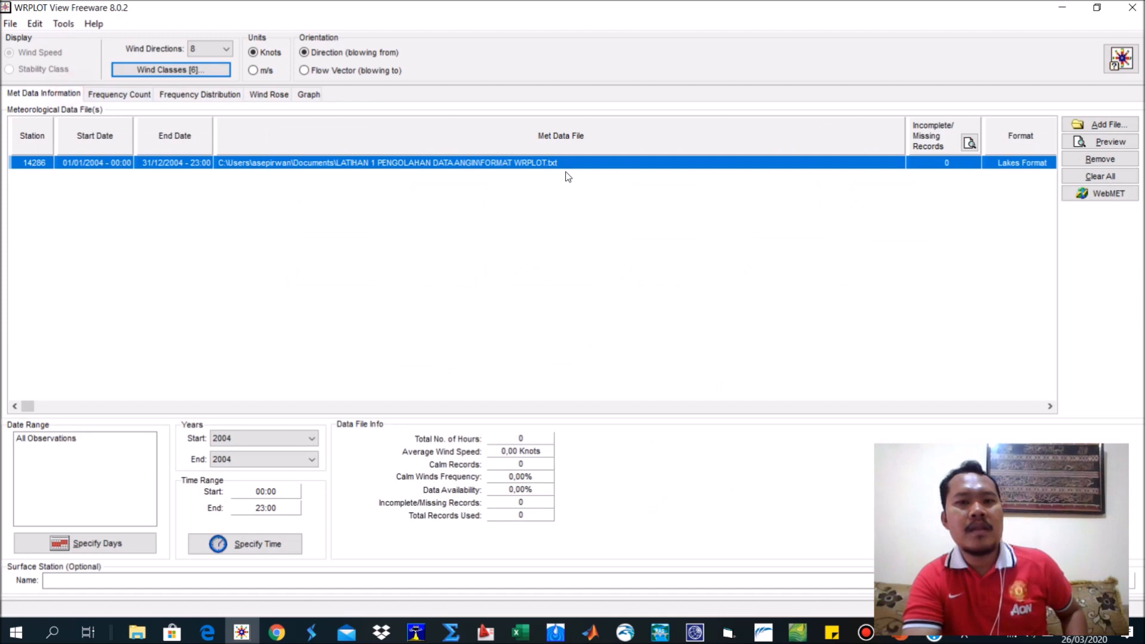
# Remove the loaded met data file from the list and try to add FORMAT WRPLOT.txt again.
pyautogui.click(1094, 161)
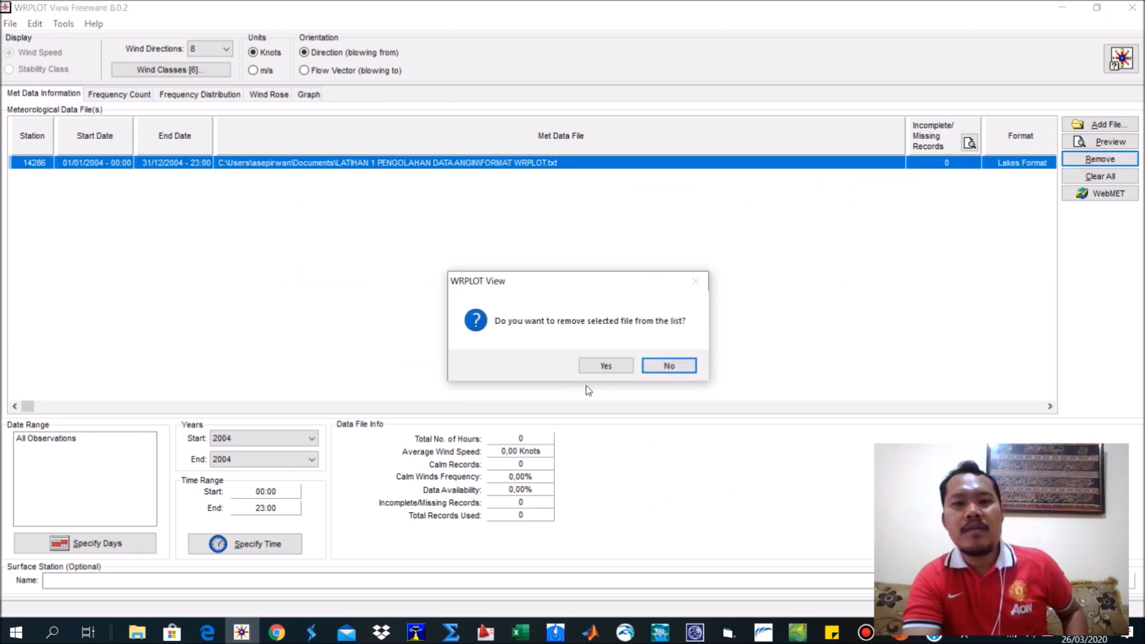
pyautogui.click(611, 373)
pyautogui.click(1104, 124)
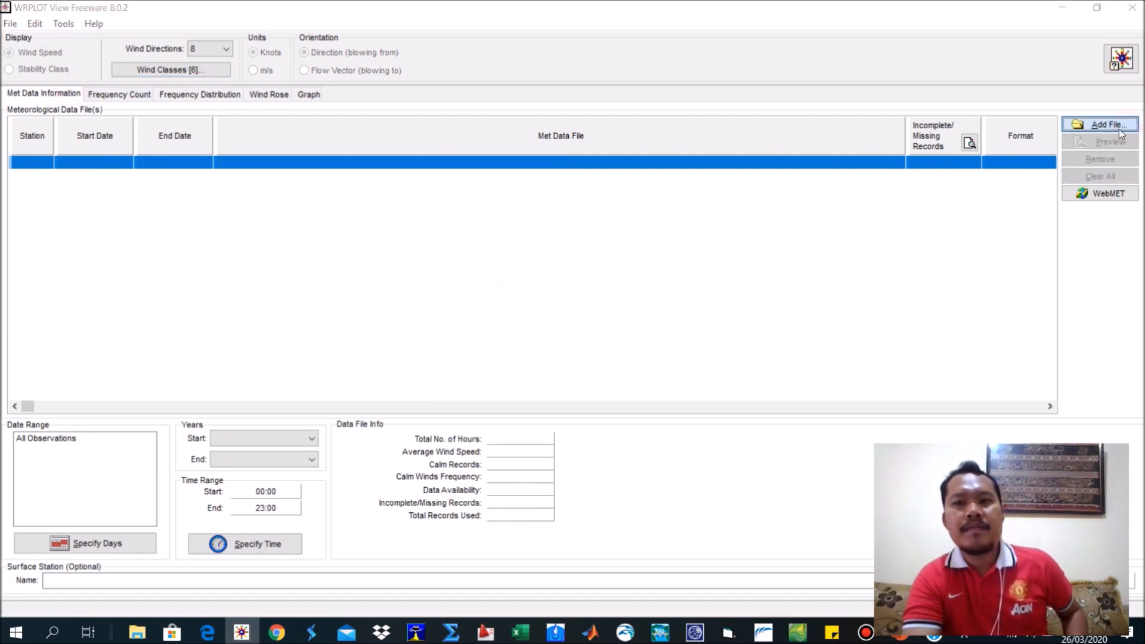
pyautogui.doubleClick(484, 184)
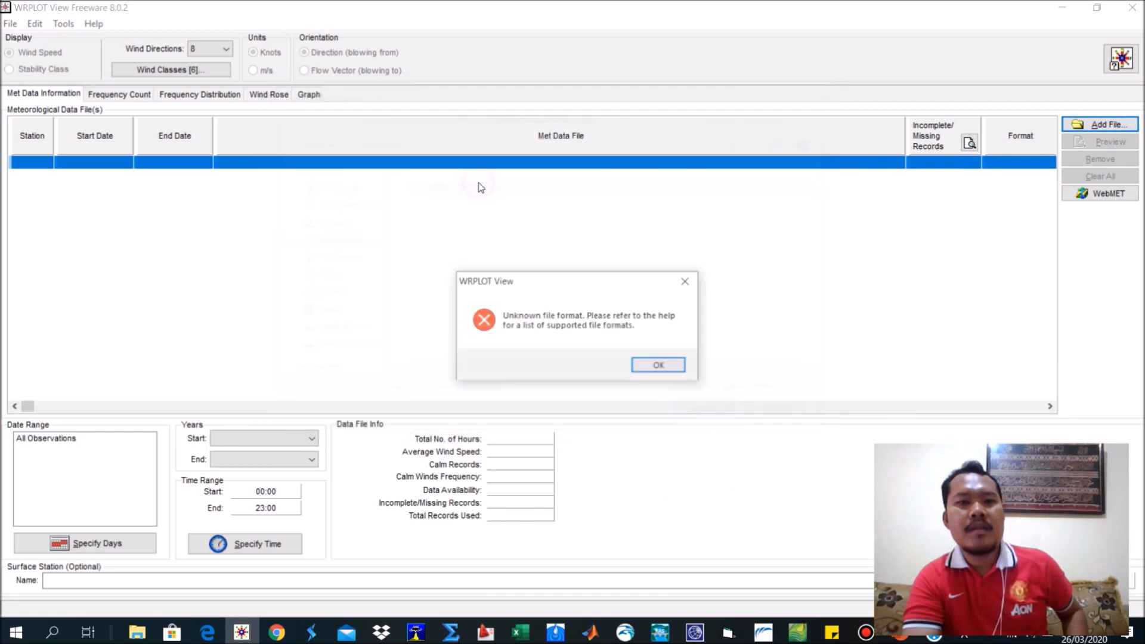
pyautogui.click(667, 365)
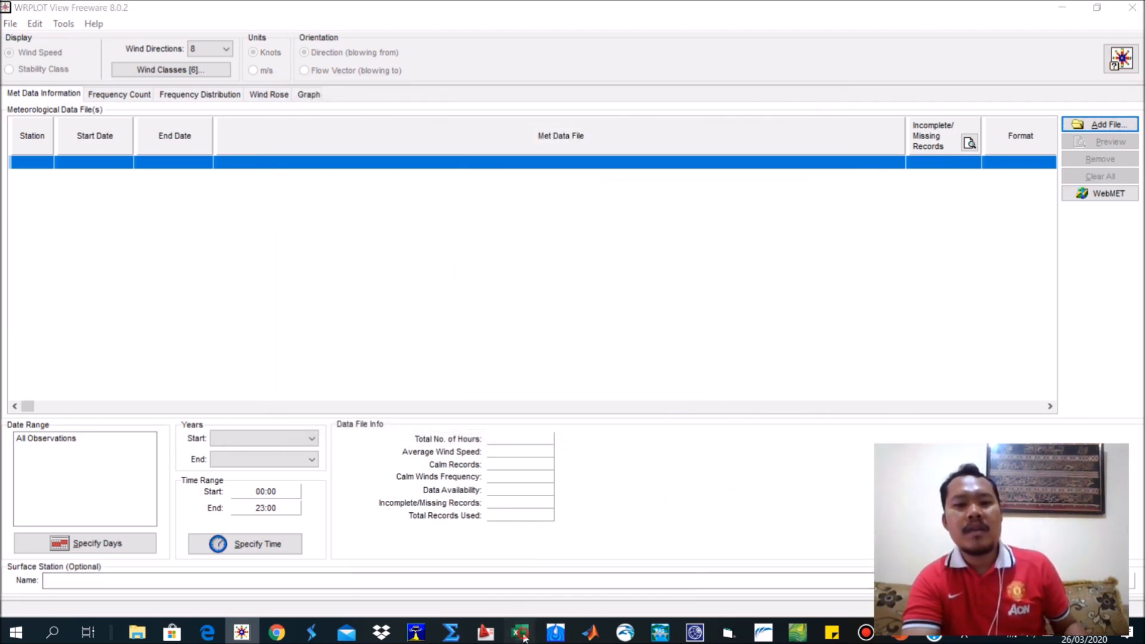
# Switch to FORMAT WRPLOT.txt in Excel, clear the maximum, minimum and standard deviation cells I14:J16, and close the file.
pyautogui.moveTo(521, 632)
pyautogui.click(564, 594)
pyautogui.click(745, 271)
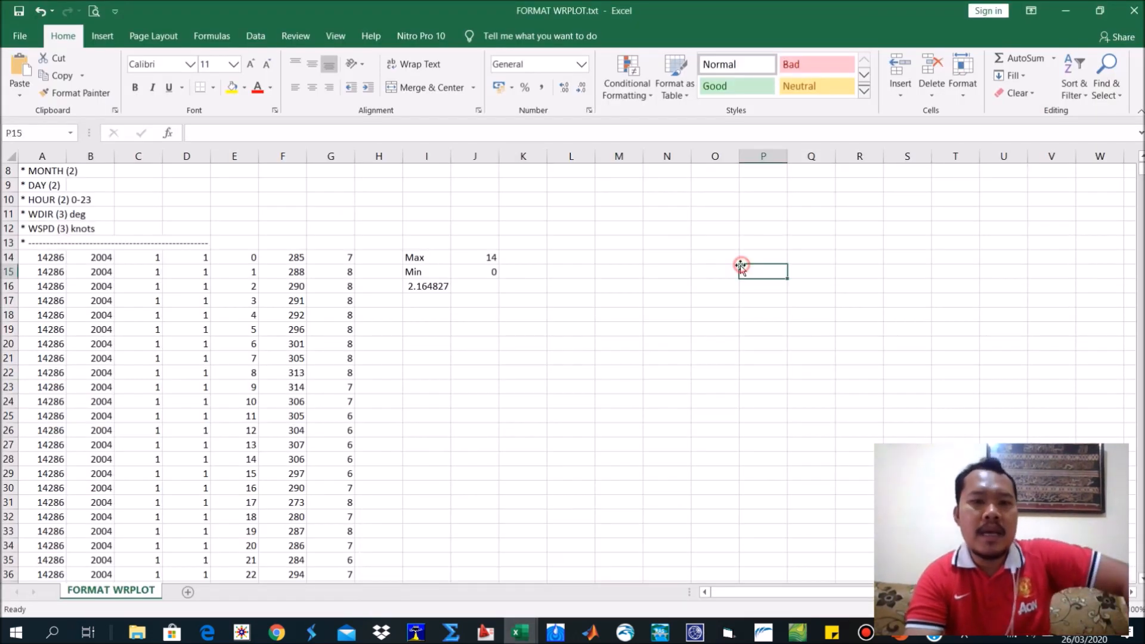
pyautogui.moveTo(415, 257); pyautogui.dragTo(476, 287)
pyautogui.press('Delete')
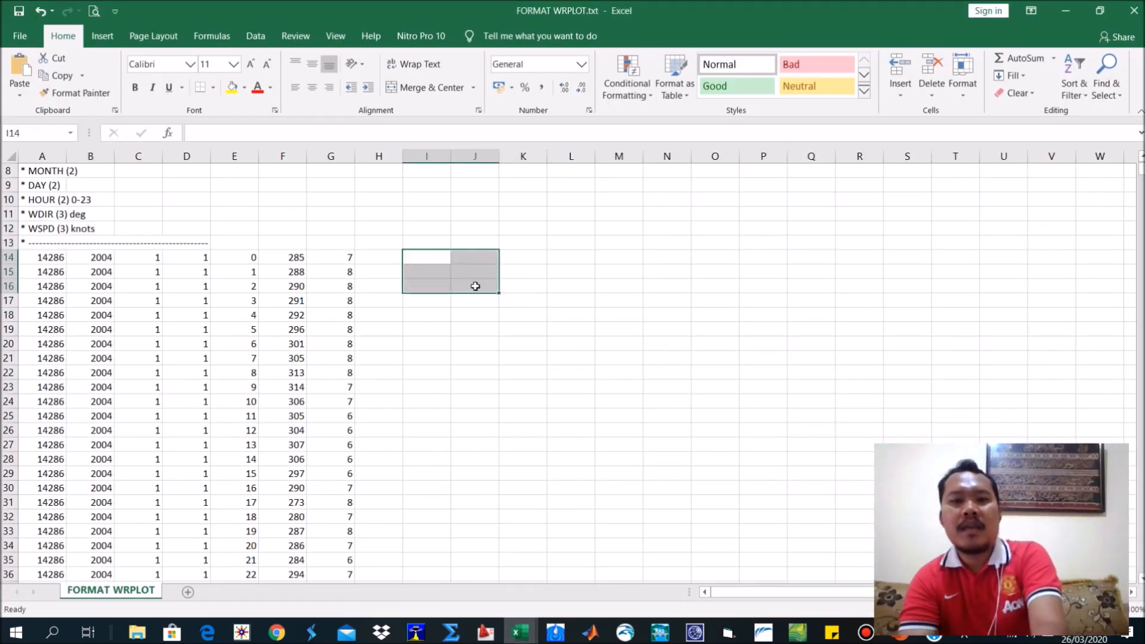
pyautogui.click(685, 276)
pyautogui.click(1134, 10)
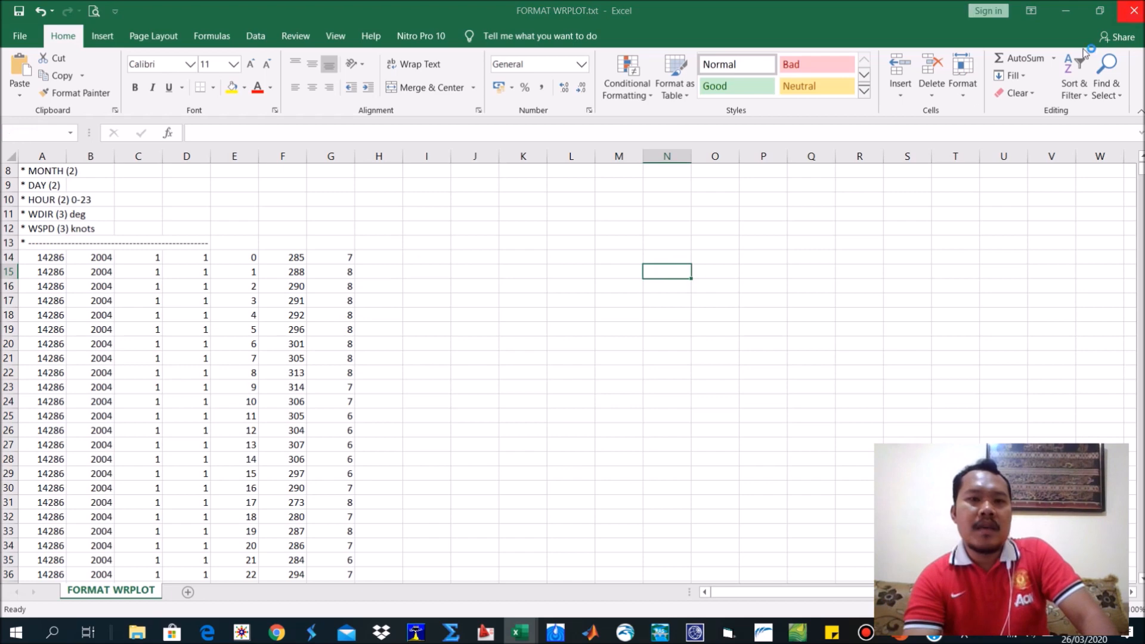
pyautogui.click(574, 348)
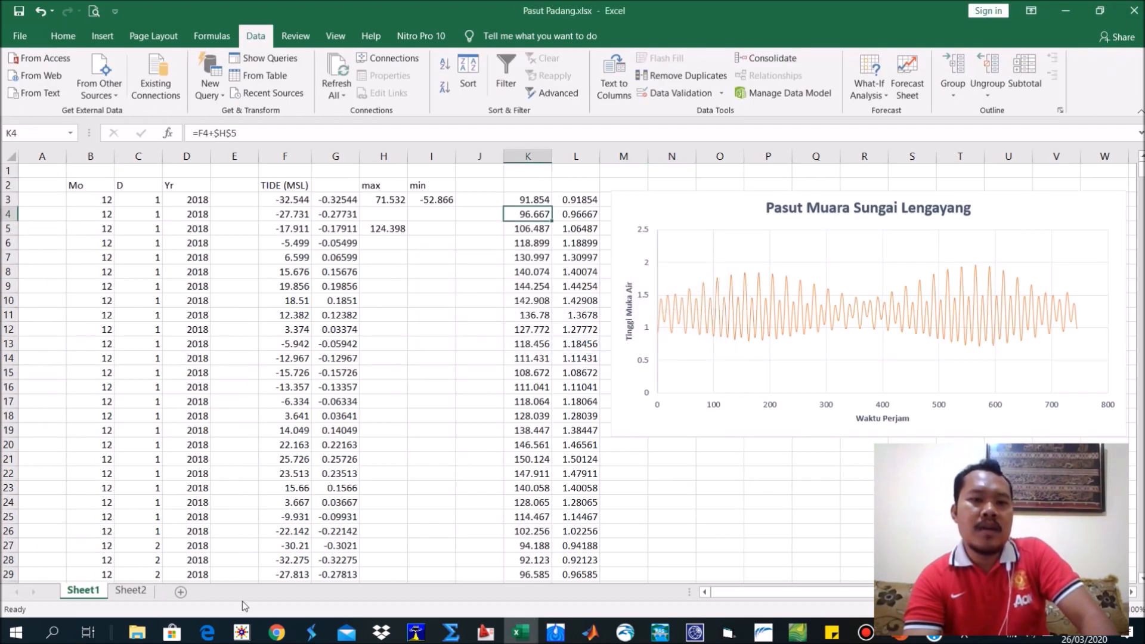
# Switch back to WRPLOT View and add FORMAT WRPLOT.txt from the LATIHAN 1 PENGOLAHAN DATA ANGIN folder as the met data file.
pyautogui.click(242, 632)
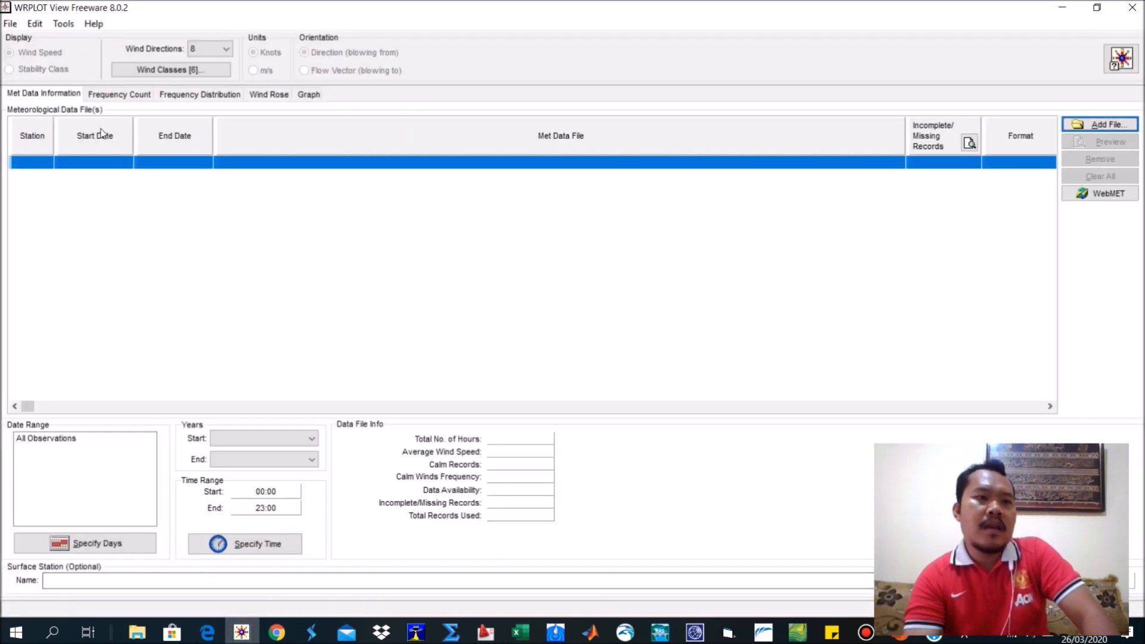
pyautogui.click(1102, 124)
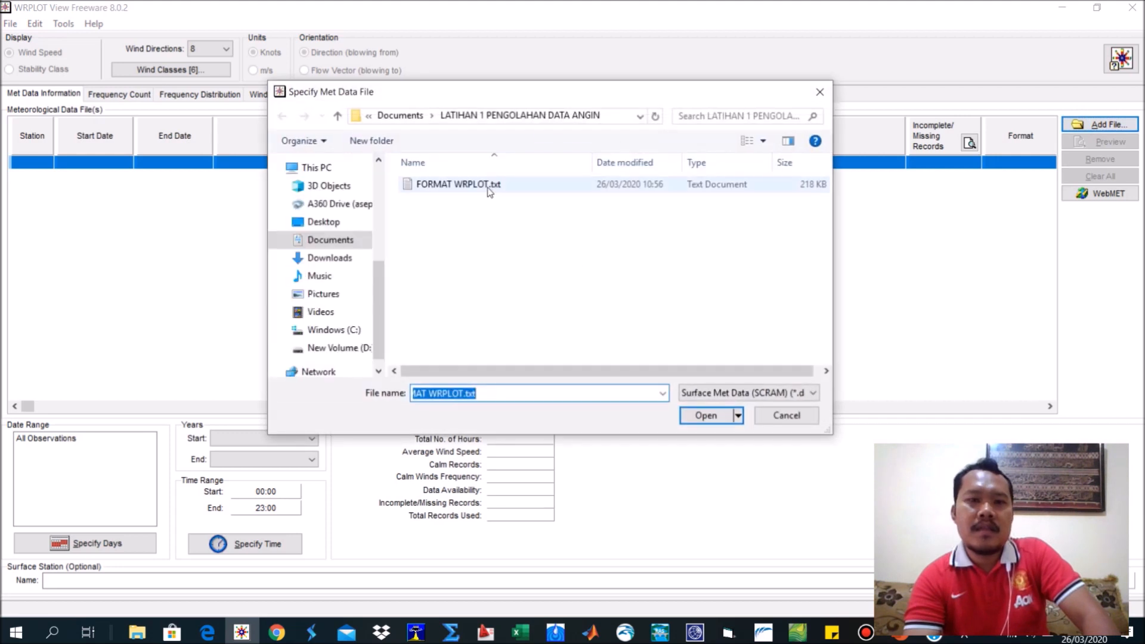
pyautogui.doubleClick(486, 185)
# Switch the wind classes' units to Knots, apply them and display the wind rose.
pyautogui.click(200, 70)
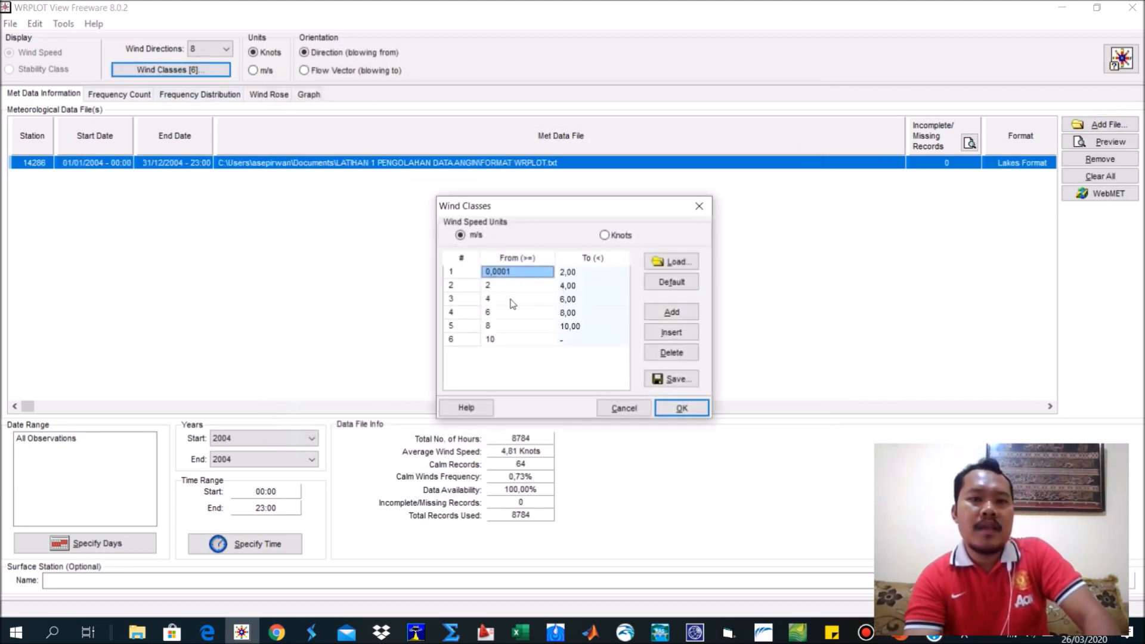
pyautogui.click(623, 238)
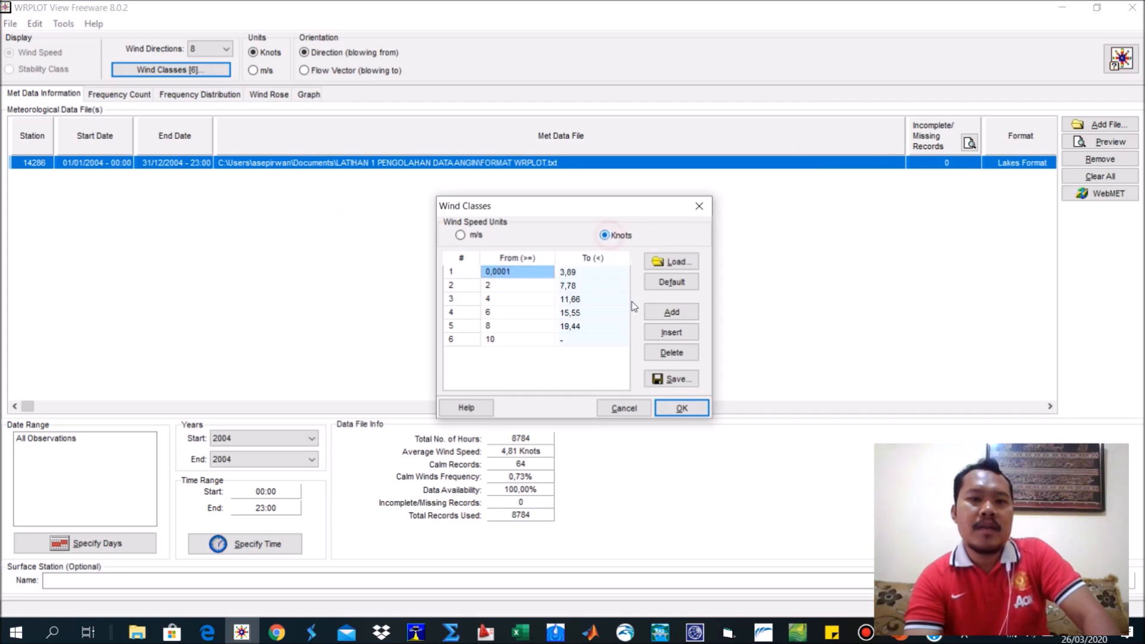
pyautogui.click(680, 409)
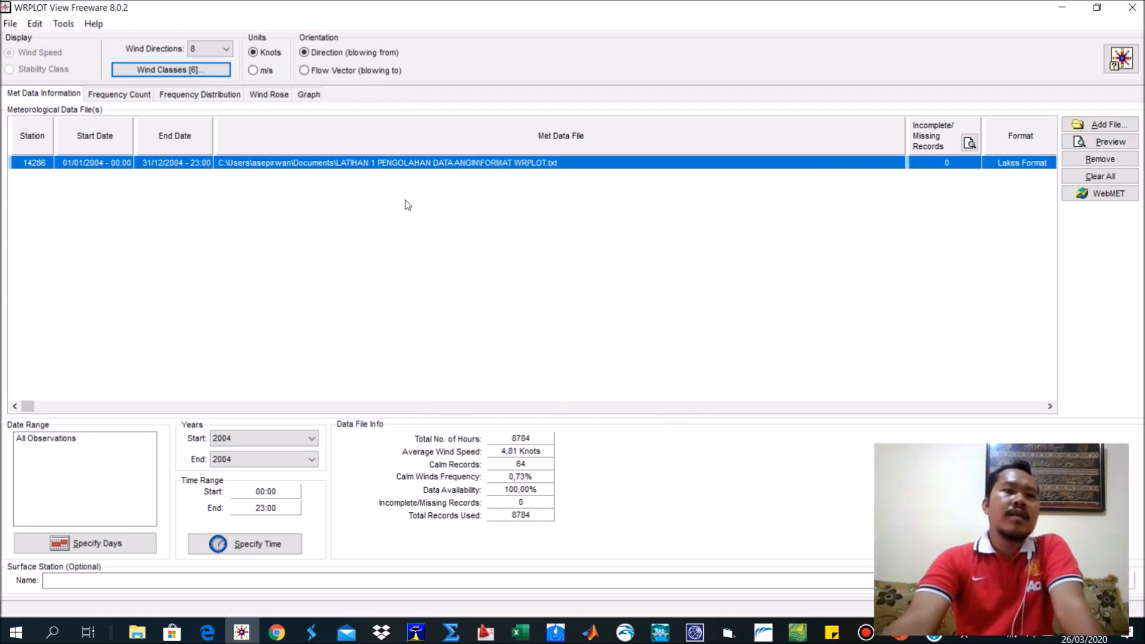
pyautogui.click(269, 94)
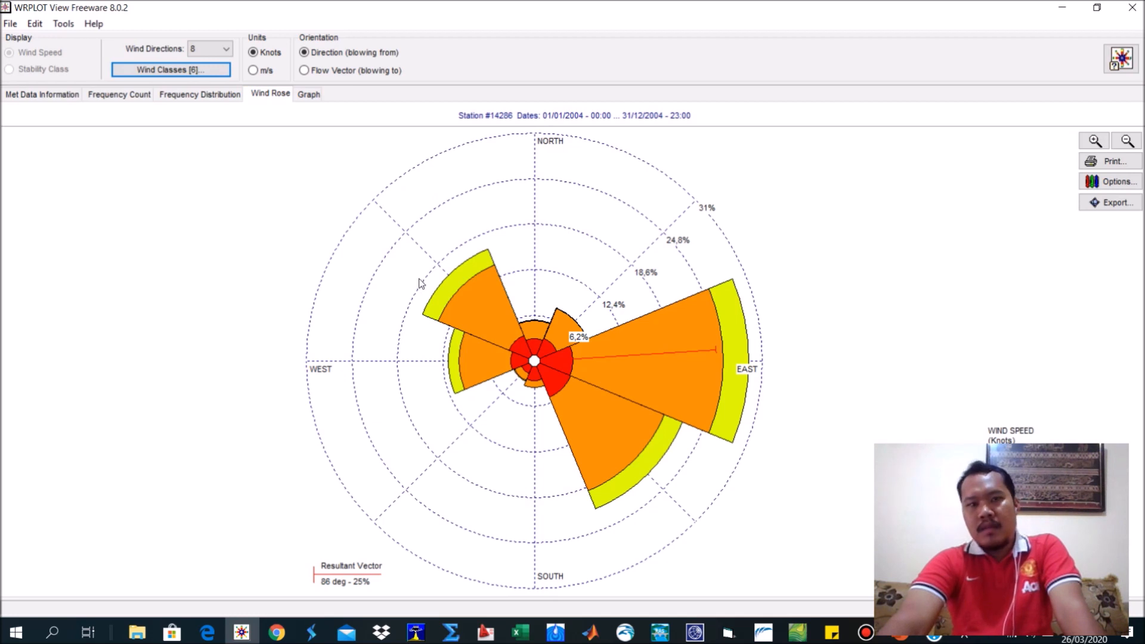
# Reopen the wind classes and compare their upper limits in Knots and in m/s, ending with m/s selected.
pyautogui.click(211, 70)
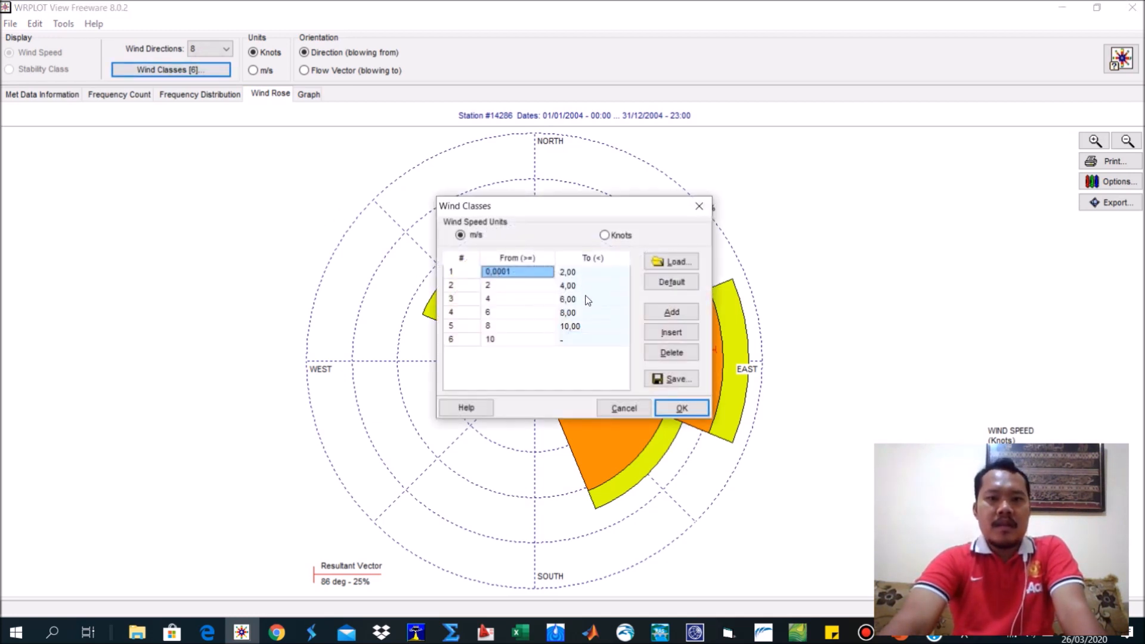
pyautogui.click(605, 235)
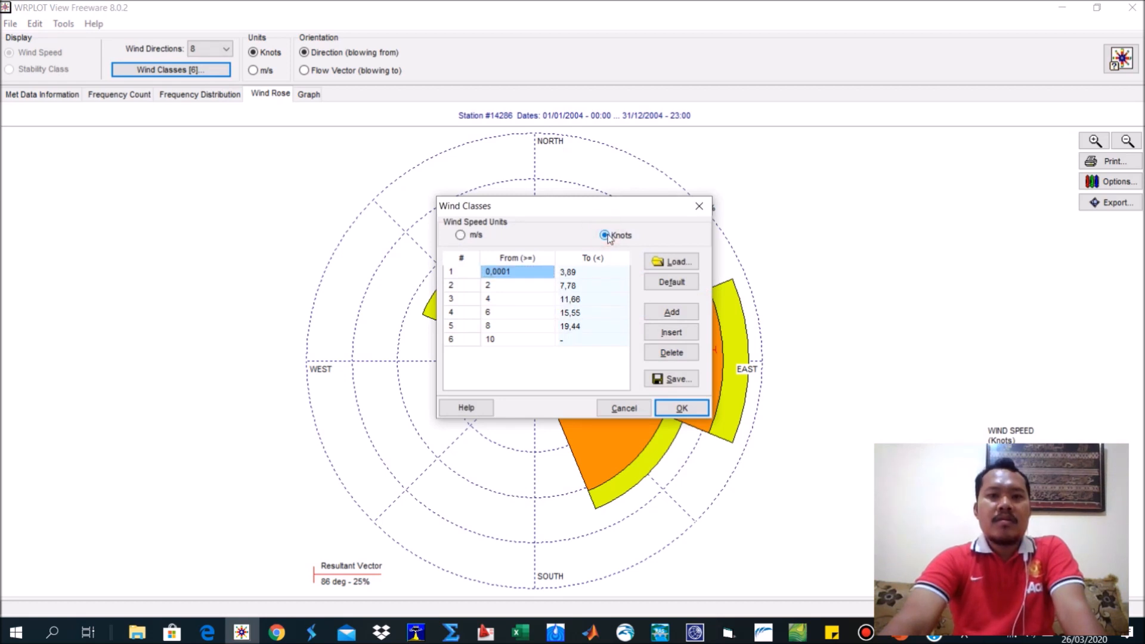
pyautogui.click(468, 235)
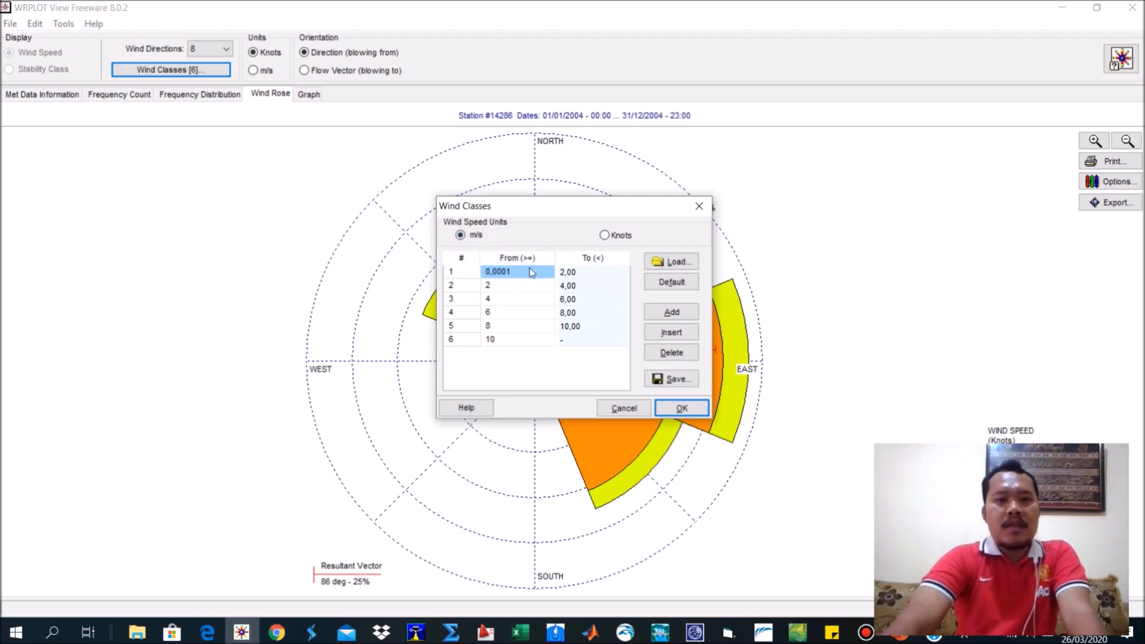
pyautogui.click(623, 236)
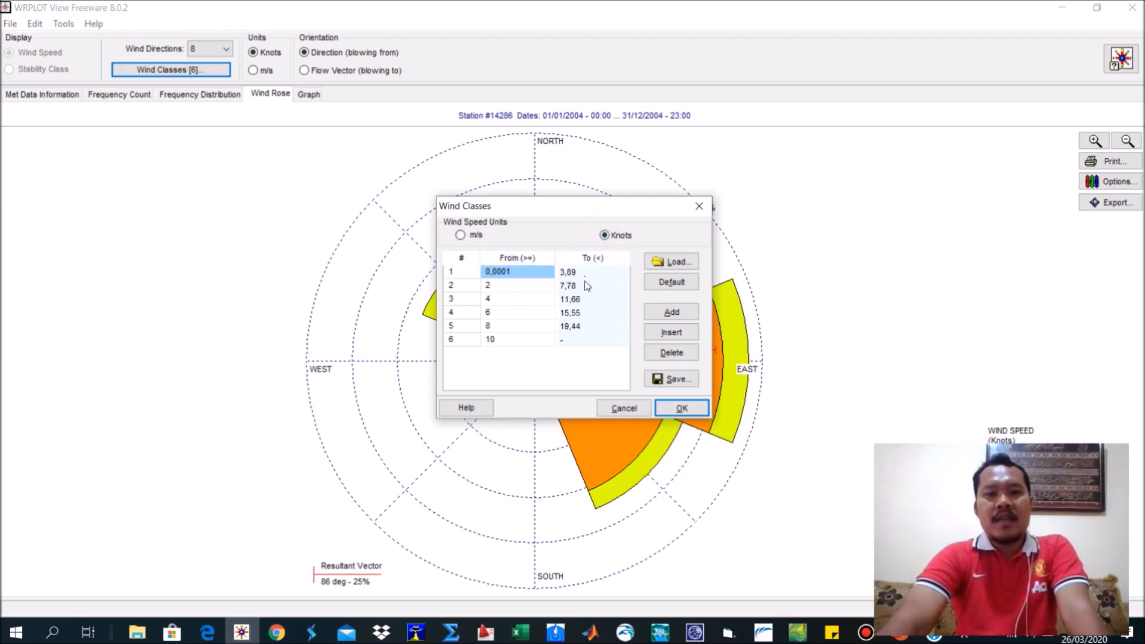
pyautogui.click(576, 297)
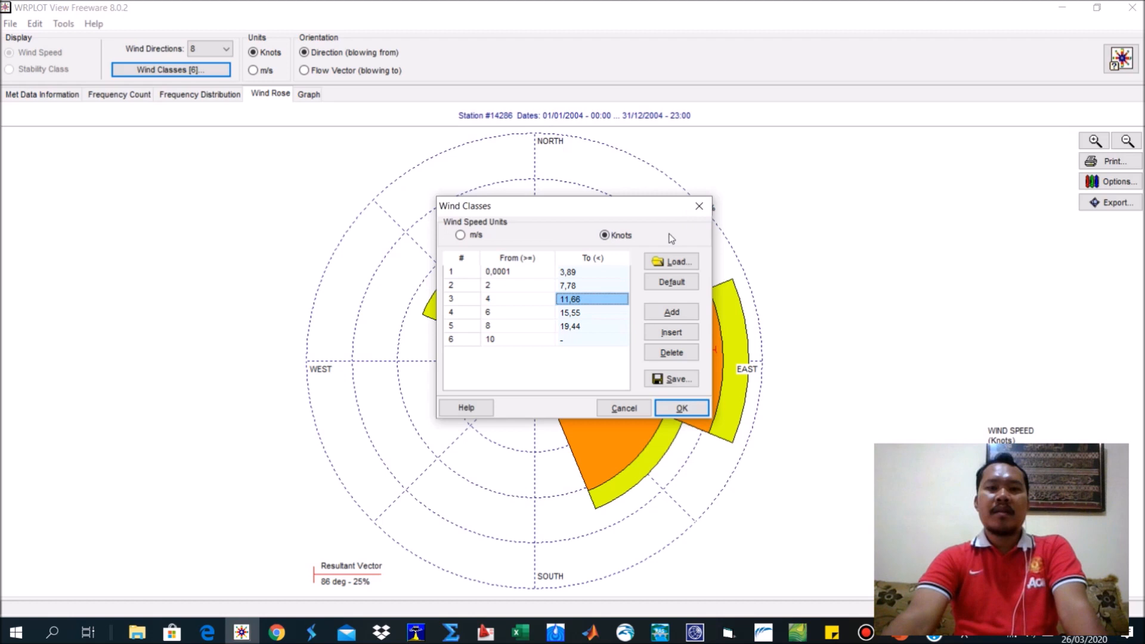
pyautogui.click(468, 235)
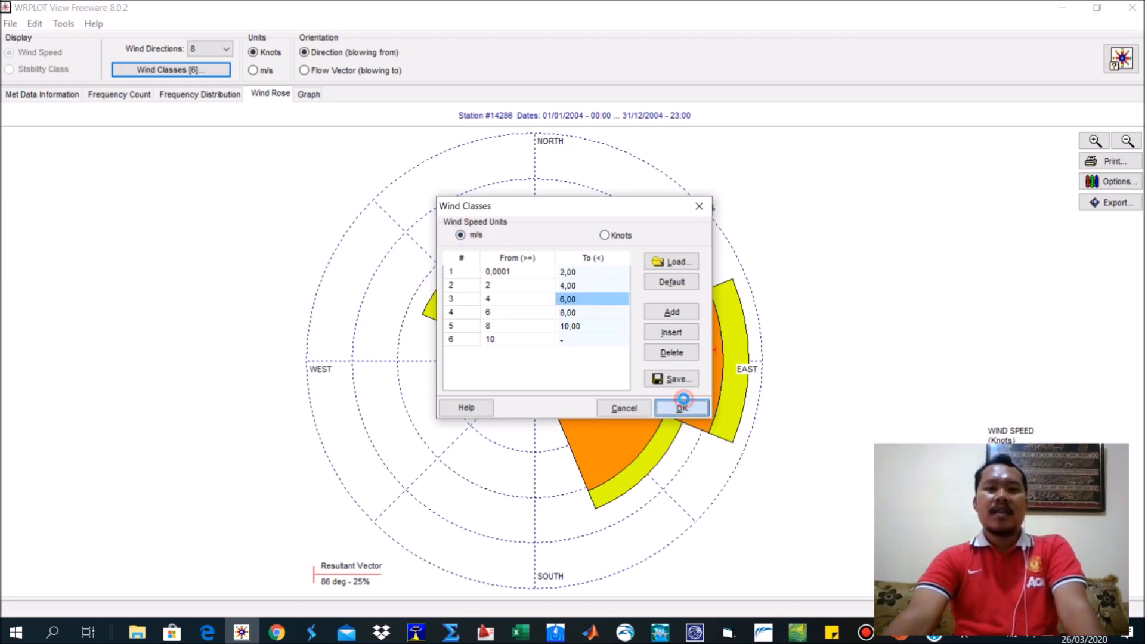
# Confirm the wind classes and open FORMAT WRPLOT.txt from the LATIHAN 1 PENGOLAHAN DATA ANGIN folder in Excel.
pyautogui.click(678, 406)
pyautogui.moveTo(137, 631)
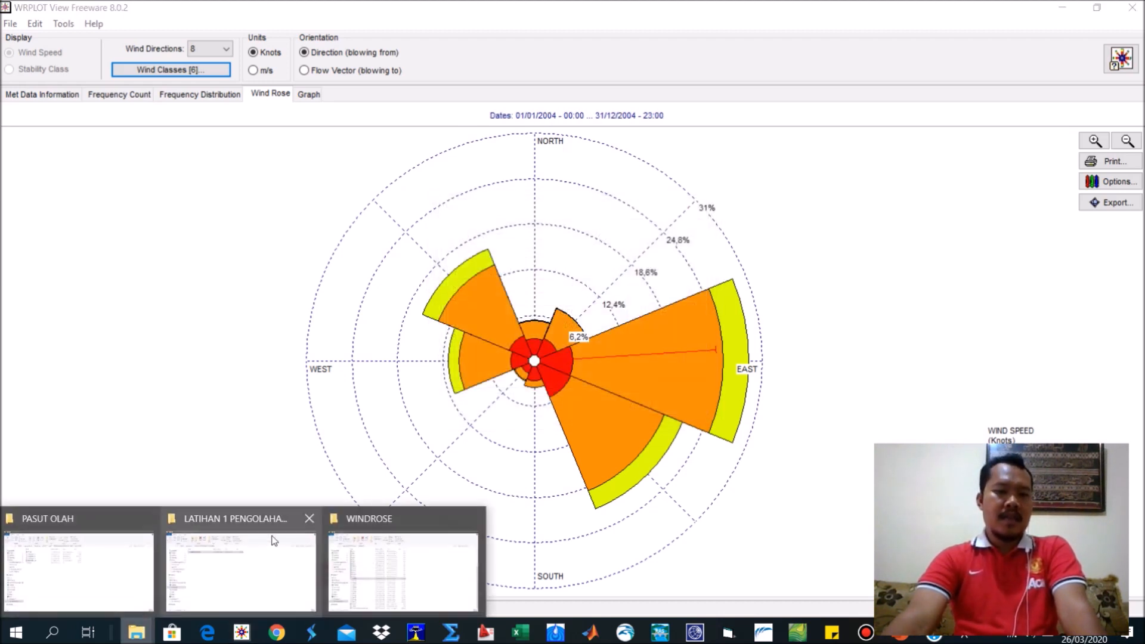
pyautogui.click(263, 540)
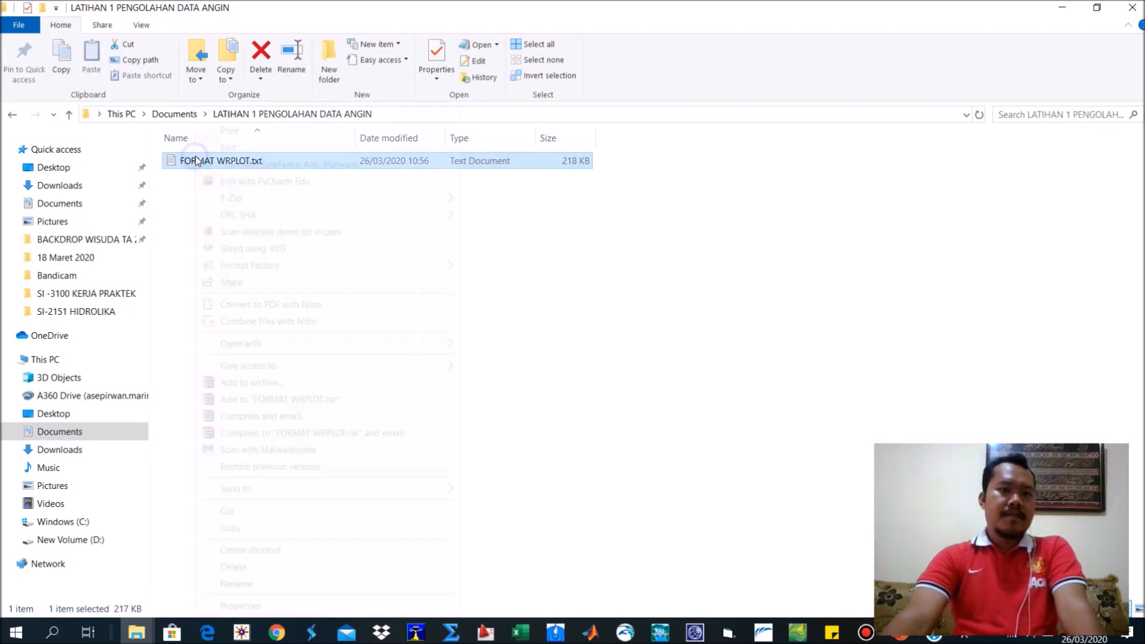
pyautogui.rightClick(192, 160)
pyautogui.moveTo(358, 343)
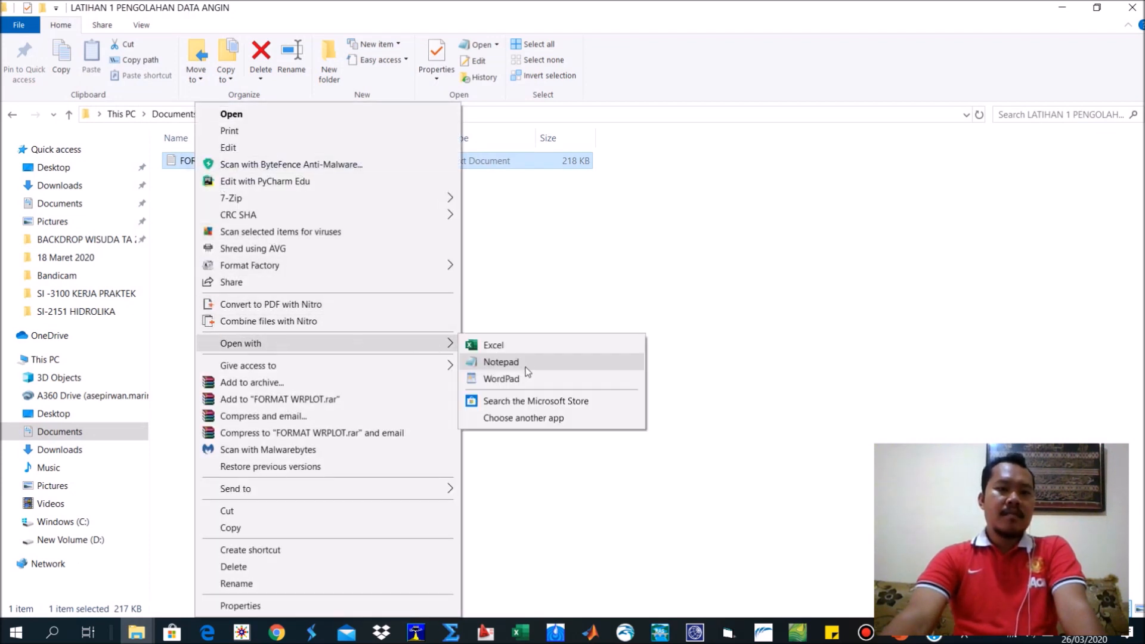
pyautogui.click(515, 352)
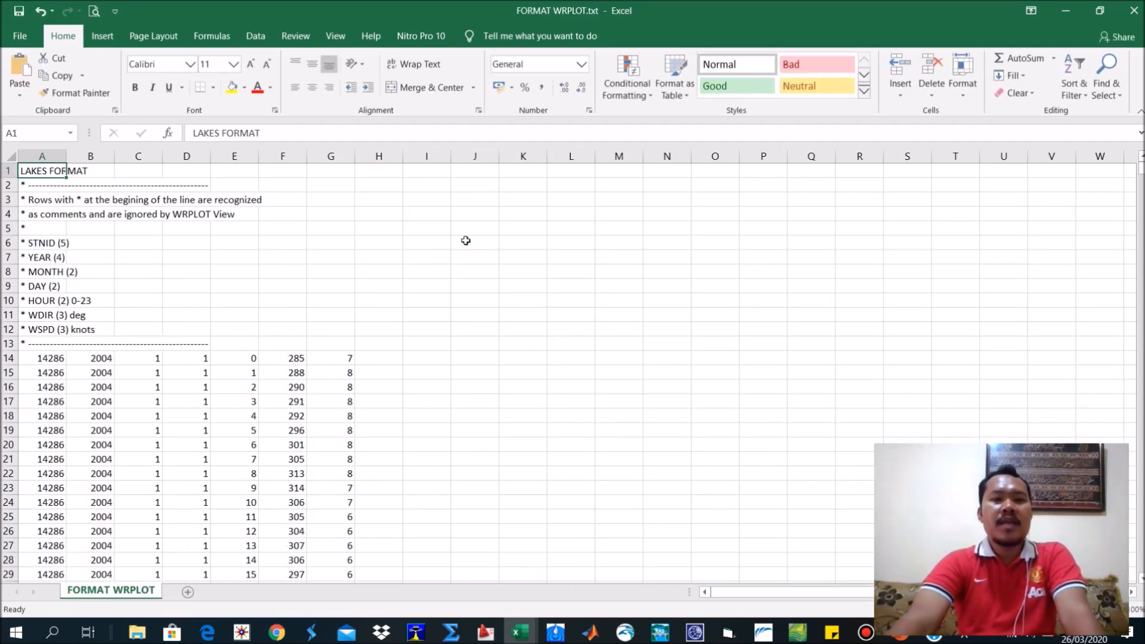
# Examine the wind speed values in column G from row 14 down and close the file.
pyautogui.moveTo(353, 362); pyautogui.dragTo(346, 453)
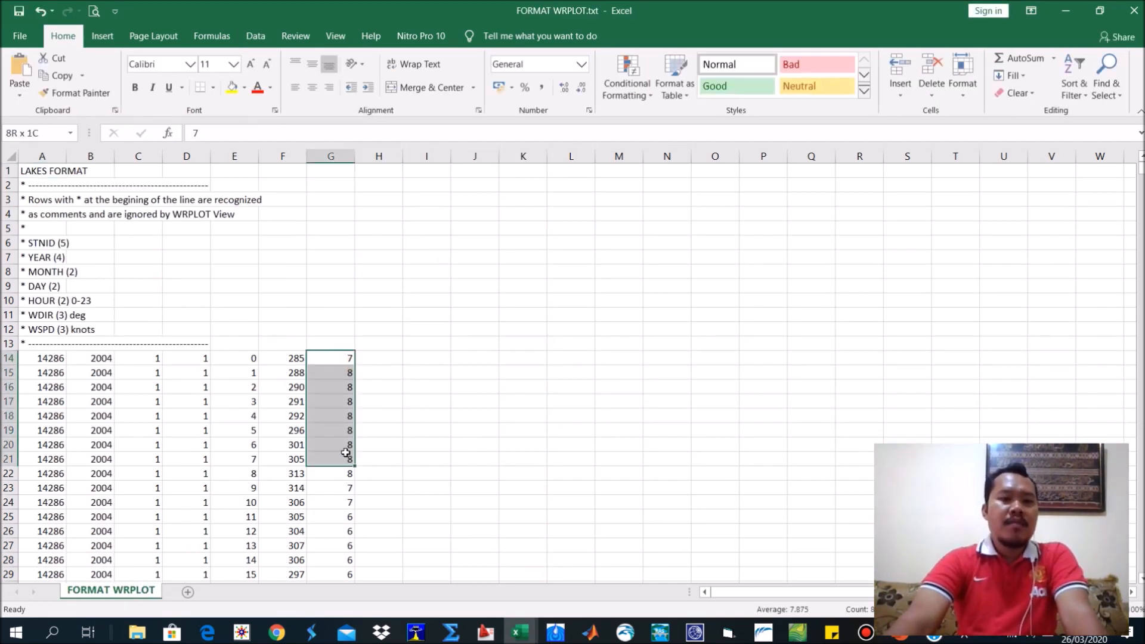
pyautogui.click(379, 358)
pyautogui.click(382, 398)
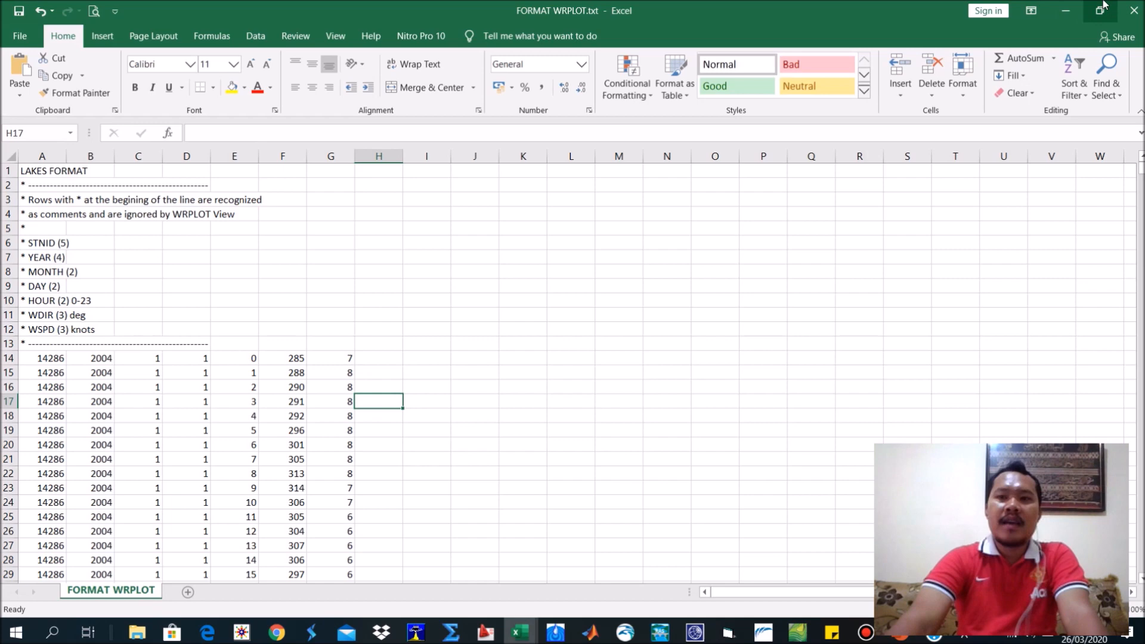
pyautogui.click(1126, 9)
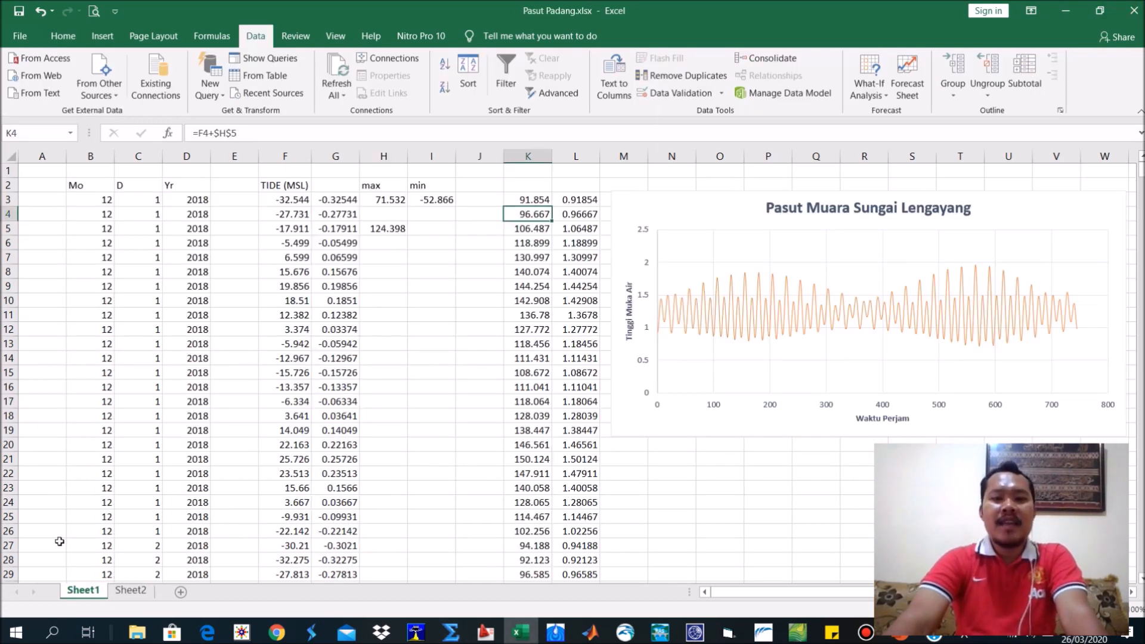
# Switch back to WRPLOT View, display the wind rose in m/s with the Direction (blowing from) orientation, and confirm its wind classes.
pyautogui.click(241, 633)
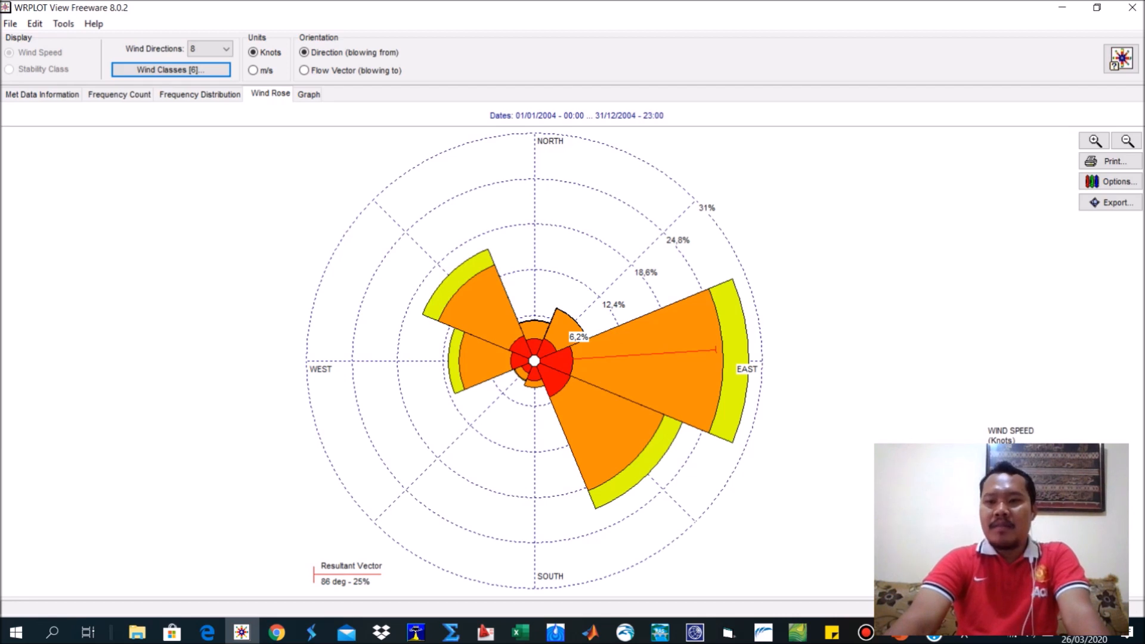
pyautogui.click(261, 76)
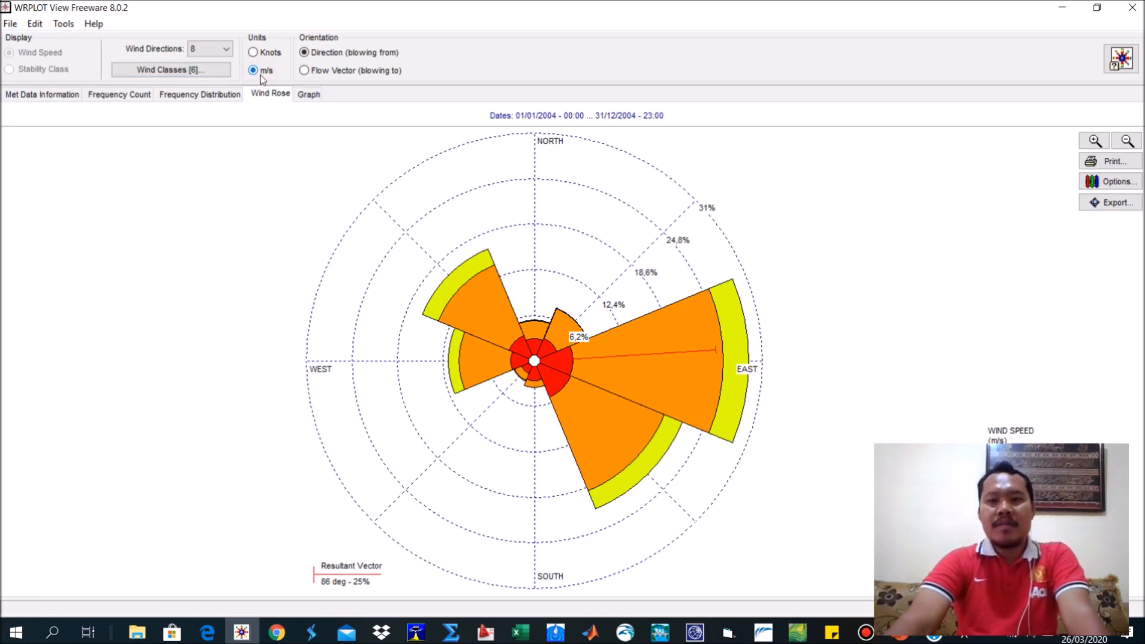
pyautogui.click(210, 75)
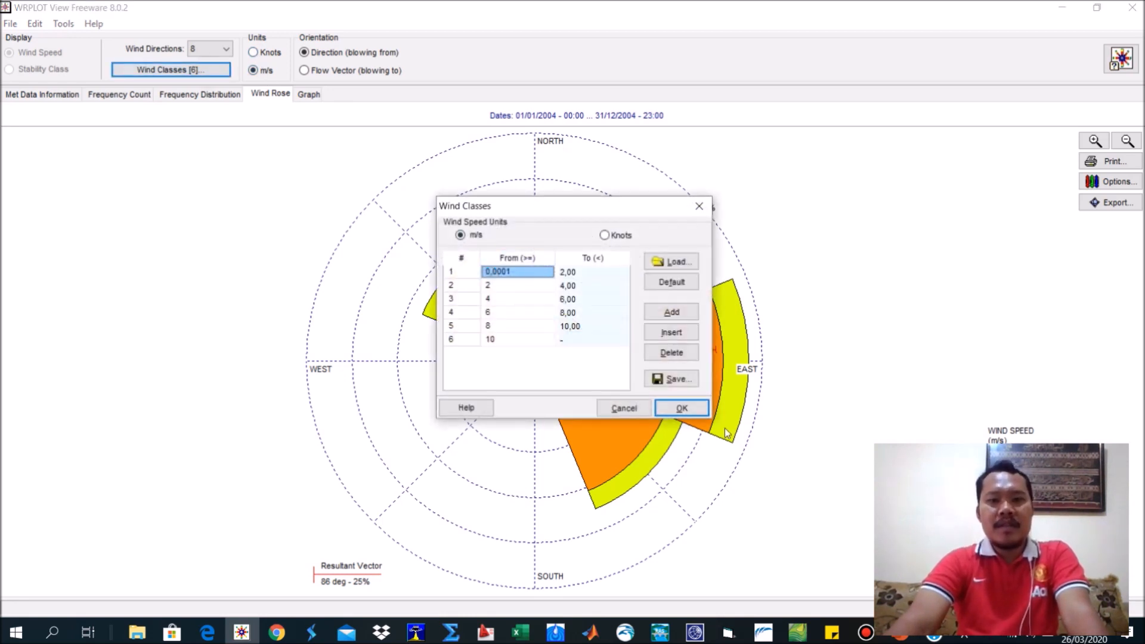
pyautogui.click(682, 410)
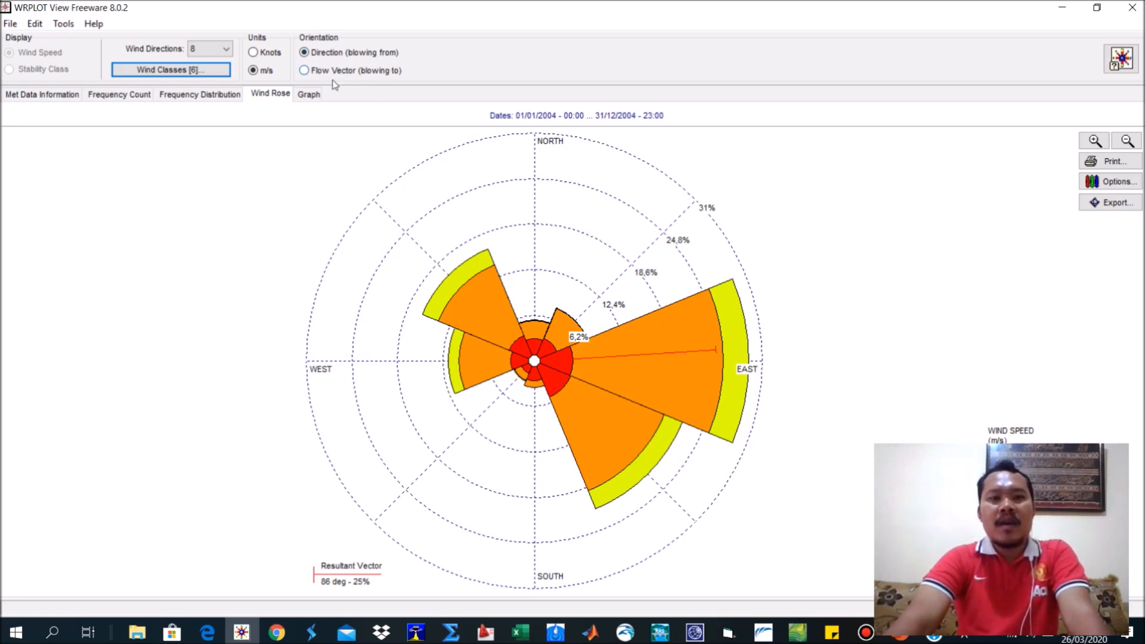
pyautogui.click(307, 53)
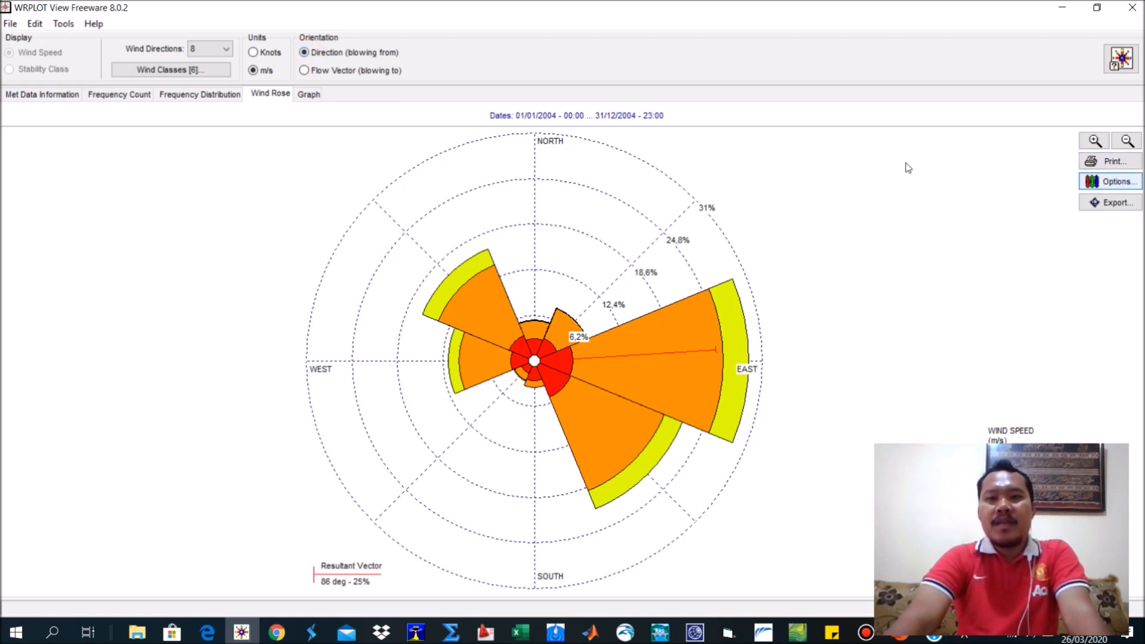
# Open the wind rose's print preview and compare the landscape and portrait orientations.
pyautogui.click(1108, 162)
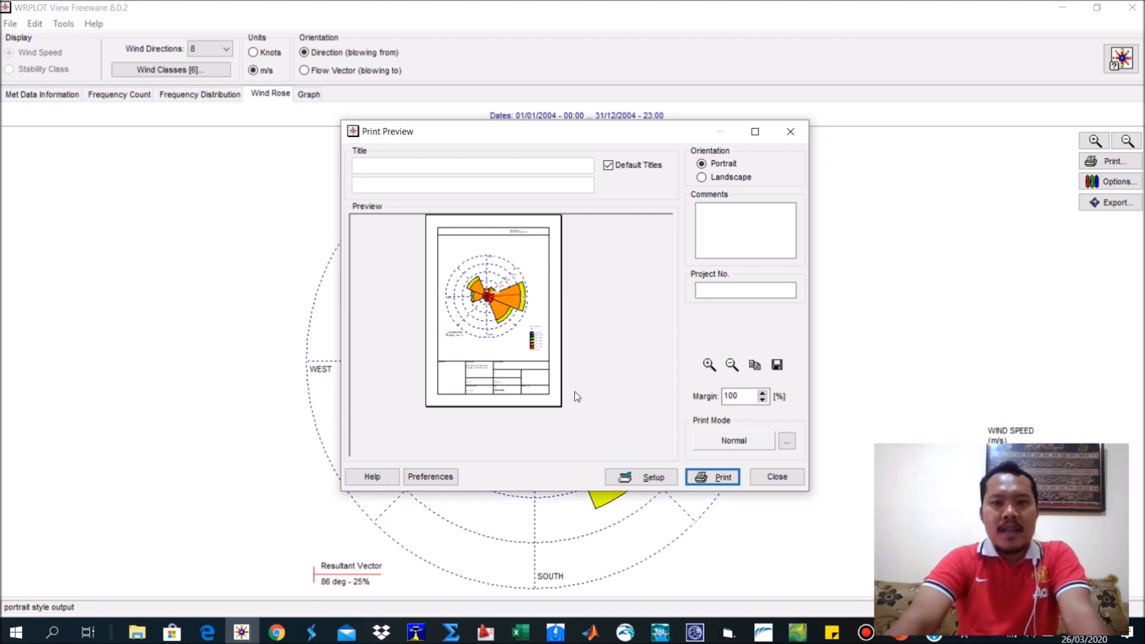
pyautogui.click(718, 177)
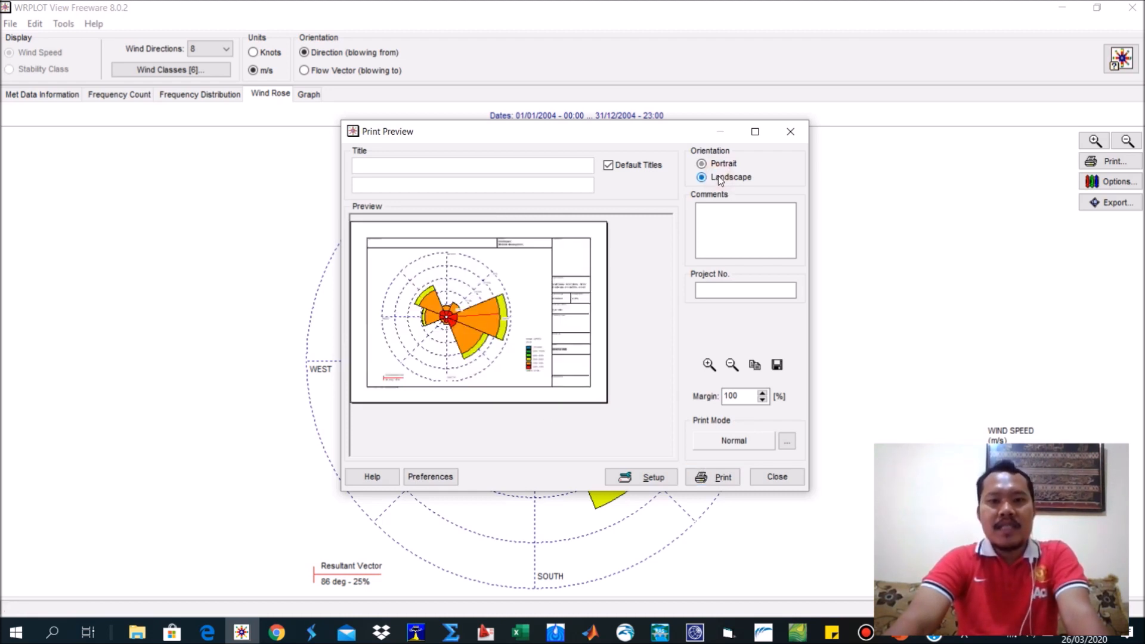
pyautogui.click(718, 164)
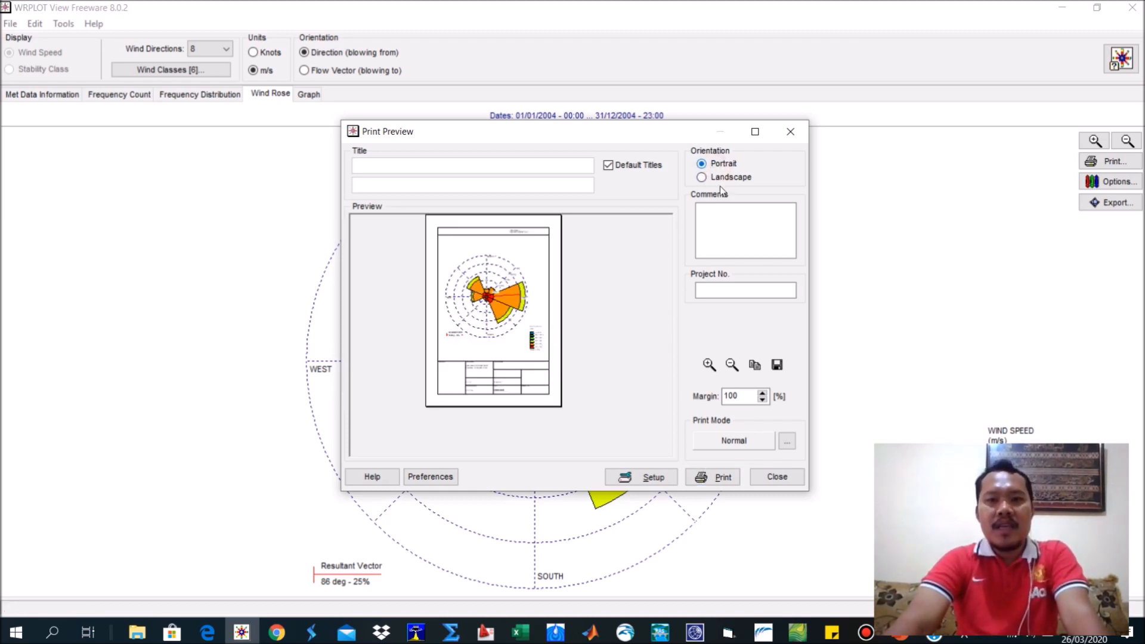
pyautogui.click(723, 289)
pyautogui.click(439, 184)
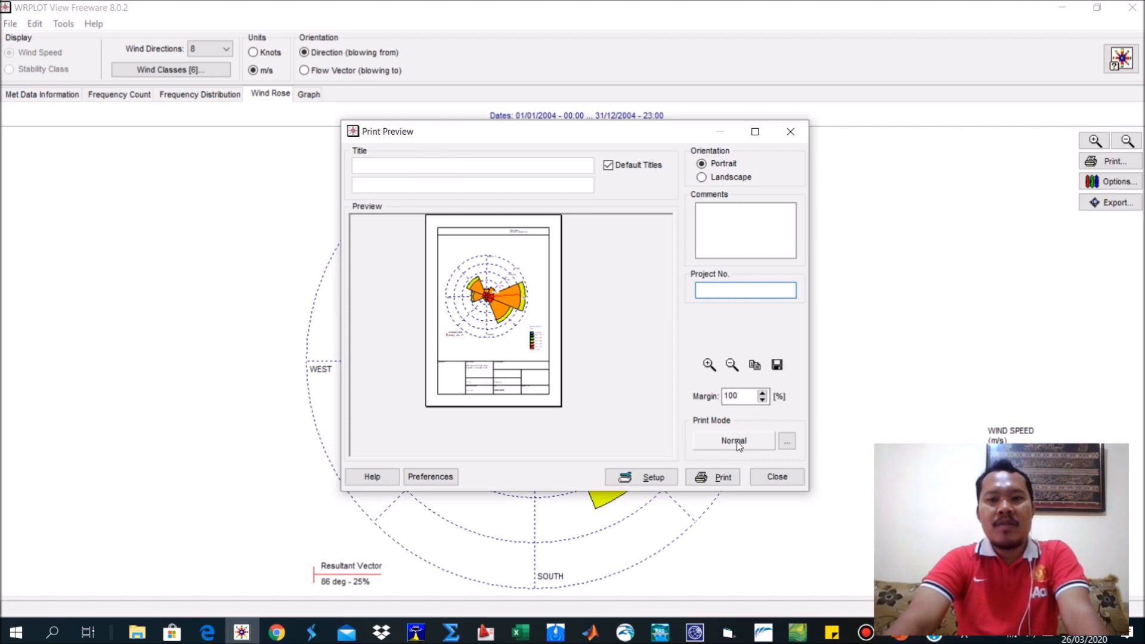
# View the print preferences, close the preview, and look at the Google Earth export options without exporting.
pyautogui.click(425, 475)
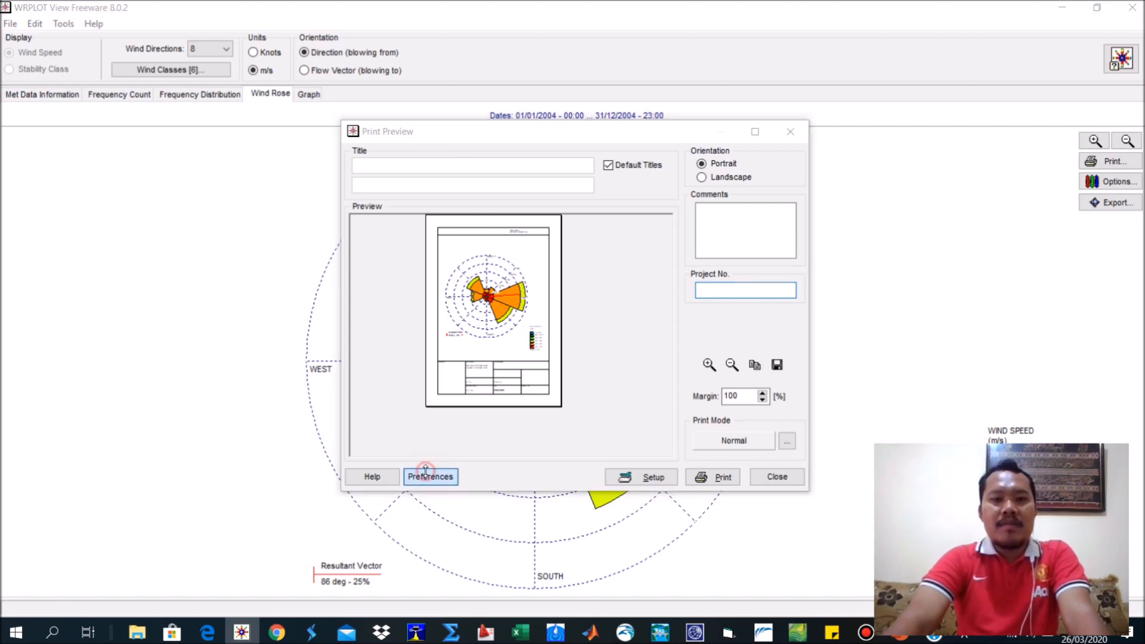
pyautogui.click(798, 166)
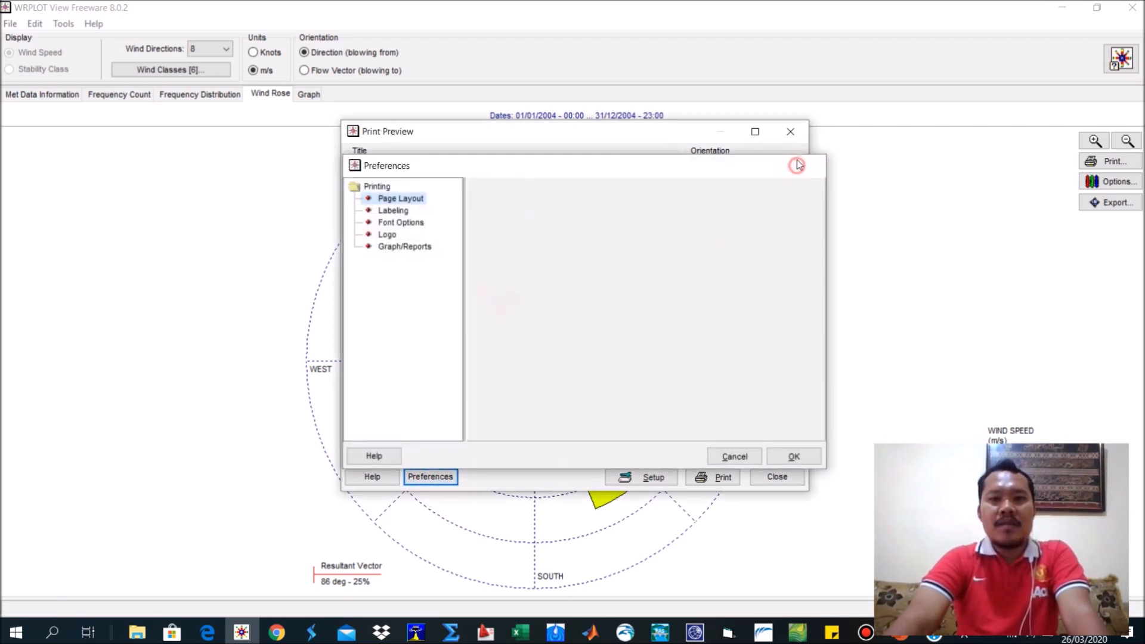
pyautogui.click(791, 132)
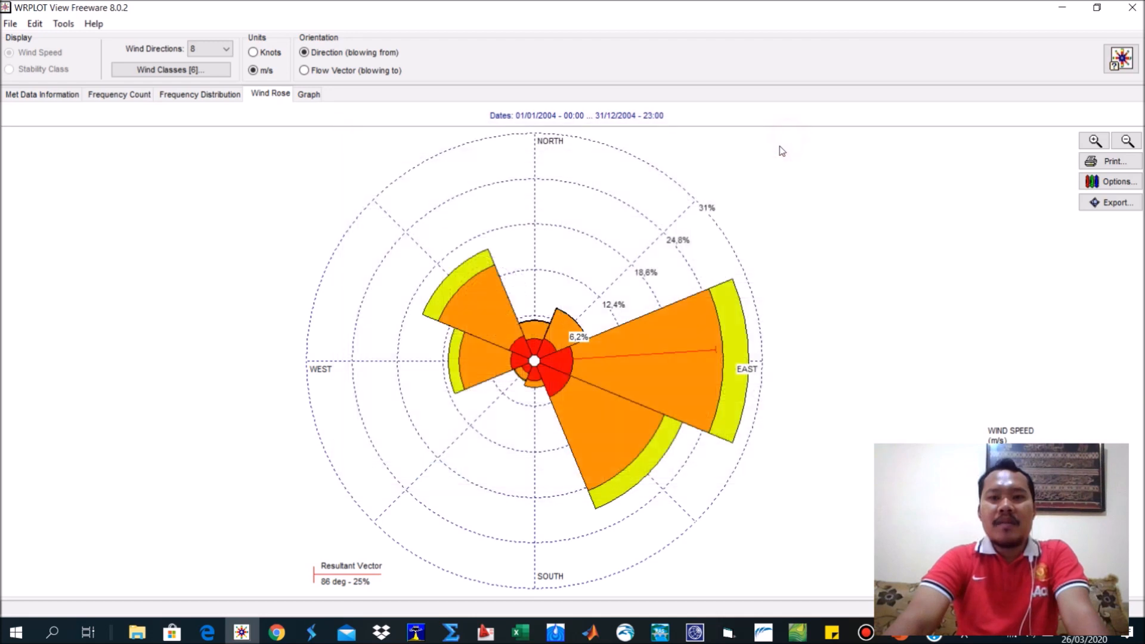
pyautogui.click(1133, 208)
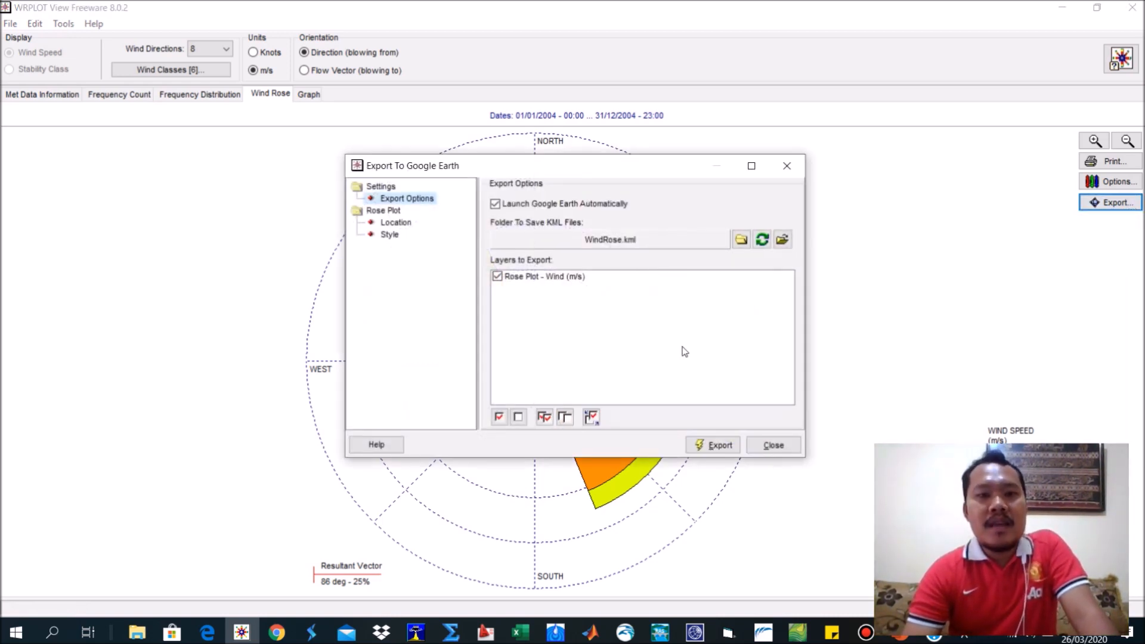
pyautogui.click(787, 166)
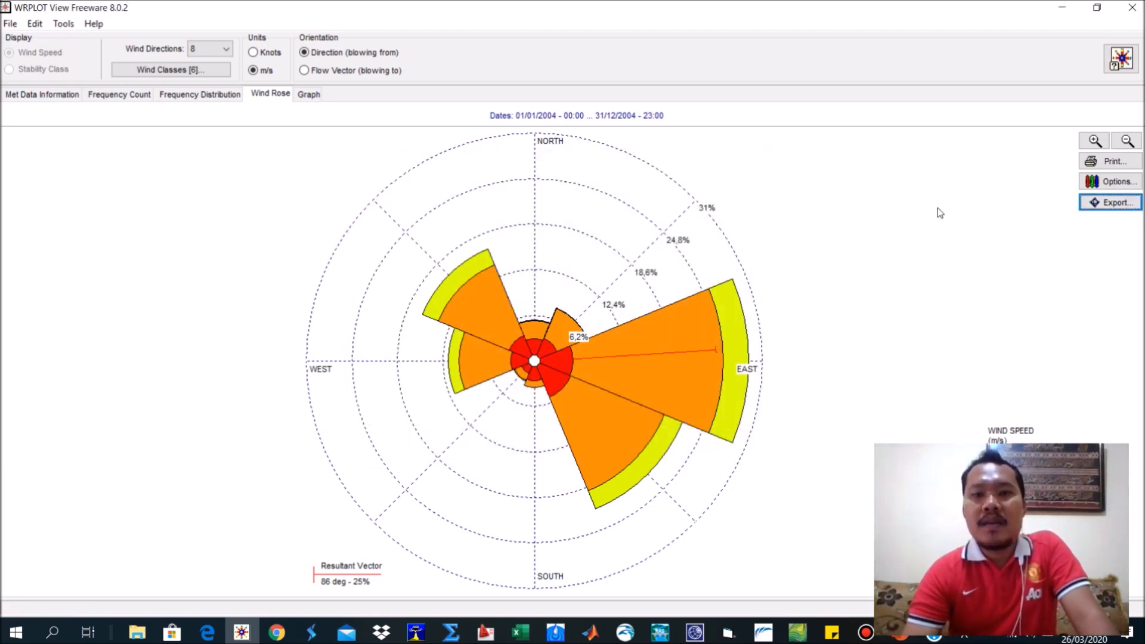
# Open the wind rose's colour options and try the Earth, Contrast, Grayscale and Peacock palettes, ending with Hatch selected.
pyautogui.click(1113, 183)
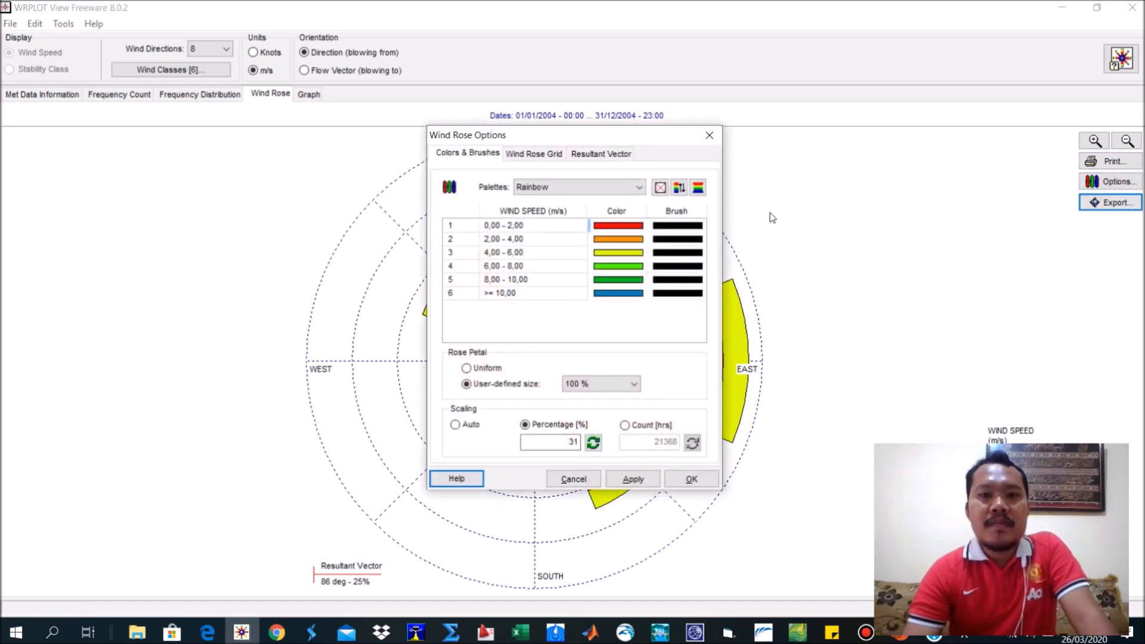
pyautogui.click(618, 189)
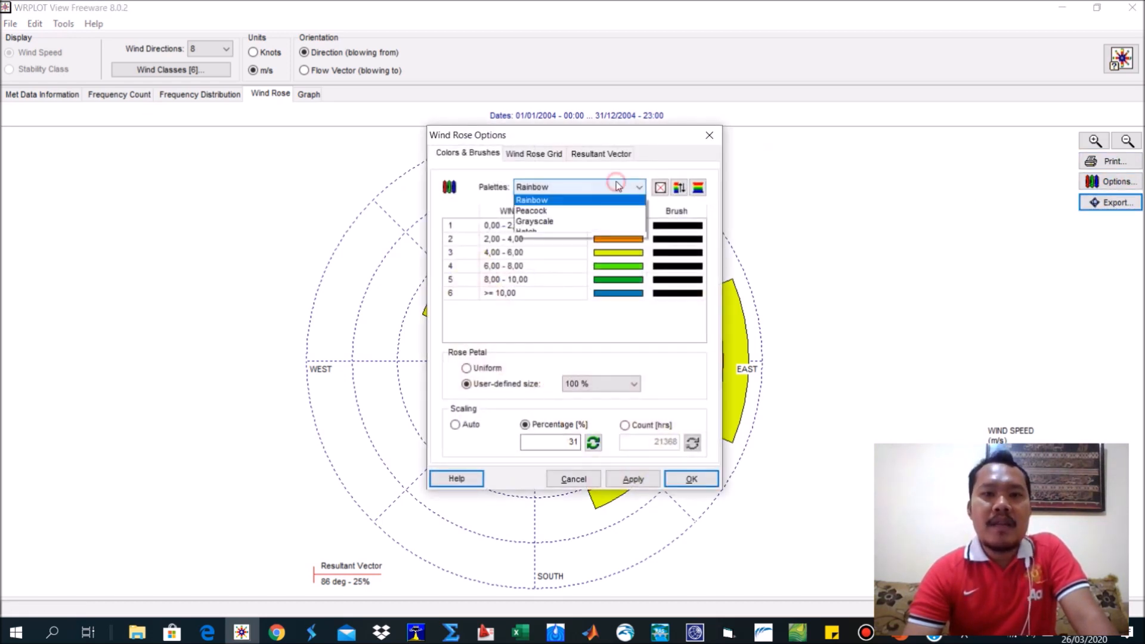
pyautogui.moveTo(598, 140); pyautogui.dragTo(917, 60)
pyautogui.click(904, 109)
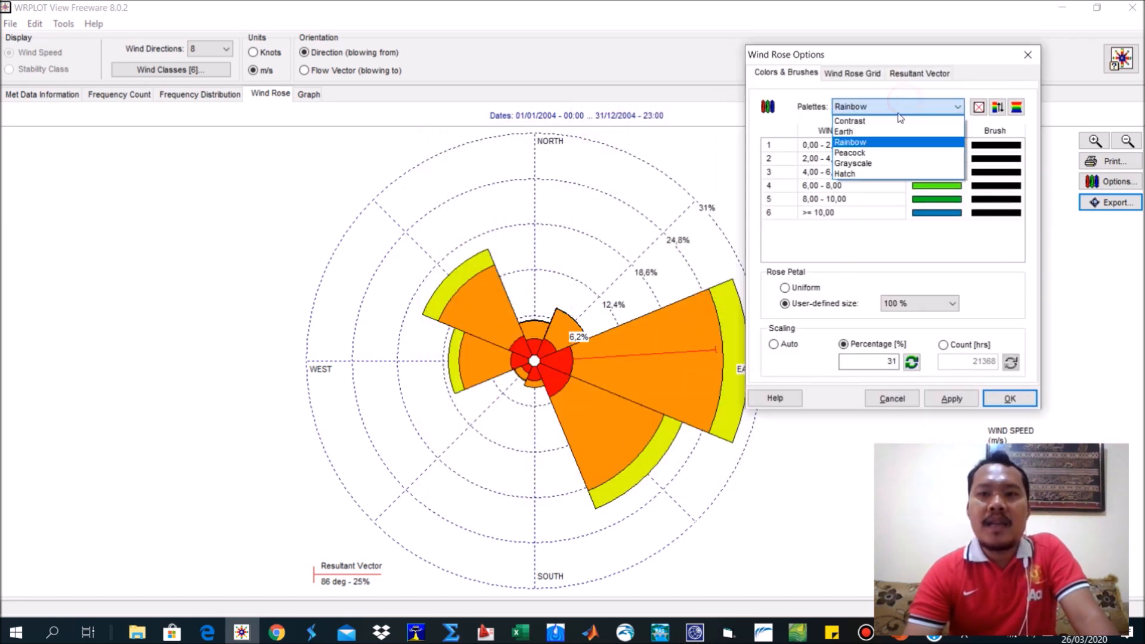
pyautogui.click(894, 131)
pyautogui.click(898, 108)
pyautogui.click(886, 121)
pyautogui.click(883, 108)
pyautogui.click(874, 163)
pyautogui.click(873, 107)
pyautogui.click(868, 152)
pyautogui.click(874, 107)
pyautogui.click(868, 173)
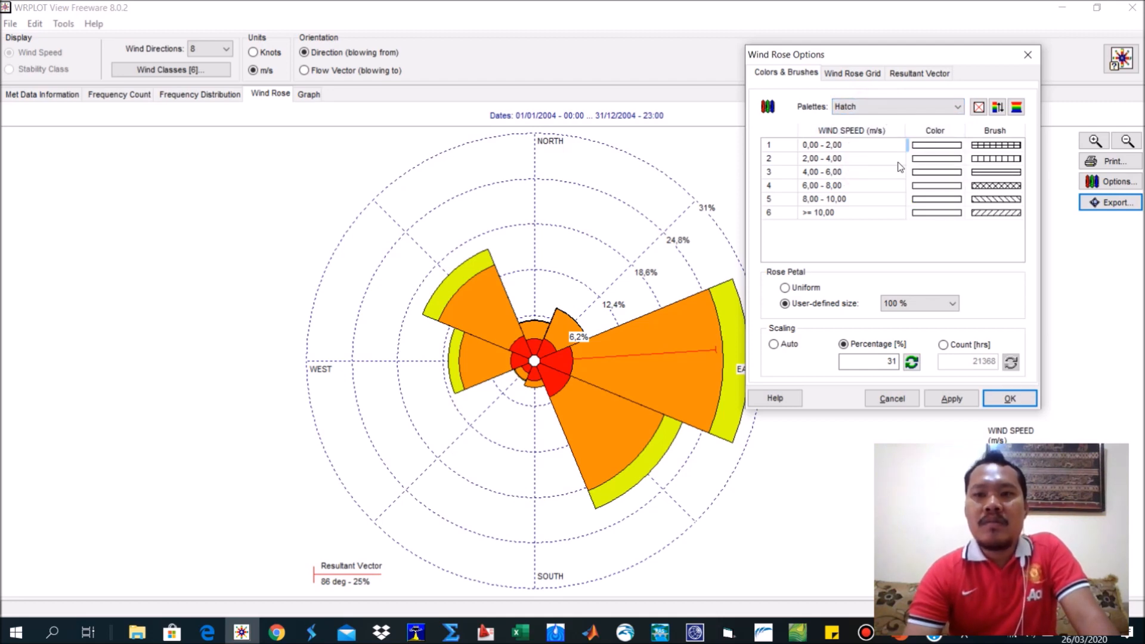
pyautogui.moveTo(910, 57); pyautogui.dragTo(1010, 39)
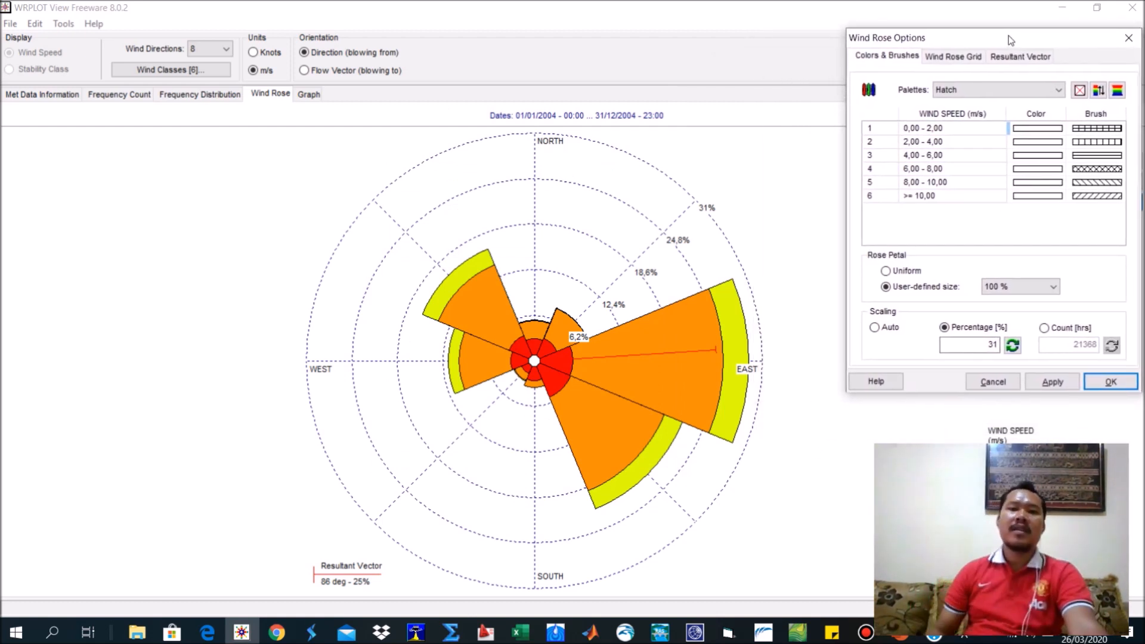
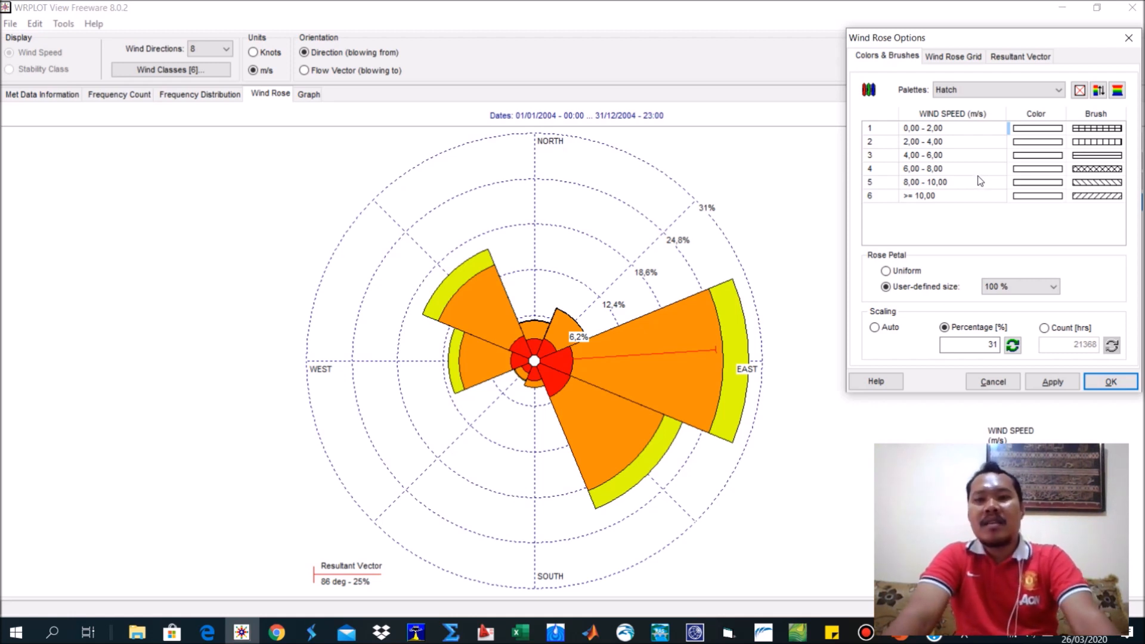
# Set the wind rose palette back to Rainbow and its scaling to Auto, then apply the options.
pyautogui.click(1023, 88)
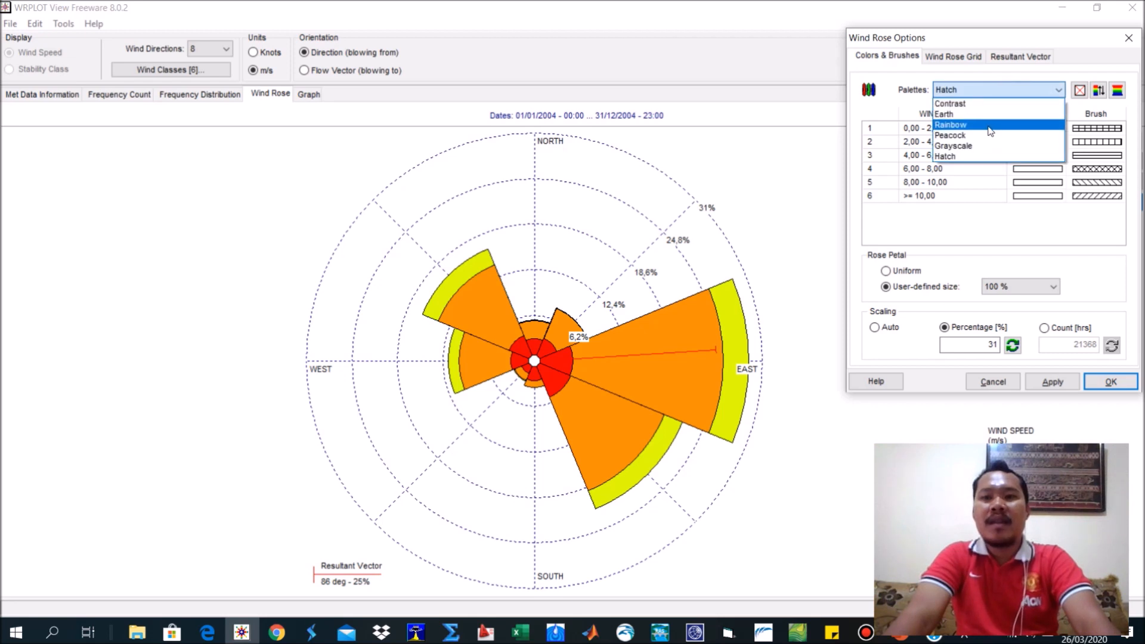
pyautogui.click(991, 127)
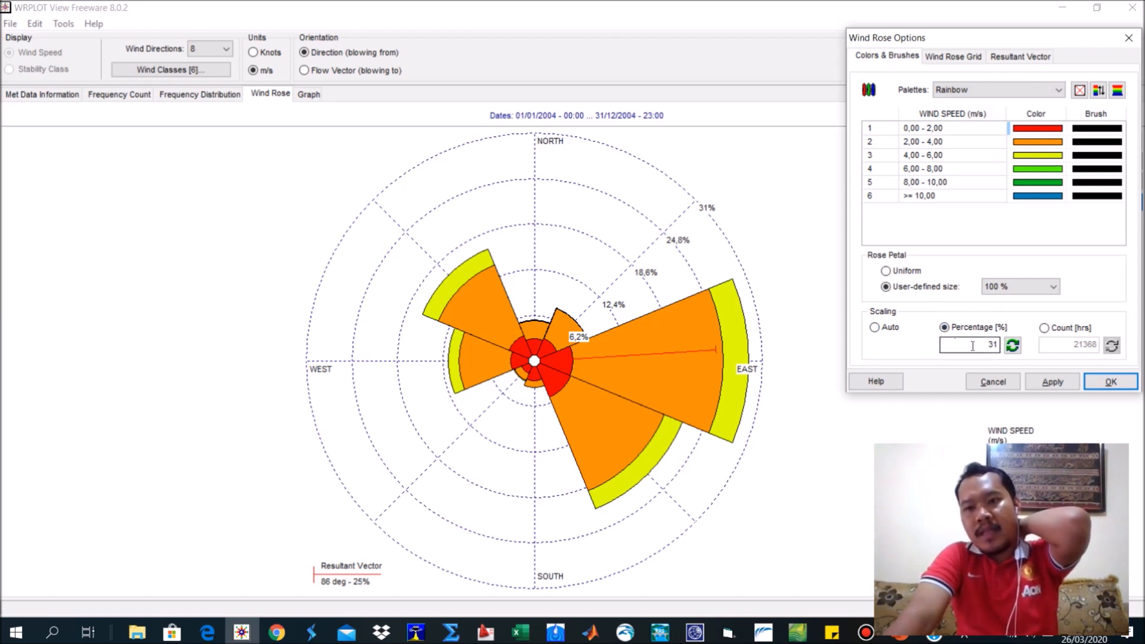
pyautogui.click(885, 331)
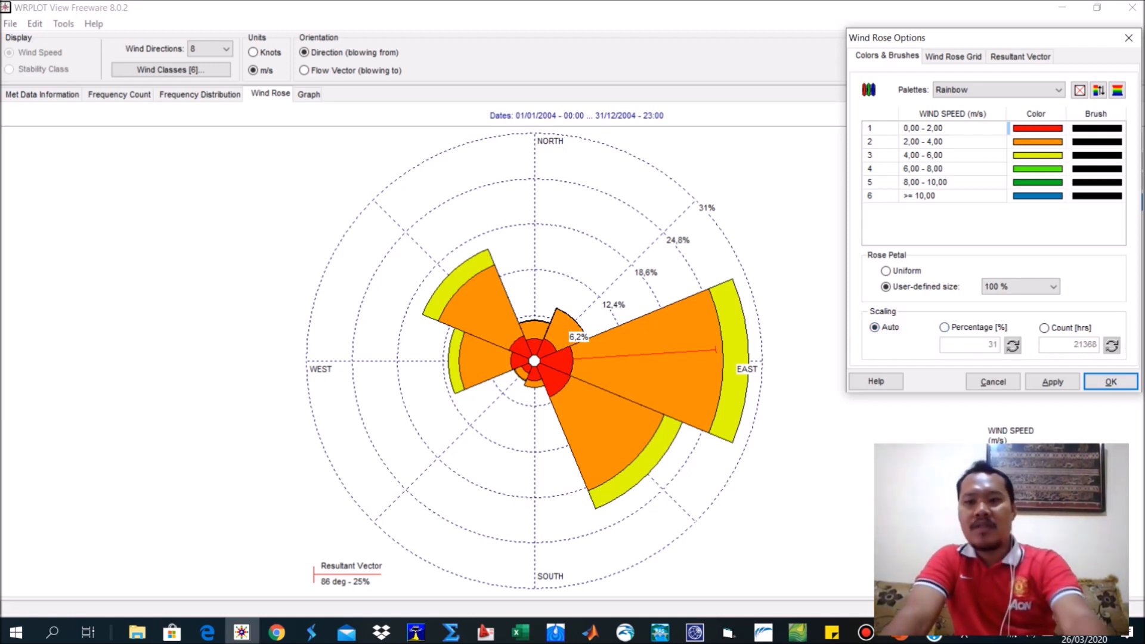
pyautogui.click(1111, 381)
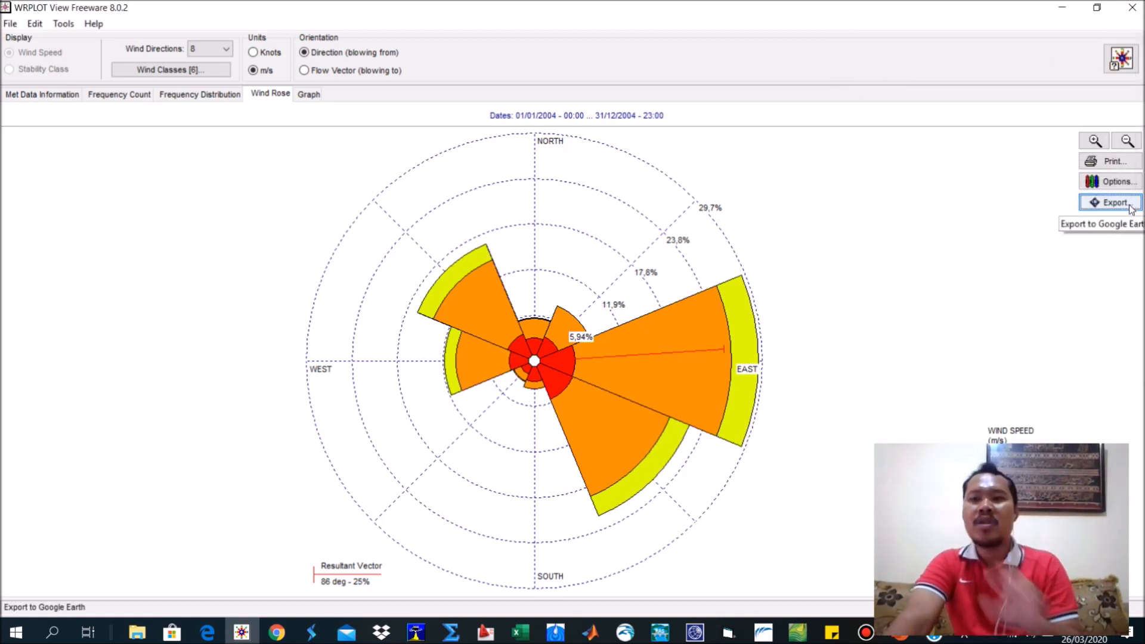
# Change the wind rose scaling to a percentage of 20 and apply it.
pyautogui.click(1114, 181)
pyautogui.moveTo(510, 143); pyautogui.dragTo(837, 92)
pyautogui.click(852, 374)
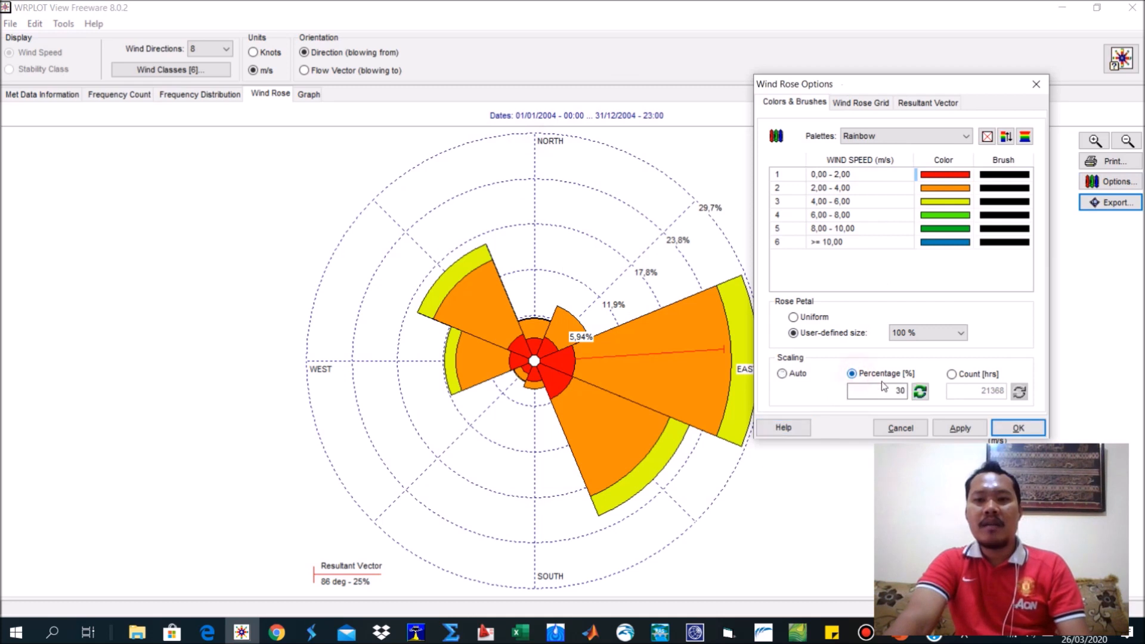
pyautogui.doubleClick(876, 392)
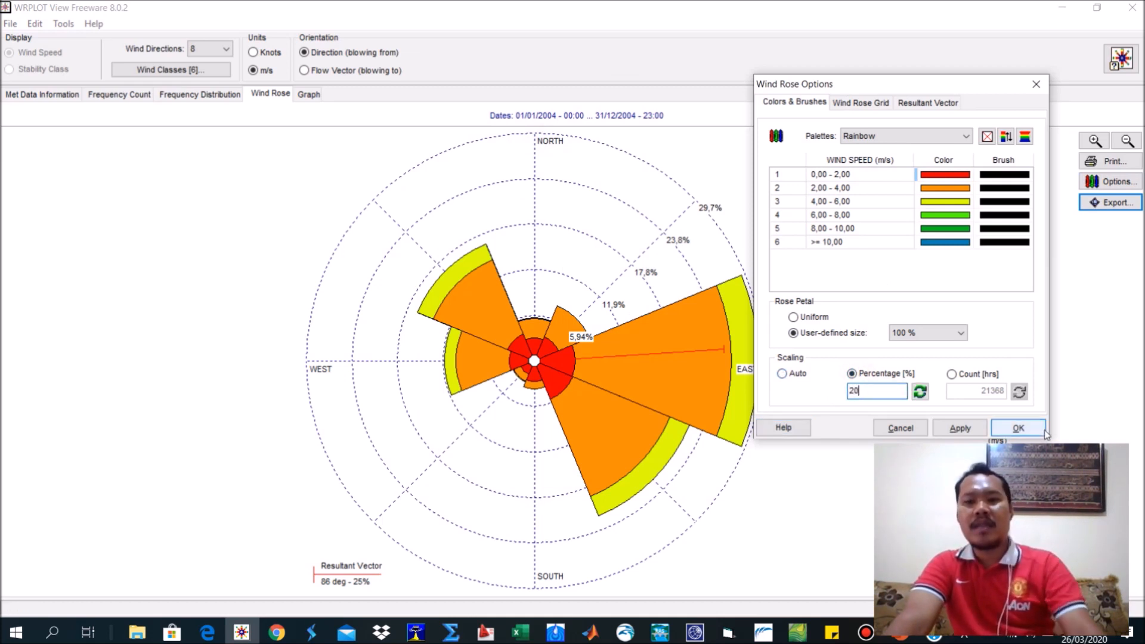
pyautogui.click(1019, 428)
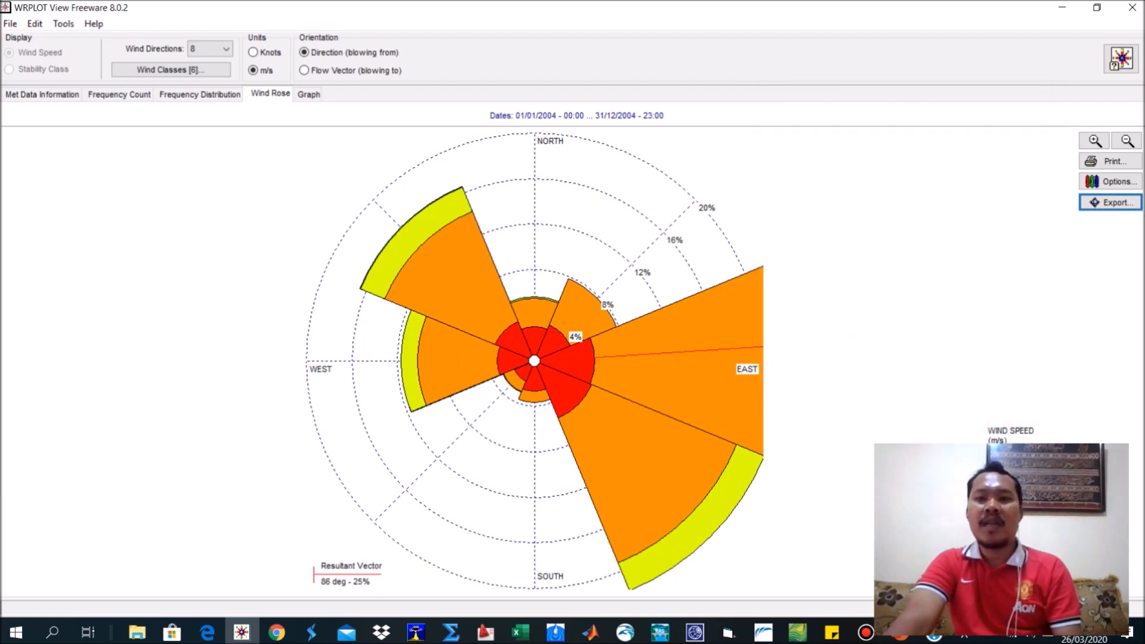
# Set the wind rose scaling percentage to 31 and apply it.
pyautogui.click(1110, 181)
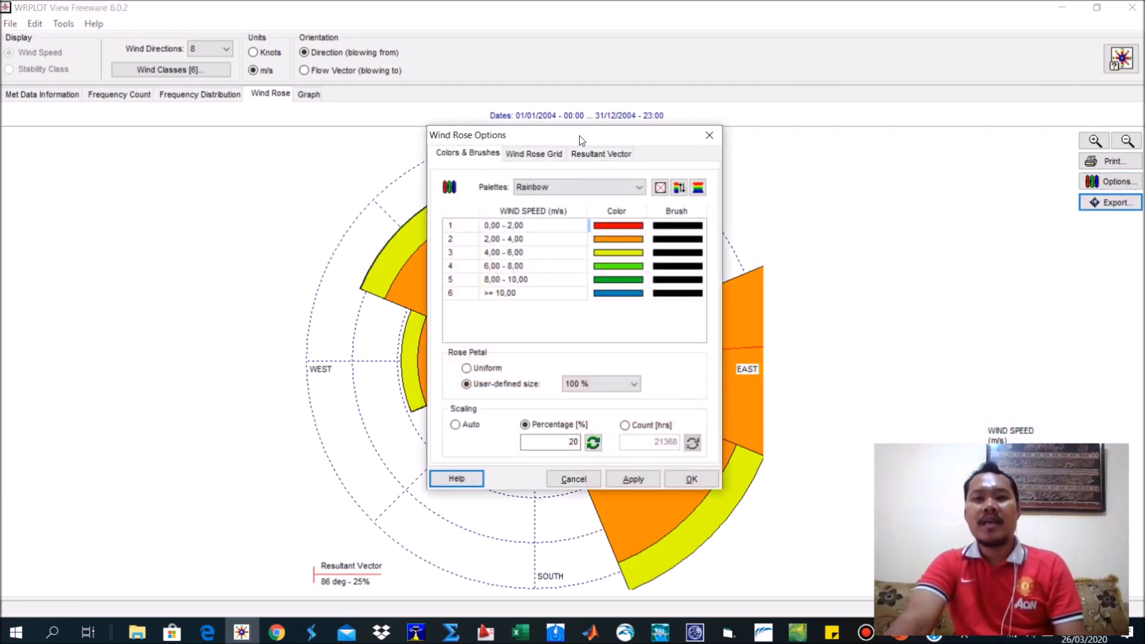
pyautogui.moveTo(593, 138); pyautogui.dragTo(894, 86)
pyautogui.click(868, 389)
pyautogui.doubleClick(836, 390)
pyautogui.write('31')
pyautogui.click(993, 428)
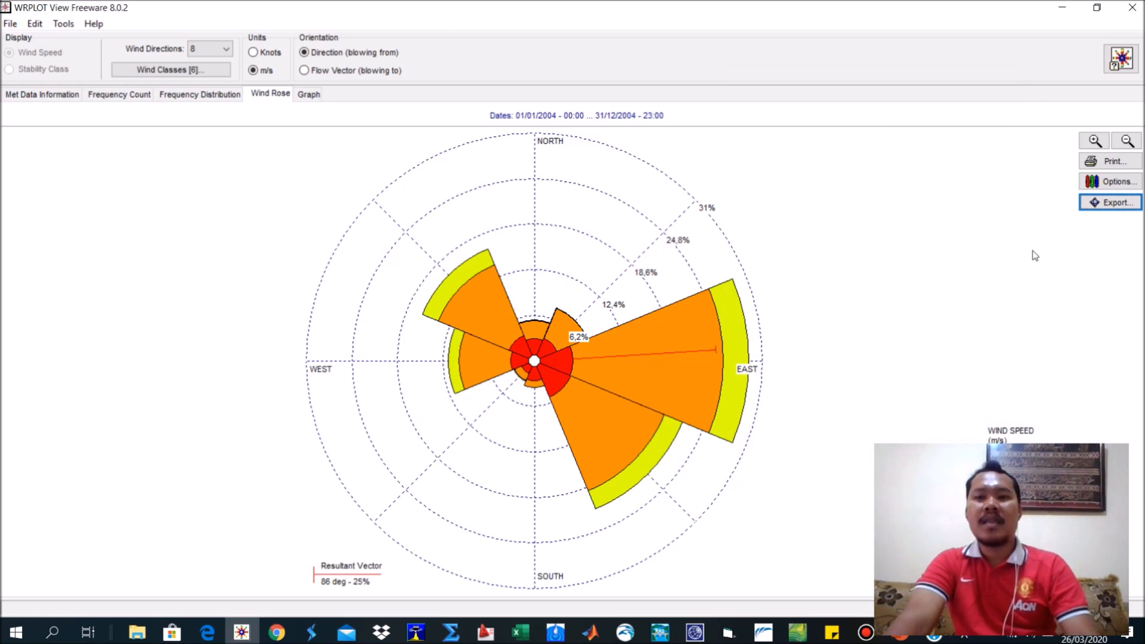
# Return the wind rose scaling to Auto and apply the options.
pyautogui.click(1099, 183)
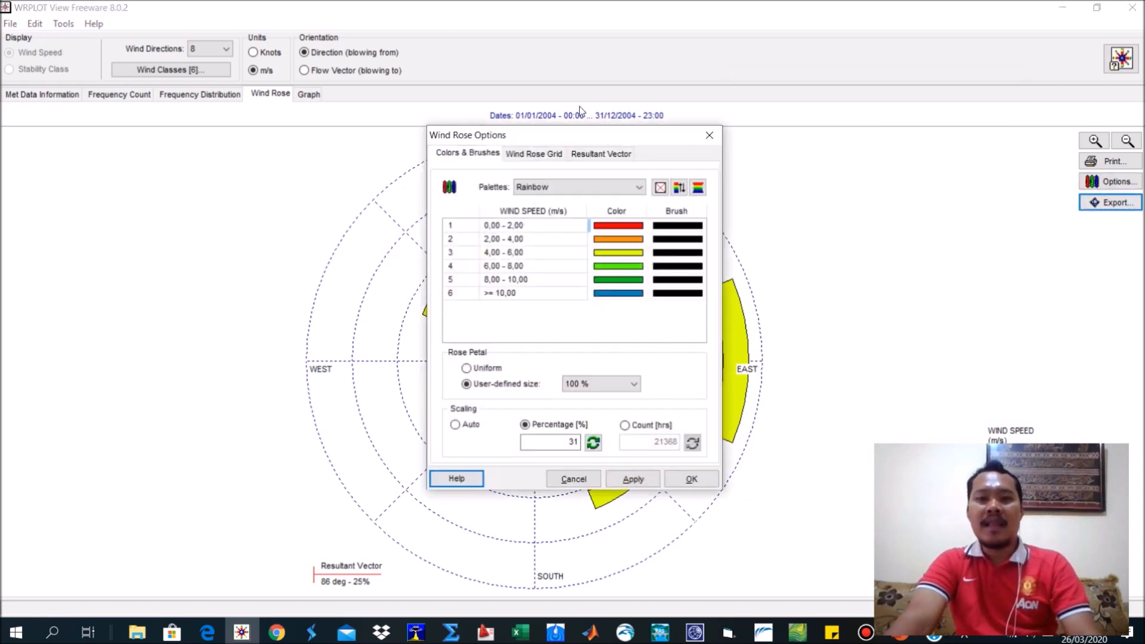
pyautogui.moveTo(582, 141); pyautogui.dragTo(917, 118)
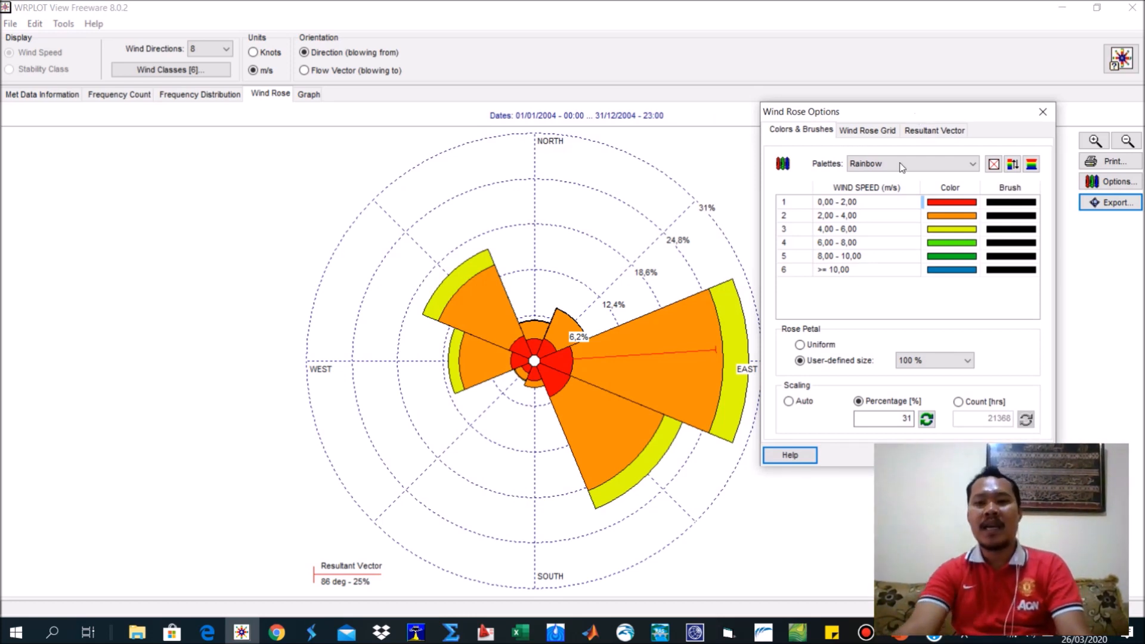
pyautogui.click(805, 401)
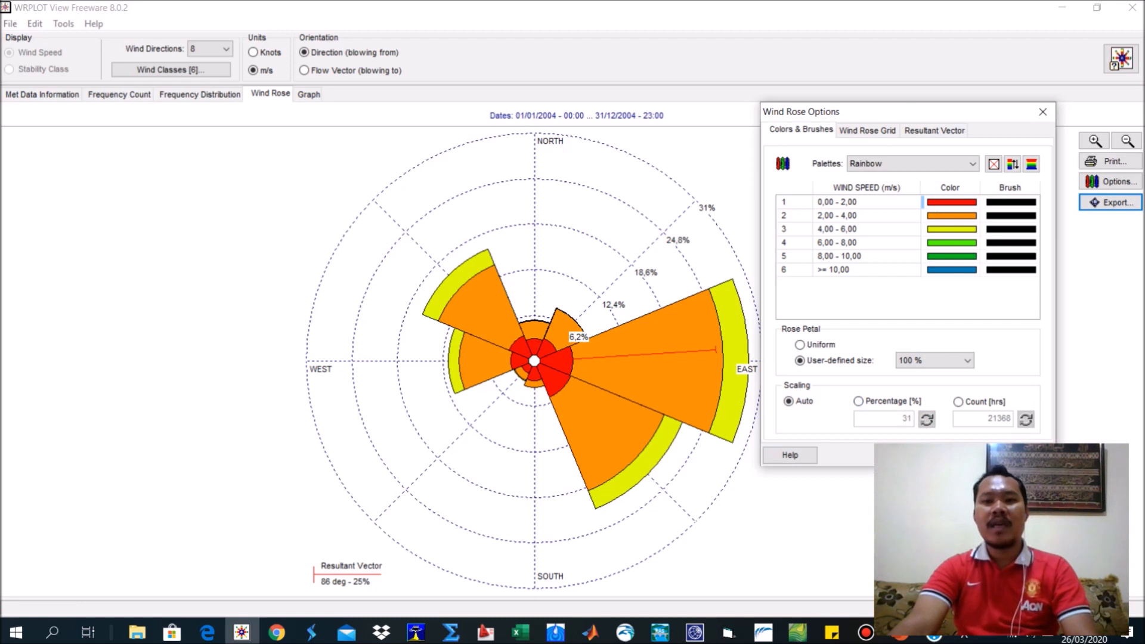
pyautogui.click(1025, 455)
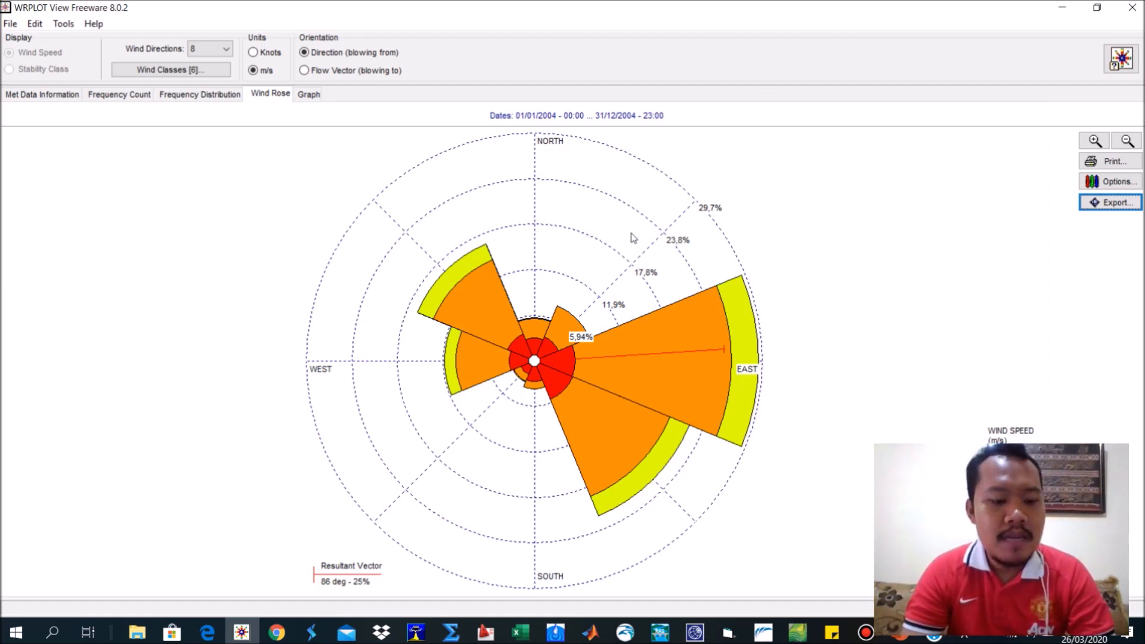
# Capture a rectangular screen snip of the whole wind rose diagram and switch to the PowerPoint presentation.
pyautogui.press('super+shift+s')
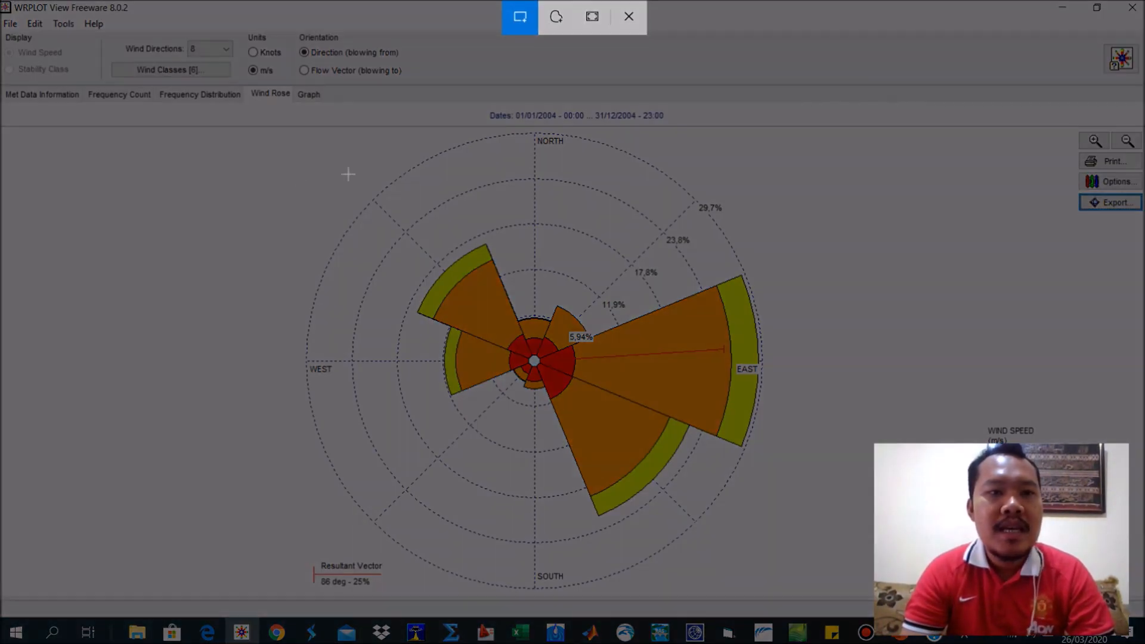
pyautogui.moveTo(258, 126)
pyautogui.mouseDown()
pyautogui.moveTo(477, 193)
pyautogui.moveTo(689, 390)
pyautogui.moveTo(831, 593)
pyautogui.mouseUp()
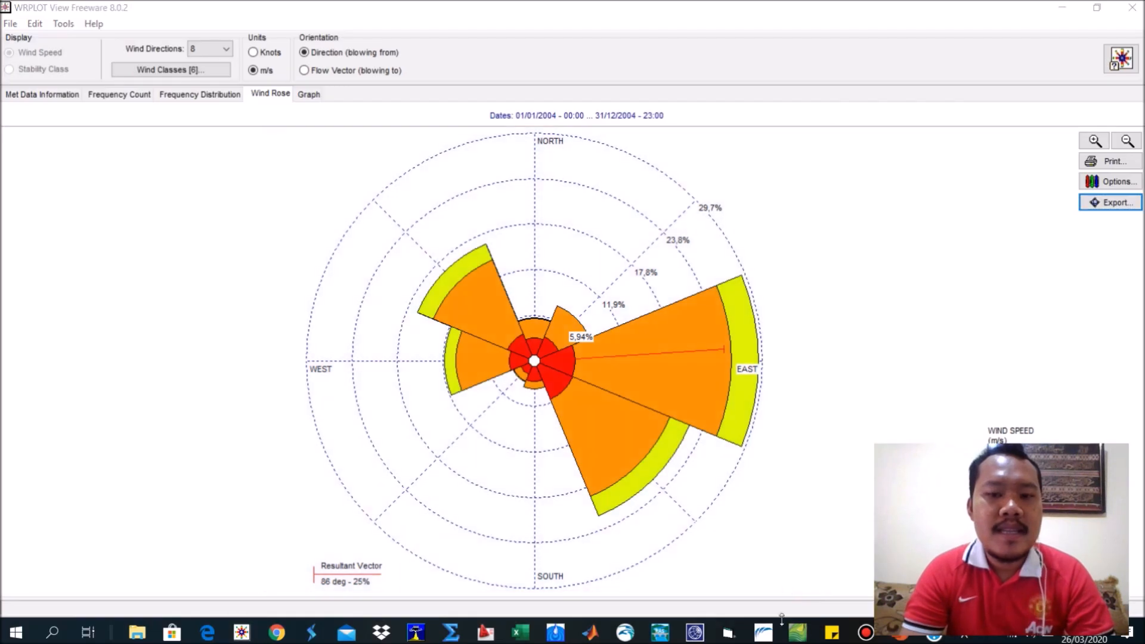
pyautogui.click(903, 639)
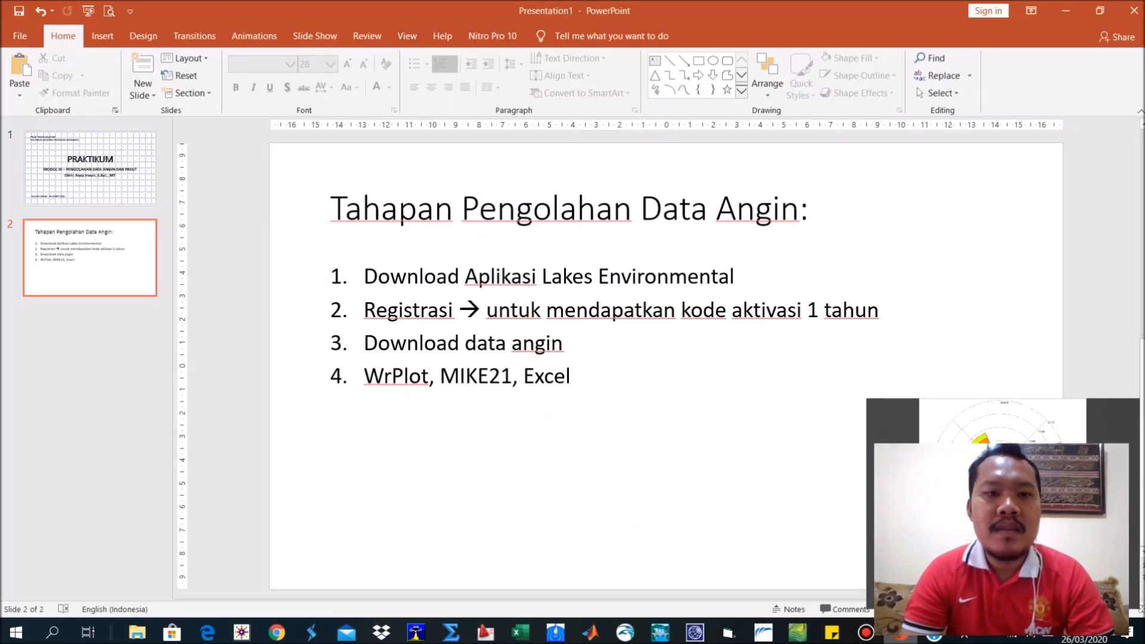
# Add a new slide after slide 2 and delete its title and text placeholders.
pyautogui.rightClick(111, 298)
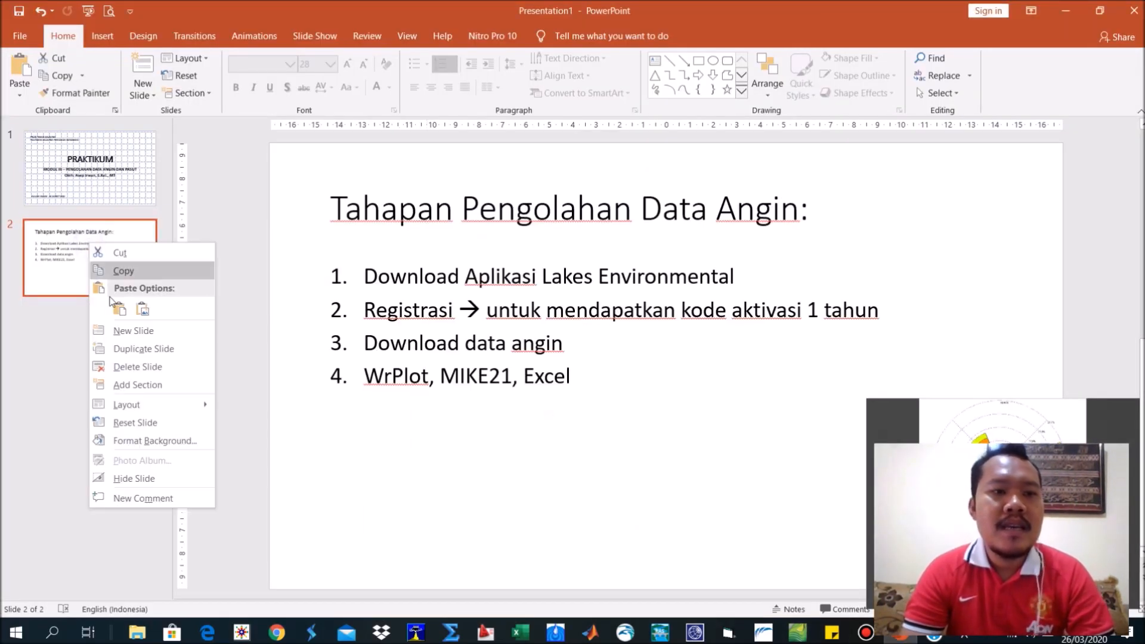
pyautogui.click(133, 330)
pyautogui.click(279, 250)
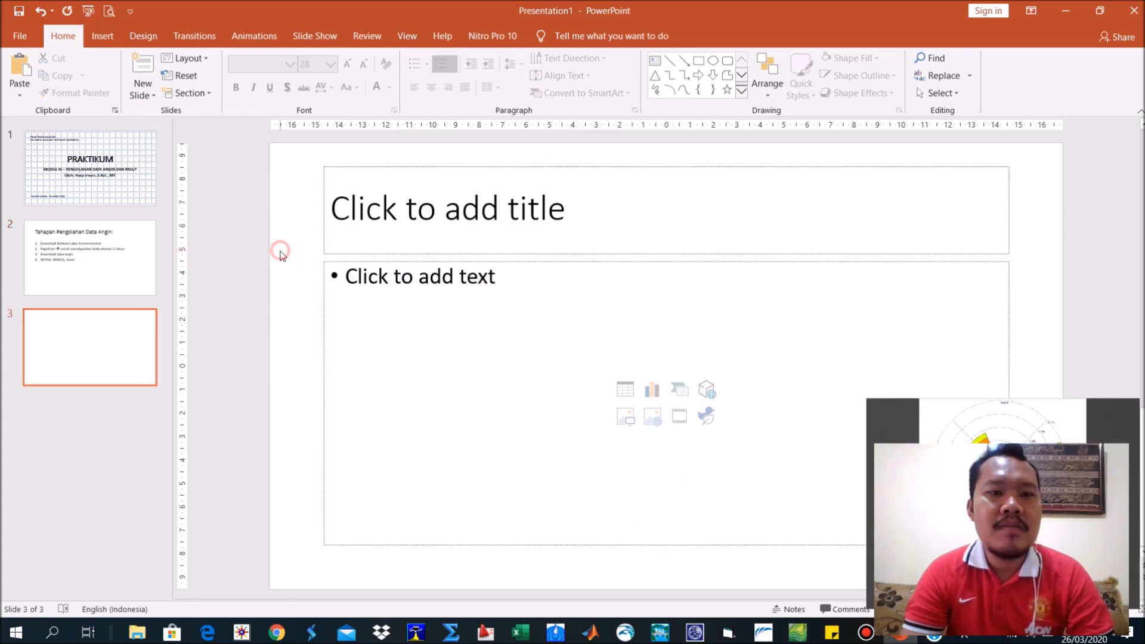
pyautogui.hotkey('ctrl', 'a')
pyautogui.press('Delete')
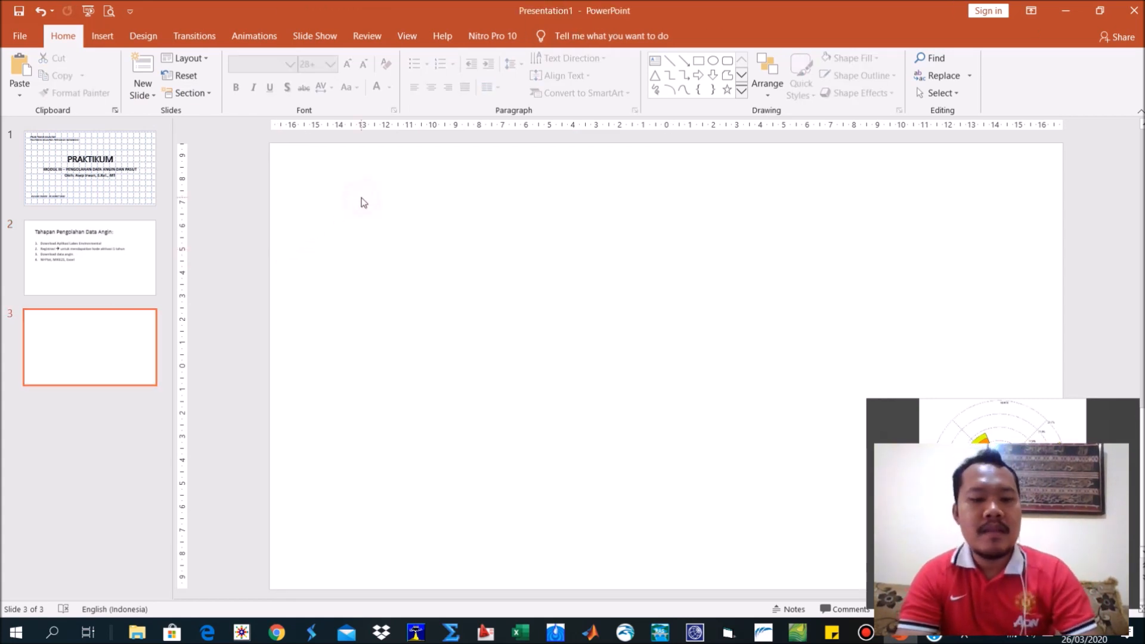
# Paste the wind rose snip onto the blank slide 3 and place it in the slide's upper-left area.
pyautogui.hotkey('ctrl', 'v')
pyautogui.moveTo(905, 175); pyautogui.dragTo(815, 303)
pyautogui.moveTo(701, 320); pyautogui.dragTo(409, 268)
pyautogui.moveTo(463, 191); pyautogui.dragTo(559, 189)
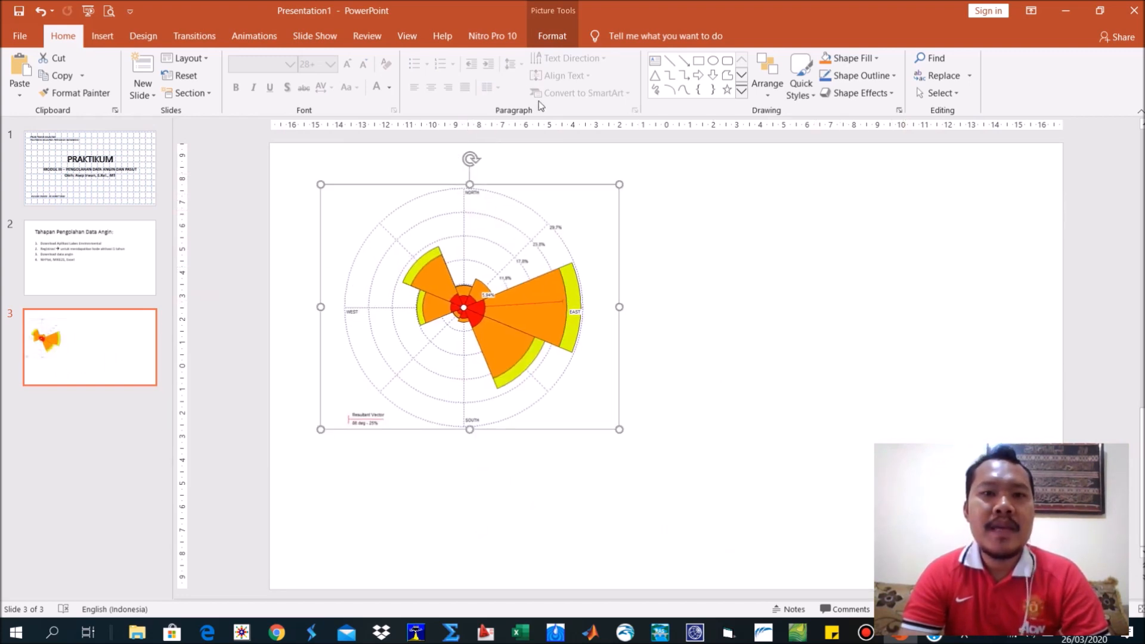
# Crop the top edge of the wind rose picture slightly, to a picture height of about 10.3 cm.
pyautogui.click(552, 36)
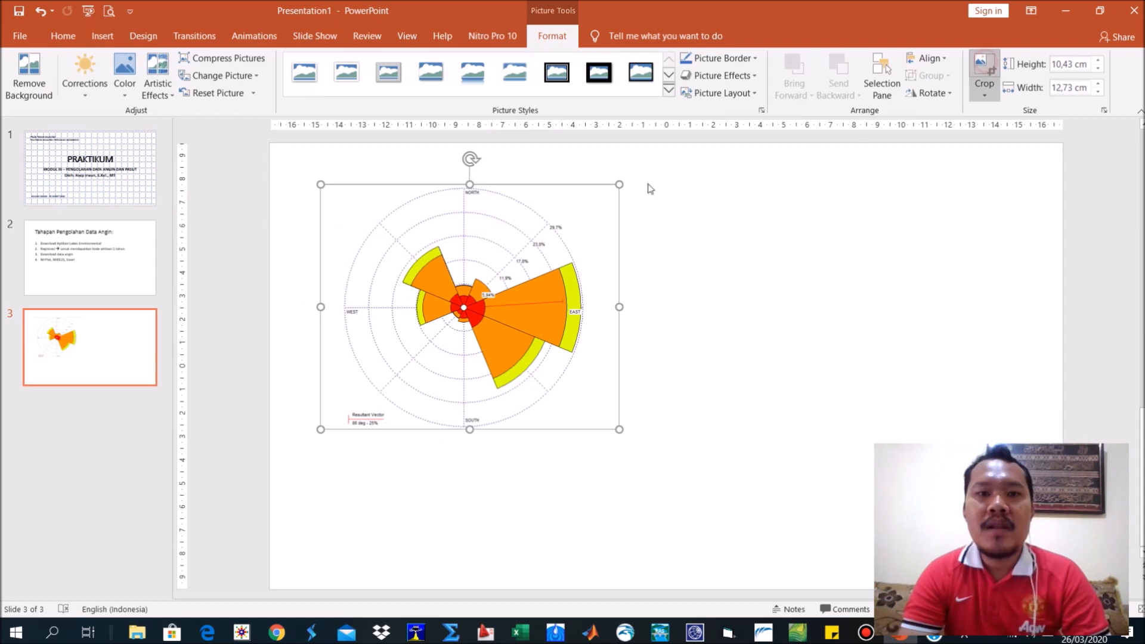
pyautogui.moveTo(470, 186); pyautogui.dragTo(475, 188)
pyautogui.click(689, 257)
pyautogui.click(581, 382)
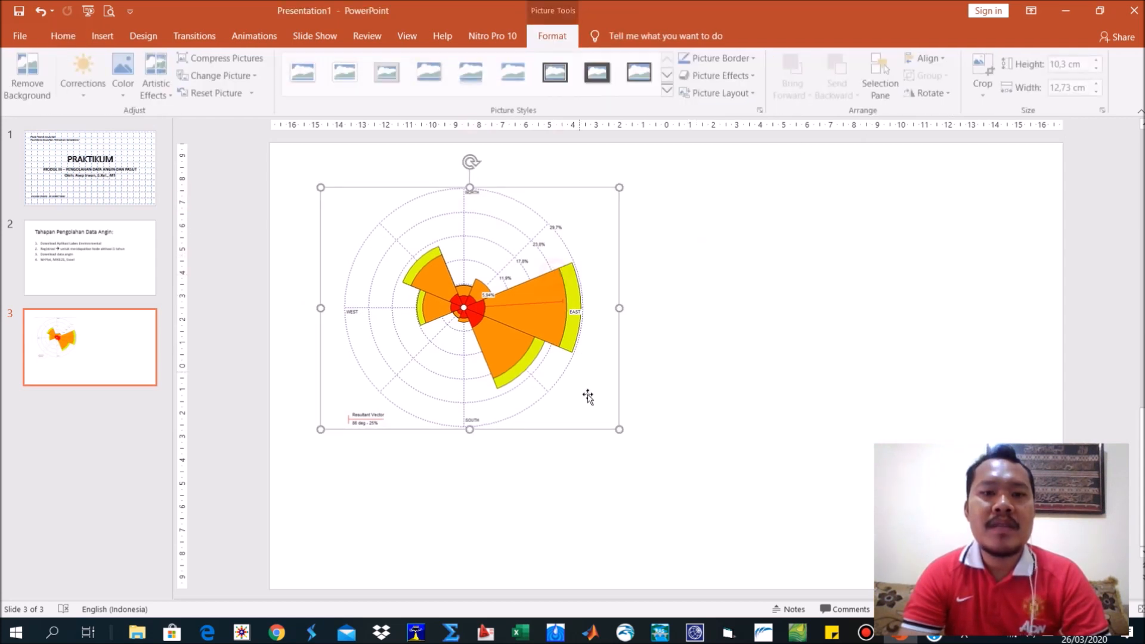
pyautogui.moveTo(648, 445); pyautogui.dragTo(731, 520)
pyautogui.moveTo(644, 417); pyautogui.dragTo(639, 430)
pyautogui.click(749, 434)
# Switch back to WRPLOT View, look at the frequency distribution table, and display the frequency count table.
pyautogui.hotkey('alt', 'Tab')
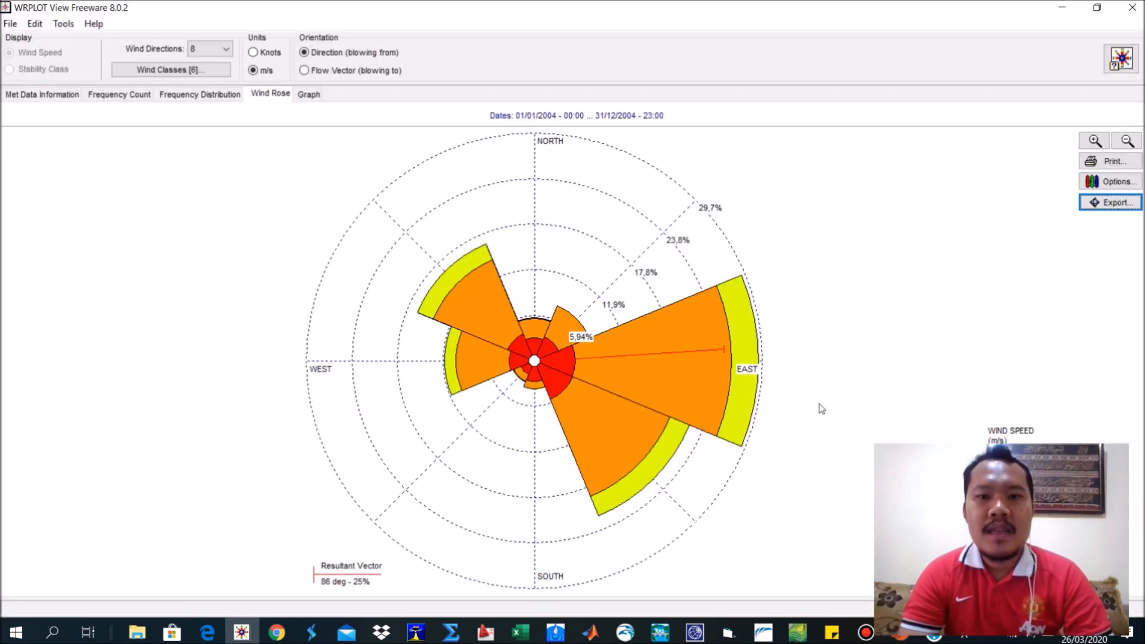
pyautogui.click(196, 97)
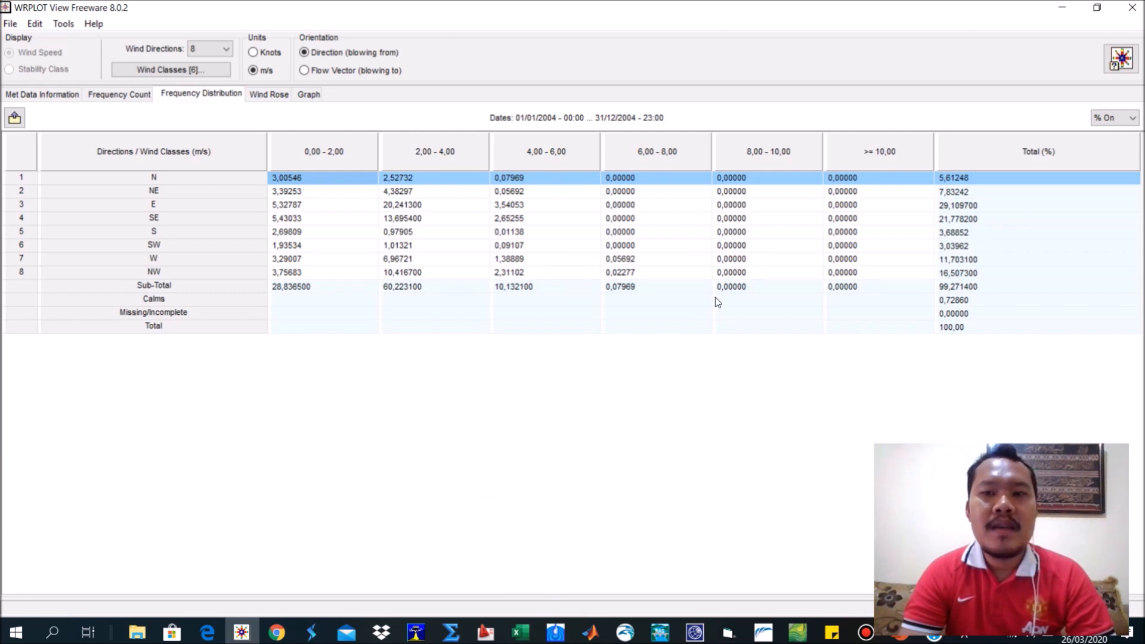
pyautogui.click(96, 95)
# Export the frequency count table as Freq.Count in CSV format to the Documents folder LATIHAN 1 PENGOLAHAN DATA ANGIN.
pyautogui.click(14, 117)
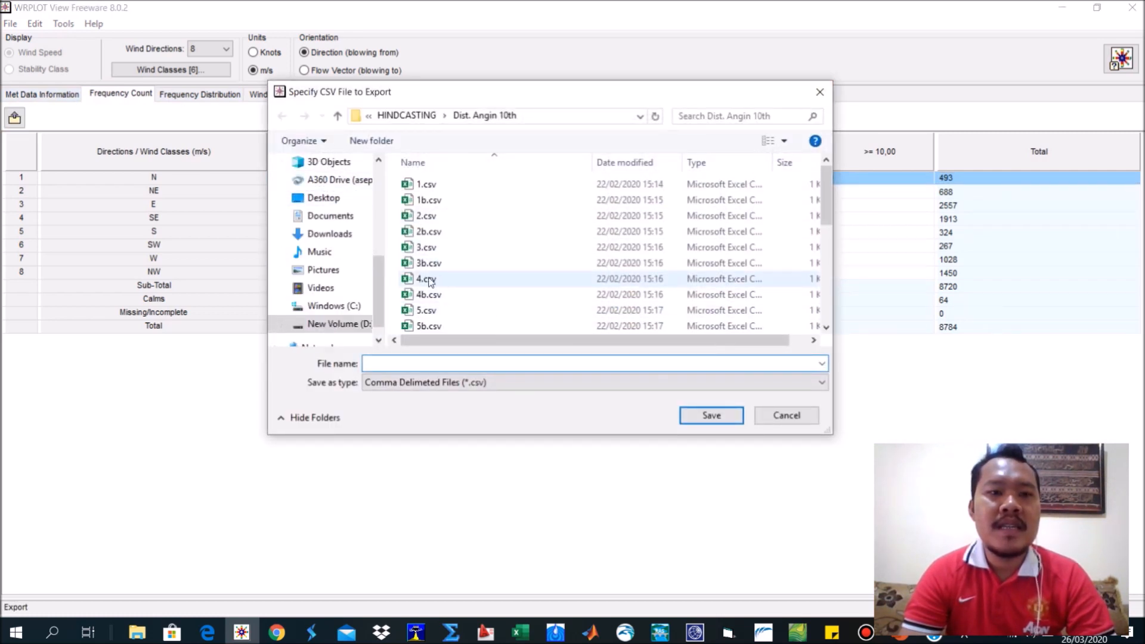
pyautogui.click(318, 217)
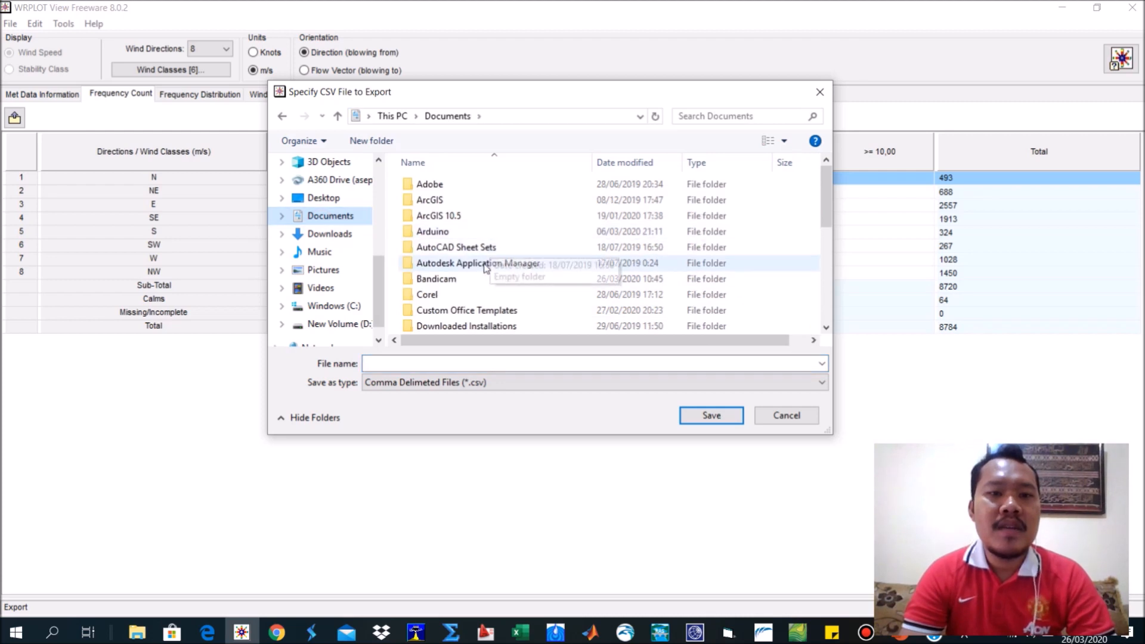
pyautogui.scroll(-3, 489, 314)
pyautogui.scroll(-1, 503, 302)
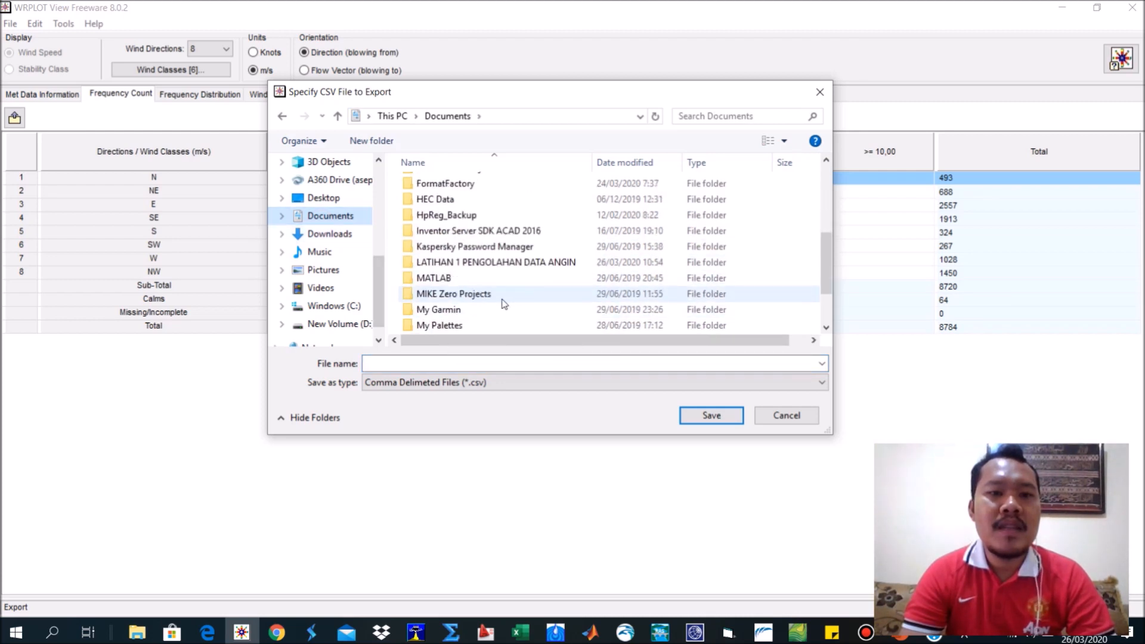
pyautogui.doubleClick(495, 262)
pyautogui.click(408, 360)
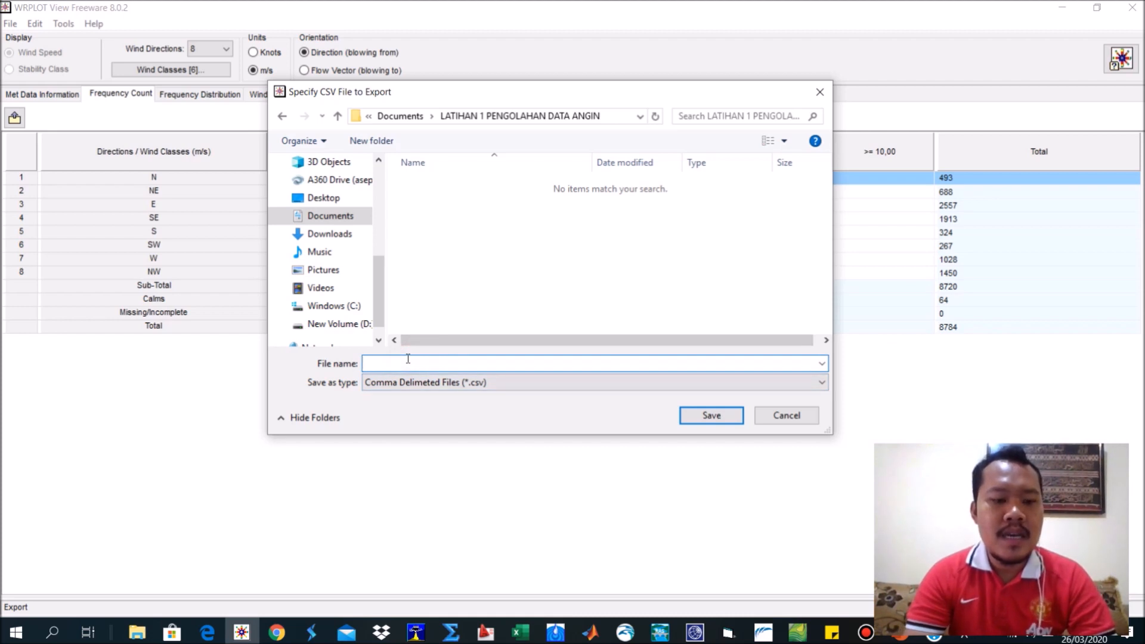
pyautogui.write('Freq.Count')
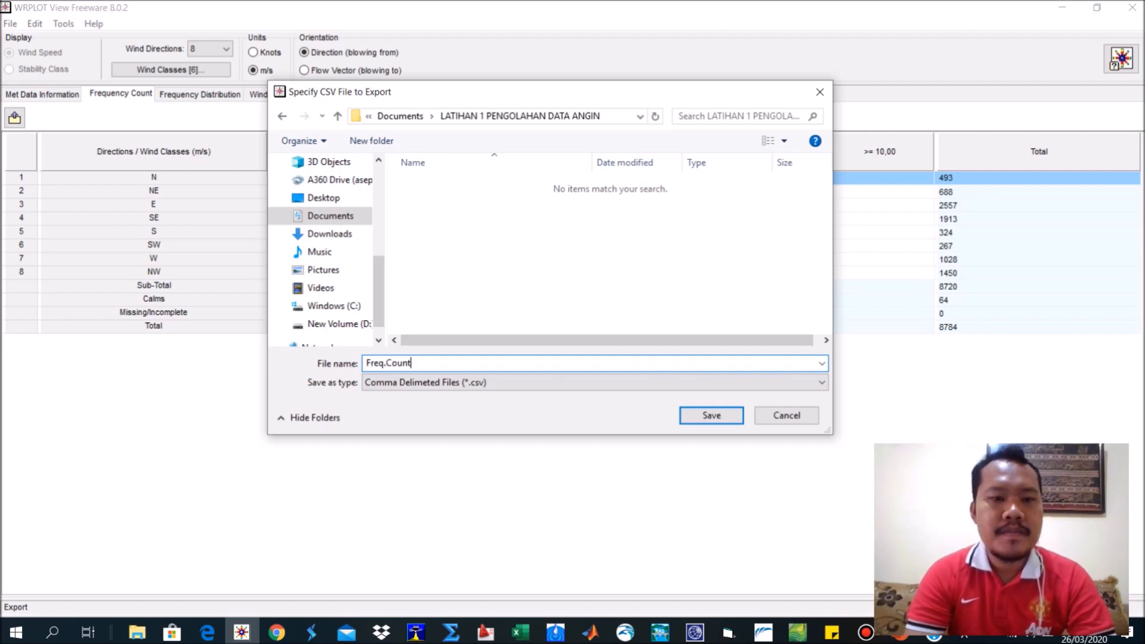
pyautogui.click(727, 416)
# Display the frequency distribution table and compare its values with percentages off and on, ending with % On.
pyautogui.click(197, 98)
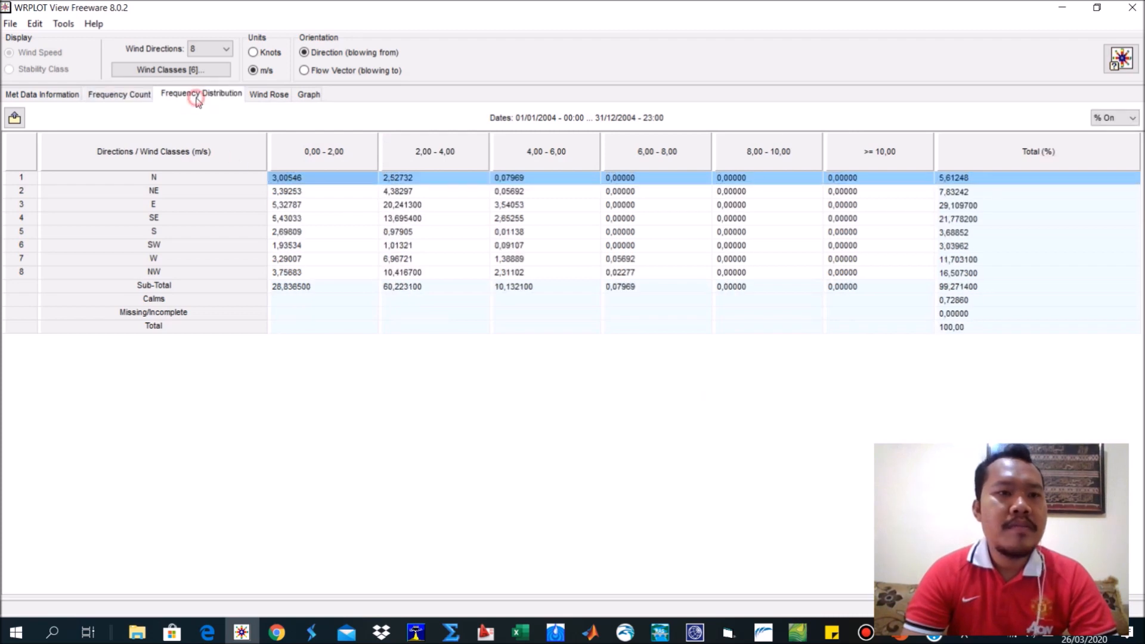
pyautogui.click(1104, 119)
pyautogui.click(1104, 143)
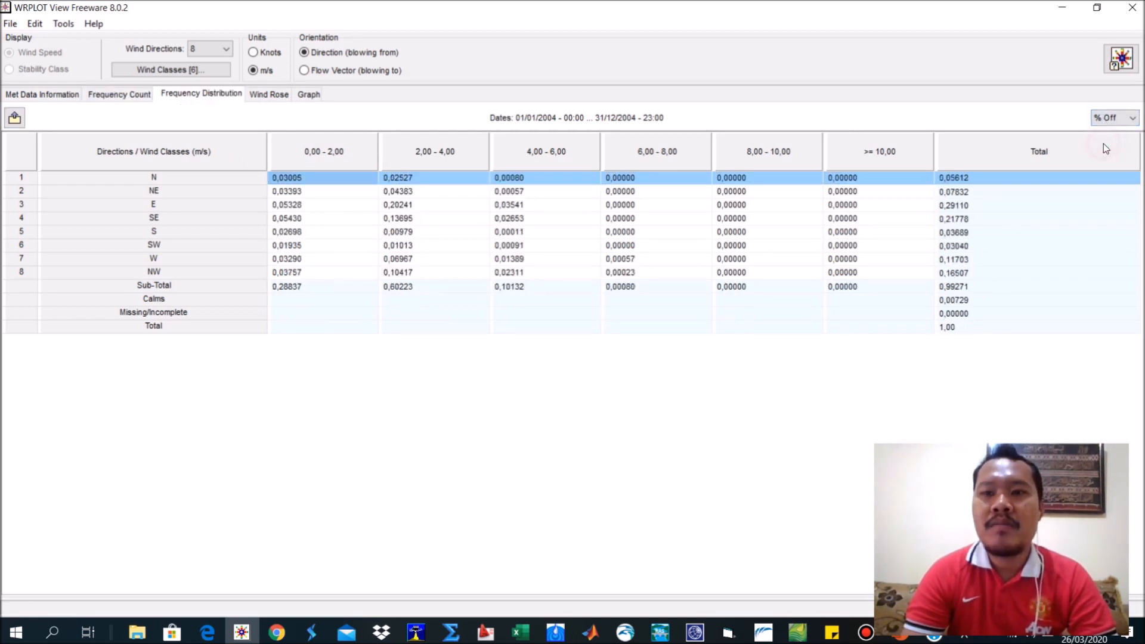
pyautogui.click(1108, 130)
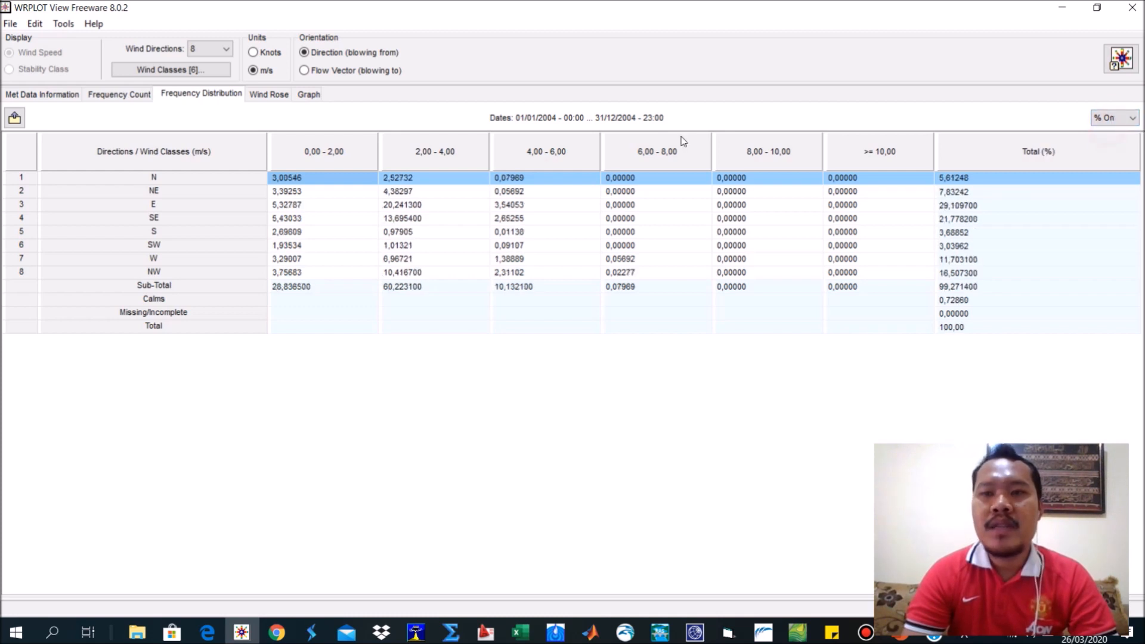
# Export the frequency distribution table as Freq.Dist.csv to the Documents folder LATIHAN 1 PENGOLAHAN DATA ANGIN.
pyautogui.click(15, 118)
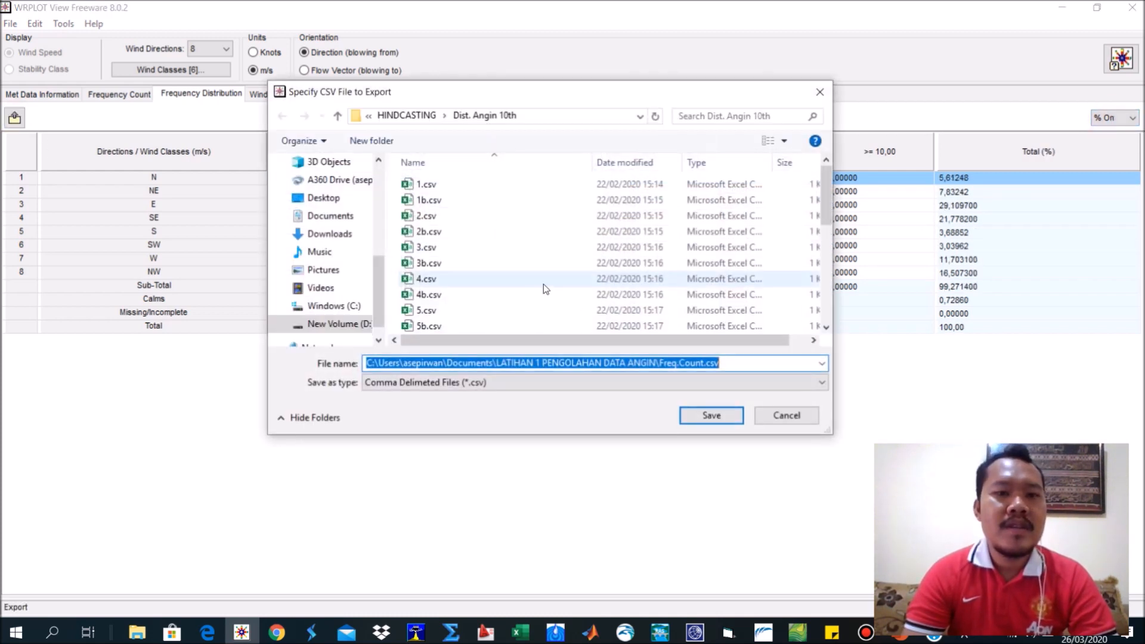
pyautogui.click(331, 216)
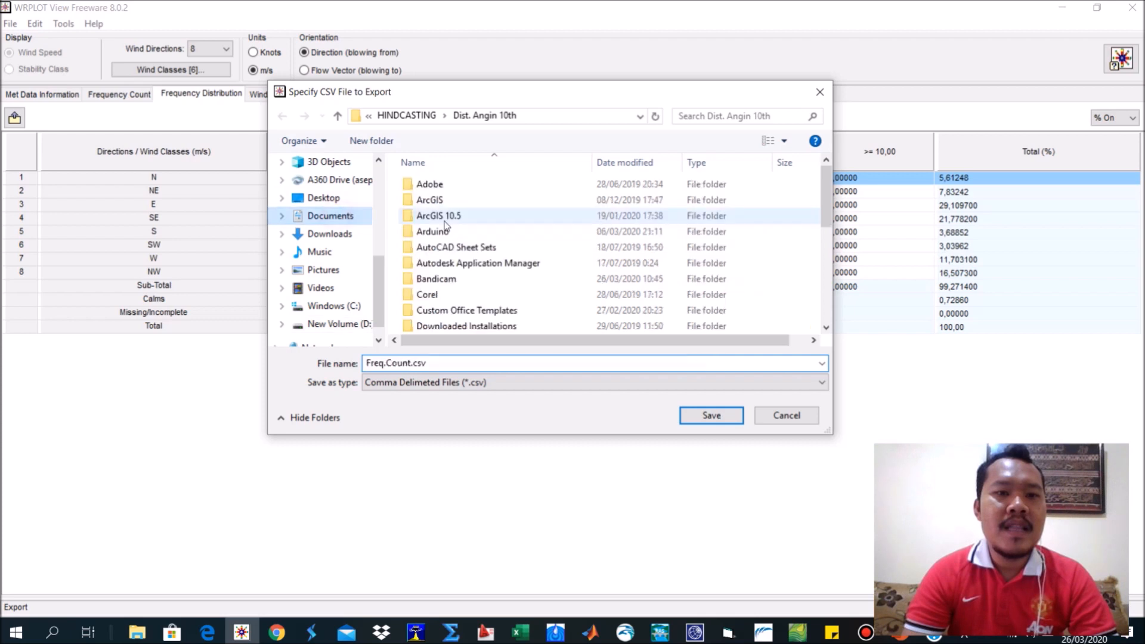
pyautogui.scroll(-4, 513, 274)
pyautogui.click(511, 263)
pyautogui.doubleClick(511, 263)
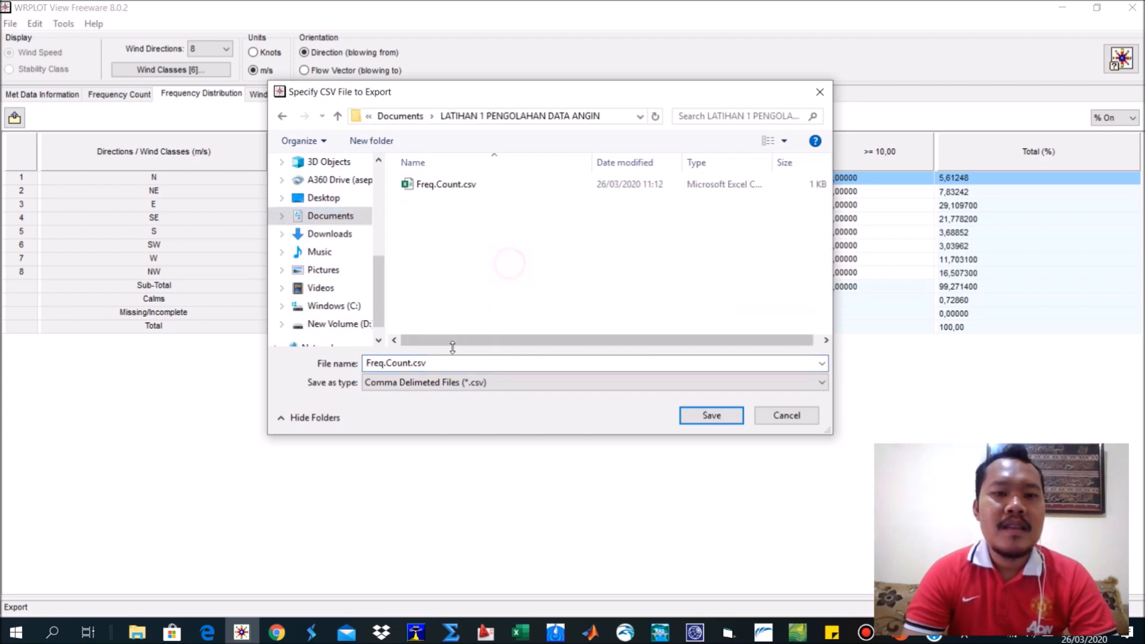
pyautogui.click(396, 364)
pyautogui.click(411, 364)
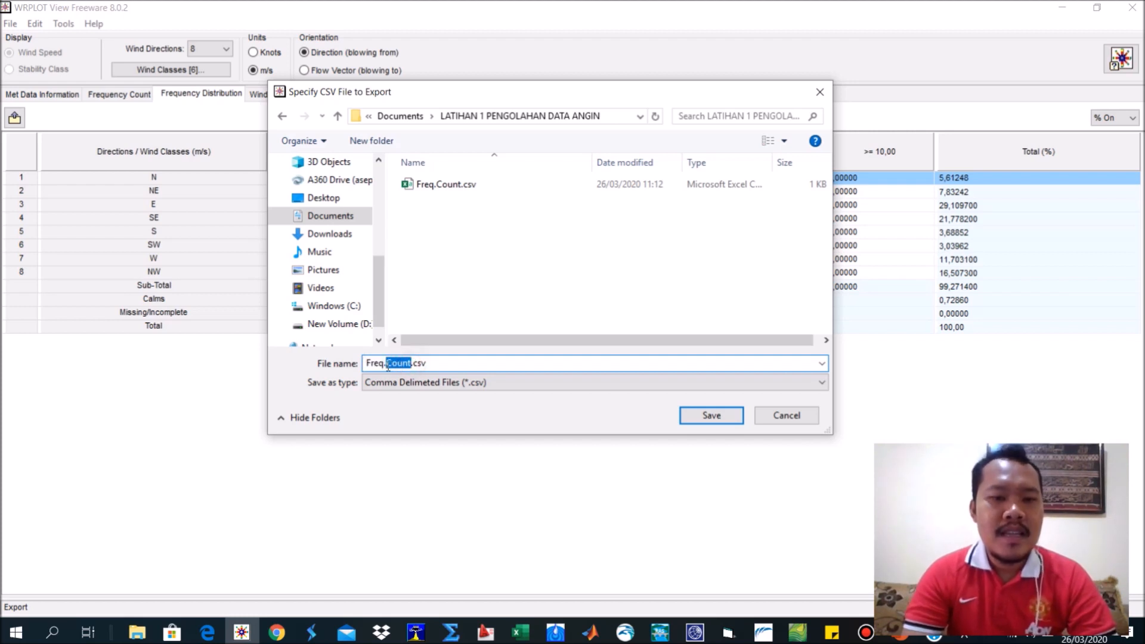
pyautogui.write('Dist')
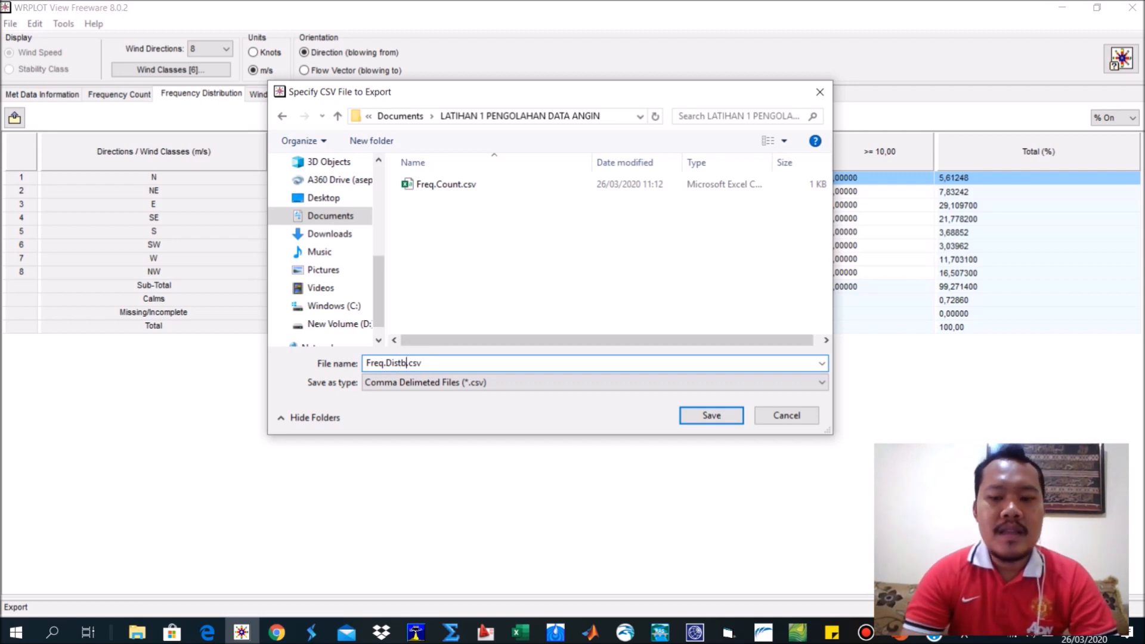
pyautogui.click(733, 418)
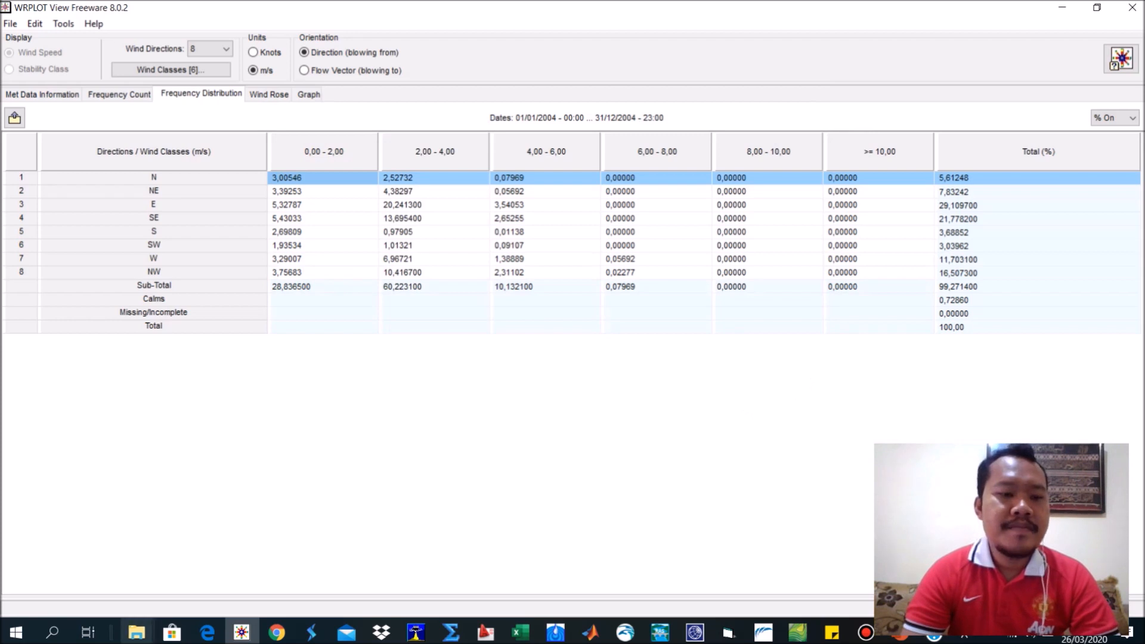
# Switch to File Explorer's LATIHAN 1 PENGOLAHAN DATA ANGIN folder and check for the exported Freq.Count and Freq.Dist files.
pyautogui.moveTo(136, 636)
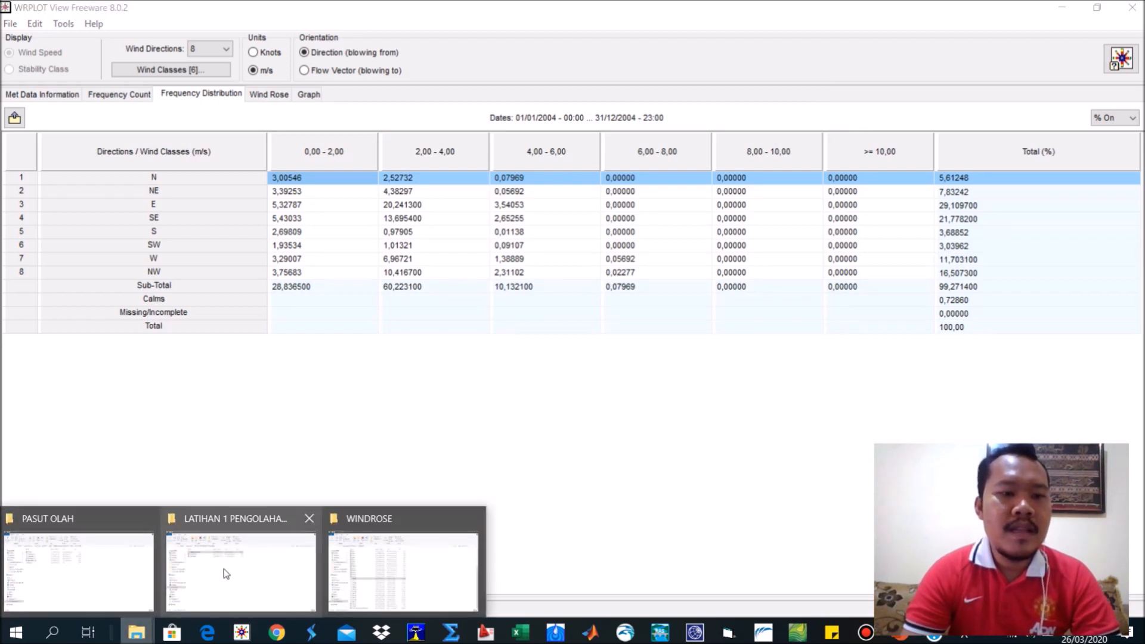
pyautogui.click(225, 571)
pyautogui.click(201, 232)
pyautogui.click(204, 178)
pyautogui.click(202, 194)
pyautogui.click(203, 177)
pyautogui.click(197, 193)
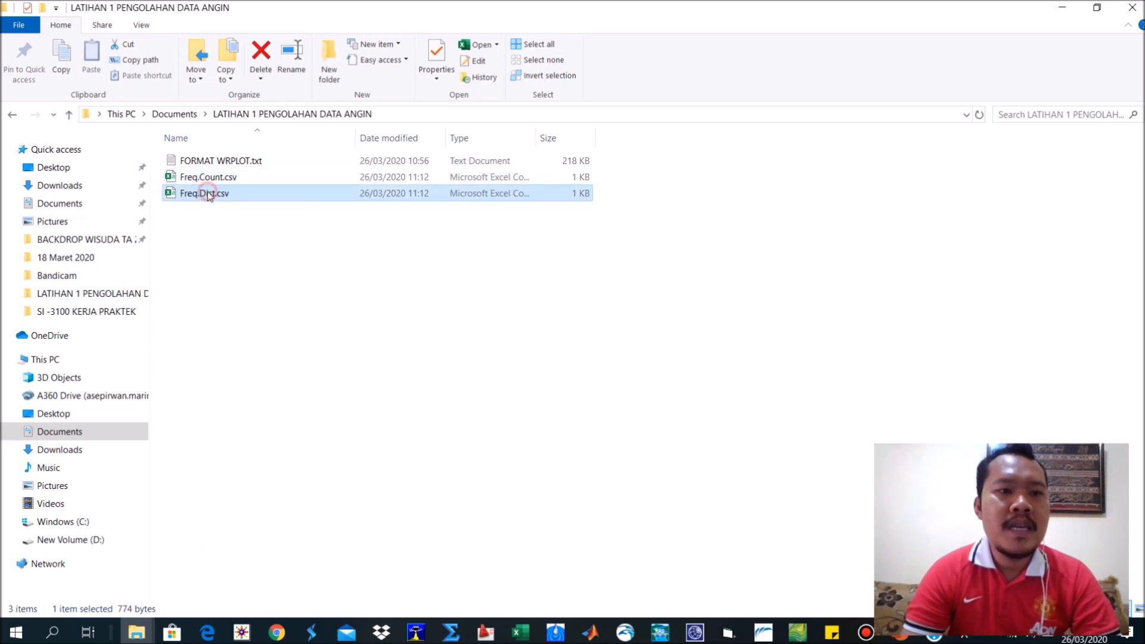
pyautogui.rightClick(231, 252)
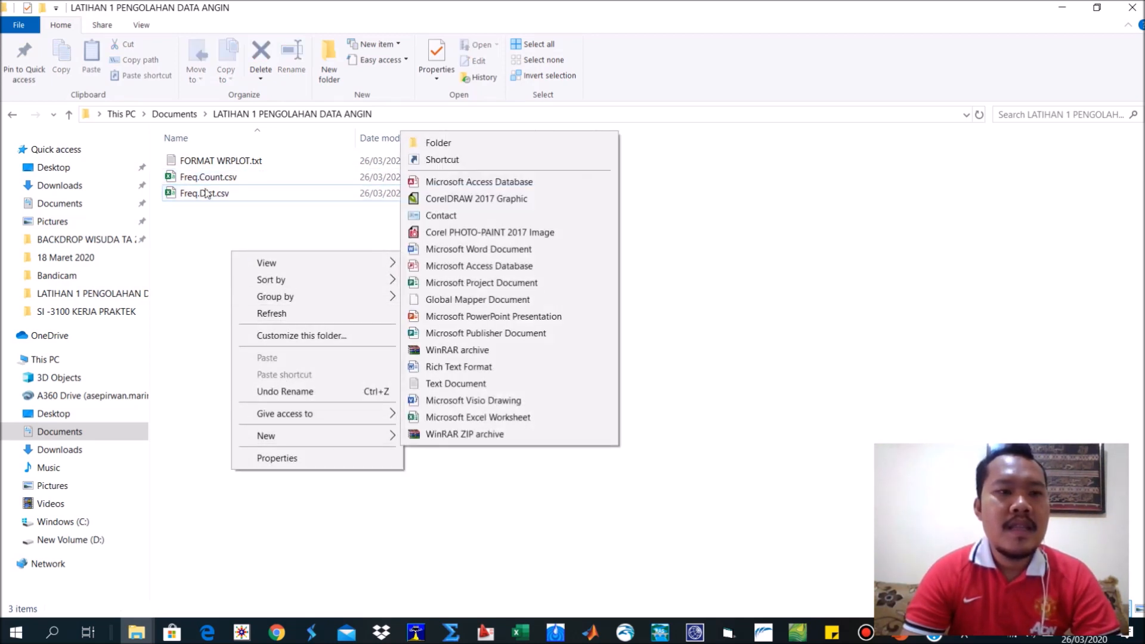
pyautogui.click(205, 220)
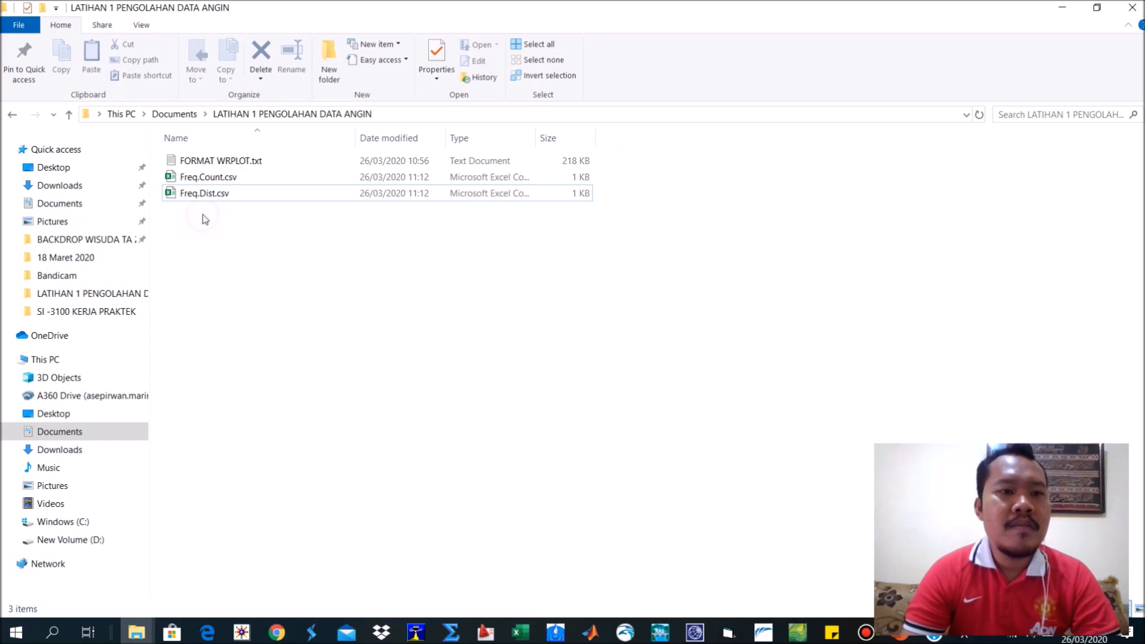
pyautogui.rightClick(203, 216)
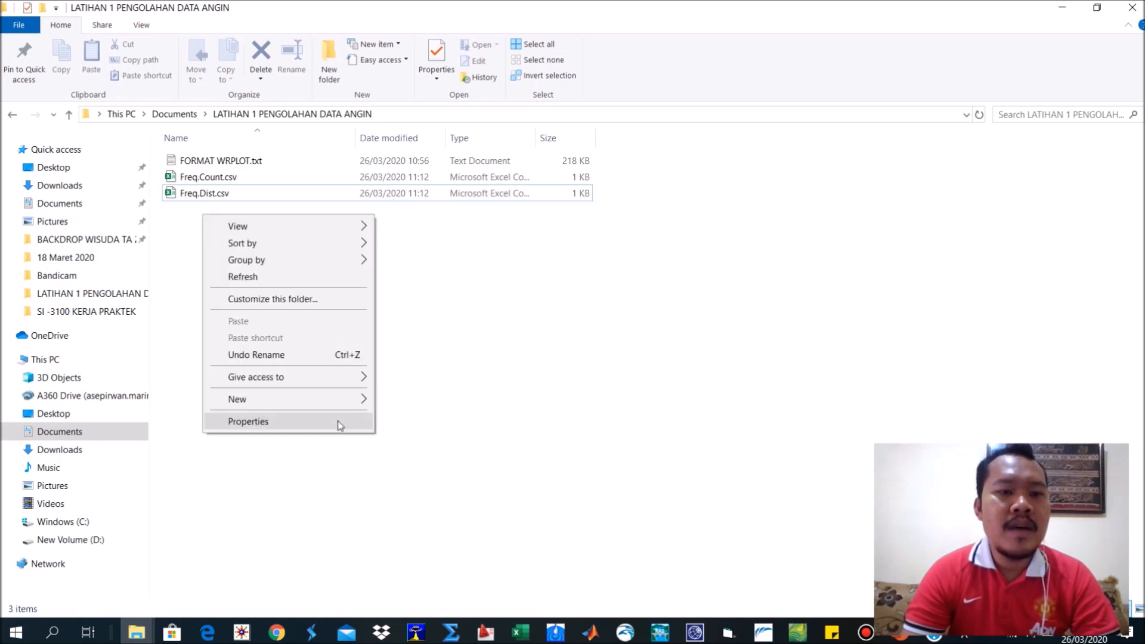
pyautogui.click(195, 180)
pyautogui.click(203, 196)
pyautogui.click(209, 178)
pyautogui.click(208, 192)
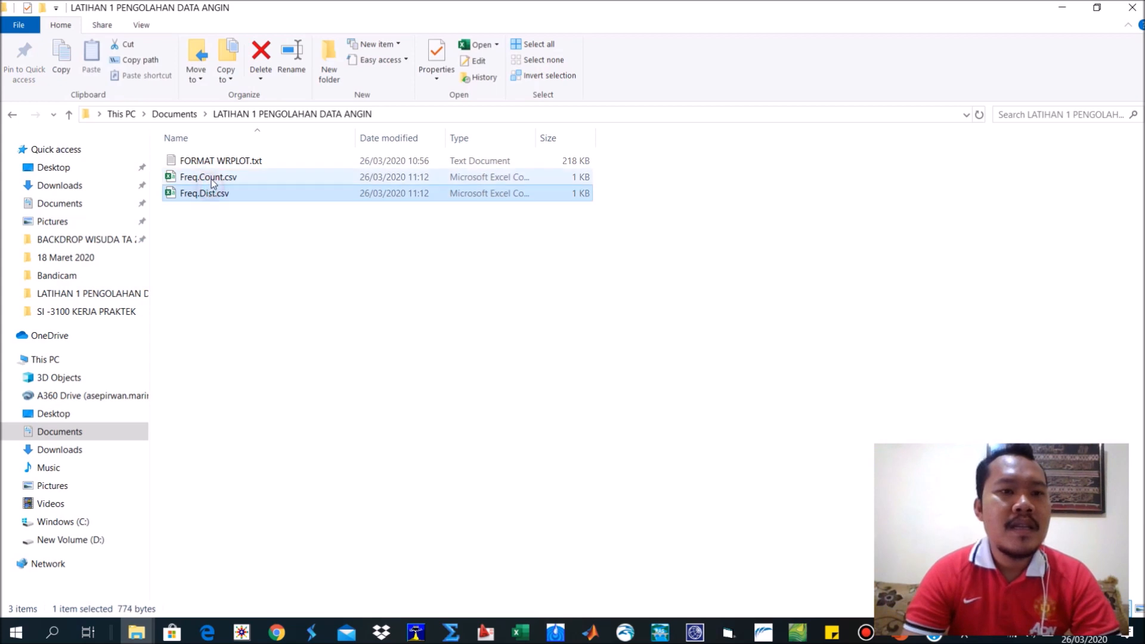
# Open Freq.Count.csv in Excel and look over its table of directions and wind classes.
pyautogui.click(211, 178)
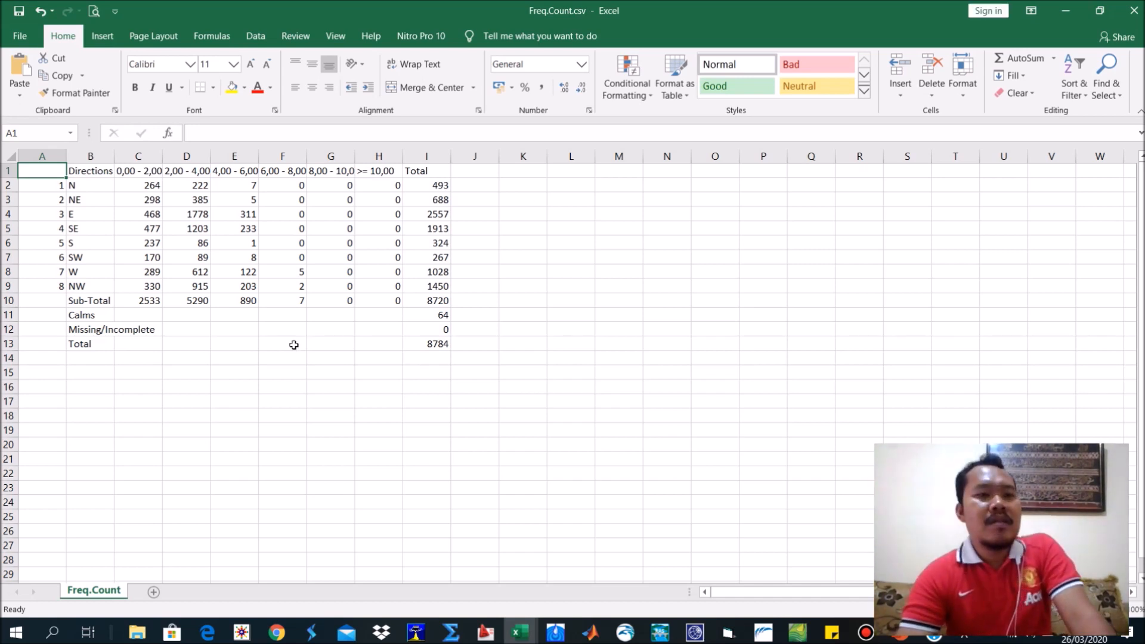
pyautogui.click(294, 344)
pyautogui.click(185, 327)
pyautogui.click(382, 200)
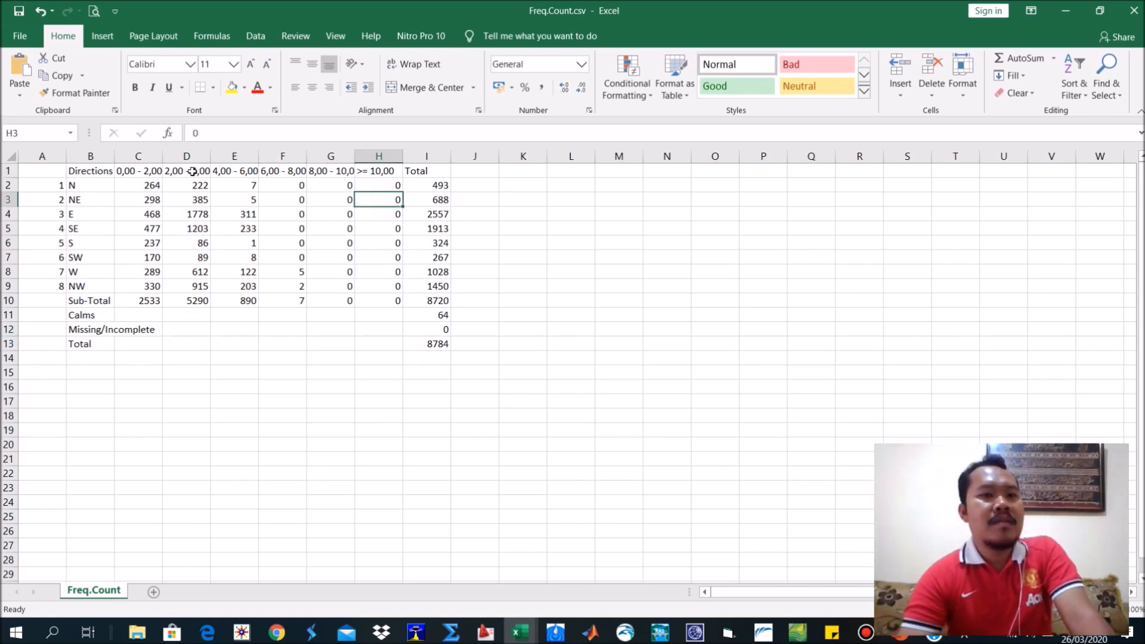
# Try applying the first colour scale of Conditional Formatting to the wind class headings in C1:H1.
pyautogui.moveTo(140, 171); pyautogui.dragTo(389, 170)
pyautogui.click(637, 72)
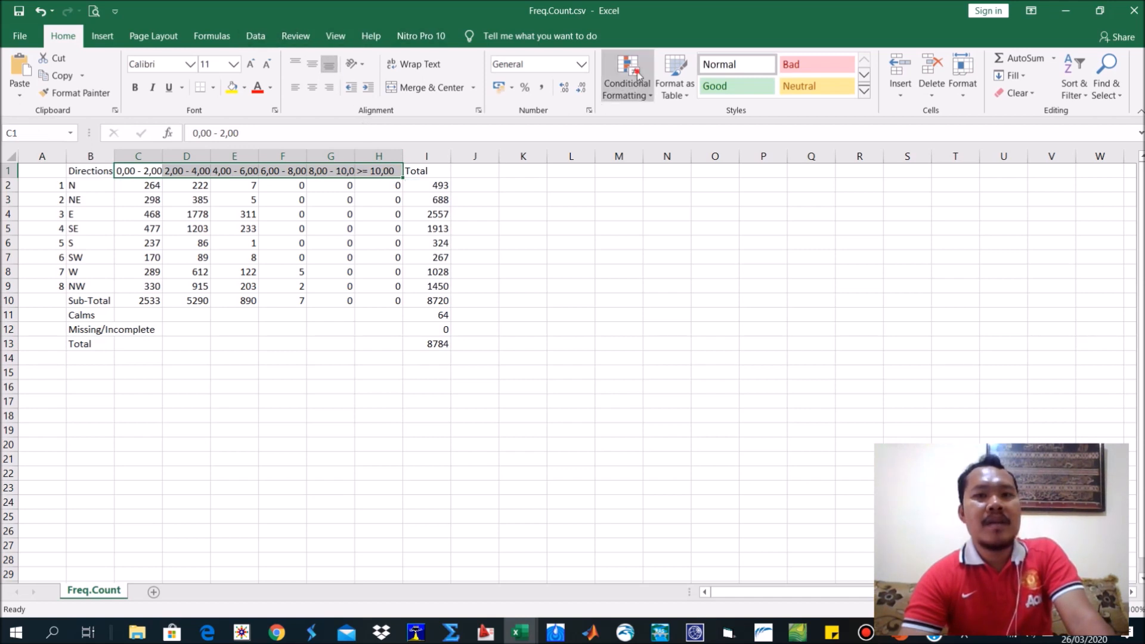
pyautogui.moveTo(674, 222)
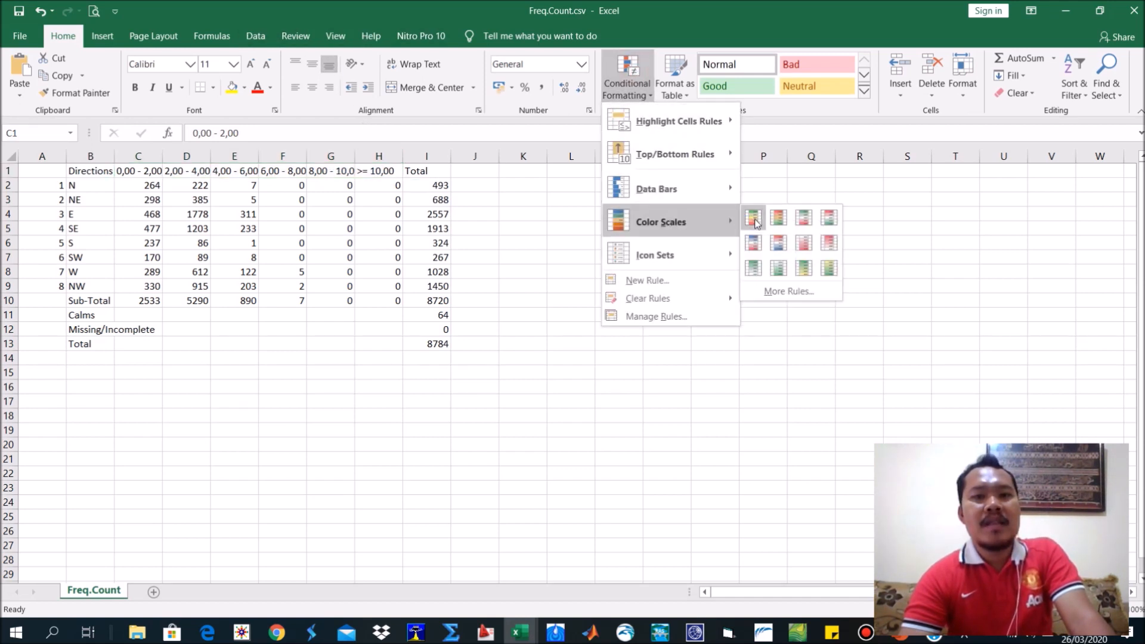
pyautogui.click(755, 220)
pyautogui.click(708, 253)
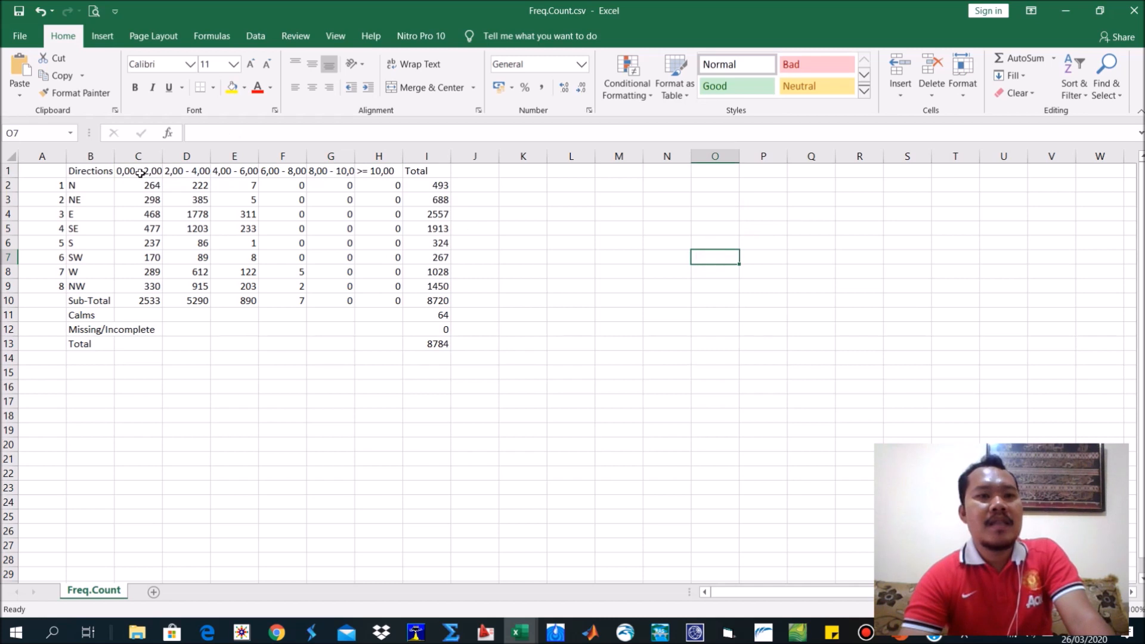
# Autofit the widths of columns B to I to their contents.
pyautogui.moveTo(90, 156); pyautogui.dragTo(450, 155)
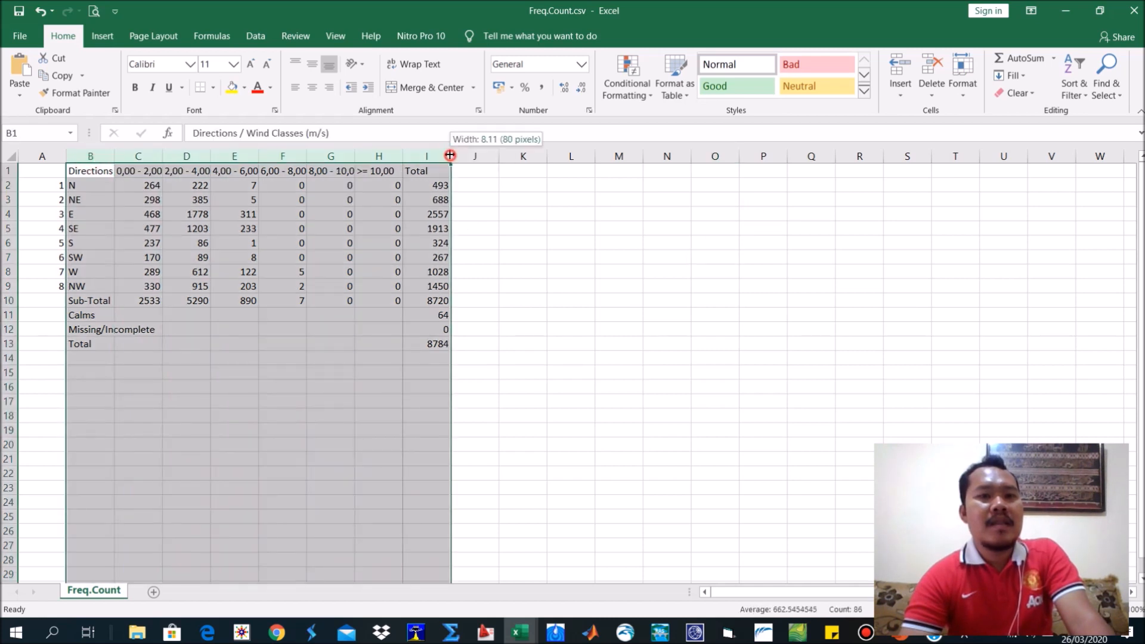
pyautogui.doubleClick(450, 155)
pyautogui.click(432, 245)
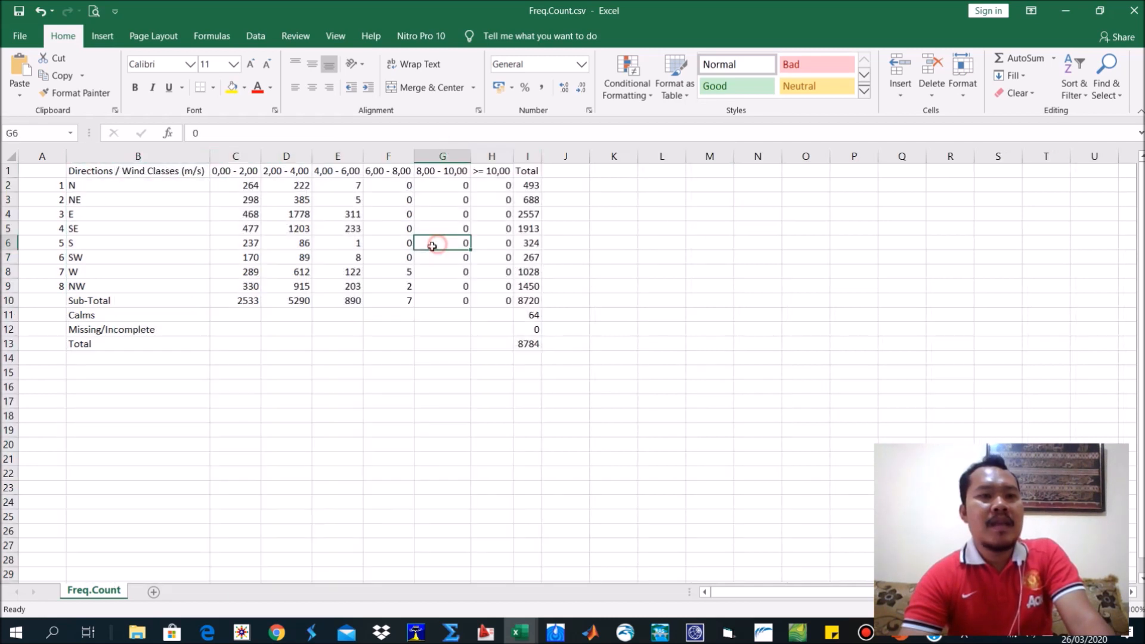
pyautogui.click(106, 310)
# Apply all borders to the table in A1:I13 and autofit column A to its contents.
pyautogui.moveTo(63, 174); pyautogui.dragTo(522, 342)
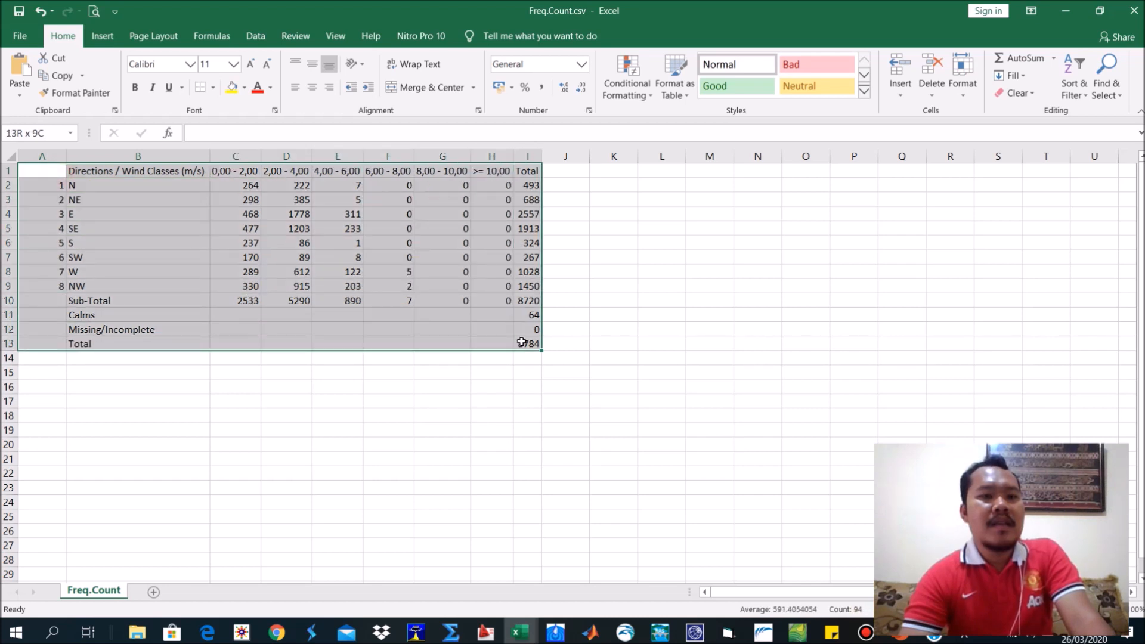
pyautogui.click(213, 89)
pyautogui.click(235, 222)
pyautogui.click(218, 267)
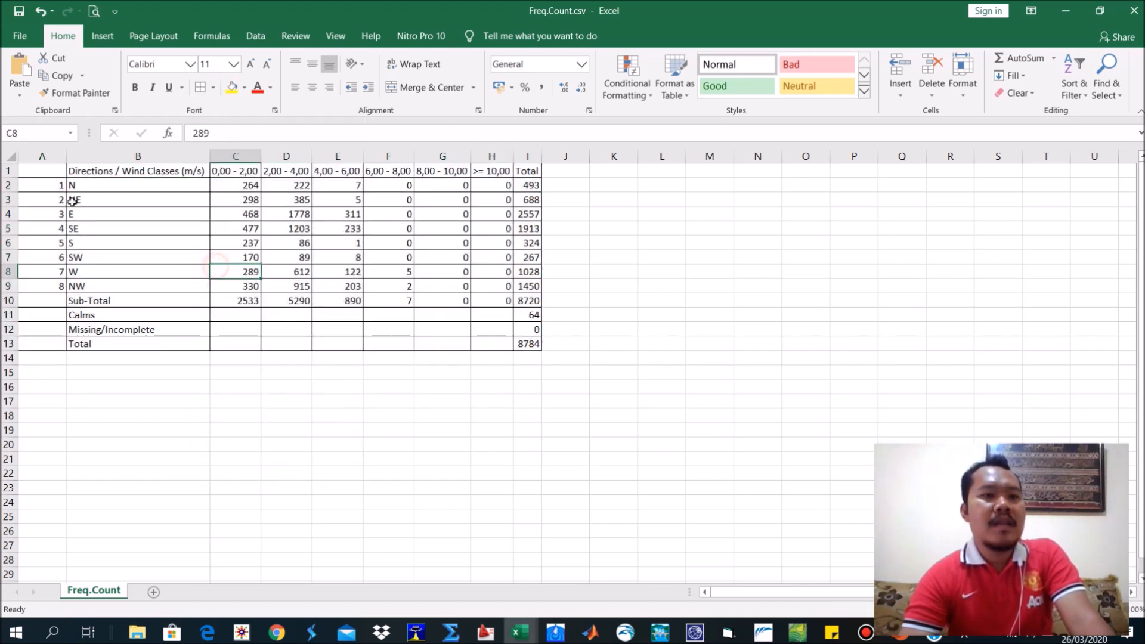
pyautogui.moveTo(66, 156); pyautogui.dragTo(322, 271)
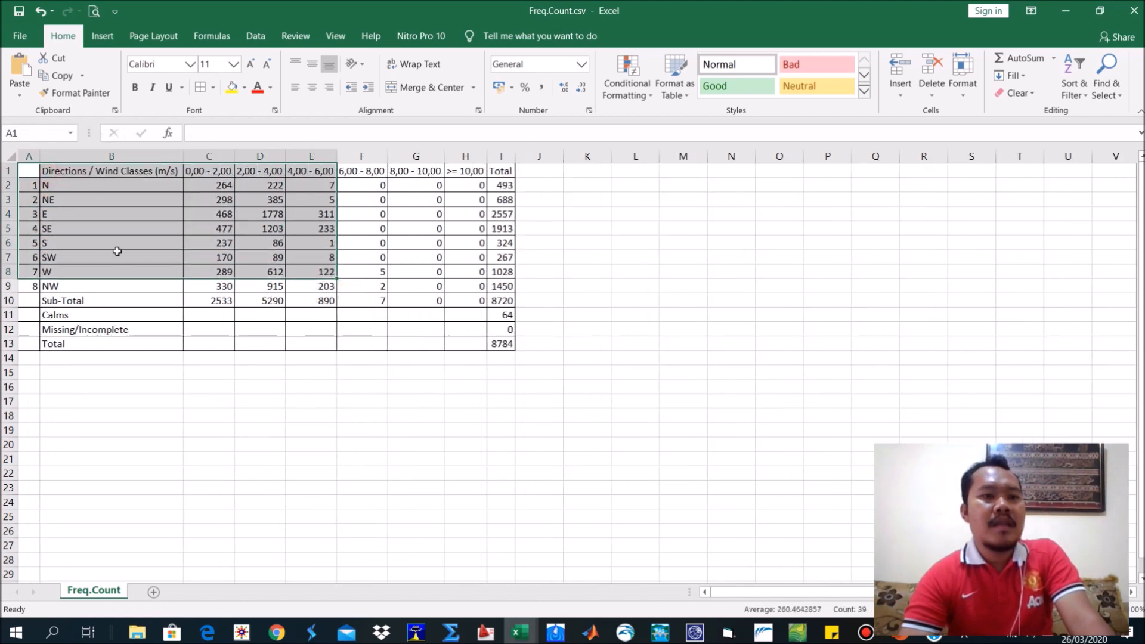
pyautogui.click(122, 254)
# Copy the frequency count table without its number column, B1:I13, and switch to the PowerPoint presentation.
pyautogui.moveTo(89, 173); pyautogui.dragTo(495, 342)
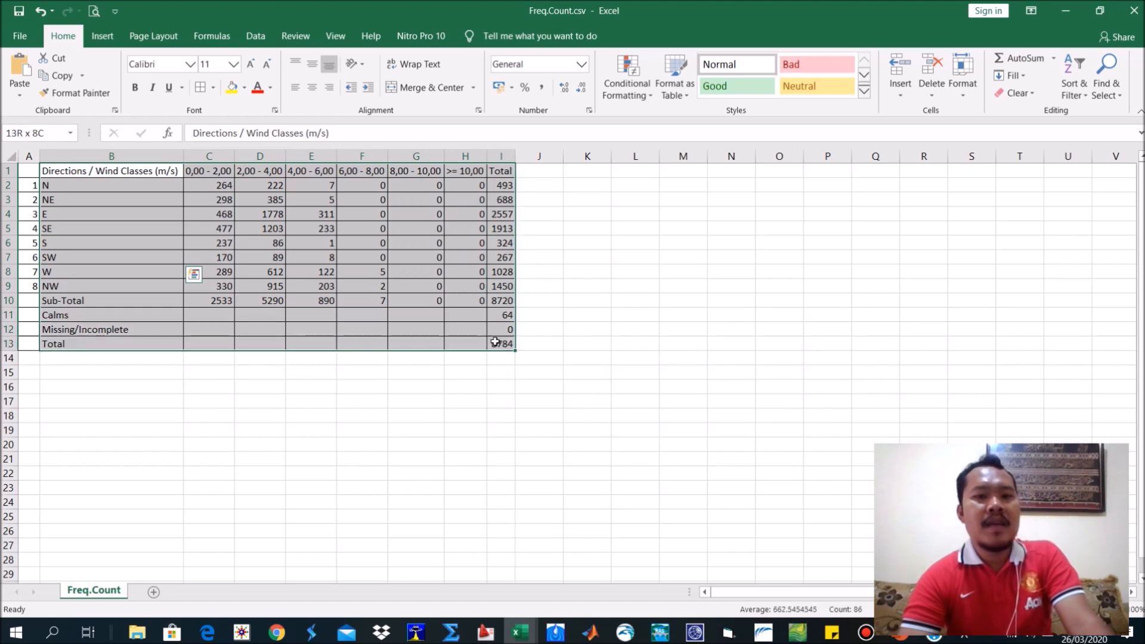
pyautogui.hotkey('ctrl', 'c')
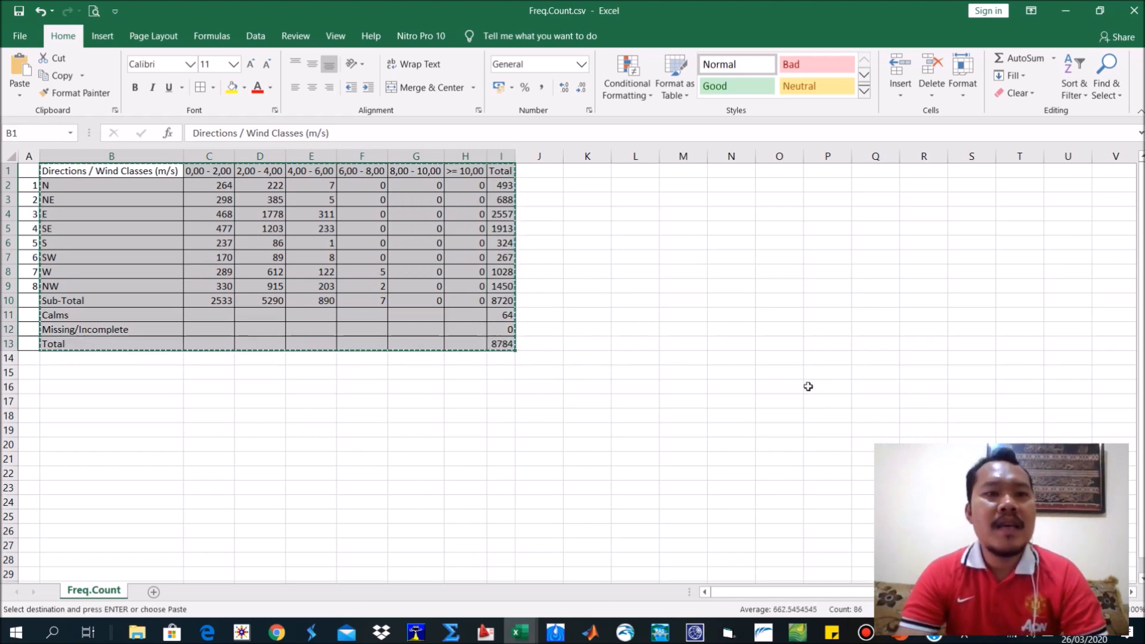
pyautogui.hotkey('alt', 'Tab')
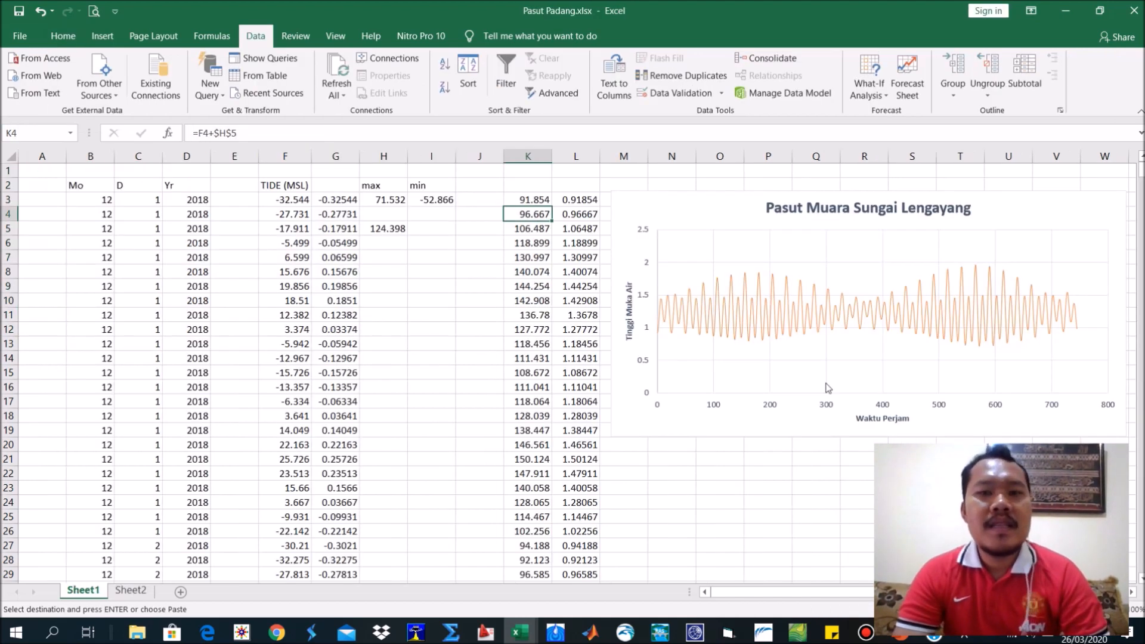
pyautogui.click(899, 638)
# Paste the frequency count table as a picture on slide 3 and place it to the upper right of the wind rose.
pyautogui.rightClick(802, 260)
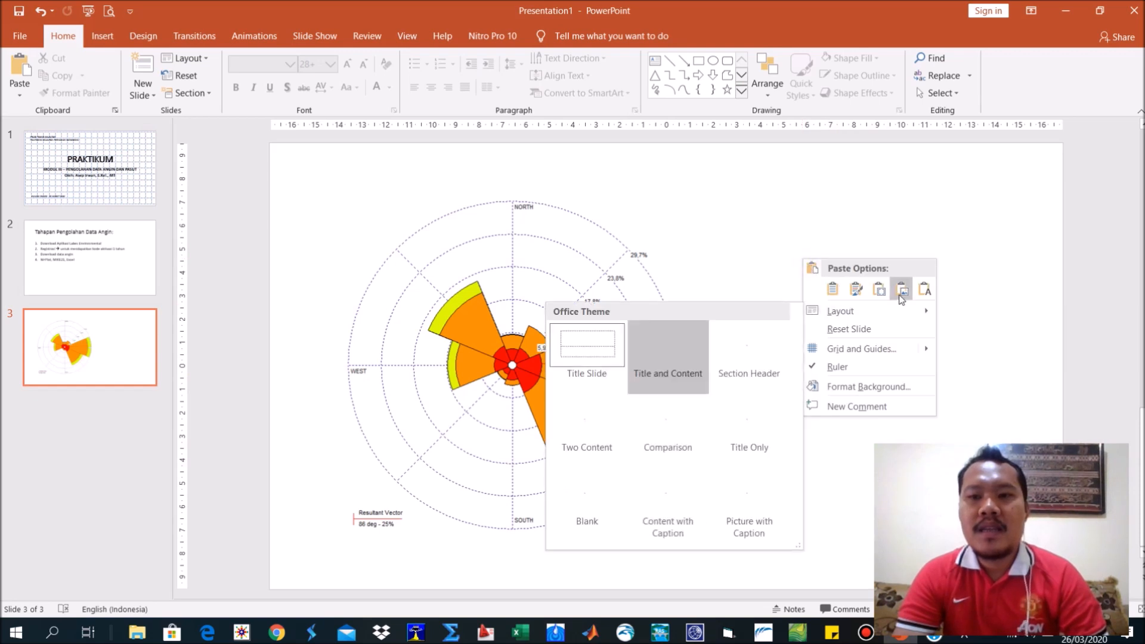
pyautogui.click(927, 310)
pyautogui.moveTo(863, 288); pyautogui.dragTo(809, 311)
pyautogui.moveTo(752, 352); pyautogui.dragTo(976, 254)
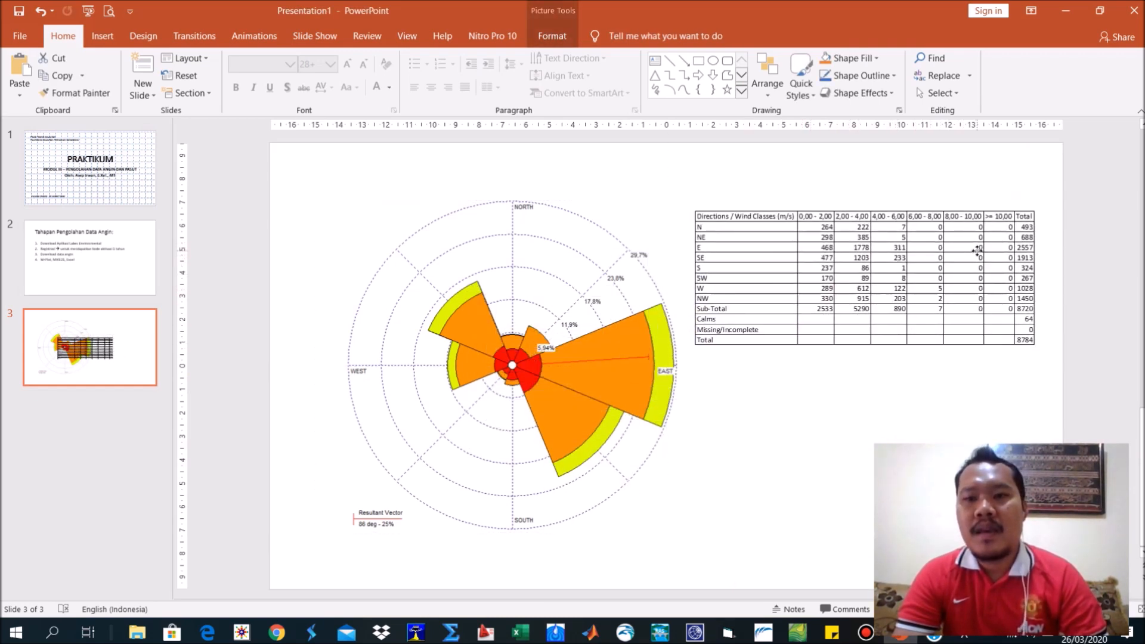
pyautogui.click(915, 414)
# Return to Freq.Count.csv in Excel and close it without saving the changes or keeping the clipboard contents.
pyautogui.hotkey('alt', 'Tab')
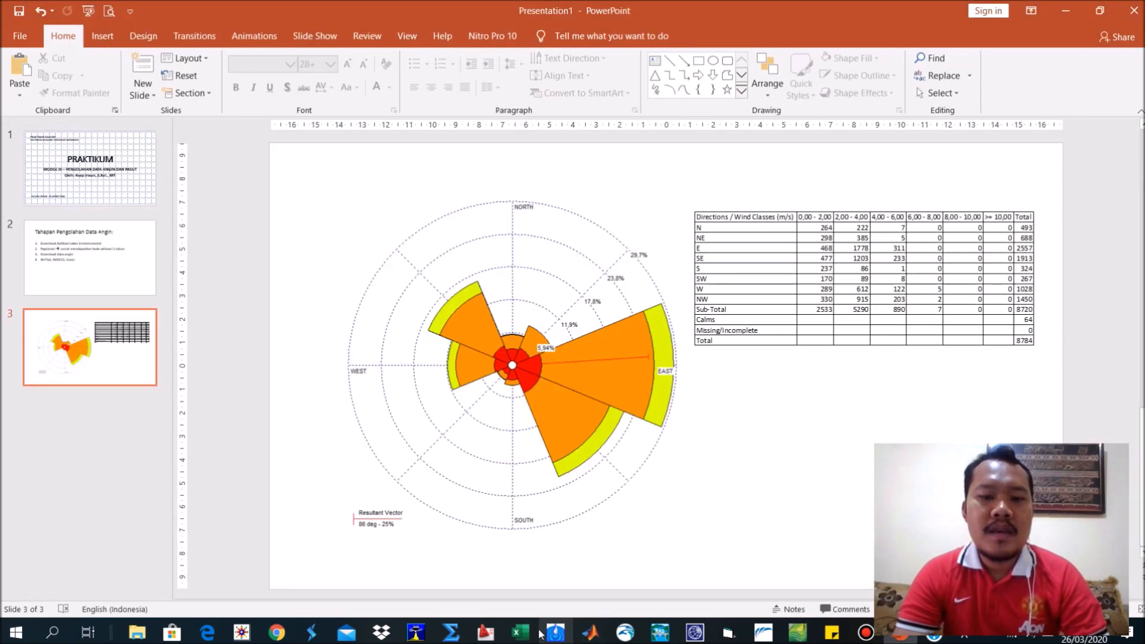
pyautogui.hotkey('alt', 'Tab')
pyautogui.moveTo(520, 631)
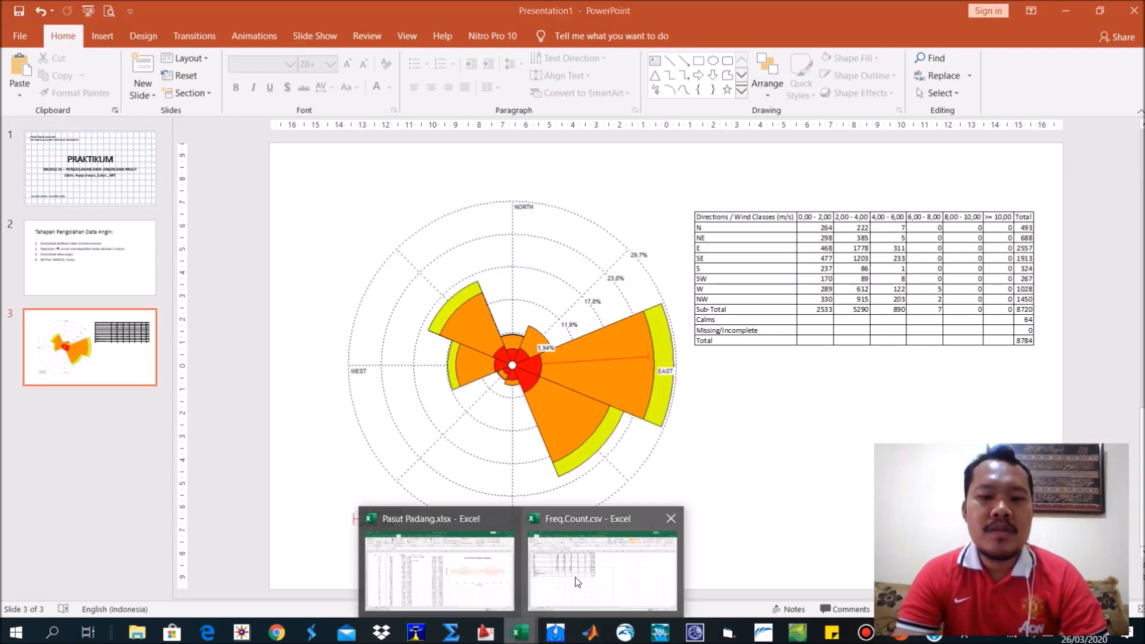
pyautogui.click(576, 577)
pyautogui.click(1135, 10)
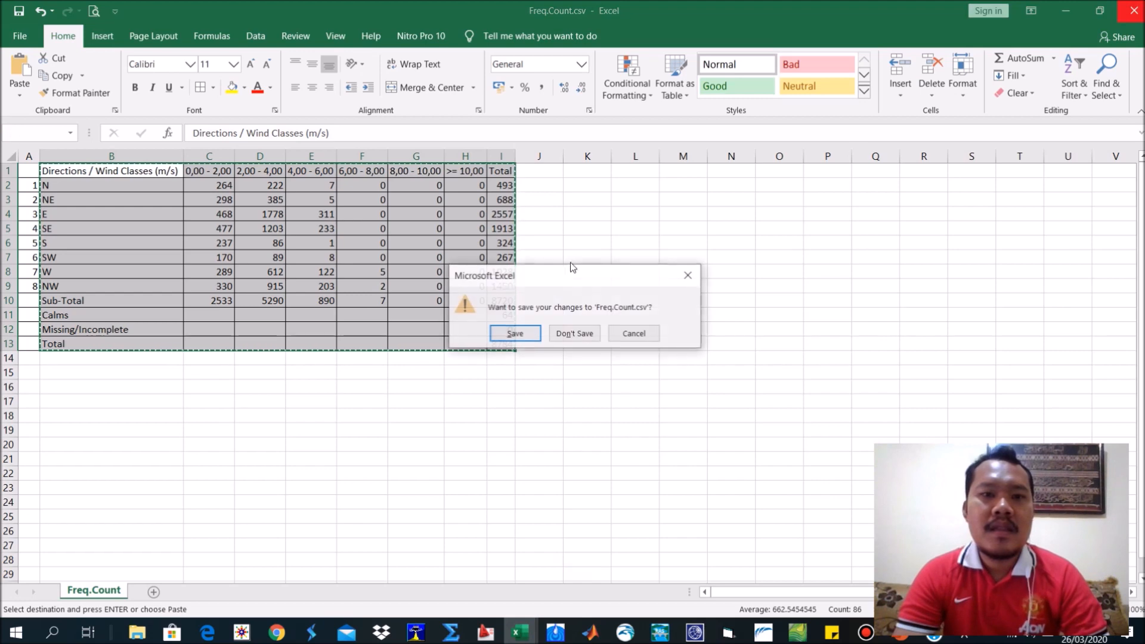
pyautogui.click(581, 335)
pyautogui.click(568, 360)
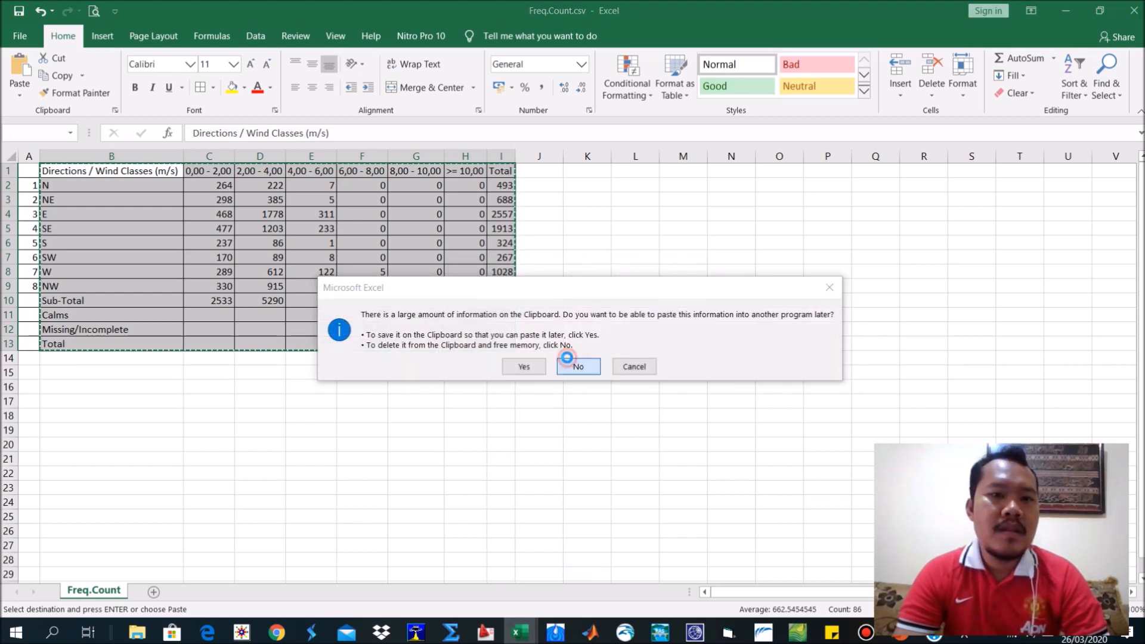
# Switch to the LATIHAN 1 PENGOLAHAN DATA ANGIN folder and open Freq.Dist.csv in Excel.
pyautogui.moveTo(137, 633)
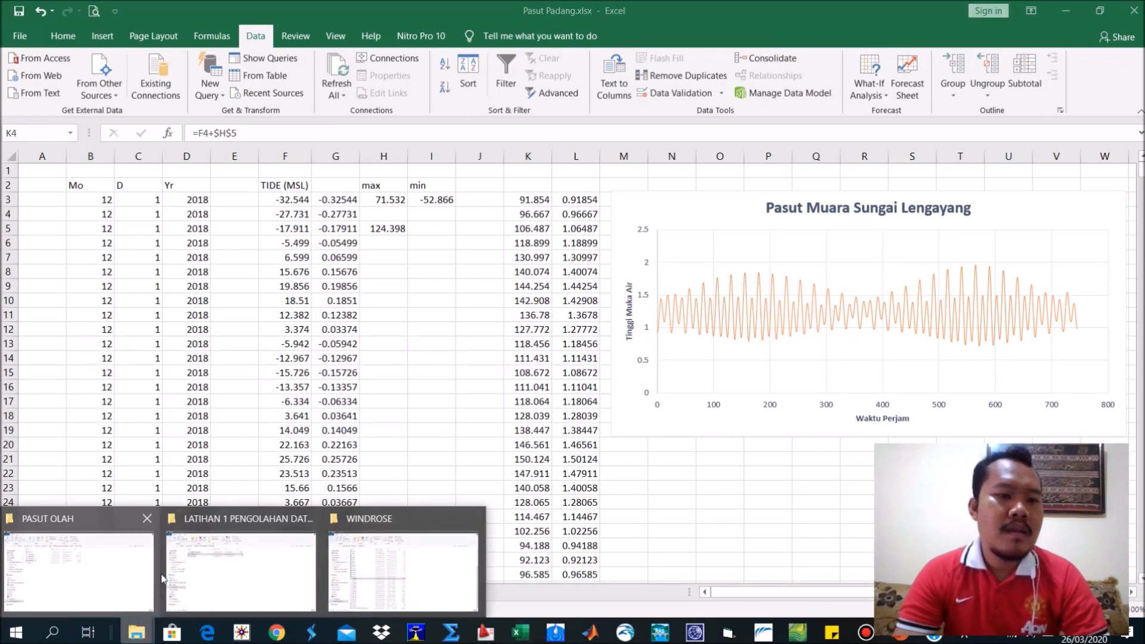
pyautogui.click(237, 549)
pyautogui.click(204, 194)
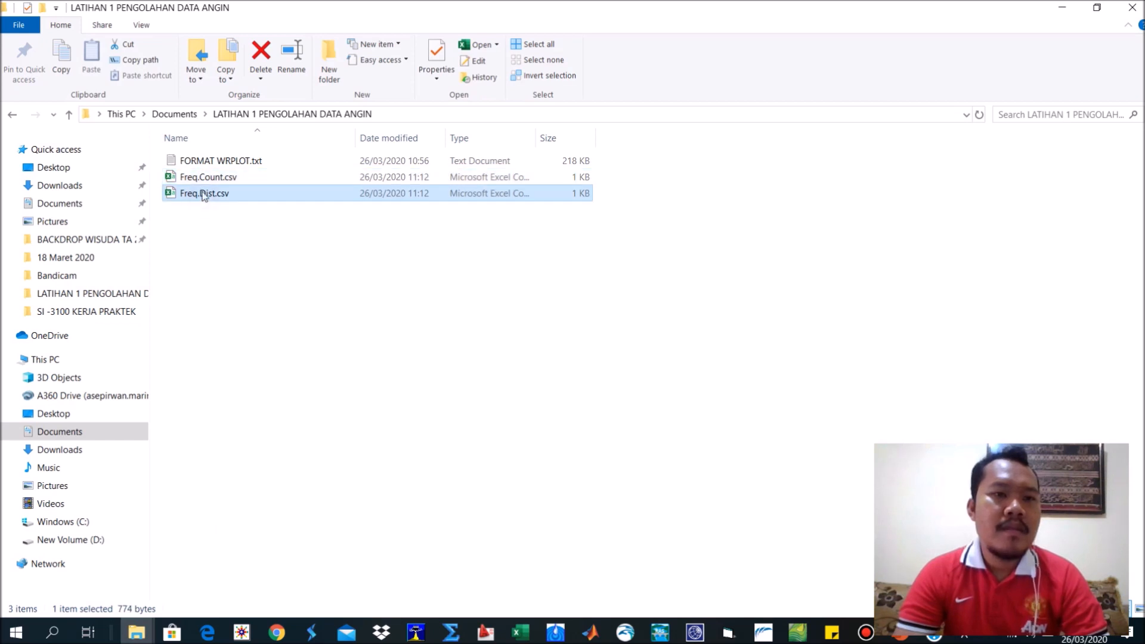
pyautogui.doubleClick(204, 194)
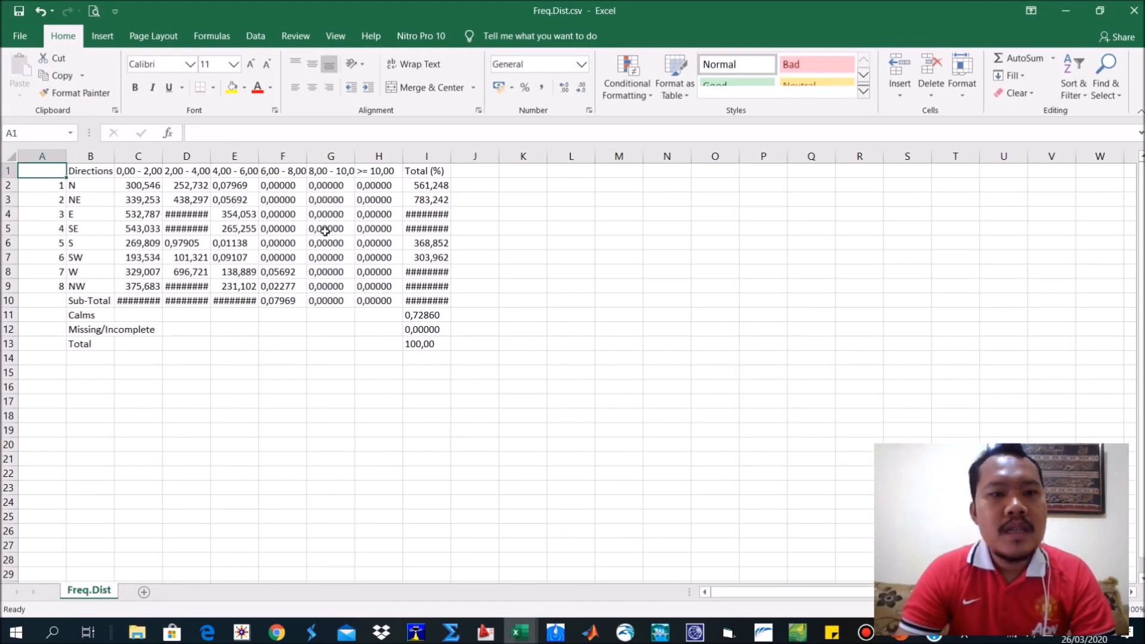
# Autofit columns B to I of the frequency distribution table to their contents.
pyautogui.moveTo(90, 156); pyautogui.dragTo(452, 156)
pyautogui.doubleClick(451, 157)
pyautogui.click(551, 230)
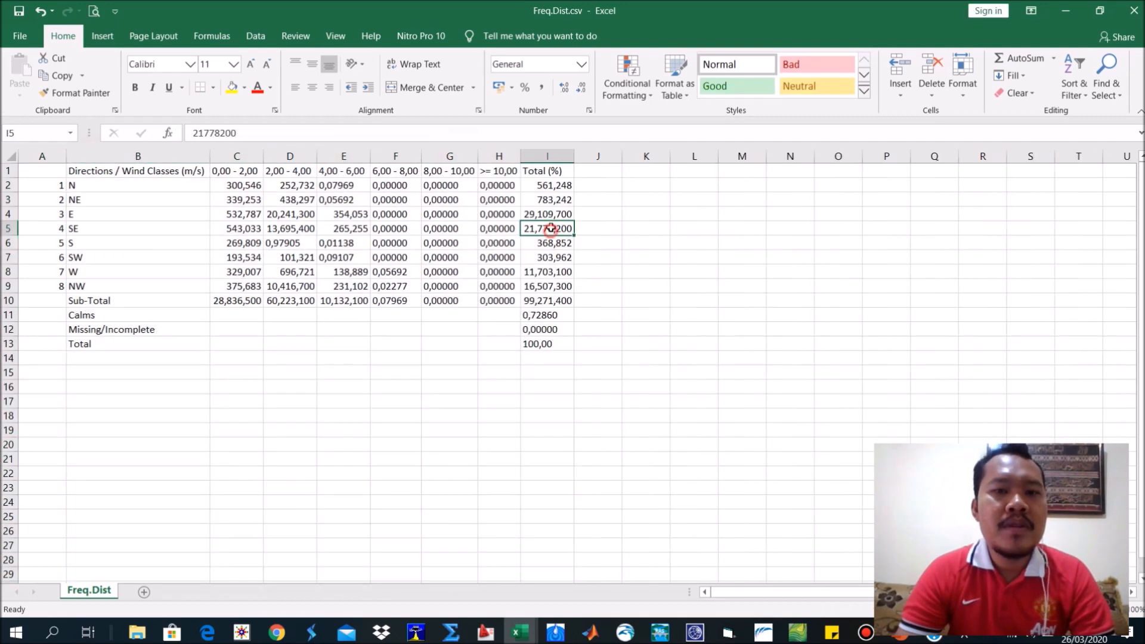
# Add all borders to the frequency distribution table in B1:I13 and right-align its cells.
pyautogui.moveTo(144, 172); pyautogui.dragTo(543, 345)
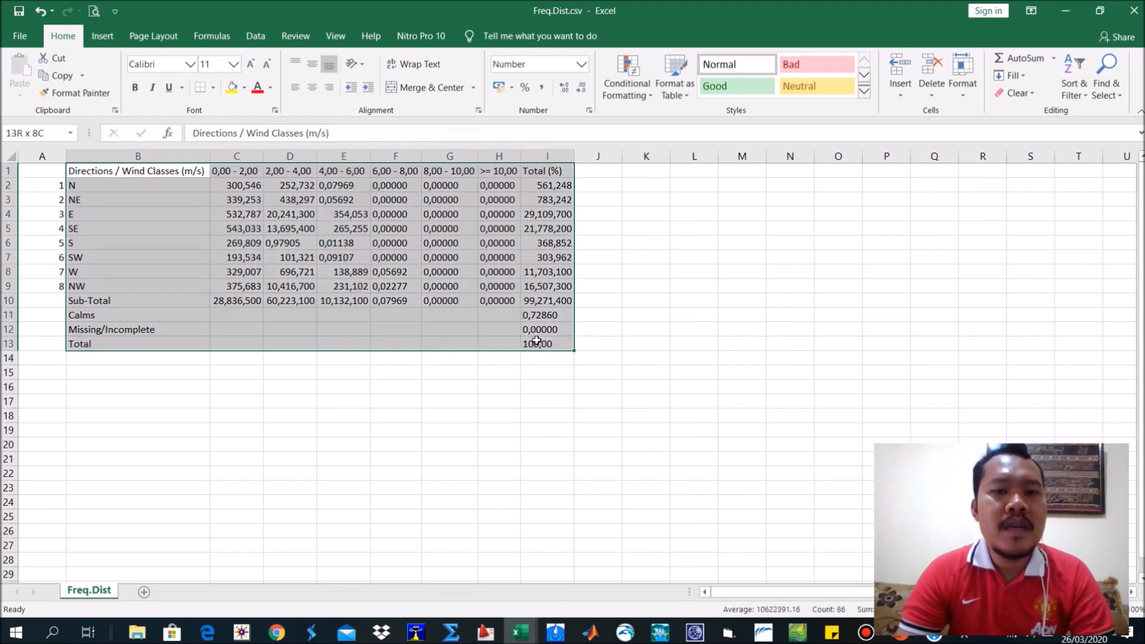
pyautogui.click(213, 88)
pyautogui.click(243, 216)
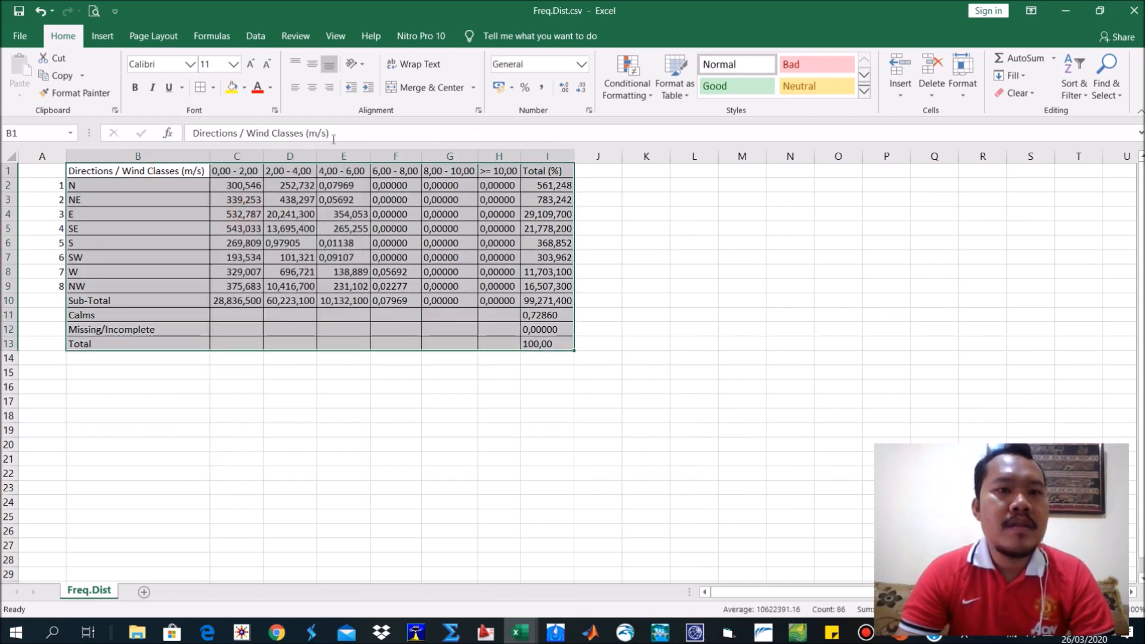
pyautogui.click(329, 89)
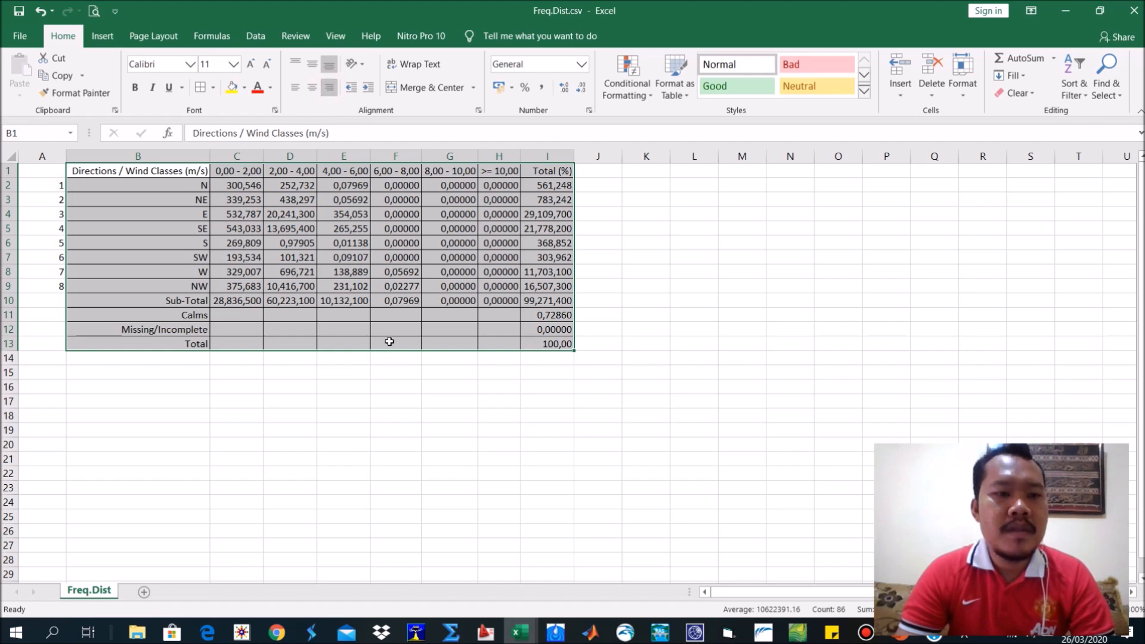
pyautogui.hotkey('ctrl', 'q')
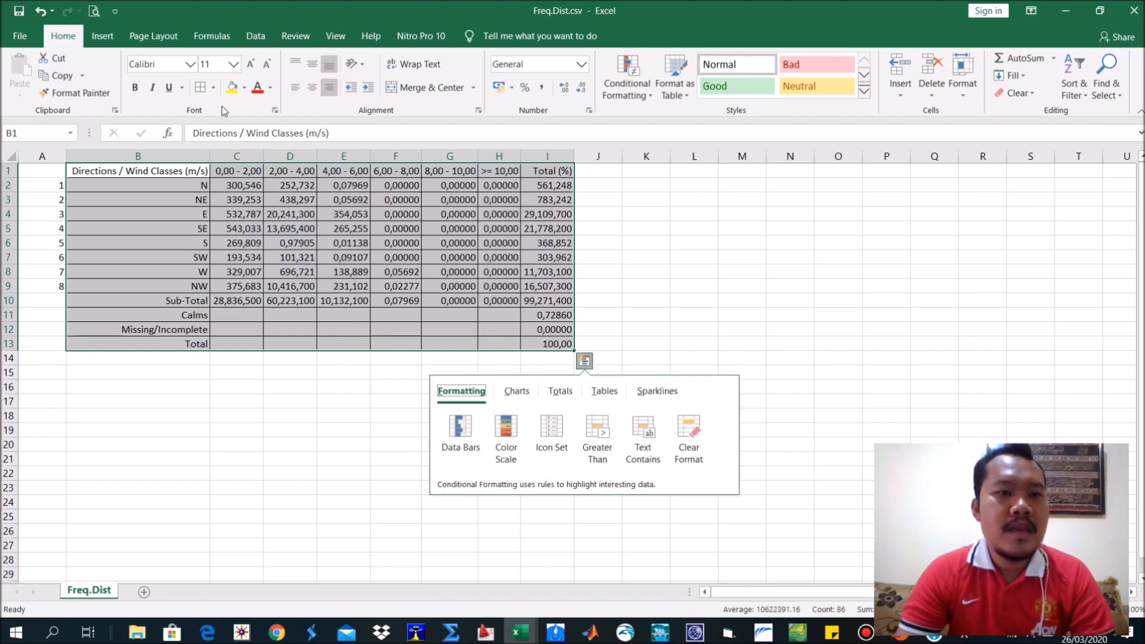
# Center the header and direction labels in B1:B13 horizontally.
pyautogui.moveTo(173, 171); pyautogui.dragTo(190, 343)
pyautogui.click(312, 87)
pyautogui.click(286, 266)
# Copy the frequency distribution table B1:I13, switch to PowerPoint and paste it as a picture on slide 3.
pyautogui.moveTo(114, 171); pyautogui.dragTo(537, 343)
pyautogui.hotkey('ctrl', 'c')
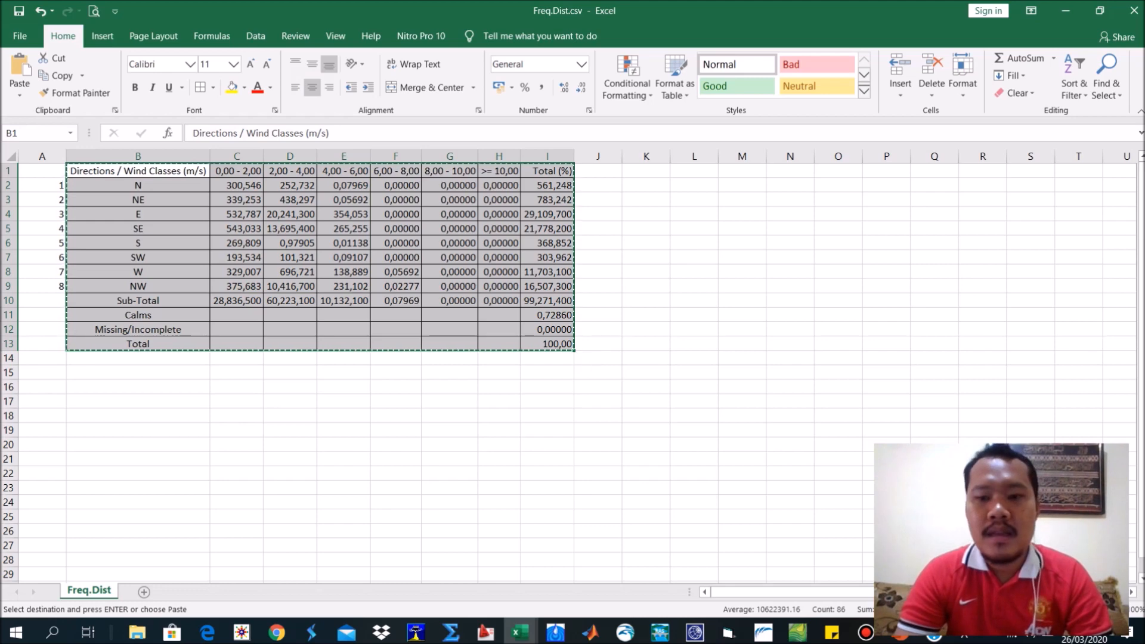
pyautogui.hotkey('alt', 'Tab')
pyautogui.rightClick(896, 436)
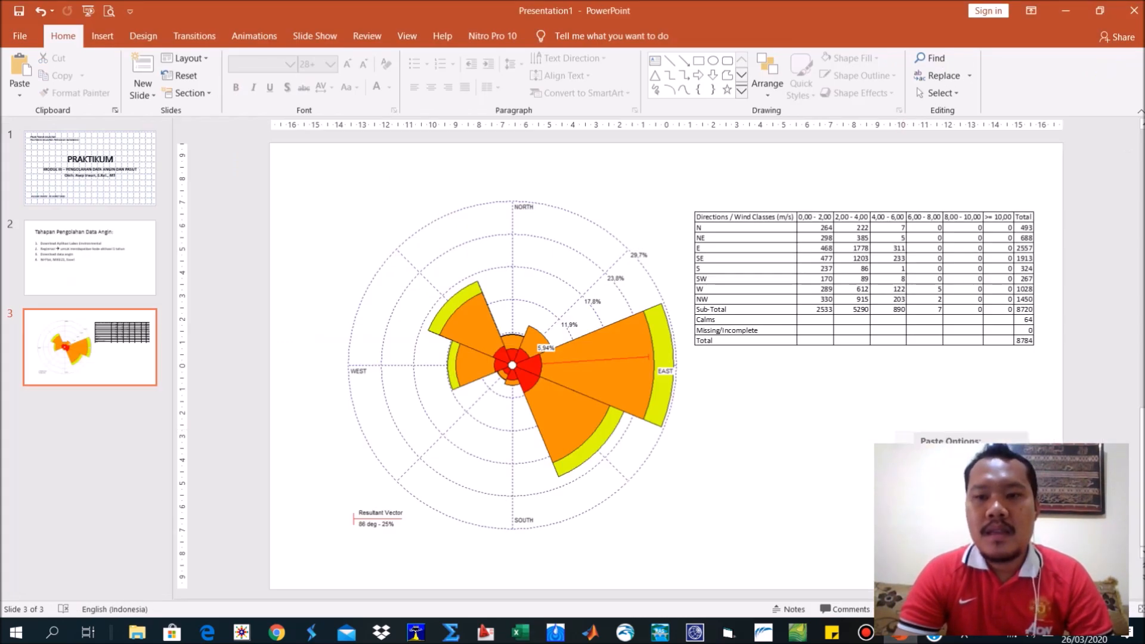
pyautogui.click(994, 463)
# Move the pasted distribution table below the frequency count table and shrink it to the same width, leaving a gap between them.
pyautogui.moveTo(843, 341); pyautogui.dragTo(1081, 419)
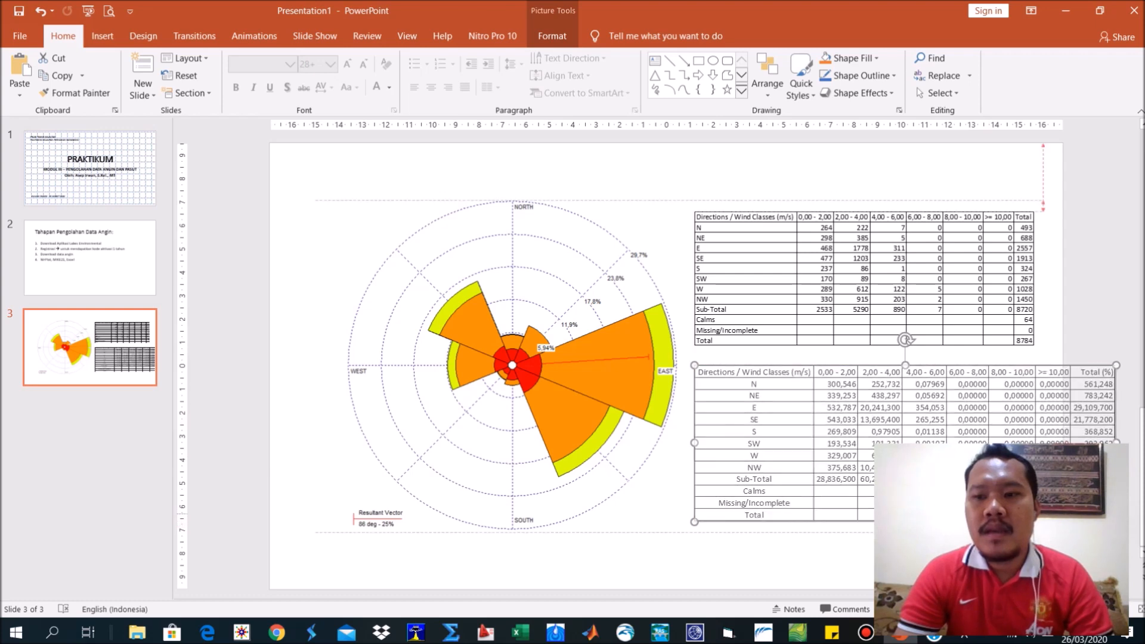
pyautogui.moveTo(1116, 522); pyautogui.dragTo(1034, 491)
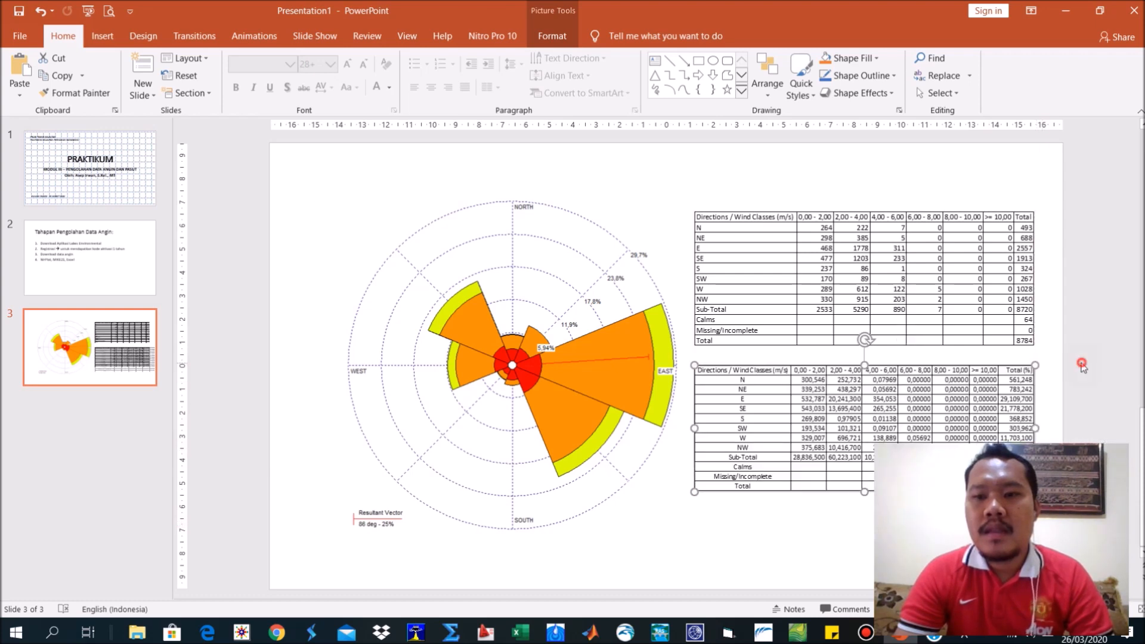
pyautogui.click(1084, 363)
pyautogui.moveTo(970, 402); pyautogui.dragTo(970, 411)
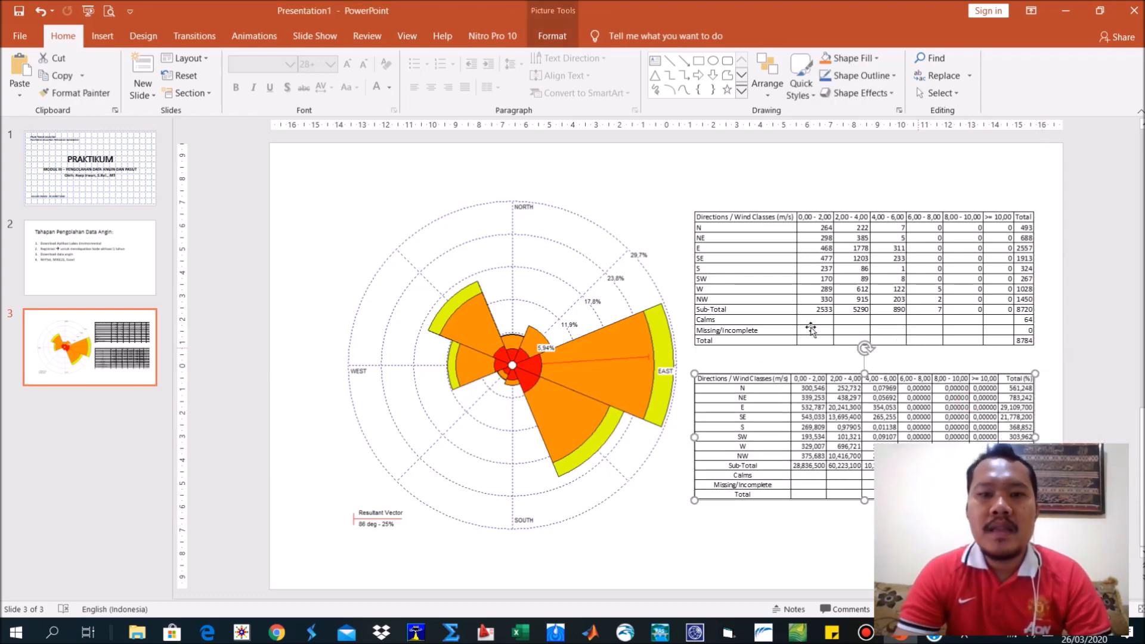
# Shrink the wind rose picture and shift it slightly away from the two tables.
pyautogui.click(643, 325)
pyautogui.moveTo(727, 532); pyautogui.dragTo(663, 478)
pyautogui.moveTo(565, 401); pyautogui.dragTo(566, 406)
pyautogui.moveTo(568, 325); pyautogui.dragTo(562, 324)
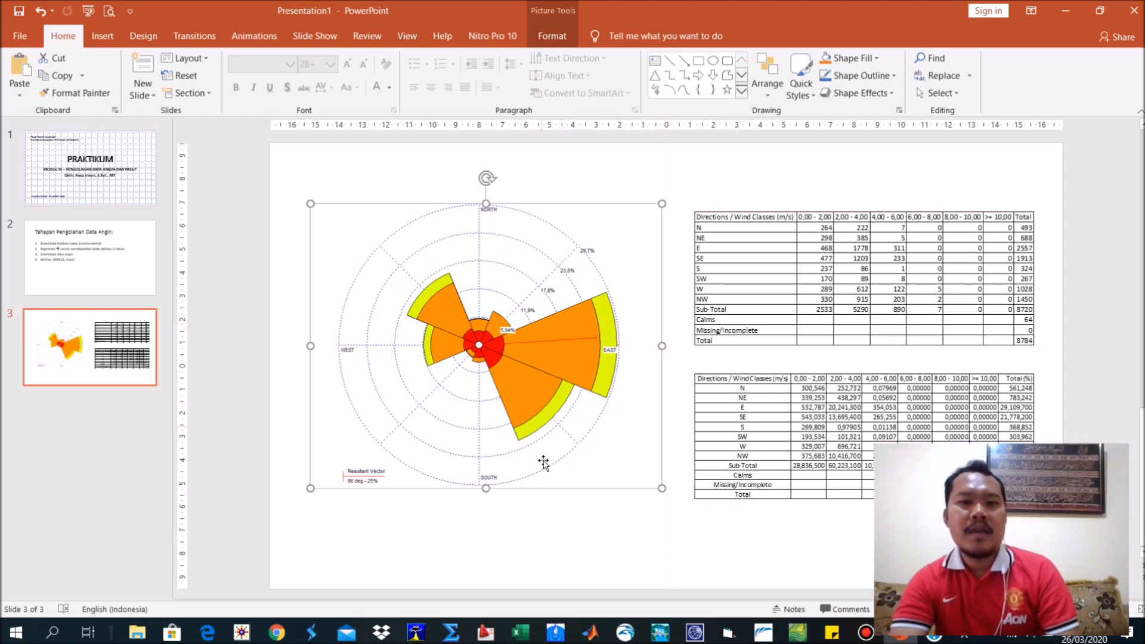
pyautogui.click(521, 523)
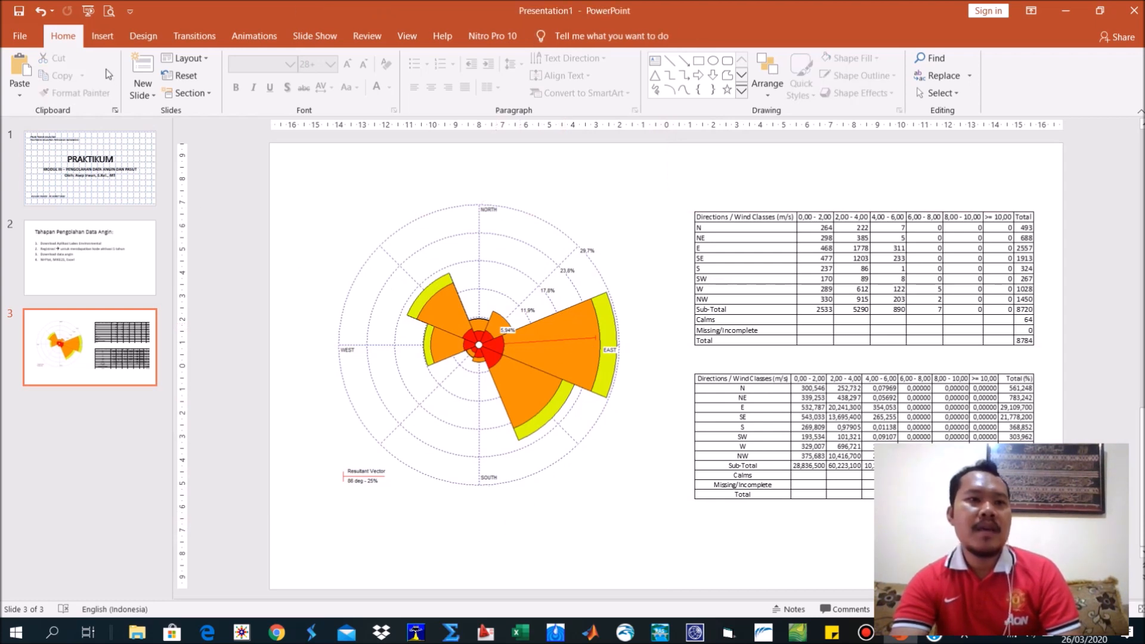
# Insert a text box above the frequency count table, as wide as the table, and start its title with "Frequency Count : Wind 10t".
pyautogui.click(102, 36)
pyautogui.click(254, 79)
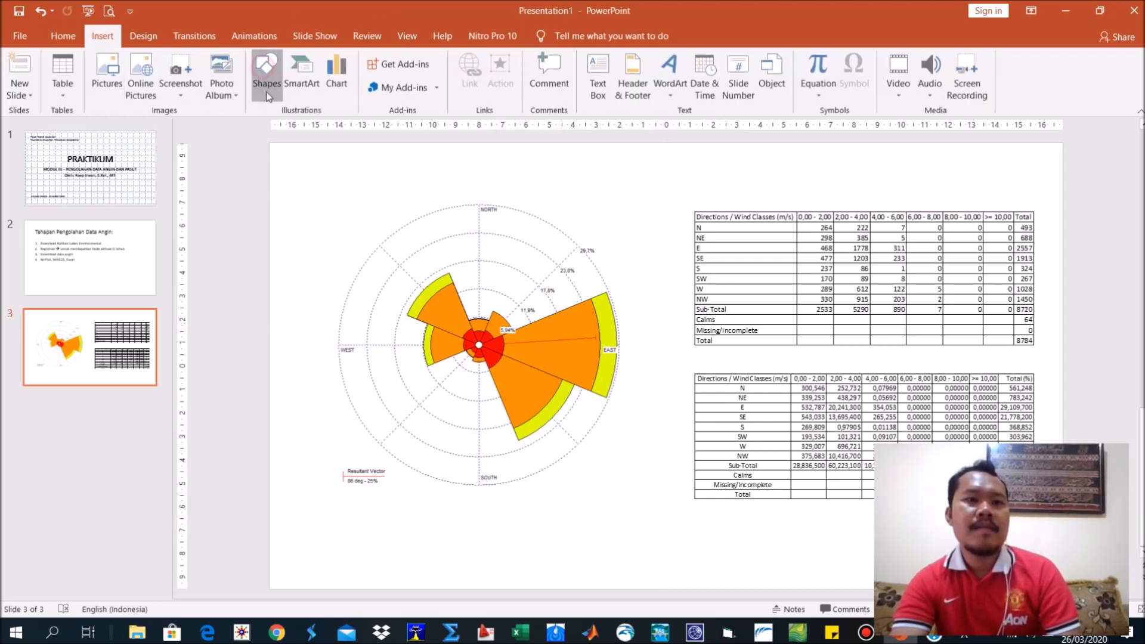
pyautogui.click(262, 127)
pyautogui.moveTo(695, 170)
pyautogui.mouseDown()
pyautogui.moveTo(1018, 215)
pyautogui.moveTo(1025, 205)
pyautogui.mouseUp()
pyautogui.hotkey('alt', 'Tab')
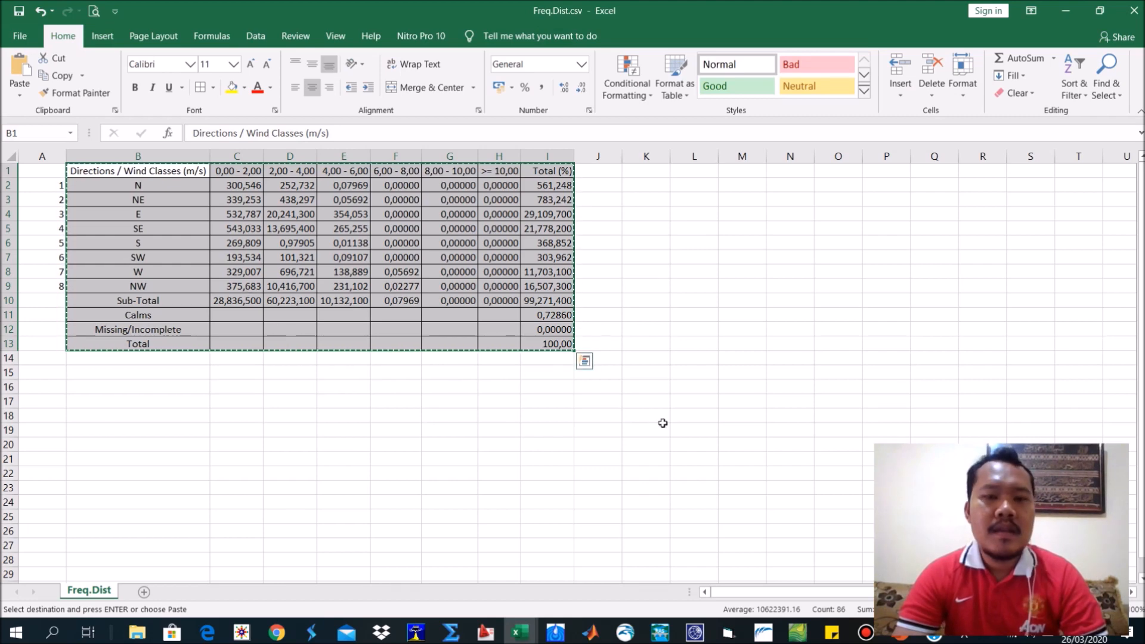
pyautogui.hotkey('alt', 'Tab')
pyautogui.write('Fe')
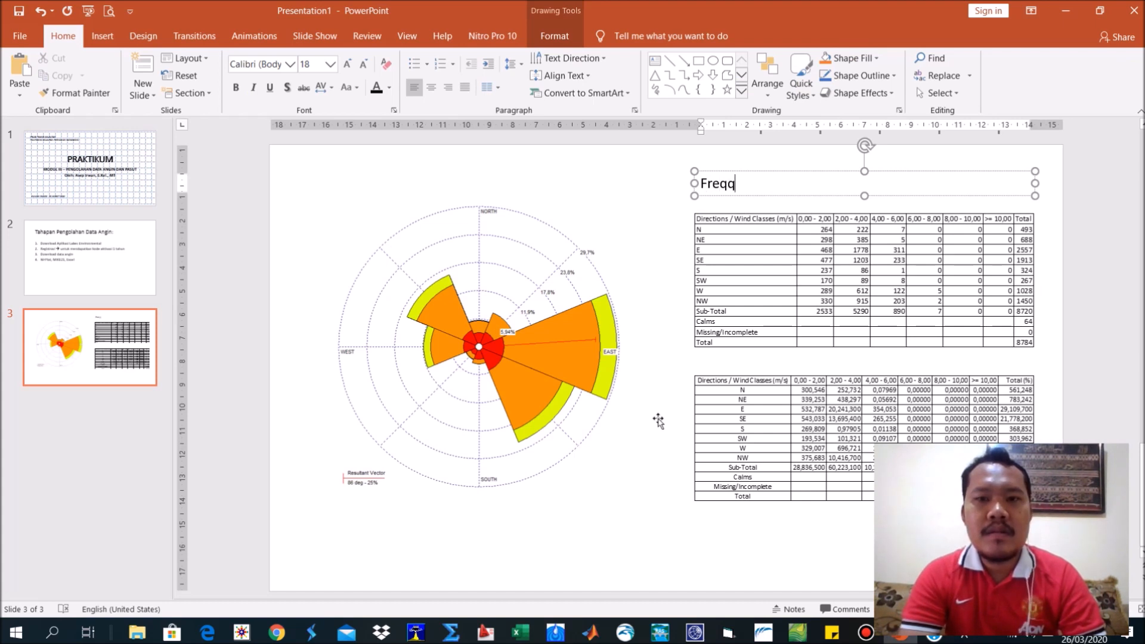
pyautogui.write('equency Count : Wind')
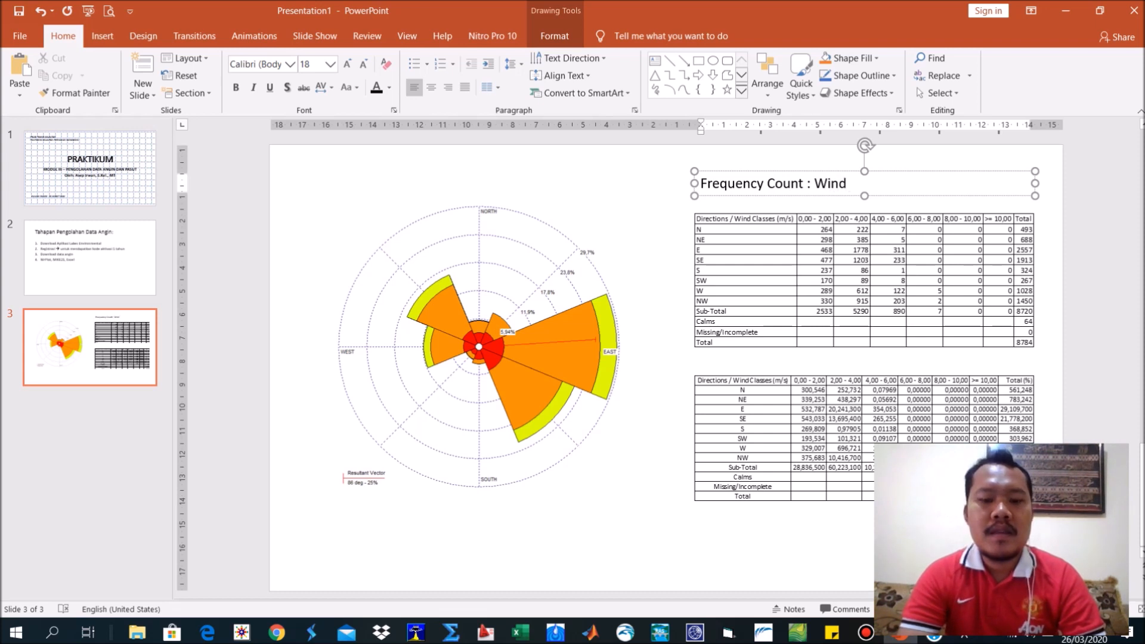
pyautogui.write('rh')
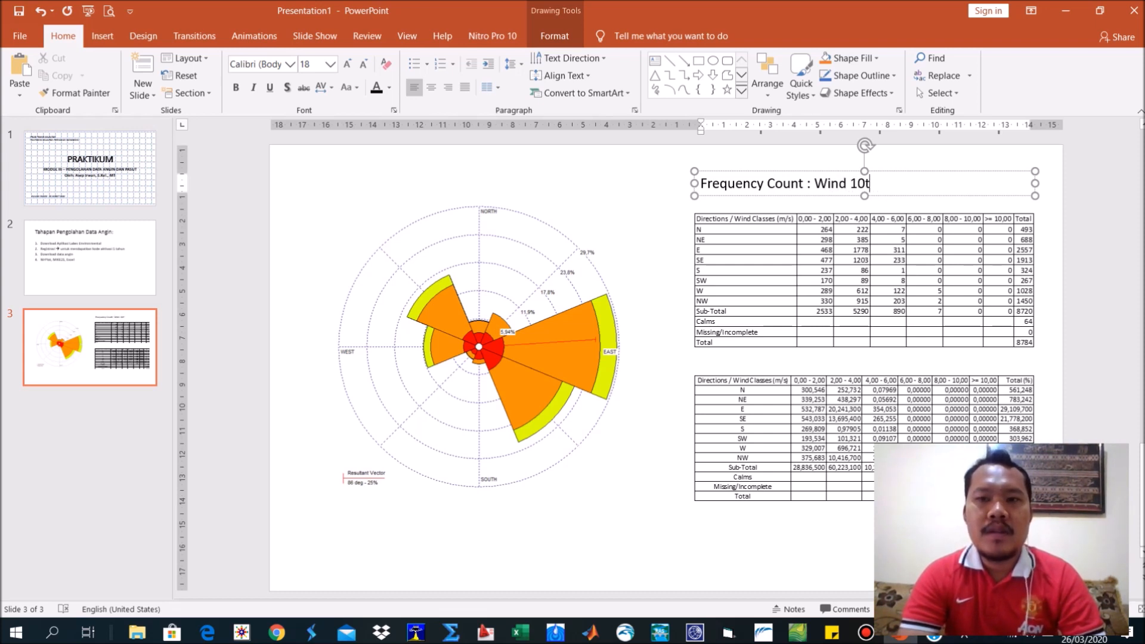
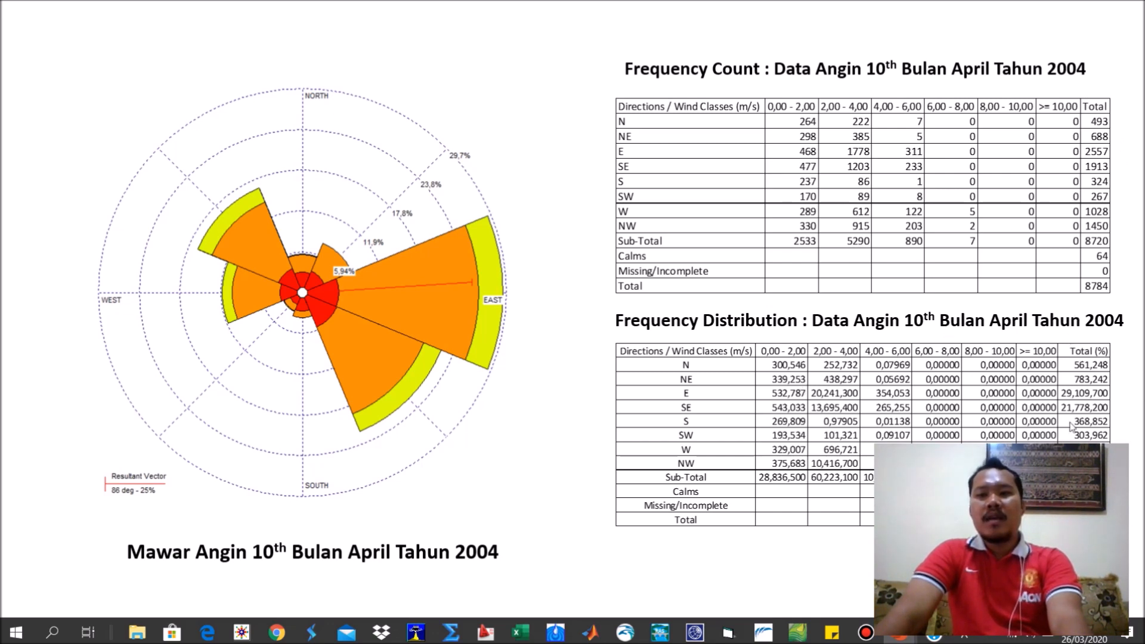
# End the slide show, switch to WRPLOT View and review the wind rose and the wind class frequency graph.
pyautogui.press('Escape')
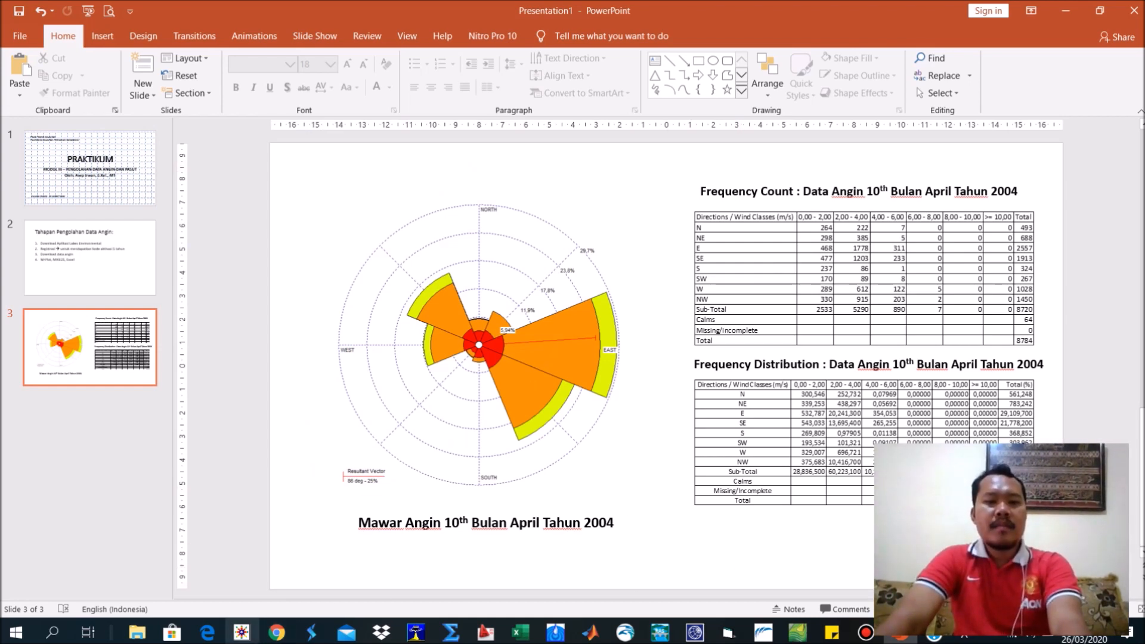
pyautogui.click(250, 634)
pyautogui.click(275, 96)
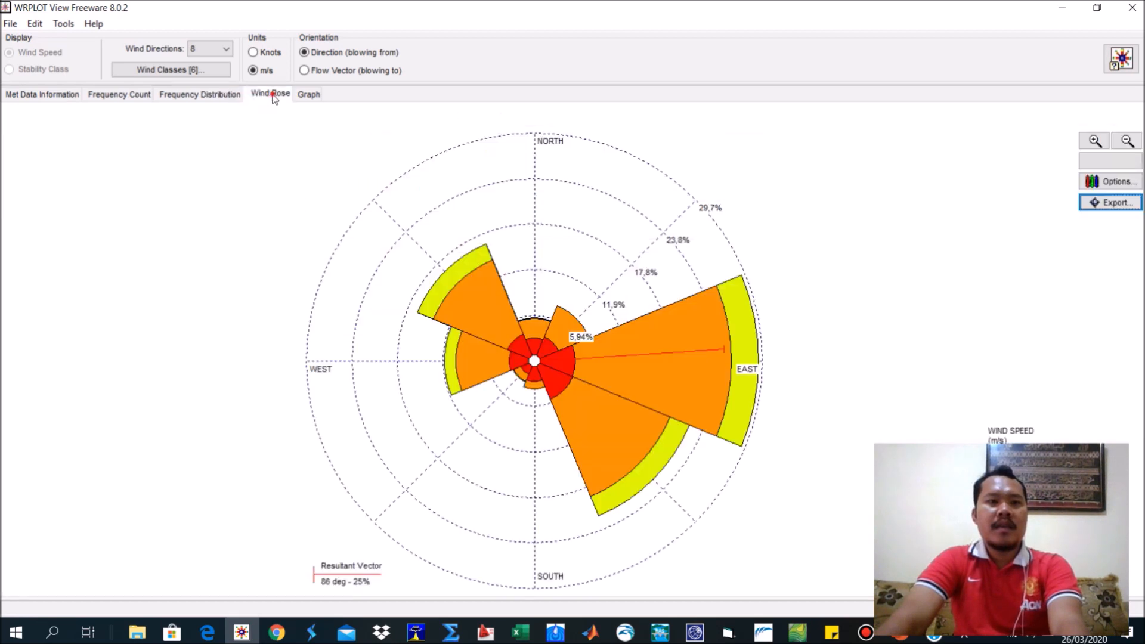
pyautogui.click(297, 96)
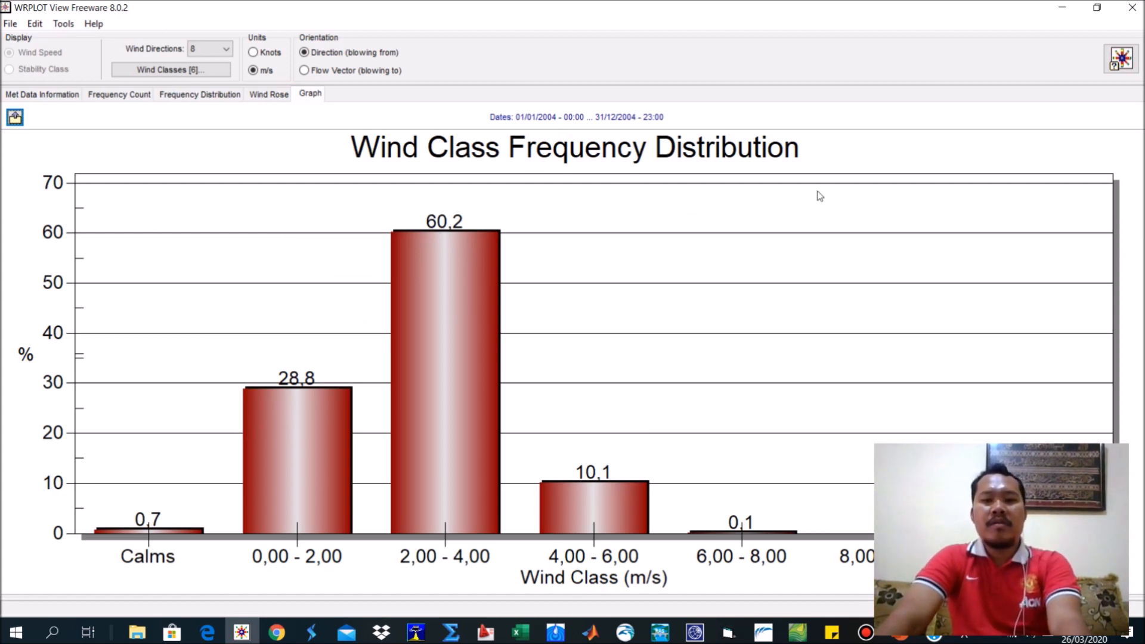
pyautogui.click(209, 50)
pyautogui.click(204, 57)
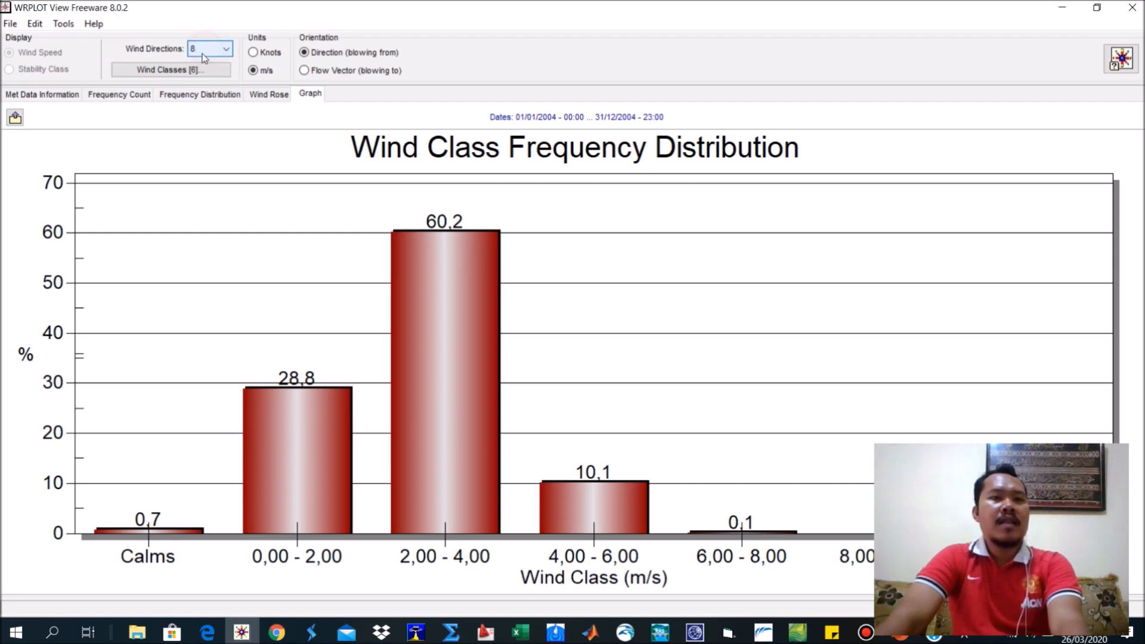
pyautogui.click(269, 94)
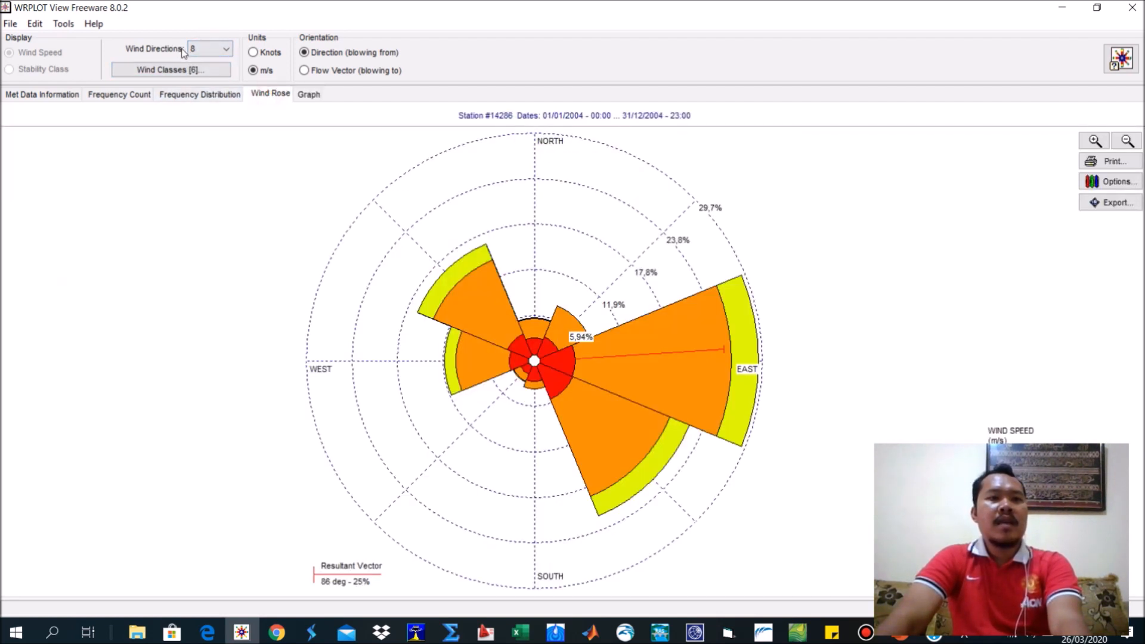
# Try the wind rose with 20 wind directions and restore it to 8.
pyautogui.click(210, 52)
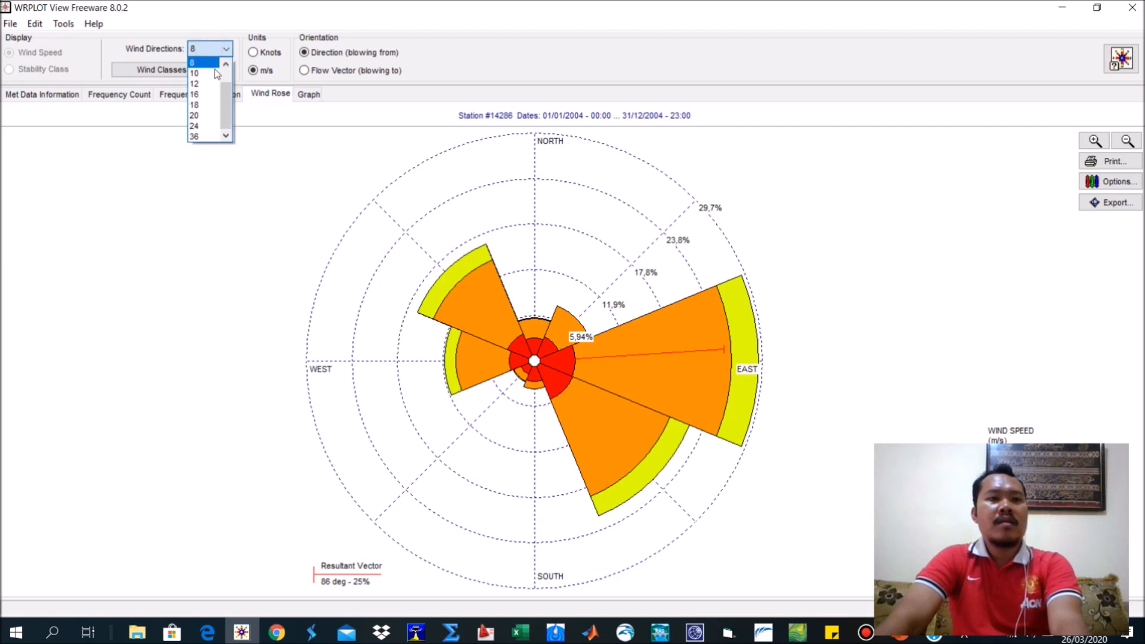
pyautogui.click(216, 74)
pyautogui.click(206, 48)
pyautogui.click(199, 120)
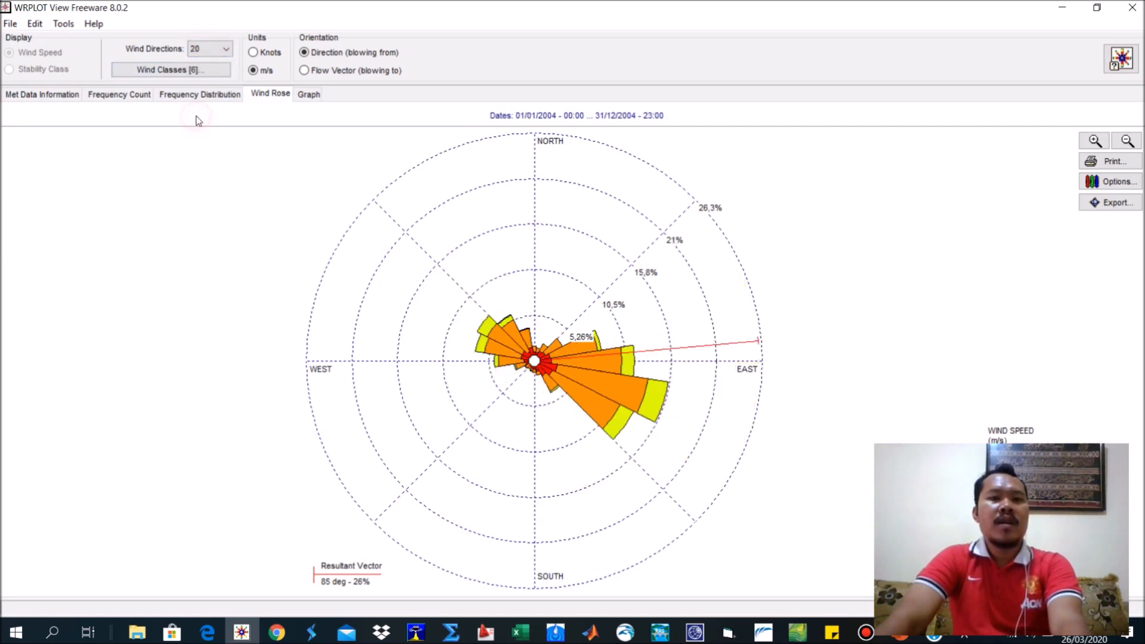
pyautogui.click(210, 48)
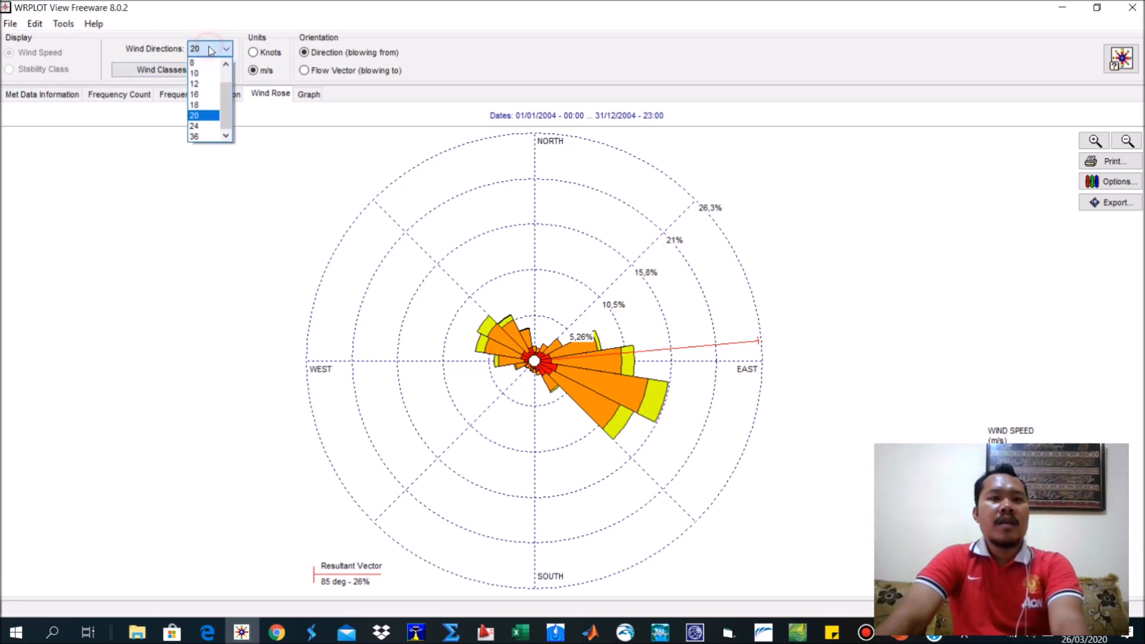
pyautogui.click(209, 63)
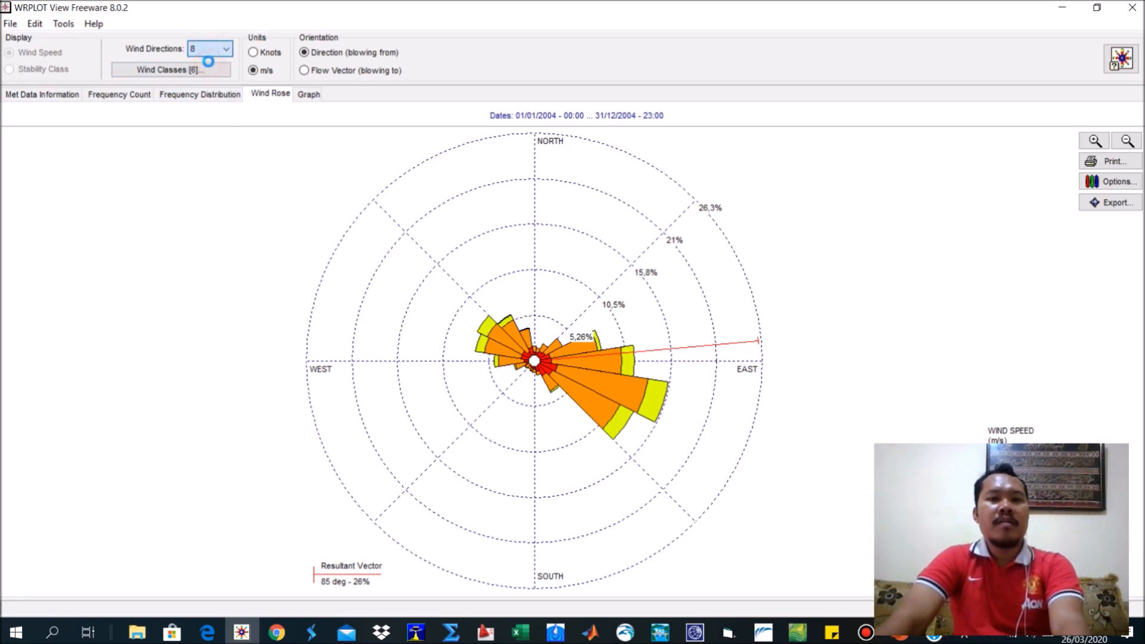
# Compare the wind rose with 36, 4 and 6 wind directions, and set it back to 8 directions.
pyautogui.click(207, 50)
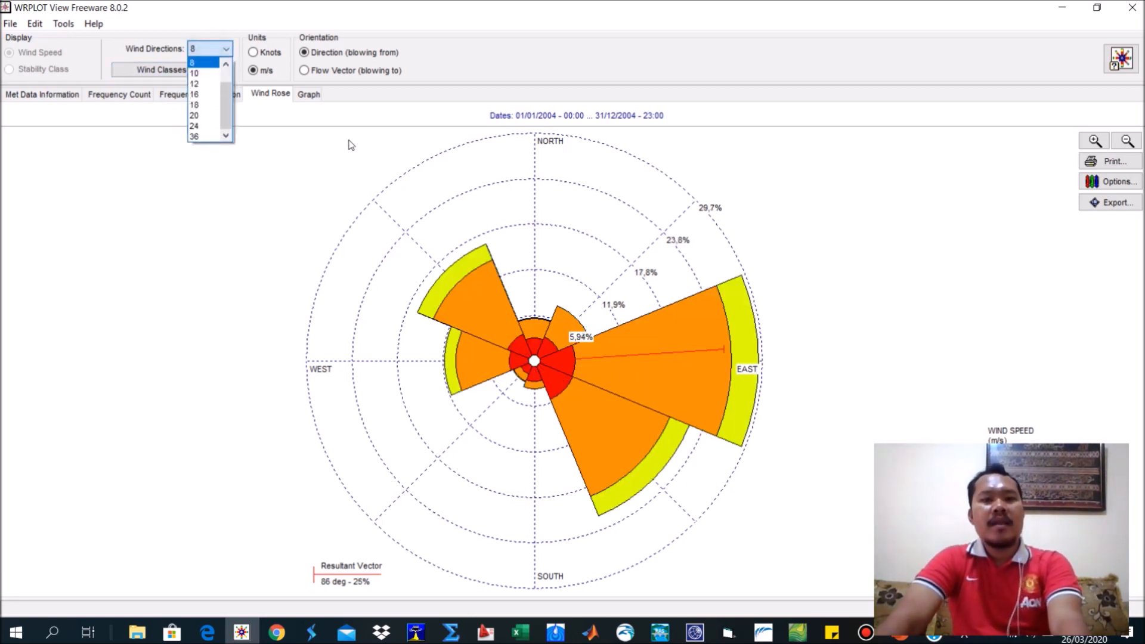
pyautogui.click(205, 137)
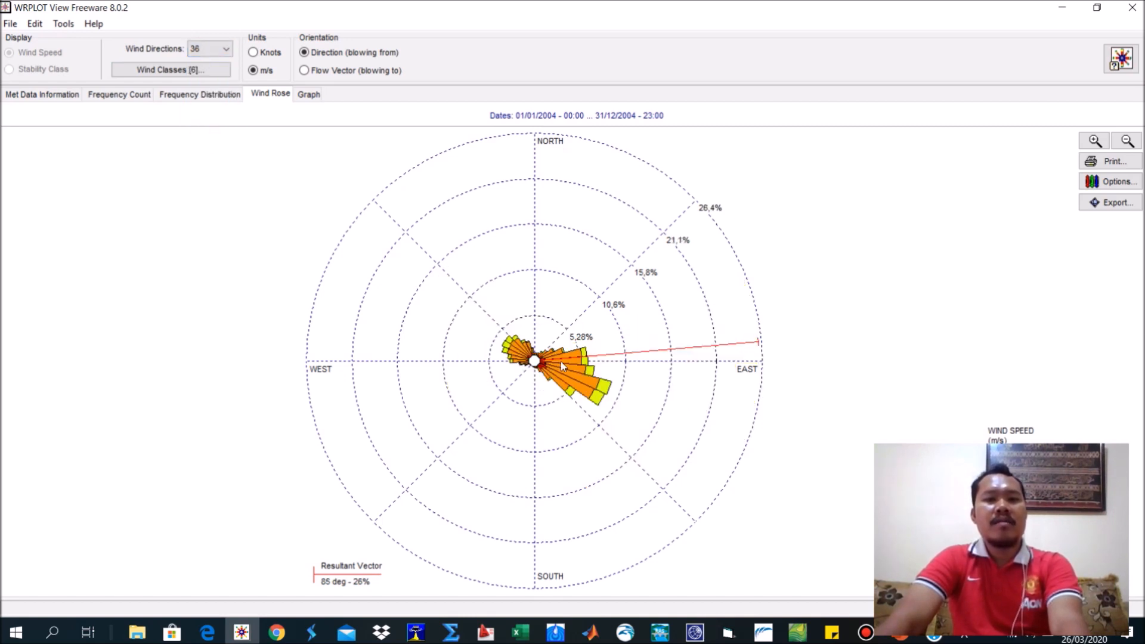
pyautogui.click(210, 49)
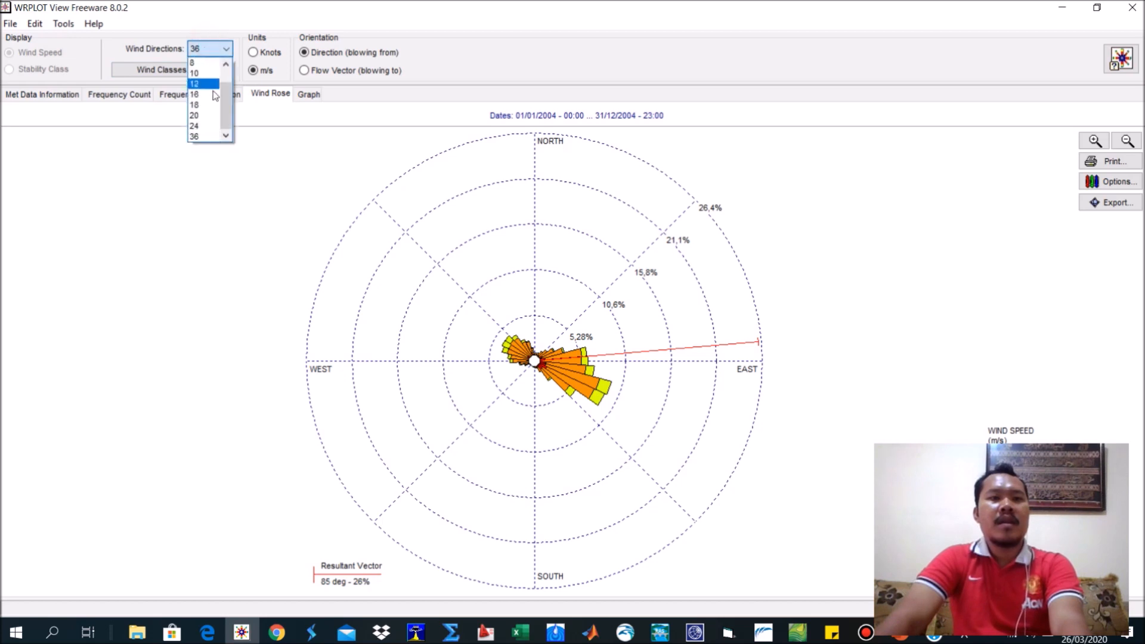
pyautogui.click(198, 62)
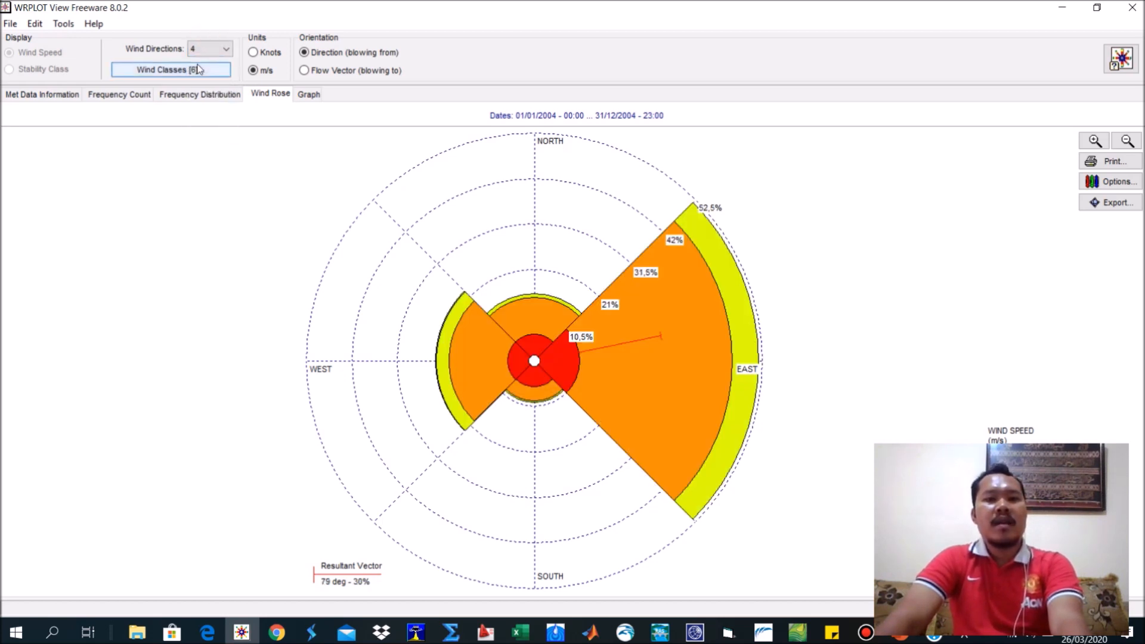
pyautogui.click(210, 49)
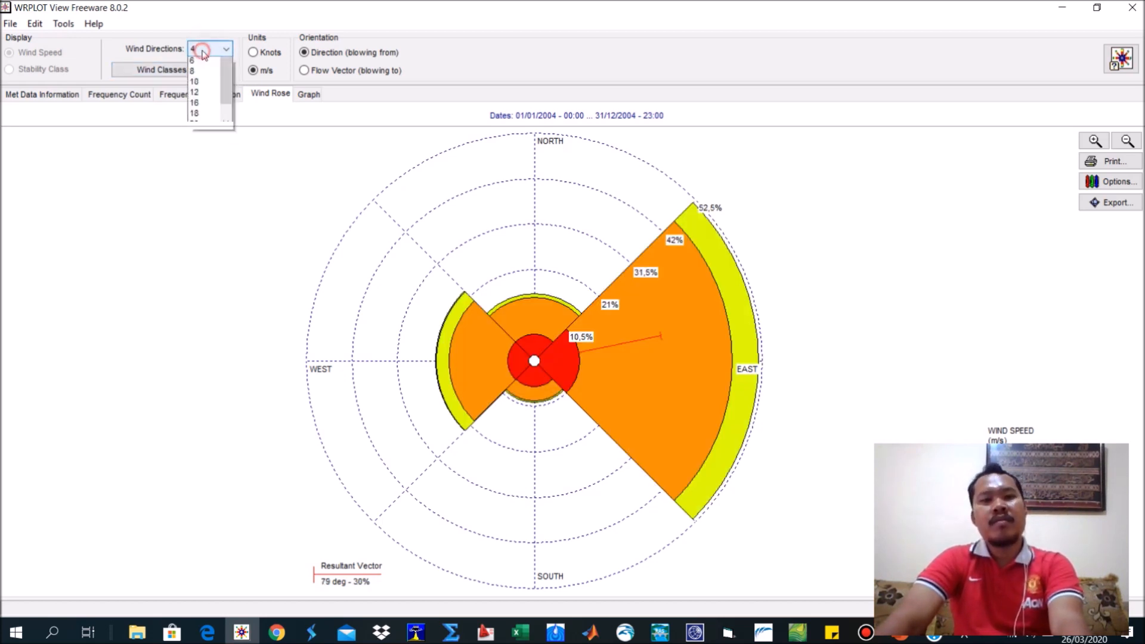
pyautogui.click(217, 76)
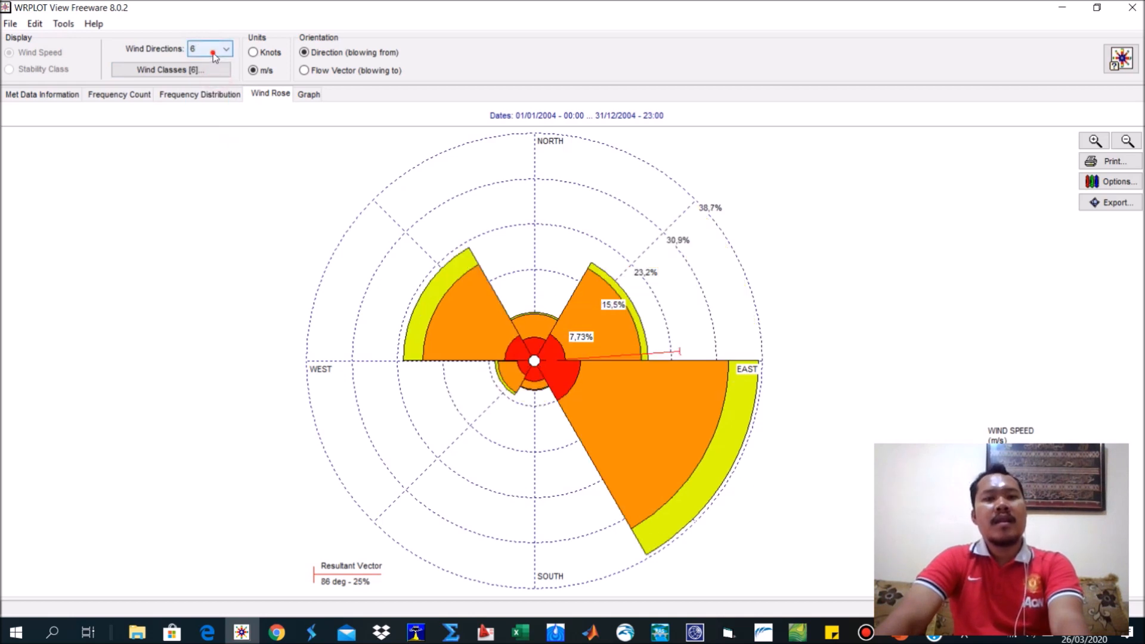
pyautogui.click(213, 55)
pyautogui.click(212, 73)
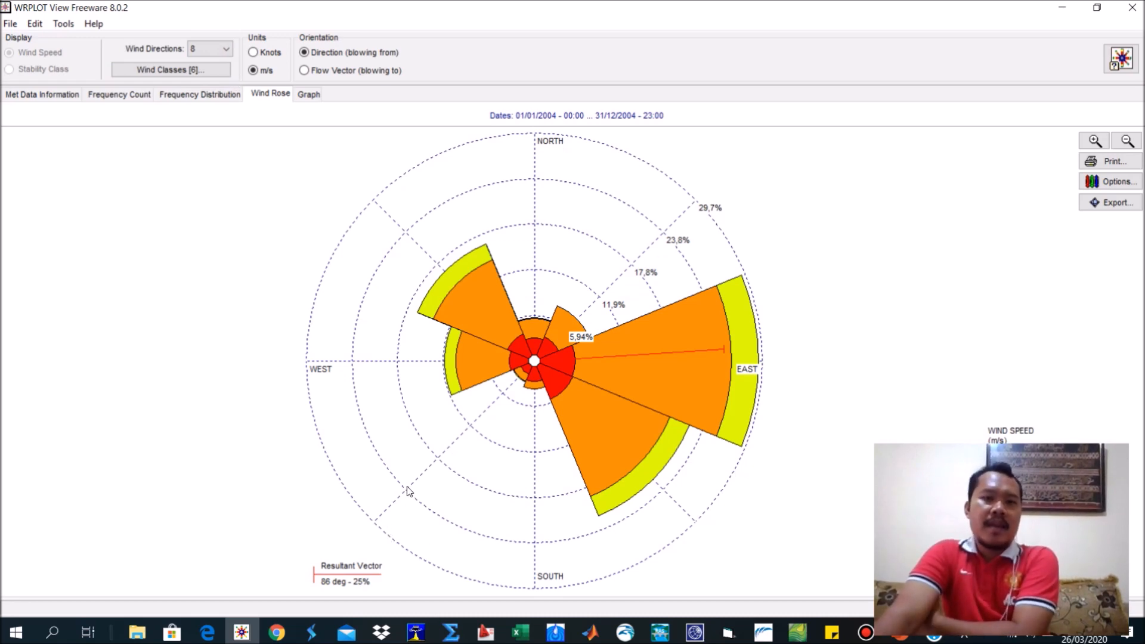
# Return to PowerPoint and show slide 2 with the wind data processing stages.
pyautogui.click(1062, 7)
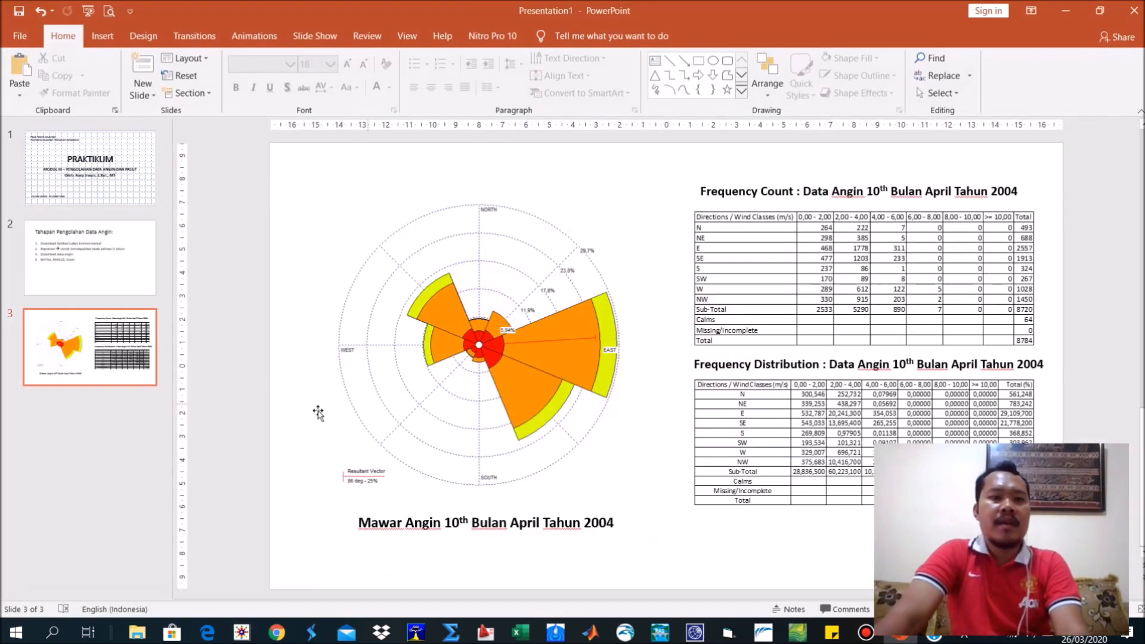
pyautogui.click(65, 247)
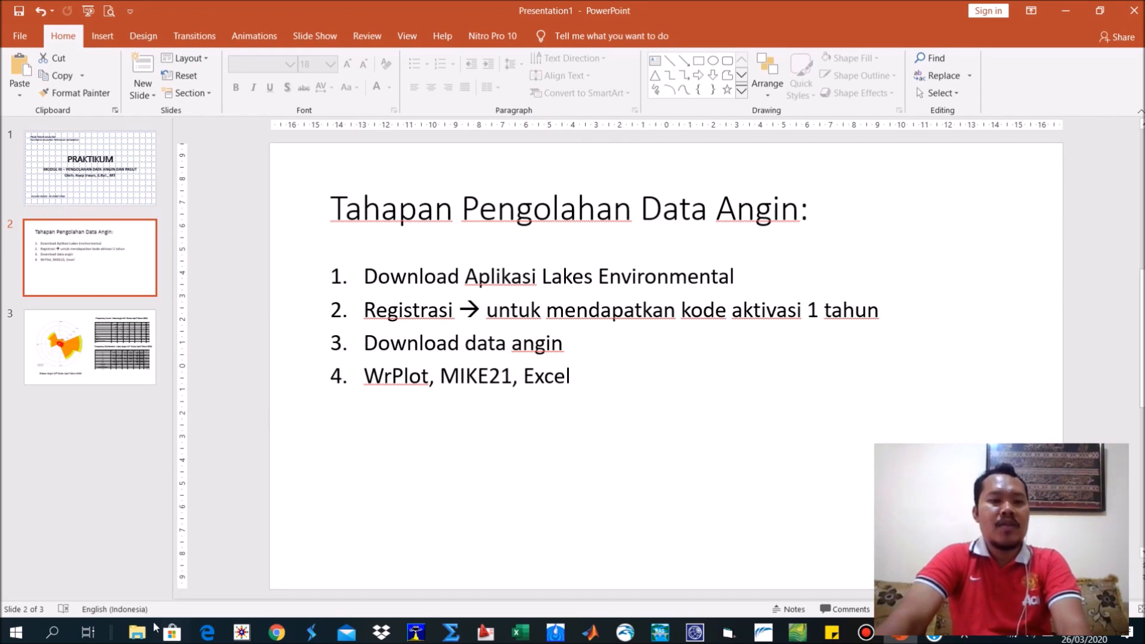
# Switch to Chrome and open the bookmarked windPROSPECTING site from the OSEAWAN folder in a new tab.
pyautogui.click(277, 633)
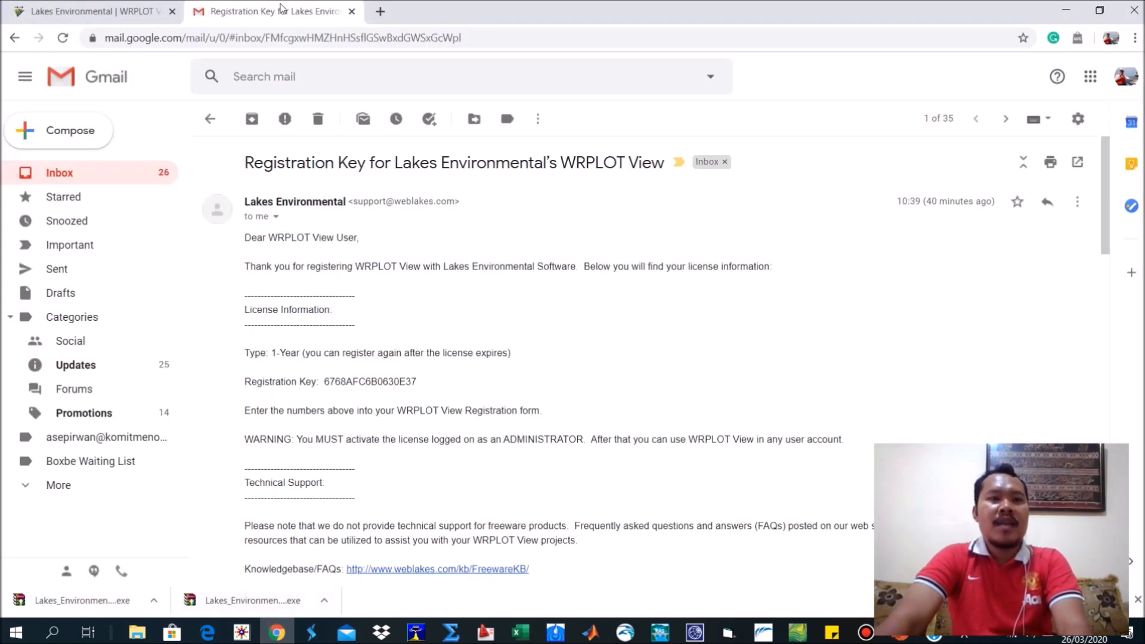
pyautogui.click(381, 12)
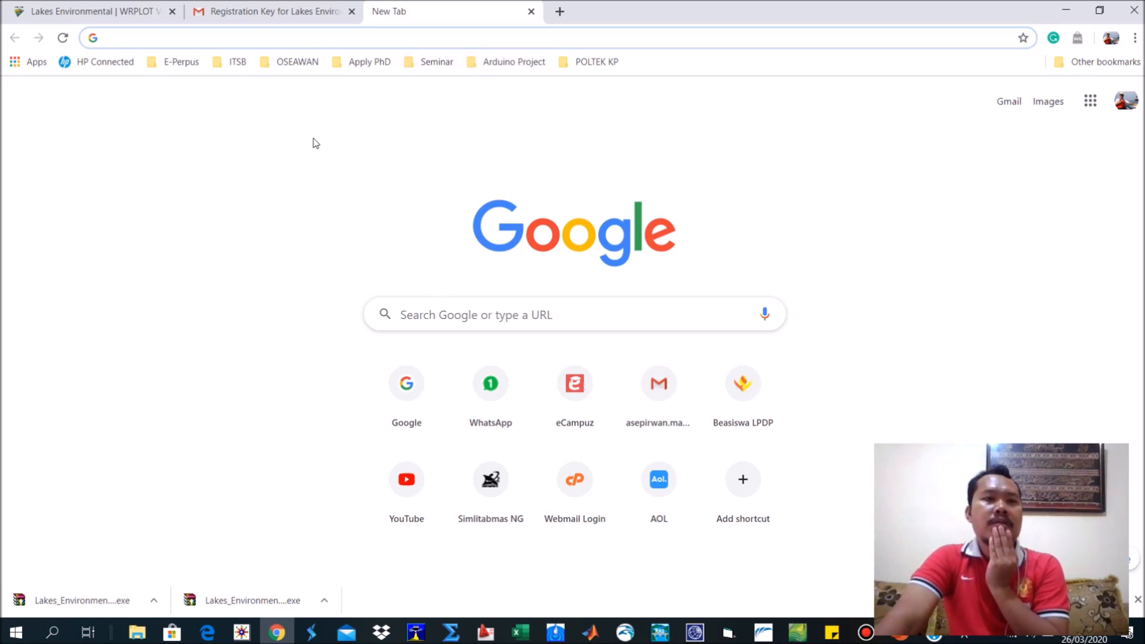
pyautogui.click(270, 62)
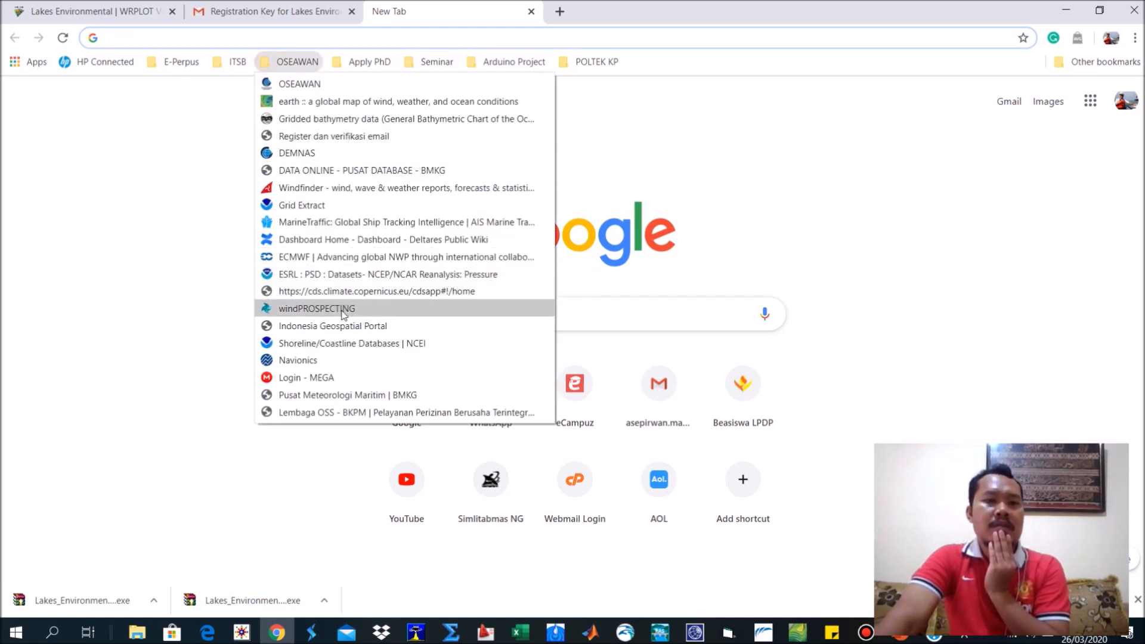
pyautogui.click(328, 309)
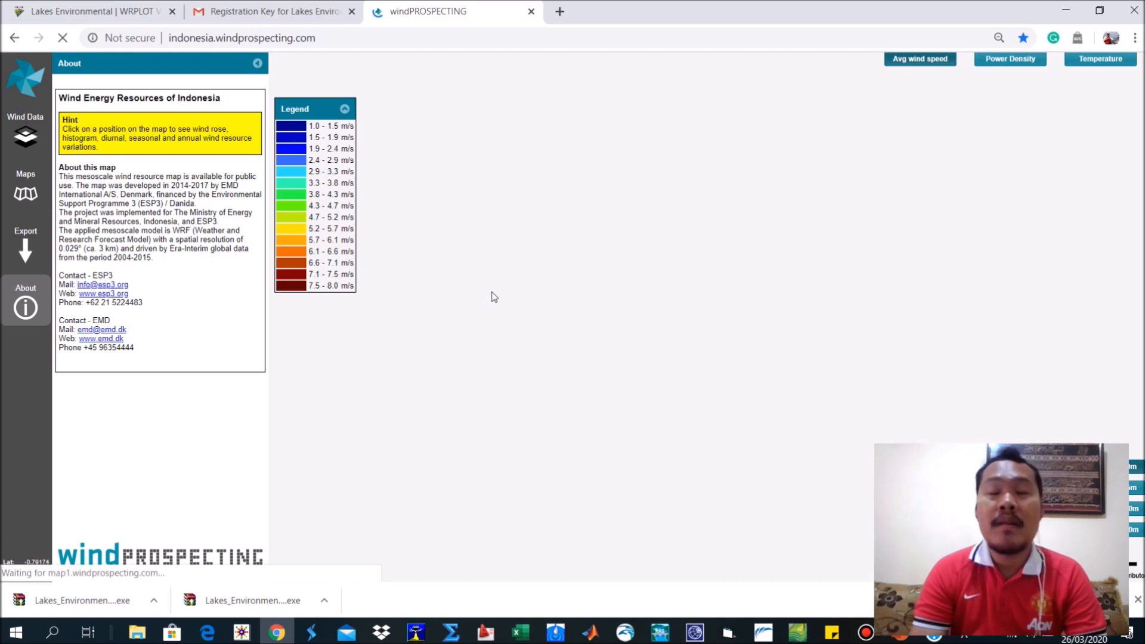
# Open the bookmarked ECMWF site from the OSEAWAN folder in another new tab.
pyautogui.click(561, 12)
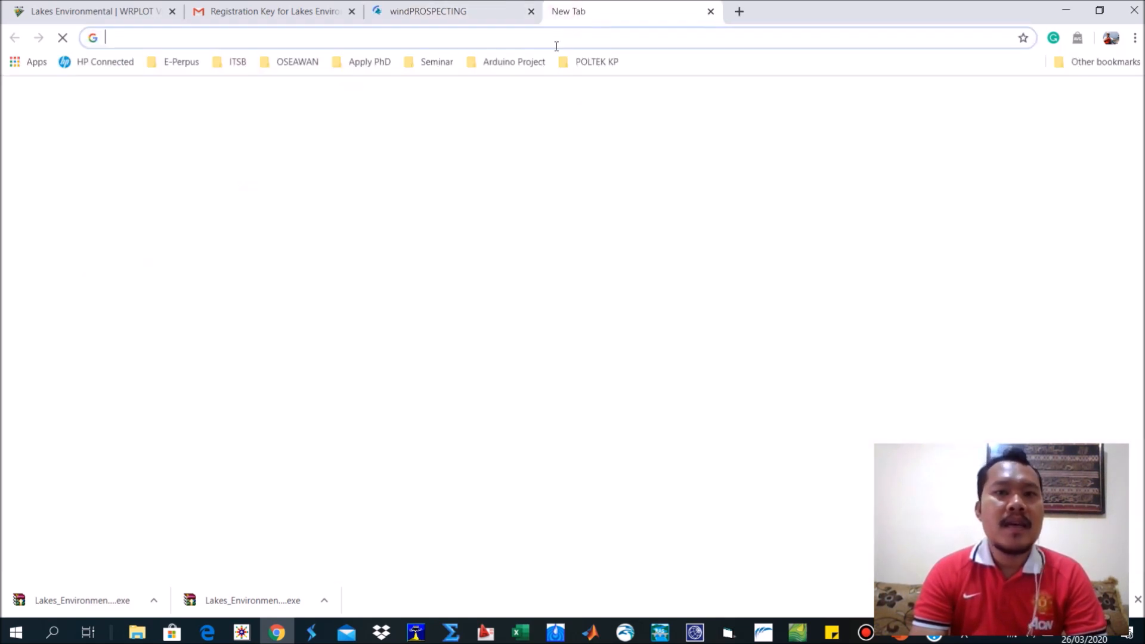
pyautogui.click(320, 65)
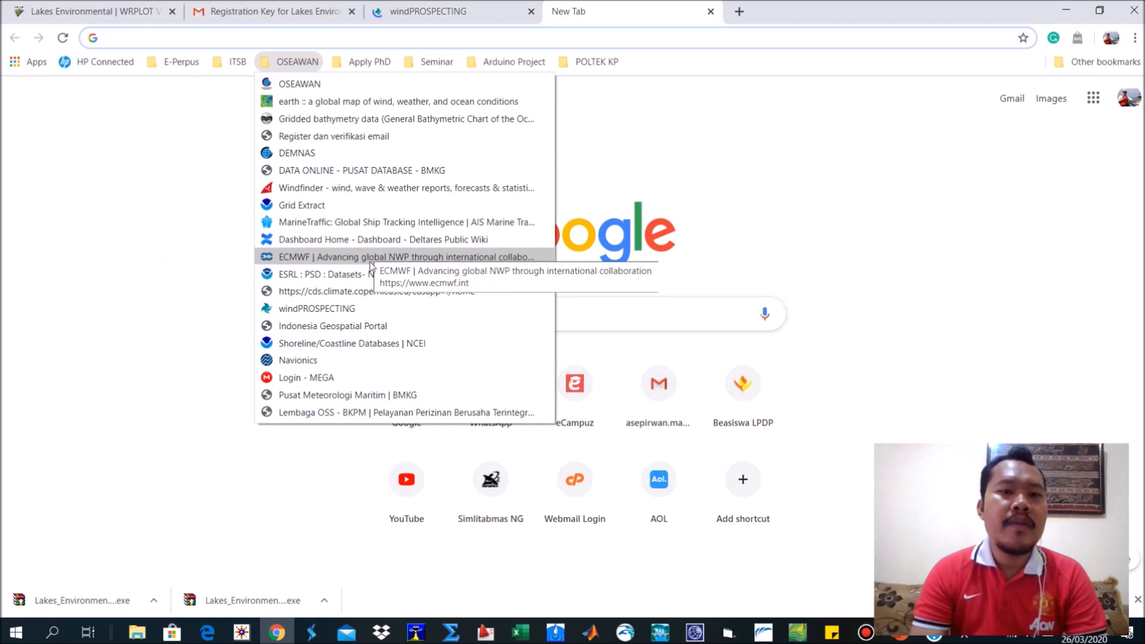
pyautogui.click(369, 256)
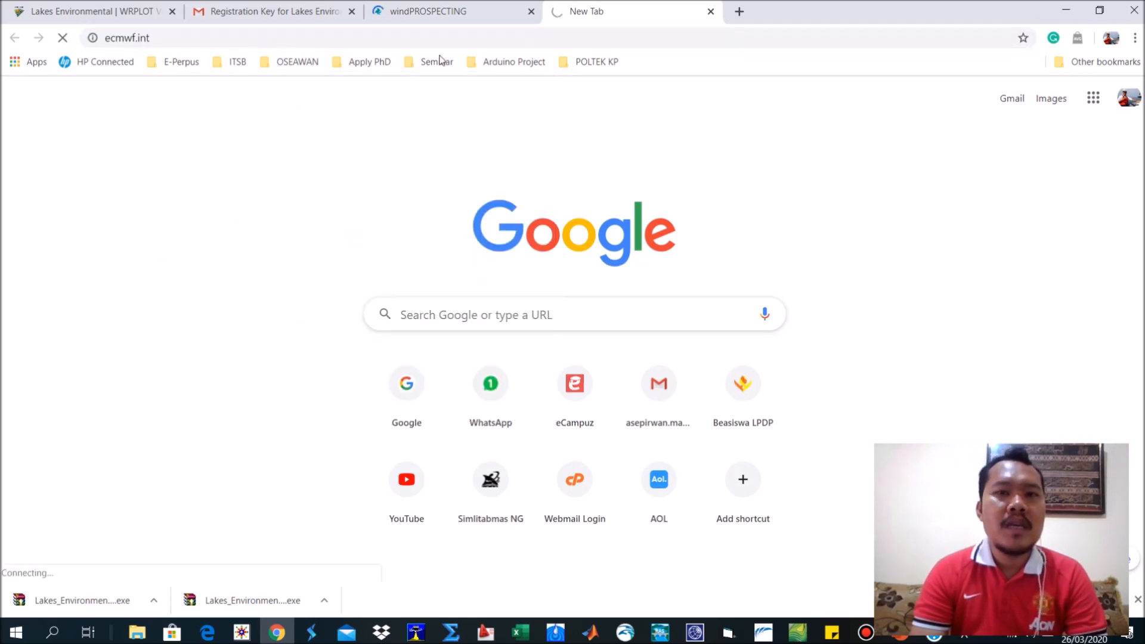
# On the windPROSPECTING map, request the wind data for a point on the north coast of western Java.
pyautogui.click(444, 11)
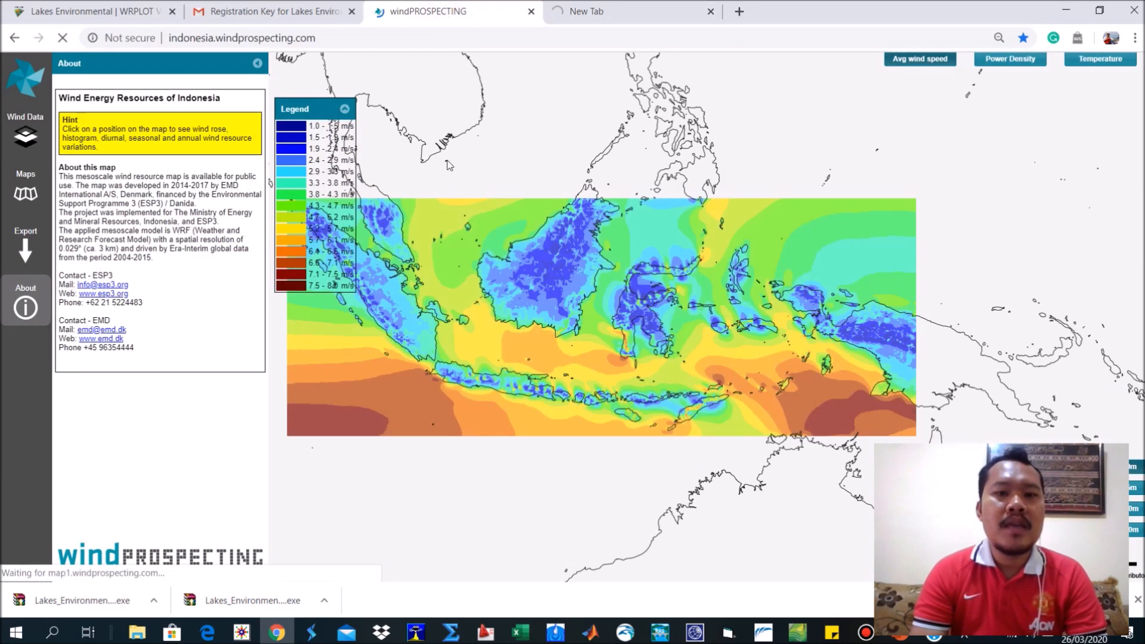
pyautogui.moveTo(484, 259); pyautogui.dragTo(532, 254)
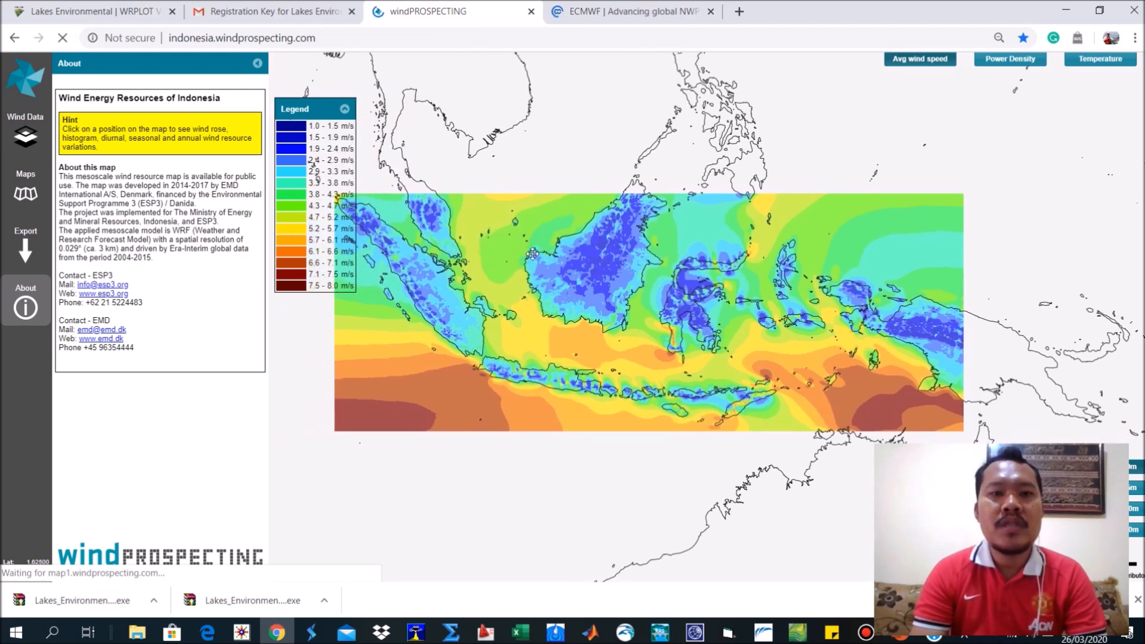
pyautogui.click(623, 10)
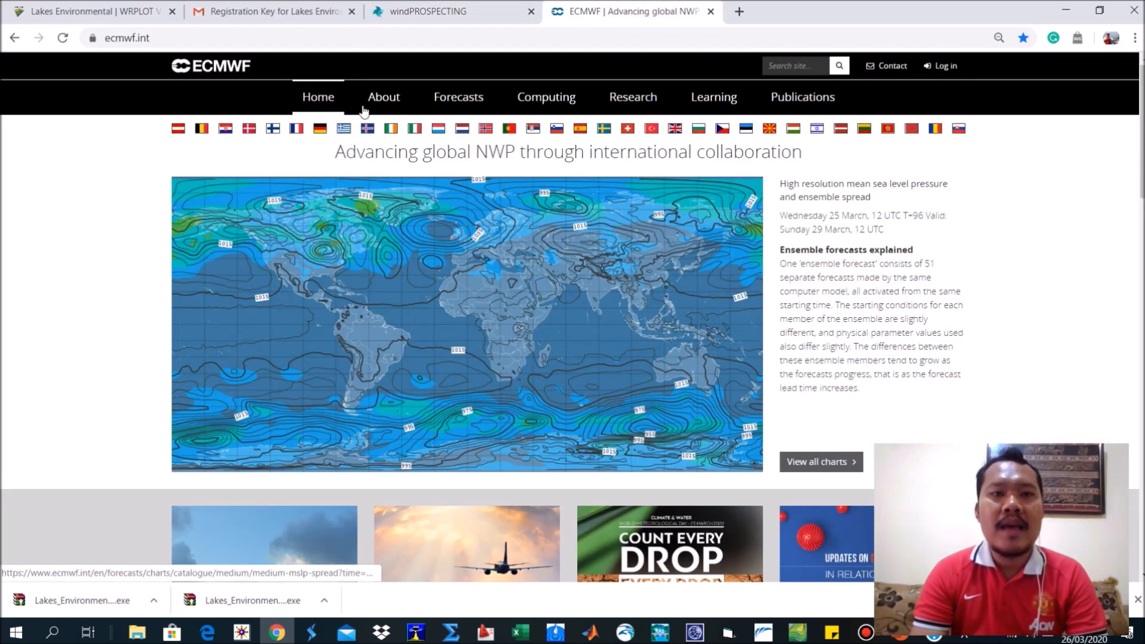
pyautogui.click(449, 9)
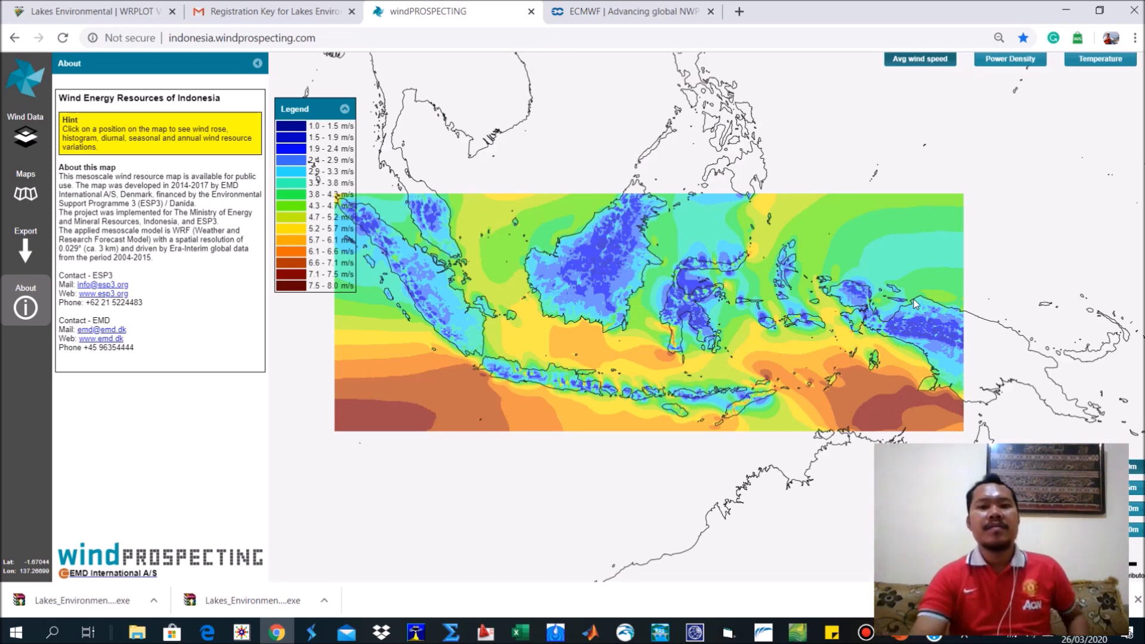
pyautogui.scroll(2, 495, 360)
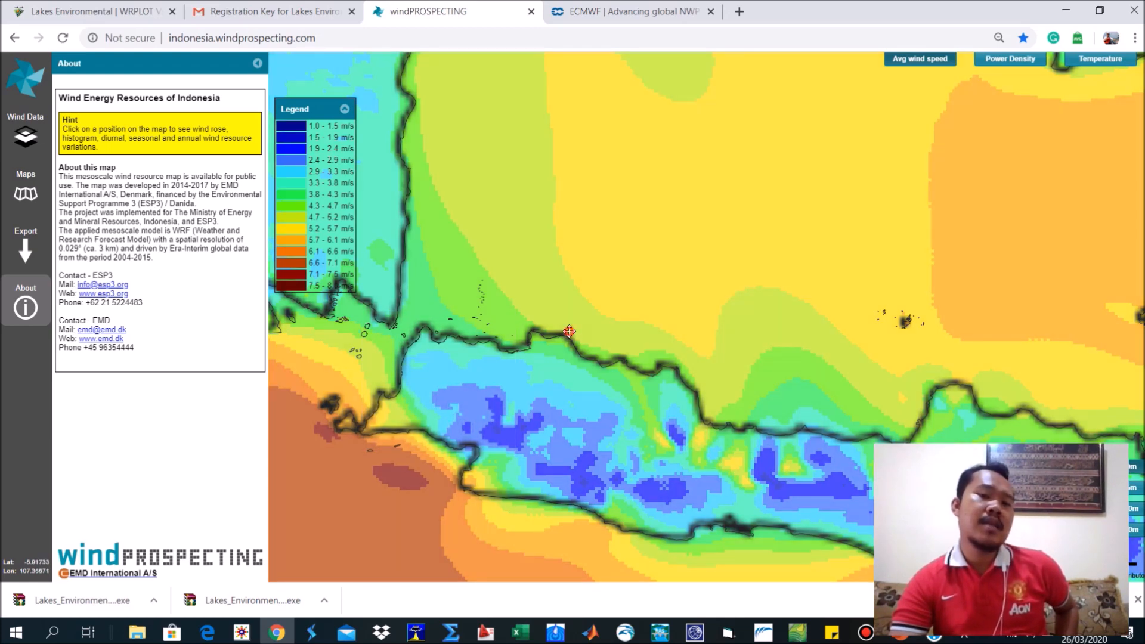
pyautogui.click(568, 331)
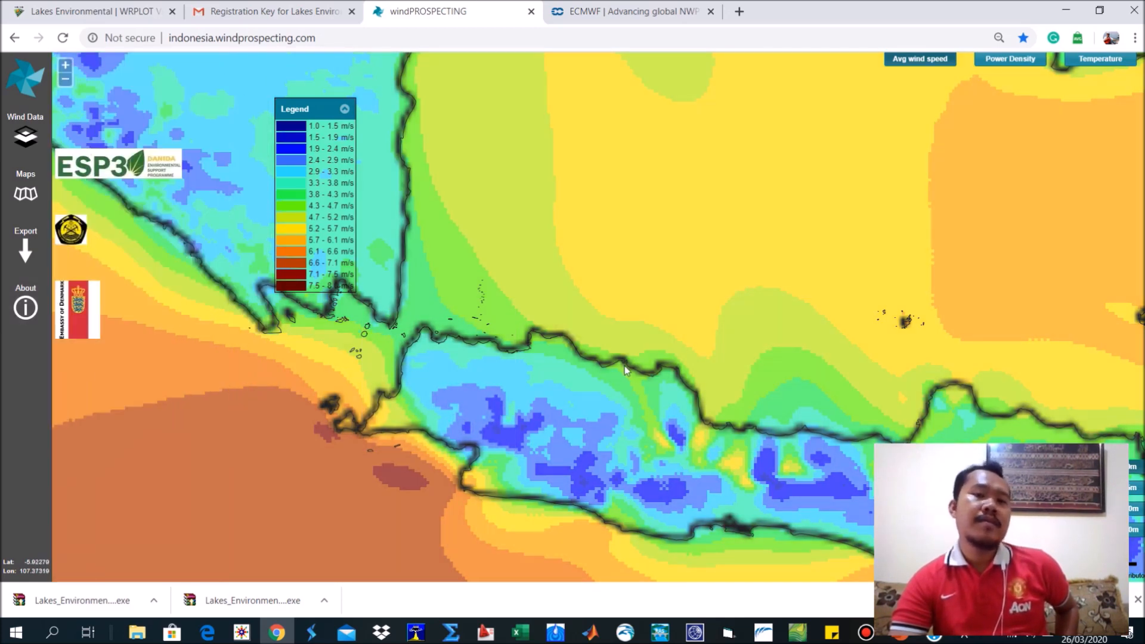
pyautogui.click(570, 339)
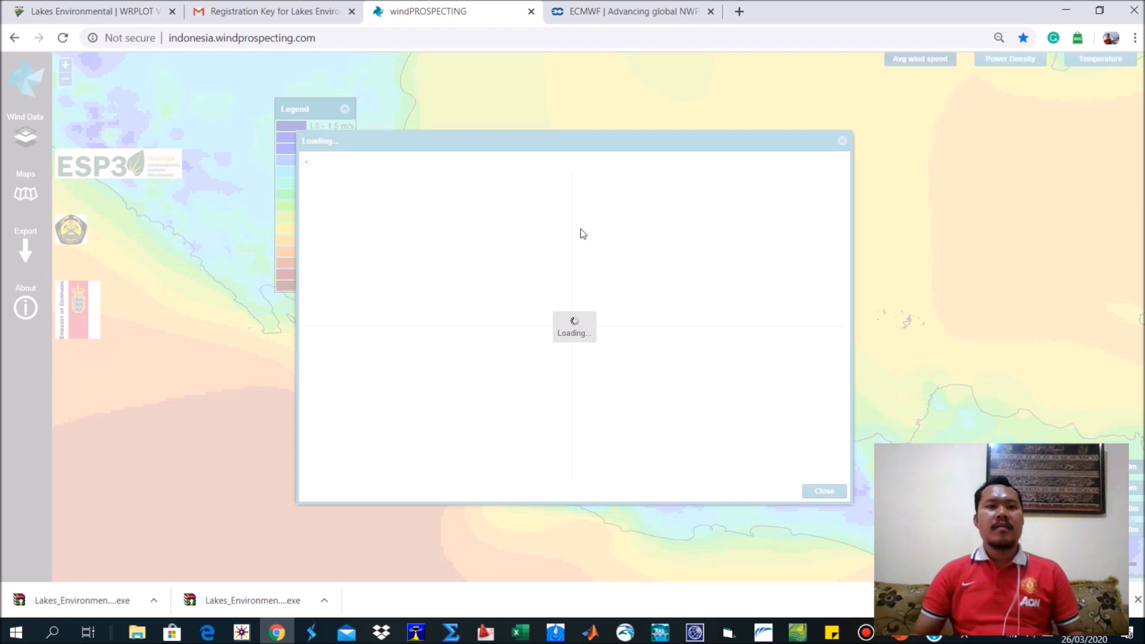
# Open the Forecasts section of the ECMWF site and look over its charts and datasets overview.
pyautogui.click(637, 5)
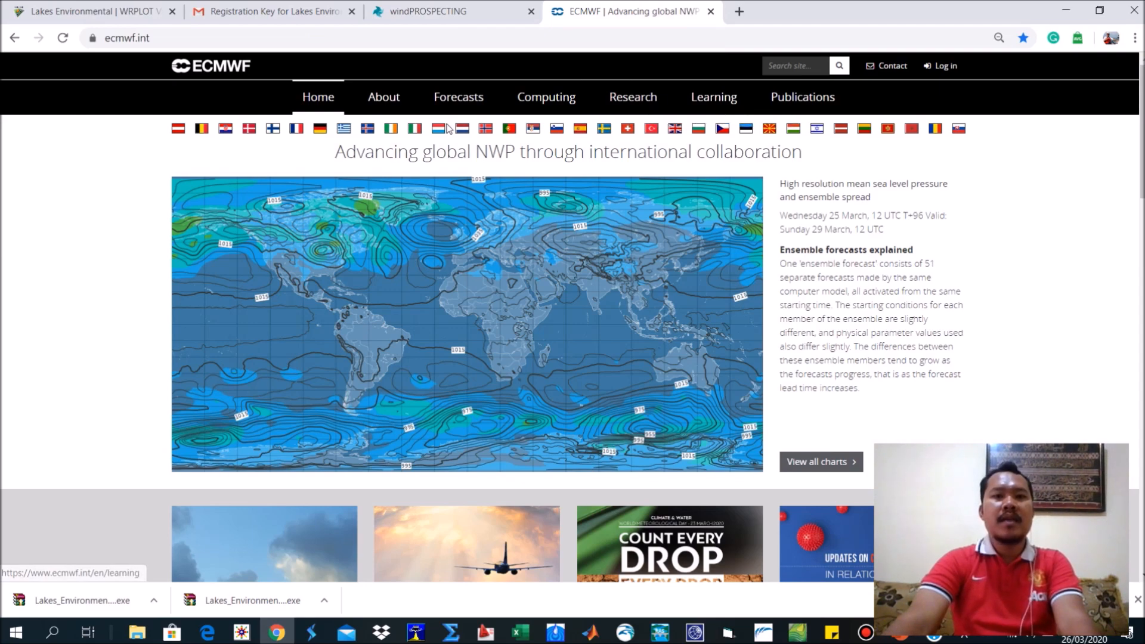
pyautogui.click(480, 108)
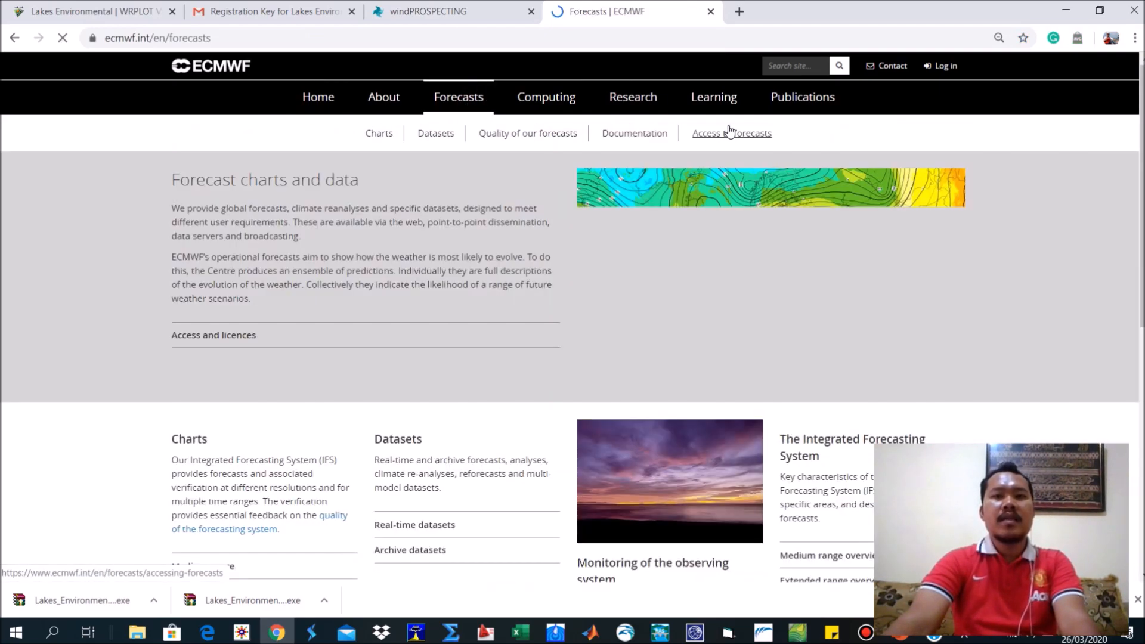
pyautogui.scroll(-4, 789, 249)
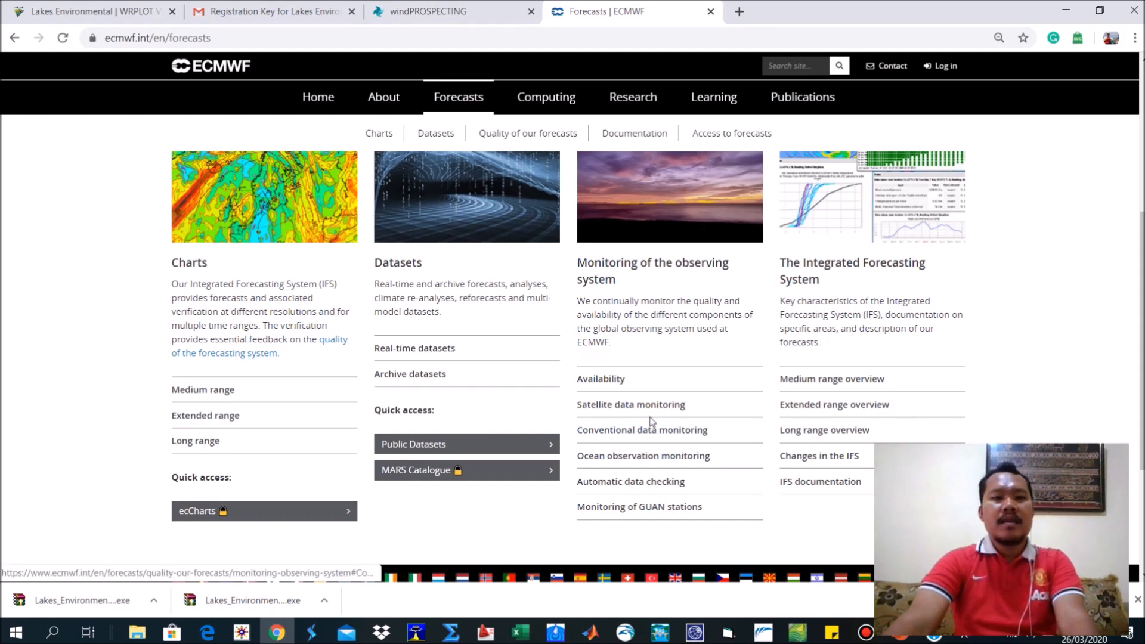
# Open the real-time datasets catalogue from the Forecasts overview and look over its forecast products.
pyautogui.click(412, 348)
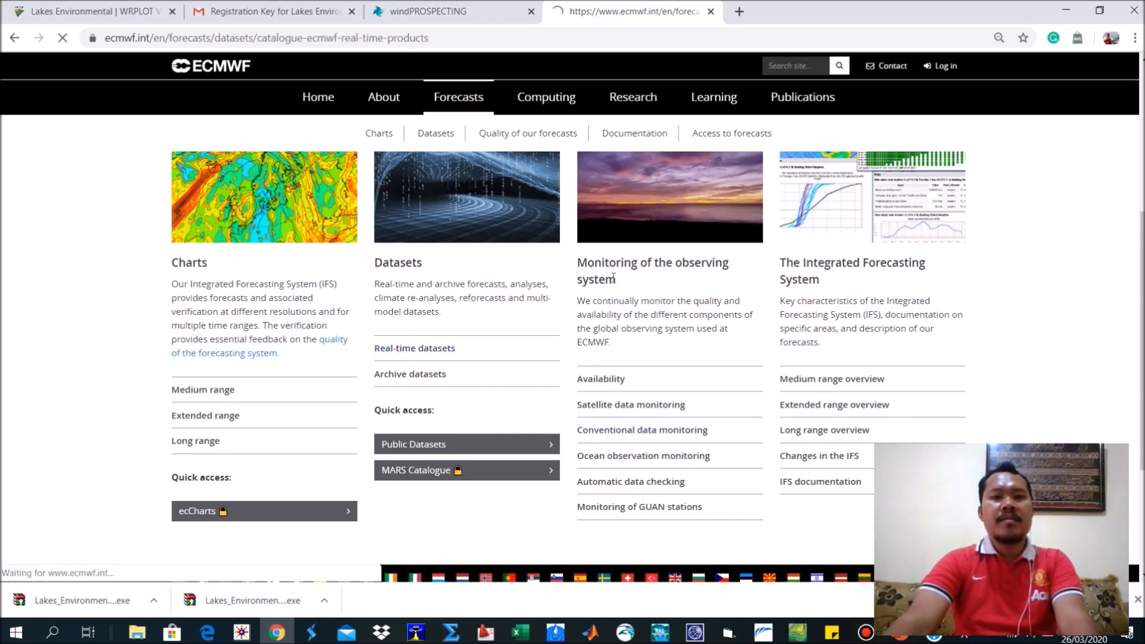
pyautogui.scroll(-5, 614, 276)
pyautogui.scroll(1, 615, 275)
pyautogui.scroll(4, 614, 275)
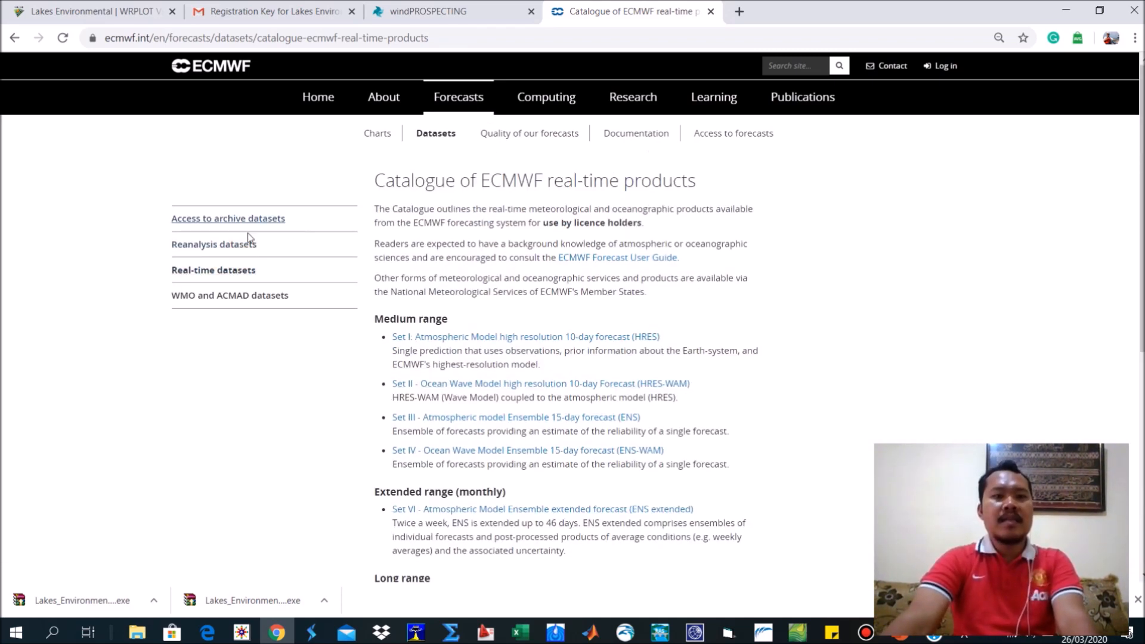
# Open ERA-Interim from the reanalysis datasets list and go to its data download page.
pyautogui.click(215, 246)
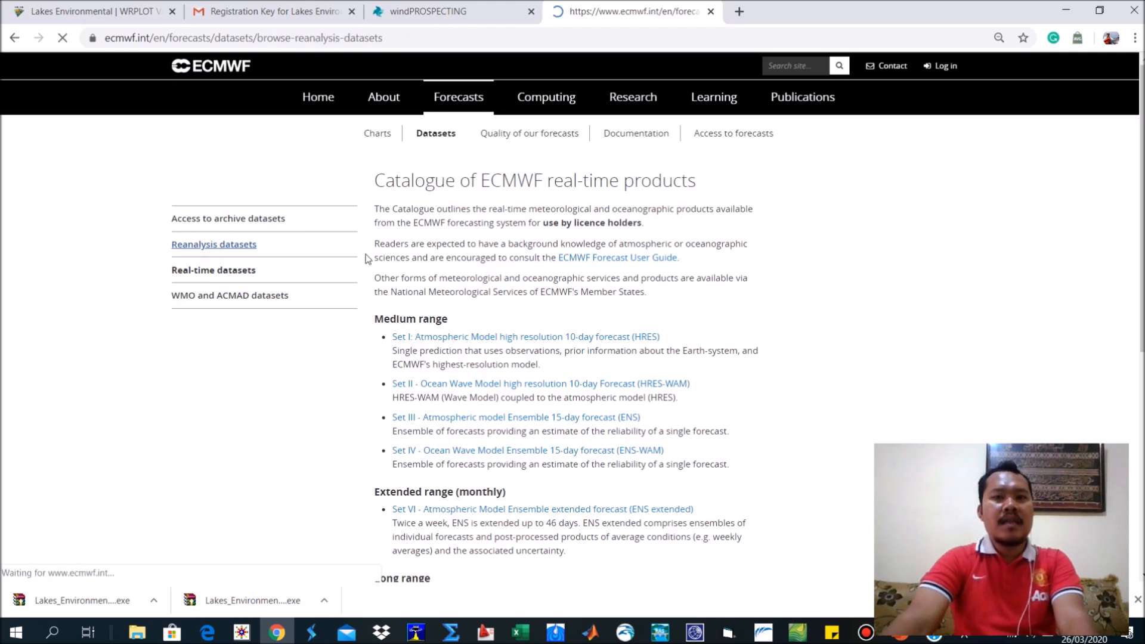
pyautogui.scroll(-1, 517, 297)
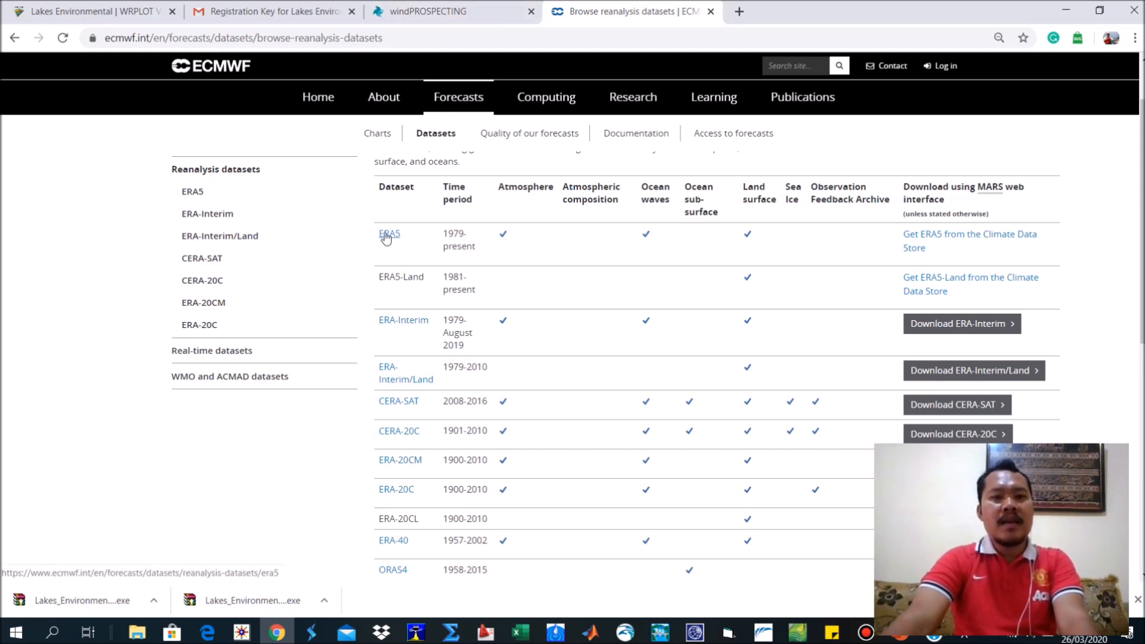
pyautogui.click(401, 323)
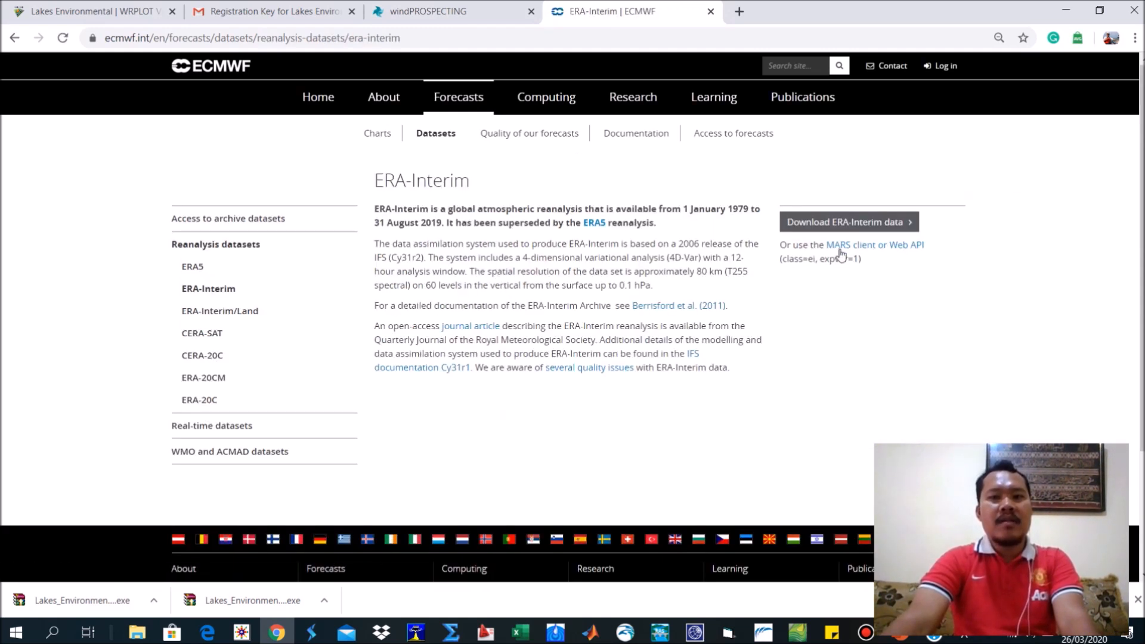
pyautogui.click(841, 230)
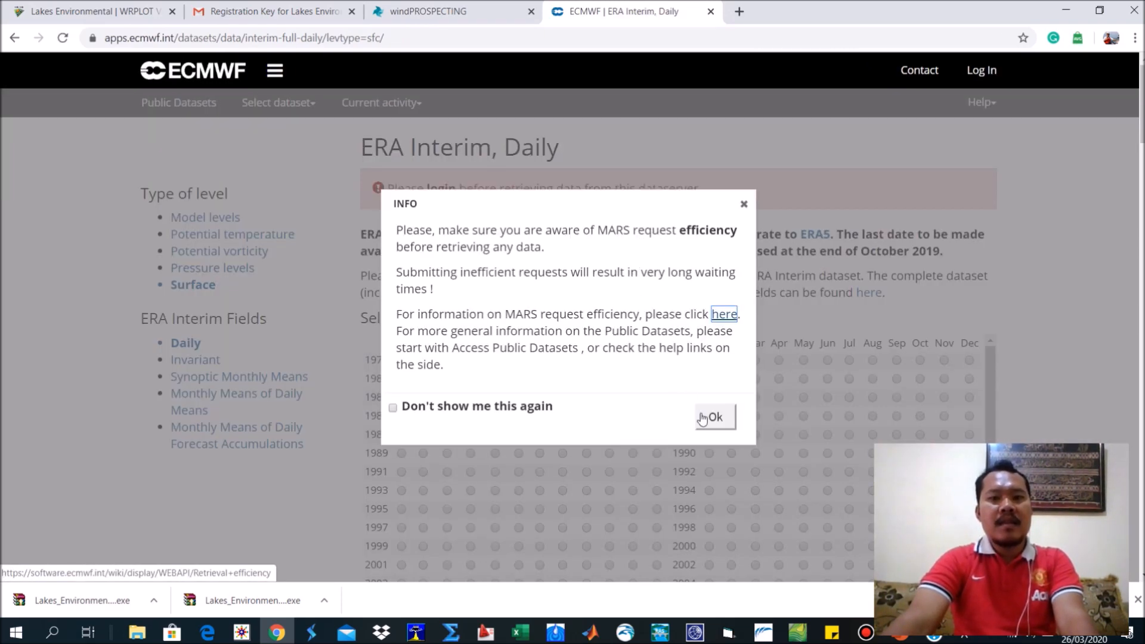
pyautogui.click(713, 418)
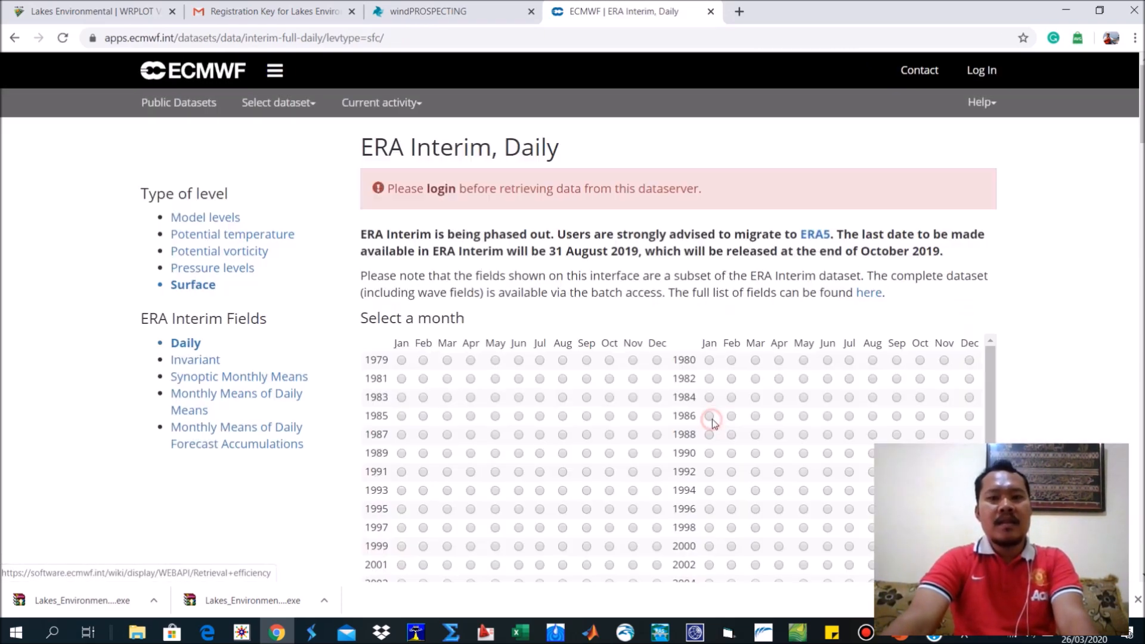
# Examine the ERA Interim, Daily request form: the login notice, available months, times, steps and parameters.
pyautogui.scroll(-1, 686, 394)
pyautogui.scroll(-1, 851, 297)
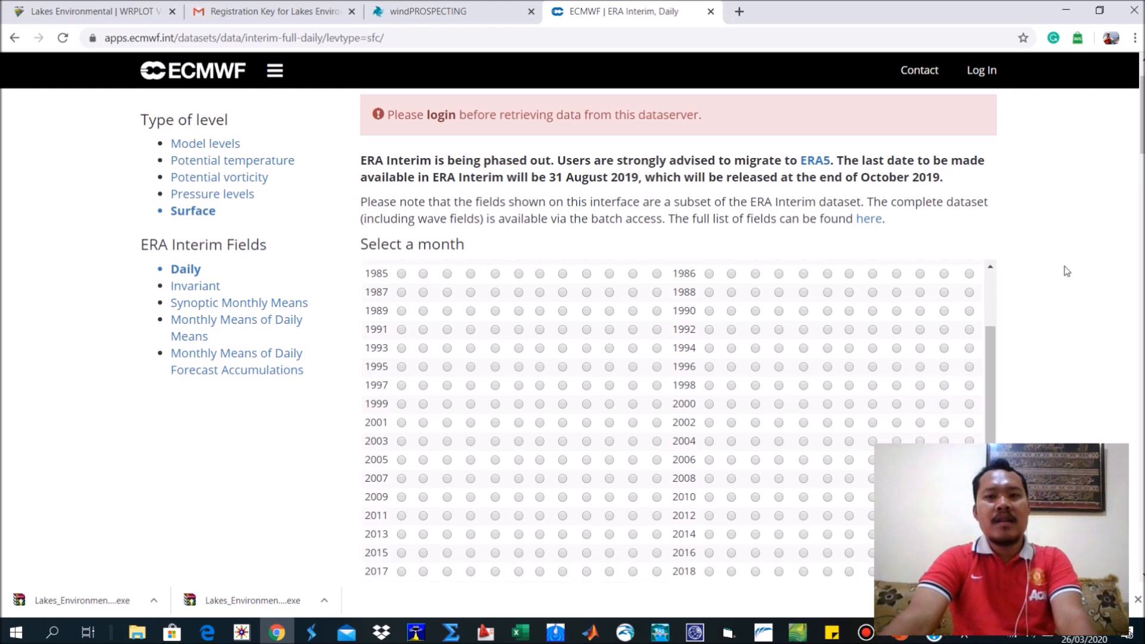
pyautogui.scroll(1, 1067, 271)
pyautogui.scroll(1, 990, 340)
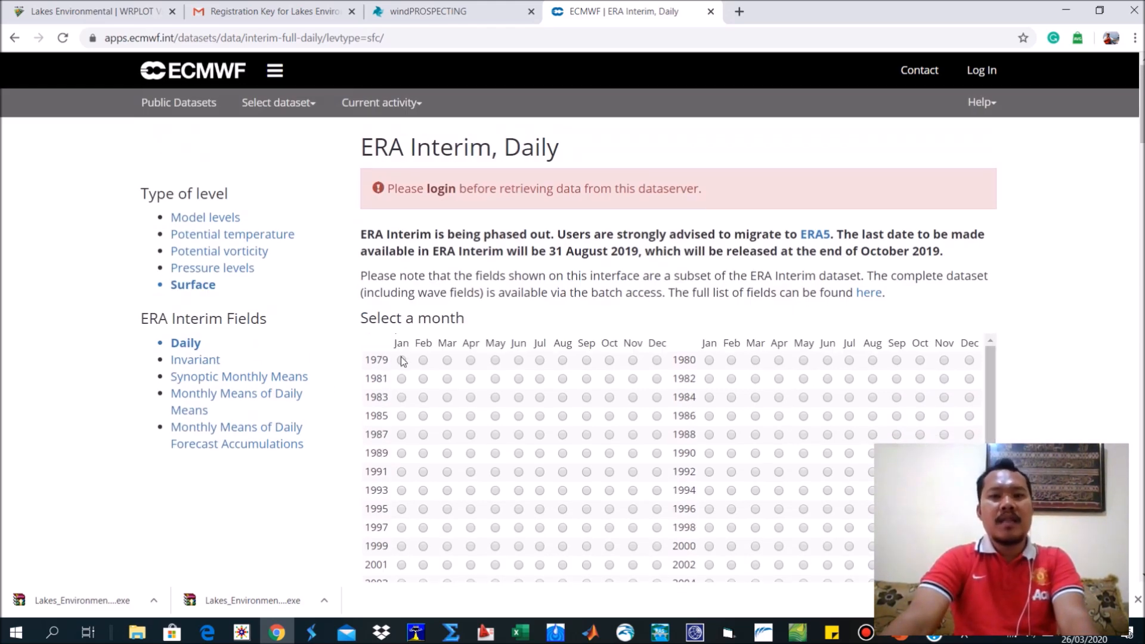
pyautogui.scroll(-2, 403, 361)
pyautogui.scroll(-4, 1018, 312)
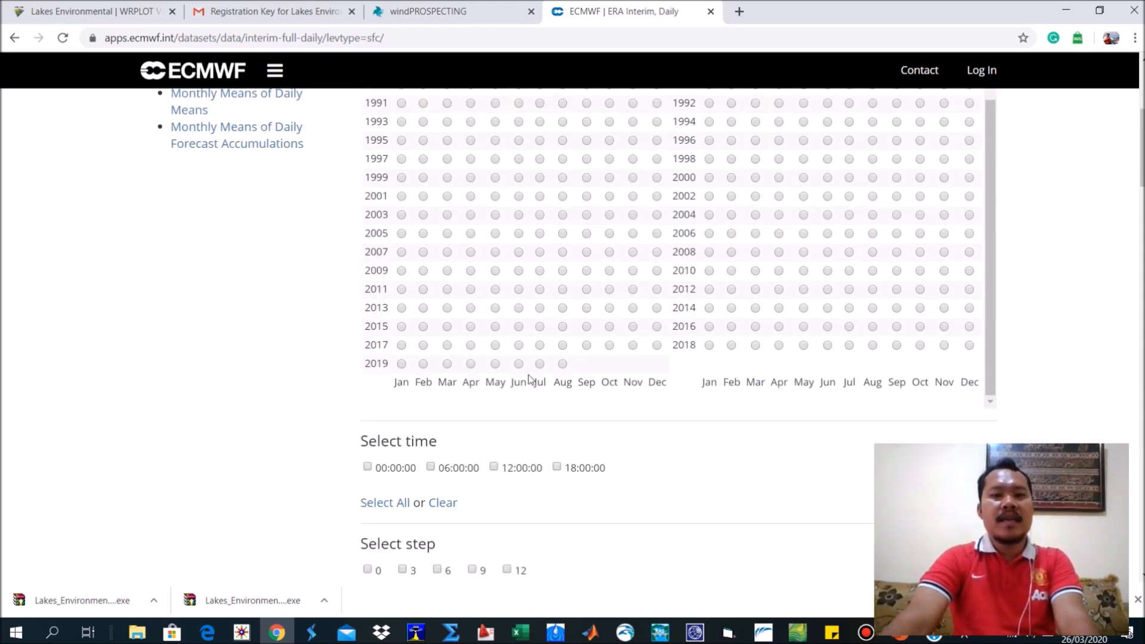
pyautogui.scroll(3, 596, 422)
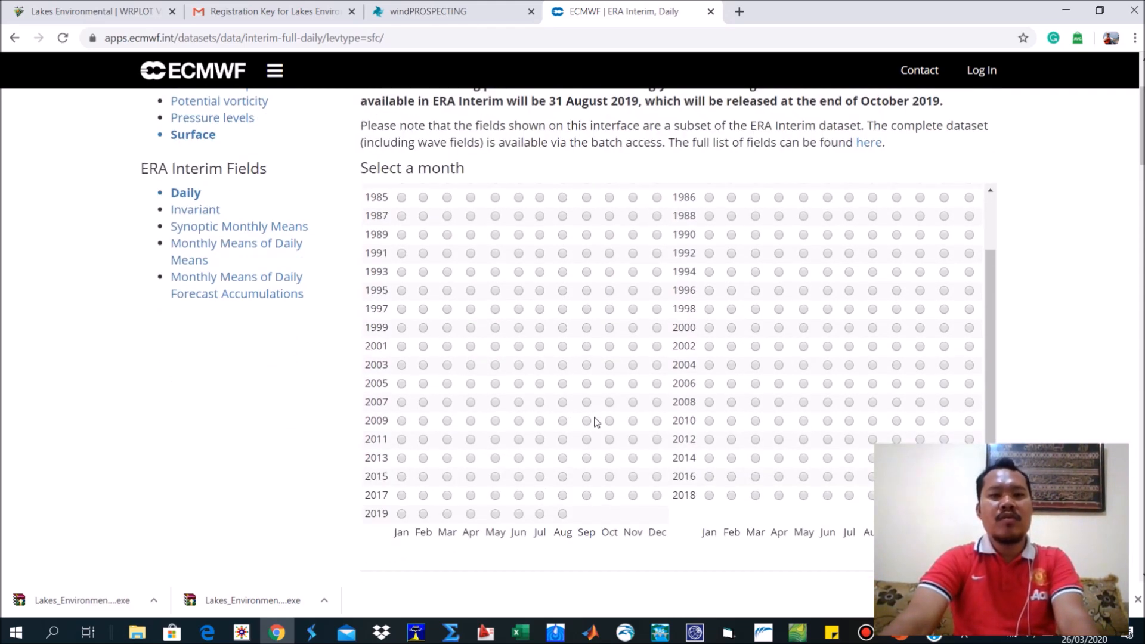
pyautogui.scroll(-12, 596, 409)
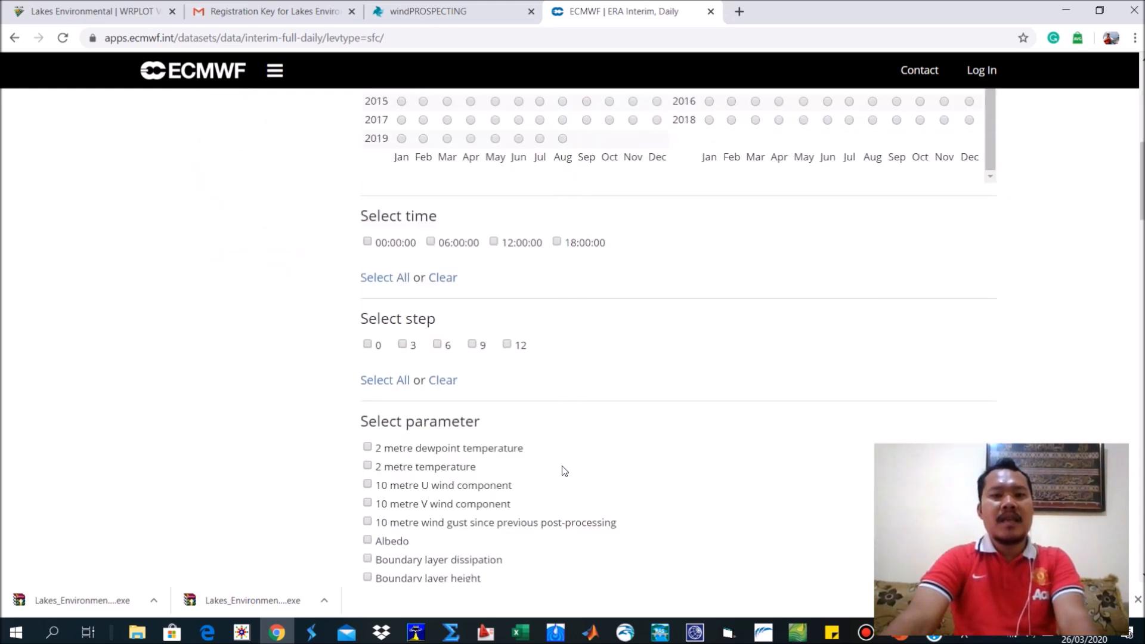
pyautogui.scroll(4, 562, 441)
pyautogui.scroll(6, 554, 425)
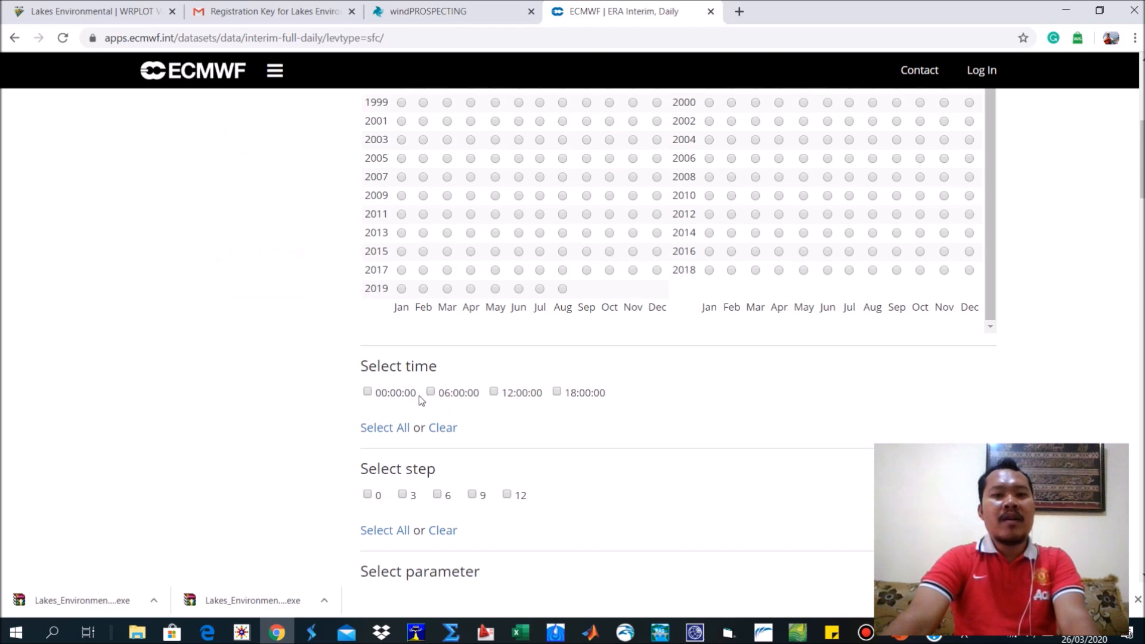
pyautogui.scroll(8, 662, 352)
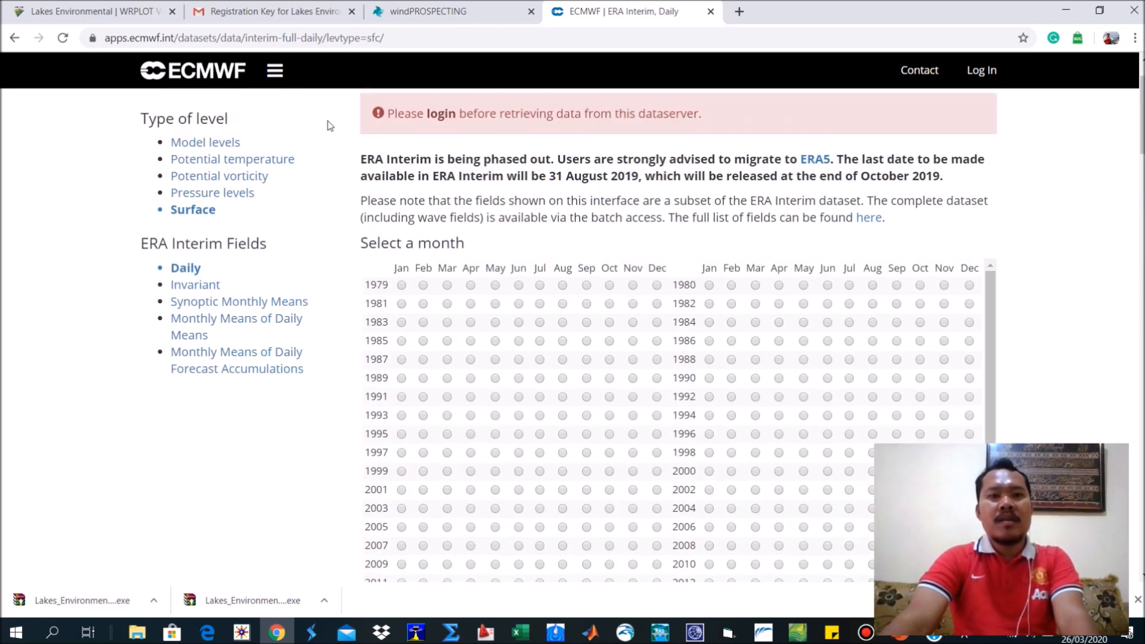
pyautogui.moveTo(388, 113); pyautogui.dragTo(741, 96)
pyautogui.scroll(-10, 541, 277)
pyautogui.scroll(2, 387, 206)
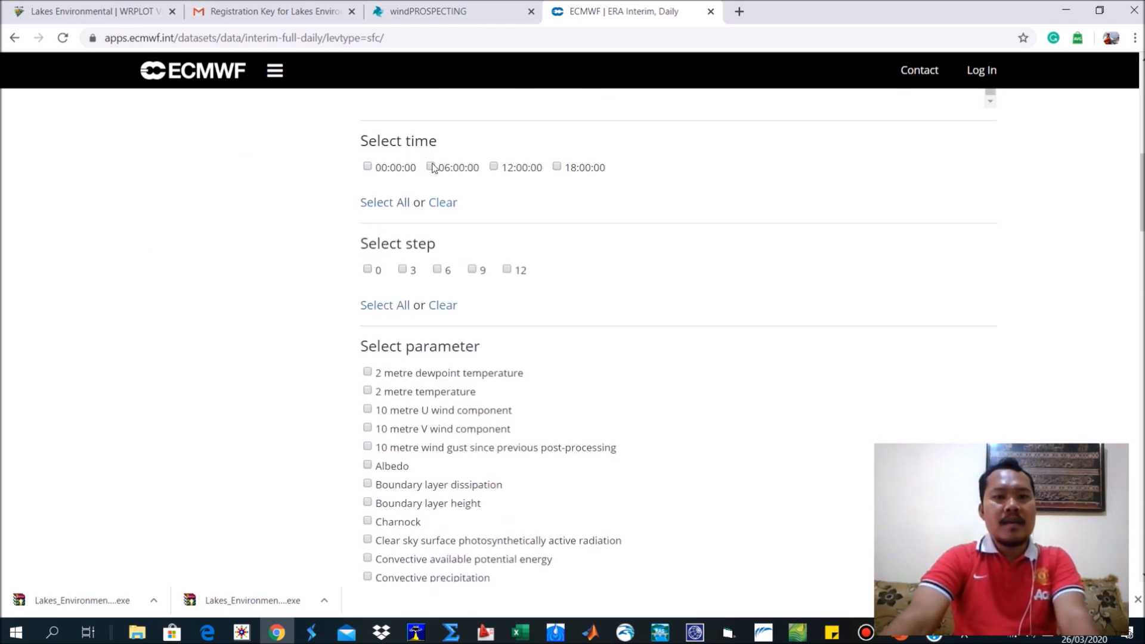
pyautogui.click(368, 167)
pyautogui.click(369, 168)
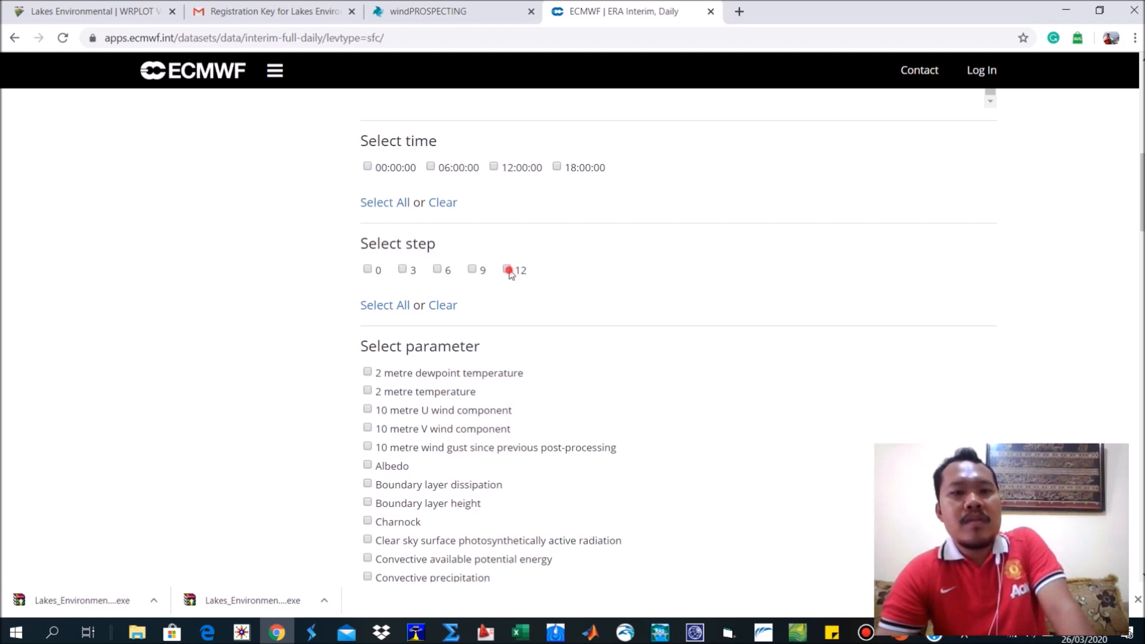
pyautogui.click(484, 272)
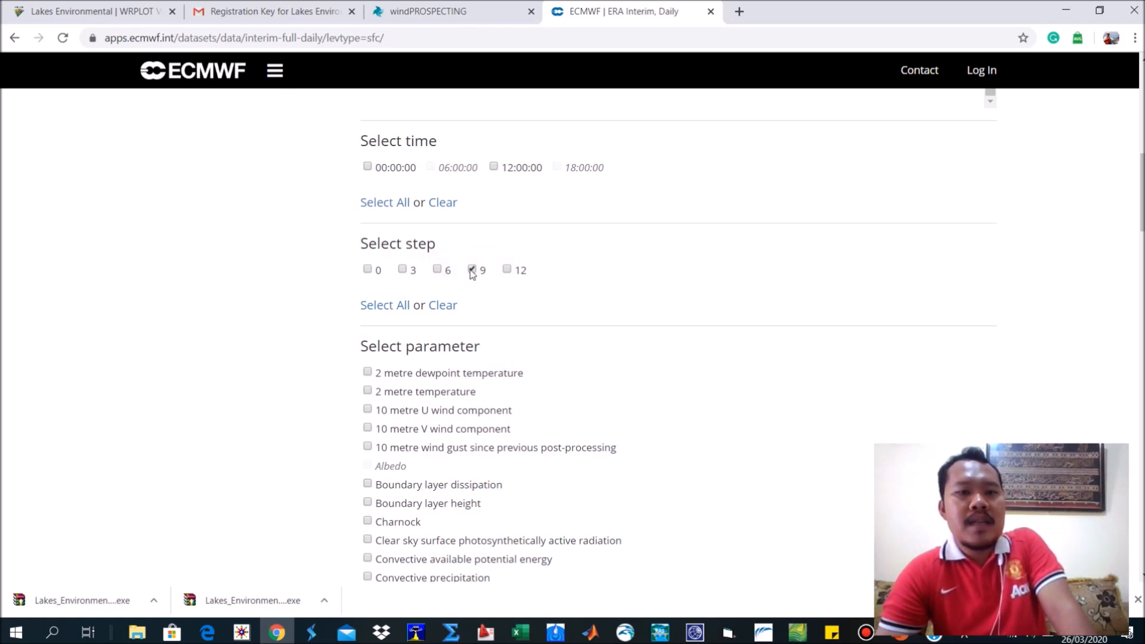
pyautogui.click(473, 267)
# Select the 10 metre U wind component and 10 metre V wind component parameters and highlight their names.
pyautogui.scroll(-3, 537, 268)
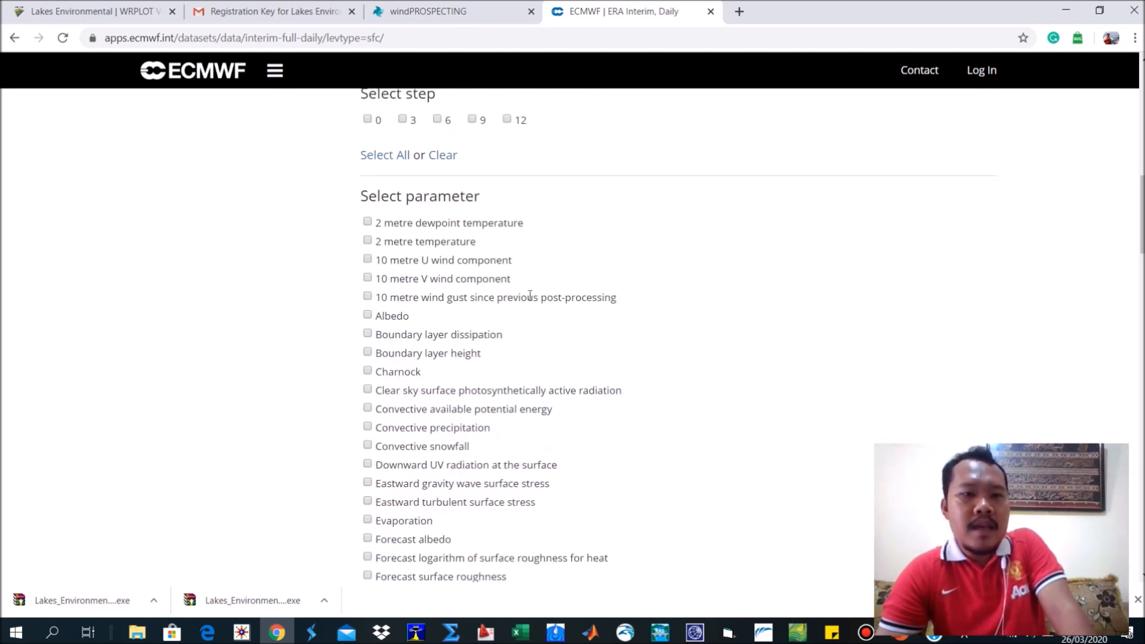
pyautogui.scroll(-1, 523, 283)
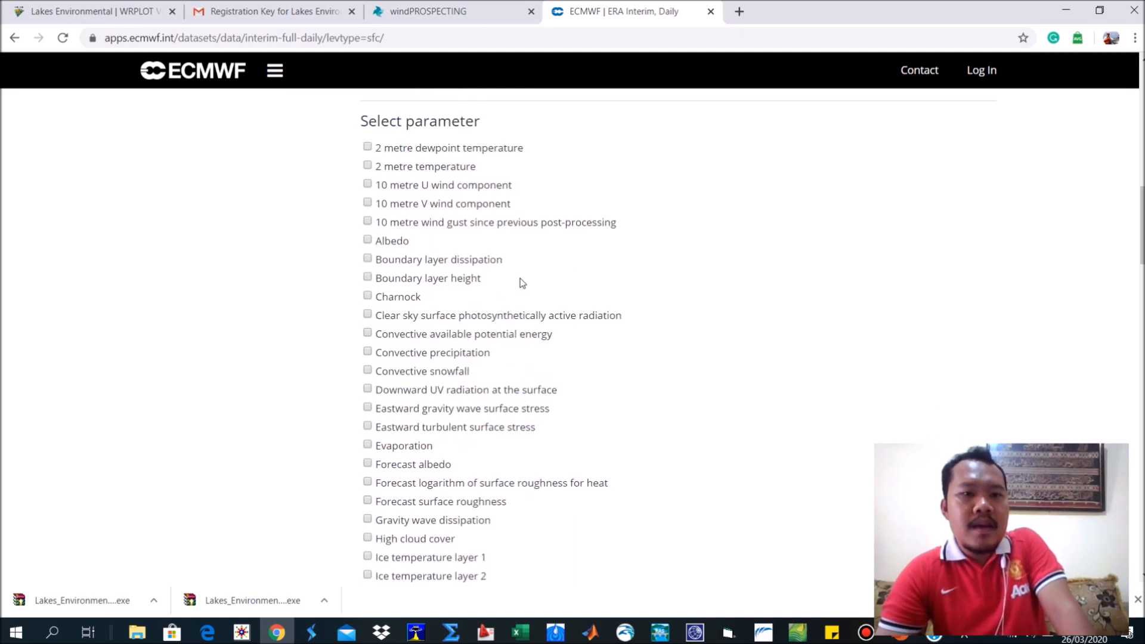
pyautogui.scroll(1, 522, 283)
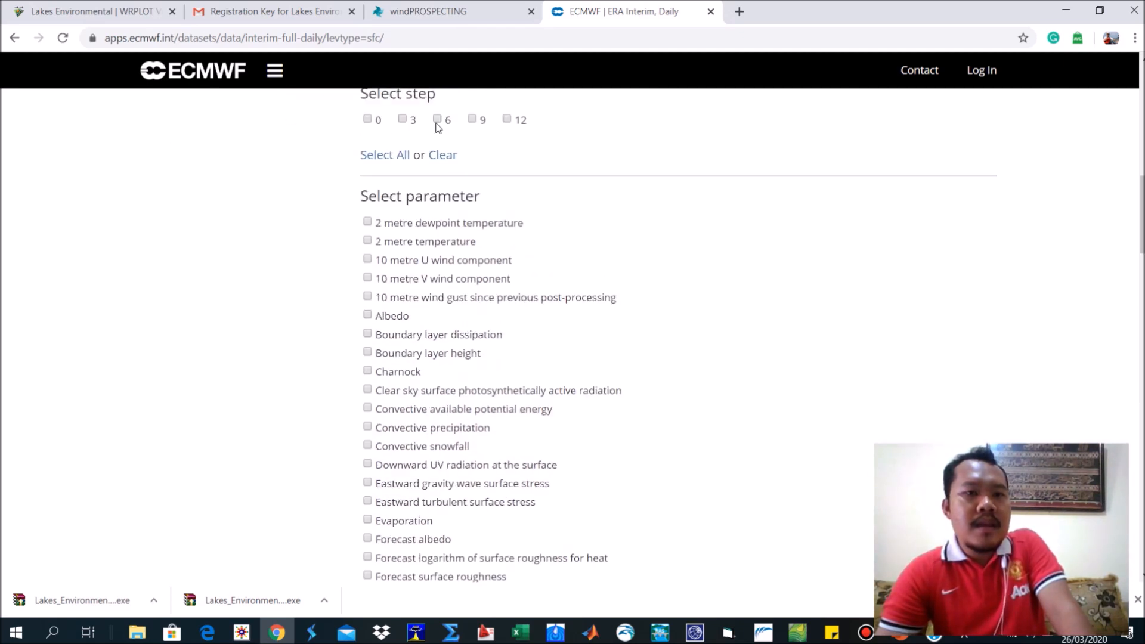
pyautogui.scroll(-8, 462, 278)
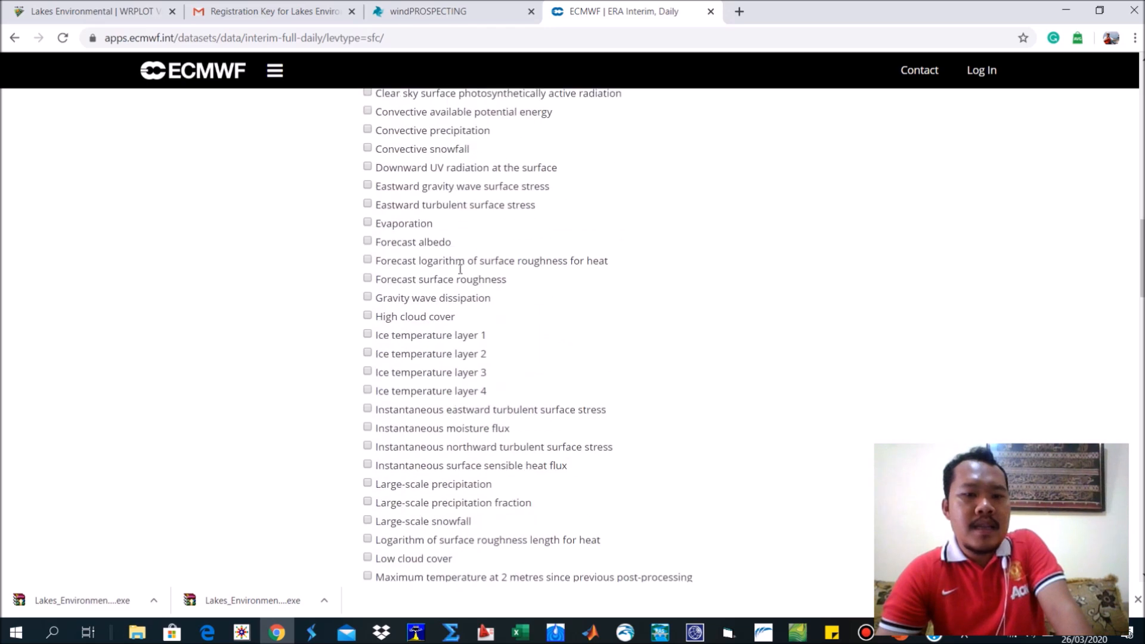
pyautogui.scroll(-5, 461, 269)
pyautogui.scroll(11, 456, 267)
pyautogui.scroll(2, 453, 264)
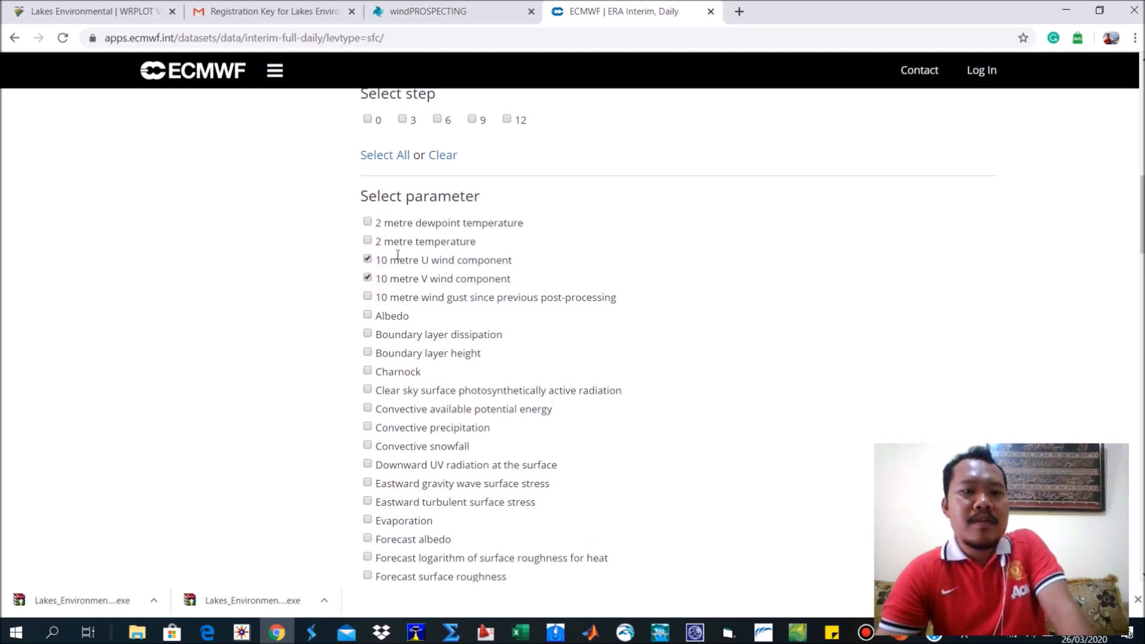
pyautogui.moveTo(512, 281); pyautogui.dragTo(388, 260)
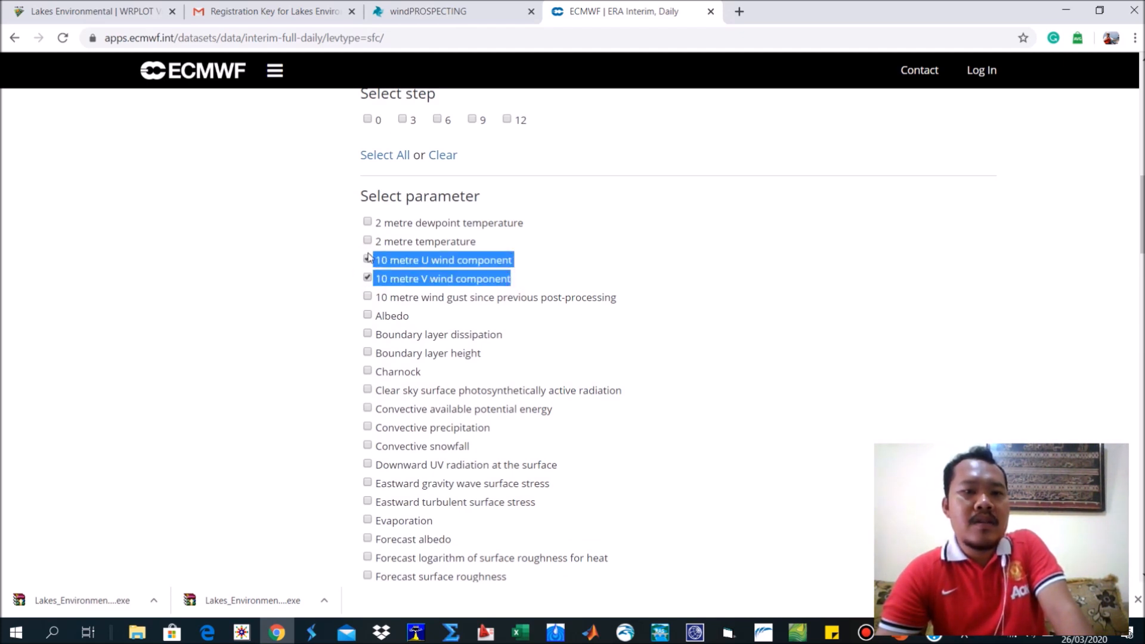
# Look through the rest of the surface parameter list and highlight the web address of the ERA Interim page.
pyautogui.scroll(-15, 412, 310)
pyautogui.scroll(-10, 410, 301)
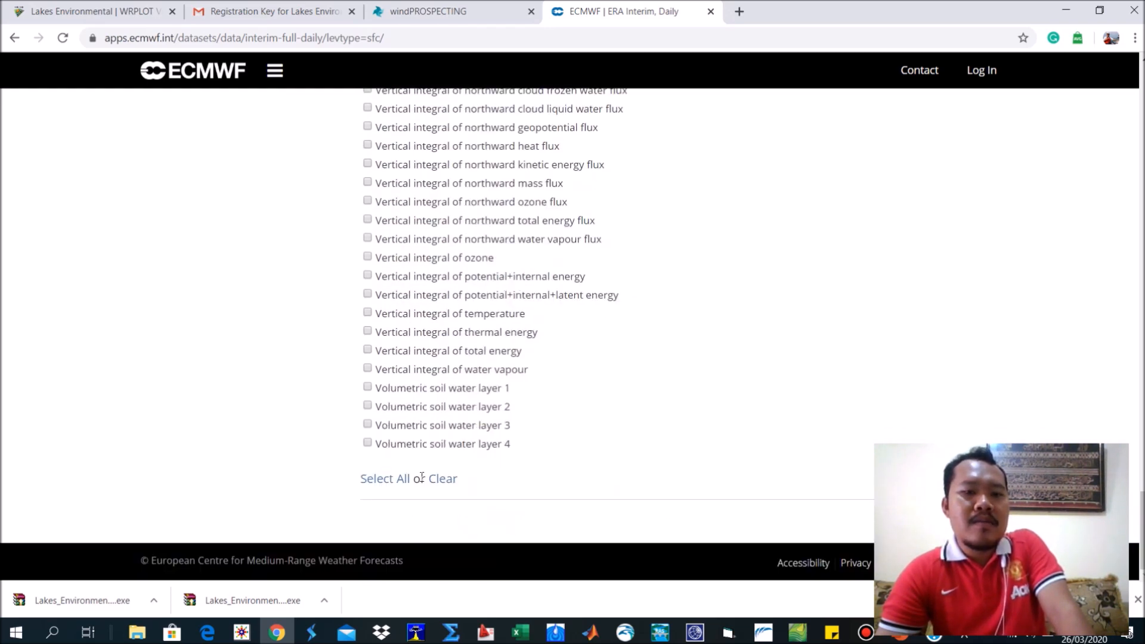
pyautogui.scroll(20, 516, 388)
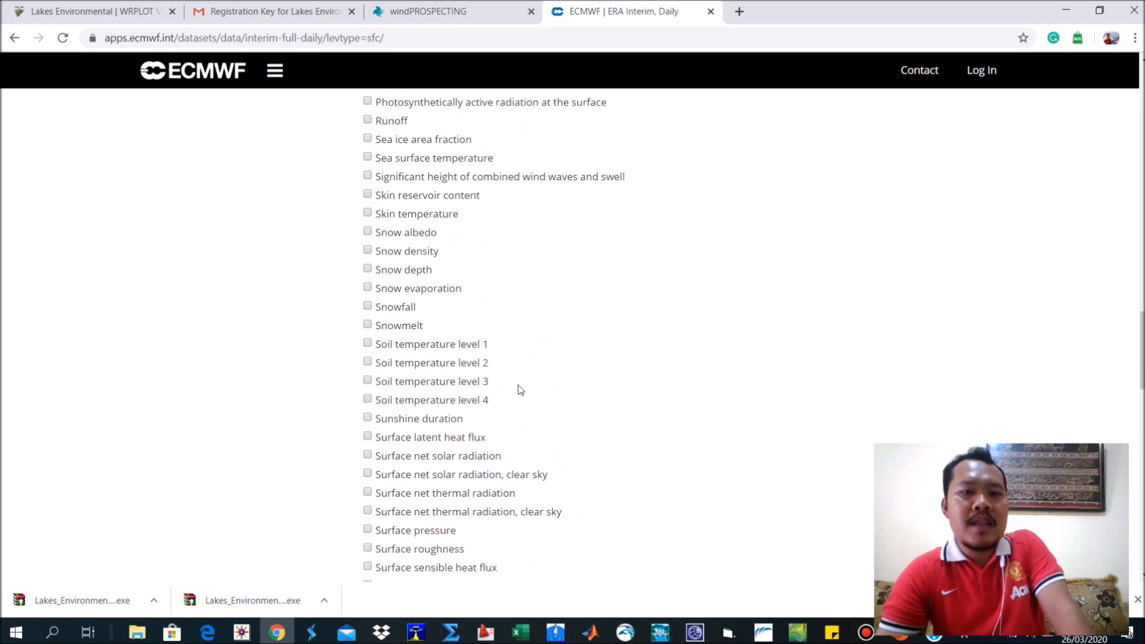
pyautogui.scroll(6, 442, 262)
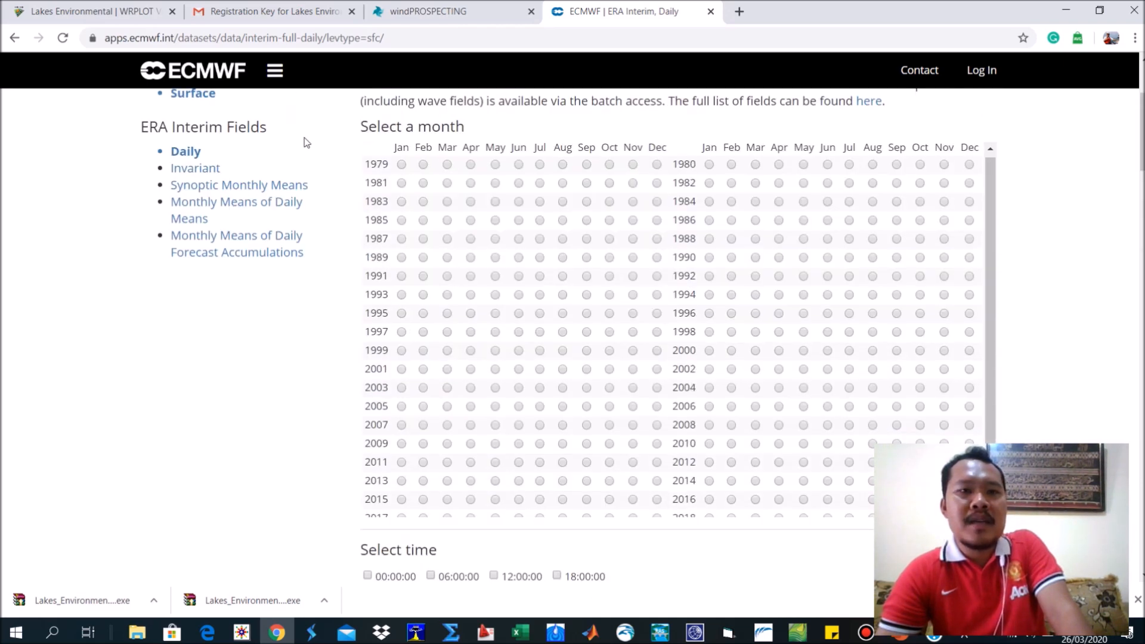
pyautogui.moveTo(400, 37); pyautogui.dragTo(61, 25)
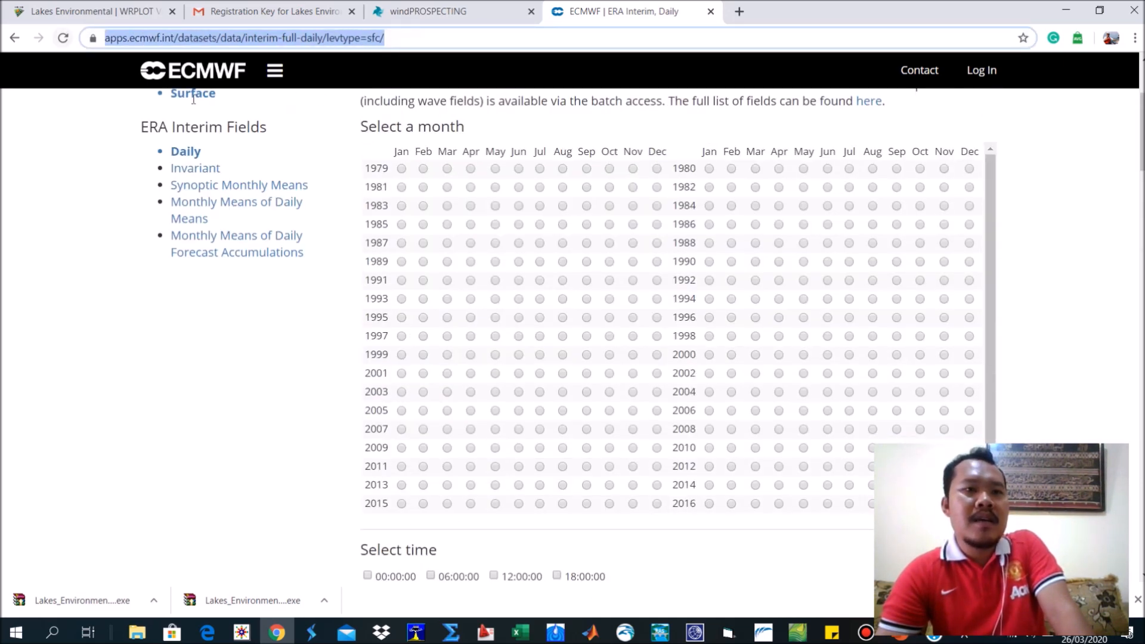
# Return to the windPROSPECTING page, download the time series for the chosen point and show the download in its folder.
pyautogui.click(472, 5)
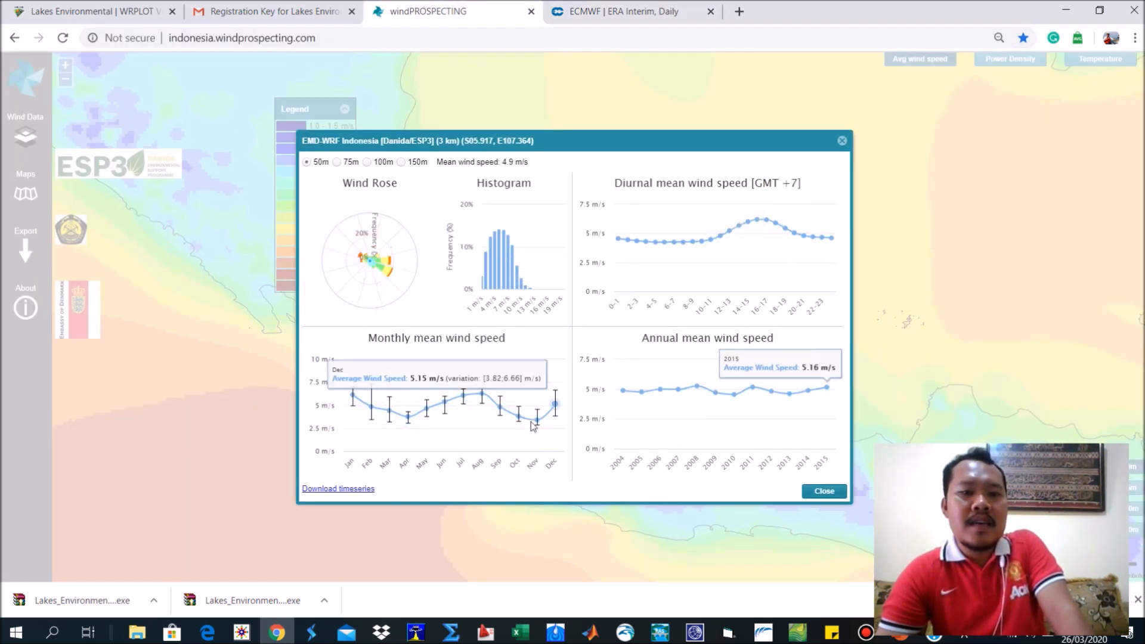
pyautogui.click(336, 489)
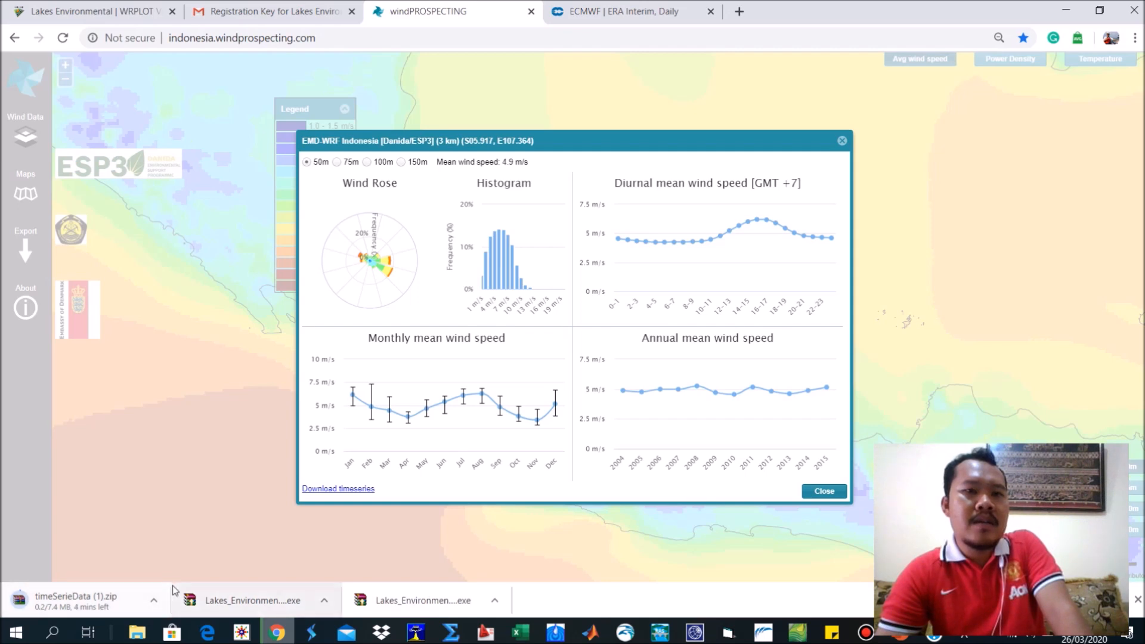
pyautogui.click(166, 606)
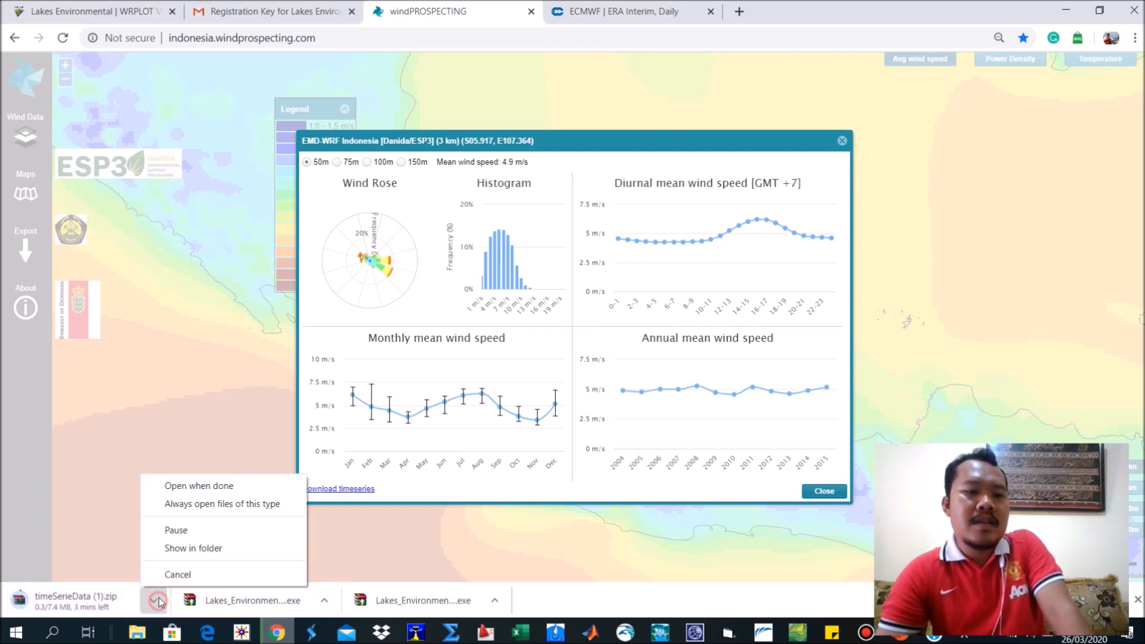
pyautogui.click(182, 546)
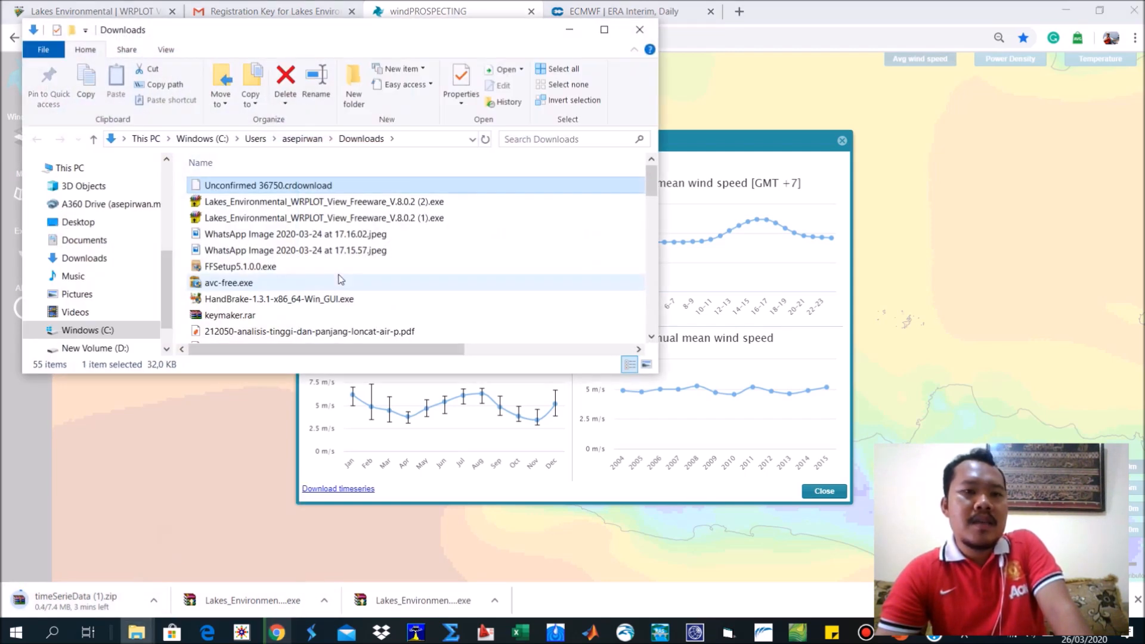
# In the maximized Downloads window, open the timeSerieData folder and view EmdIndonesia_S05.917_E107.499_2004.txt in a maximized Notepad window.
pyautogui.click(605, 35)
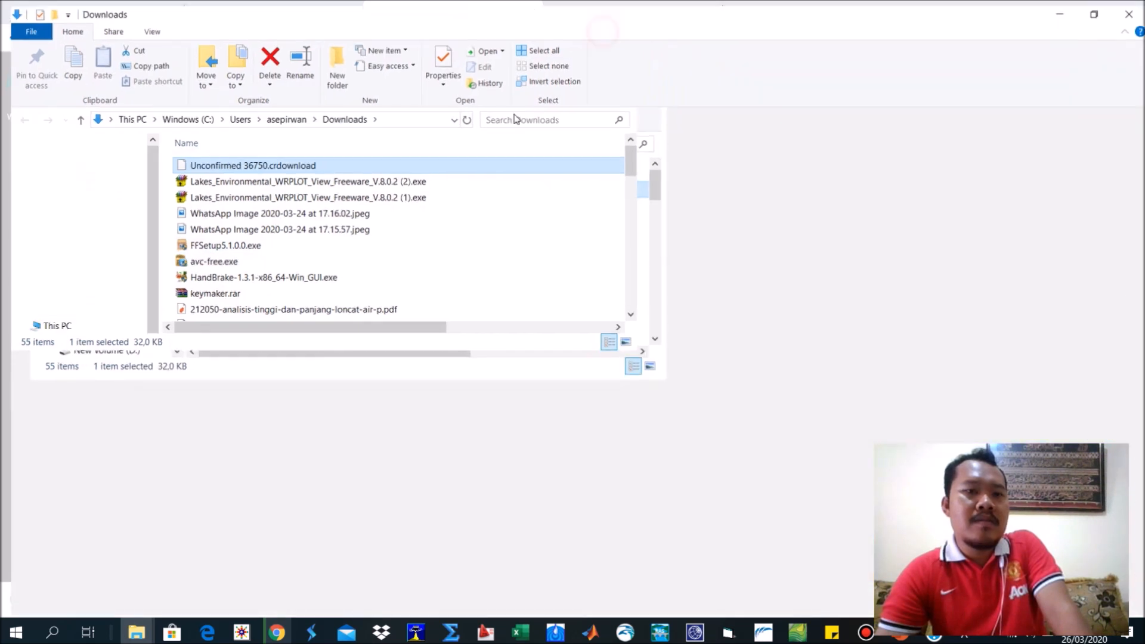
pyautogui.scroll(-4, 444, 341)
pyautogui.click(262, 365)
pyautogui.scroll(-5, 266, 370)
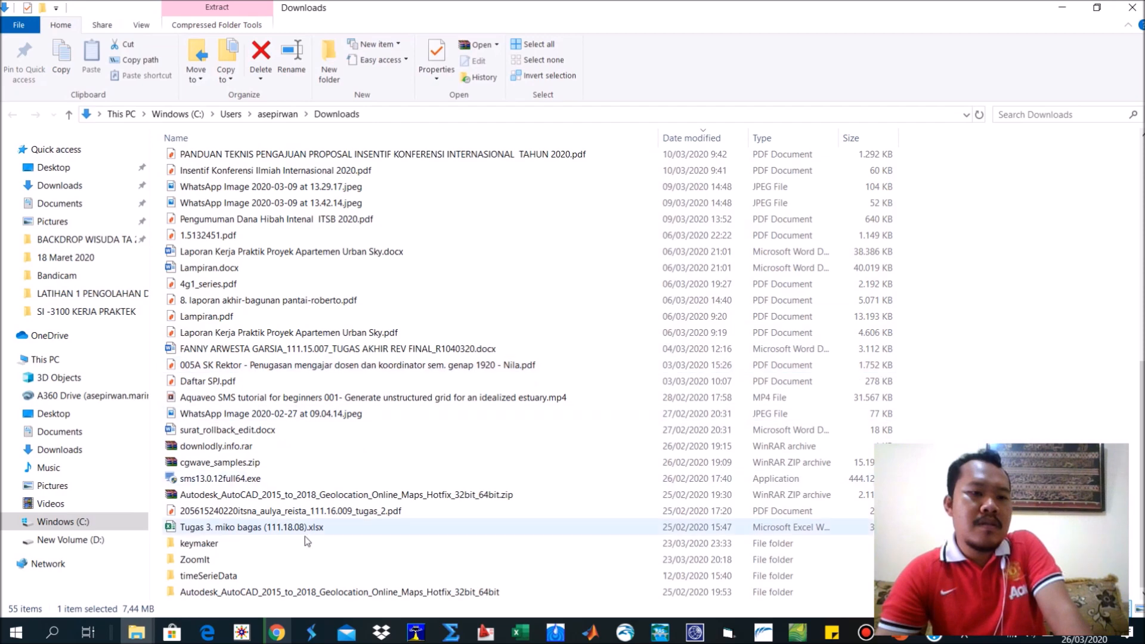
pyautogui.doubleClick(242, 578)
pyautogui.moveTo(400, 454); pyautogui.dragTo(281, 168)
pyautogui.doubleClick(282, 161)
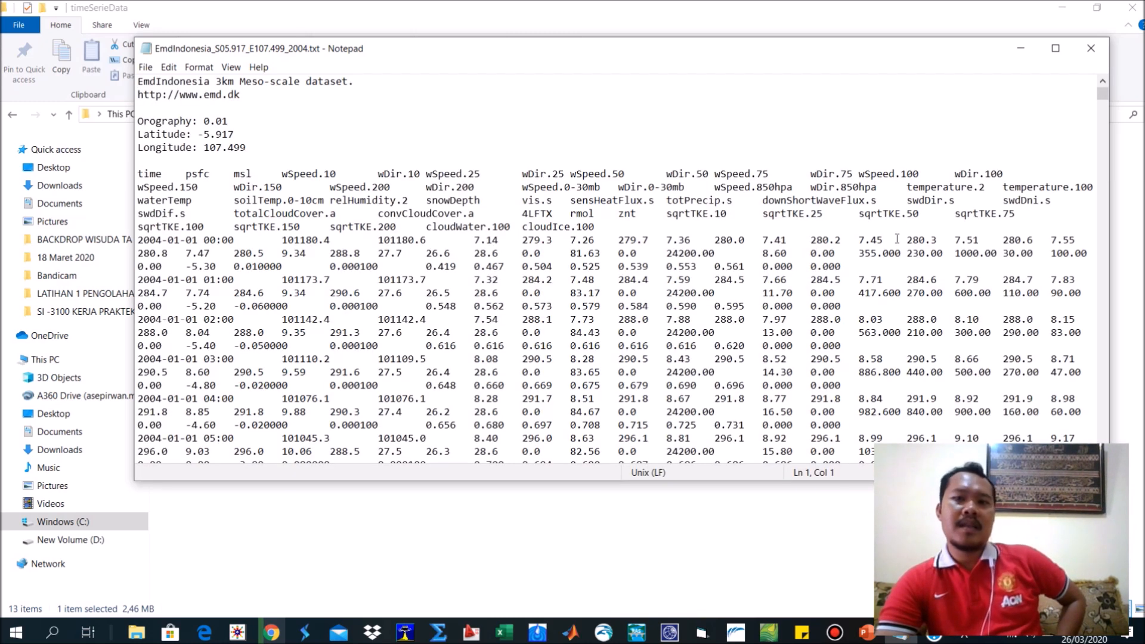
pyautogui.click(1056, 49)
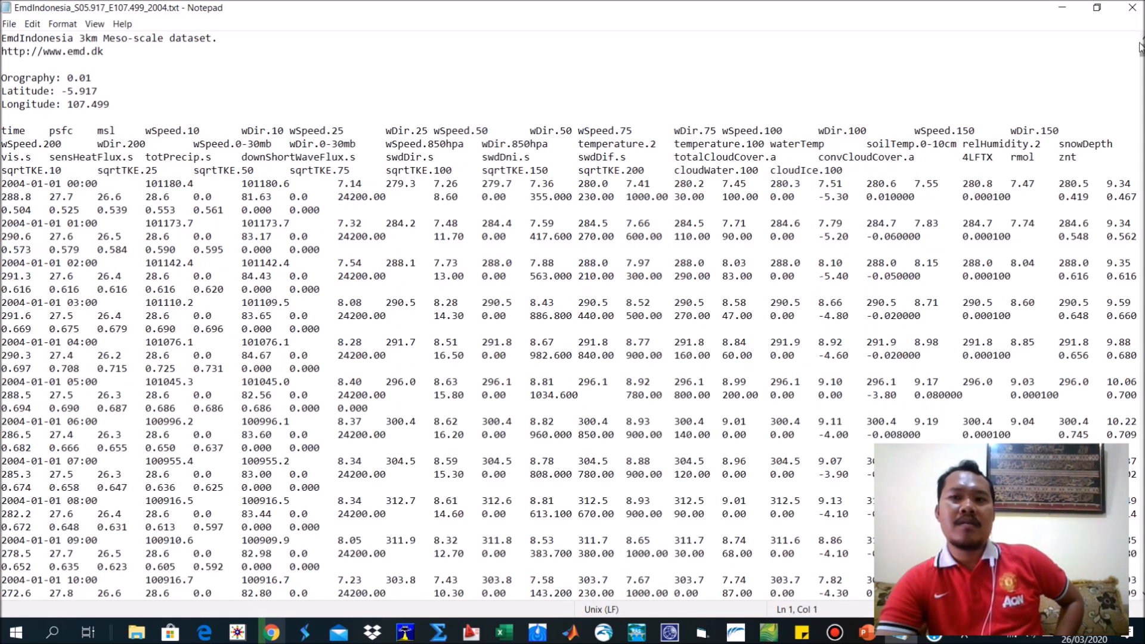
# Close the Notepad view and open EmdIndonesia_S05.917_E107.499_2004.txt from the timeSerieData folder in Excel.
pyautogui.click(1132, 11)
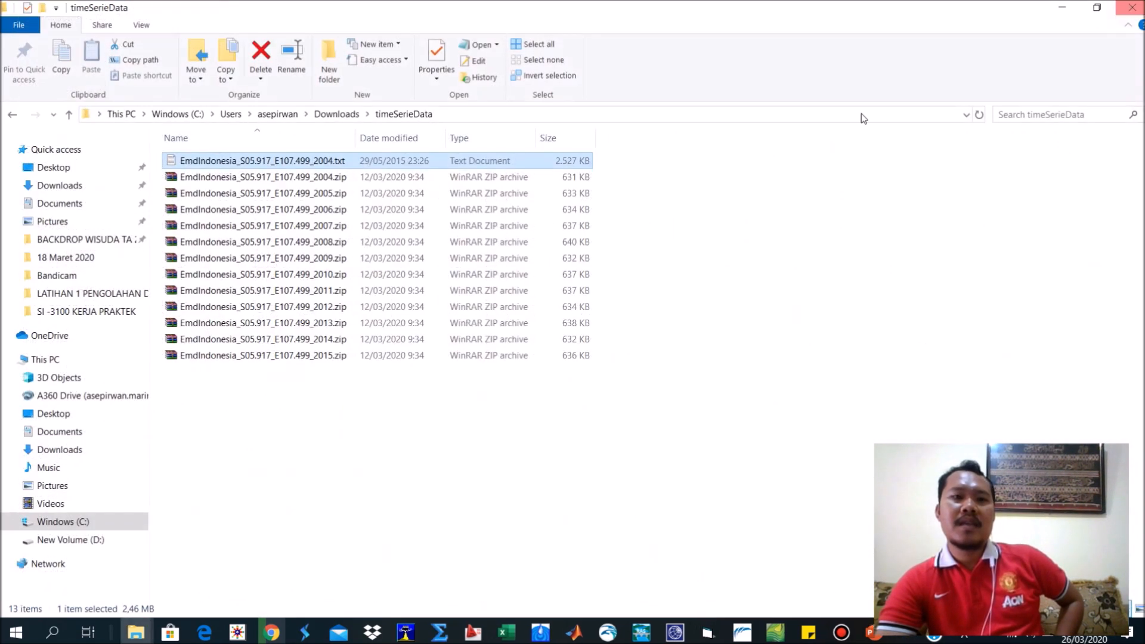
pyautogui.rightClick(267, 162)
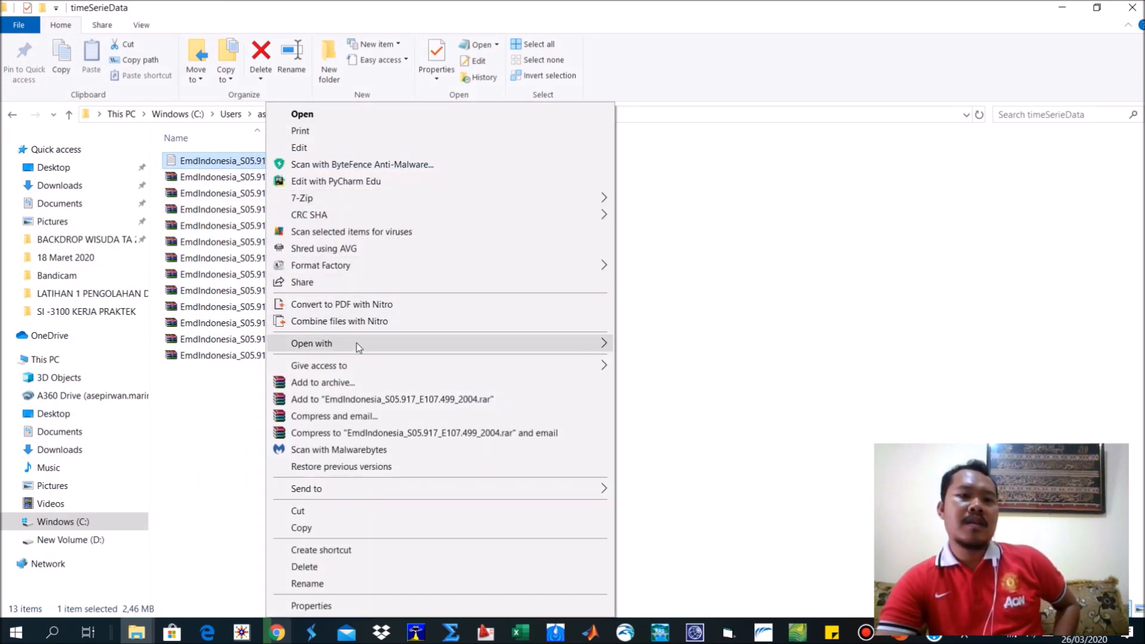
pyautogui.moveTo(590, 344)
pyautogui.click(672, 345)
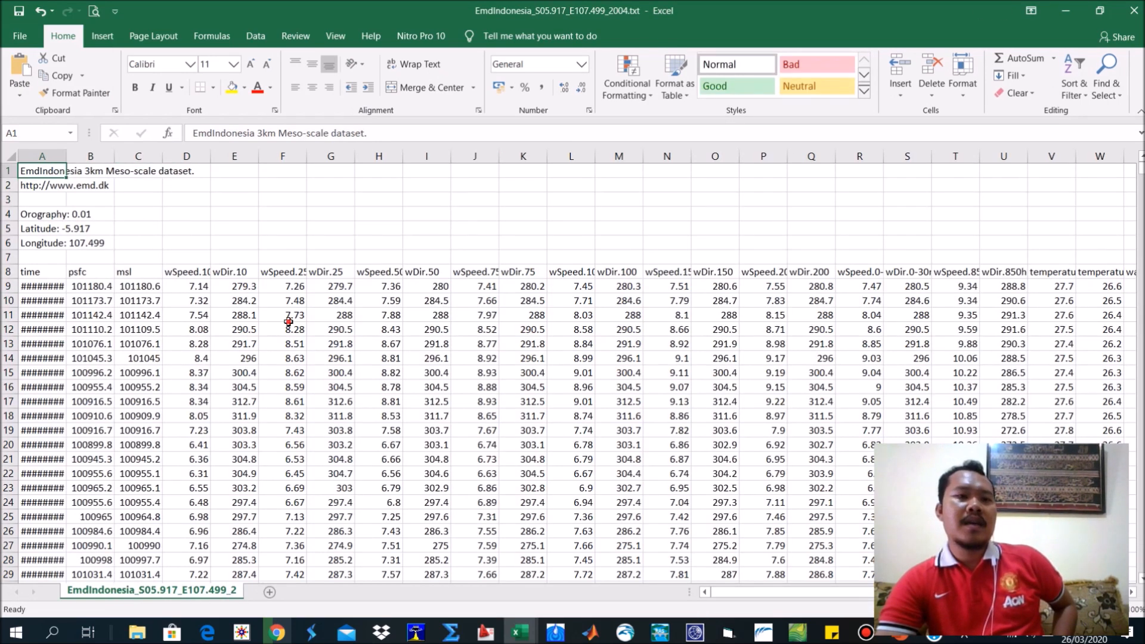
pyautogui.moveTo(288, 323); pyautogui.dragTo(285, 317)
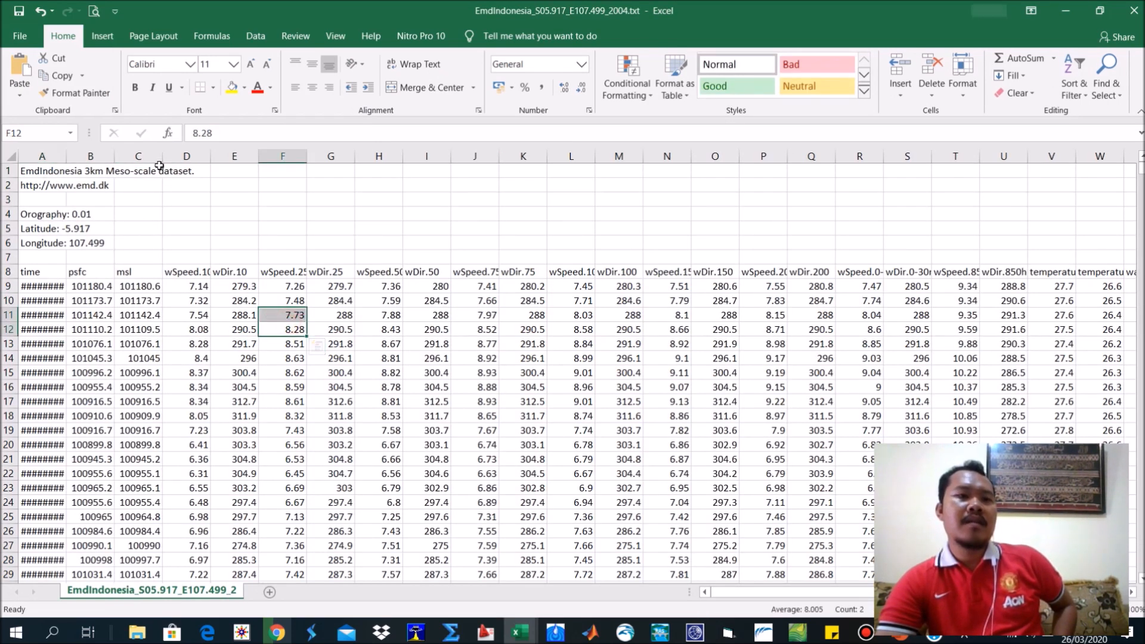
# Widen the wSpeed.10 and wDir.10 columns so their full header names fit.
pyautogui.click(222, 277)
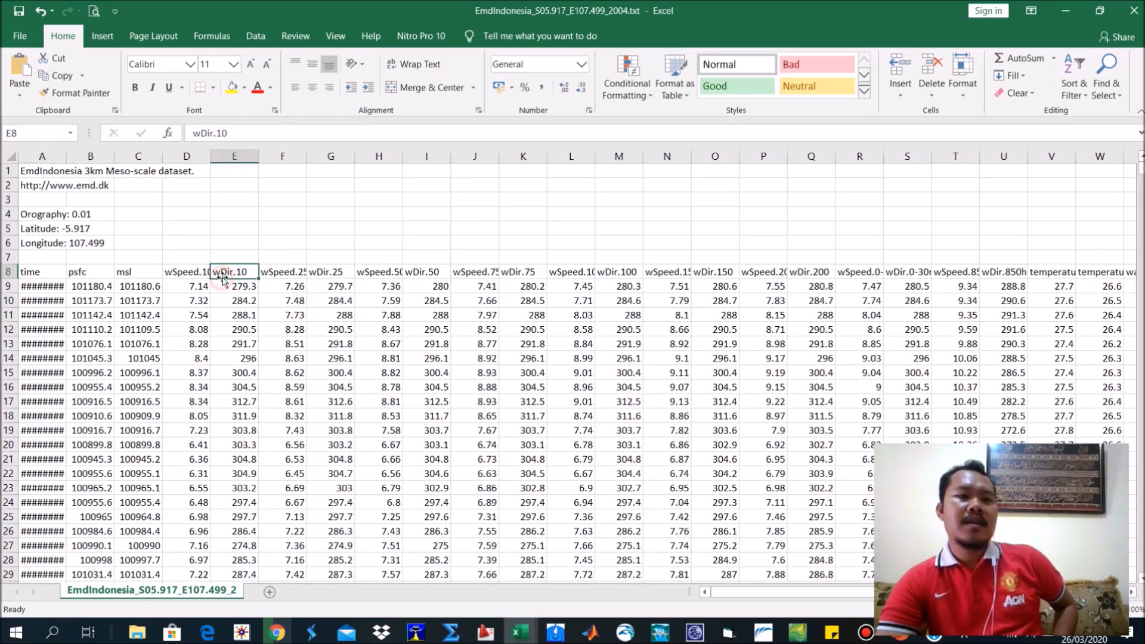
pyautogui.click(278, 272)
pyautogui.click(182, 272)
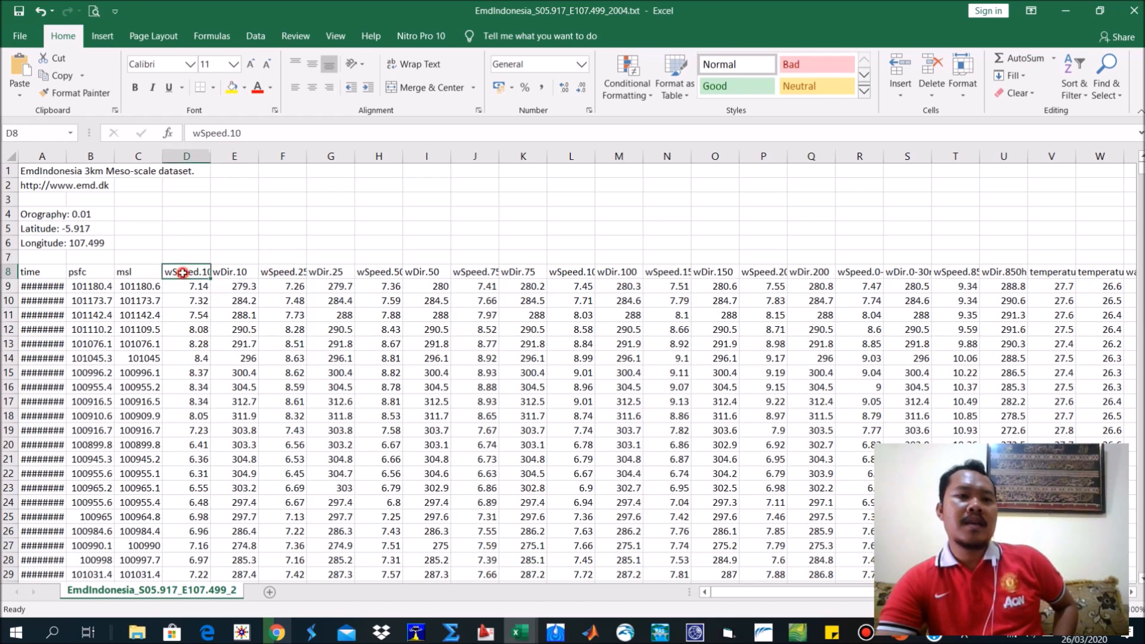
pyautogui.doubleClick(212, 160)
pyautogui.doubleClick(262, 160)
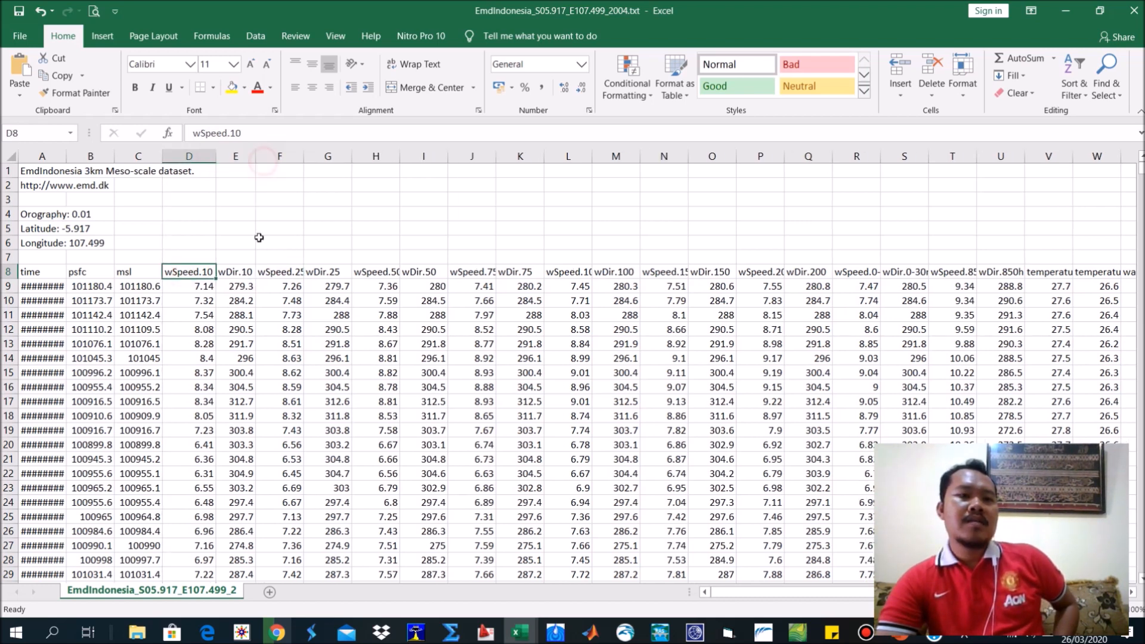
pyautogui.click(236, 275)
pyautogui.moveTo(256, 156); pyautogui.dragTo(273, 156)
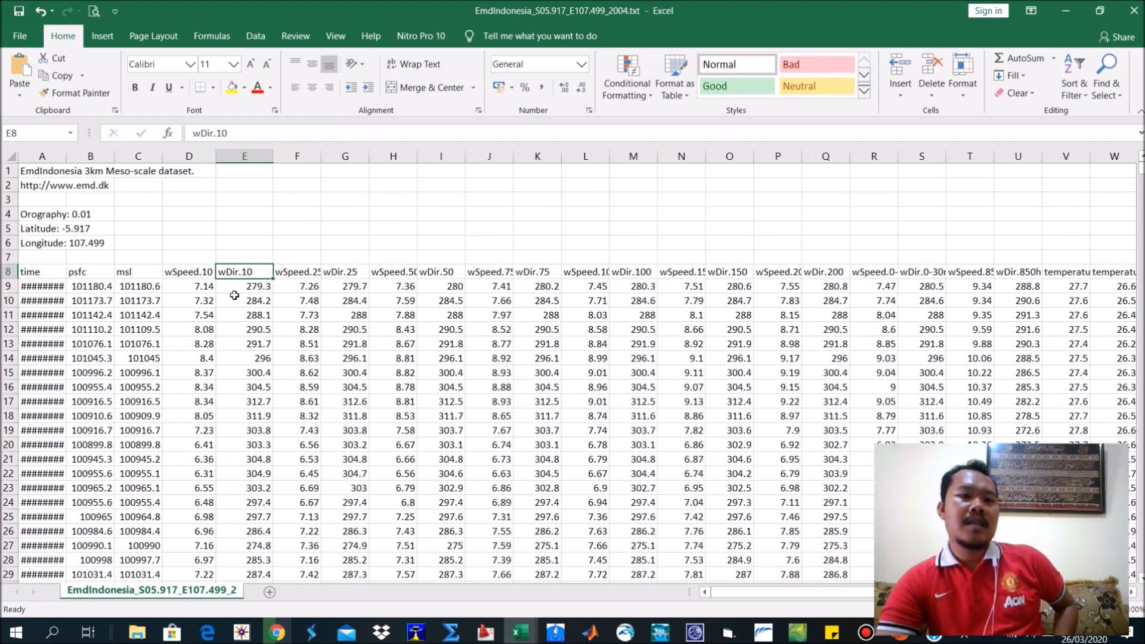
# Highlight the wSpeed.10 and wDir.10 values in D9:E15 and fit the time column to its dates.
pyautogui.moveTo(205, 285); pyautogui.dragTo(269, 374)
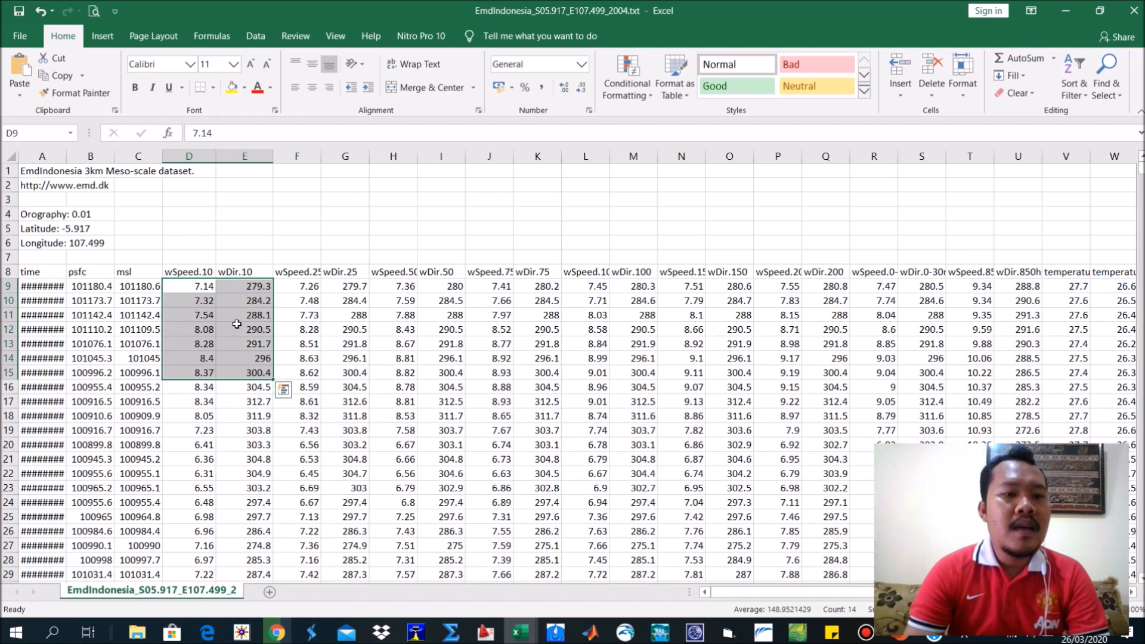
pyautogui.click(64, 152)
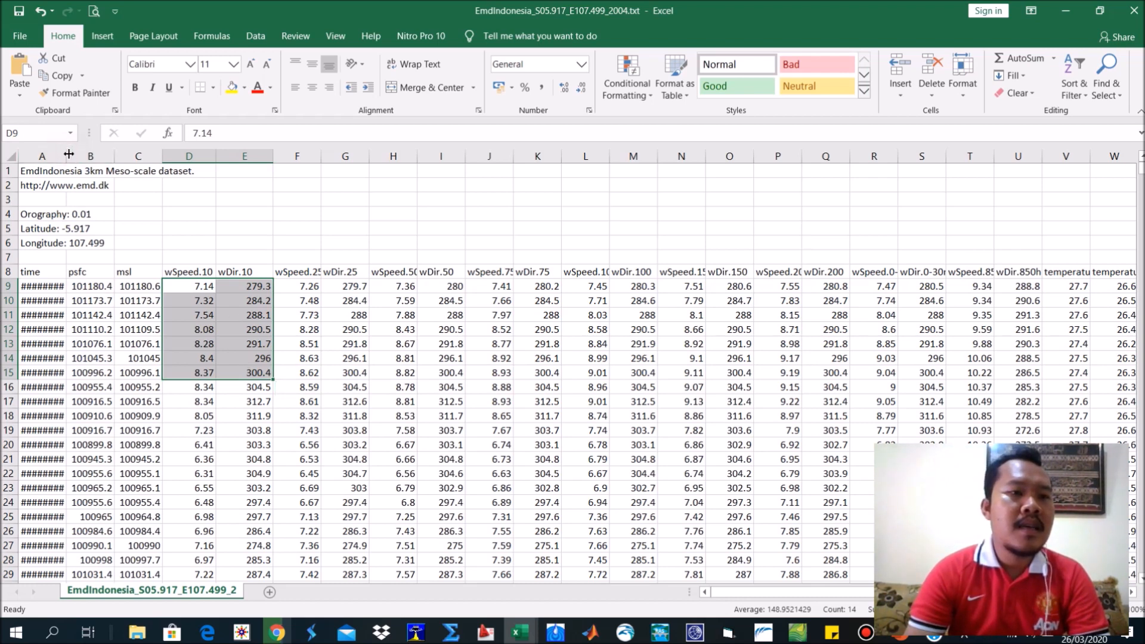
pyautogui.doubleClick(69, 155)
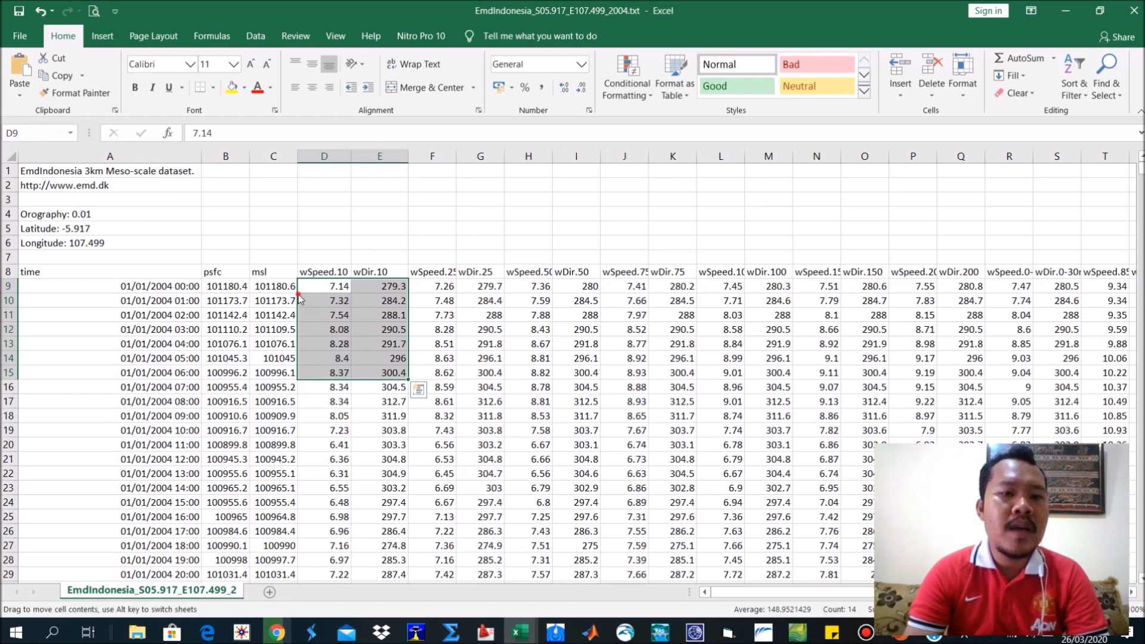
# Copy all wSpeed.10 and wDir.10 values from row 9 down to the last record and return to the sheet's start.
pyautogui.click(326, 286)
pyautogui.keyDown('shift'); pyautogui.click(397, 288); pyautogui.keyUp('shift')
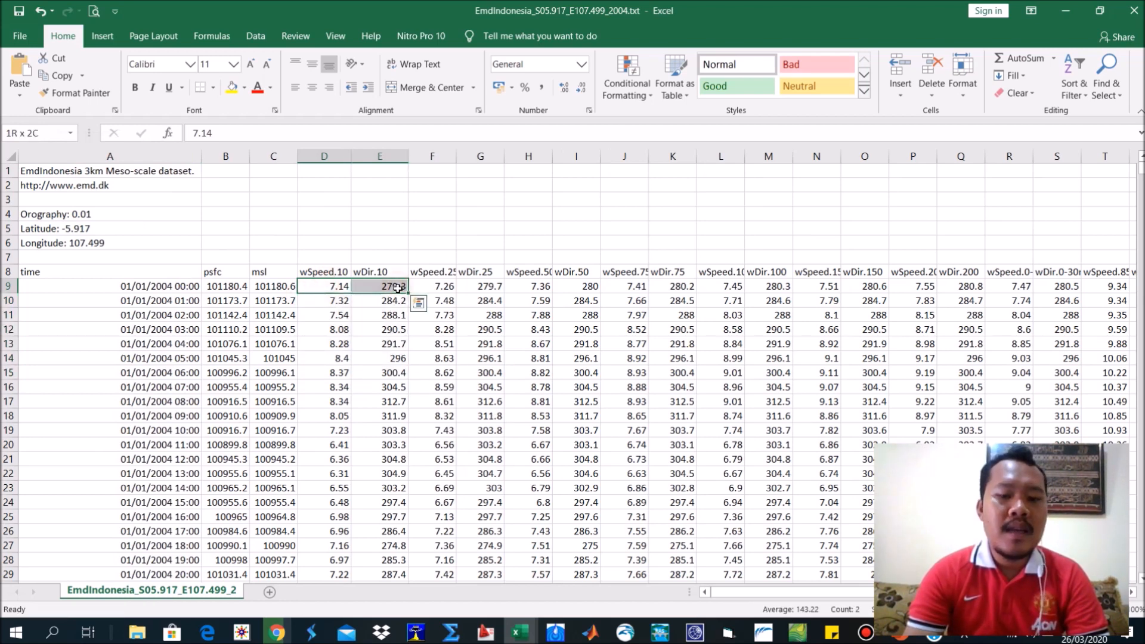
pyautogui.hotkey('ctrl', 'shift', 'Down')
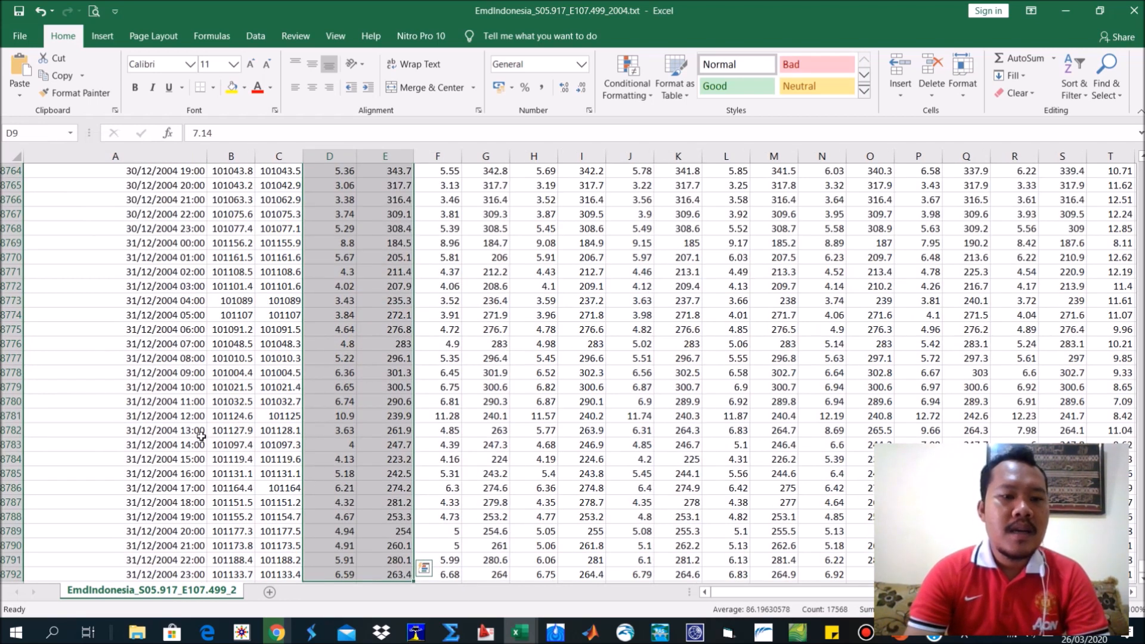
pyautogui.hotkey('ctrl', 'c')
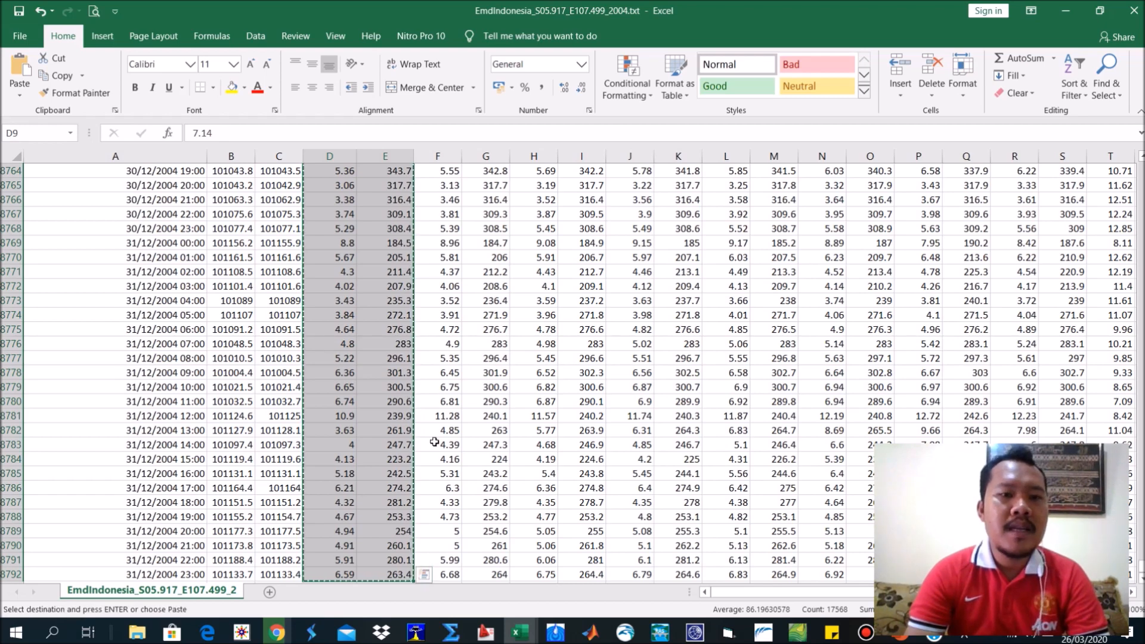
pyautogui.scroll(20, 413, 397)
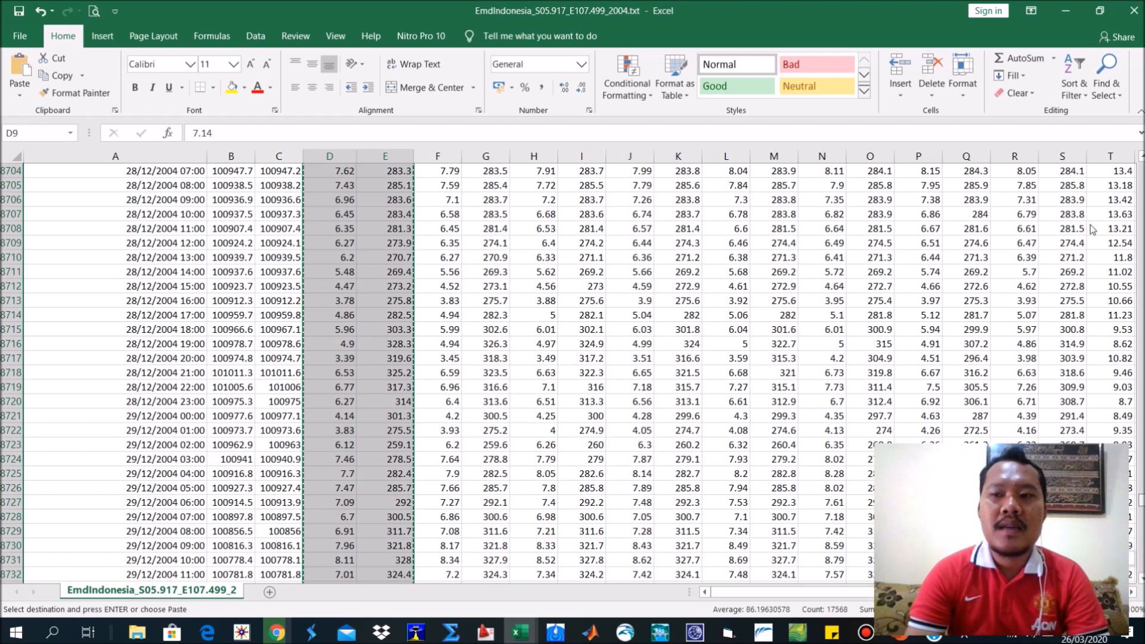
pyautogui.moveTo(1142, 499); pyautogui.dragTo(1130, 135)
# Open FORMAT WRPLOT.txt from the LATIHAN 1 PENGOLAHAN DATA ANGIN folder in Excel.
pyautogui.click(521, 633)
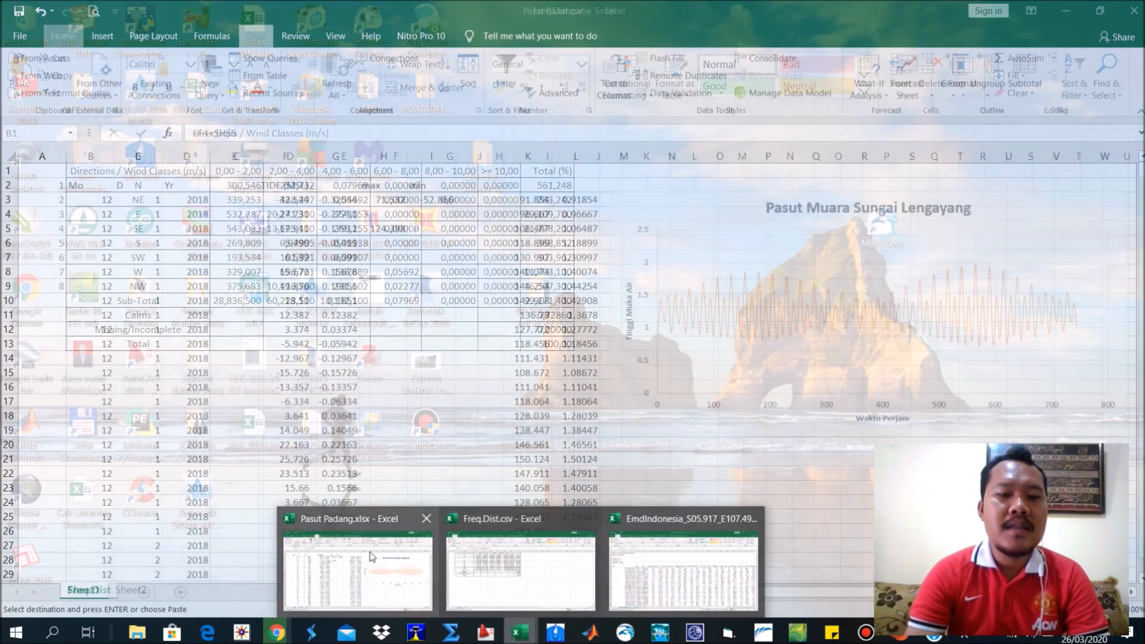
pyautogui.click(422, 578)
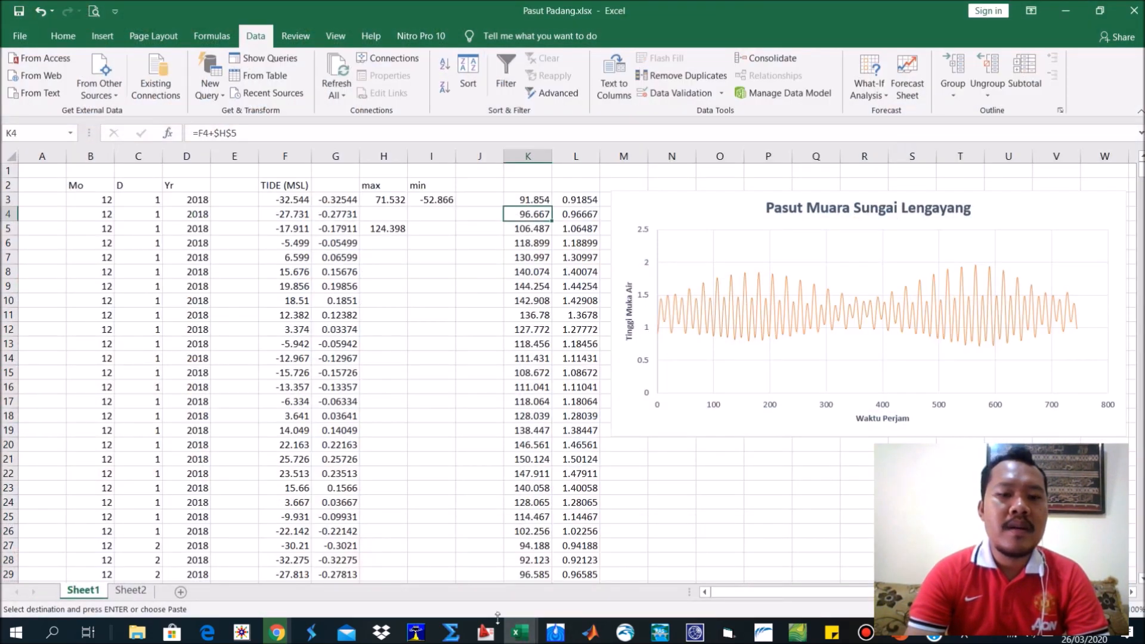
pyautogui.click(519, 631)
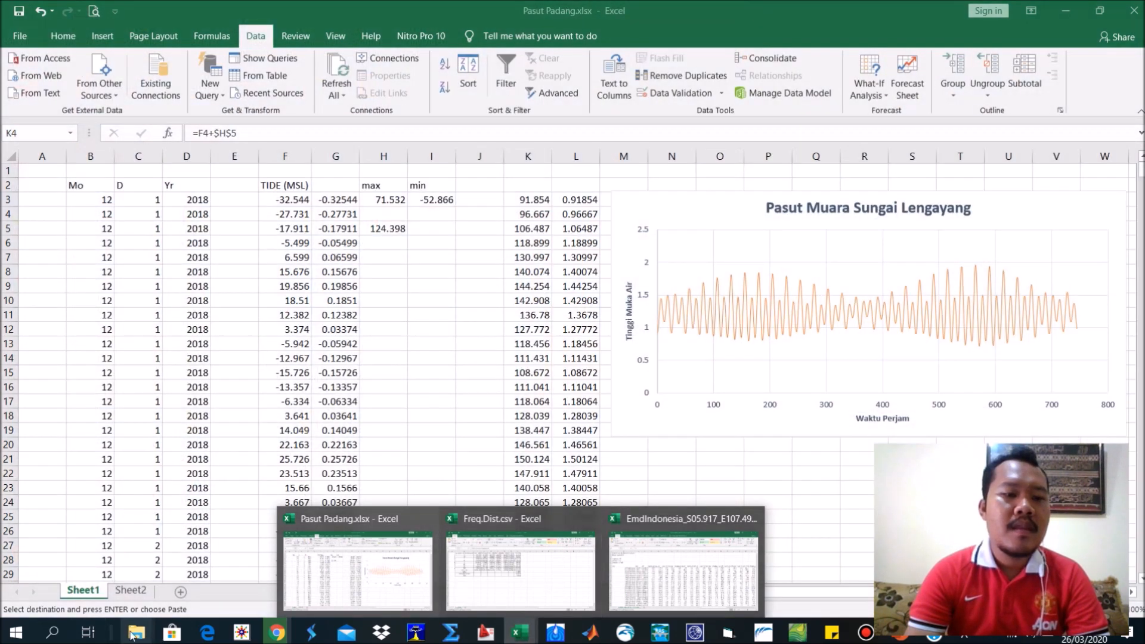
pyautogui.click(134, 633)
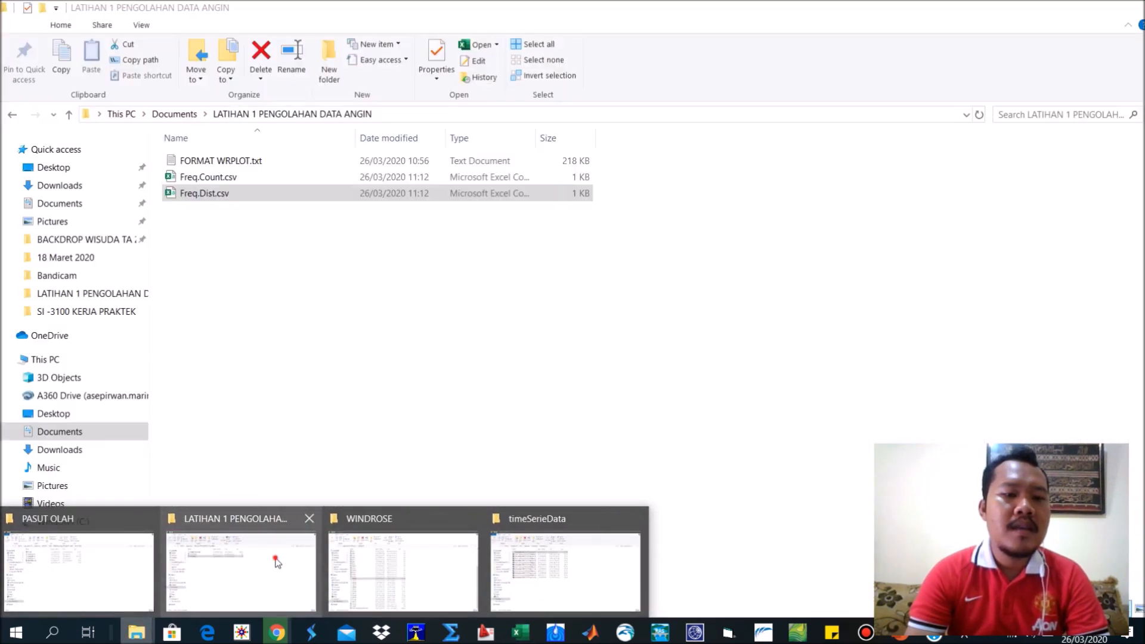
pyautogui.click(273, 558)
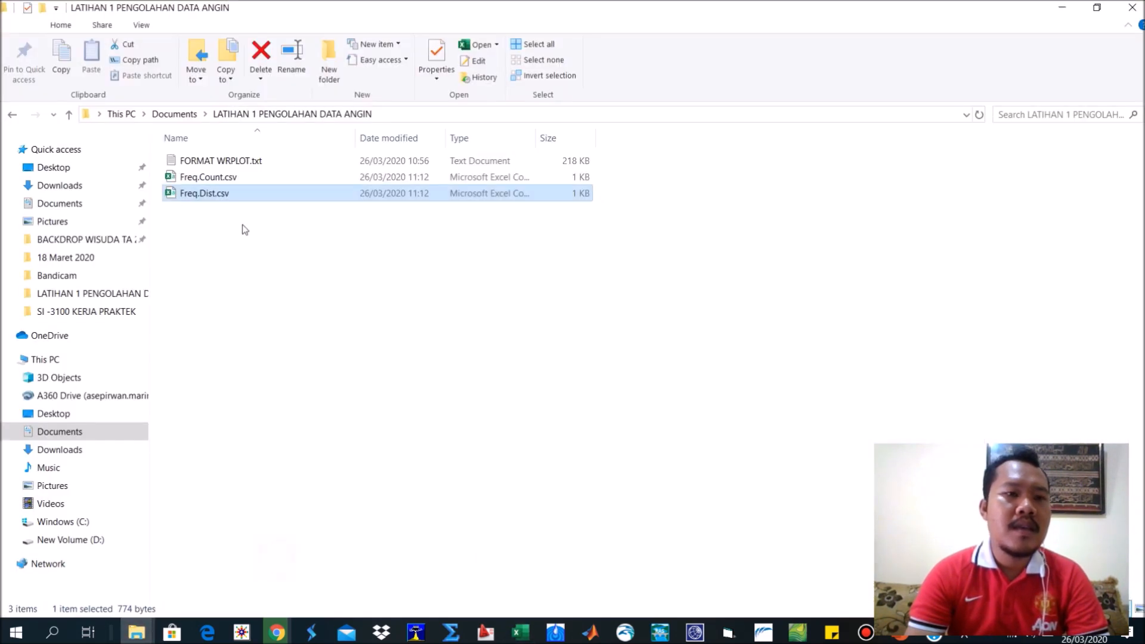
pyautogui.click(206, 160)
pyautogui.rightClick(208, 161)
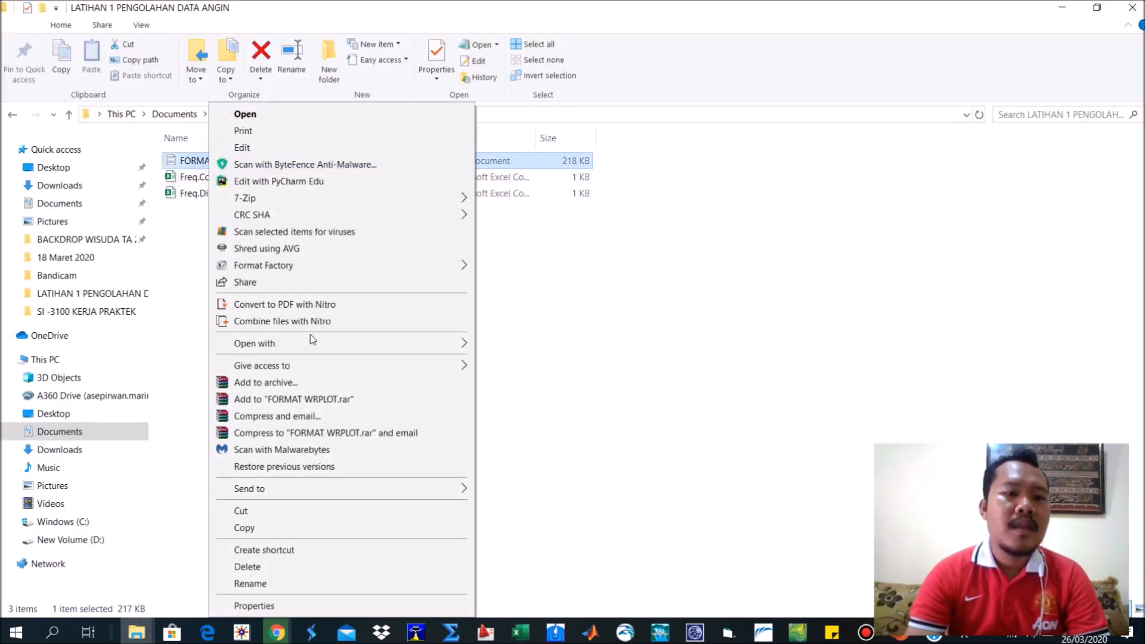
pyautogui.moveTo(317, 343)
pyautogui.click(487, 341)
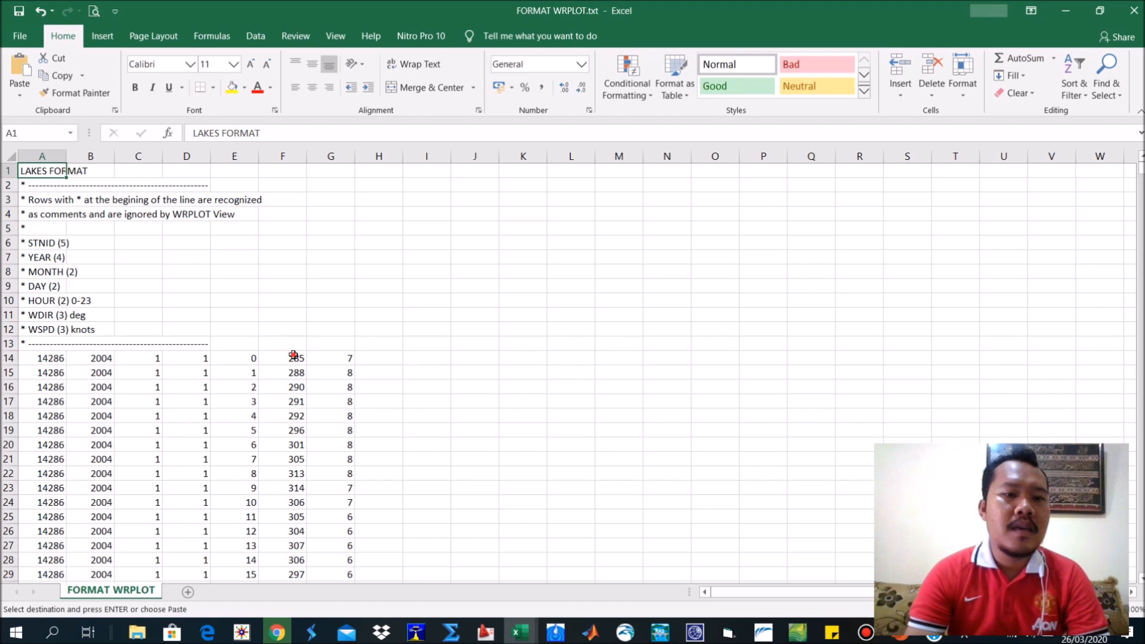
pyautogui.click(293, 357)
pyautogui.rightClick(278, 358)
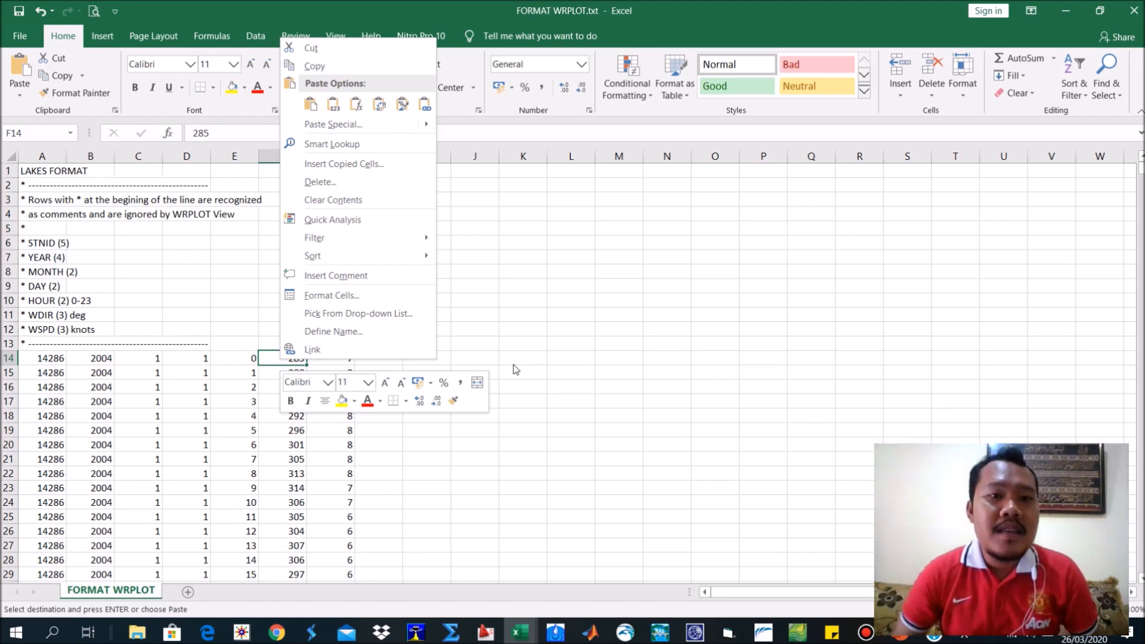
pyautogui.click(504, 388)
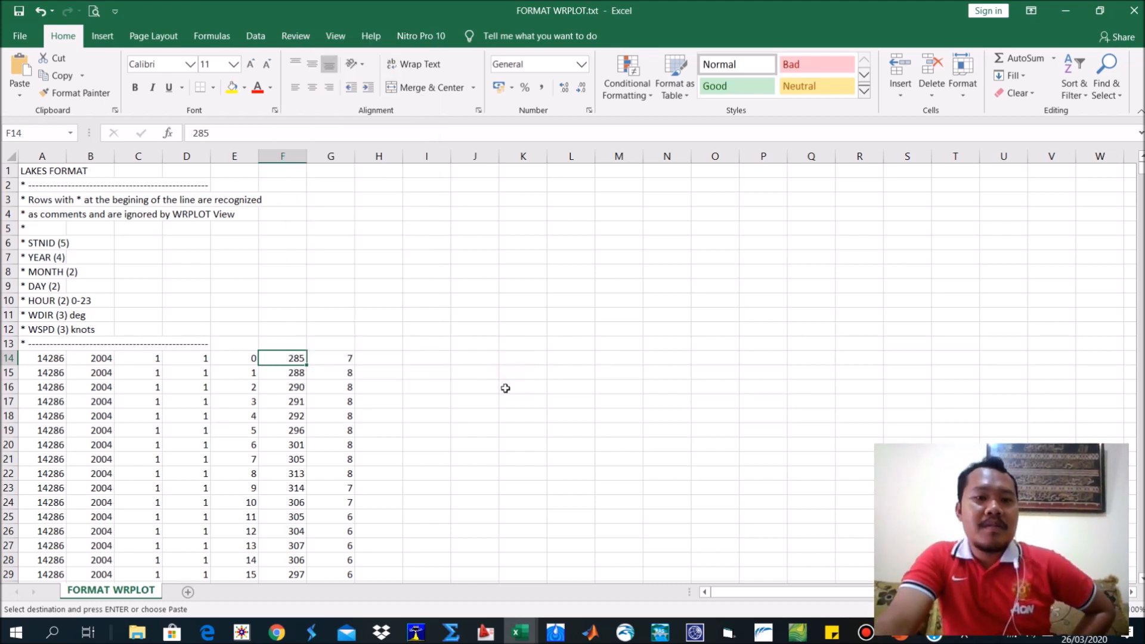
# Paste the copied wind speed and direction data as values only, starting at cell I14.
pyautogui.click(422, 356)
pyautogui.rightClick(422, 356)
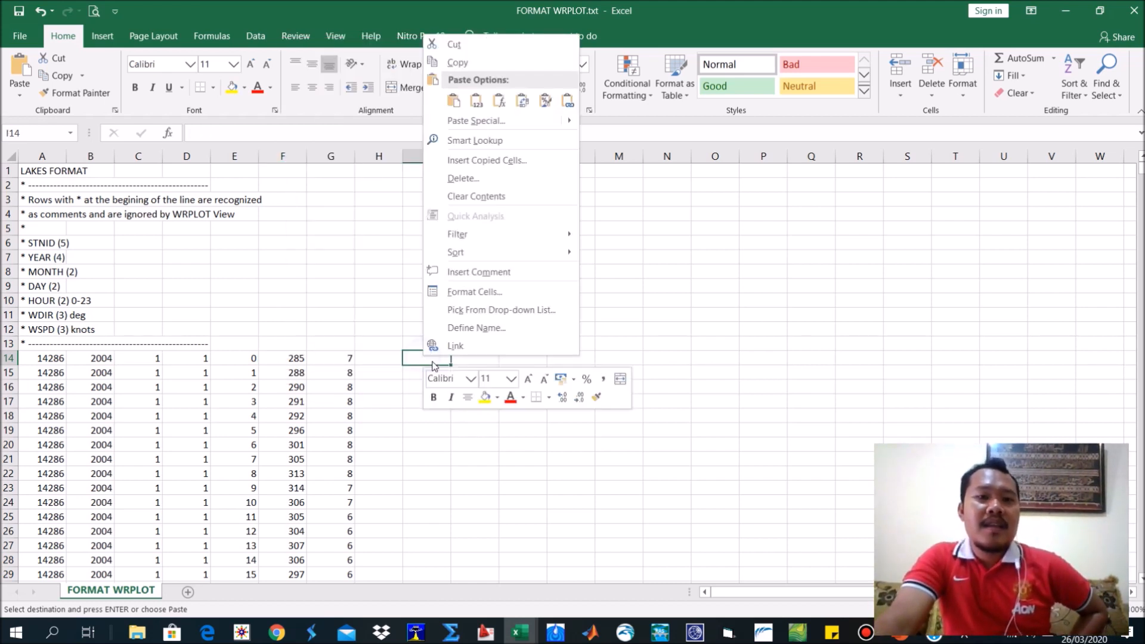
pyautogui.click(477, 100)
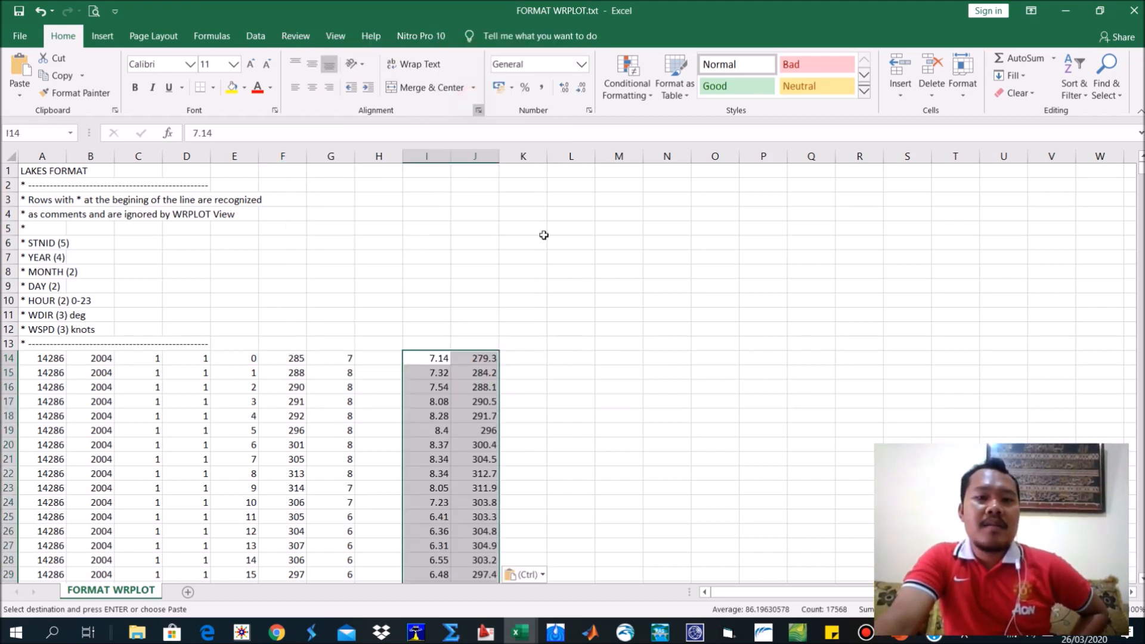
# Compare the pasted direction and speed in row 14 with the WDIR and WSPD cells they correspond to.
pyautogui.click(483, 358)
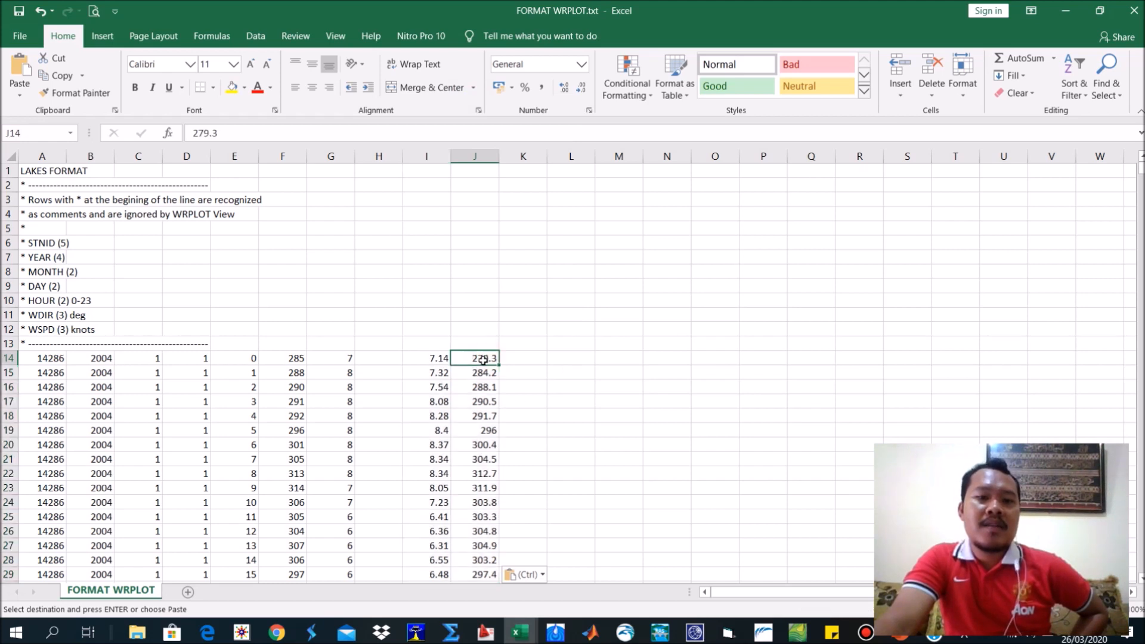
pyautogui.click(287, 357)
pyautogui.click(433, 359)
pyautogui.click(334, 359)
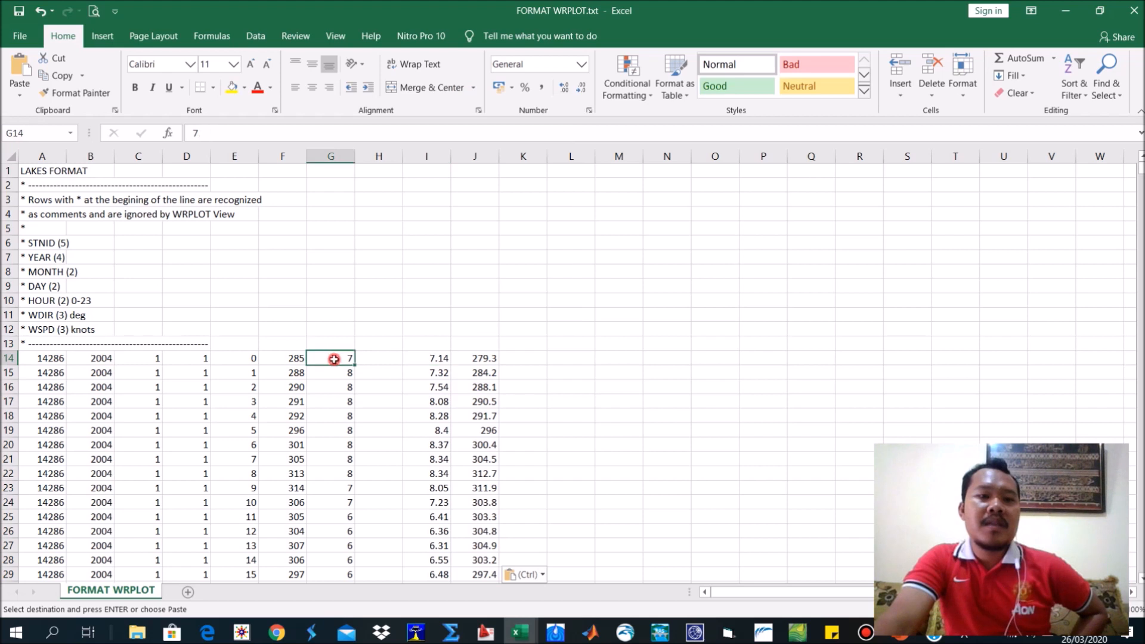
pyautogui.click(477, 359)
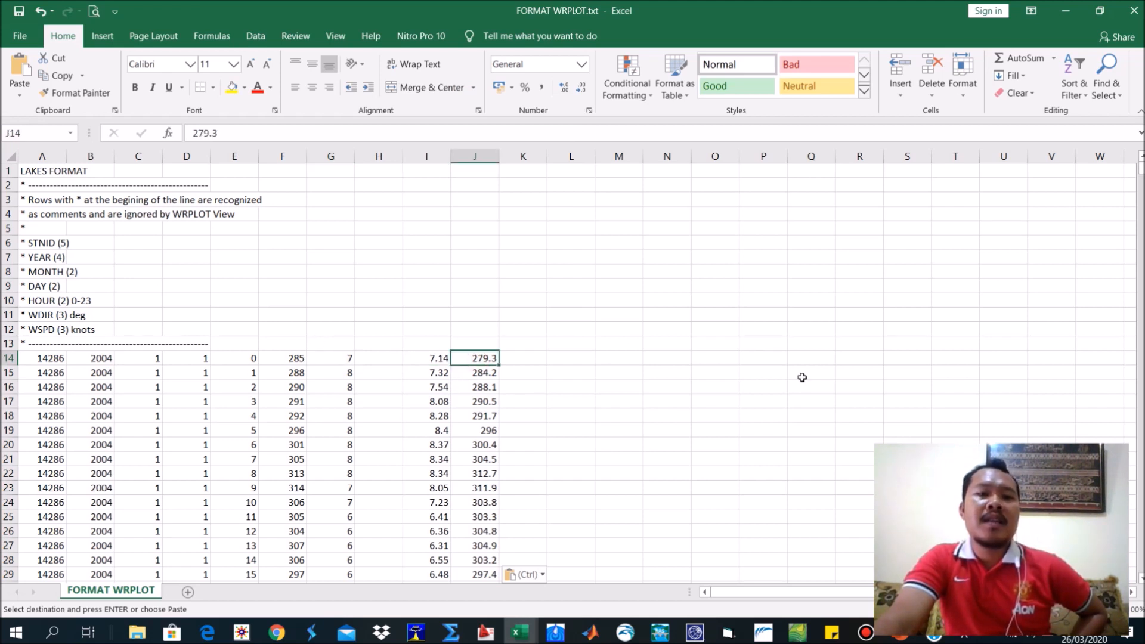
# Close FORMAT WRPLOT.txt without saving the changes and glance through the Pasut Padang.xlsx sheet.
pyautogui.click(1134, 11)
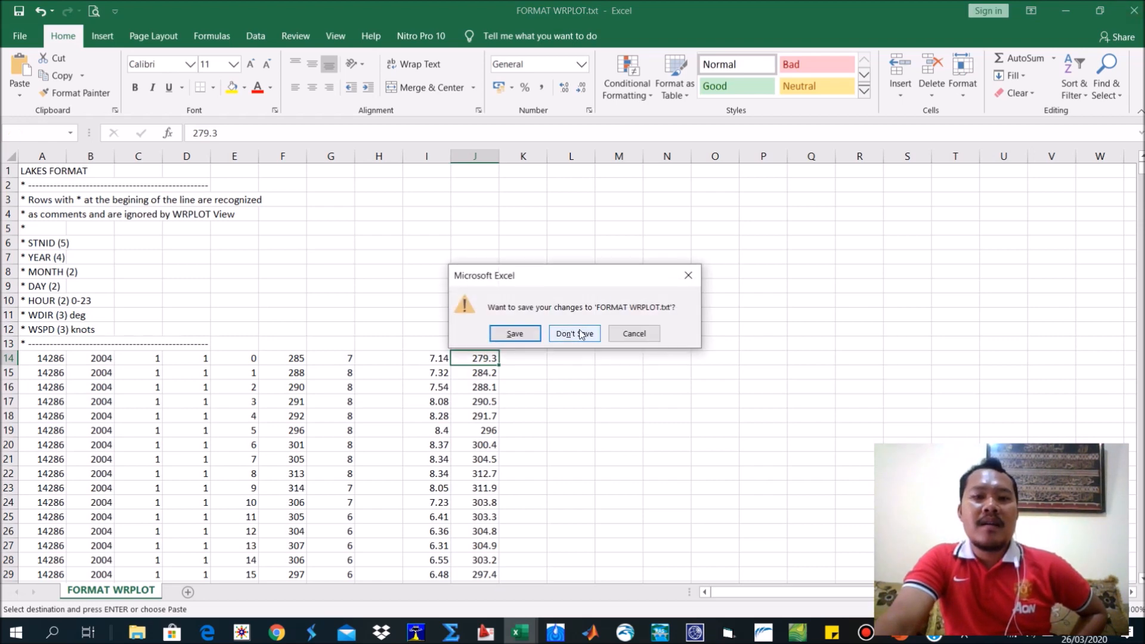
pyautogui.click(574, 333)
pyautogui.scroll(-4, 448, 525)
pyautogui.scroll(4, 452, 522)
pyautogui.scroll(-4, 452, 521)
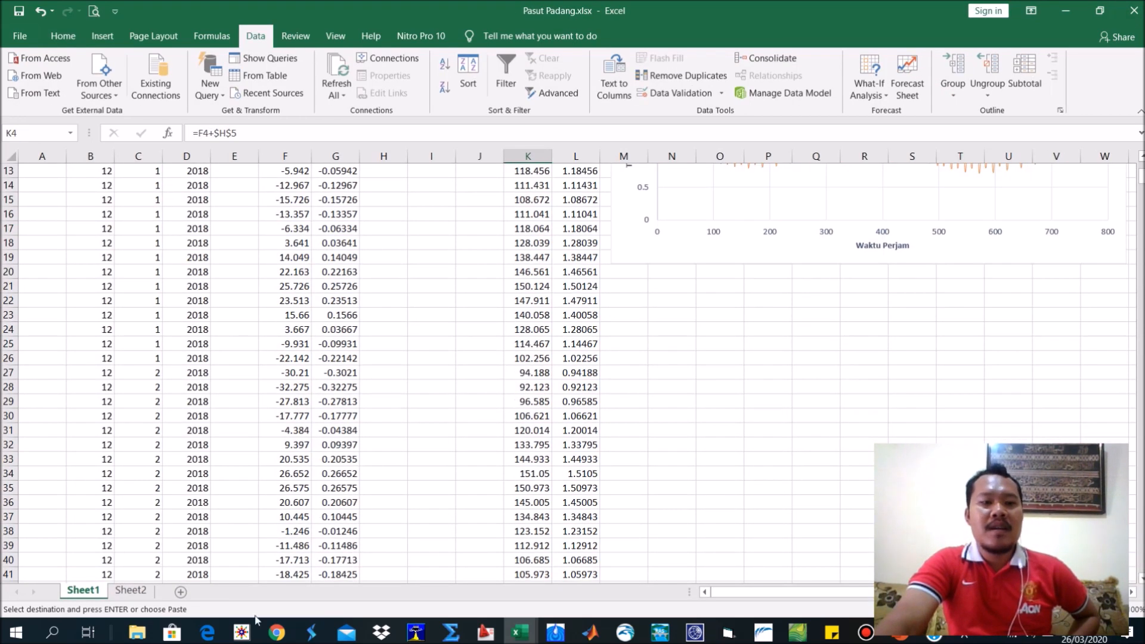
# Check the open Freq.Dist.csv and Pasut Padang.xlsx workbooks and bring up the open File Explorer folders.
pyautogui.moveTo(519, 631)
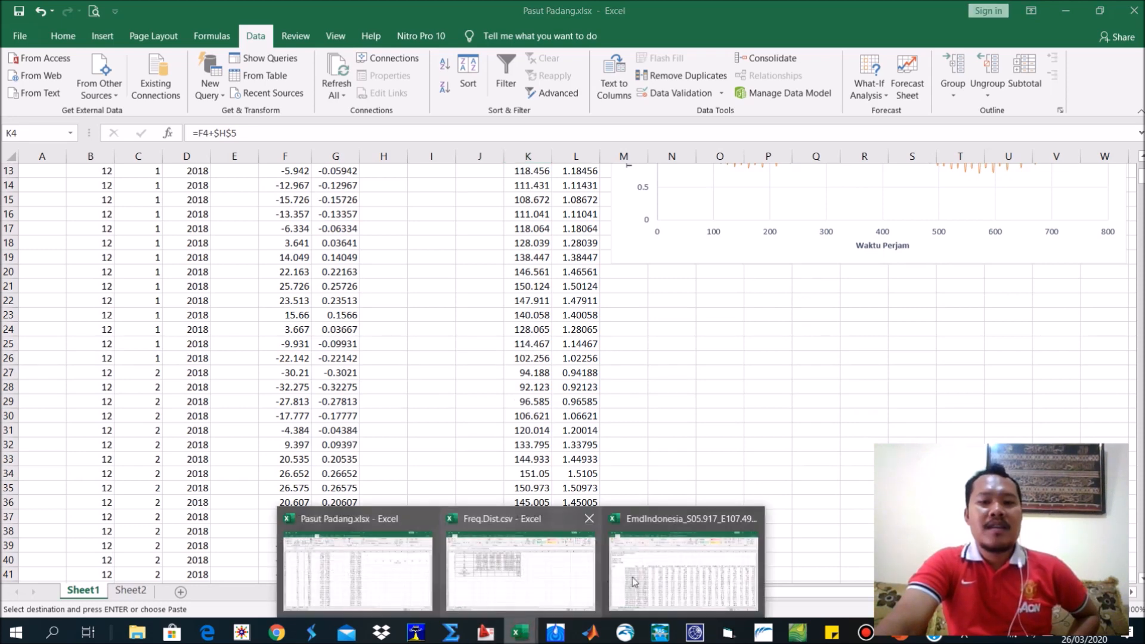
pyautogui.click(549, 579)
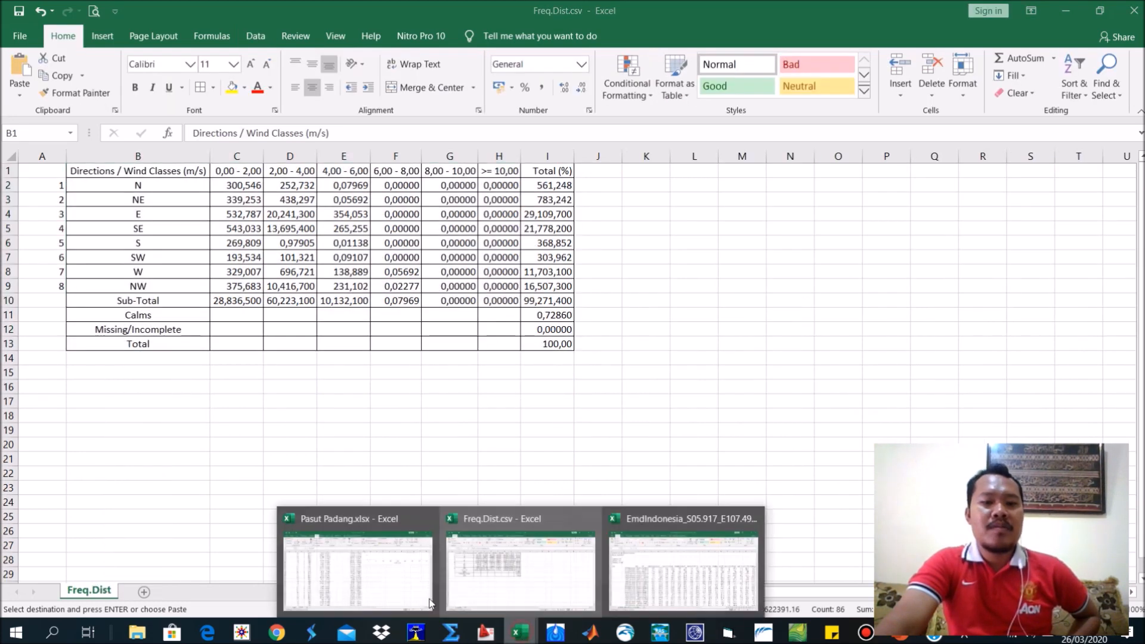
pyautogui.click(407, 581)
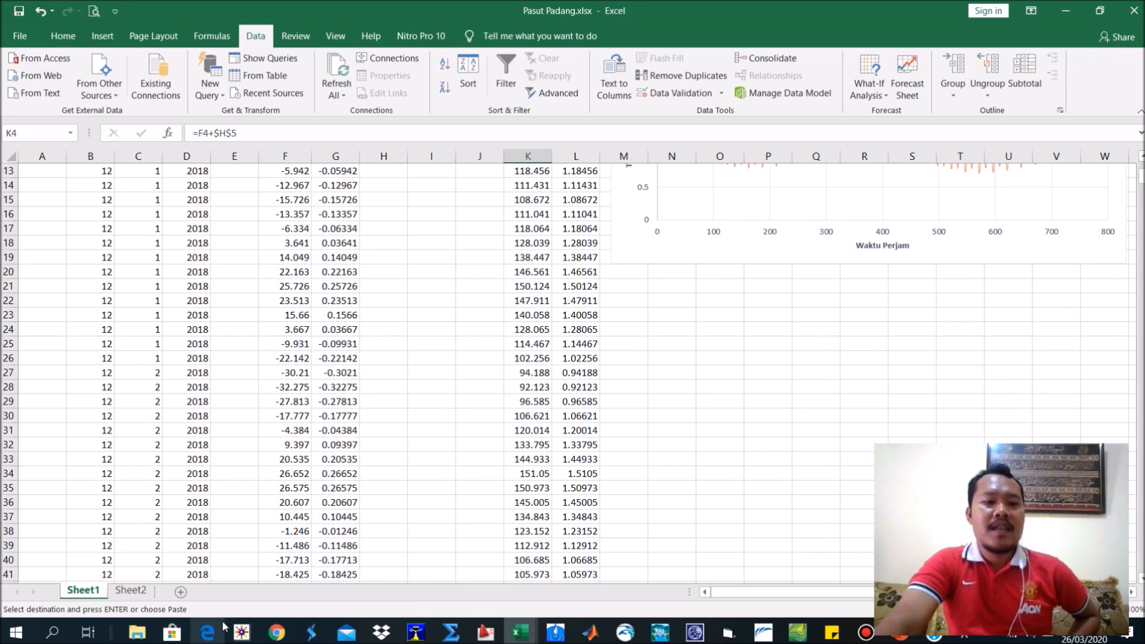
pyautogui.moveTo(137, 632)
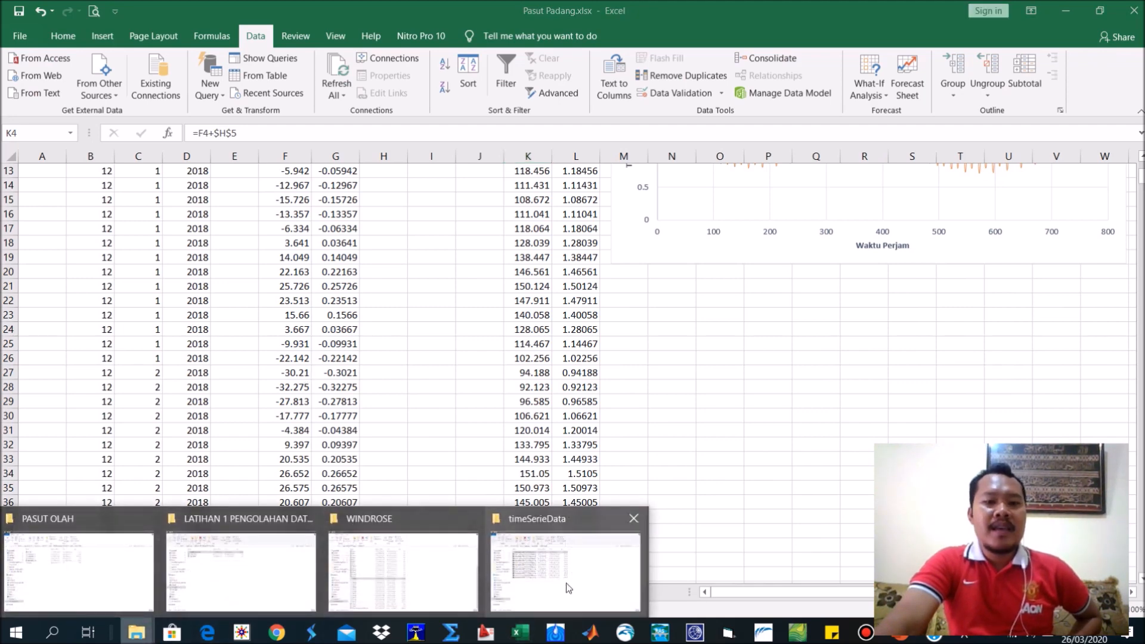
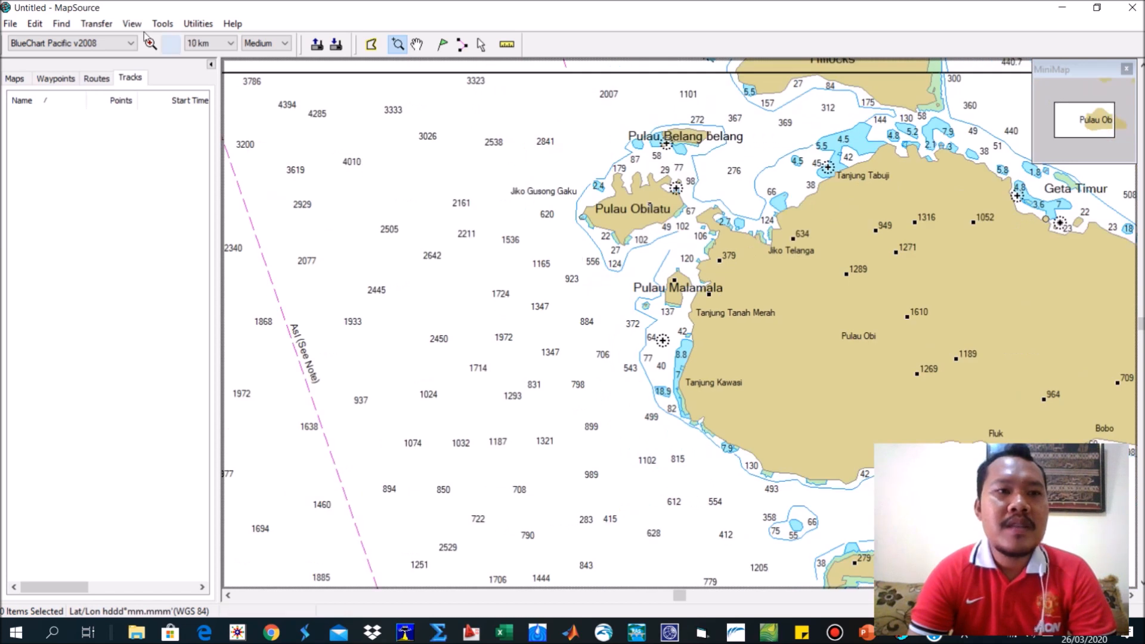
# Display the BlueChart Pacific v2008 Tides map and frame the coast around Jakarta.
pyautogui.click(105, 44)
pyautogui.click(89, 66)
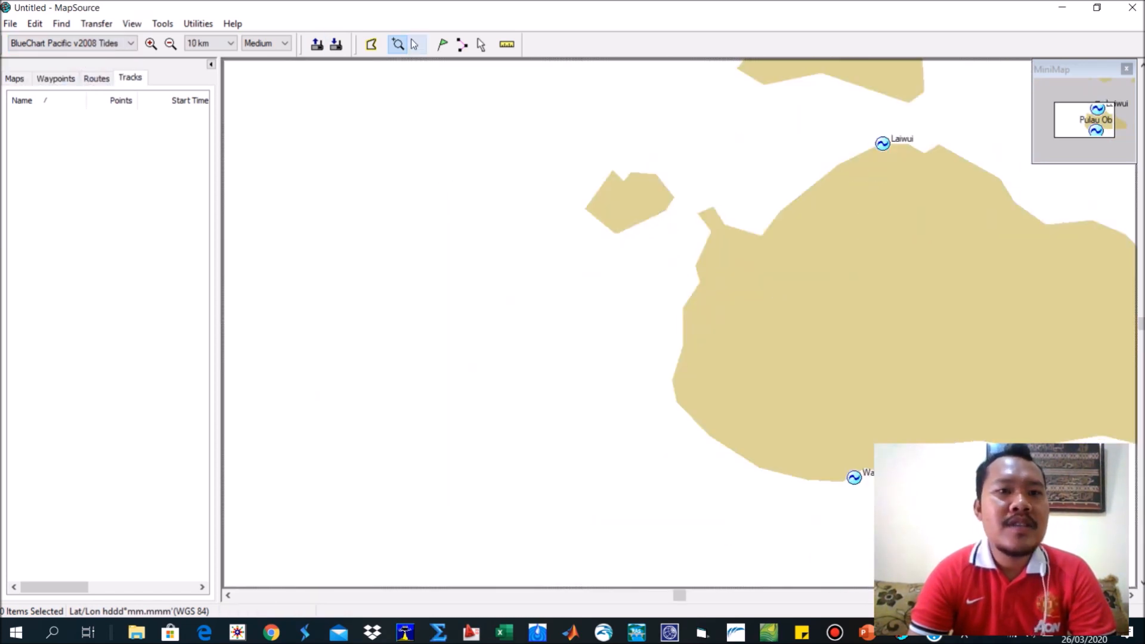
pyautogui.click(481, 45)
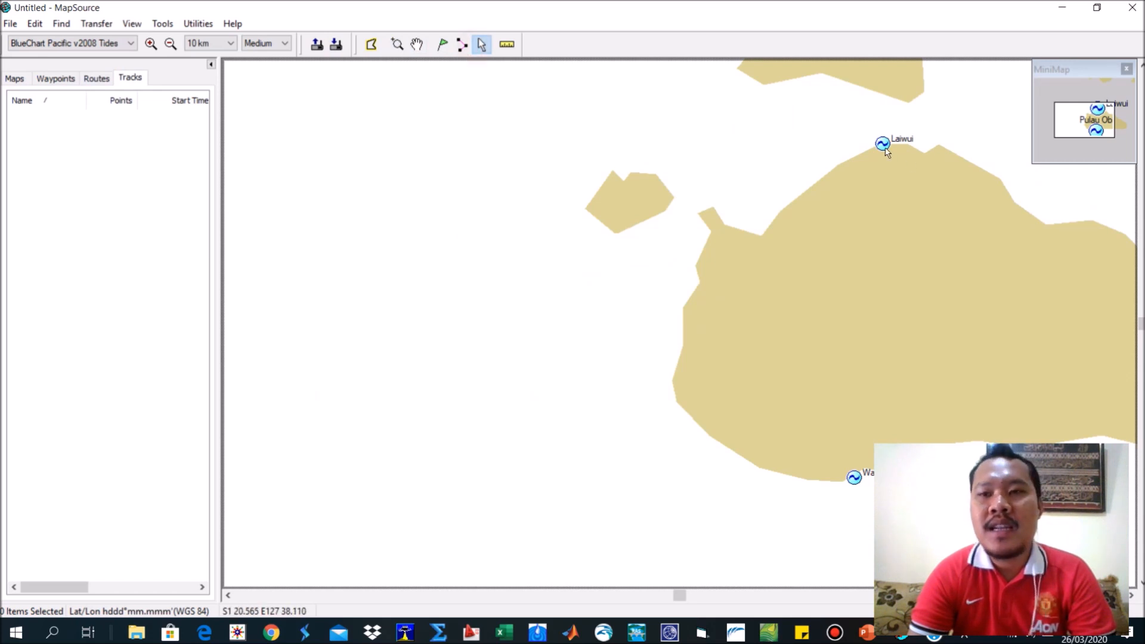
pyautogui.scroll(-2, 787, 453)
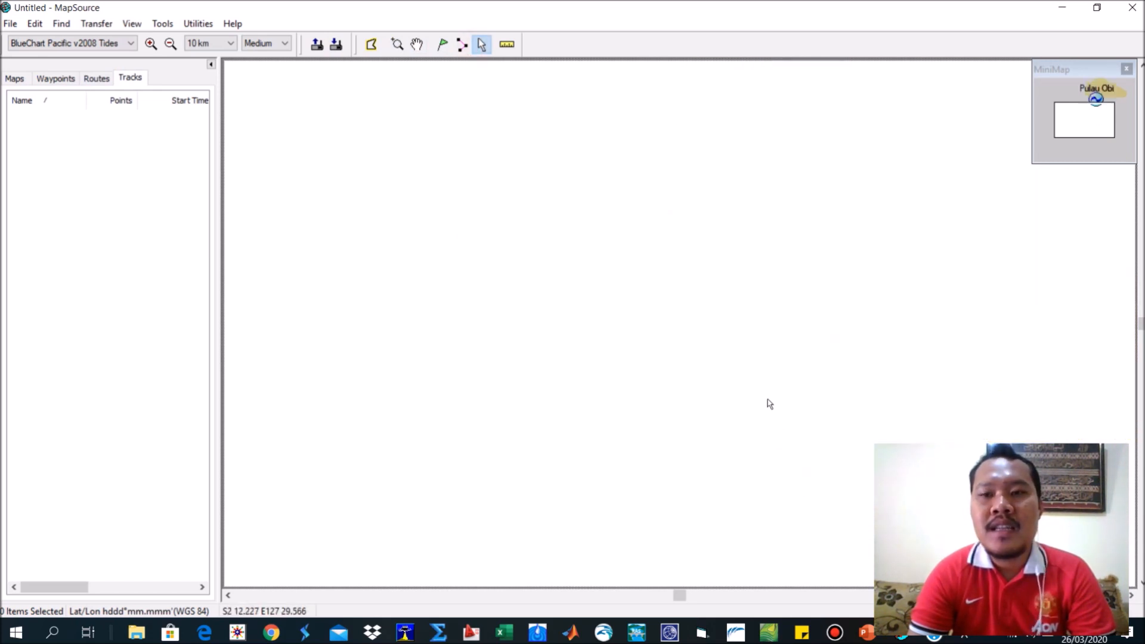
pyautogui.click(397, 44)
pyautogui.scroll(-5, 460, 145)
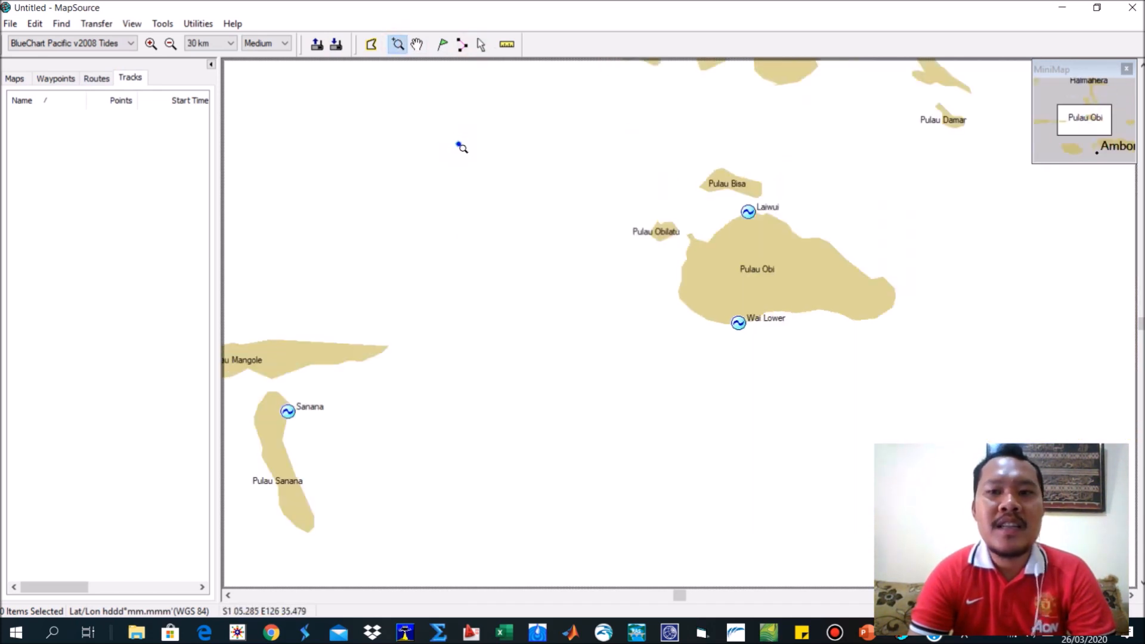
pyautogui.scroll(-4, 460, 145)
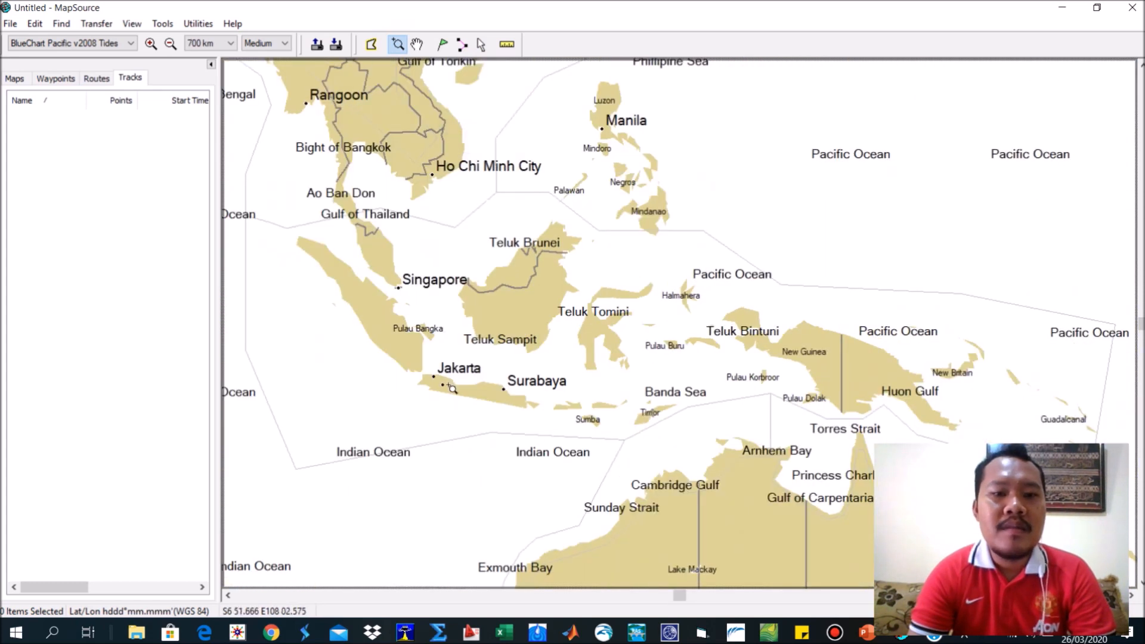
pyautogui.moveTo(431, 372); pyautogui.dragTo(456, 391)
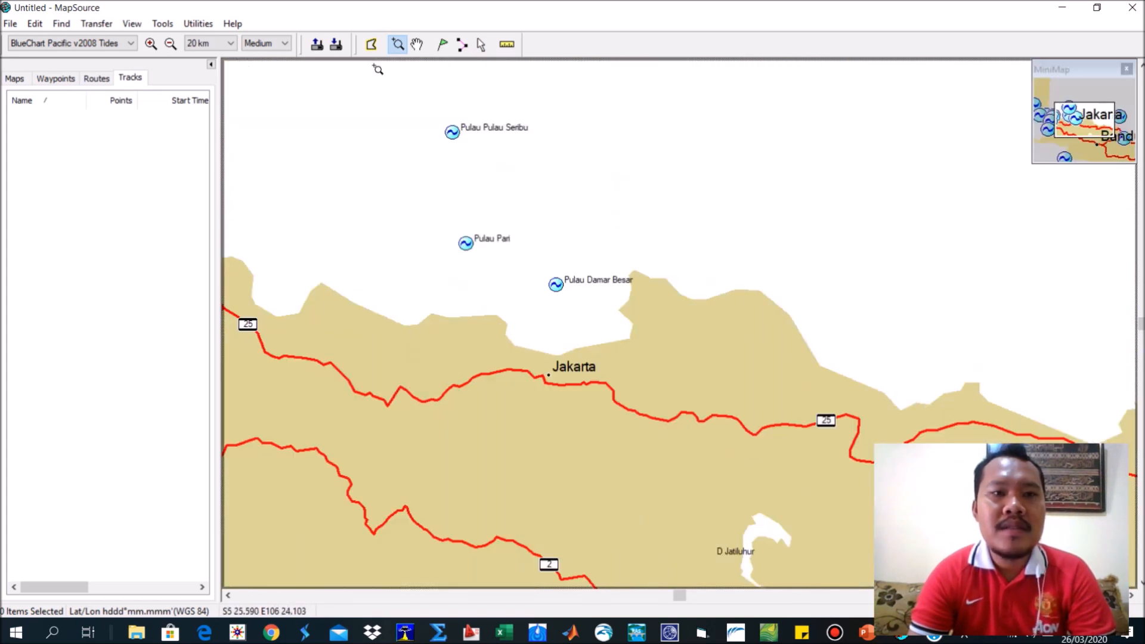
# View the tide prediction for the Pulau Pulau Seribu station, advance its date to 01/04/2020, and close it.
pyautogui.click(481, 44)
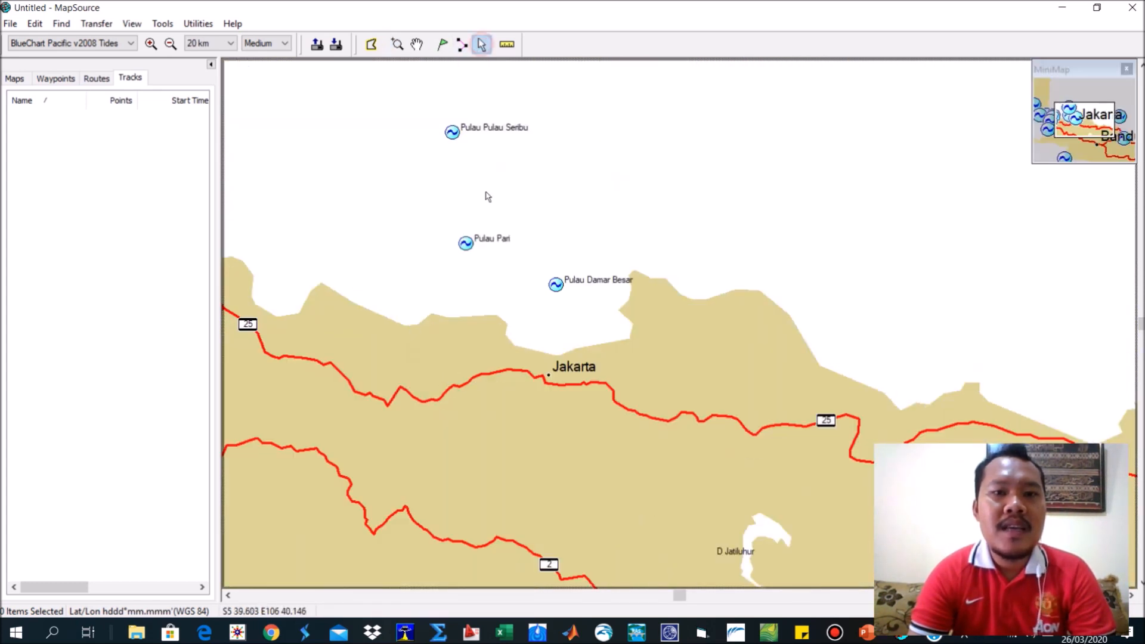
pyautogui.rightClick(457, 133)
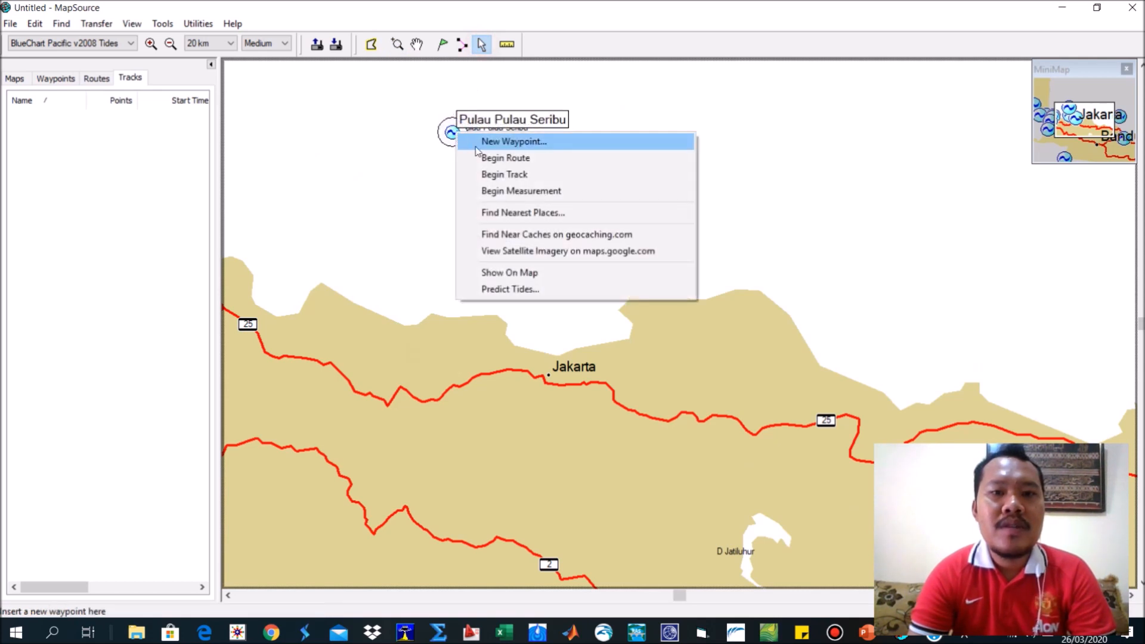
pyautogui.click(515, 290)
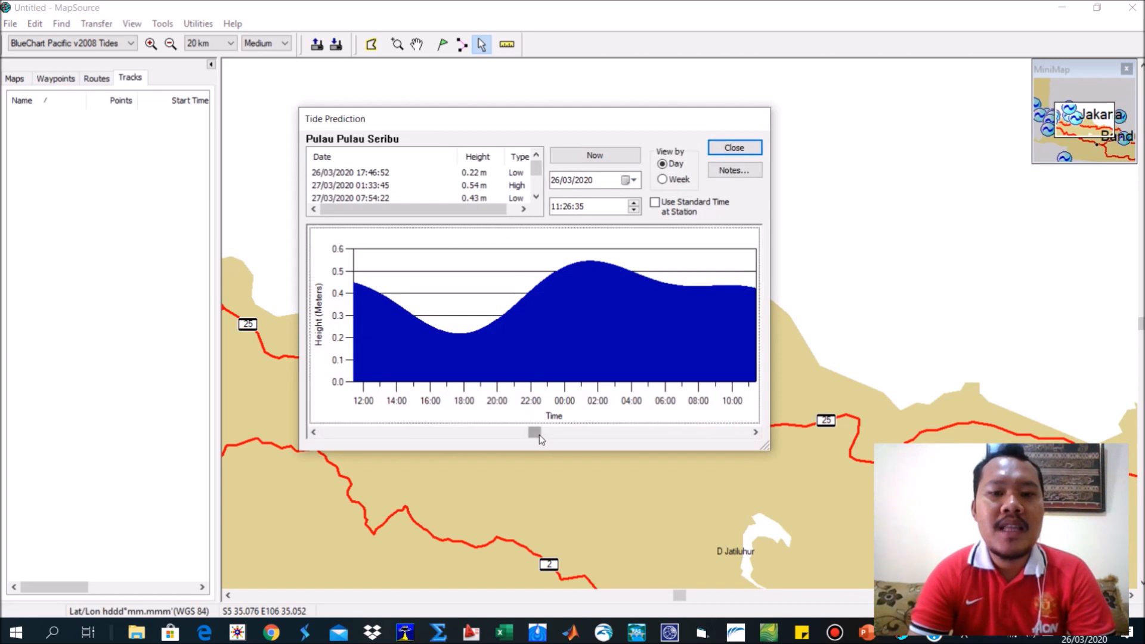
pyautogui.click(597, 432)
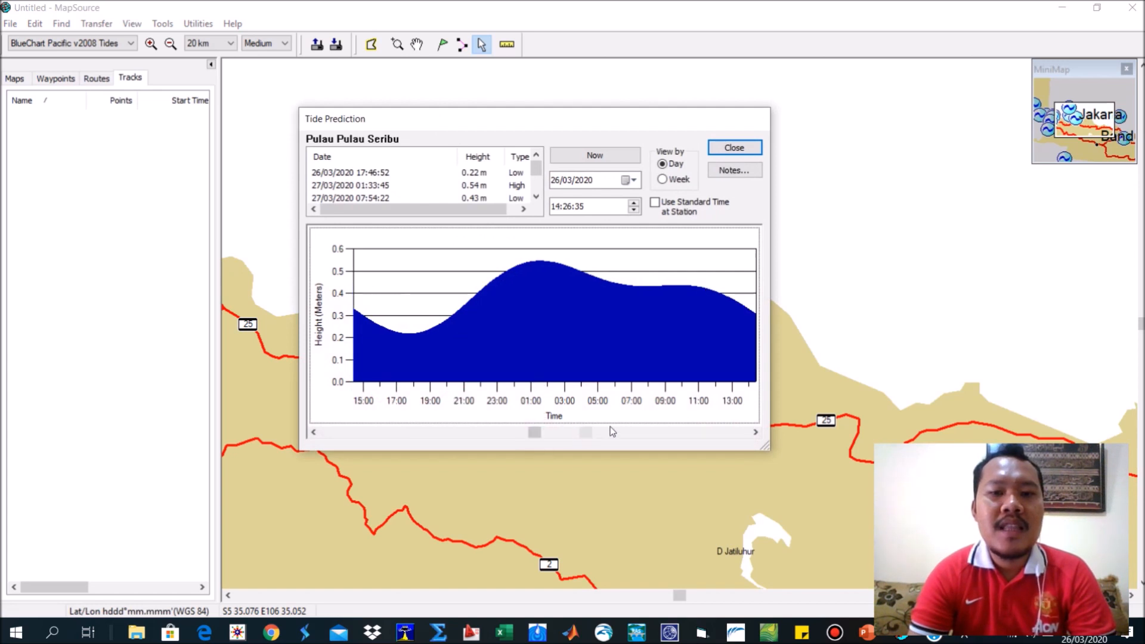
pyautogui.click(642, 435)
pyautogui.click(666, 433)
pyautogui.click(668, 434)
pyautogui.click(684, 434)
pyautogui.click(686, 433)
pyautogui.click(686, 431)
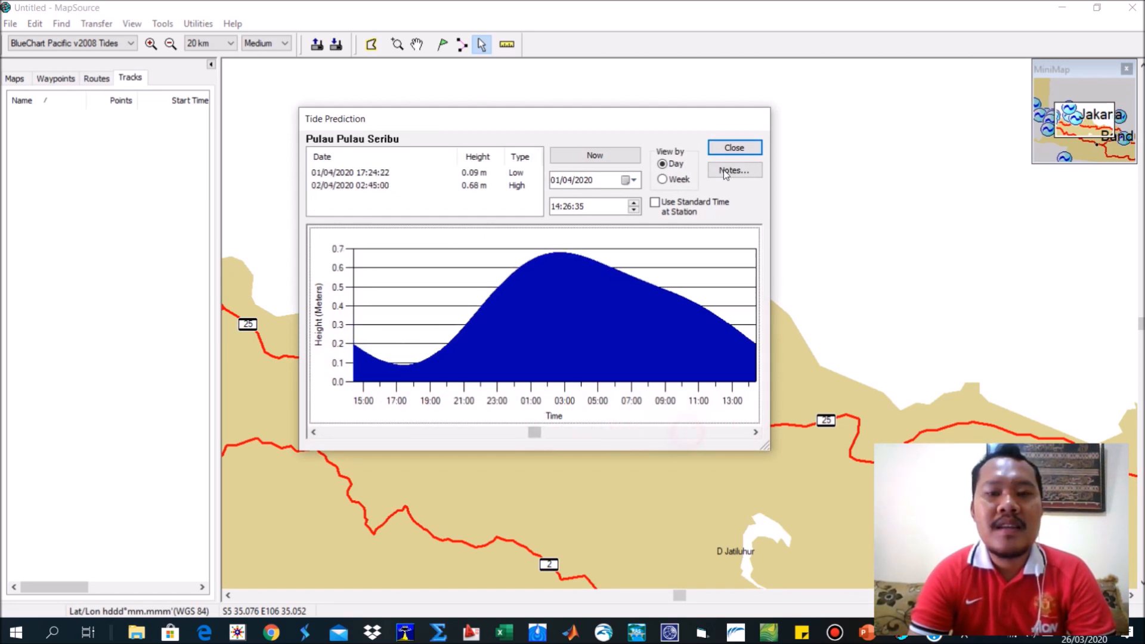
pyautogui.click(740, 147)
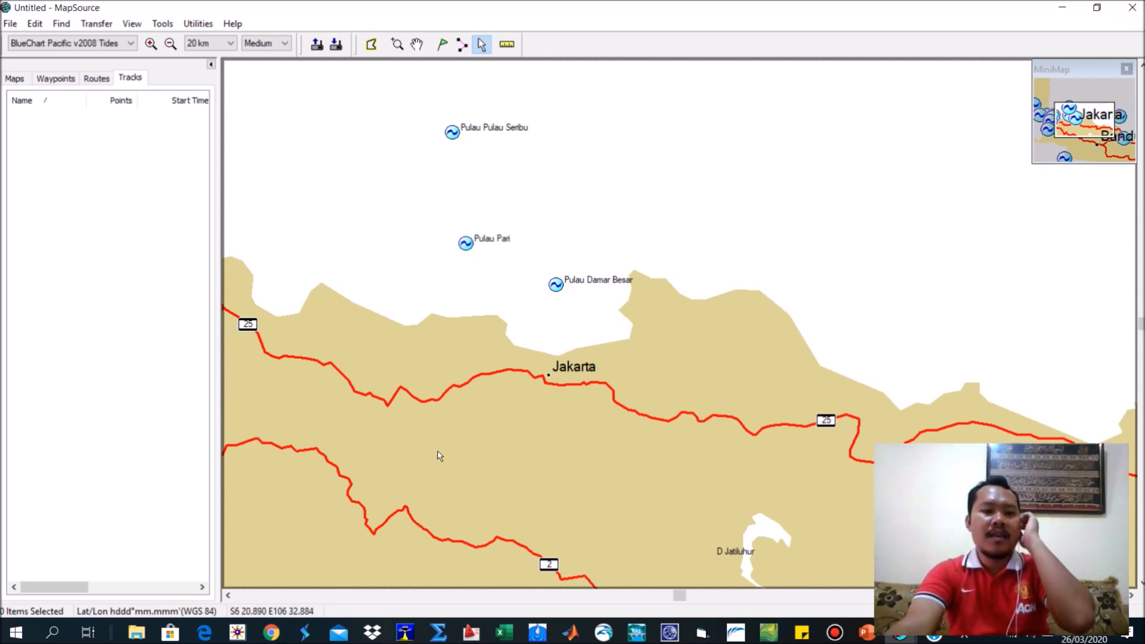
# Switch to Chrome, close the wind statistics window, and replace the ECMWF page with the Google home page.
pyautogui.click(271, 632)
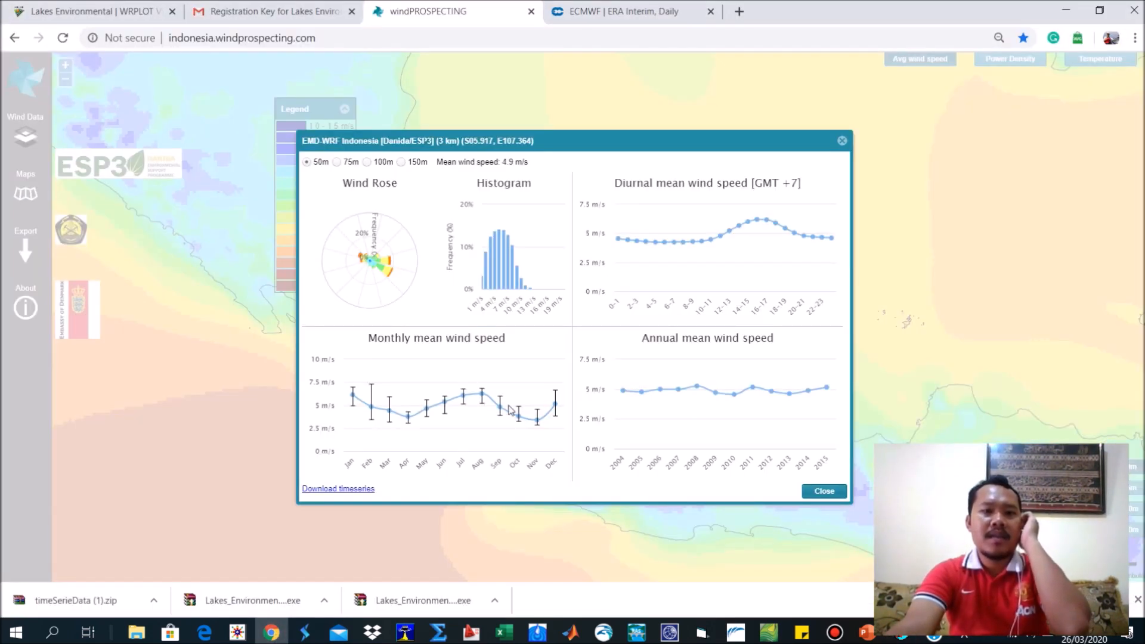
pyautogui.click(842, 141)
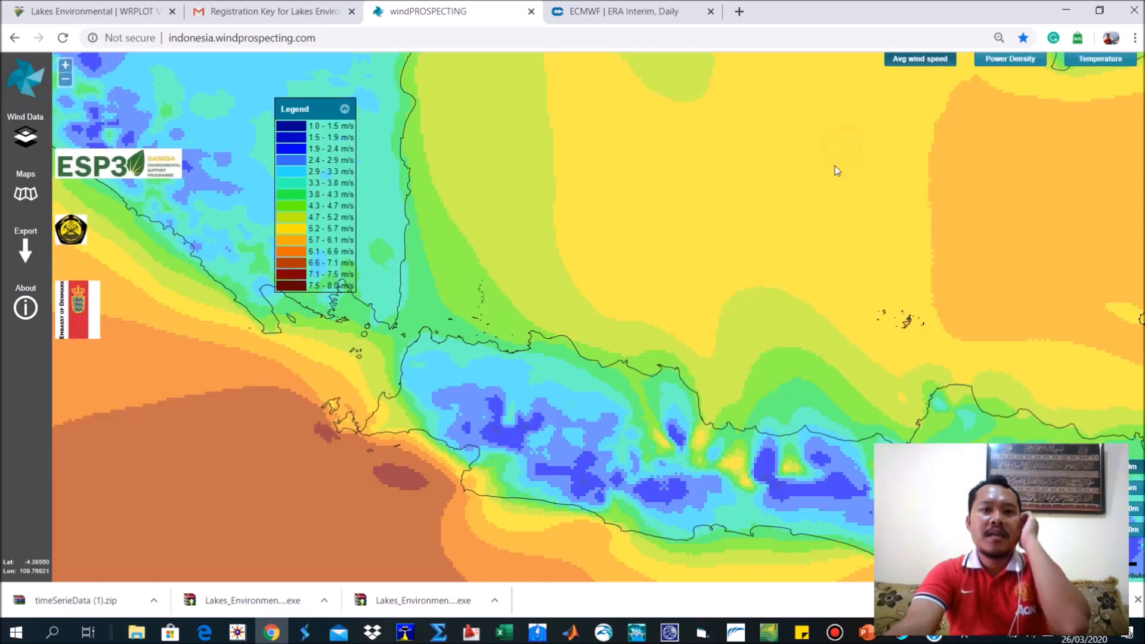
pyautogui.click(585, 8)
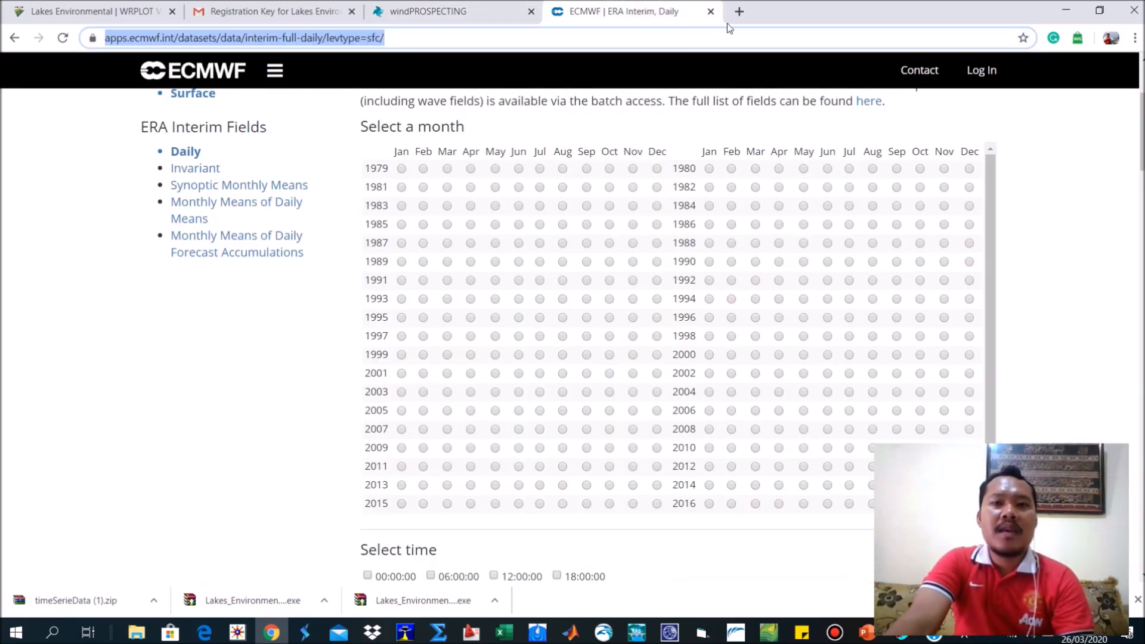
pyautogui.click(740, 12)
pyautogui.click(712, 12)
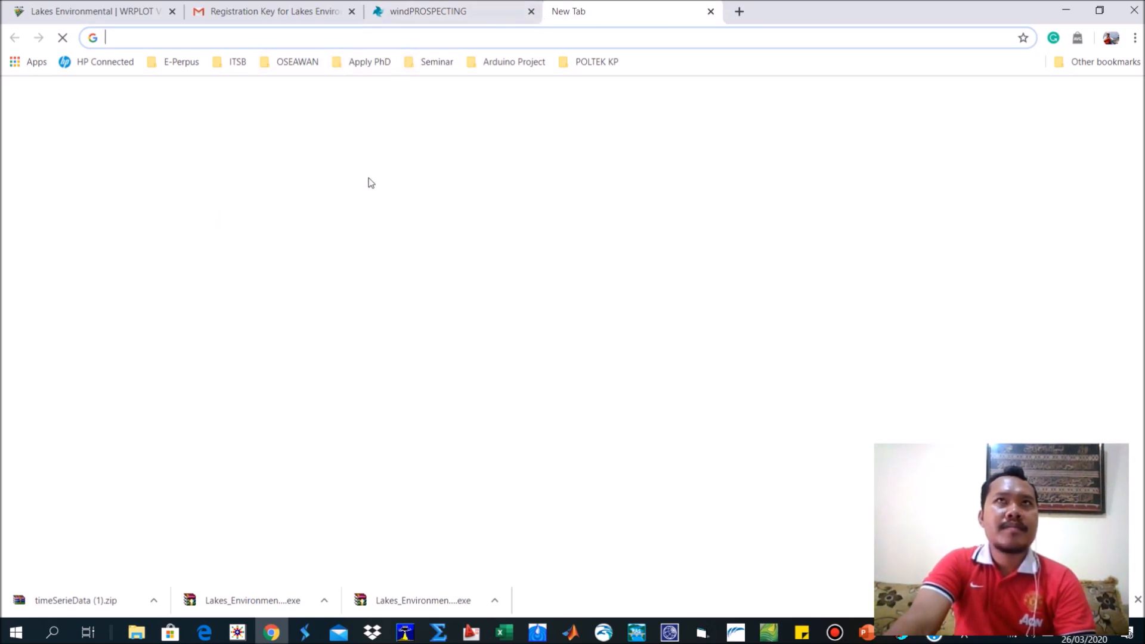
pyautogui.click(340, 40)
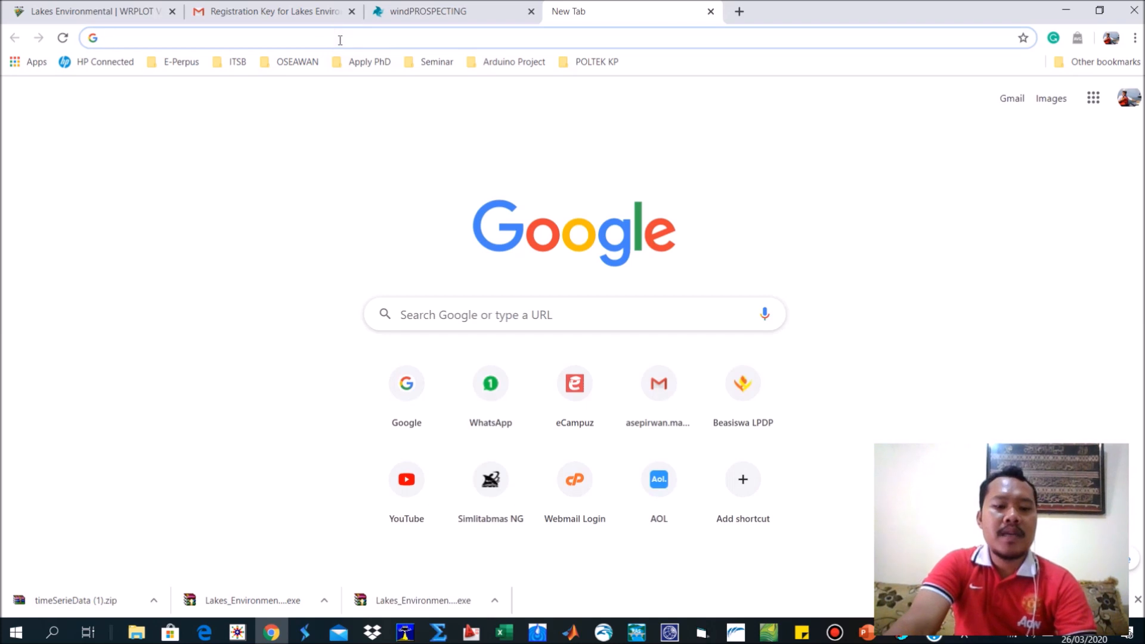
pyautogui.write('google.com')
pyautogui.press('Return')
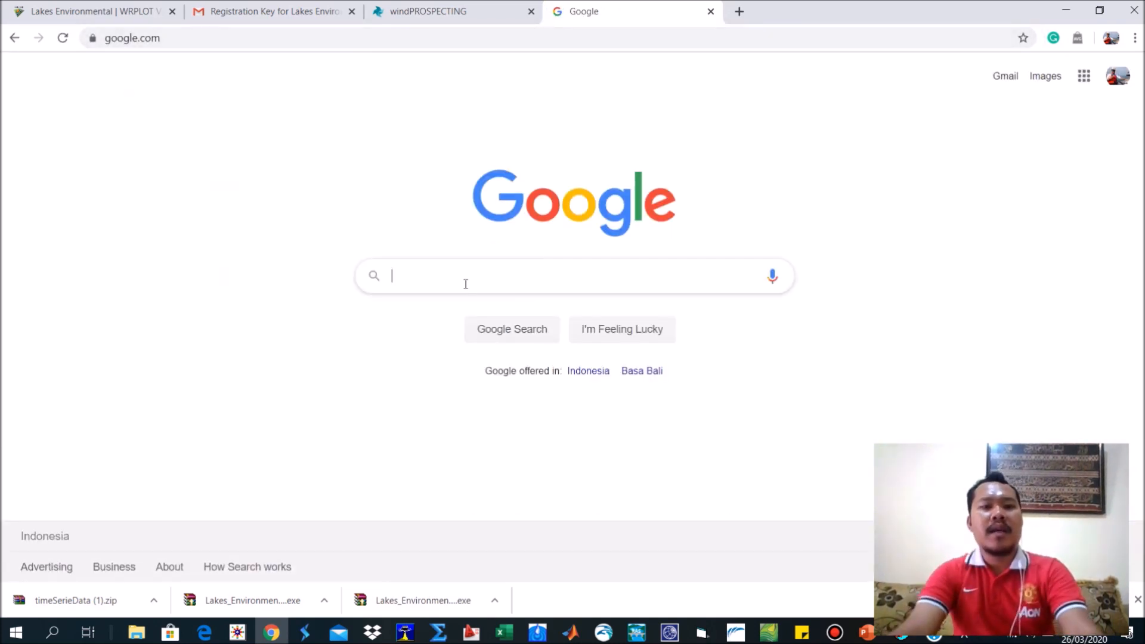
pyautogui.write('DOW')
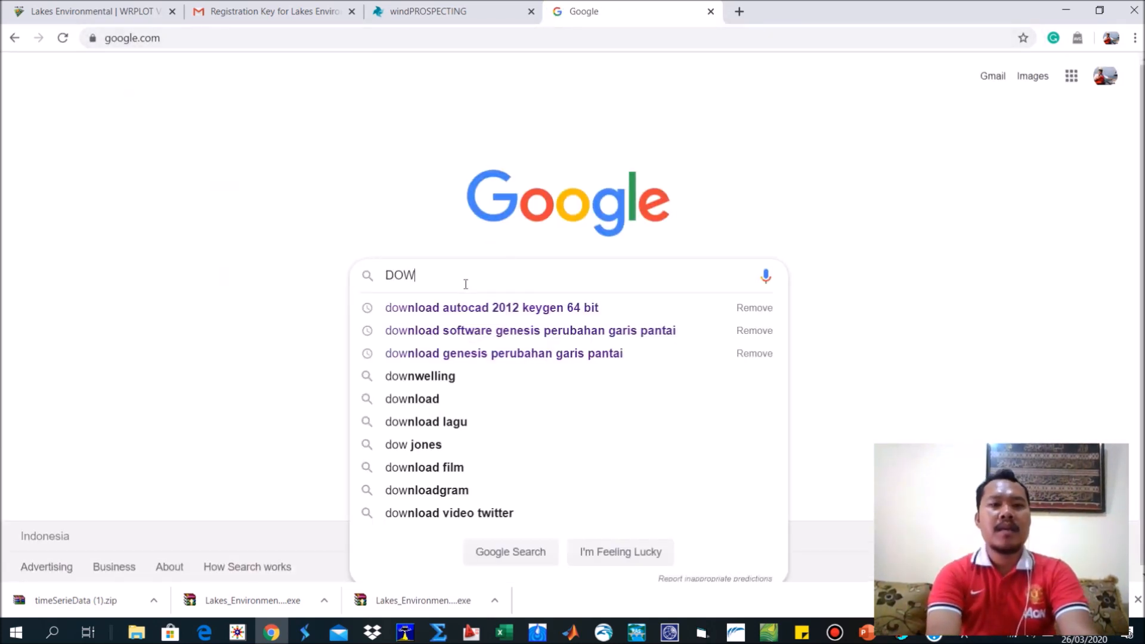
pyautogui.press('BackSpace')
pyautogui.press('BackSpace')
pyautogui.press('BackSpace')
# Search Google for "pasut big" and open the Online Tide Prediction page of tides.big.go.id.
pyautogui.write('pasut bi')
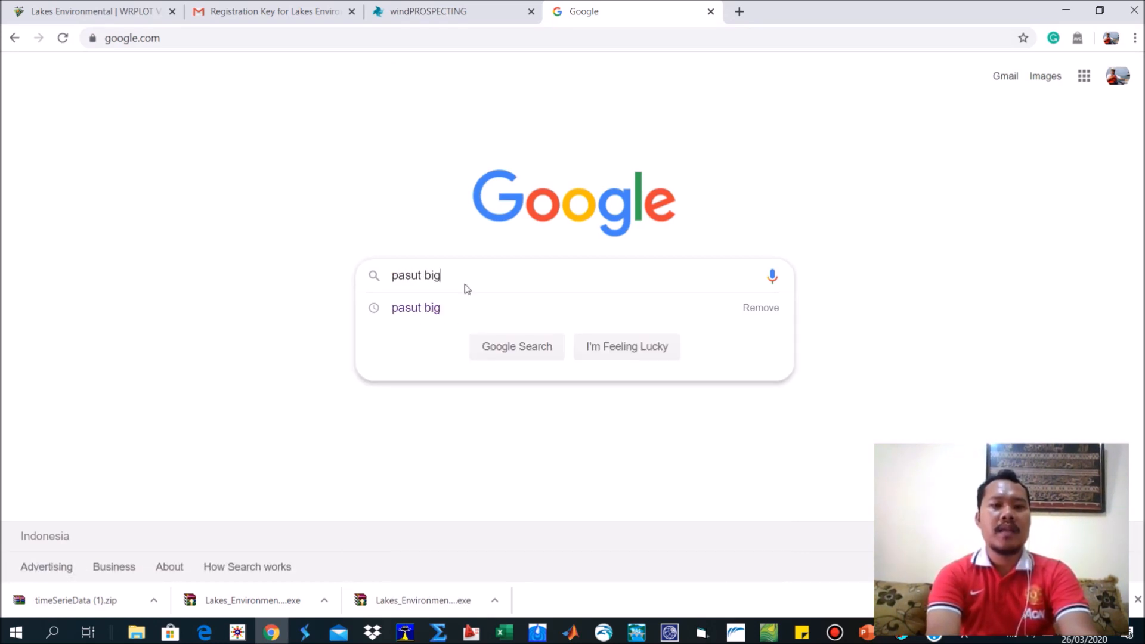
pyautogui.write('g')
pyautogui.press('Return')
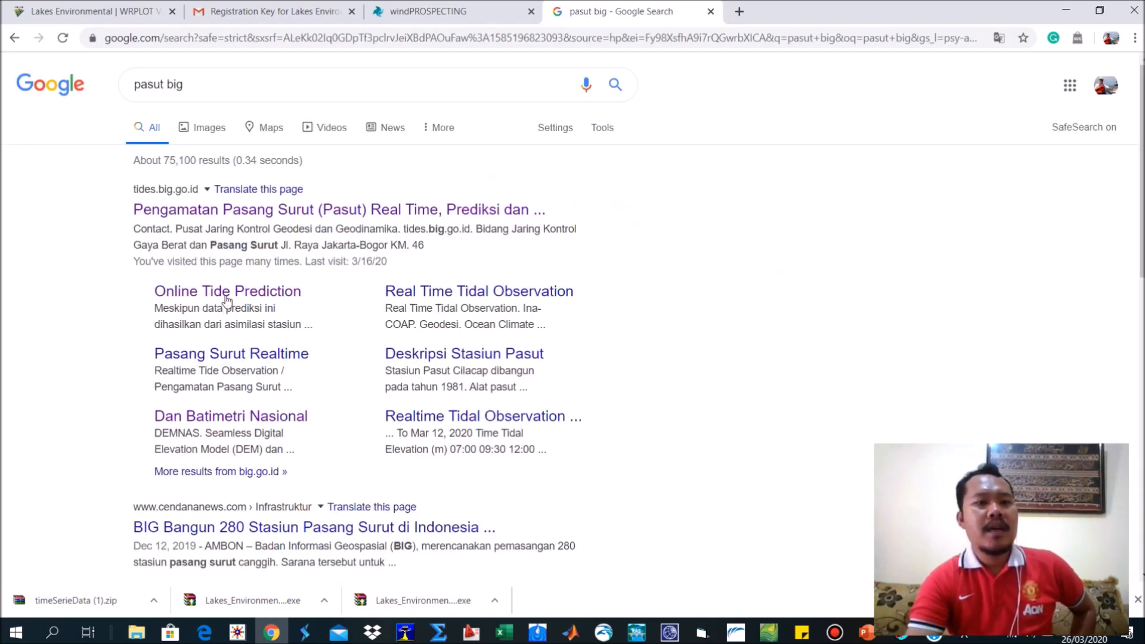
pyautogui.click(227, 292)
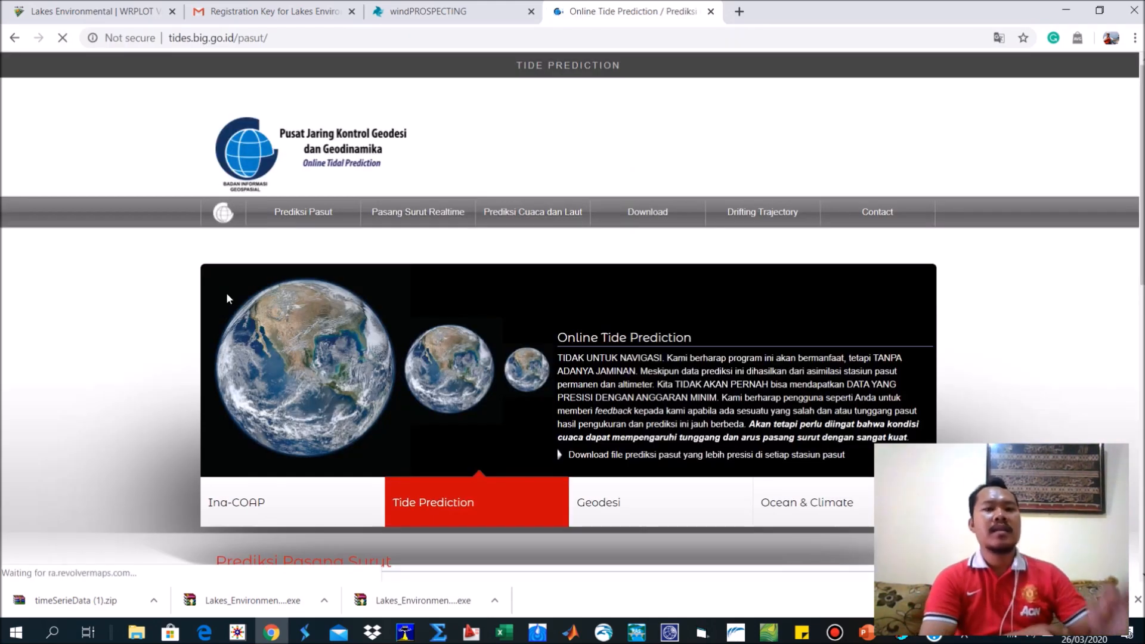
# Place the tide prediction point on the map just offshore north of Karawang, at about -6.0230, 107.4141.
pyautogui.scroll(-7, 449, 337)
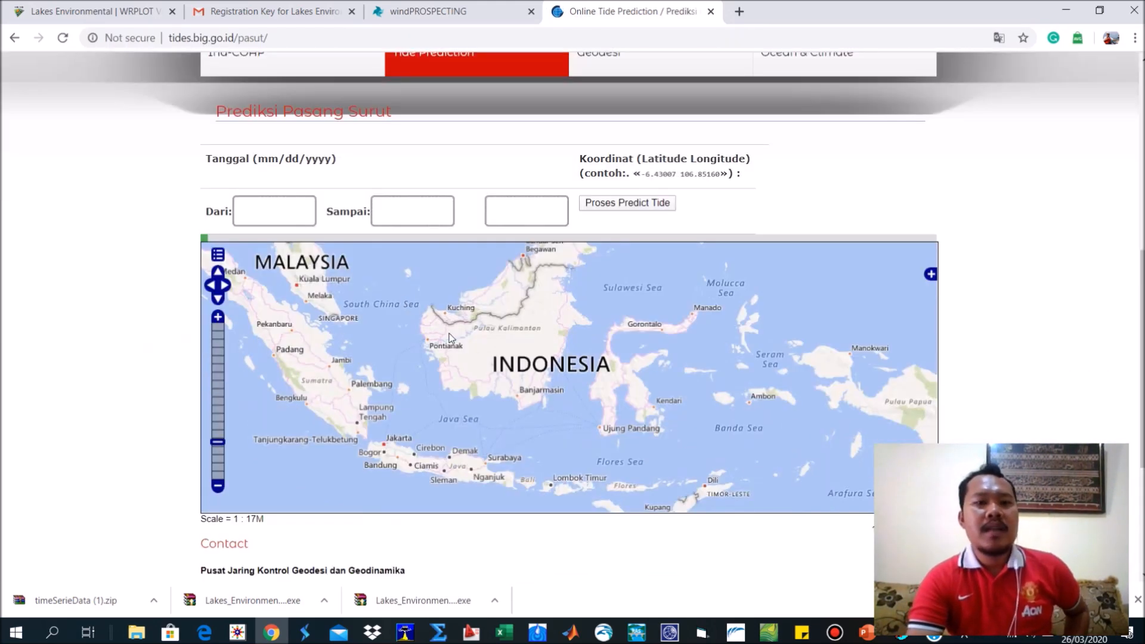
pyautogui.scroll(3, 378, 463)
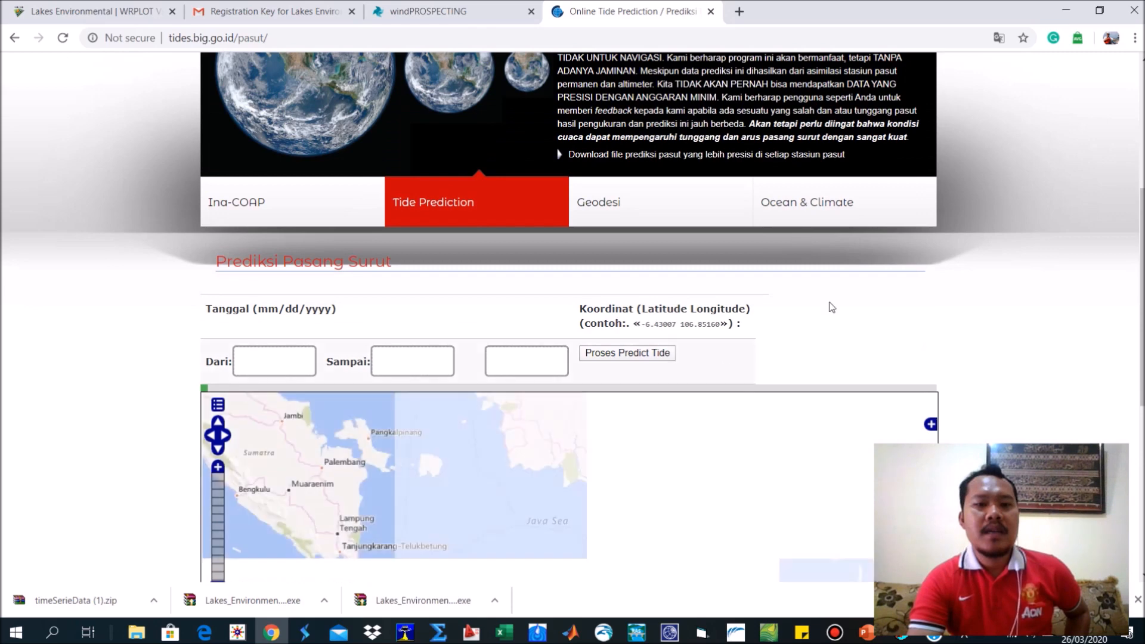
pyautogui.scroll(-4, 982, 300)
pyautogui.scroll(3, 427, 310)
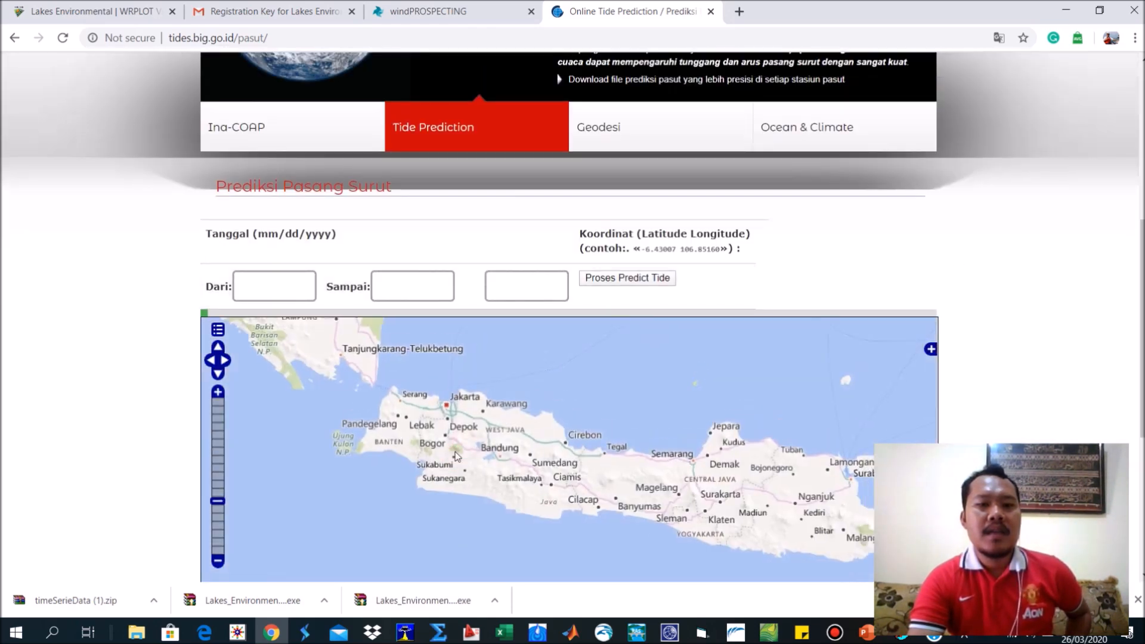
pyautogui.scroll(3, 474, 401)
pyautogui.scroll(-3, 630, 355)
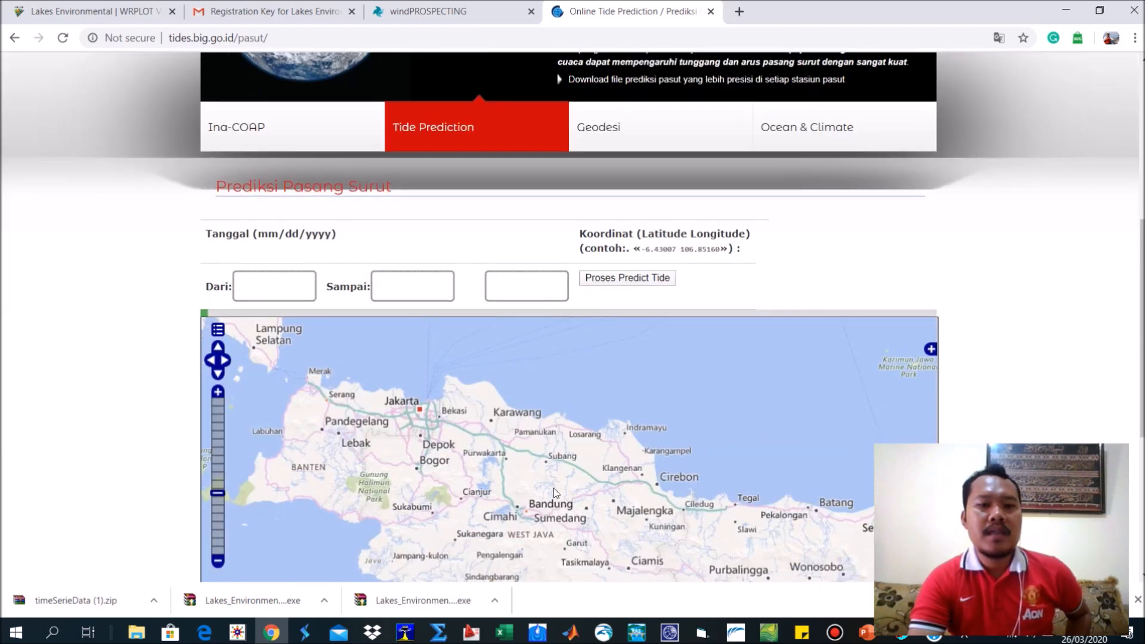
pyautogui.click(485, 400)
# Run the tide prediction for 03/01/2020 to 03/31/2020 and download the Tinggi Pasut result.
pyautogui.click(273, 287)
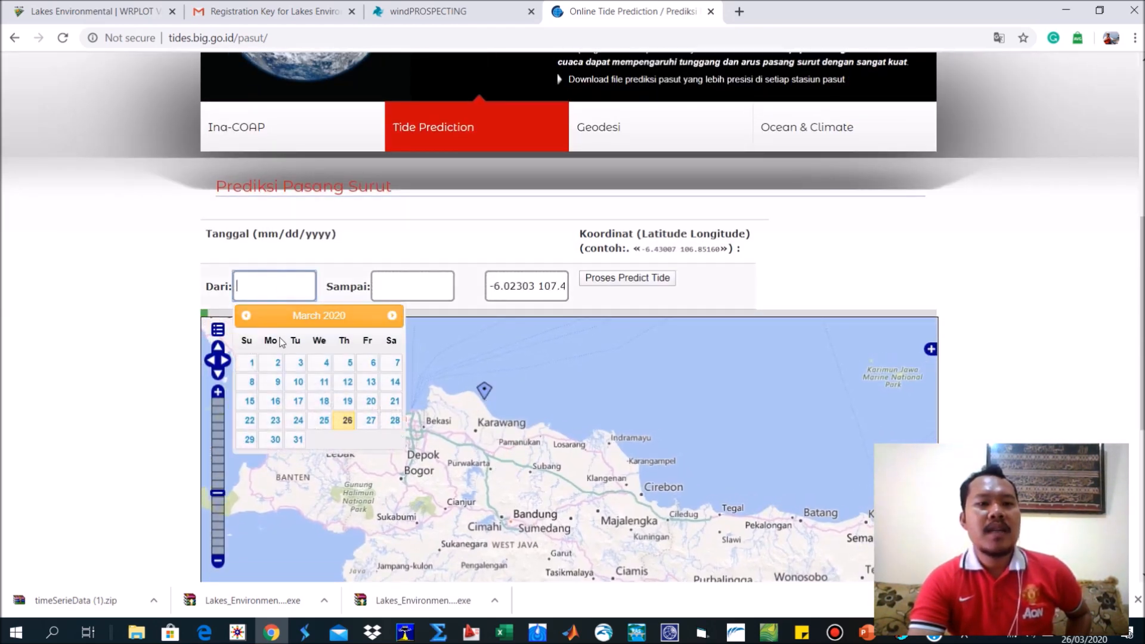
pyautogui.click(251, 362)
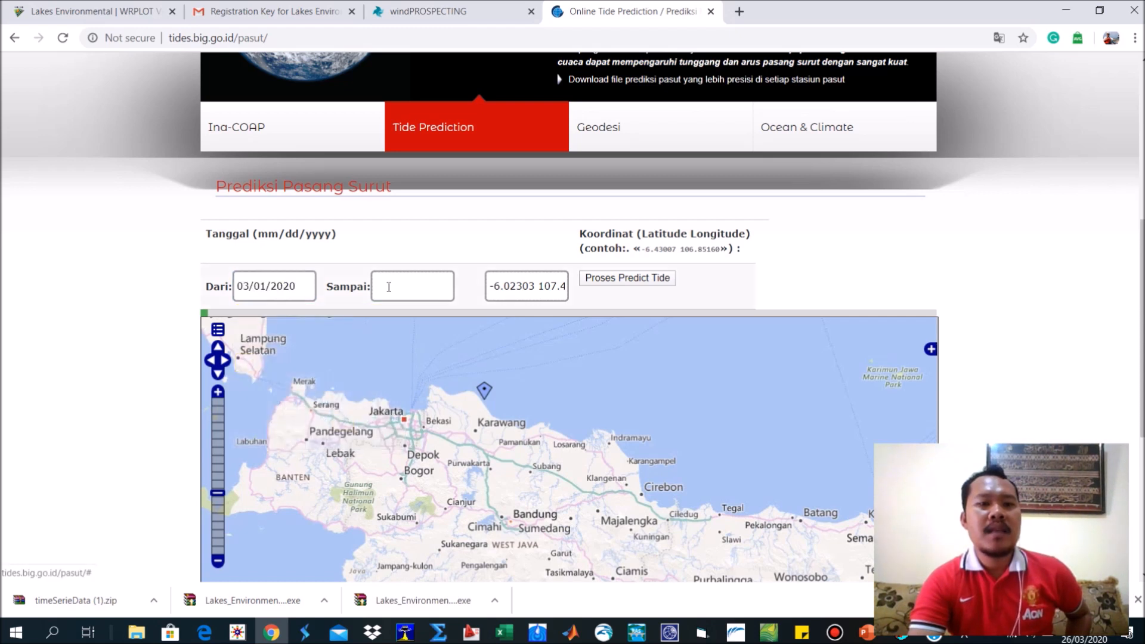
pyautogui.click(385, 285)
pyautogui.click(436, 440)
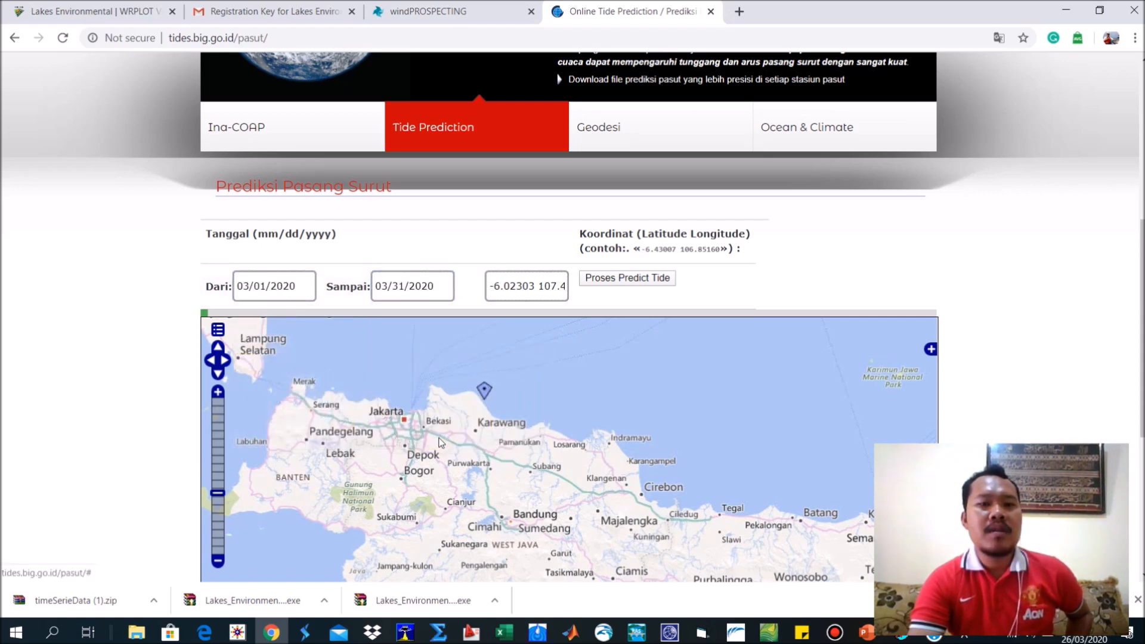
pyautogui.click(625, 278)
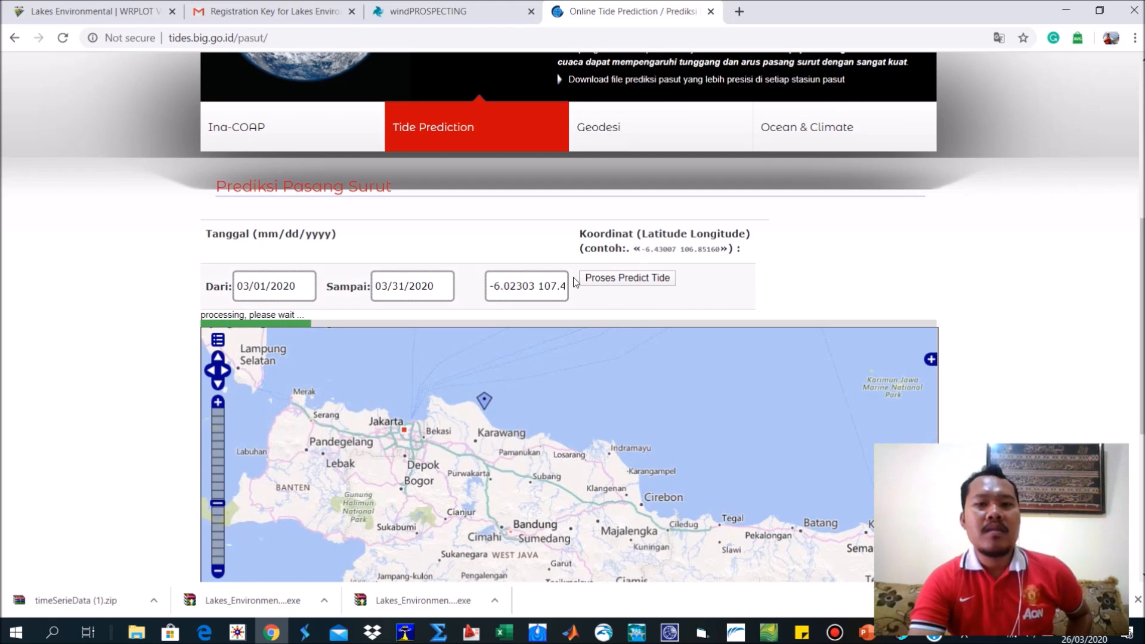
pyautogui.scroll(-2, 1015, 296)
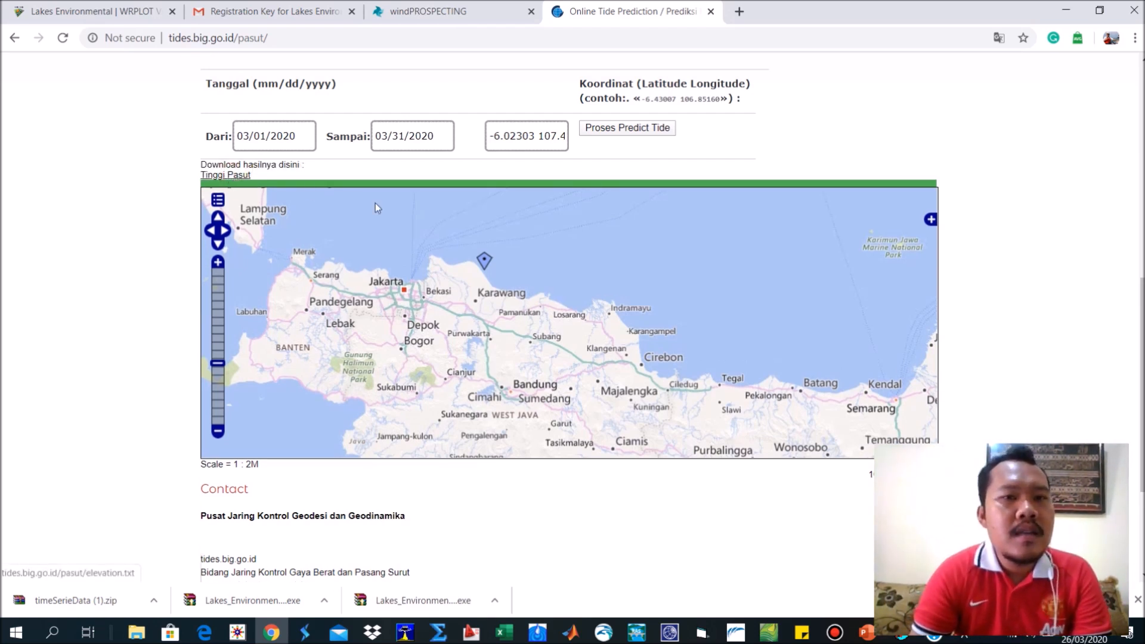
# Show elevation.txt in the Downloads folder, open it to examine the hourly tide elevations, and close it.
pyautogui.click(155, 601)
pyautogui.click(179, 548)
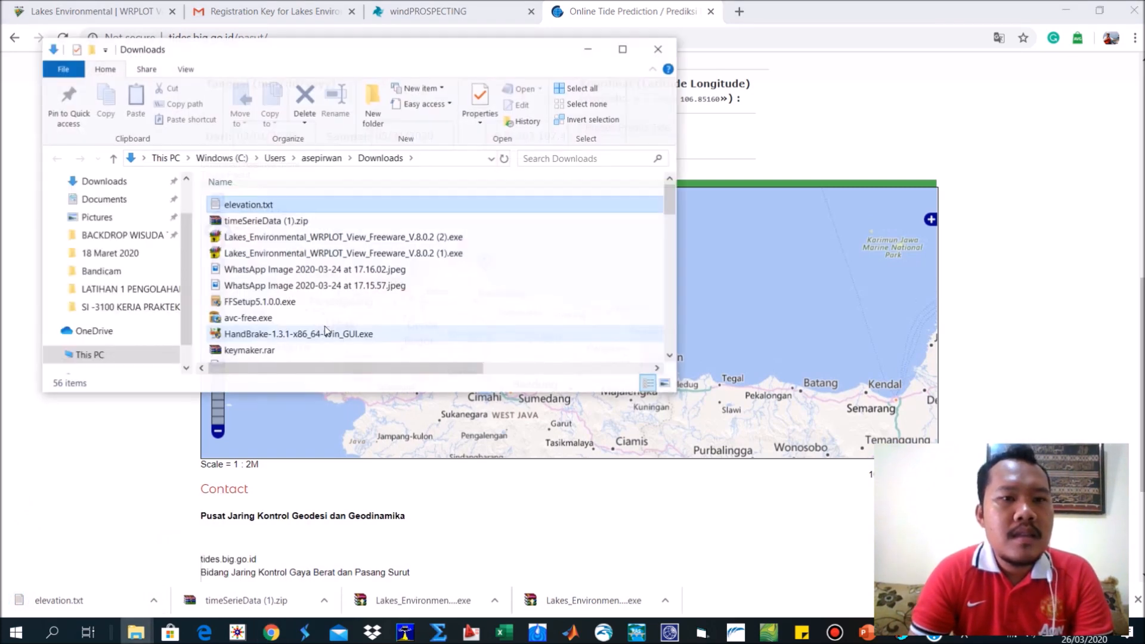
pyautogui.doubleClick(247, 205)
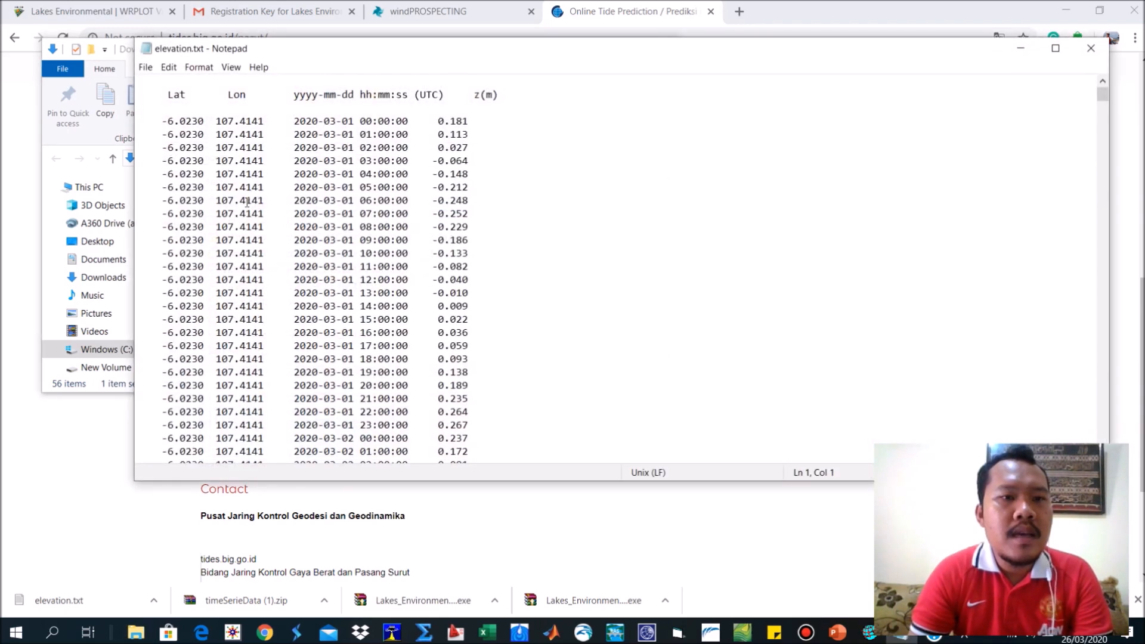
pyautogui.hotkey('ctrl', 'a')
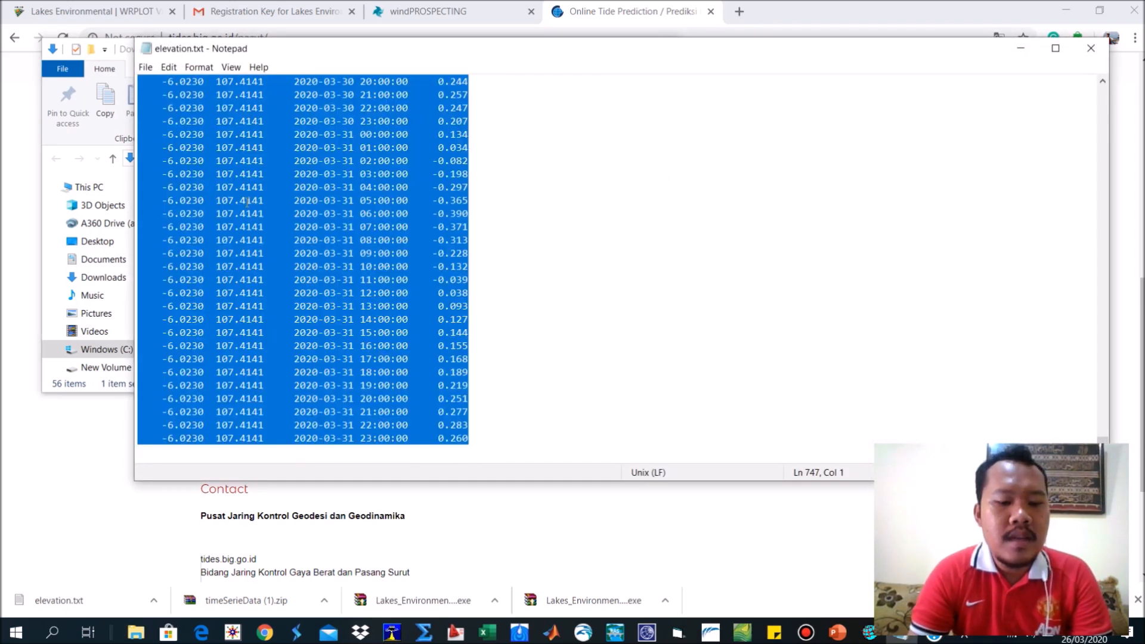
pyautogui.click(1091, 48)
# Create a new Excel worksheet named Format Pasut in the LATIHAN 1 PENGOLAHAN DATA ANGIN folder.
pyautogui.click(137, 634)
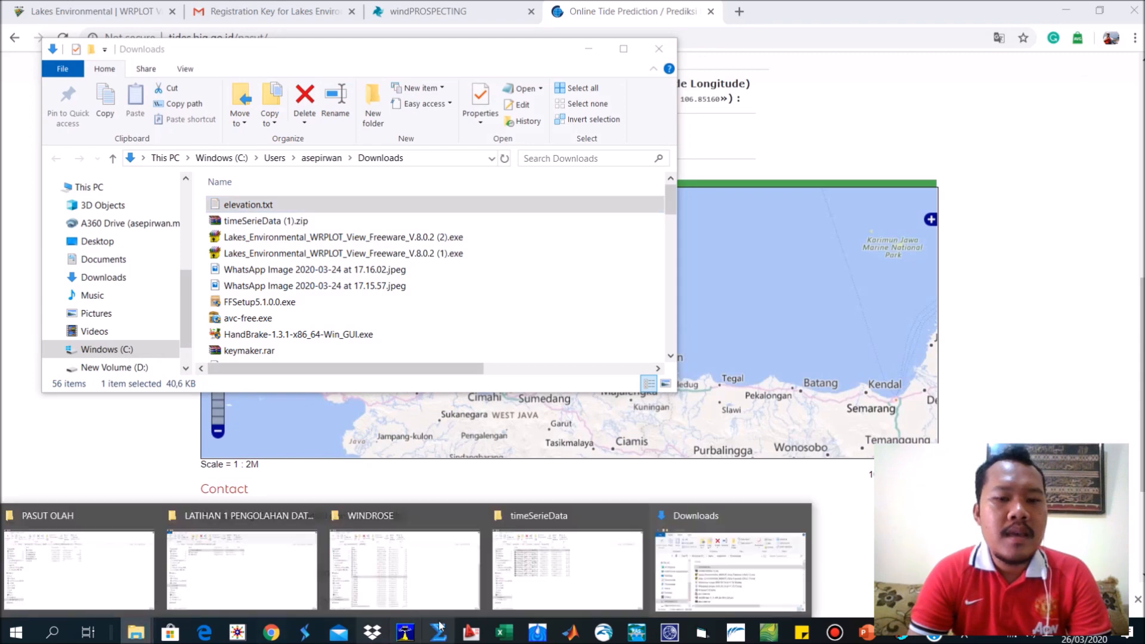
pyautogui.click(253, 543)
pyautogui.rightClick(245, 353)
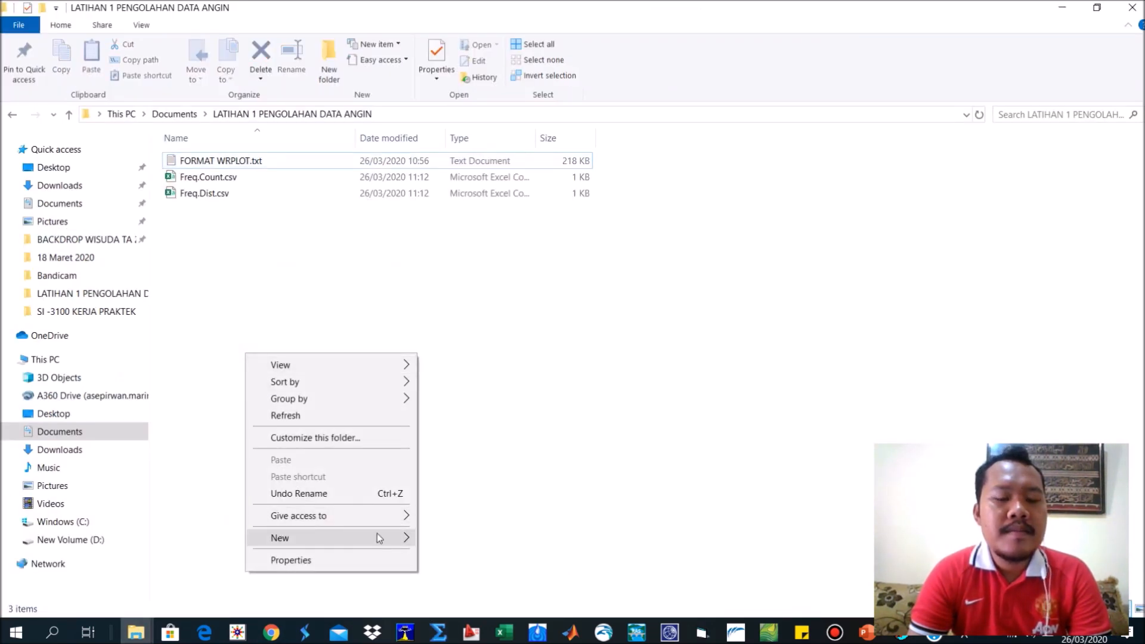
pyautogui.moveTo(396, 539)
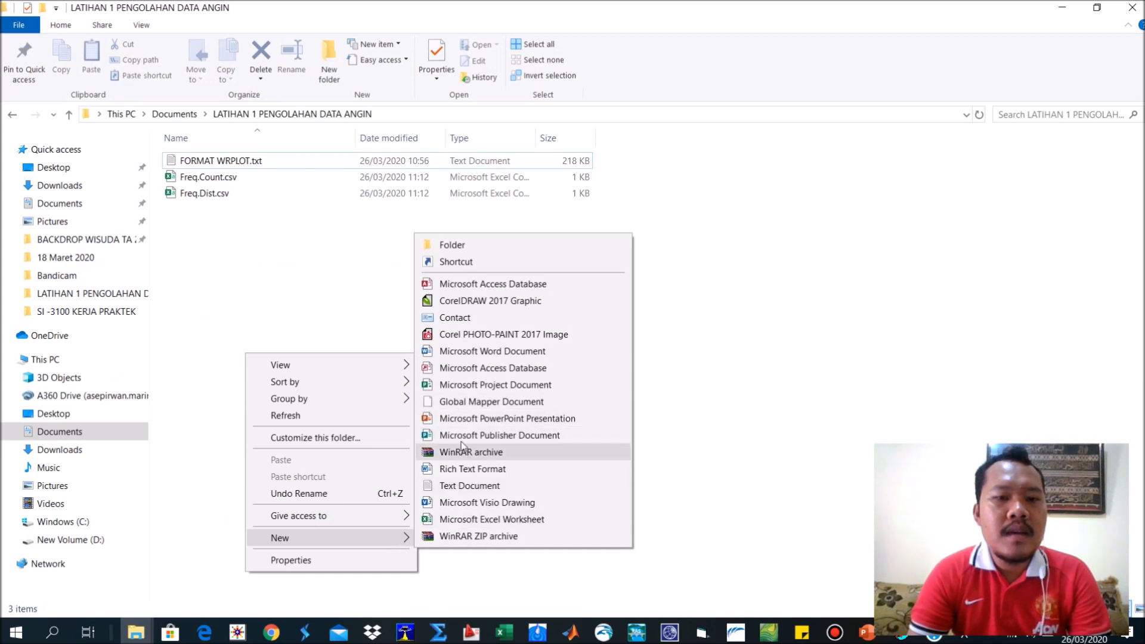
pyautogui.click(472, 519)
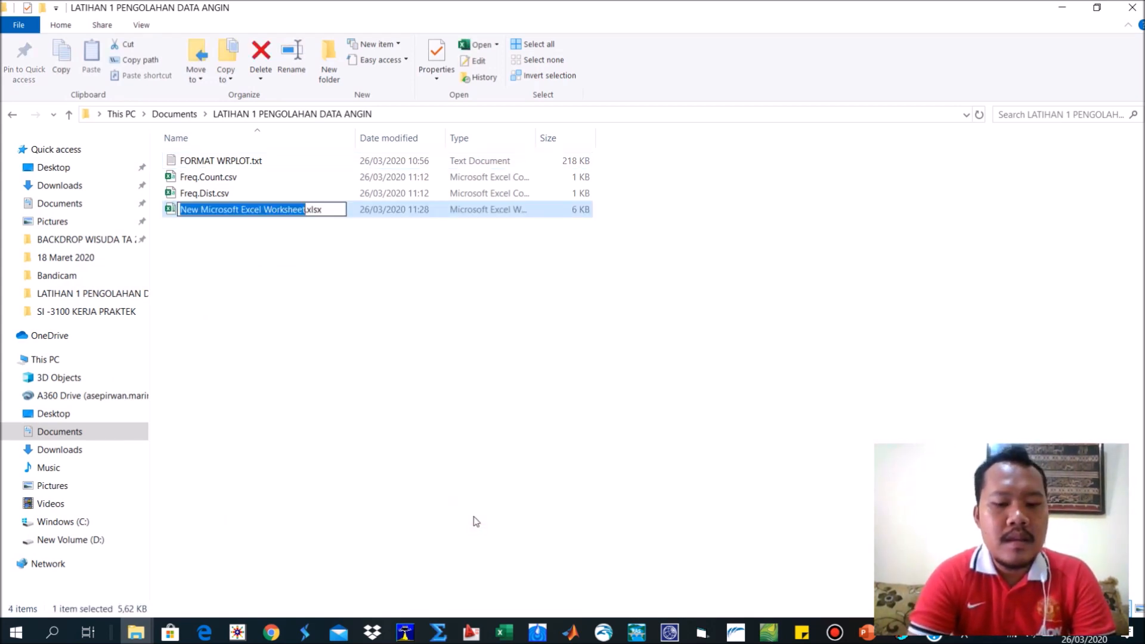
pyautogui.write('F')
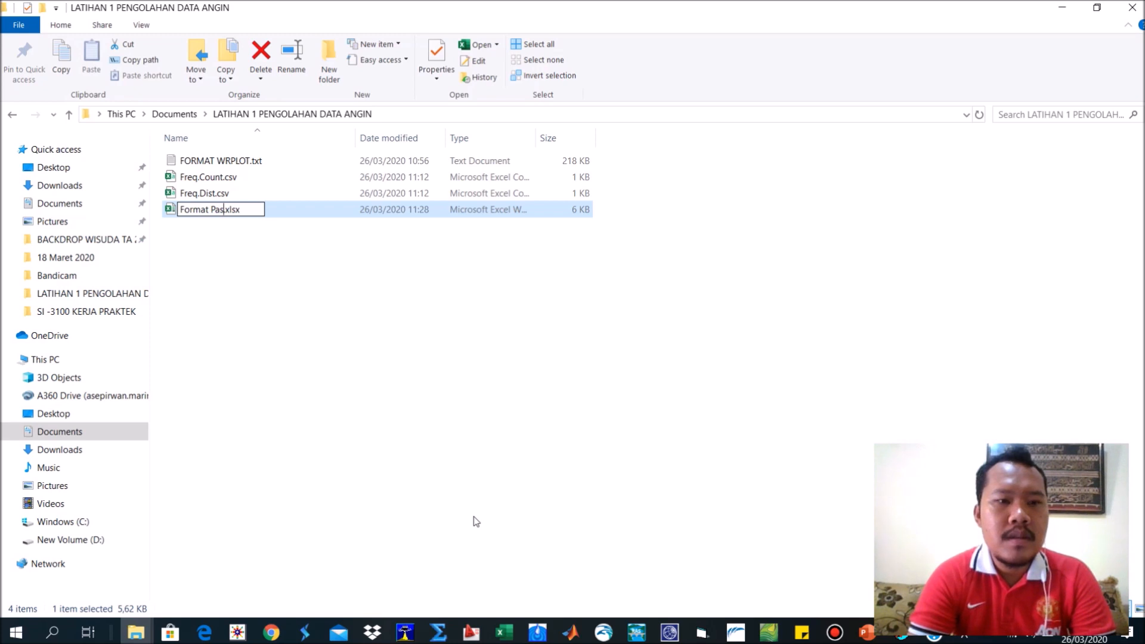
pyautogui.write('ormat Pasut')
pyautogui.press('Return')
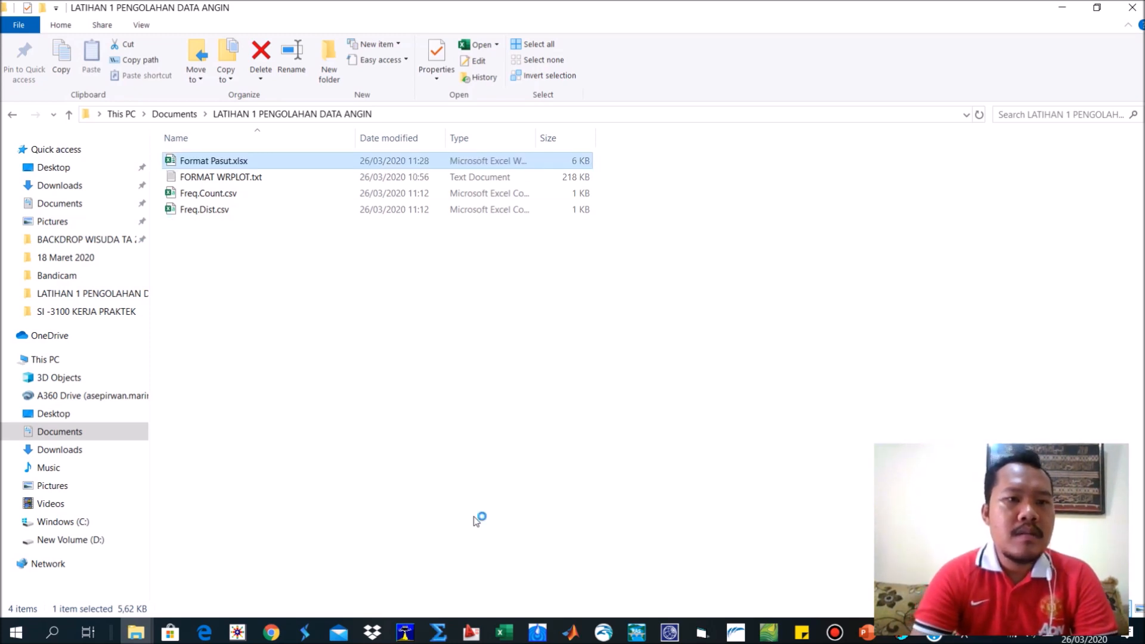
# Open Format Pasut.xlsx in Excel and paste the copied tide elevation data starting at cell A1.
pyautogui.hotkey('alt', 'Tab')
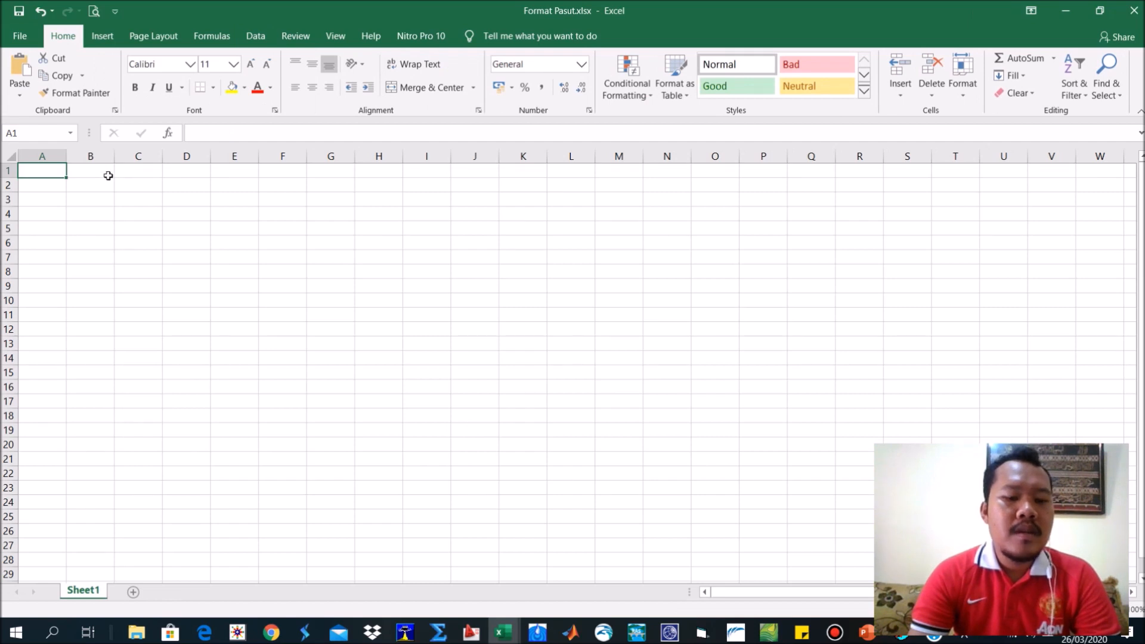
pyautogui.hotkey('ctrl', 'v')
pyautogui.click(85, 237)
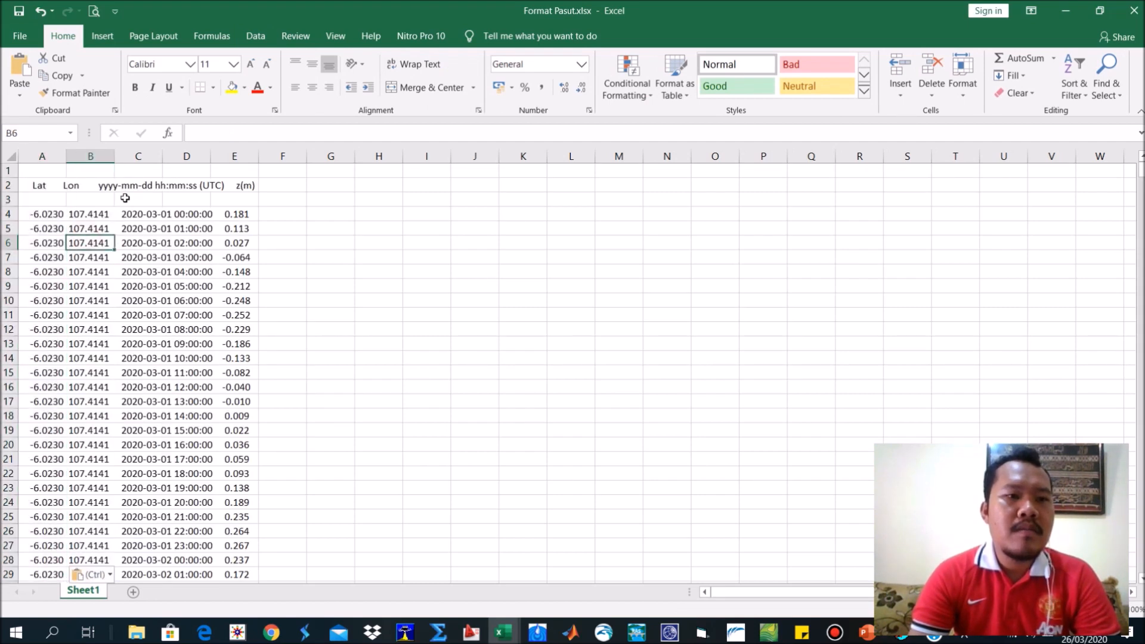
pyautogui.moveTo(123, 198); pyautogui.dragTo(189, 215)
pyautogui.click(235, 215)
pyautogui.click(244, 226)
pyautogui.click(98, 254)
pyautogui.click(54, 219)
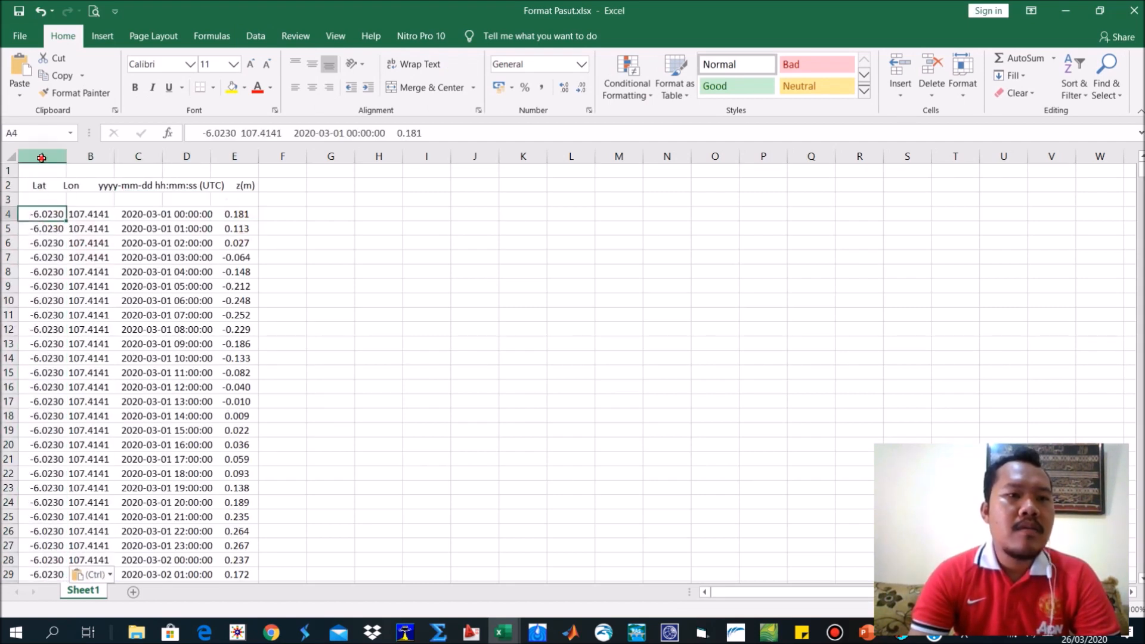
# Split column A into separate columns using the space delimiter and widen column D to fit the dates.
pyautogui.click(42, 156)
pyautogui.click(256, 36)
pyautogui.click(615, 81)
pyautogui.click(546, 303)
pyautogui.click(825, 512)
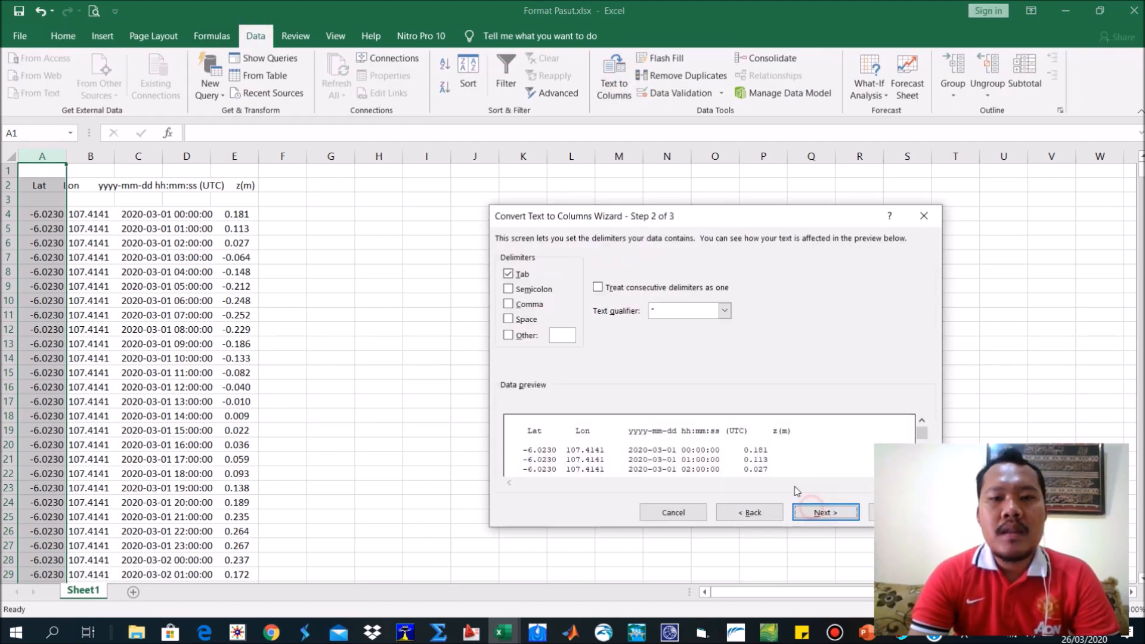
pyautogui.click(526, 320)
pyautogui.click(895, 513)
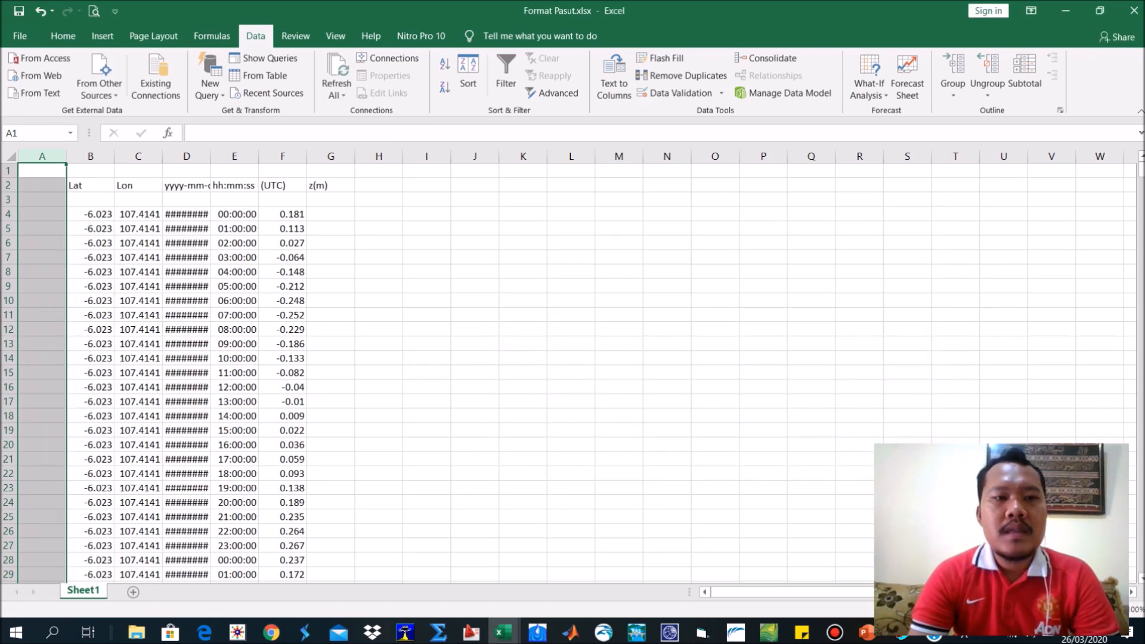
pyautogui.doubleClick(210, 156)
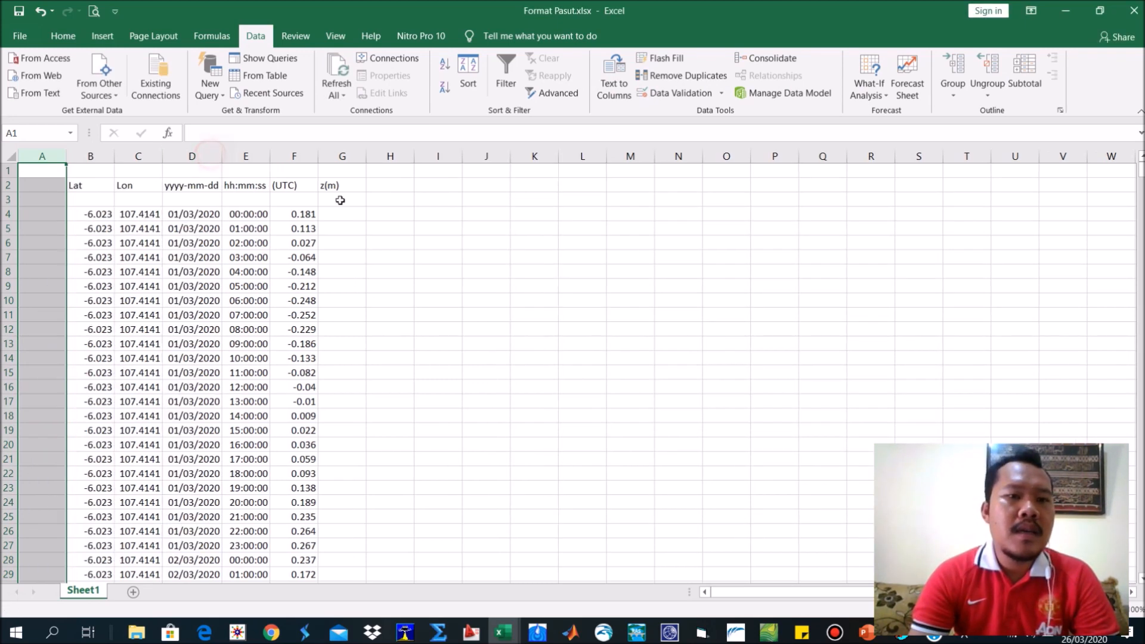
# Insert a scatter chart with smooth lines from the elevation values F4:F746 and move it up beside the data.
pyautogui.click(295, 214)
pyautogui.hotkey('ctrl', 'shift', 'Down')
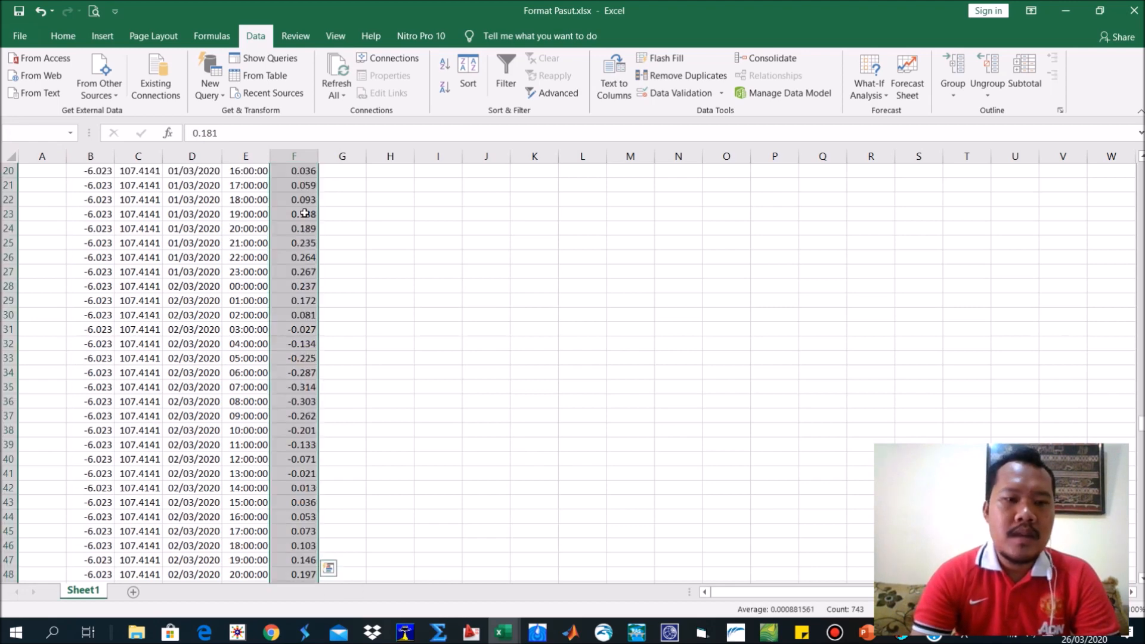
pyautogui.moveTo(1142, 564); pyautogui.dragTo(1108, 156)
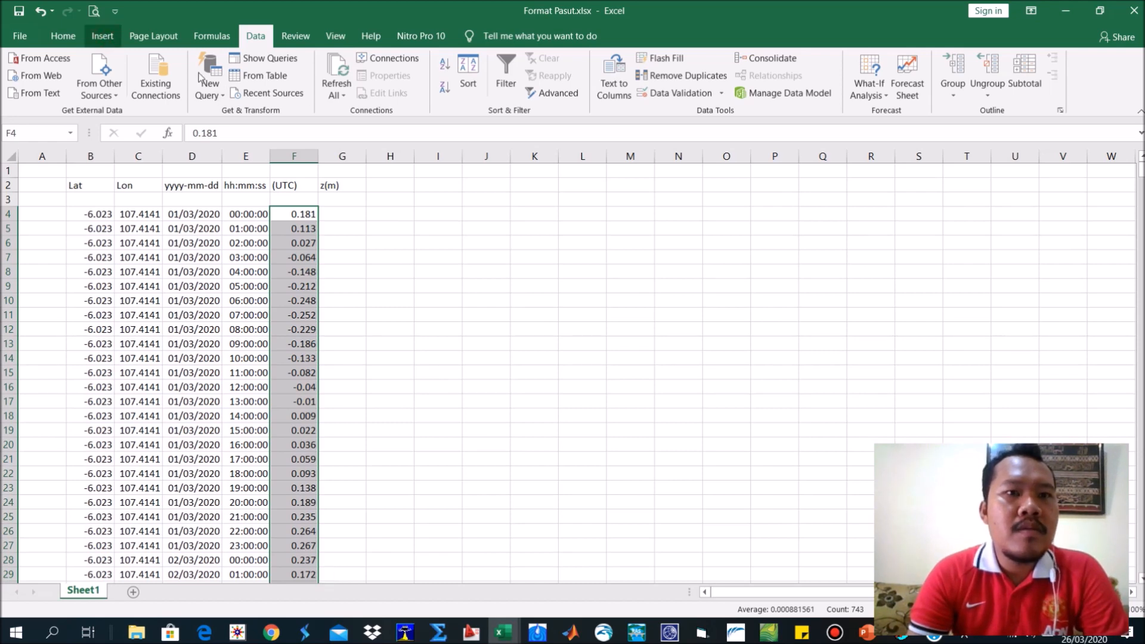
pyautogui.click(102, 36)
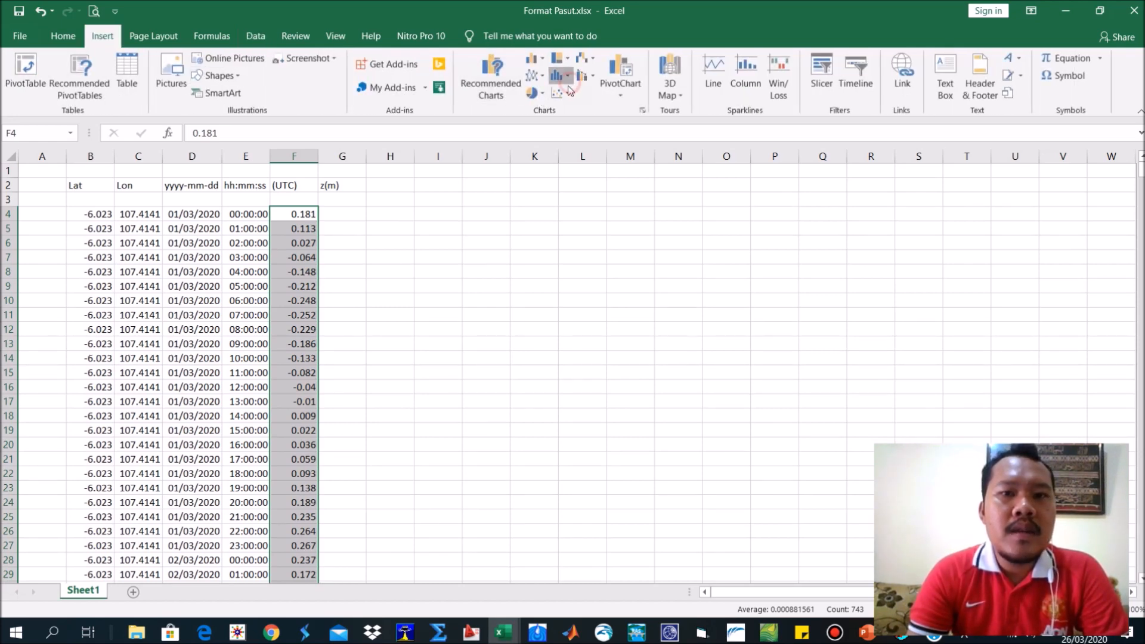
pyautogui.click(567, 81)
pyautogui.click(561, 93)
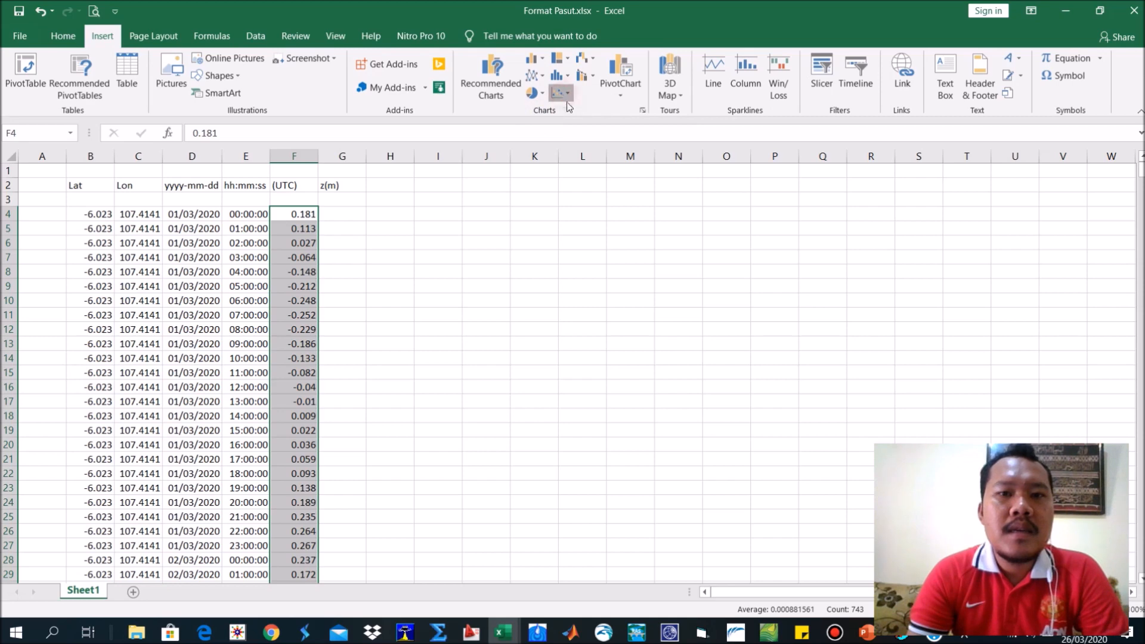
pyautogui.click(561, 93)
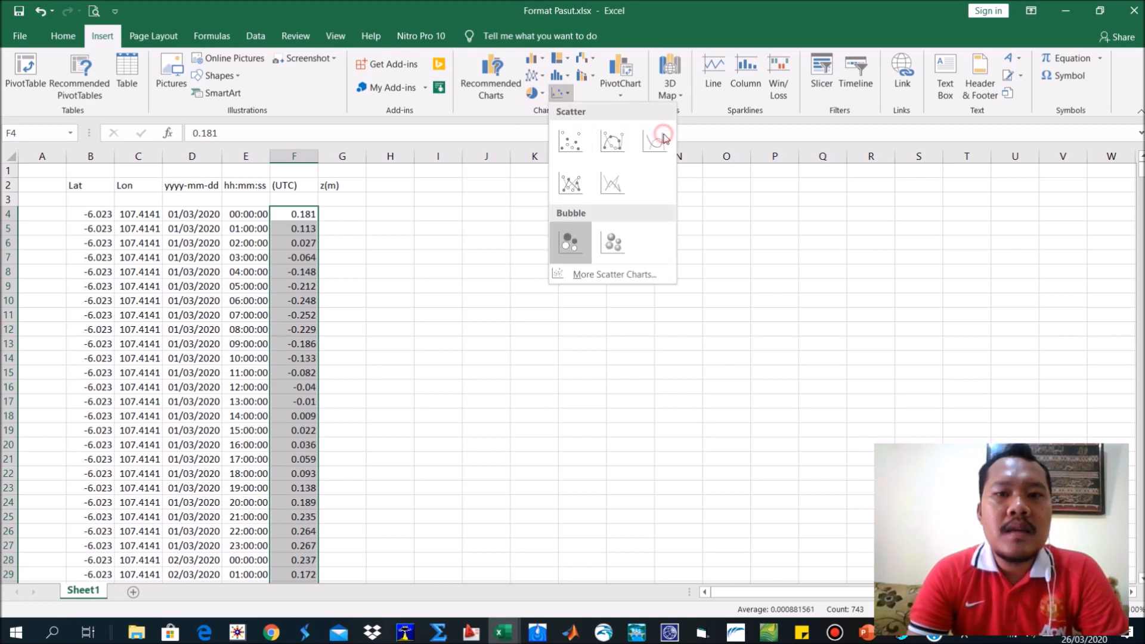
pyautogui.click(665, 138)
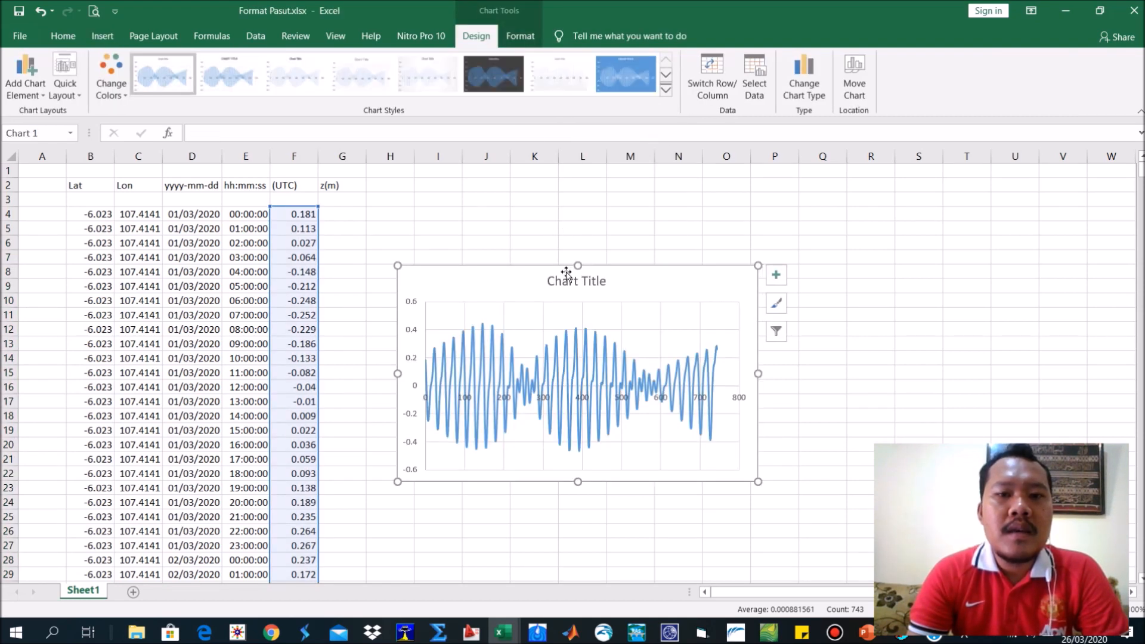
pyautogui.moveTo(552, 275); pyautogui.dragTo(552, 192)
# Change the chart title to "Pasang Surut Pantai Karawang".
pyautogui.click(559, 200)
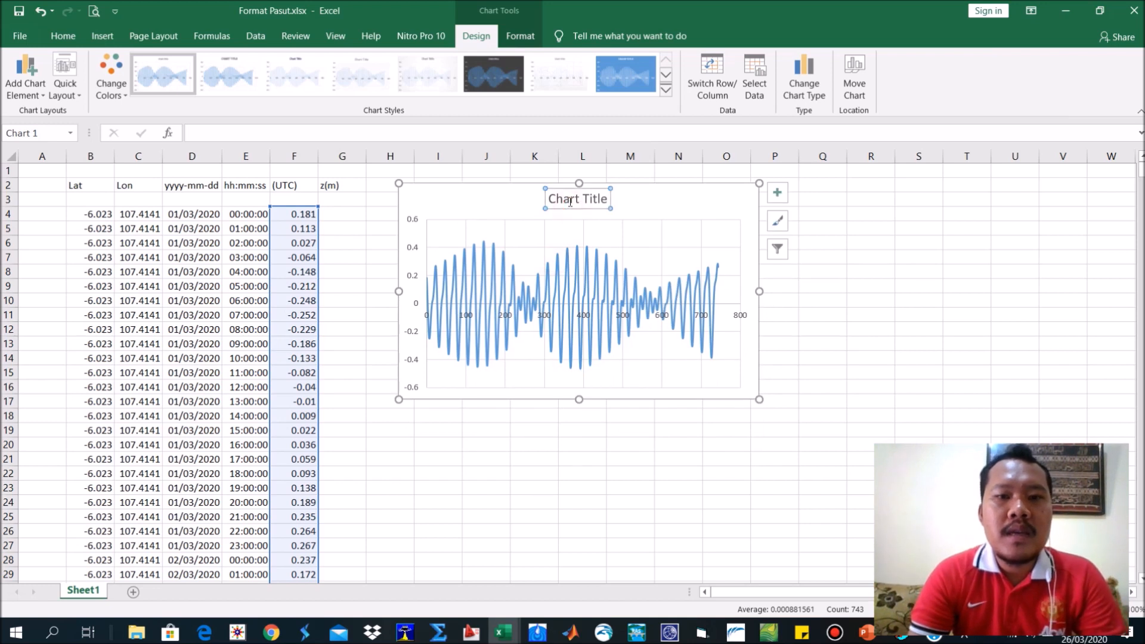
pyautogui.click(570, 201)
pyautogui.write('Pa')
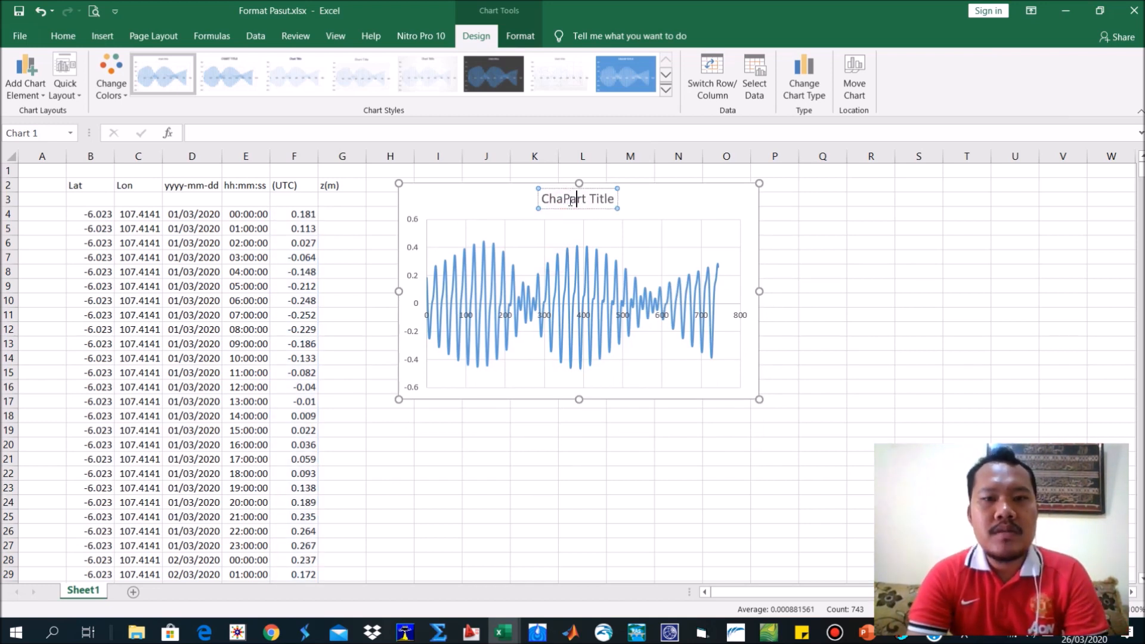
pyautogui.write('Pasa')
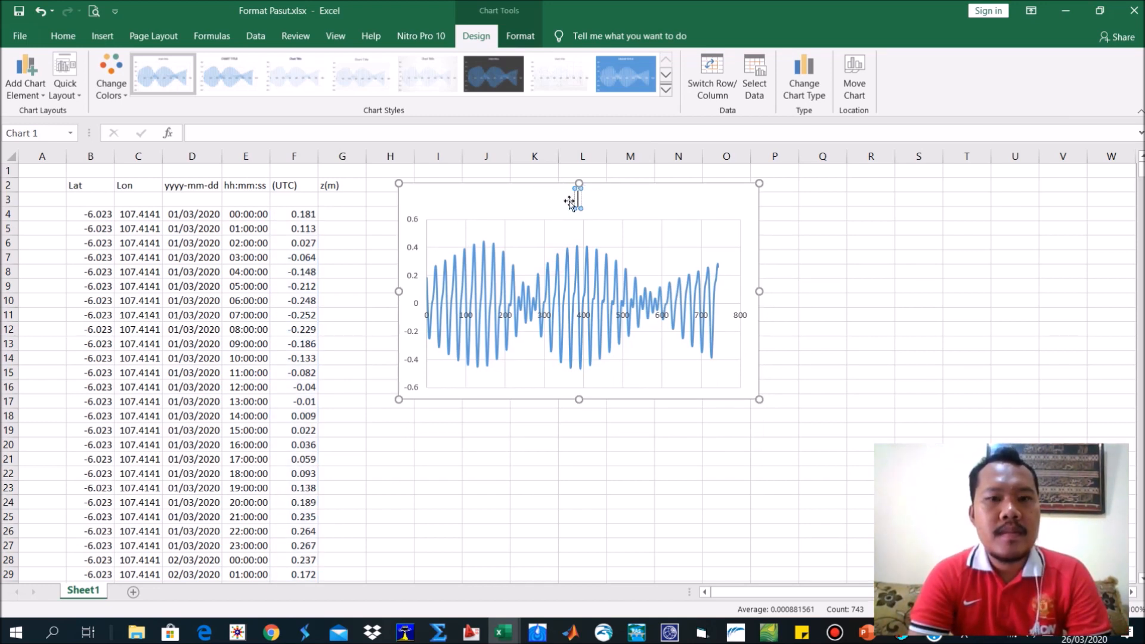
pyautogui.write('ng Surut')
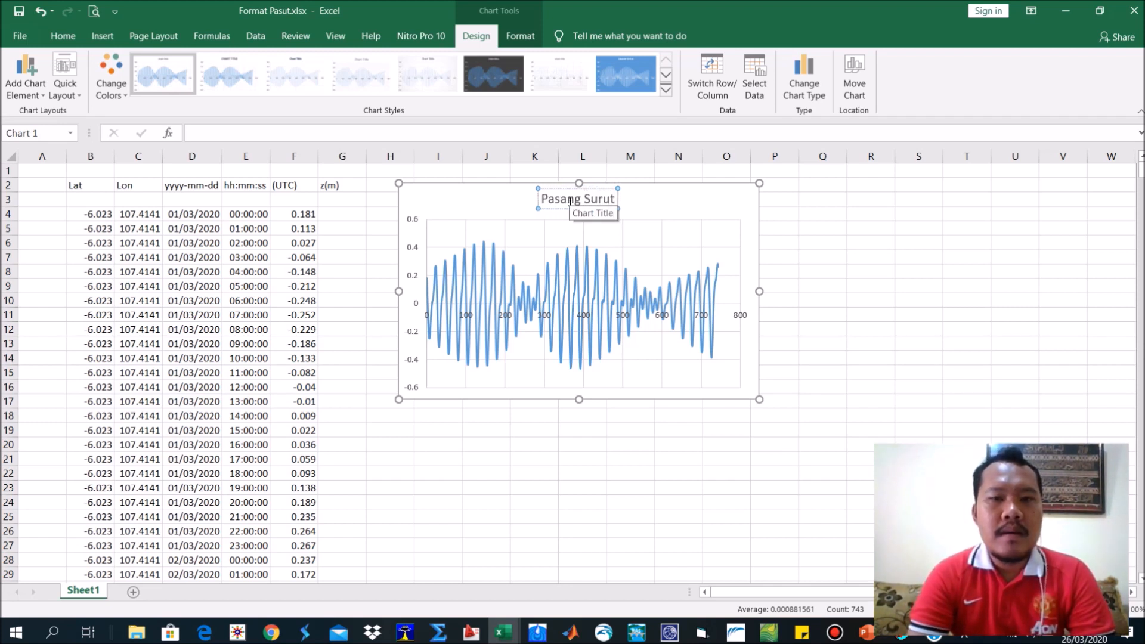
pyautogui.write(' pANTA')
pyautogui.press('BackSpace')
pyautogui.press('BackSpace')
pyautogui.press('BackSpace')
pyautogui.press('BackSpace')
pyautogui.press('BackSpace')
pyautogui.write('Pantai Karaa')
pyautogui.press('BackSpace')
pyautogui.write('wang')
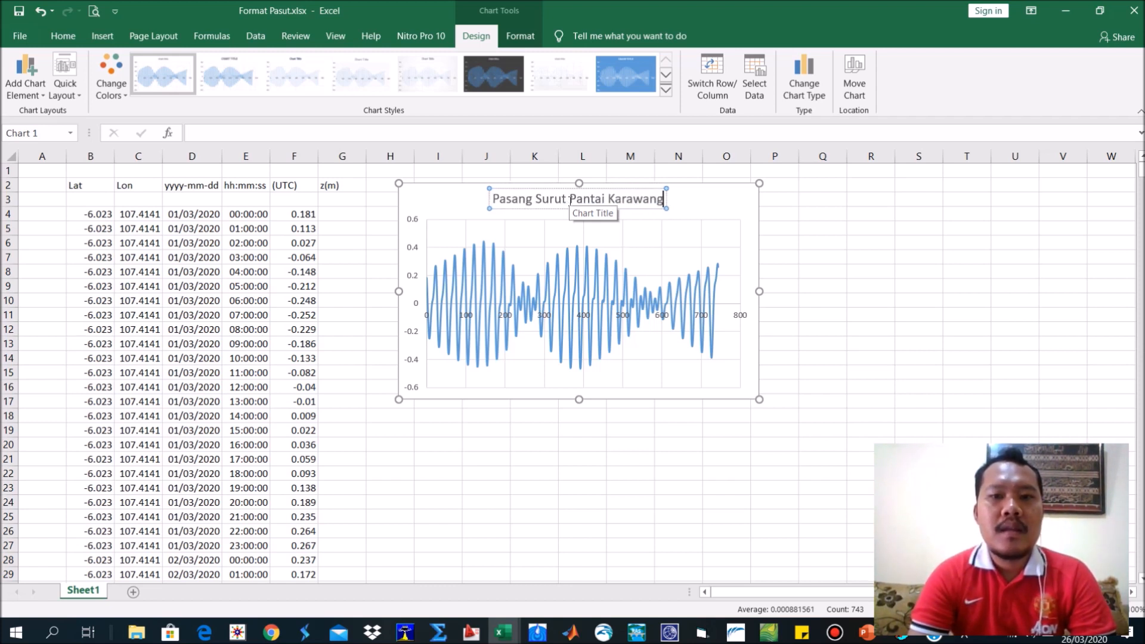
# Widen the tide chart and reposition it to span about columns K to S, leaving space beside the data.
pyautogui.click(747, 244)
pyautogui.moveTo(759, 290); pyautogui.dragTo(859, 292)
pyautogui.click(907, 277)
pyautogui.click(814, 212)
pyautogui.moveTo(813, 211); pyautogui.dragTo(787, 238)
pyautogui.click(882, 343)
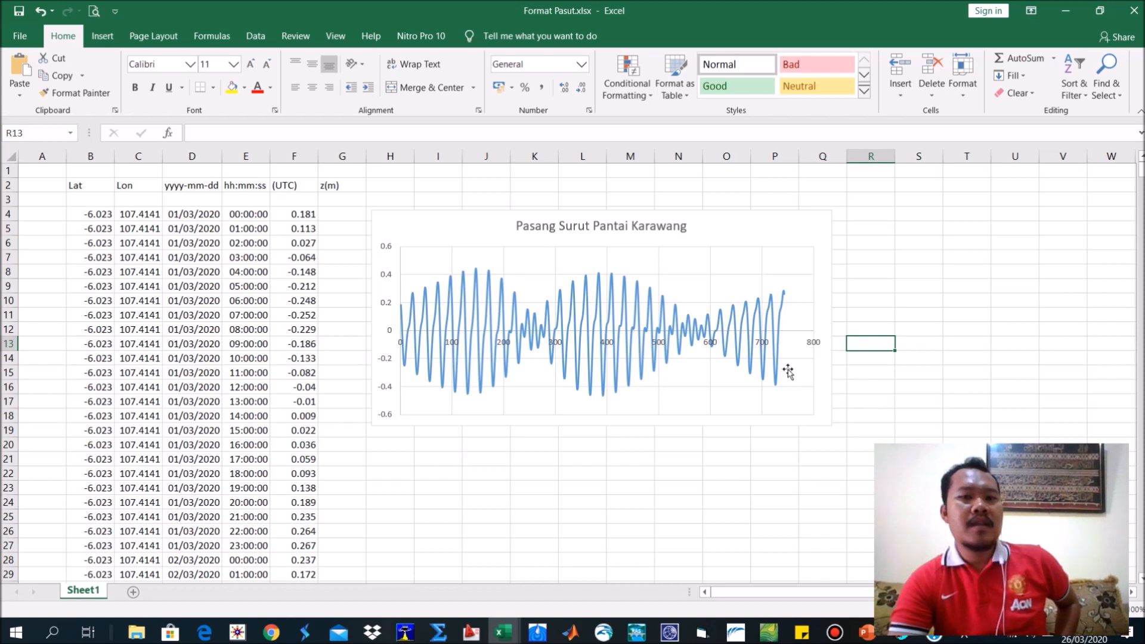
pyautogui.click(502, 345)
pyautogui.moveTo(453, 222); pyautogui.dragTo(589, 212)
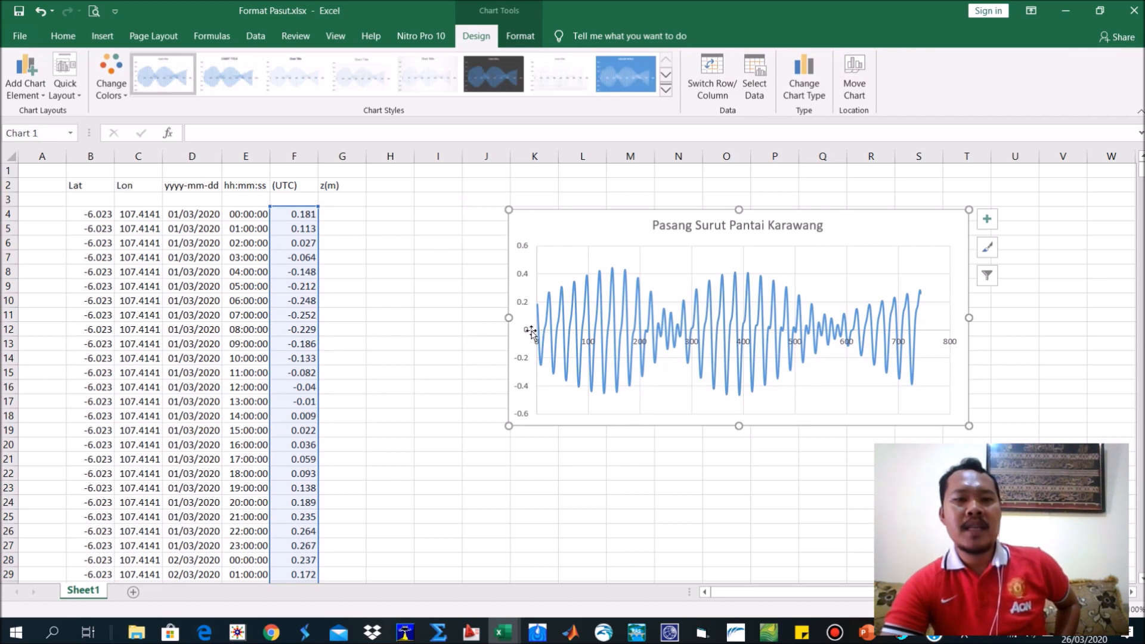
# Calculate the maximum tide elevation in cell H4 with the MAX function over F4:F746.
pyautogui.click(418, 258)
pyautogui.click(393, 216)
pyautogui.click(395, 197)
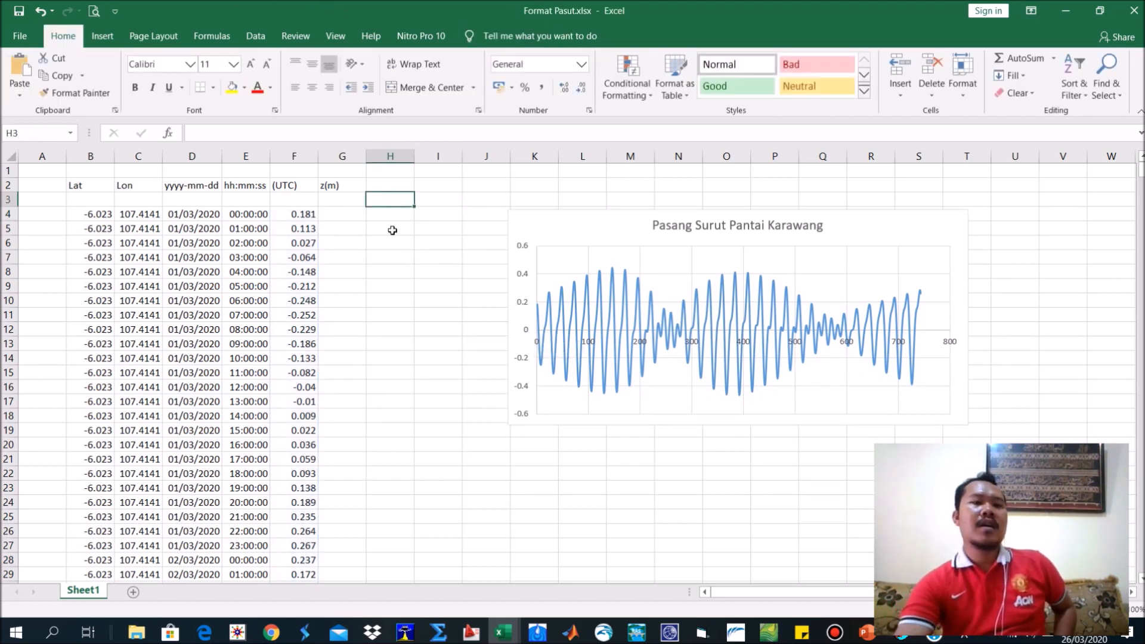
pyautogui.click(392, 212)
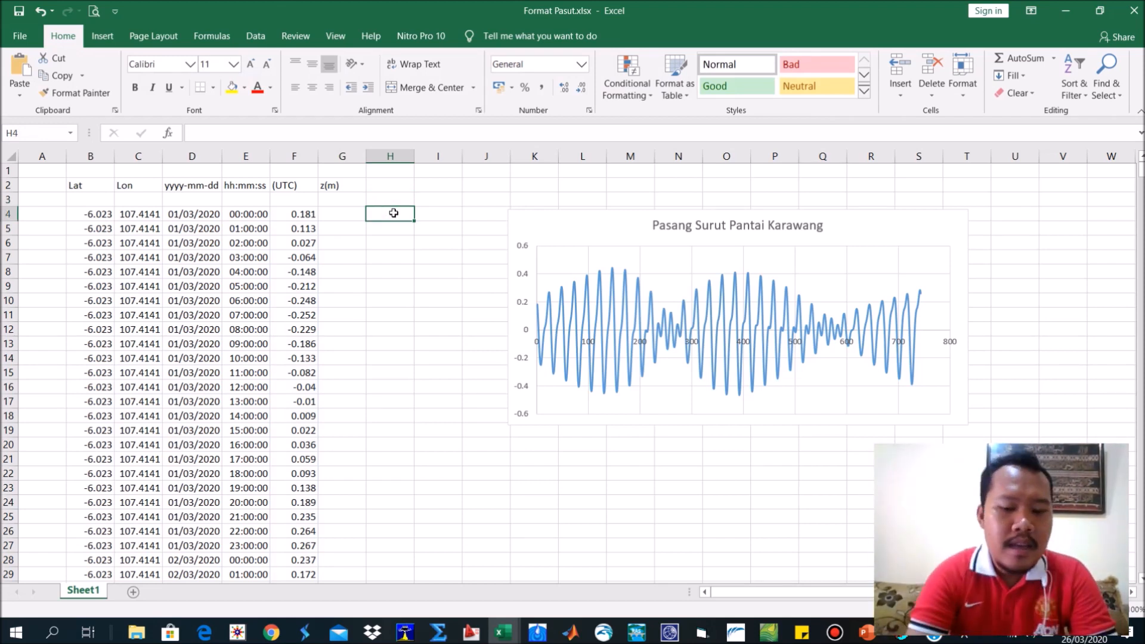
pyautogui.write('=ma')
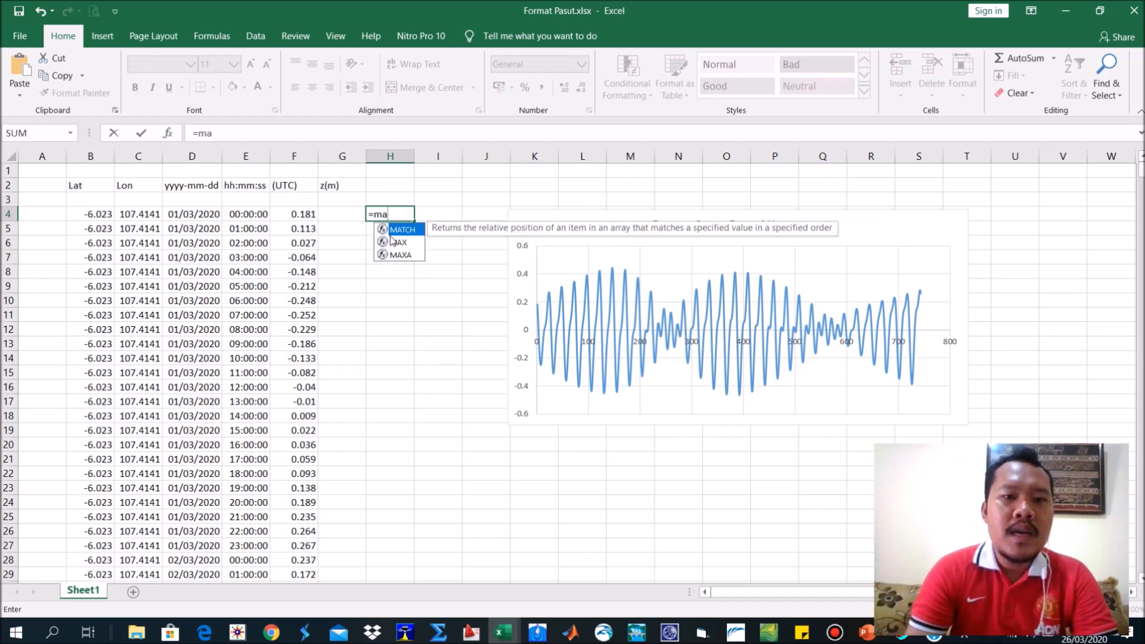
pyautogui.doubleClick(392, 242)
pyautogui.click(300, 215)
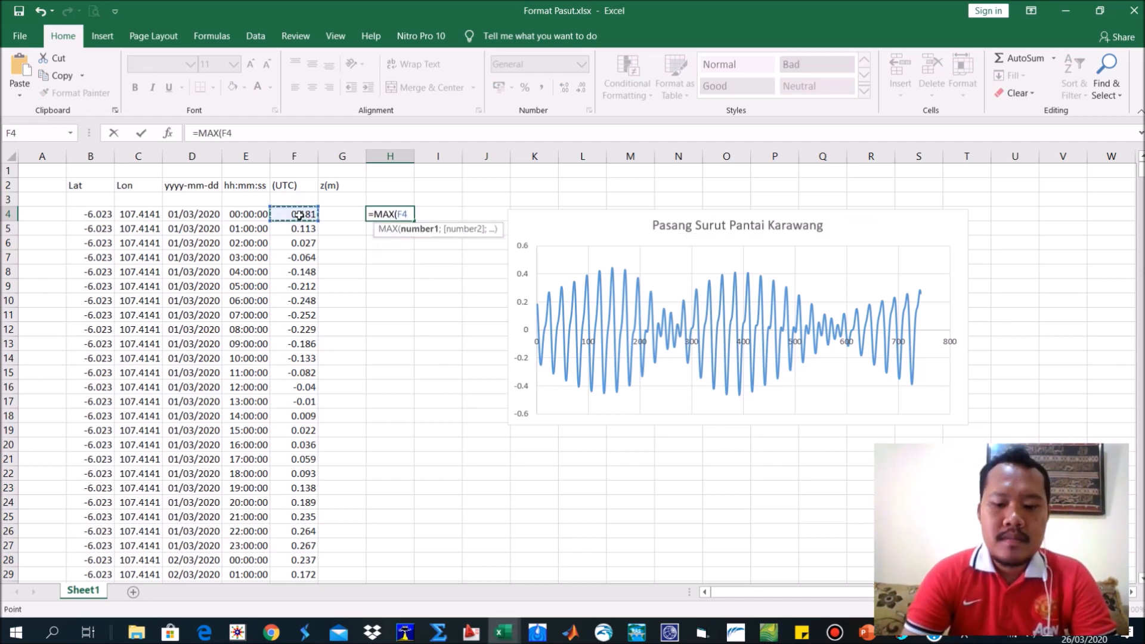
pyautogui.hotkey('ctrl', 'shift', 'Down')
pyautogui.press('Return')
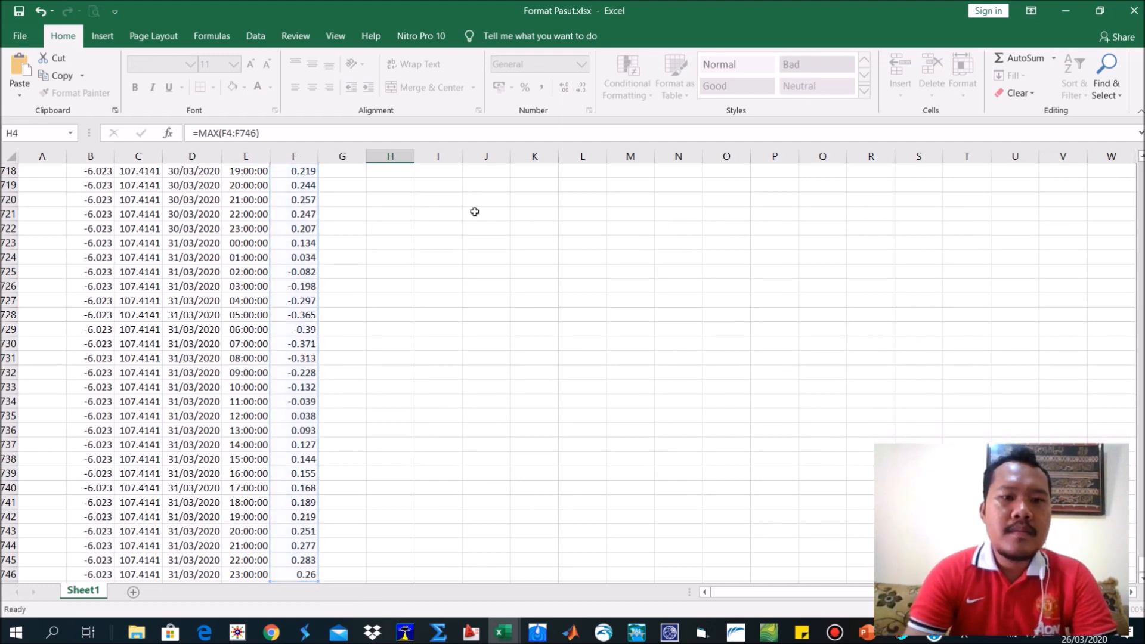
# Enter the label "max" in cell G4 and "min" in cell G5.
pyautogui.click(357, 216)
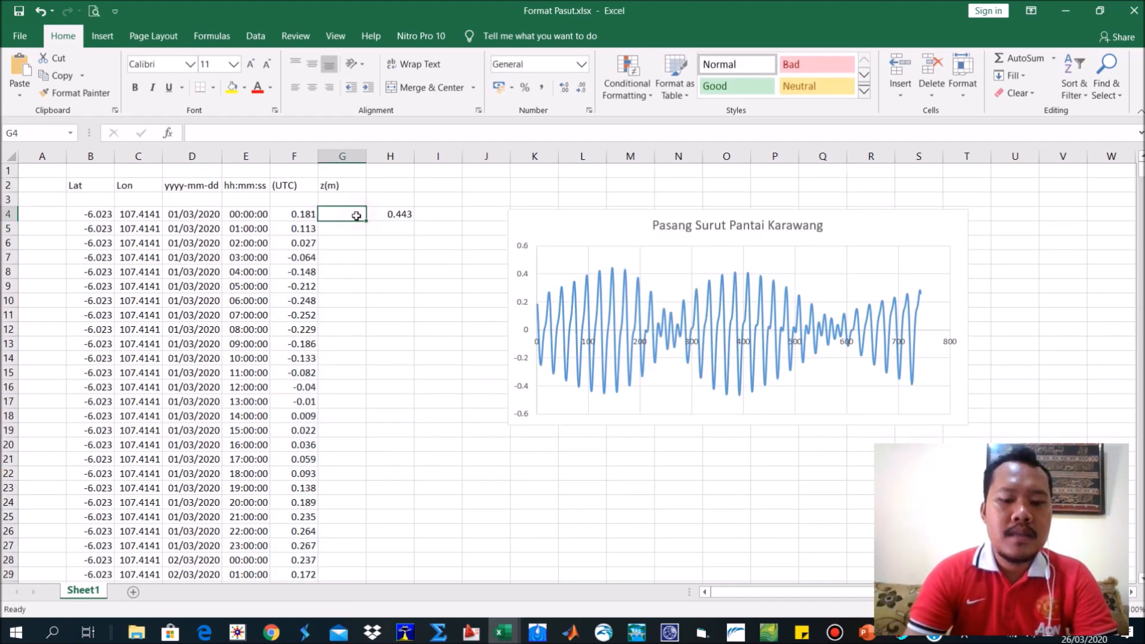
pyautogui.write('max')
pyautogui.click(355, 231)
pyautogui.write('min')
# Calculate the minimum tide elevation in cell H5 with the MIN function over the column F values from F4 down.
pyautogui.click(385, 226)
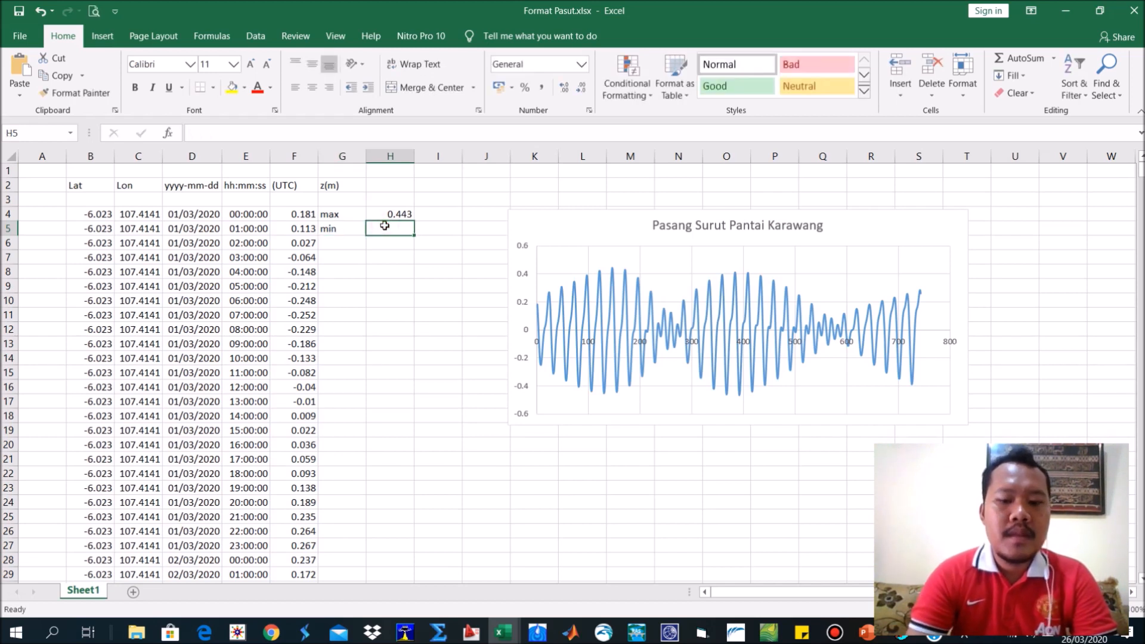
pyautogui.write('=min')
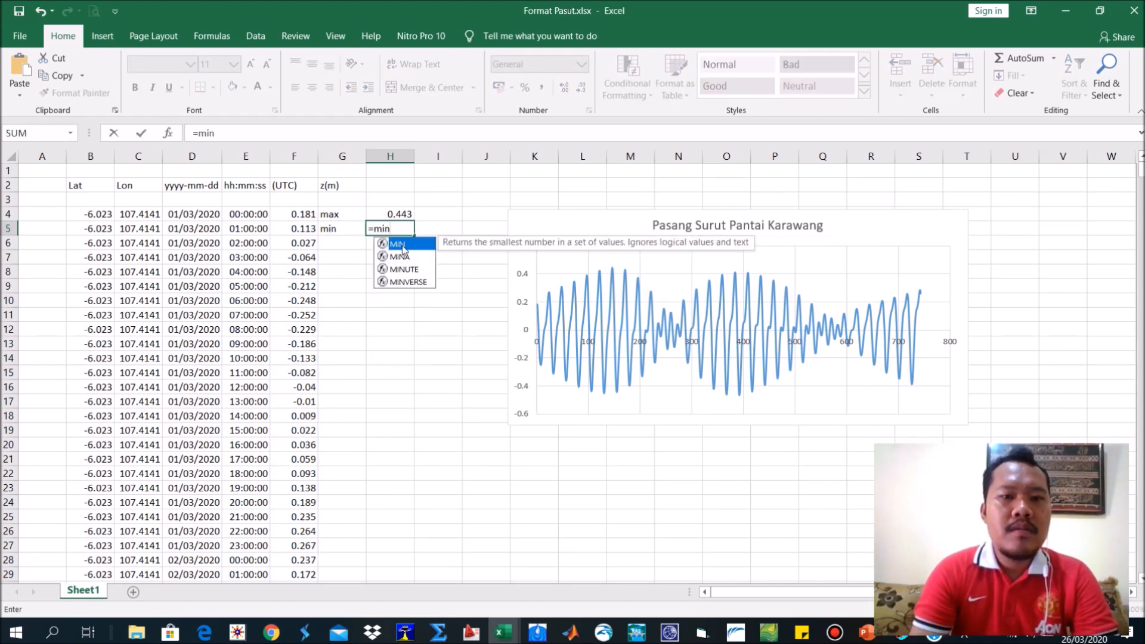
pyautogui.doubleClick(399, 245)
pyautogui.click(295, 216)
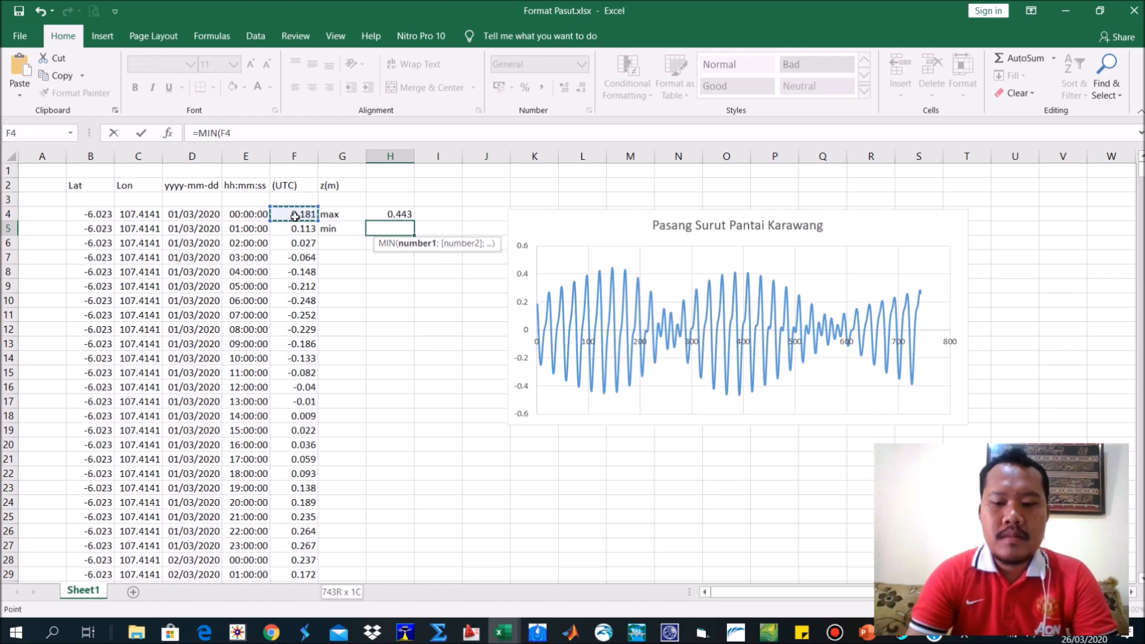
pyautogui.hotkey('ctrl', 'shift', 'Down')
pyautogui.press('Return')
pyautogui.scroll(1, 366, 253)
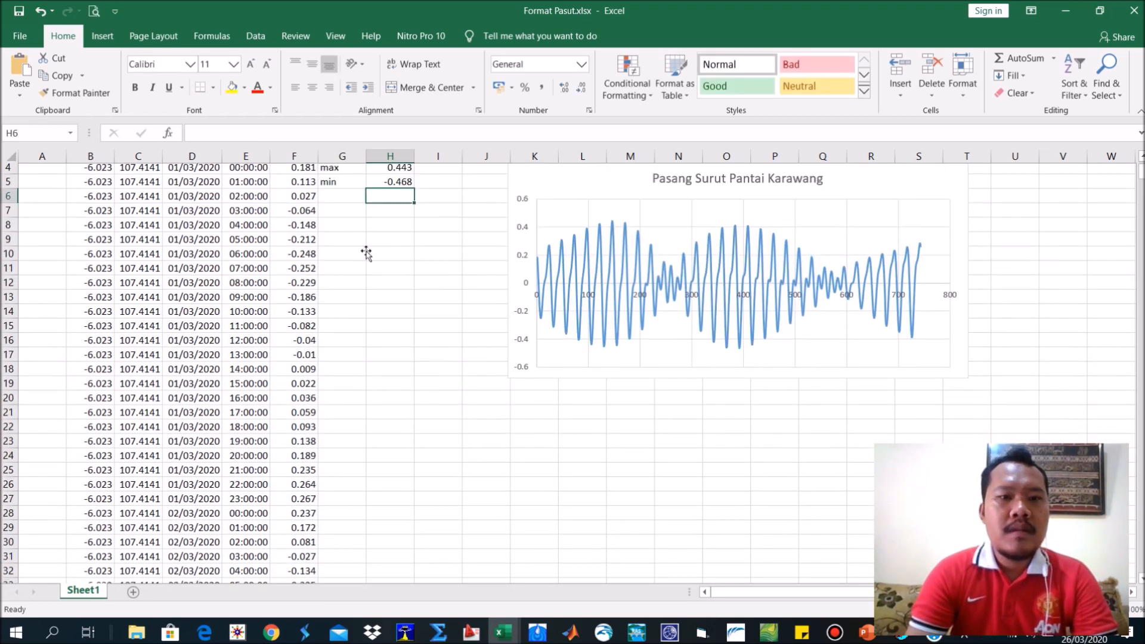
# Calculate the tidal range in cell H6 as H4 minus H5 and make the result bold.
pyautogui.scroll(1, 367, 253)
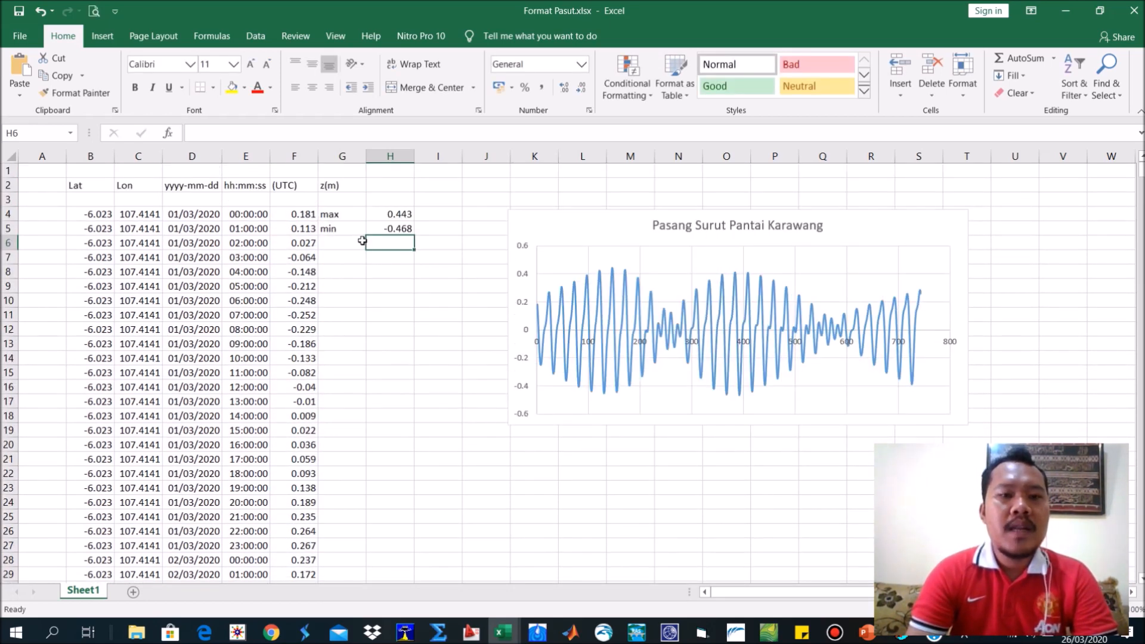
pyautogui.click(358, 240)
pyautogui.click(392, 246)
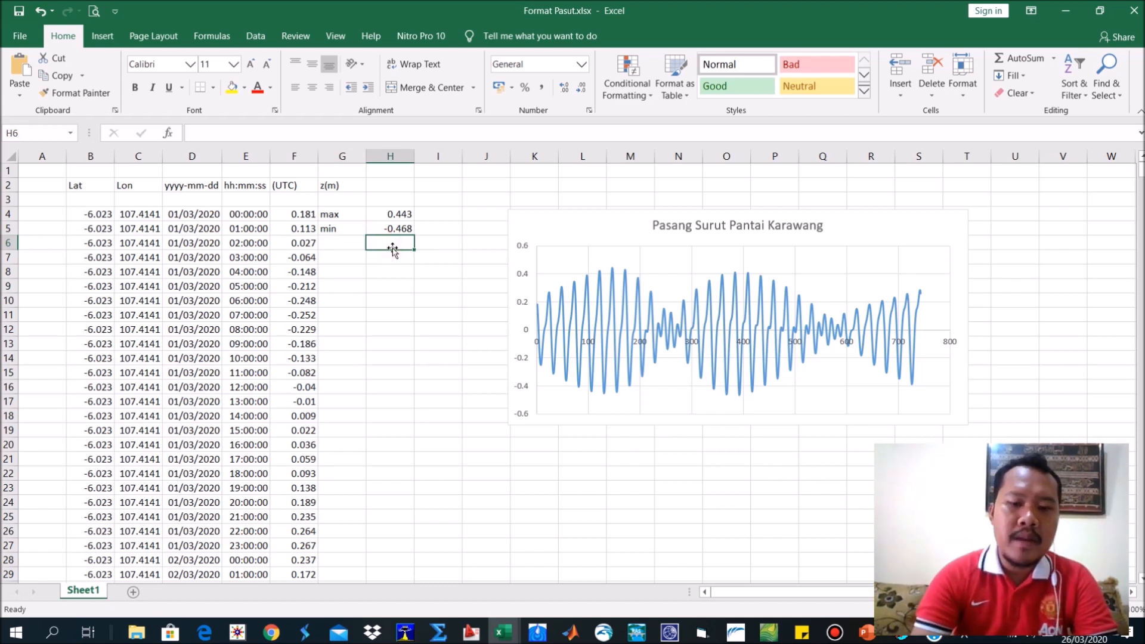
pyautogui.write('=')
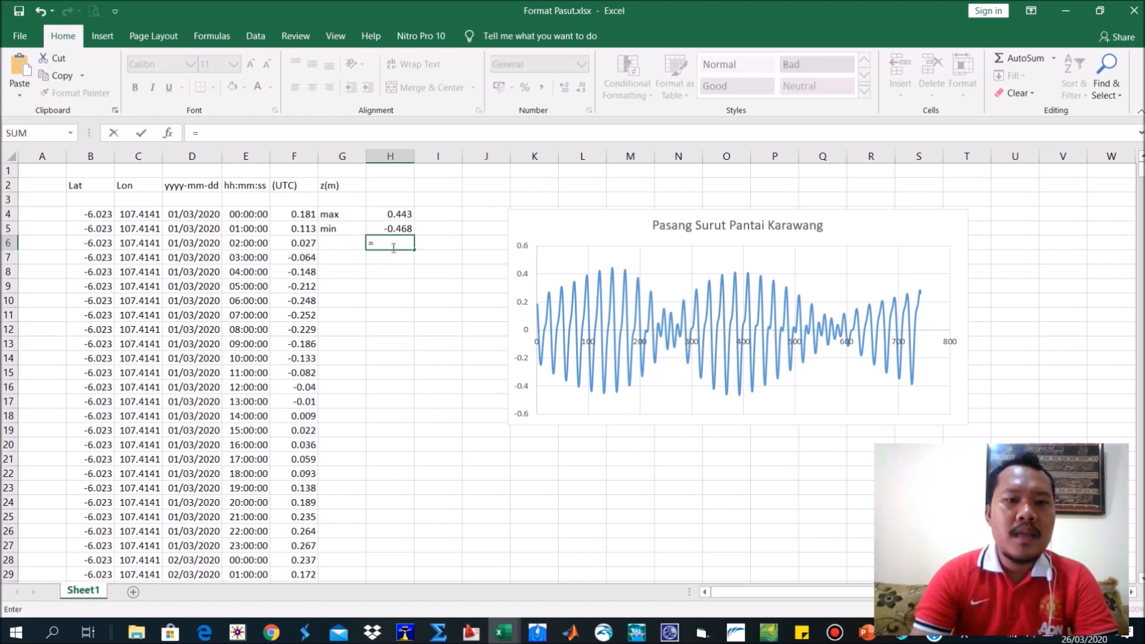
pyautogui.click(407, 212)
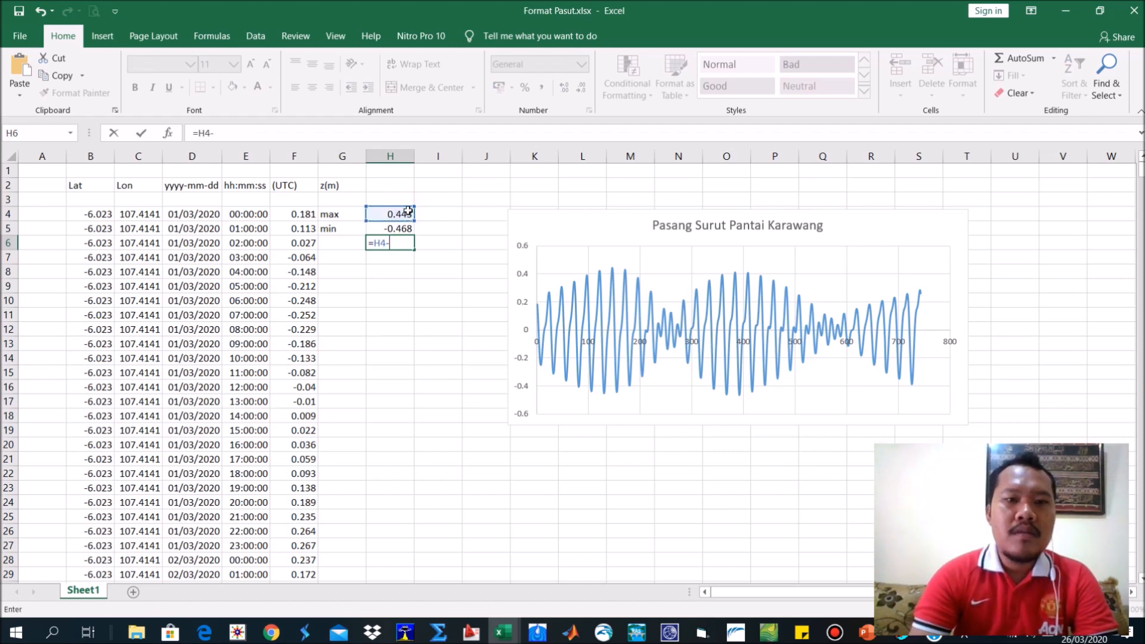
pyautogui.write('-')
pyautogui.click(405, 225)
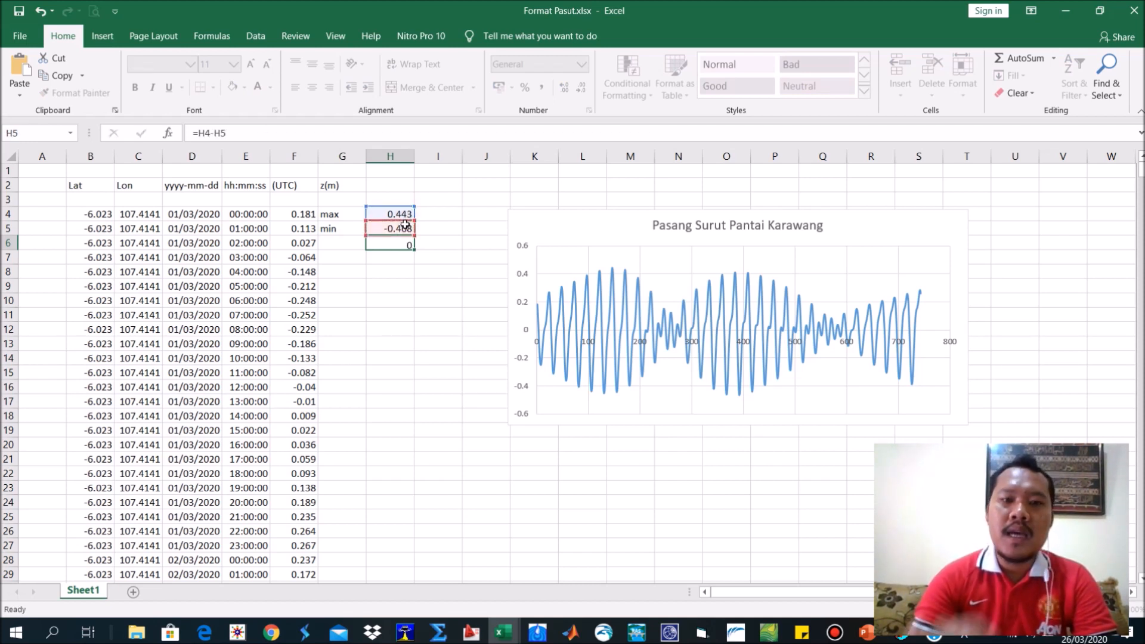
pyautogui.press('Return')
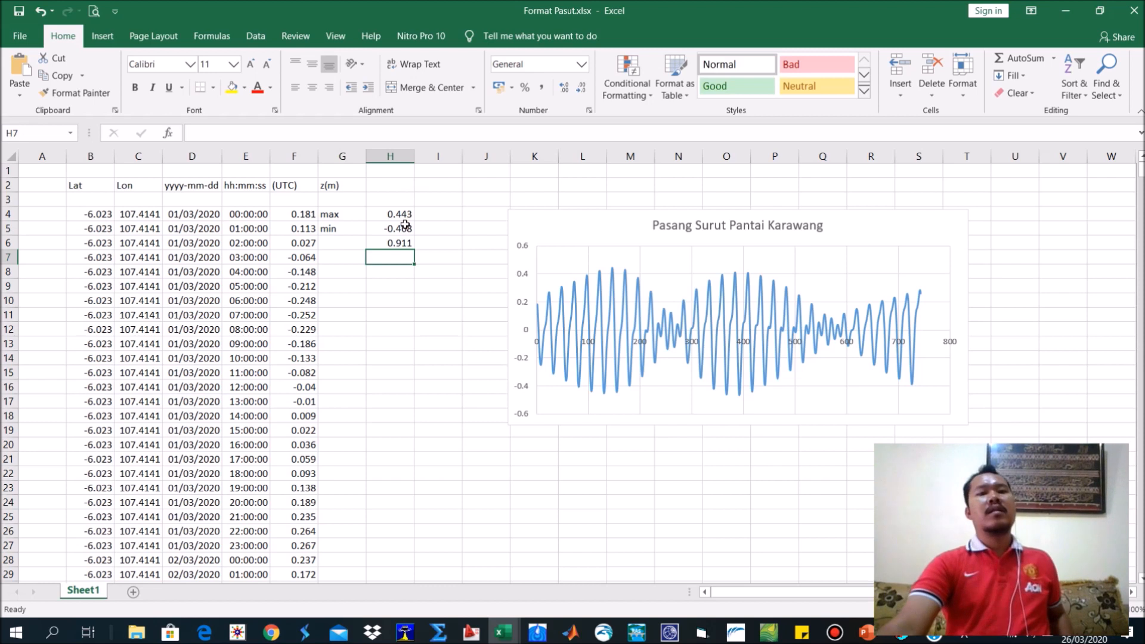
pyautogui.click(395, 243)
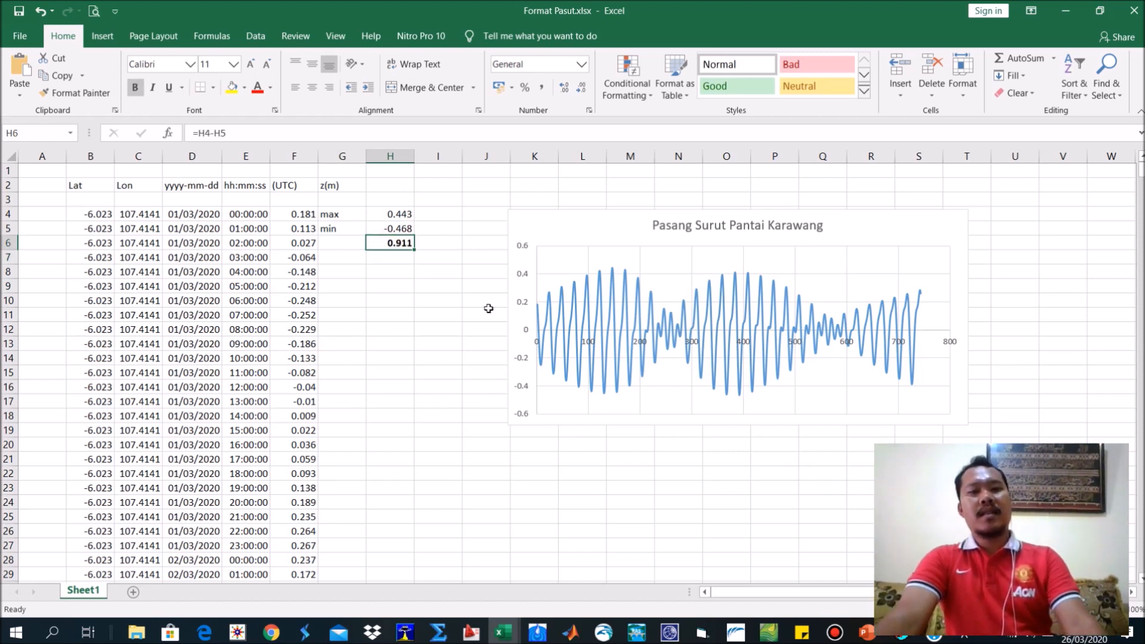
pyautogui.click(447, 285)
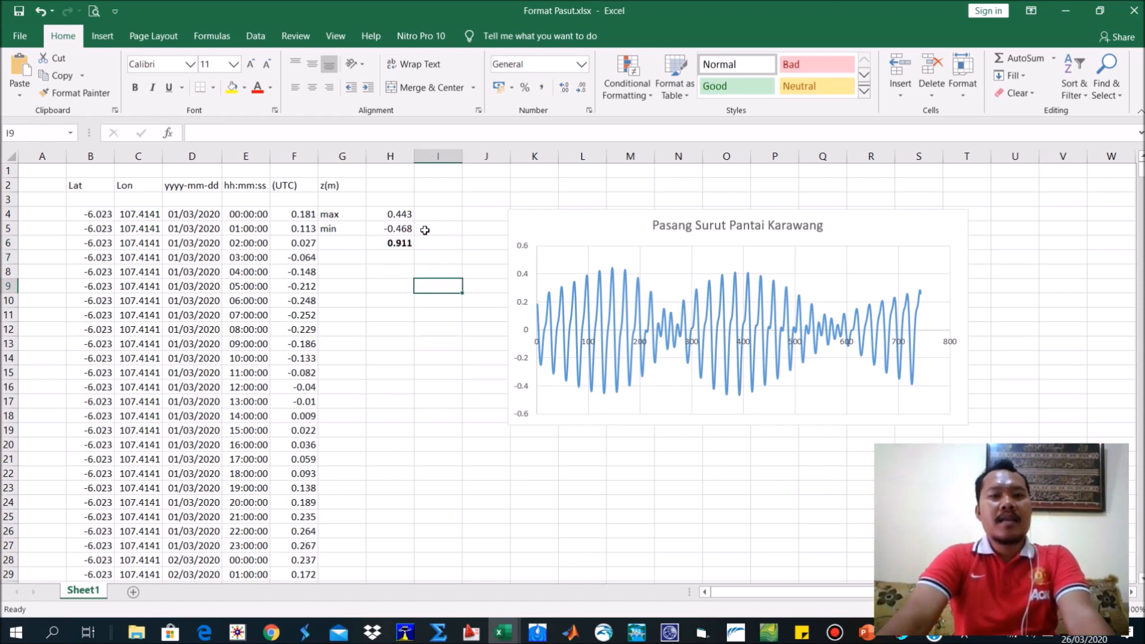
# Enter the formula =F4+$H$6 in cell I4 and fill it down column I for all data rows.
pyautogui.click(439, 209)
pyautogui.write('=')
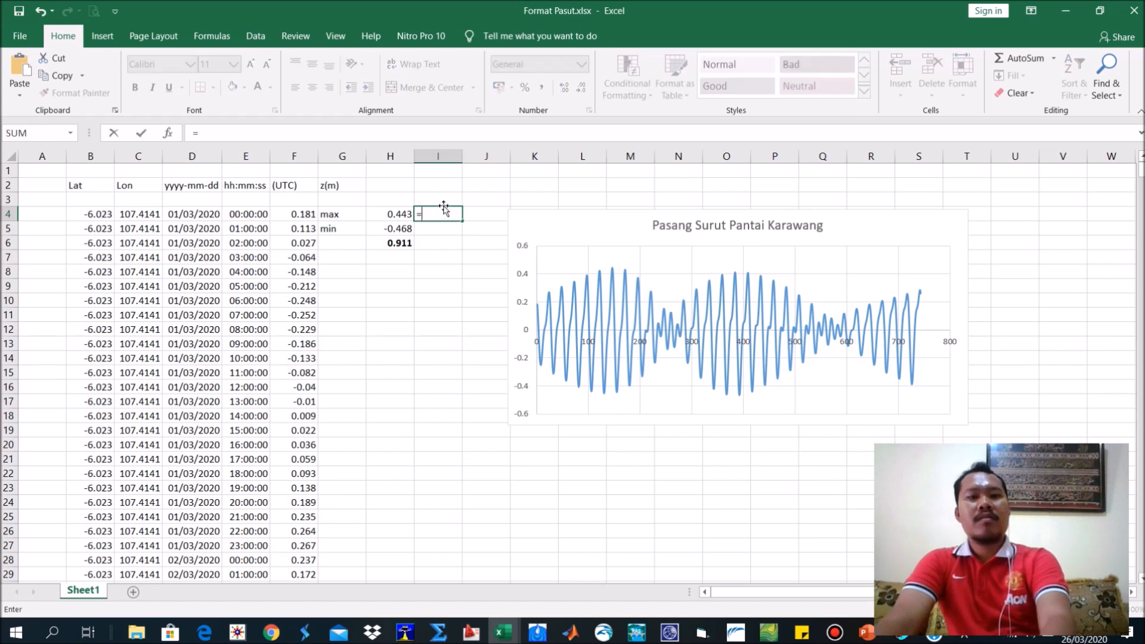
pyautogui.click(300, 215)
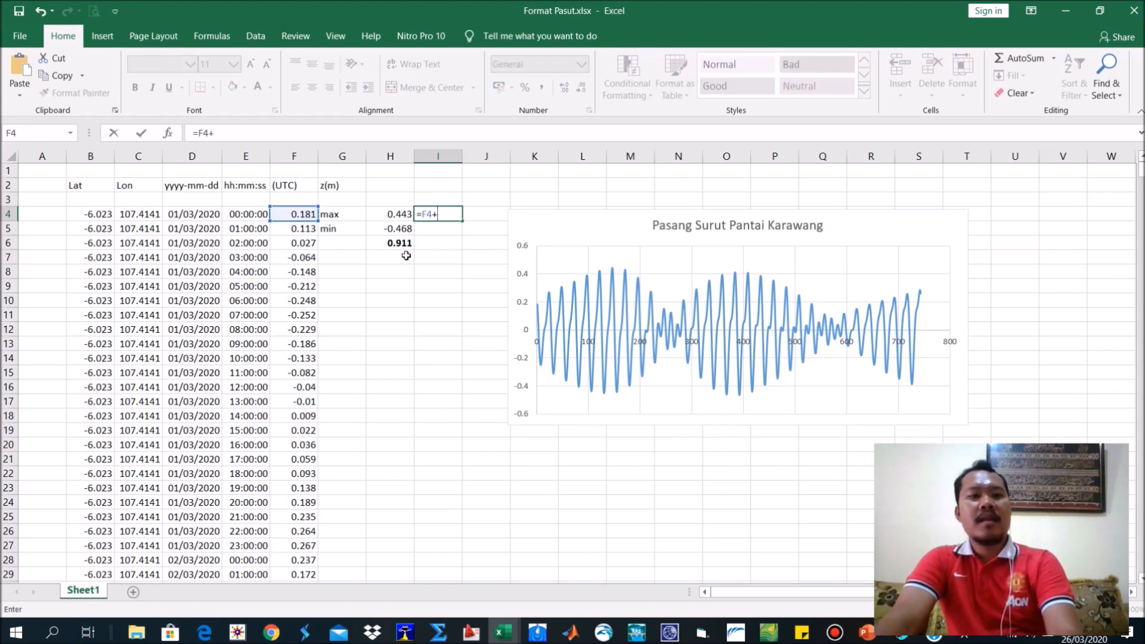
pyautogui.click(395, 240)
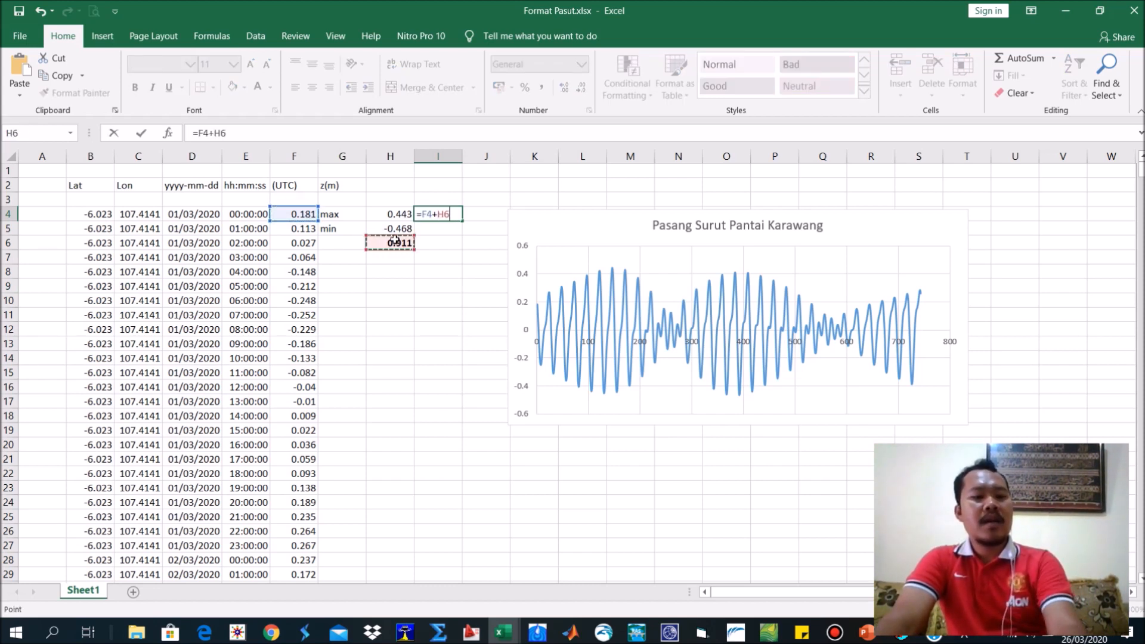
pyautogui.press('Return')
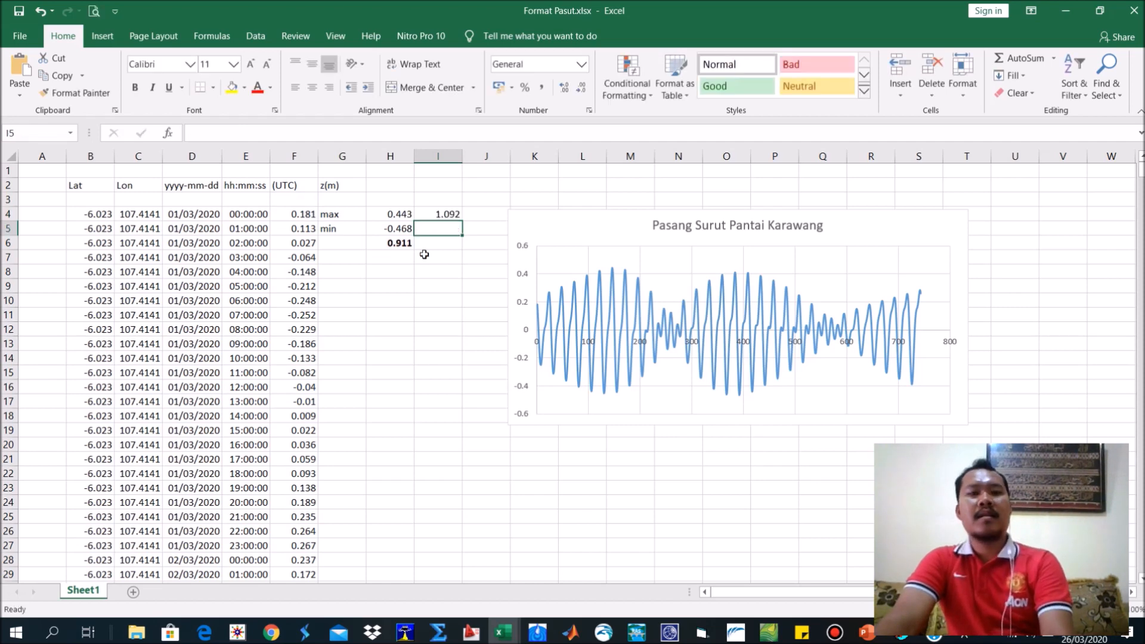
pyautogui.click(438, 217)
pyautogui.doubleClick(462, 220)
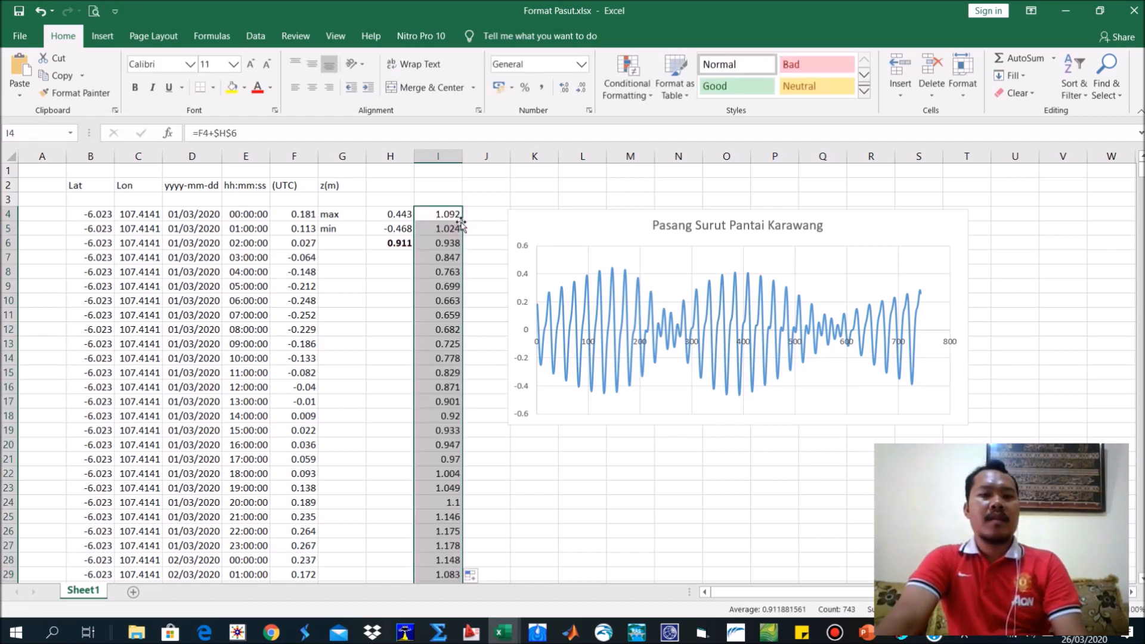
# Insert a scatter chart with smooth lines from the shifted tide elevations in column I.
pyautogui.click(255, 35)
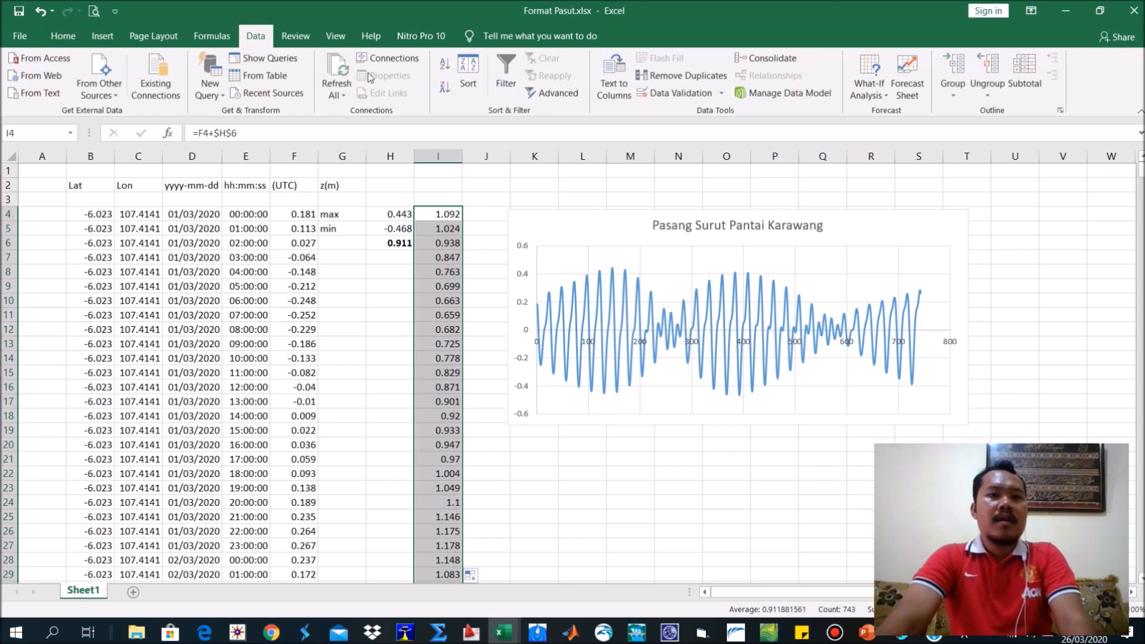
pyautogui.click(103, 37)
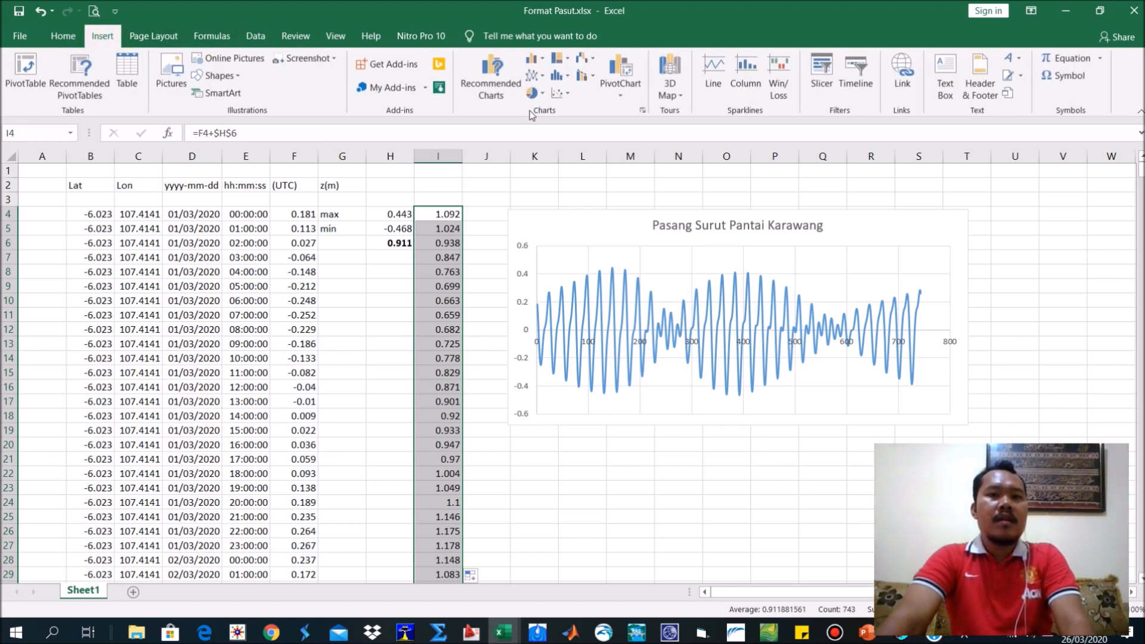
pyautogui.click(561, 94)
pyautogui.click(650, 145)
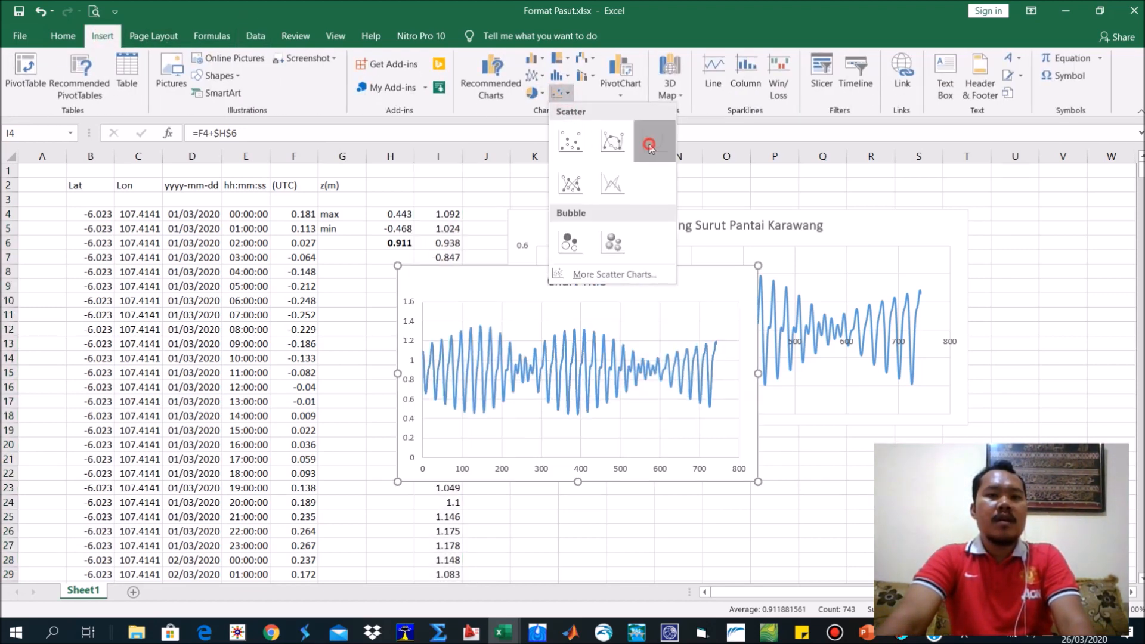
# Place the new chart directly below the first tide chart and widen it to span about columns K to S.
pyautogui.moveTo(637, 272); pyautogui.dragTo(791, 417)
pyautogui.moveTo(911, 411); pyautogui.dragTo(949, 428)
pyautogui.scroll(-1, 993, 421)
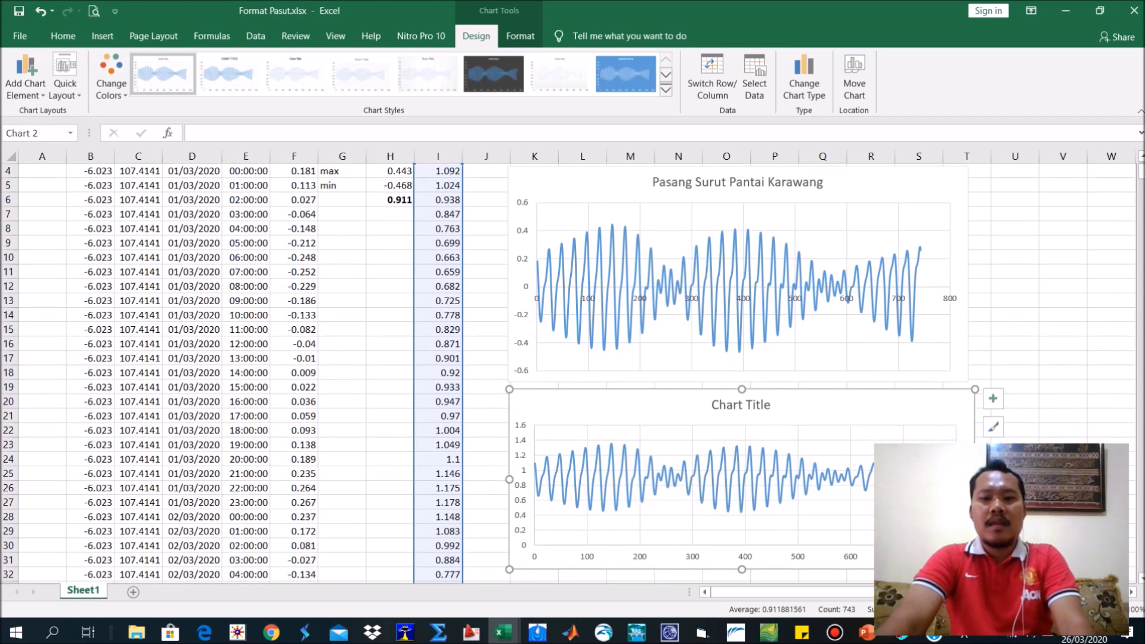
# Copy the first chart's title, "Pasang Surut Pantai Karawang", into the title of the lower chart.
pyautogui.click(677, 494)
pyautogui.click(736, 255)
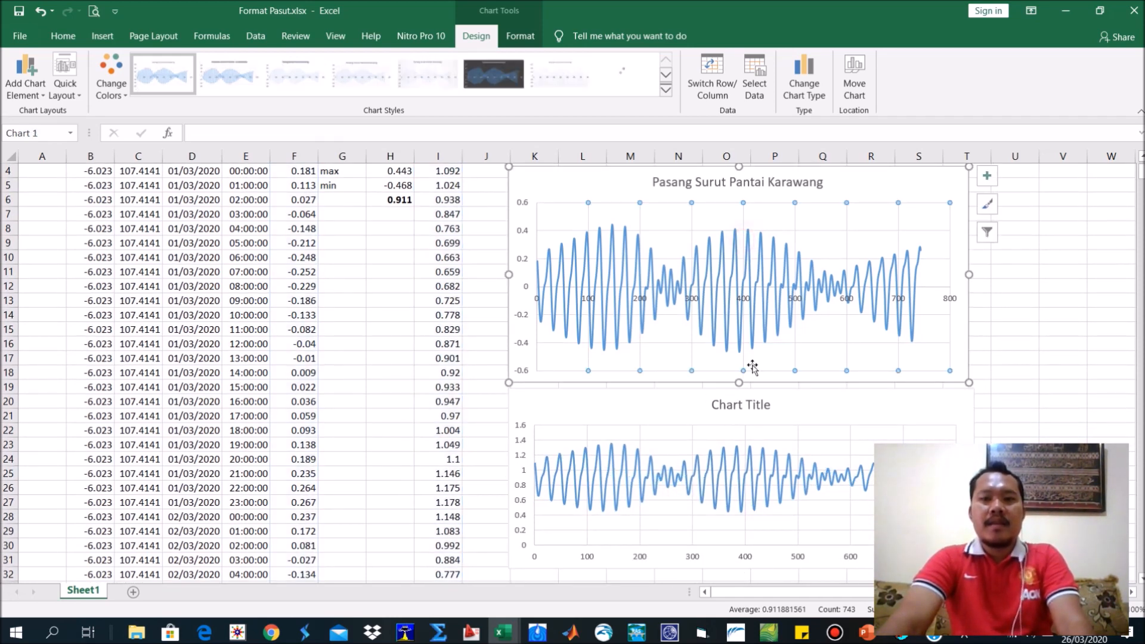
pyautogui.click(746, 406)
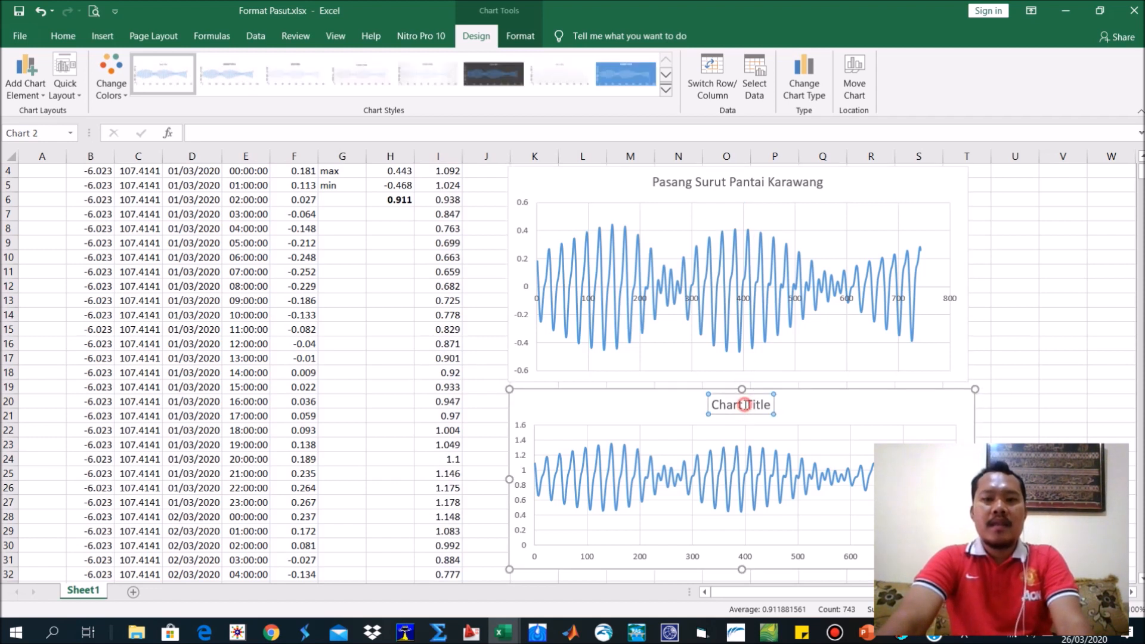
pyautogui.click(720, 181)
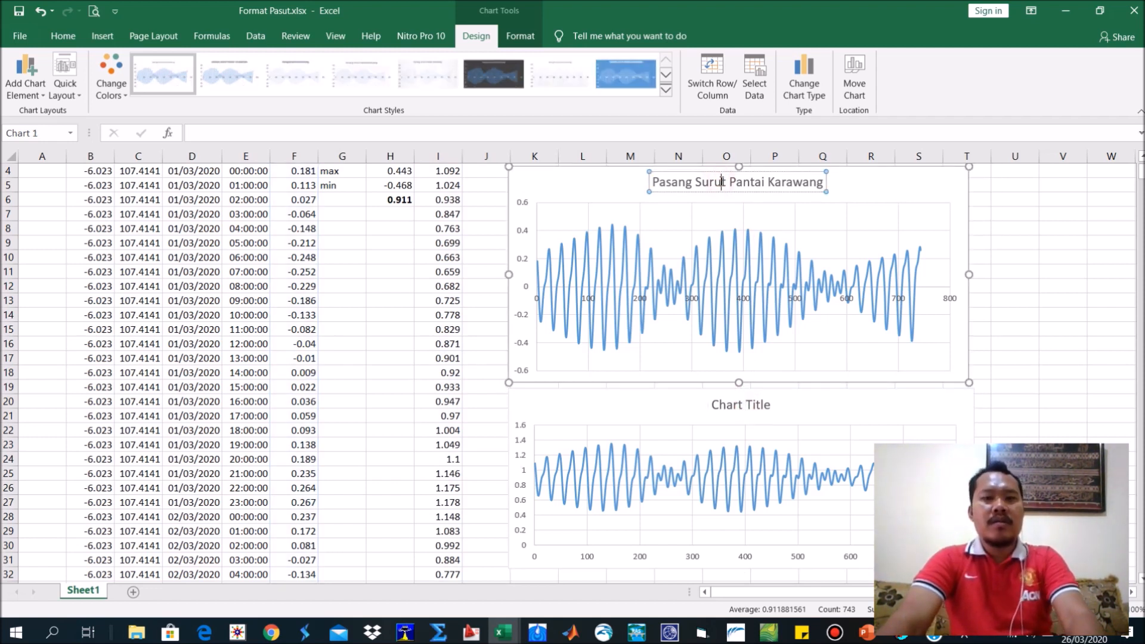
pyautogui.tripleClick(720, 181)
pyautogui.tripleClick(755, 405)
pyautogui.hotkey('ctrl', 'v')
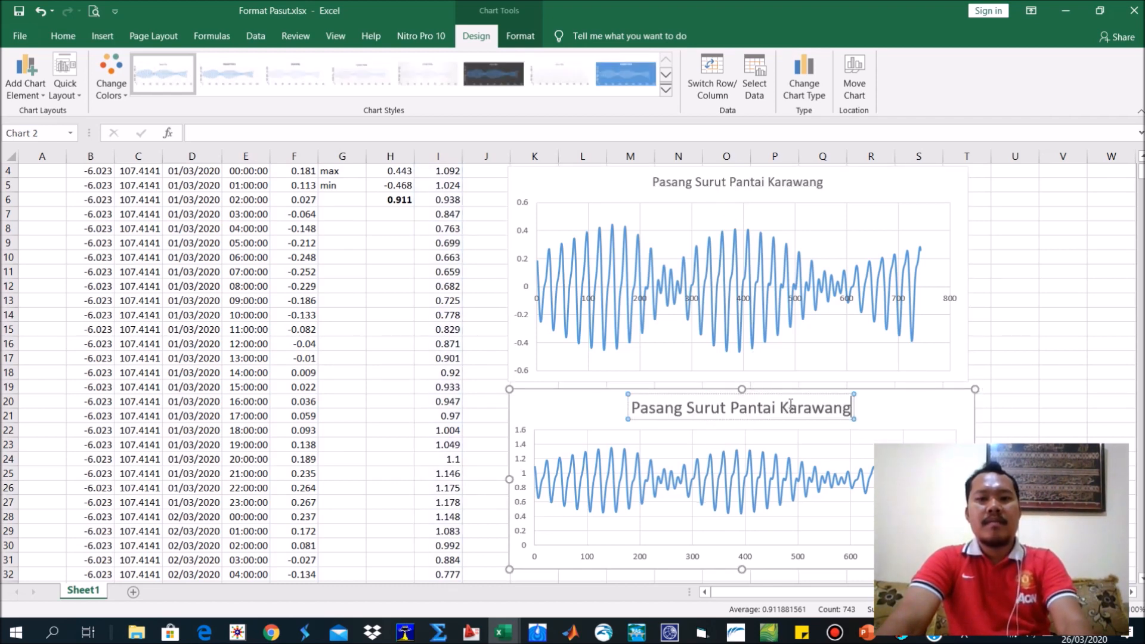
pyautogui.click(1100, 357)
pyautogui.scroll(1, 1053, 377)
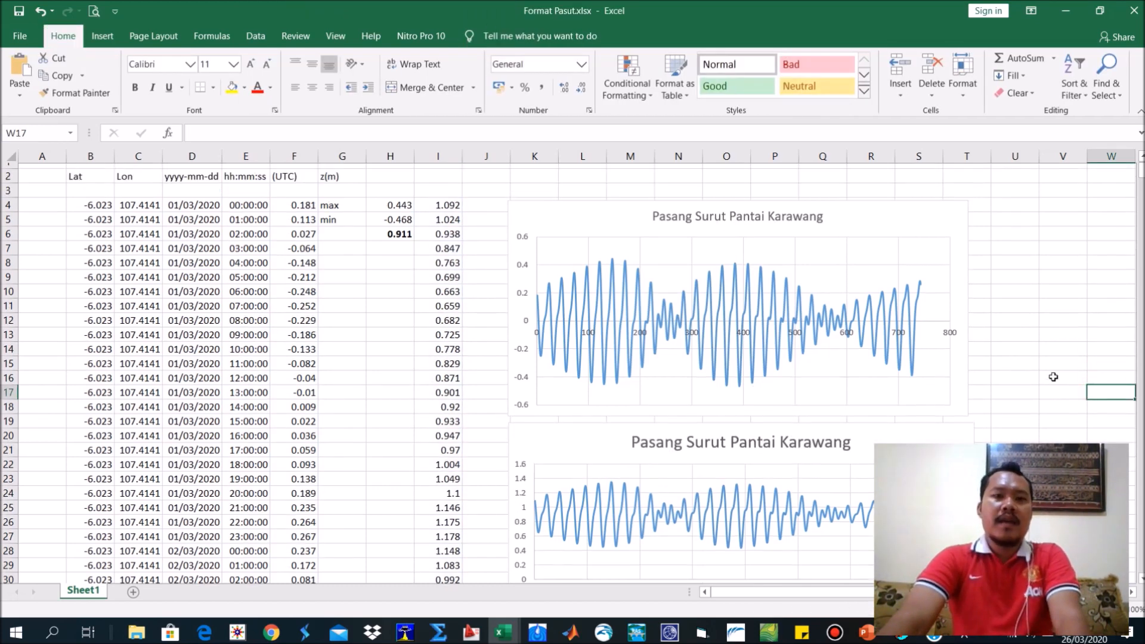
pyautogui.scroll(-1, 1054, 378)
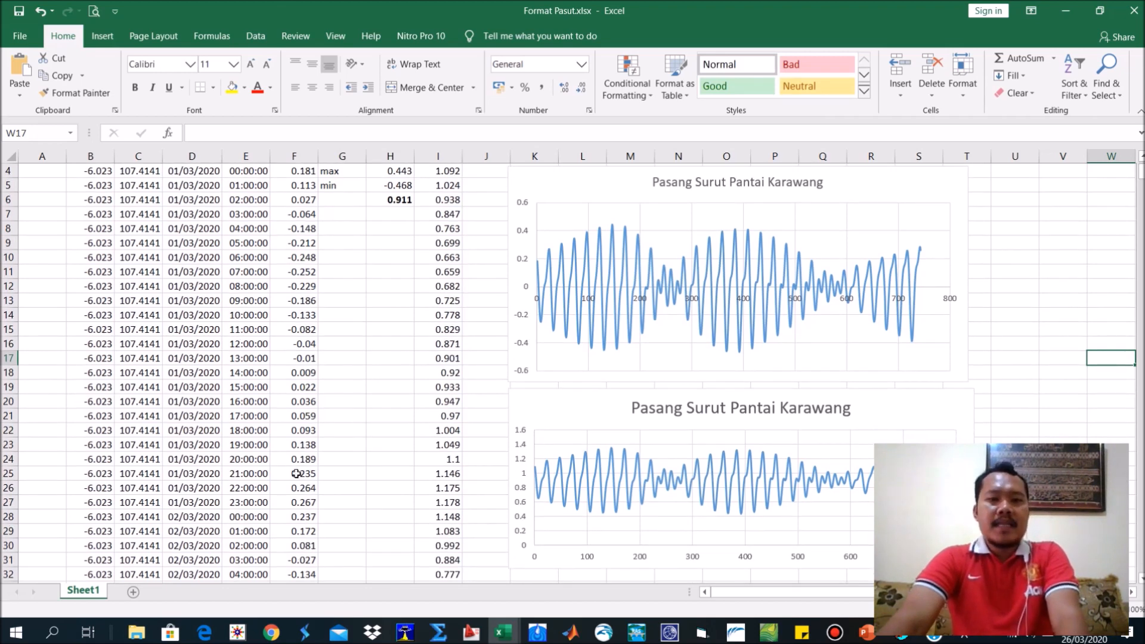
pyautogui.scroll(1, 315, 454)
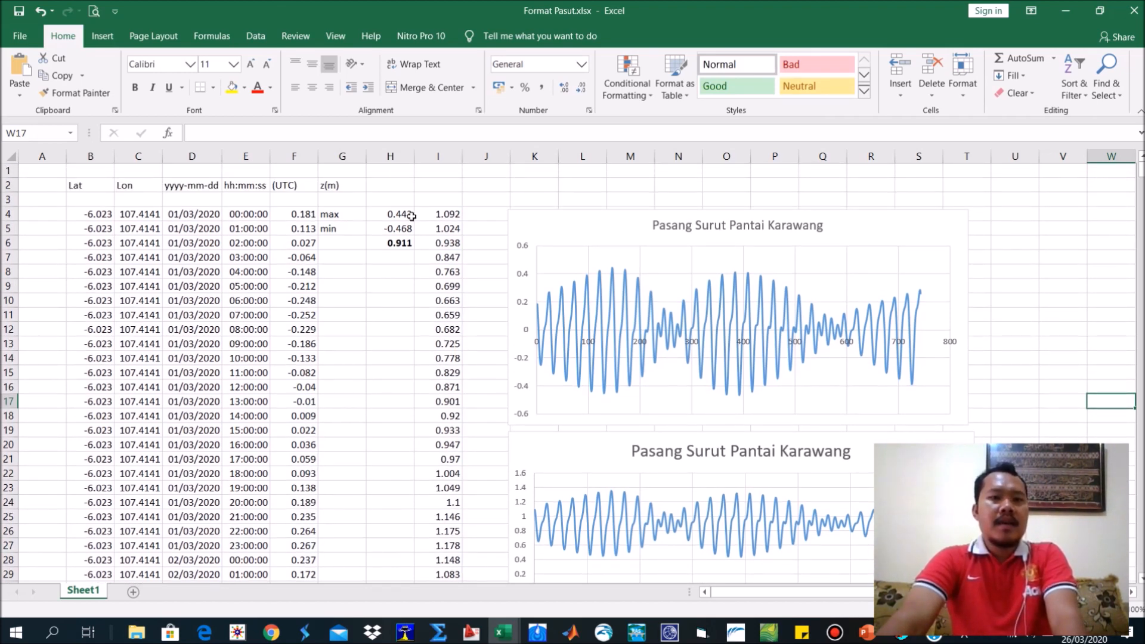
pyautogui.click(434, 213)
# Switch to File Explorer and open the ERGTIDE folder inside Document\DATABASE on New Volume (D:).
pyautogui.click(136, 631)
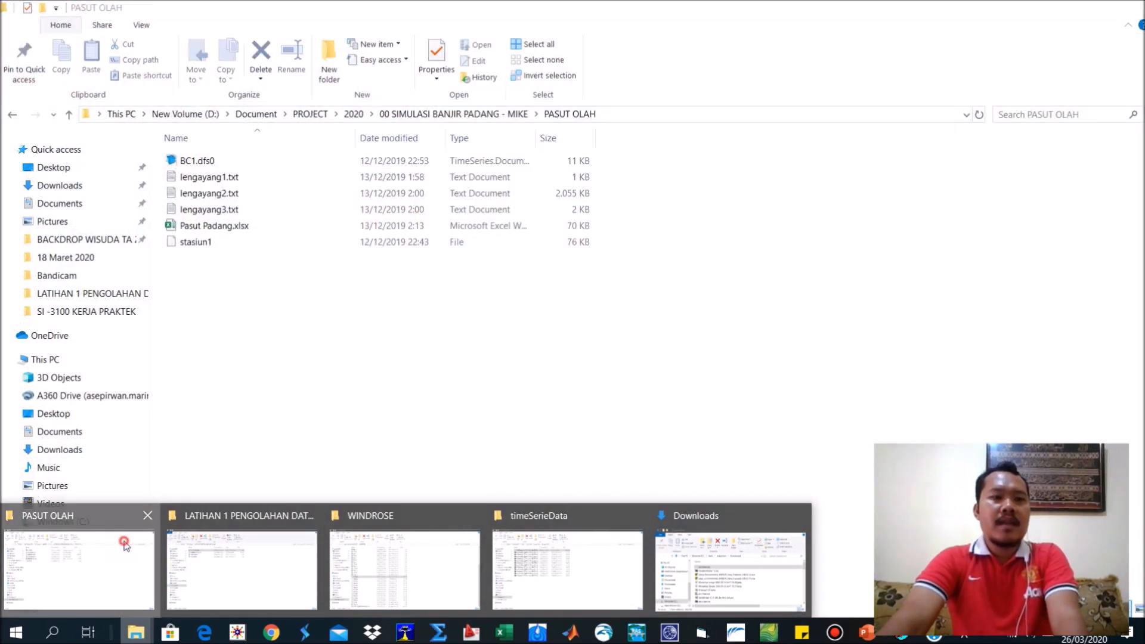
pyautogui.click(79, 570)
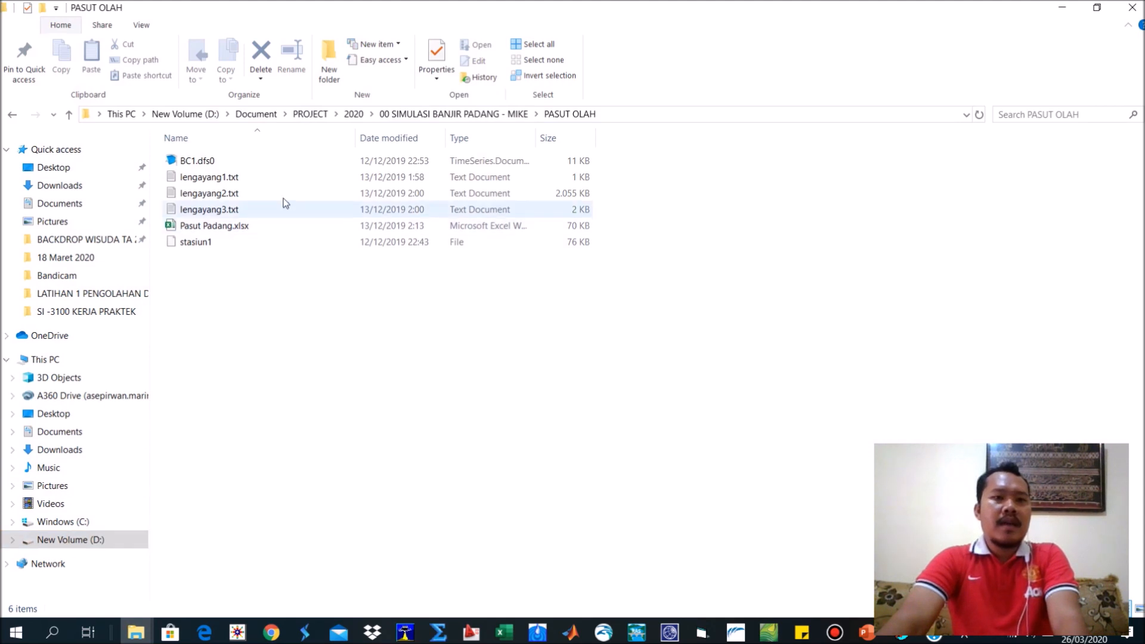
pyautogui.click(75, 541)
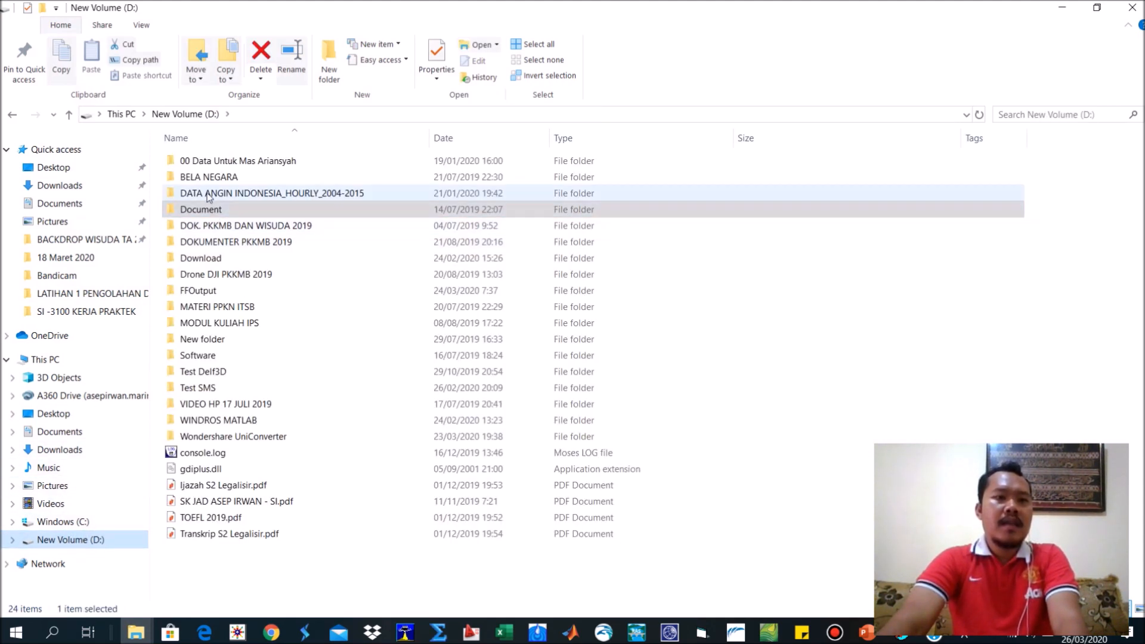
pyautogui.doubleClick(205, 210)
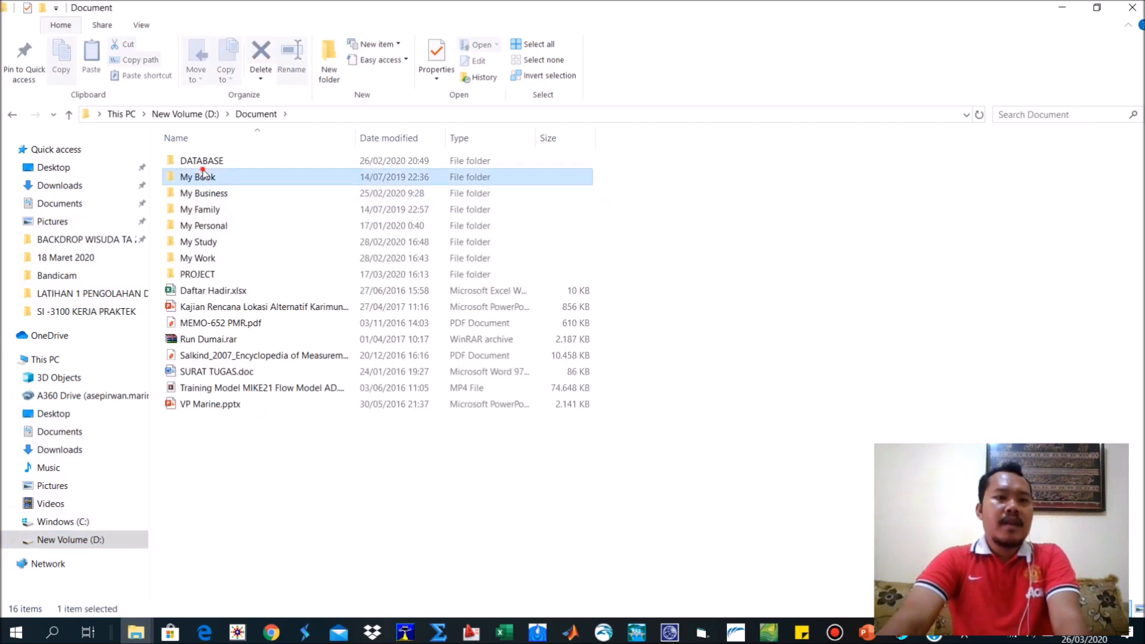
pyautogui.doubleClick(204, 159)
pyautogui.scroll(-12, 300, 459)
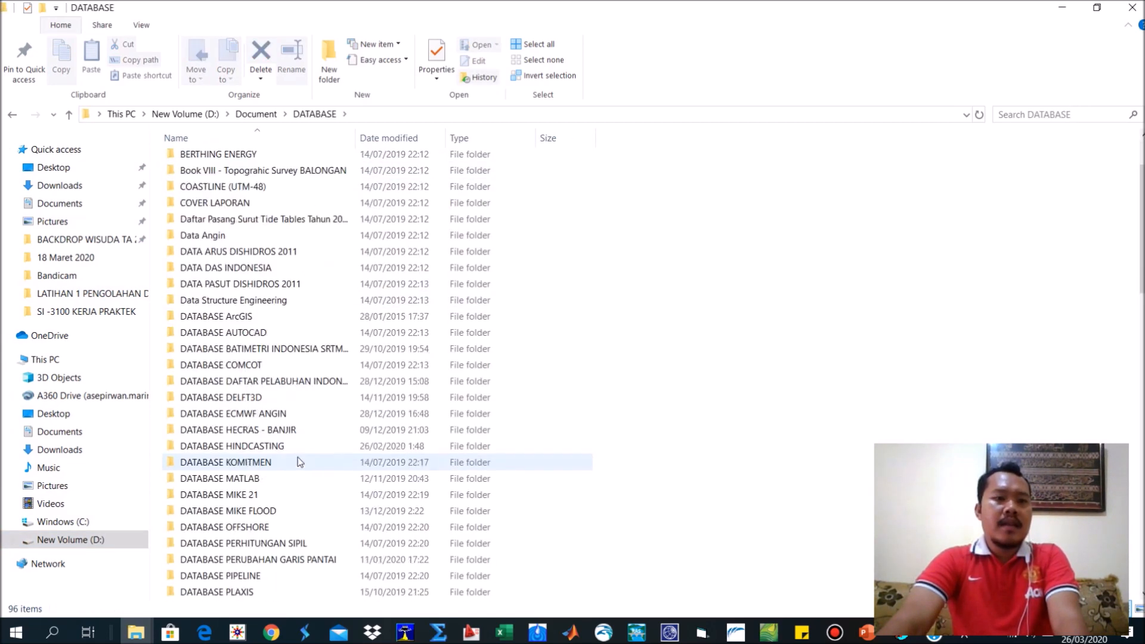
pyautogui.doubleClick(222, 251)
# Copy the ERG TIDE subfolder from ERGTIDE into the LATIHAN 1 PENGOLAHAN DATA ANGIN folder.
pyautogui.doubleClick(206, 161)
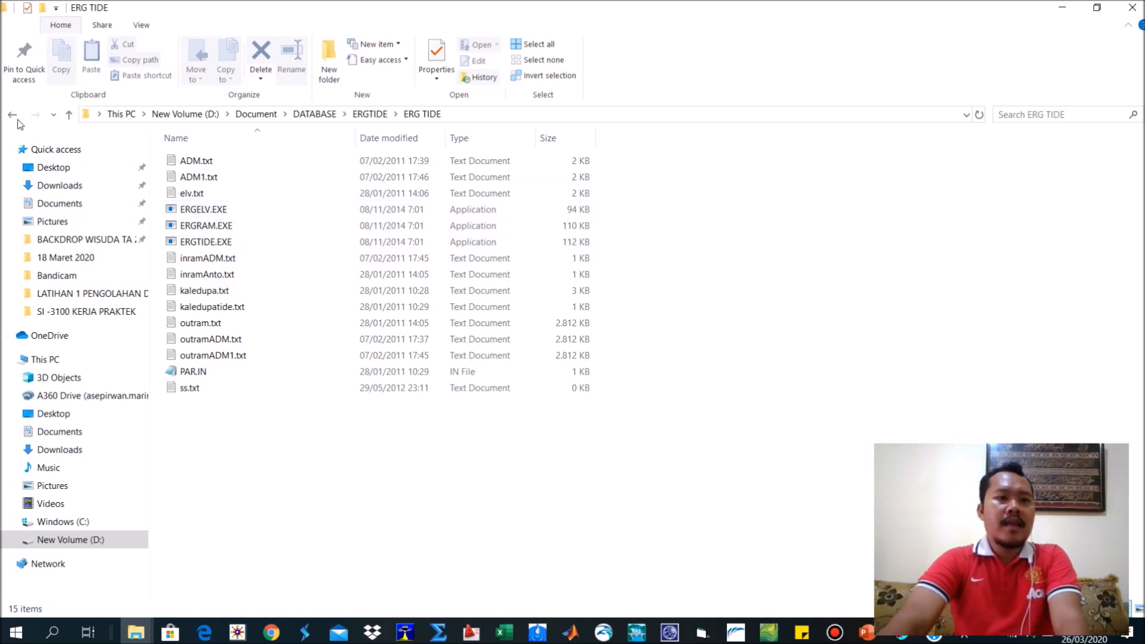
pyautogui.hotkey('alt', 'Left')
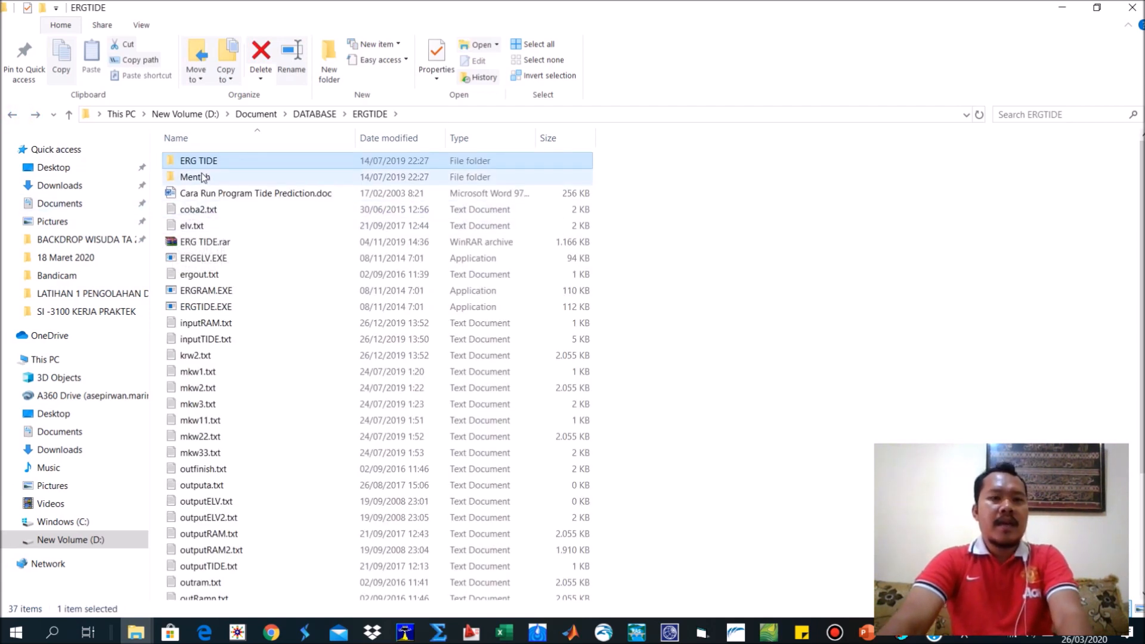
pyautogui.click(136, 633)
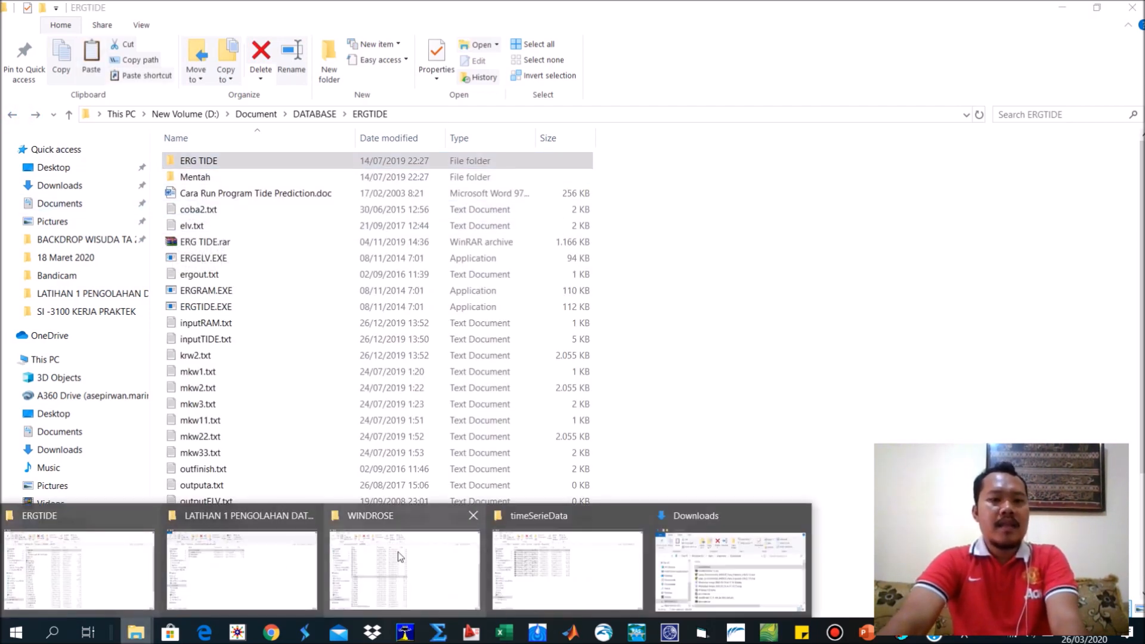
pyautogui.click(239, 534)
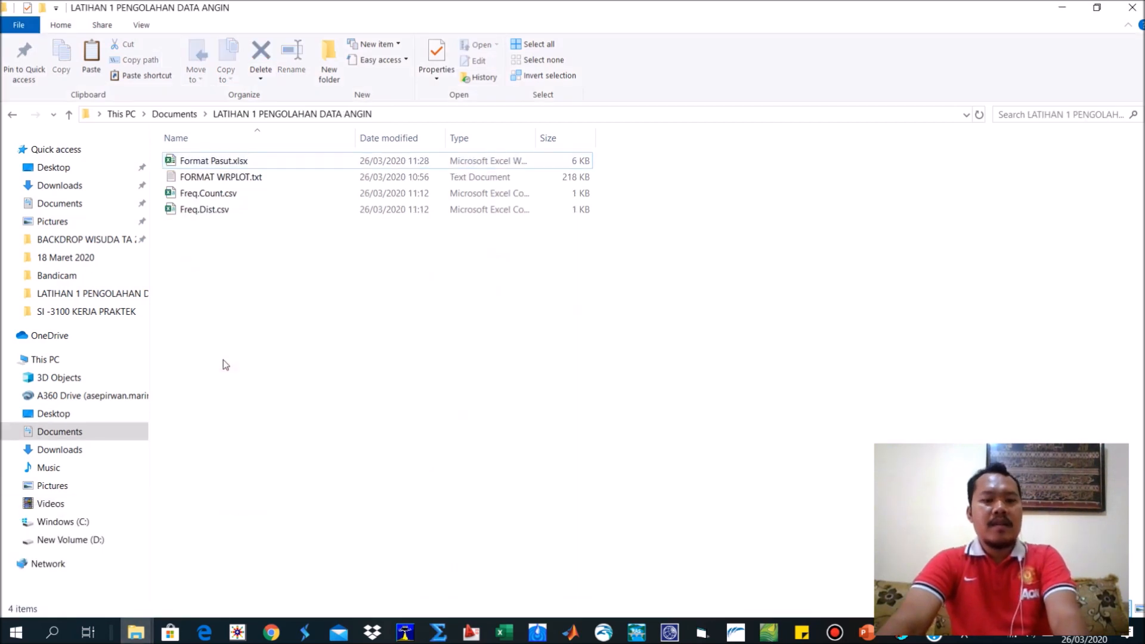
pyautogui.hotkey('ctrl', 'v')
# Check the contents of the copied ERG TIDE folder and return to its parent folder.
pyautogui.click(257, 297)
pyautogui.doubleClick(195, 161)
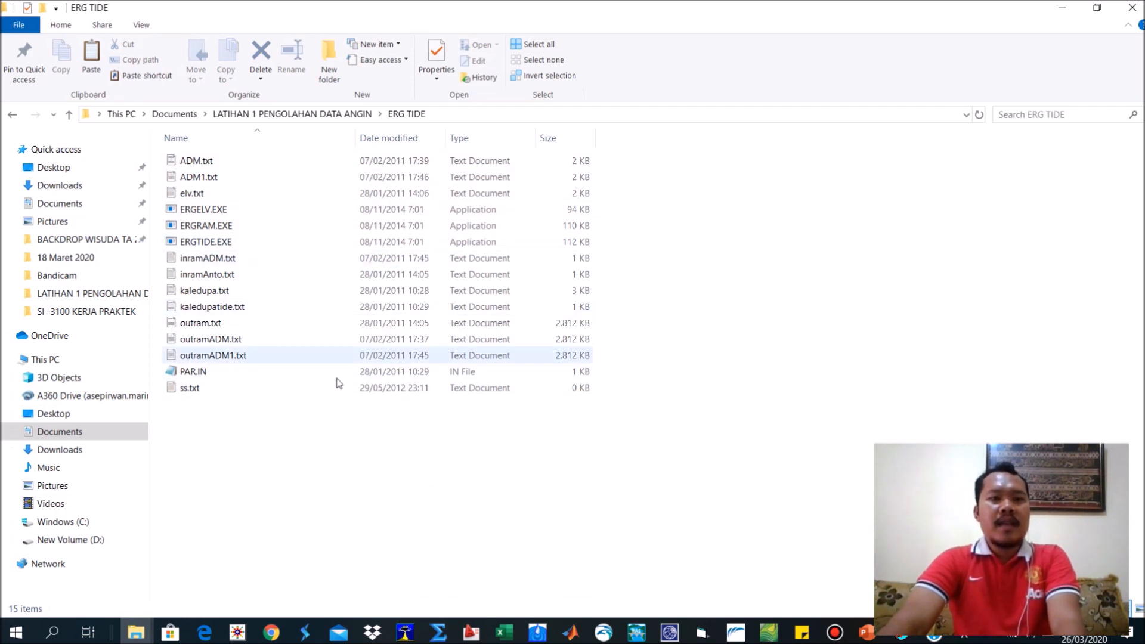
pyautogui.click(13, 114)
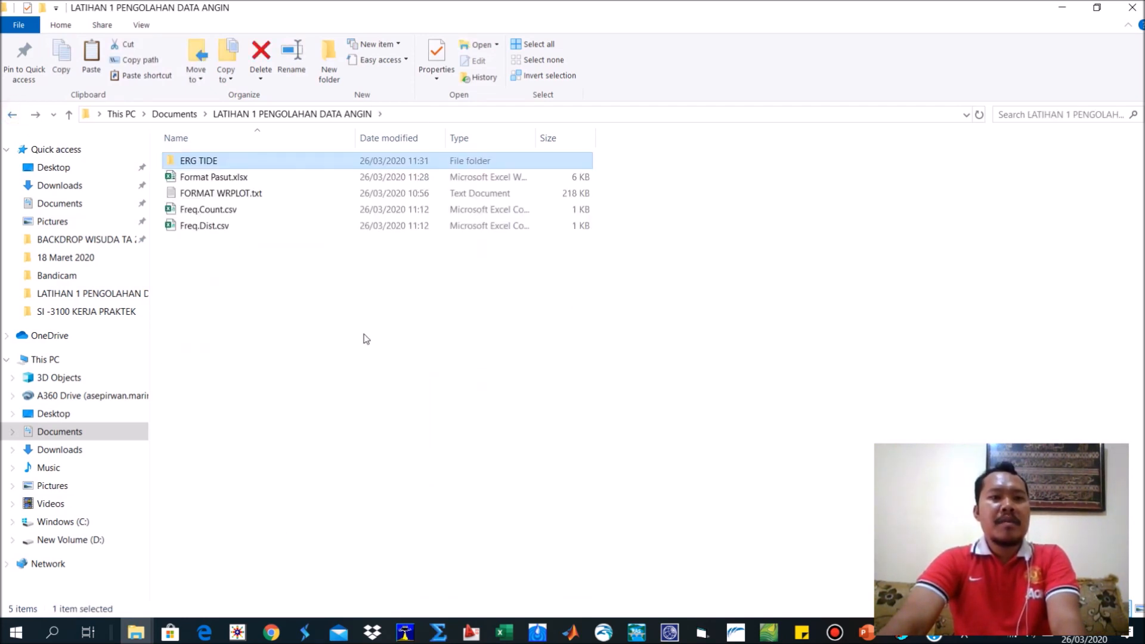
# Open the copied ERG TIDE folder and check the contents of inramADM.txt.
pyautogui.doubleClick(181, 160)
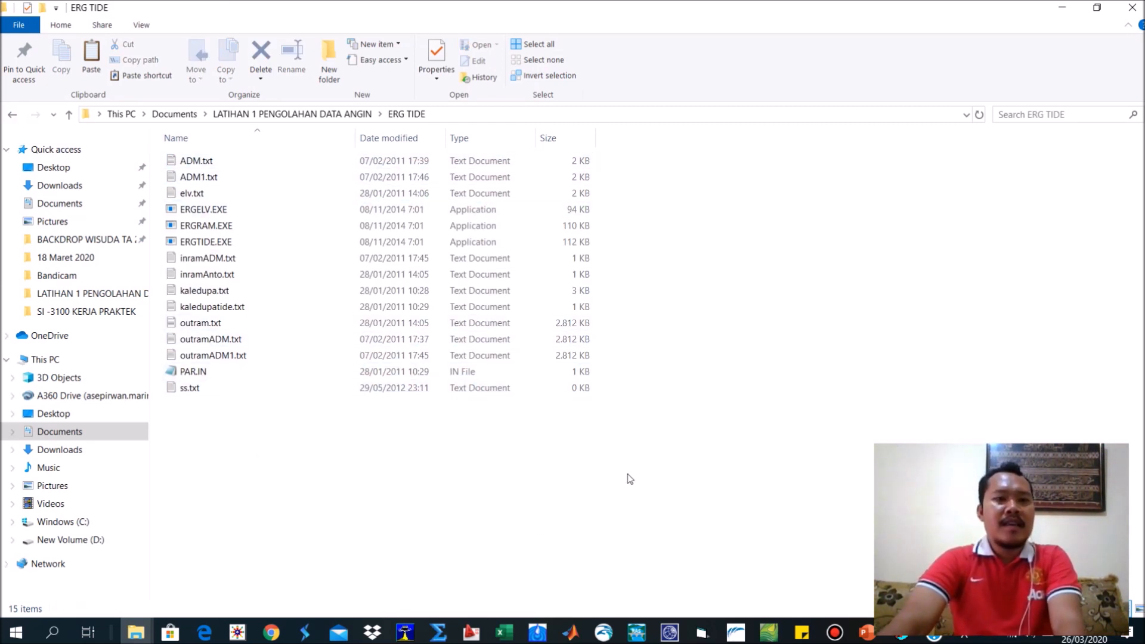
pyautogui.click(505, 634)
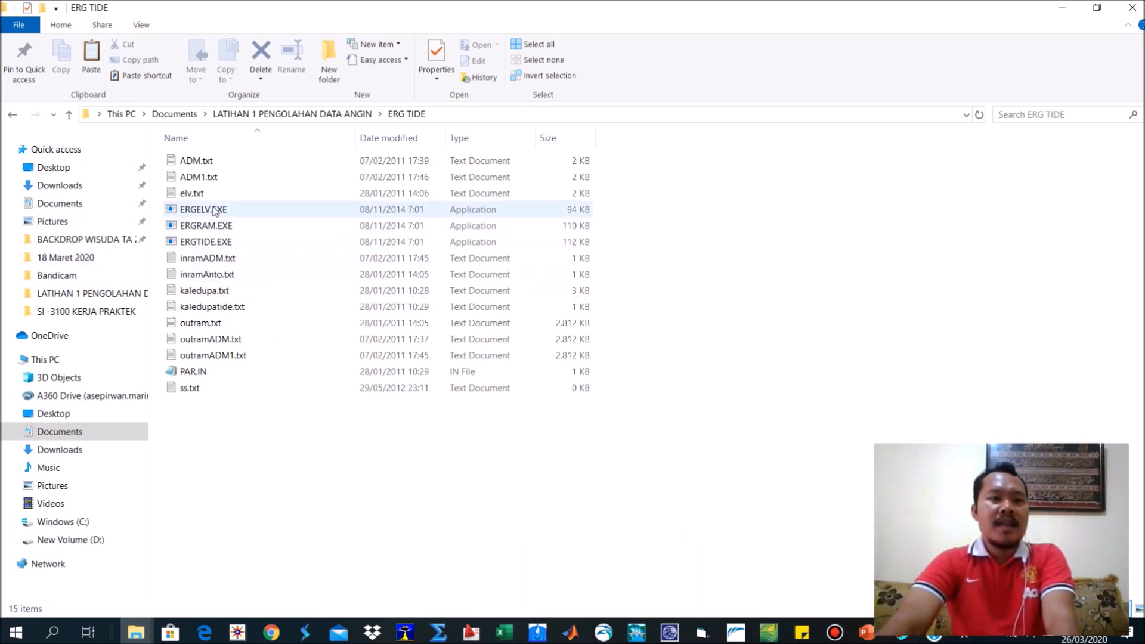
pyautogui.doubleClick(213, 258)
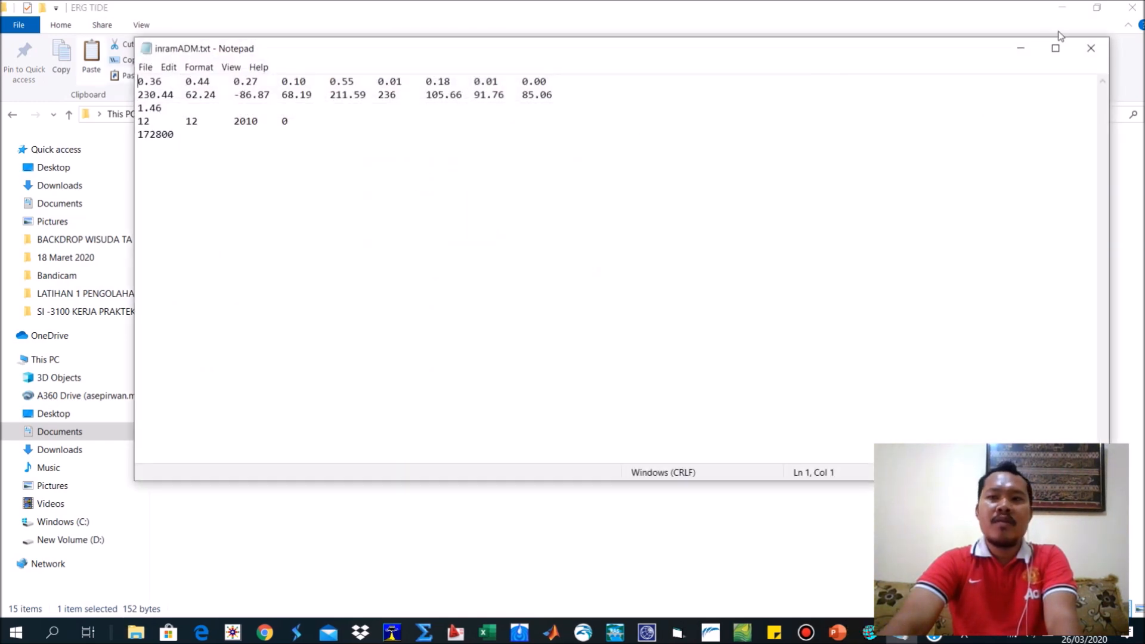
pyautogui.click(1092, 48)
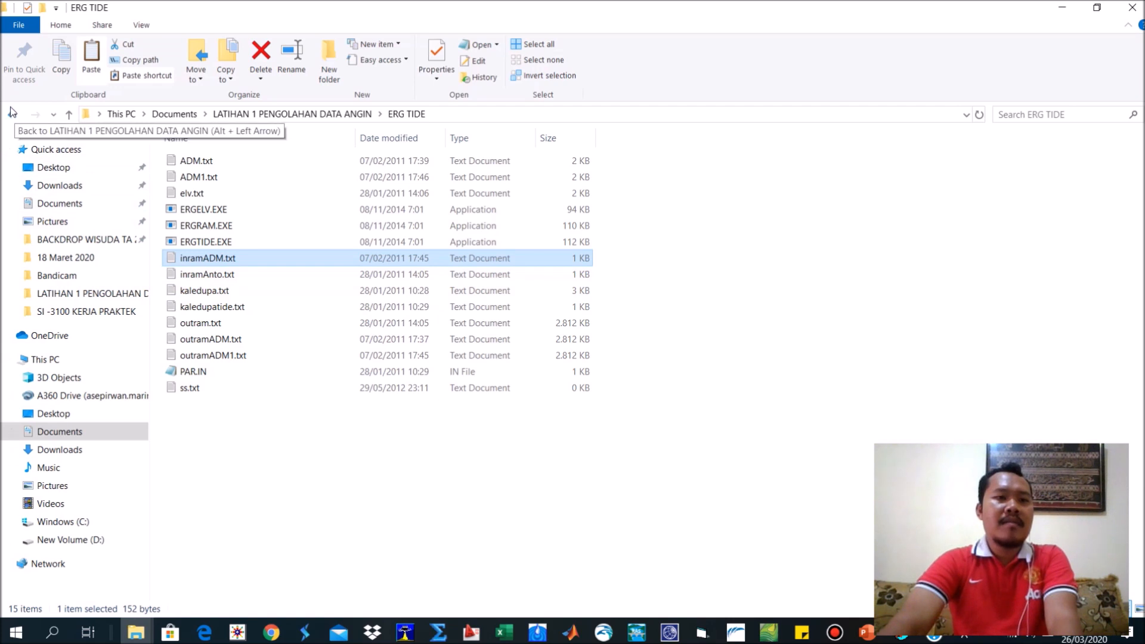
# Delete all text and IN files from the ERG TIDE folder, keeping only ERGELV.EXE, ERGRAM.EXE and ERGTIDE.EXE.
pyautogui.moveTo(287, 450); pyautogui.dragTo(192, 258)
pyautogui.press('Delete')
pyautogui.click(200, 193)
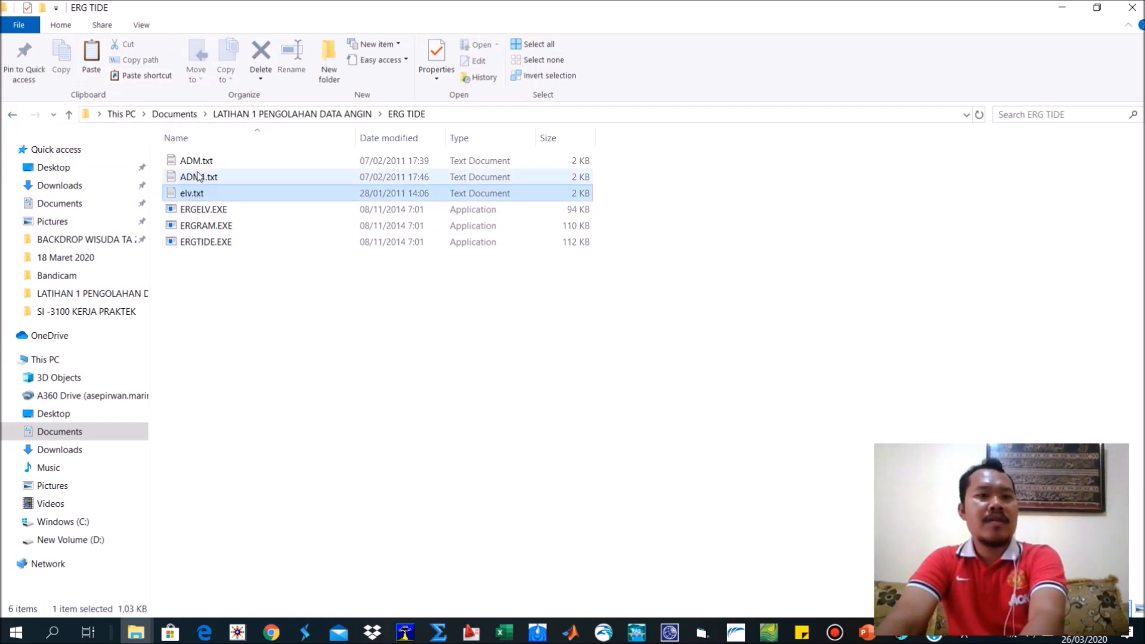
pyautogui.keyDown('shift'); pyautogui.click(200, 160); pyautogui.keyUp('shift')
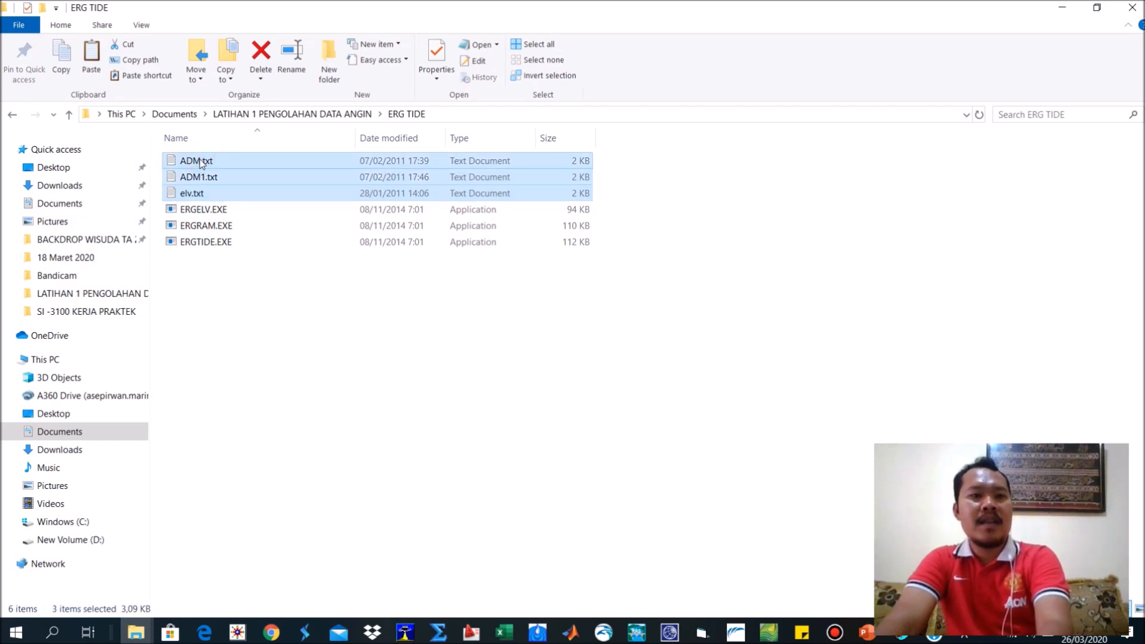
pyautogui.press('Delete')
# Copy inputRAM.txt and inputTIDE.txt from the ERGTIDE database folder into the ERG TIDE working folder.
pyautogui.moveTo(136, 631)
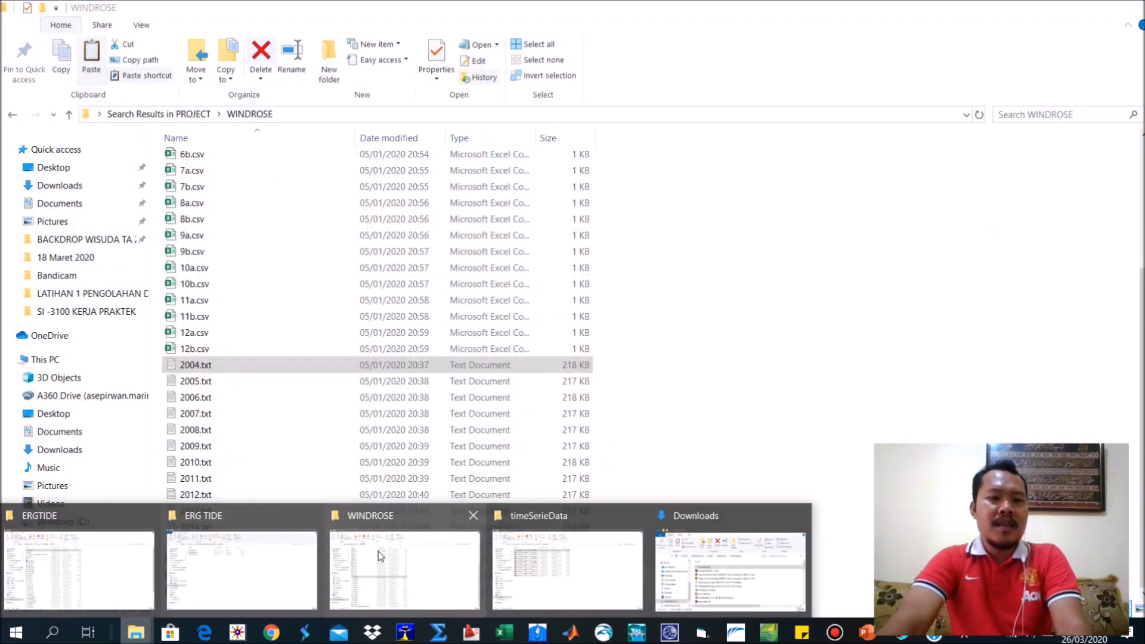
pyautogui.click(289, 559)
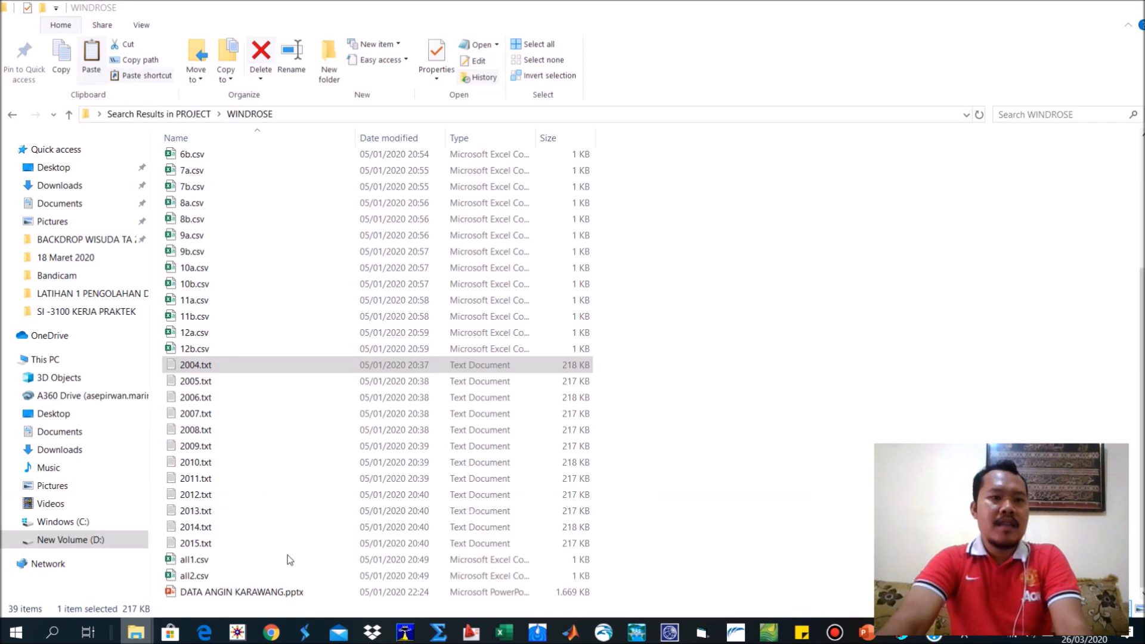
pyautogui.moveTo(136, 631)
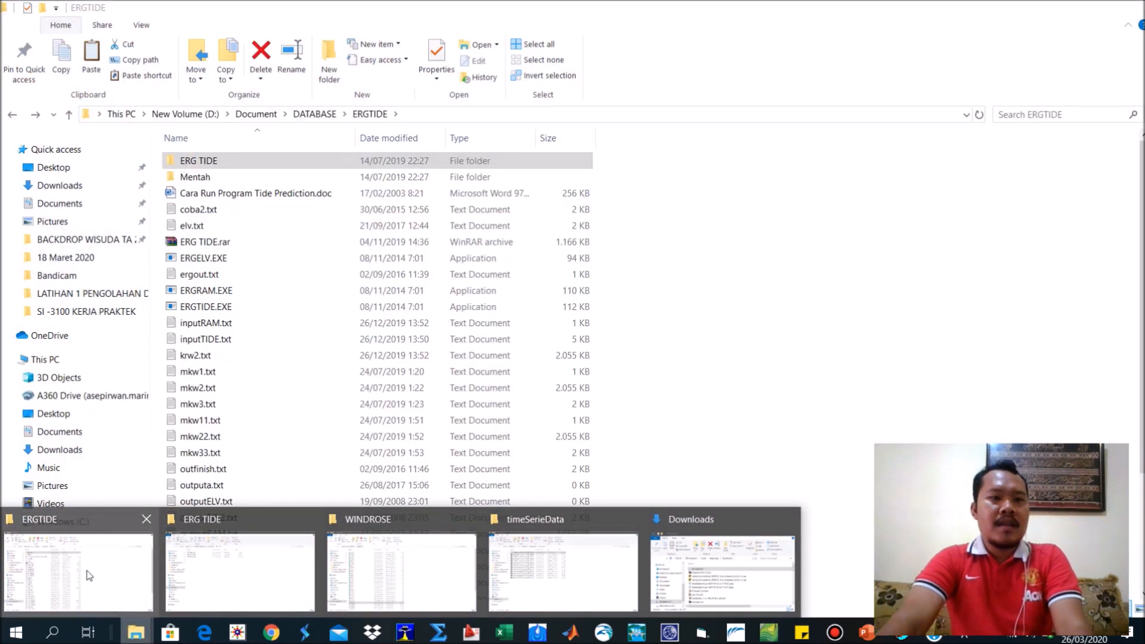
pyautogui.click(88, 576)
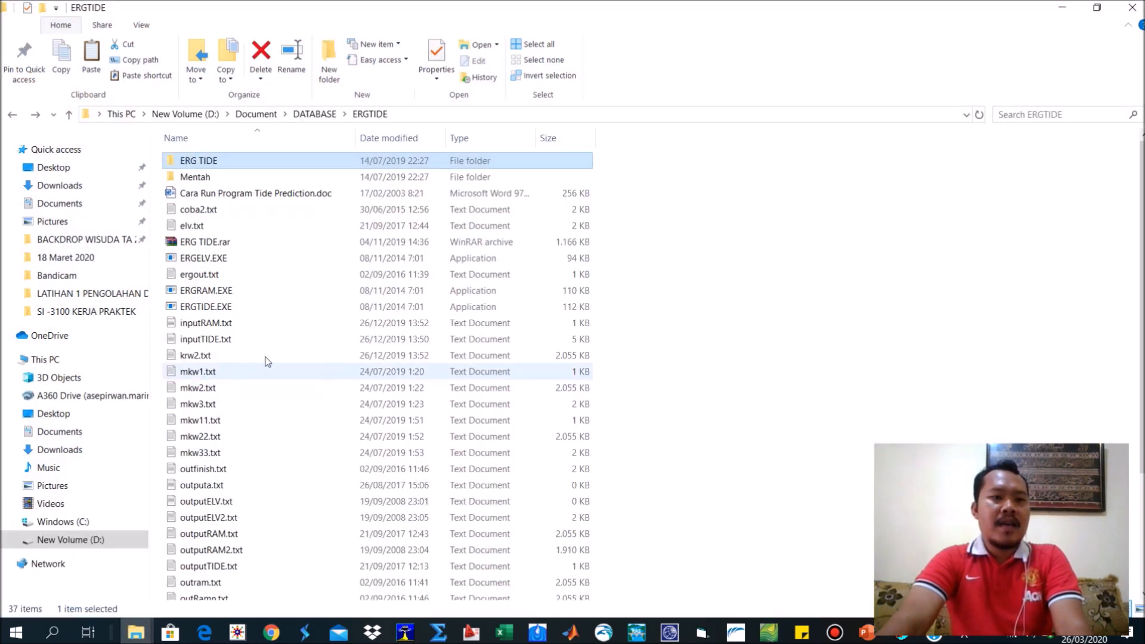
pyautogui.keyDown('shift'); pyautogui.click(229, 324); pyautogui.keyUp('shift')
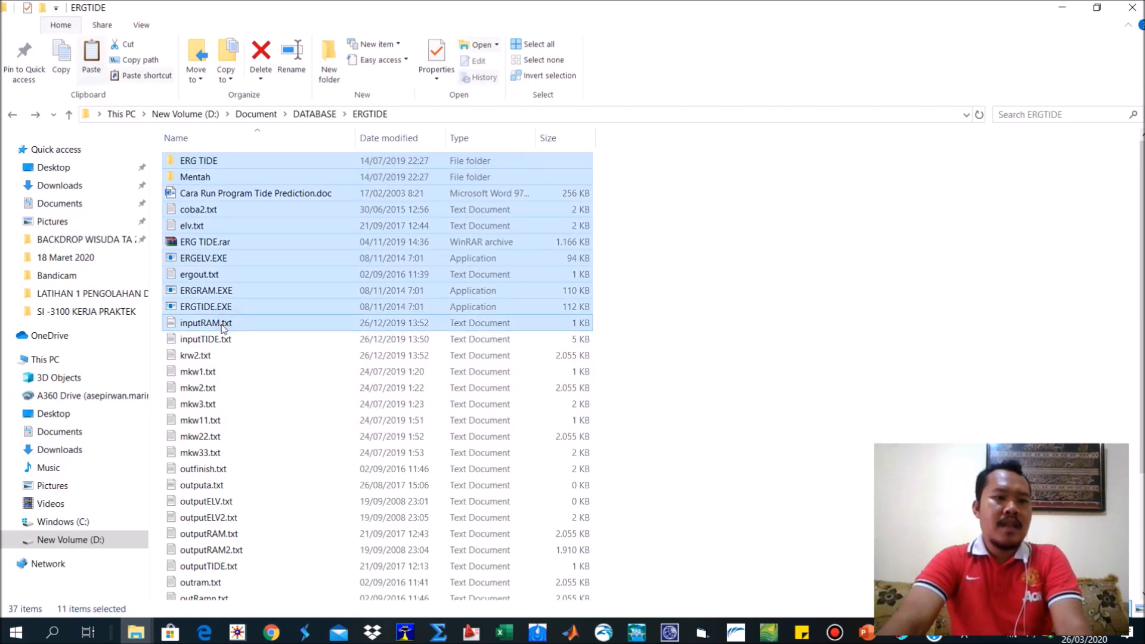
pyautogui.click(221, 326)
pyautogui.keyDown('shift'); pyautogui.click(217, 339); pyautogui.keyUp('shift')
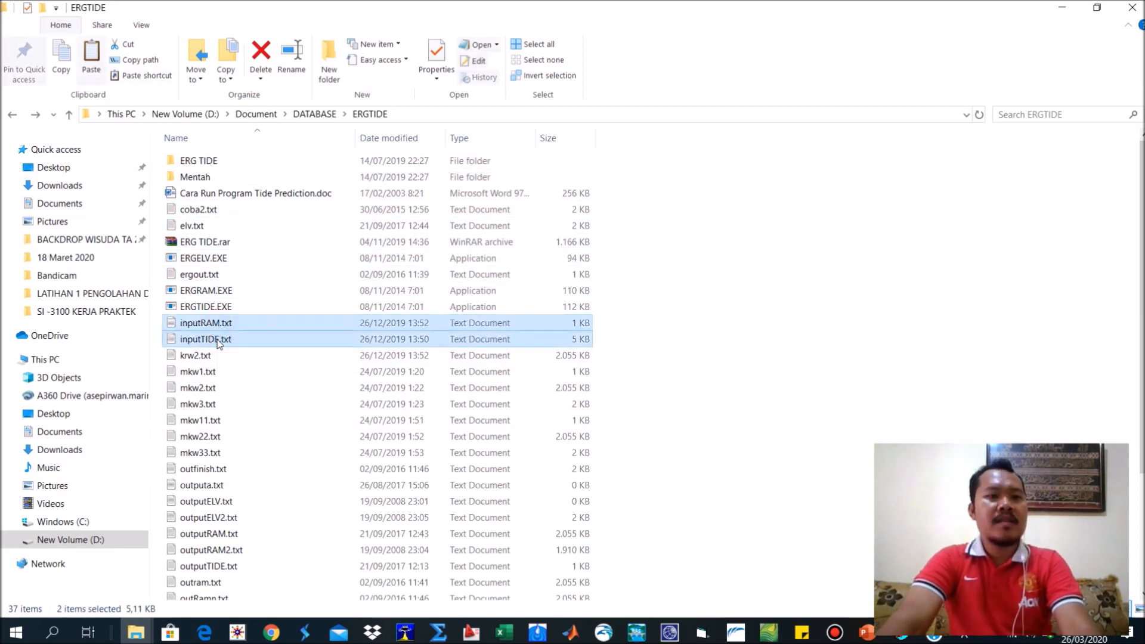
pyautogui.hotkey('alt', 'Tab')
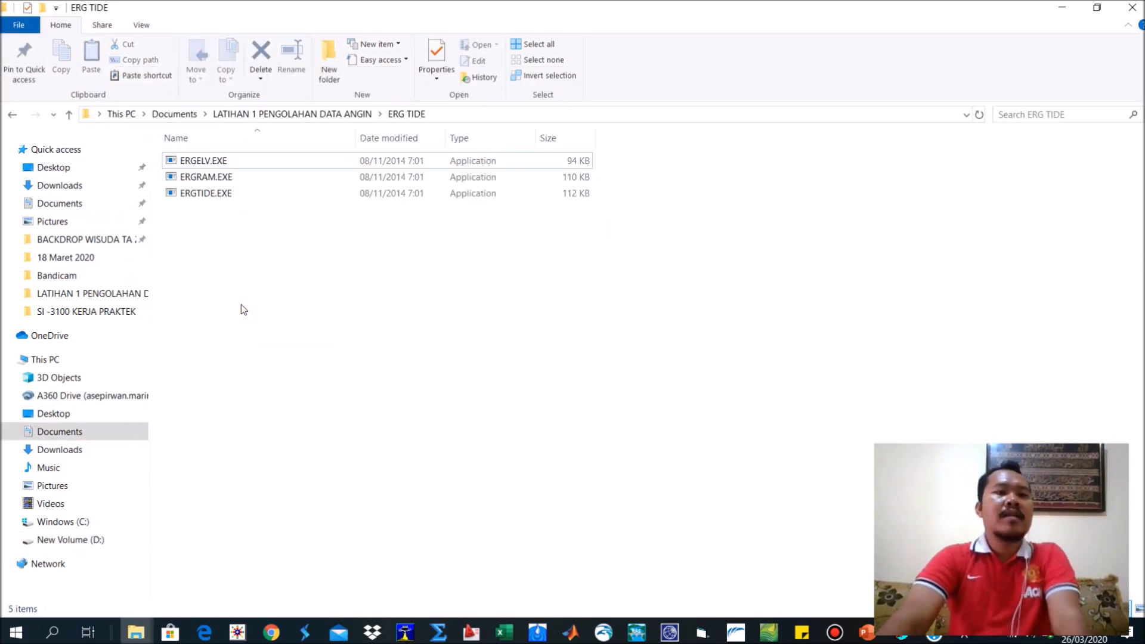
pyautogui.hotkey('ctrl', 'v')
pyautogui.click(244, 310)
# Open inputTIDE.txt and delete all old tide readings below the "==" line.
pyautogui.doubleClick(208, 230)
pyautogui.moveTo(139, 149); pyautogui.dragTo(230, 438)
pyautogui.moveTo(1105, 95); pyautogui.dragTo(1103, 440)
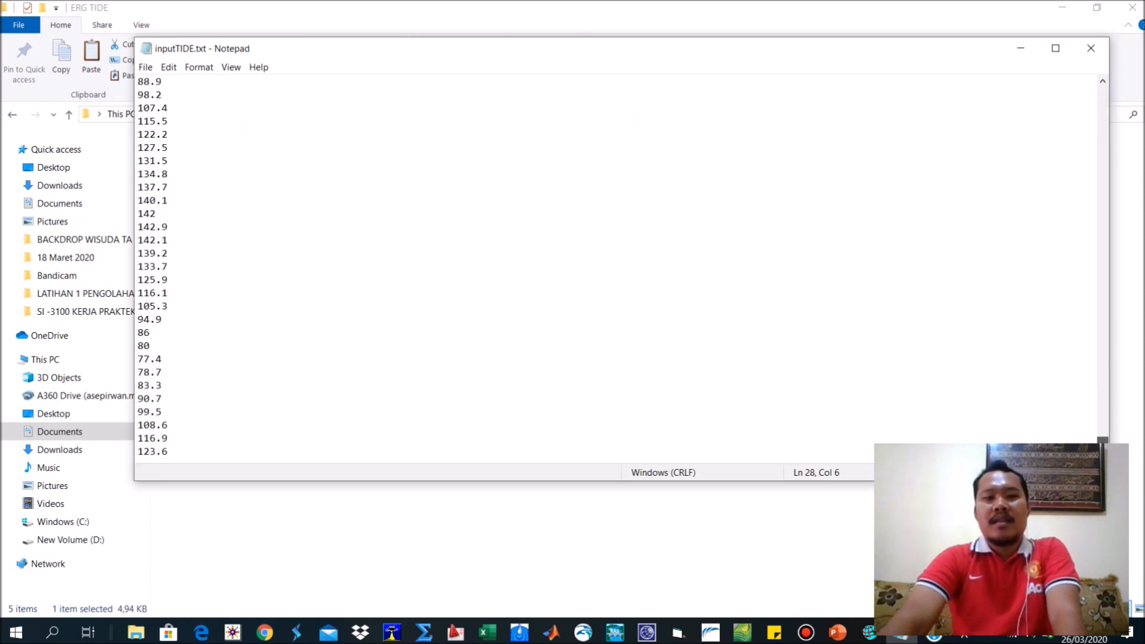
pyautogui.keyDown('shift'); pyautogui.click(185, 452); pyautogui.keyUp('shift')
pyautogui.press('Delete')
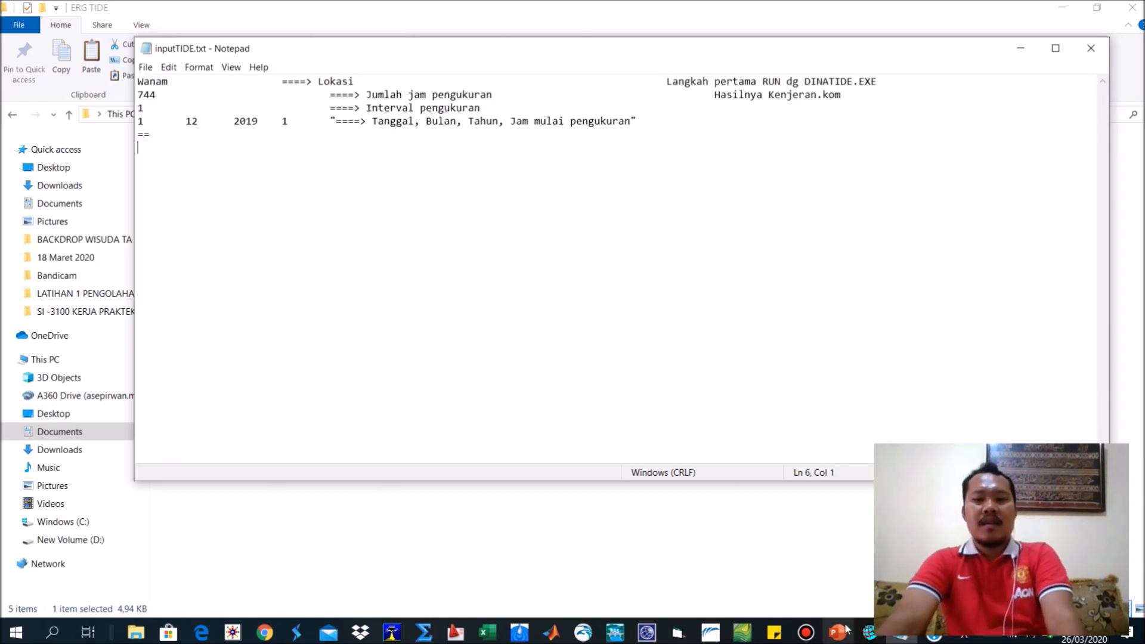
# Switch to the Format Pasut.xlsx workbook in Excel and enter the formula =I4*100 in cell J4.
pyautogui.click(487, 632)
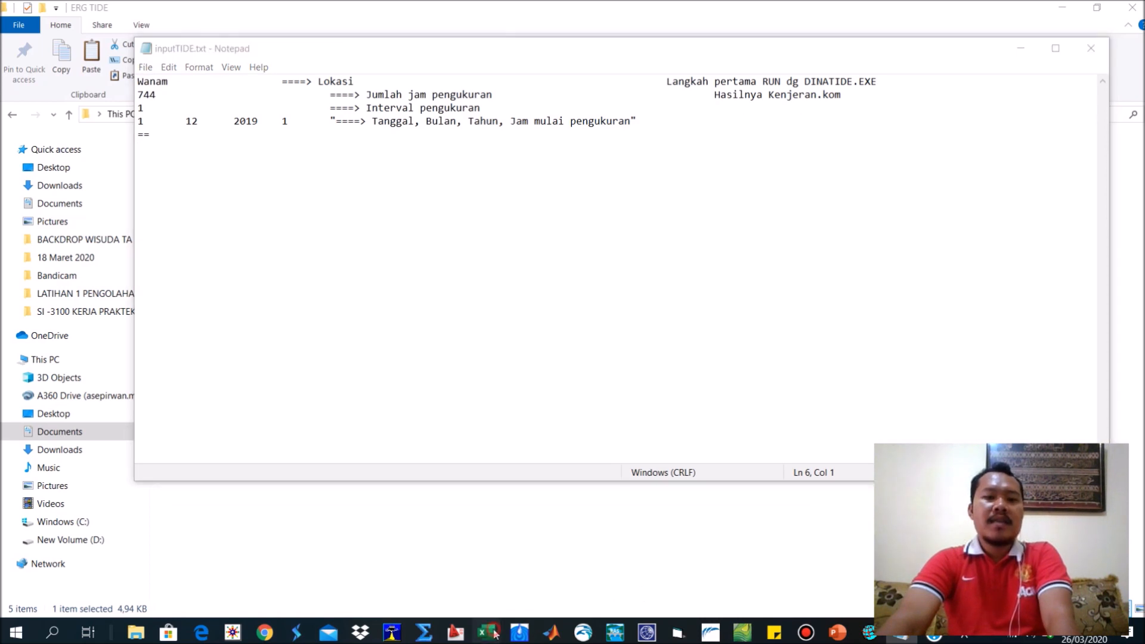
pyautogui.click(730, 572)
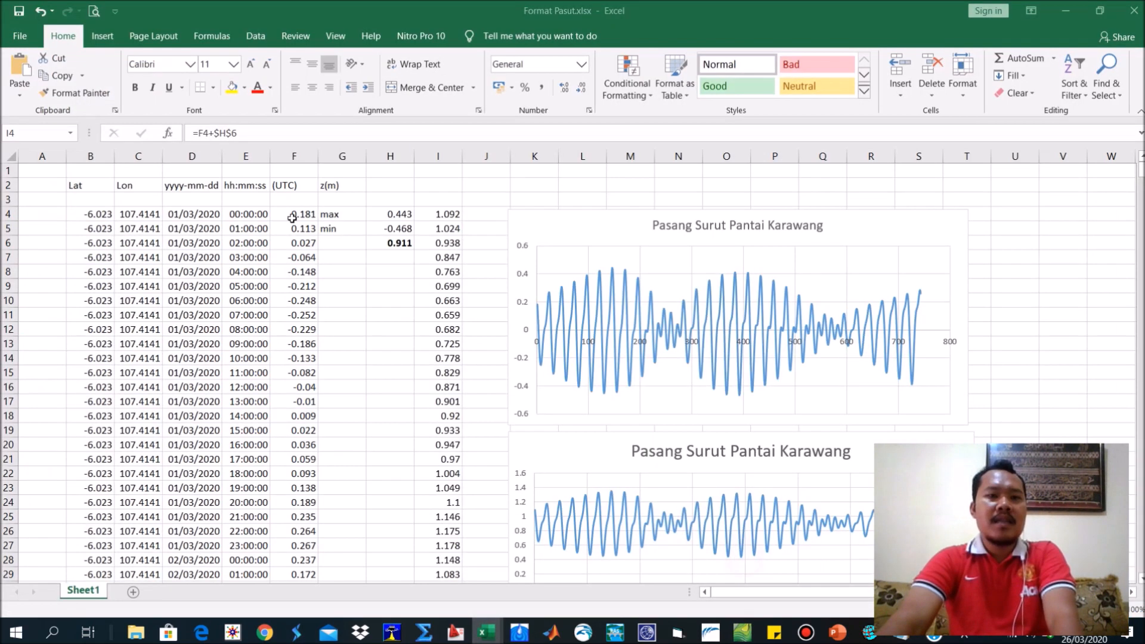
pyautogui.click(440, 270)
pyautogui.click(440, 210)
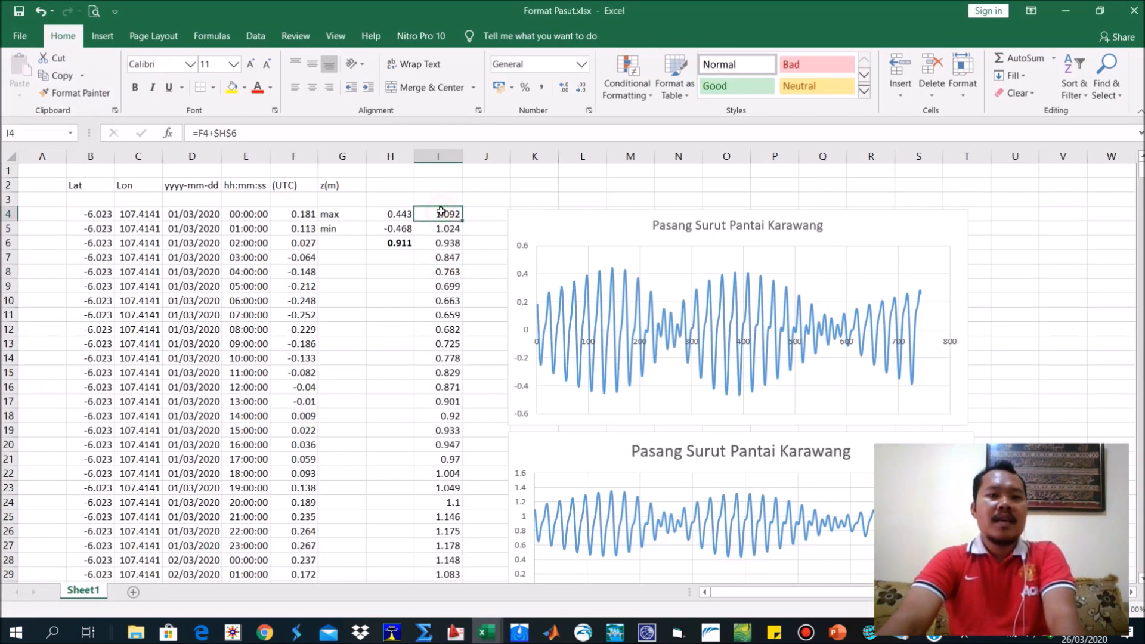
pyautogui.click(479, 214)
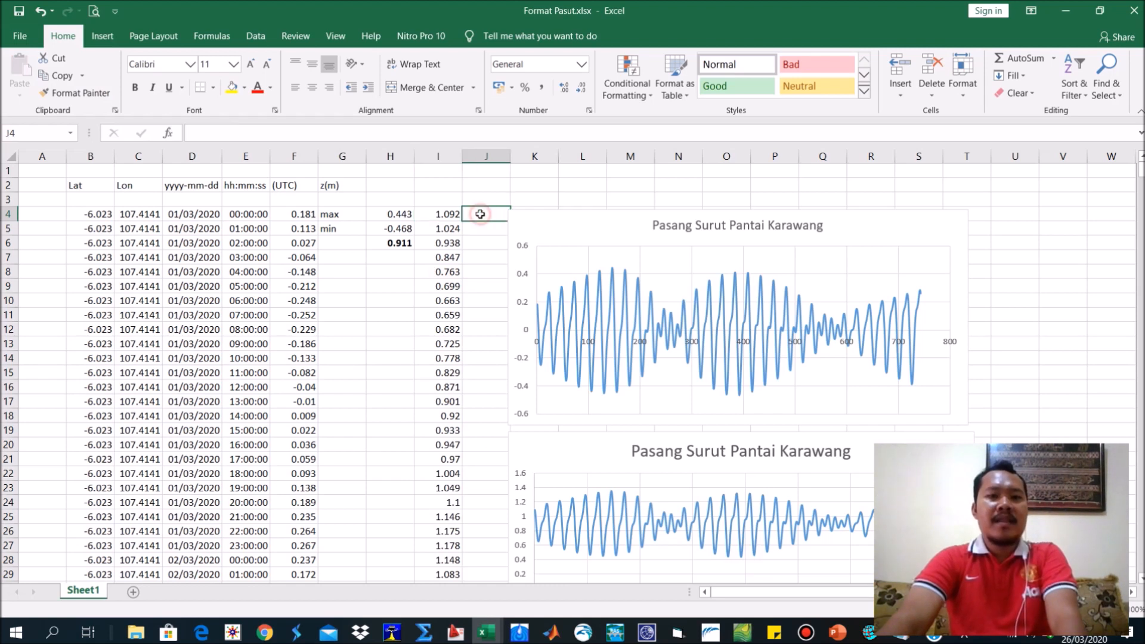
pyautogui.write('=')
pyautogui.click(440, 216)
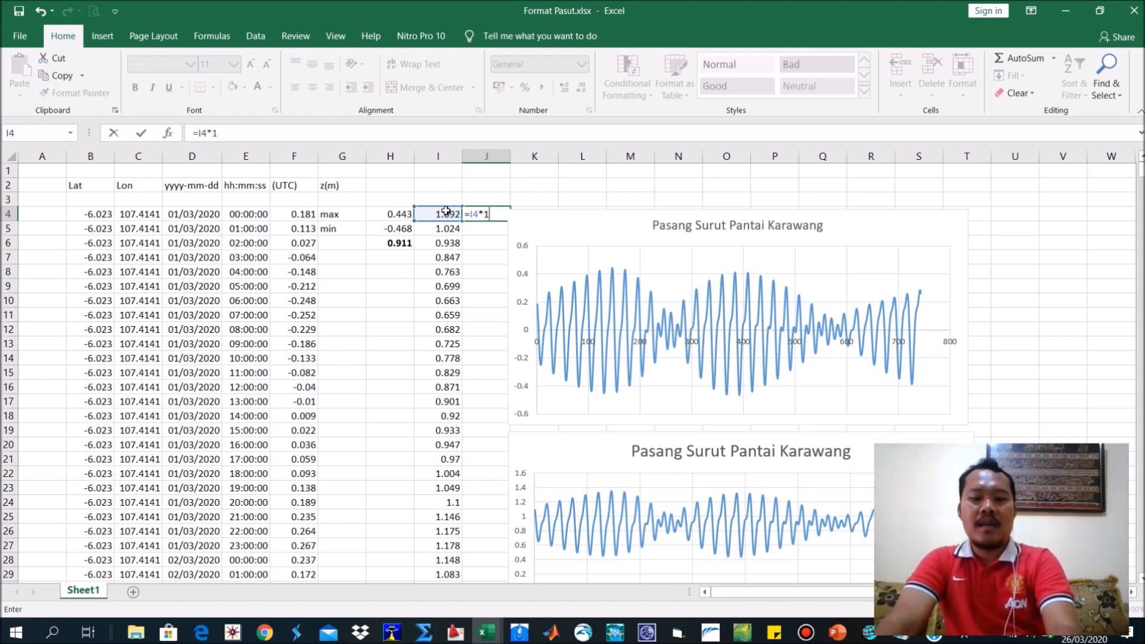
pyautogui.press('Return')
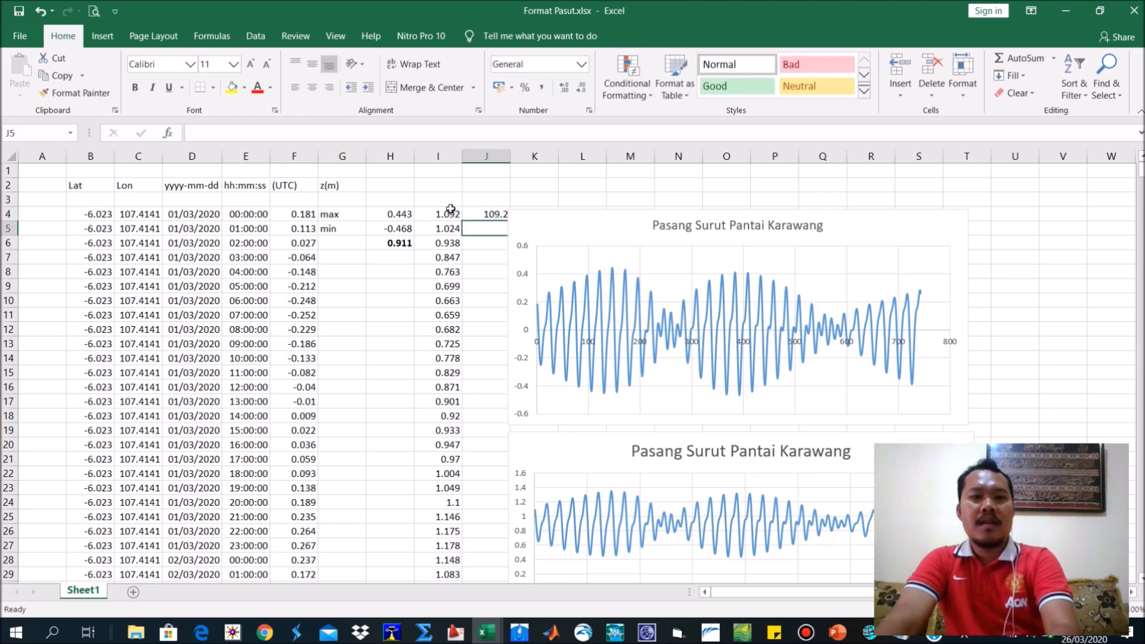
# Move the first chart clear of column J and fill the J4 formula down to the end of the data.
pyautogui.click(495, 215)
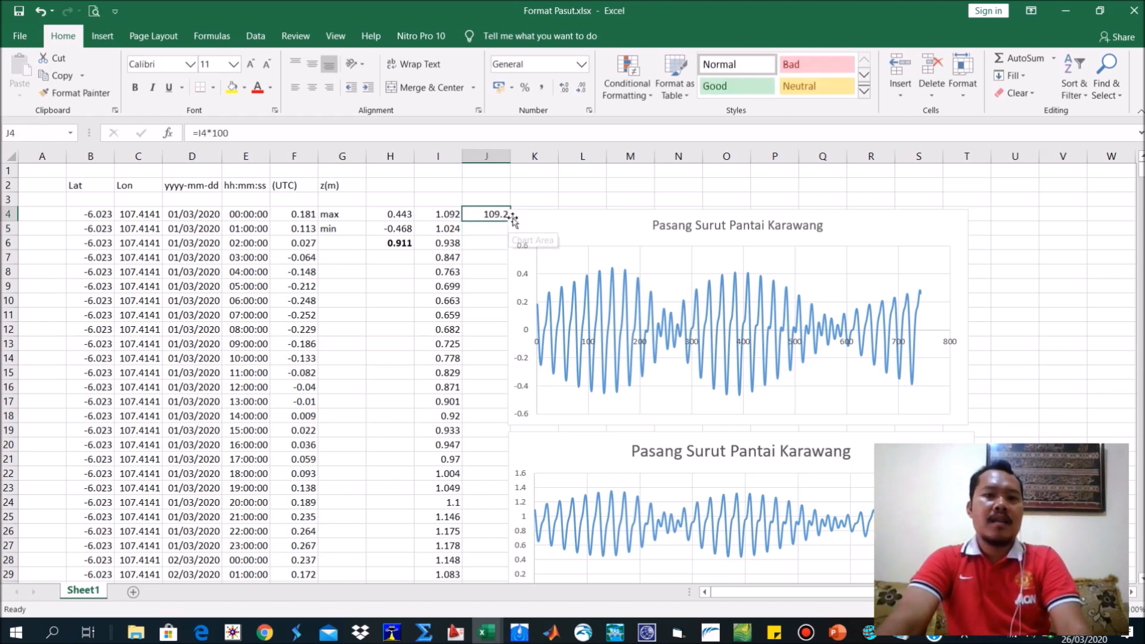
pyautogui.moveTo(507, 222); pyautogui.dragTo(544, 220)
pyautogui.click(495, 216)
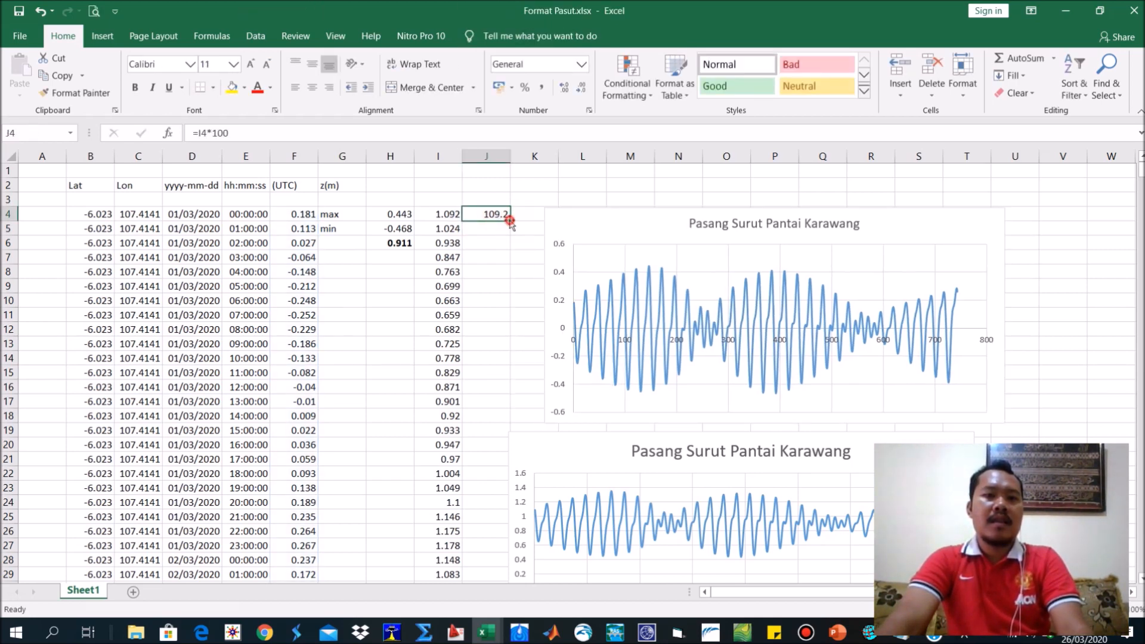
pyautogui.doubleClick(508, 219)
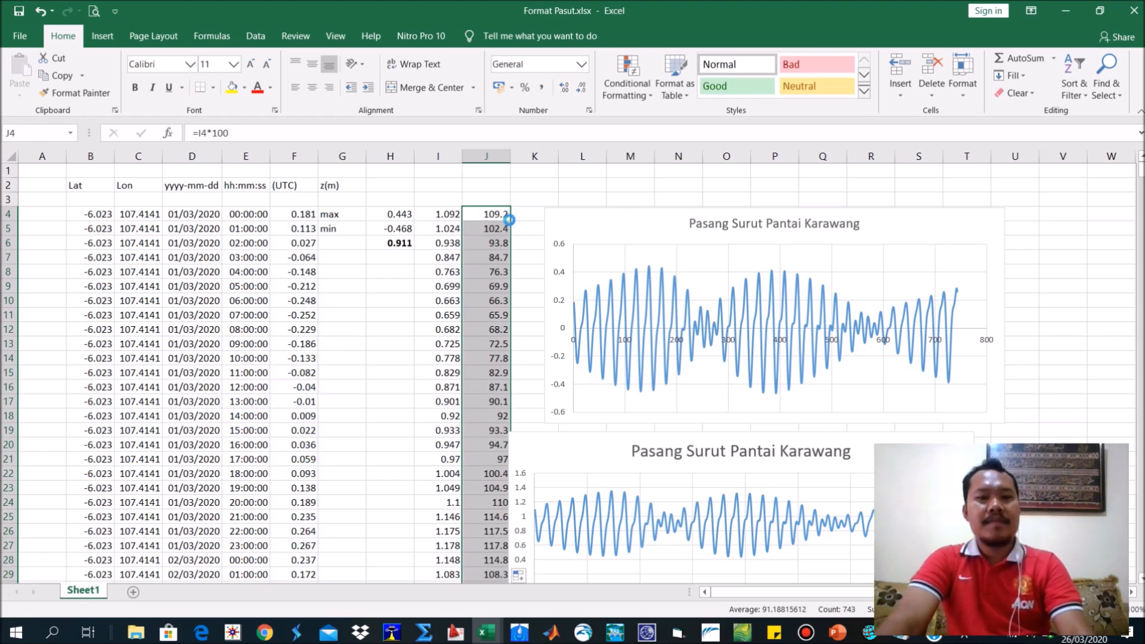
# Copy the column J elevations and paste them below the "==" line of inputTIDE.txt in Notepad.
pyautogui.hotkey('ctrl', 'c')
pyautogui.hotkey('alt', 'Tab')
pyautogui.hotkey('ctrl', 'v')
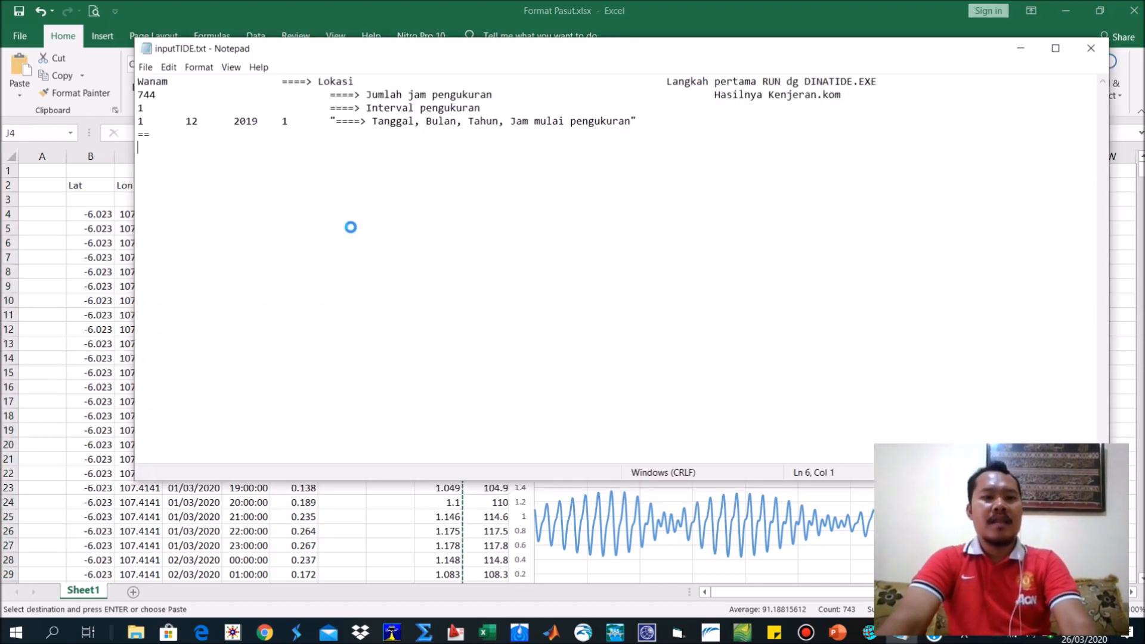
# Replace the location name in the first line of inputTIDE.txt with "Karawang".
pyautogui.scroll(6, 434, 249)
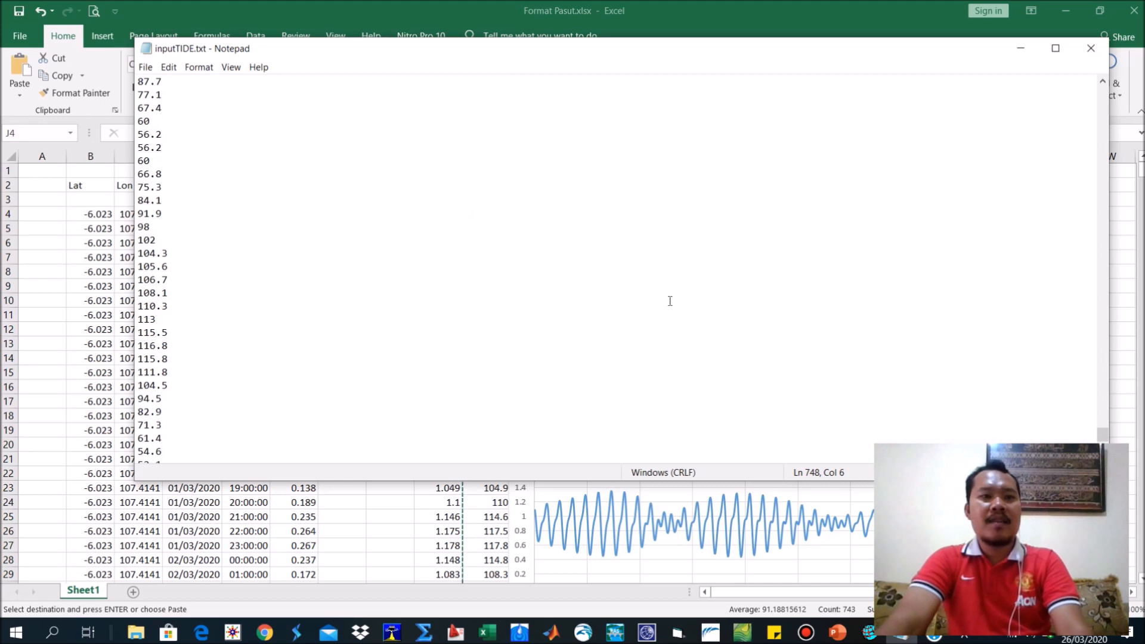
pyautogui.moveTo(1099, 440); pyautogui.dragTo(1062, 69)
pyautogui.moveTo(169, 82); pyautogui.dragTo(137, 81)
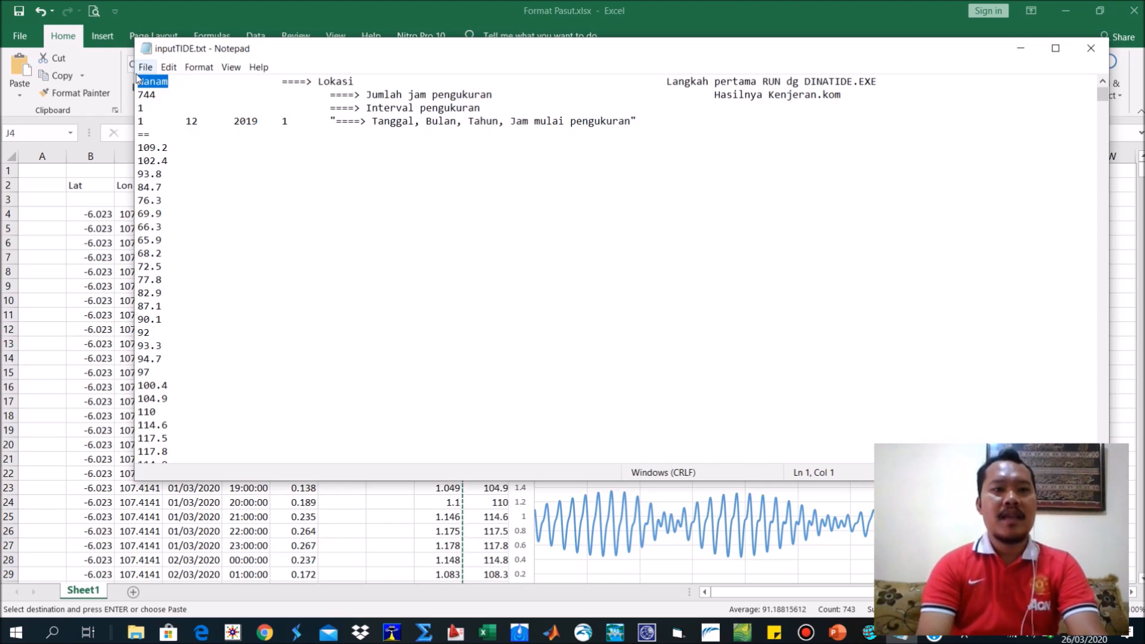
pyautogui.write('Kar')
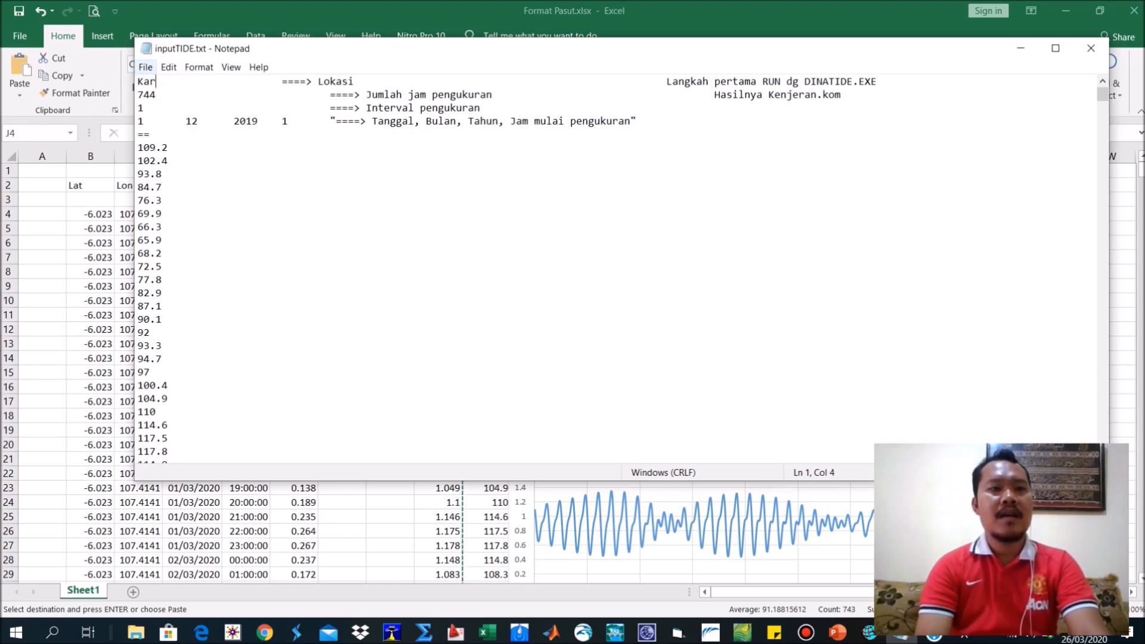
pyautogui.write('awang')
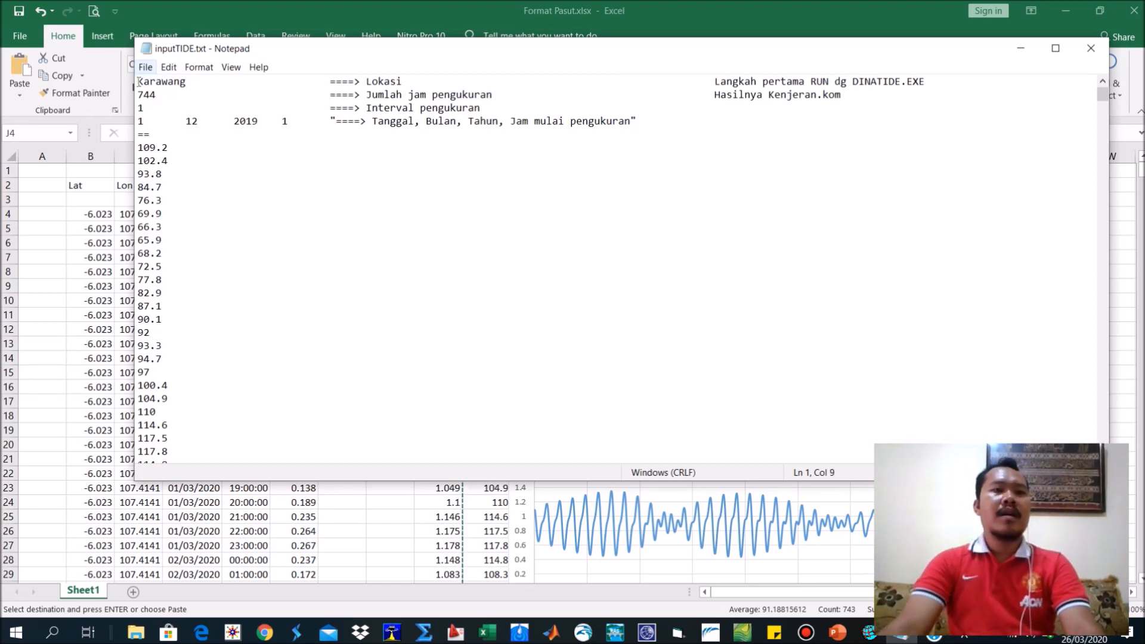
# Check the count of column J elevations in Excel and set the number of measurement hours in inputTIDE.txt to 743.
pyautogui.hotkey('alt', 'Tab')
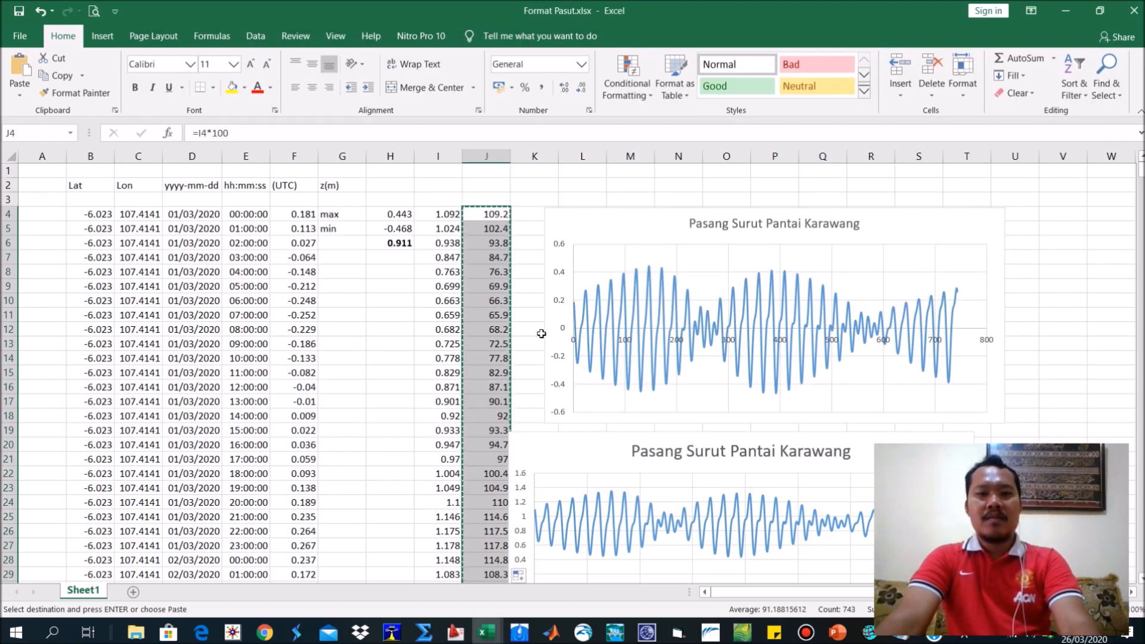
pyautogui.click(476, 213)
pyautogui.hotkey('ctrl', 'shift', 'Down')
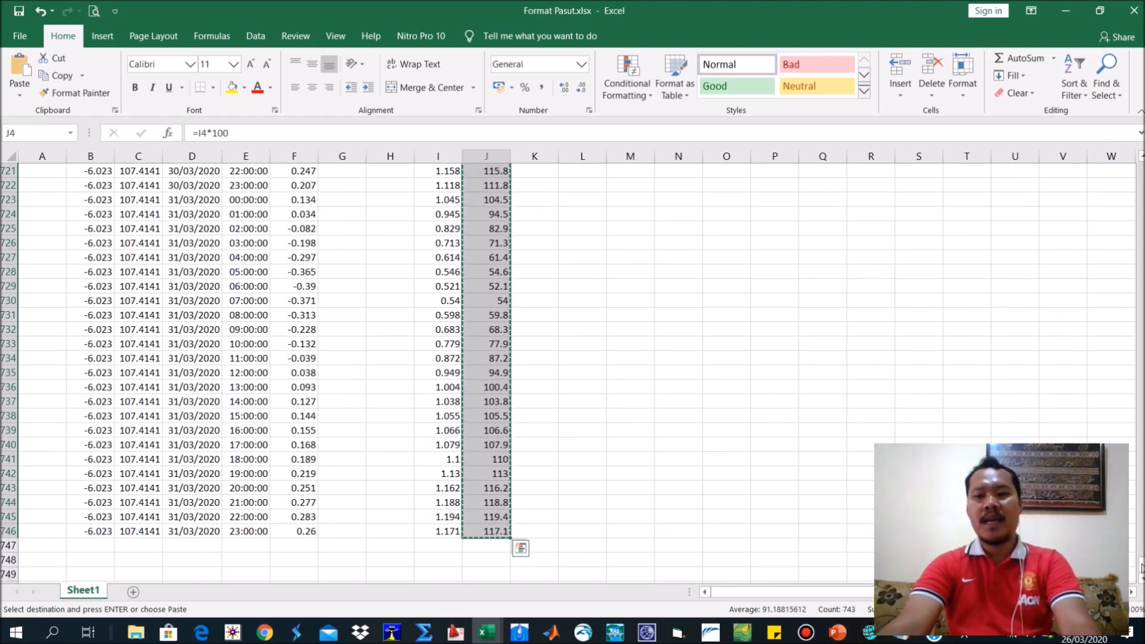
pyautogui.hotkey('ctrl', 'BackSpace')
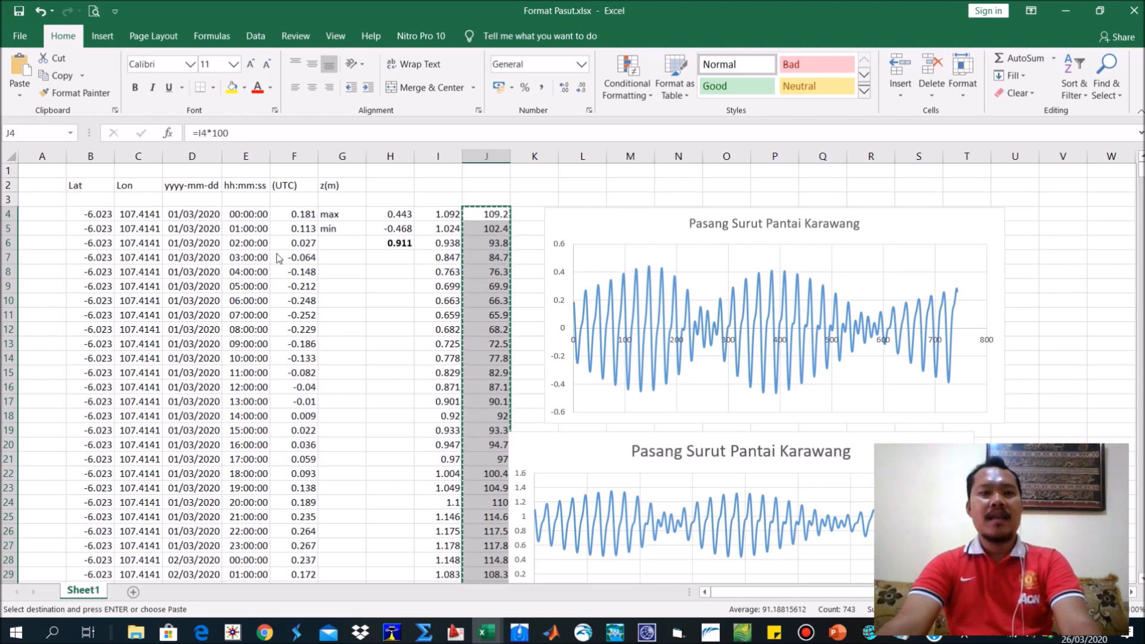
pyautogui.hotkey('alt', 'Tab')
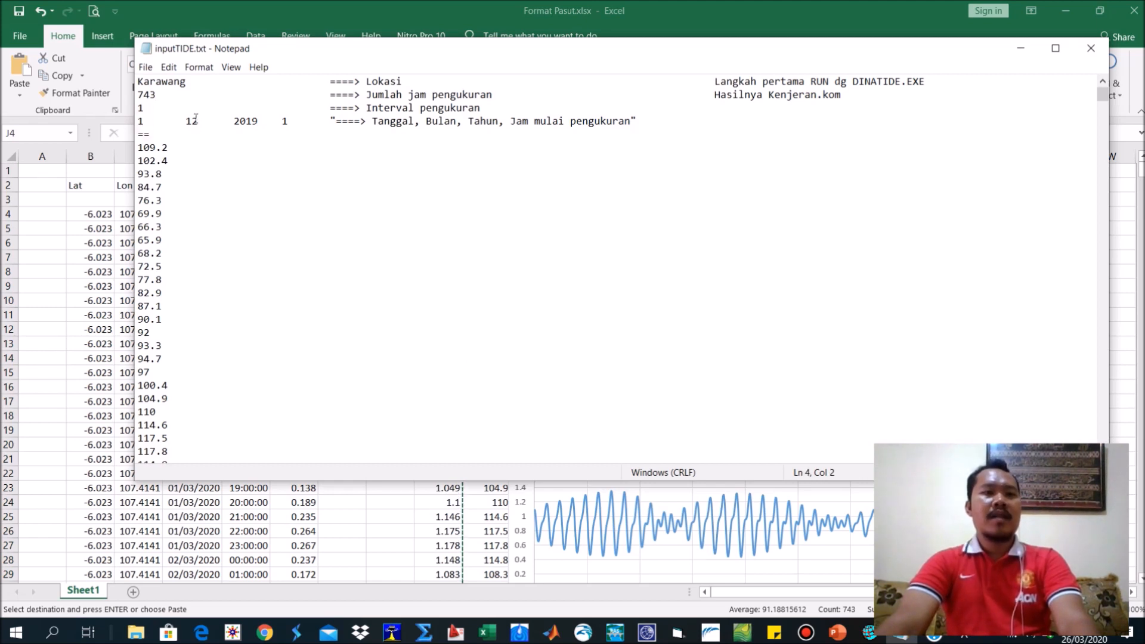
# Set the measurement start month in the inputTIDE.txt header to 03.
pyautogui.moveTo(196, 120); pyautogui.dragTo(191, 118)
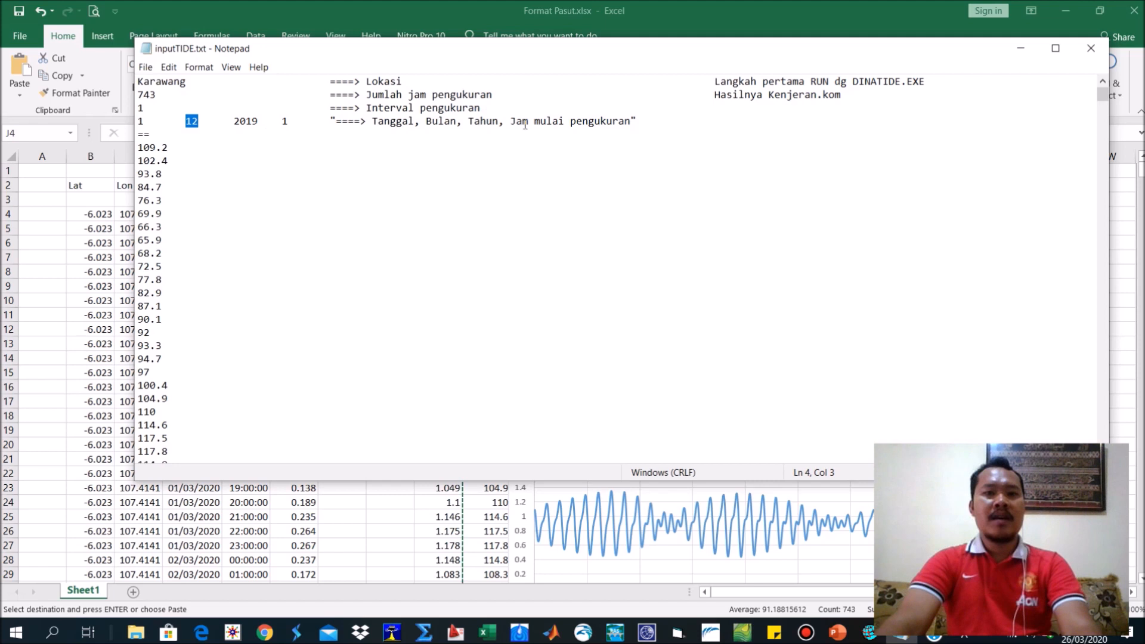
pyautogui.write('0')
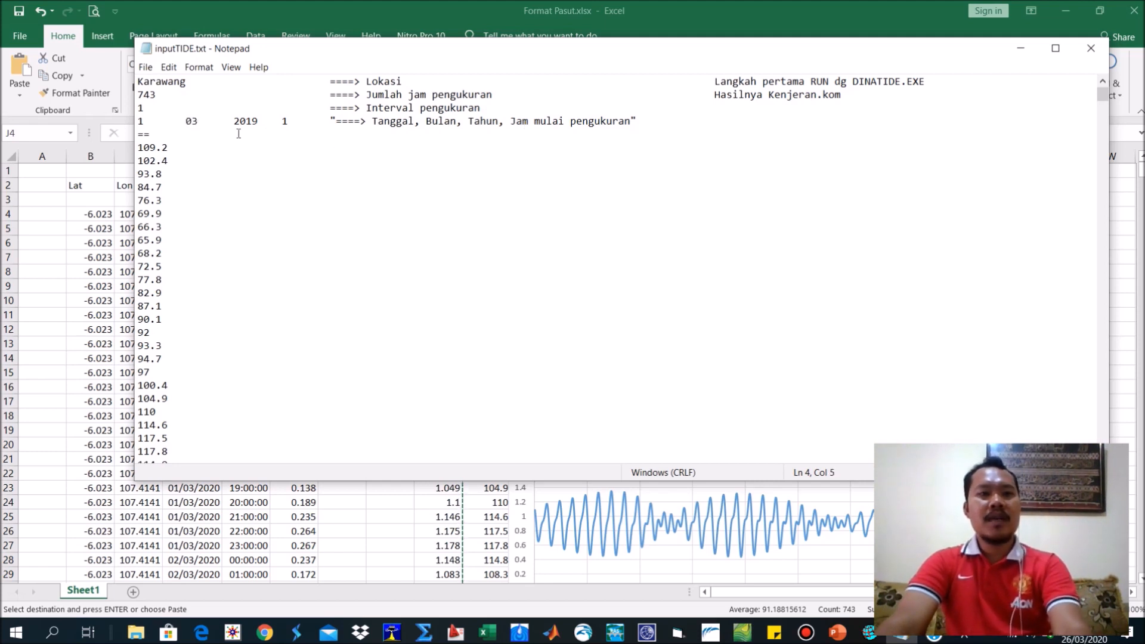
pyautogui.write('3')
# Set the measurement start year in the inputTIDE.txt header to 2020, then save and close the file.
pyautogui.click(254, 122)
pyautogui.doubleClick(251, 121)
pyautogui.click(255, 121)
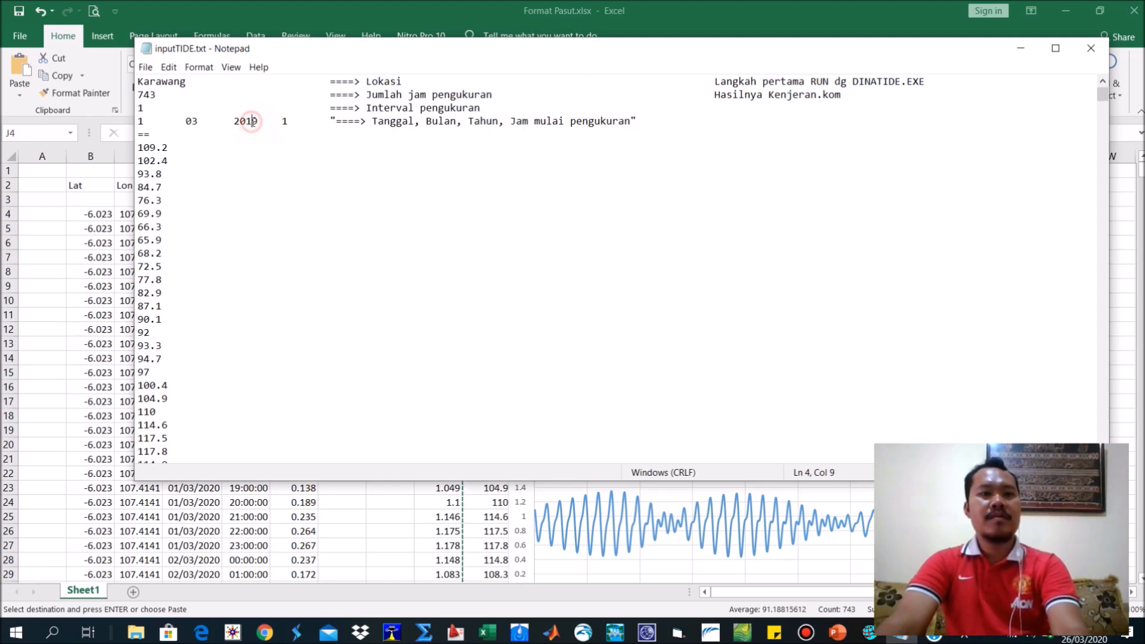
pyautogui.moveTo(256, 121); pyautogui.dragTo(250, 120)
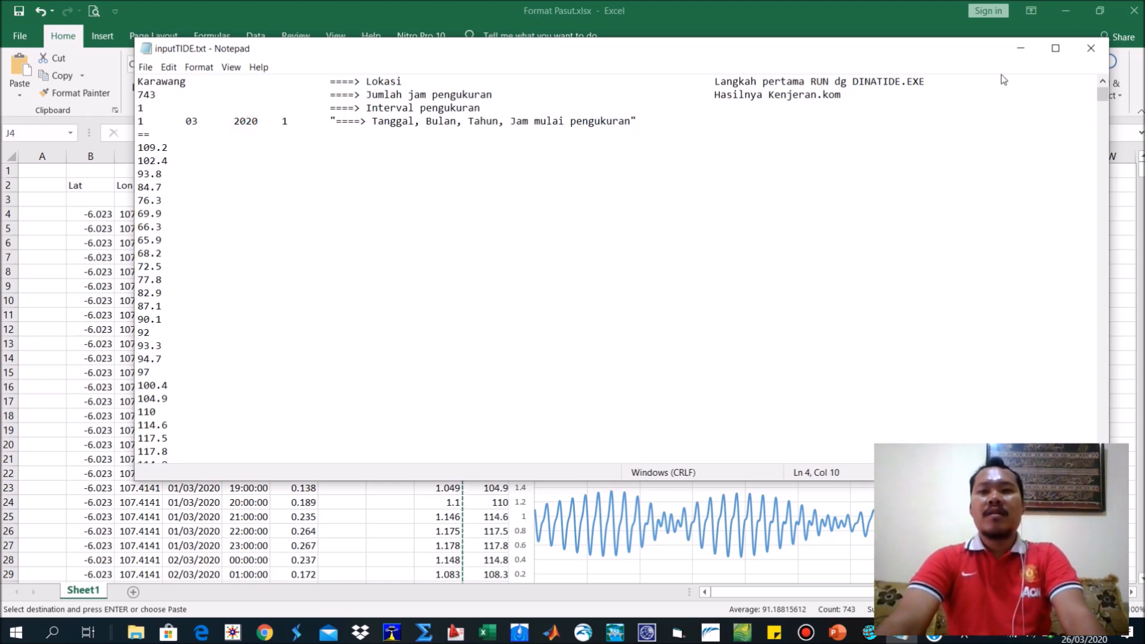
pyautogui.click(1087, 47)
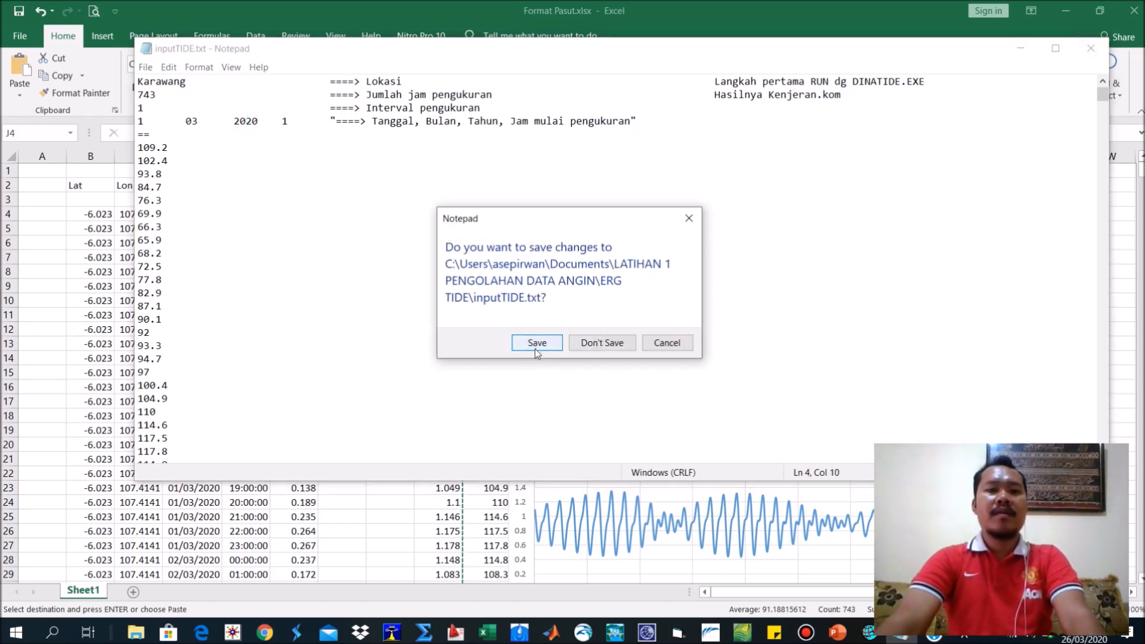
pyautogui.click(535, 343)
# Run ERGTIDE.EXE from the ERG TIDE folder with inputTIDE.txt as the data file and krw1.txt as the output file.
pyautogui.moveTo(136, 632)
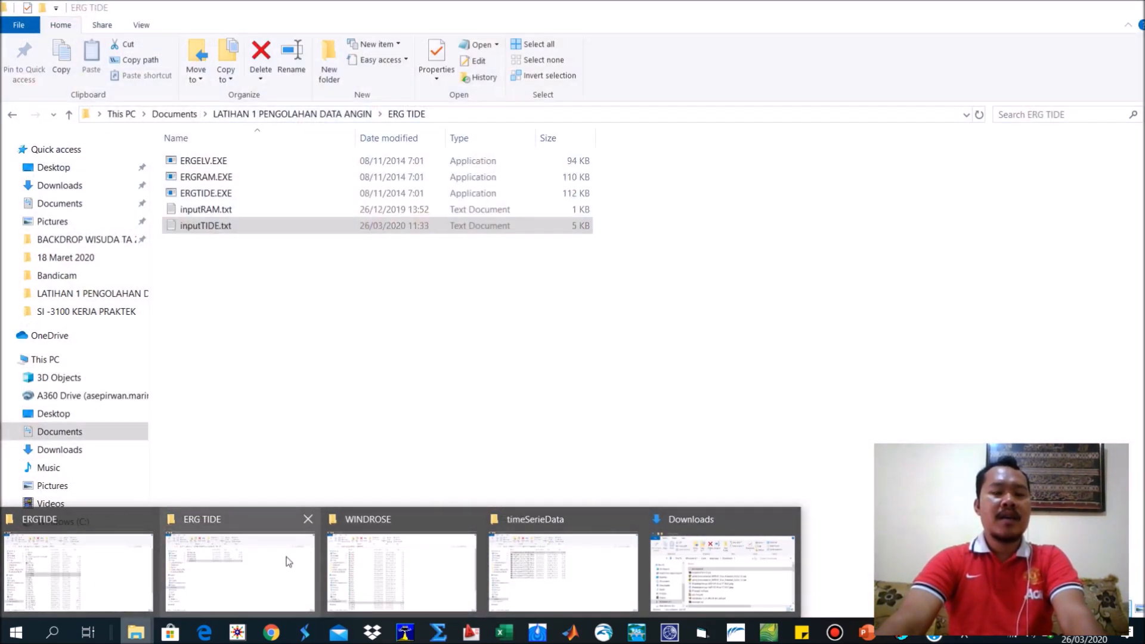
pyautogui.click(288, 560)
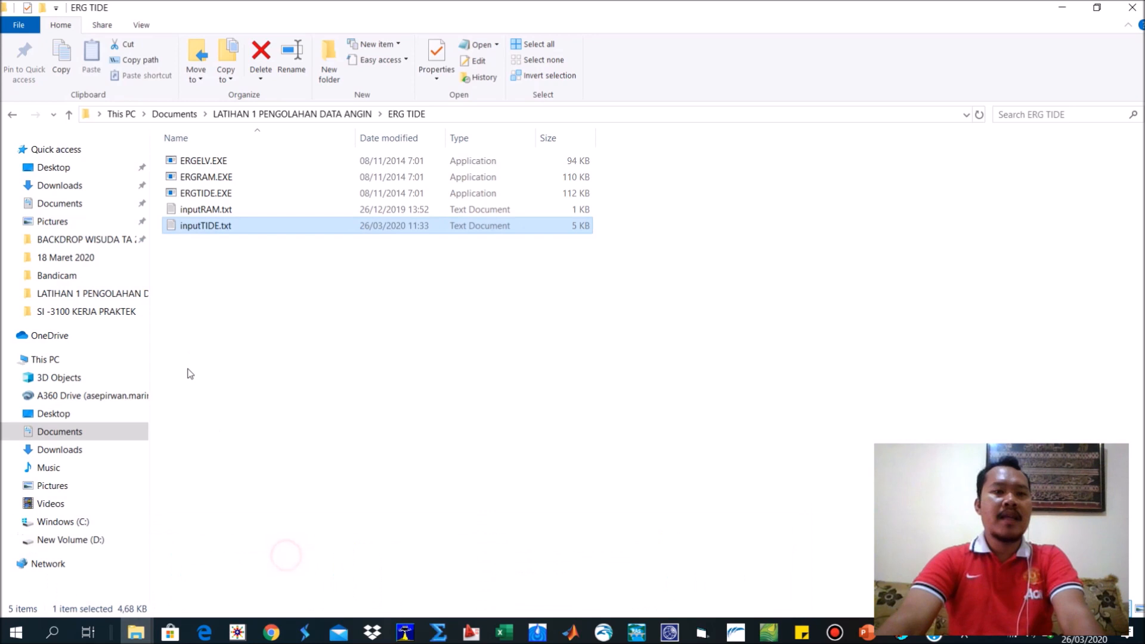
pyautogui.click(207, 193)
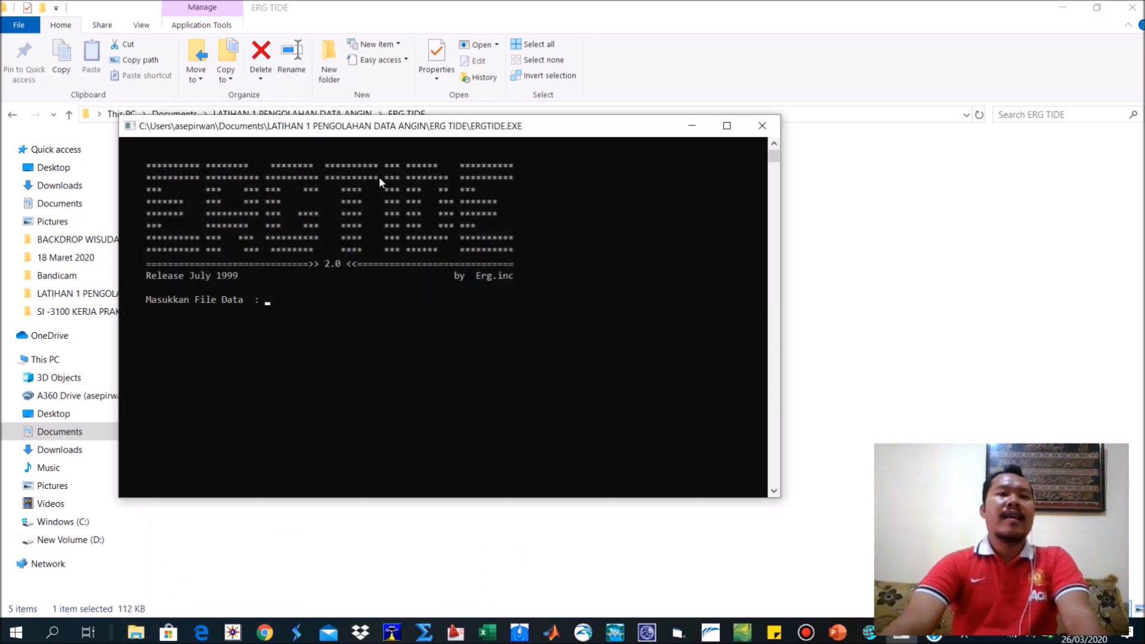
pyautogui.moveTo(401, 129); pyautogui.dragTo(596, 129)
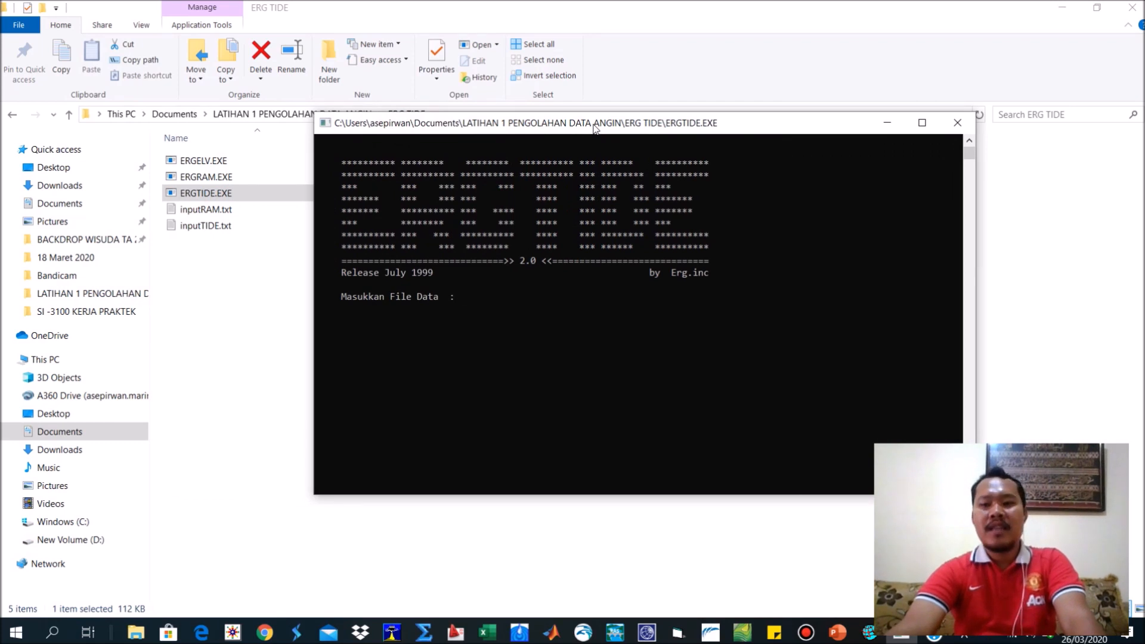
pyautogui.write('inputTIDE')
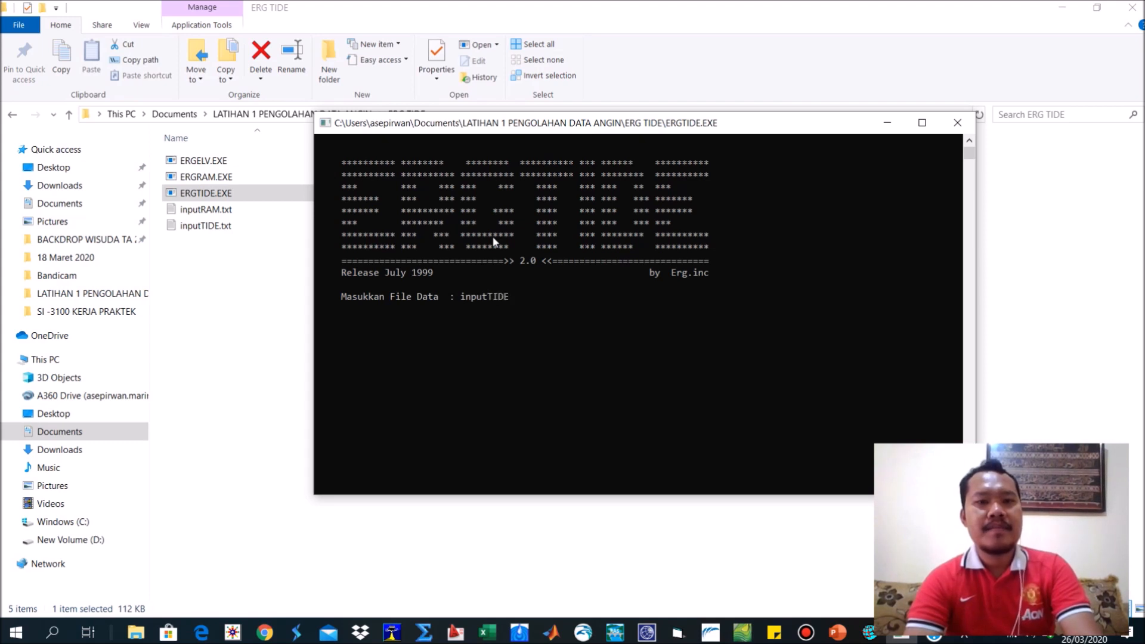
pyautogui.write('.txt')
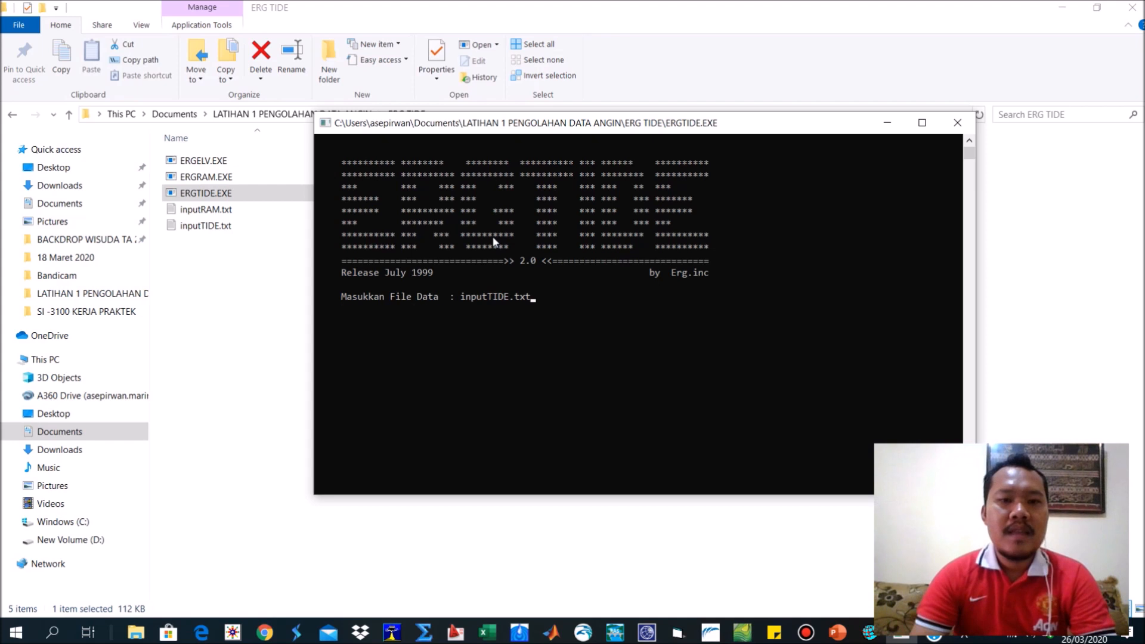
pyautogui.press('Return')
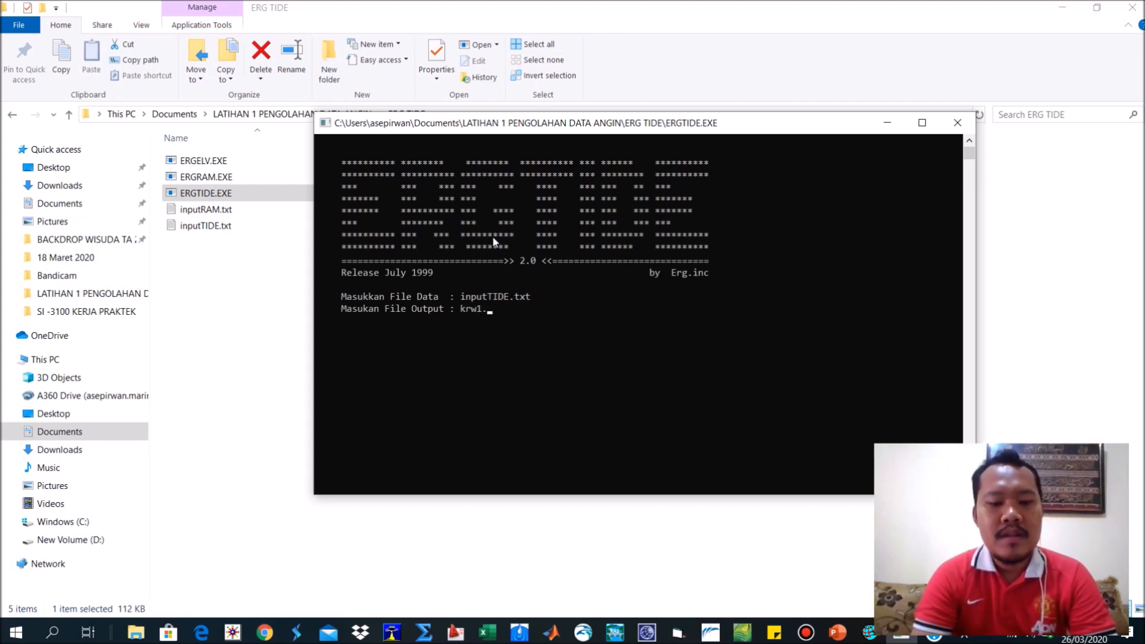
pyautogui.write('krw1.txt')
pyautogui.press('Return')
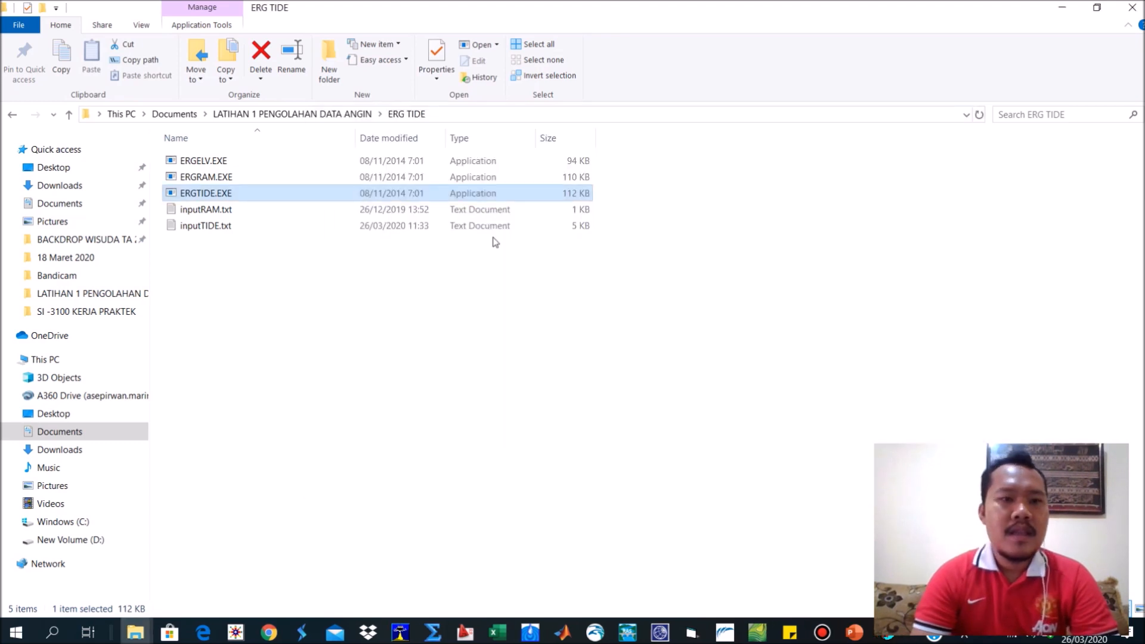
# Copy the tidal constituent table from krw1.txt and paste it at cell C2 of a new sheet in Format Pasut.xlsx.
pyautogui.doubleClick(219, 245)
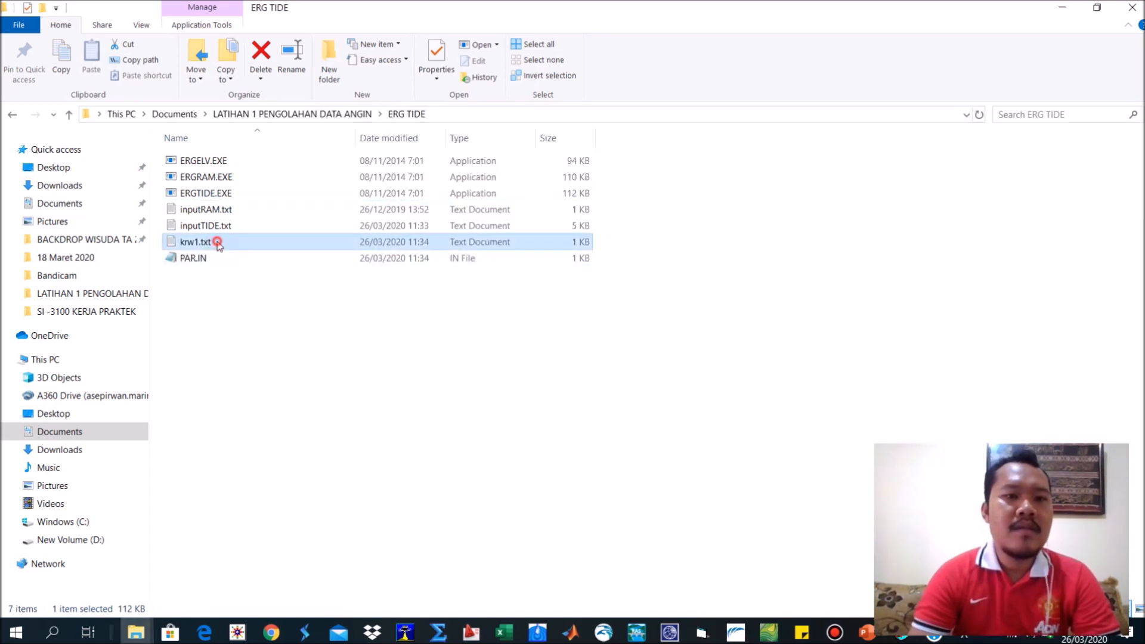
pyautogui.moveTo(376, 245); pyautogui.dragTo(129, 86)
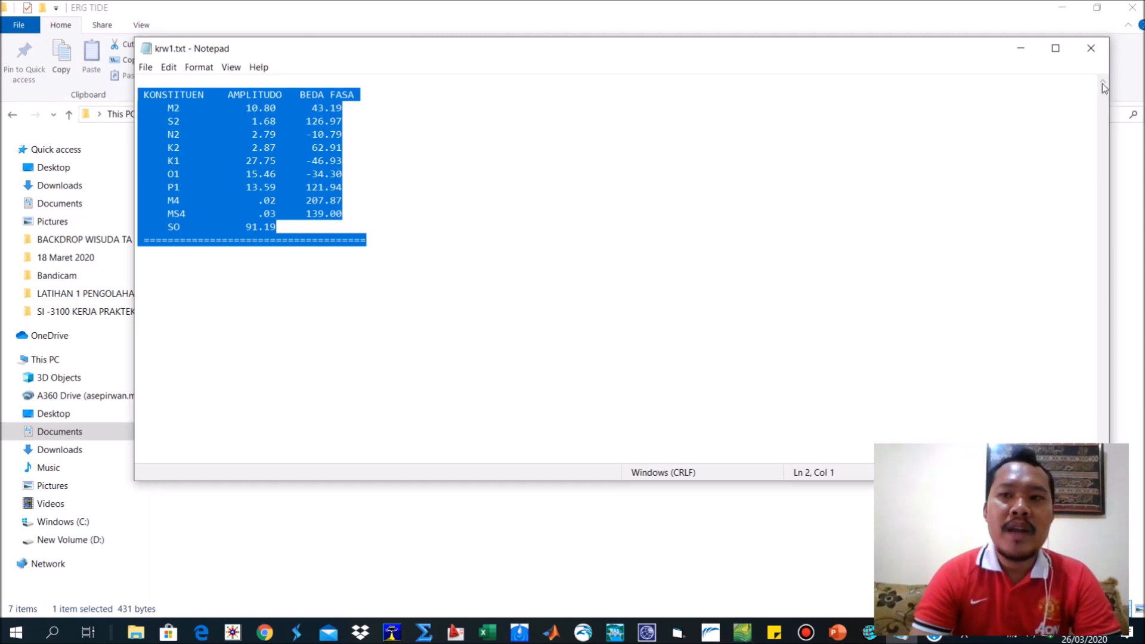
pyautogui.click(1091, 52)
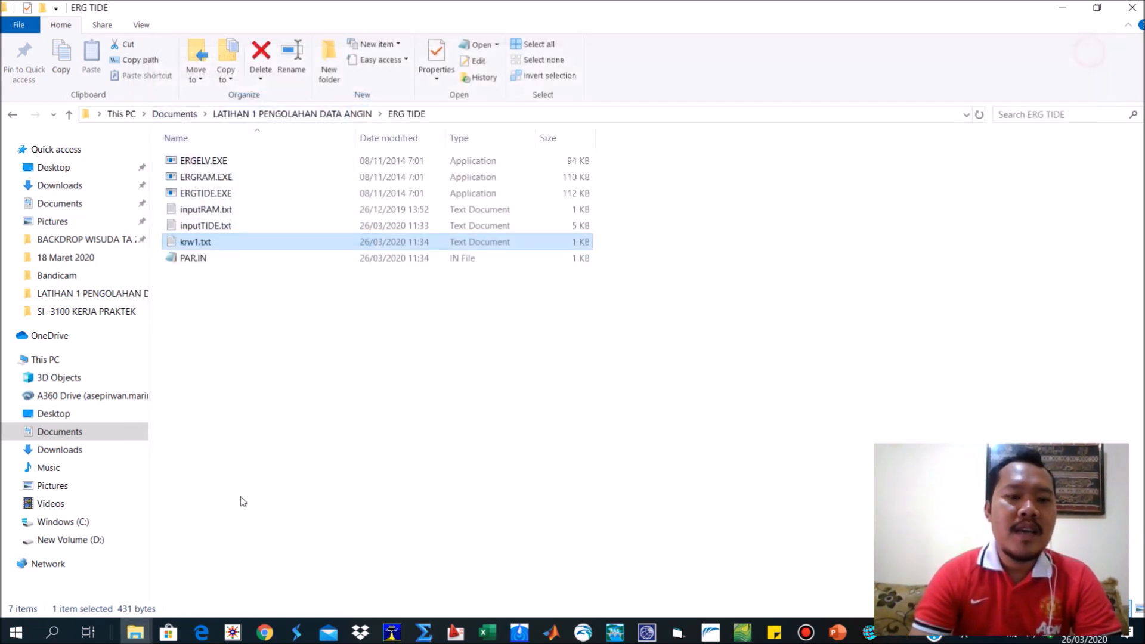
pyautogui.moveTo(501, 638)
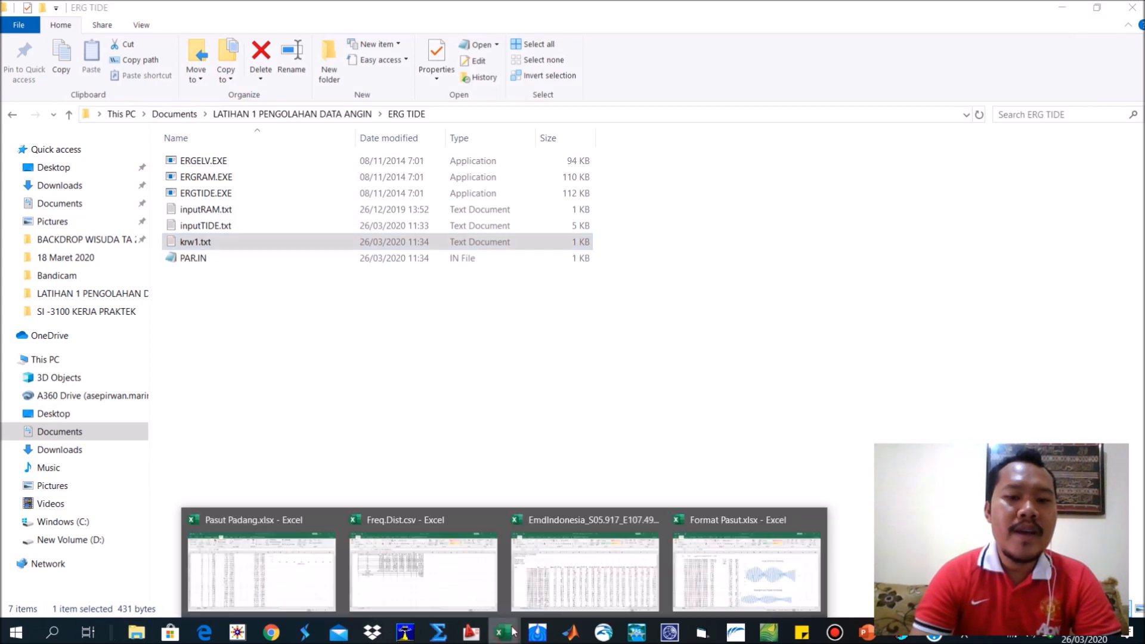
pyautogui.click(694, 574)
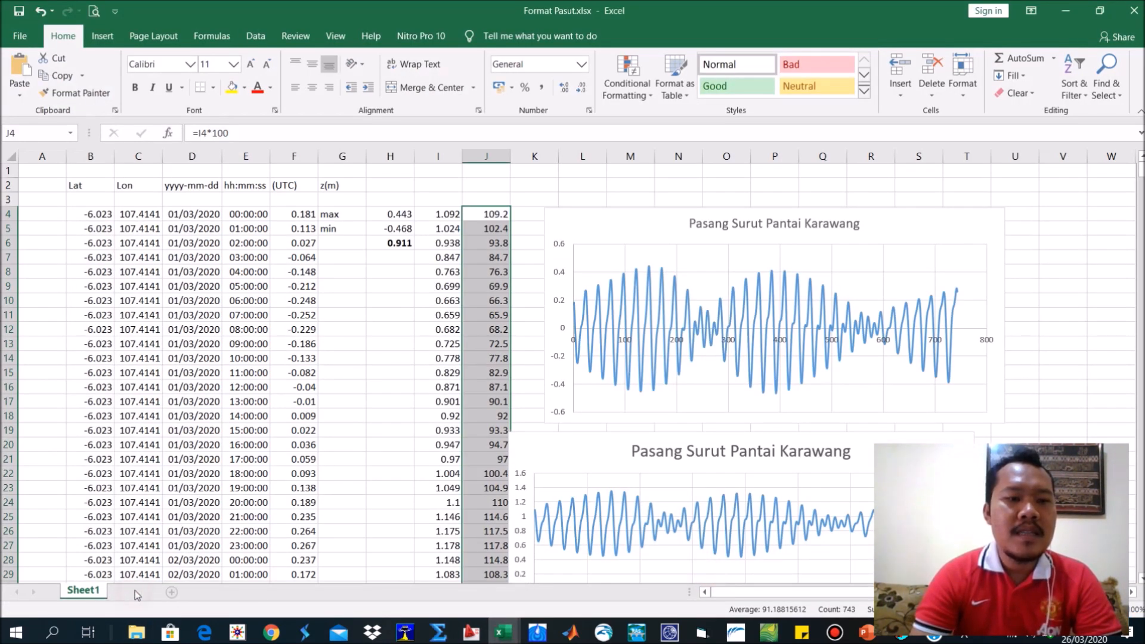
pyautogui.click(132, 592)
pyautogui.click(144, 190)
pyautogui.hotkey('ctrl', 'v')
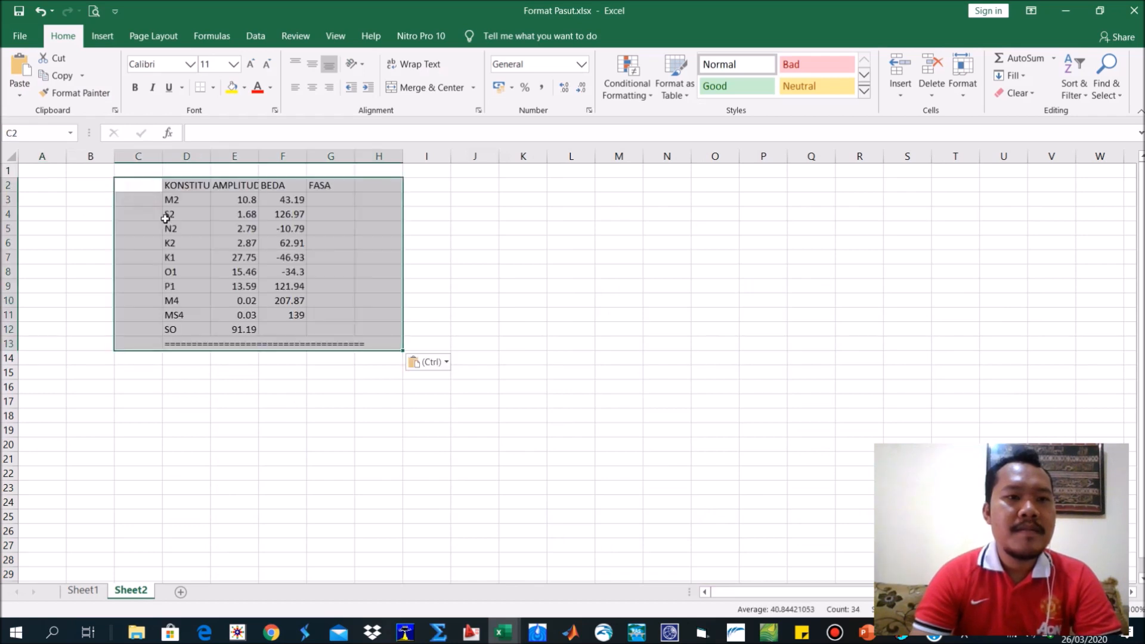
# Copy the amplitudes in E3:E12 and paste them as transposed values starting at cell I3.
pyautogui.click(225, 273)
pyautogui.moveTo(235, 197); pyautogui.dragTo(213, 329)
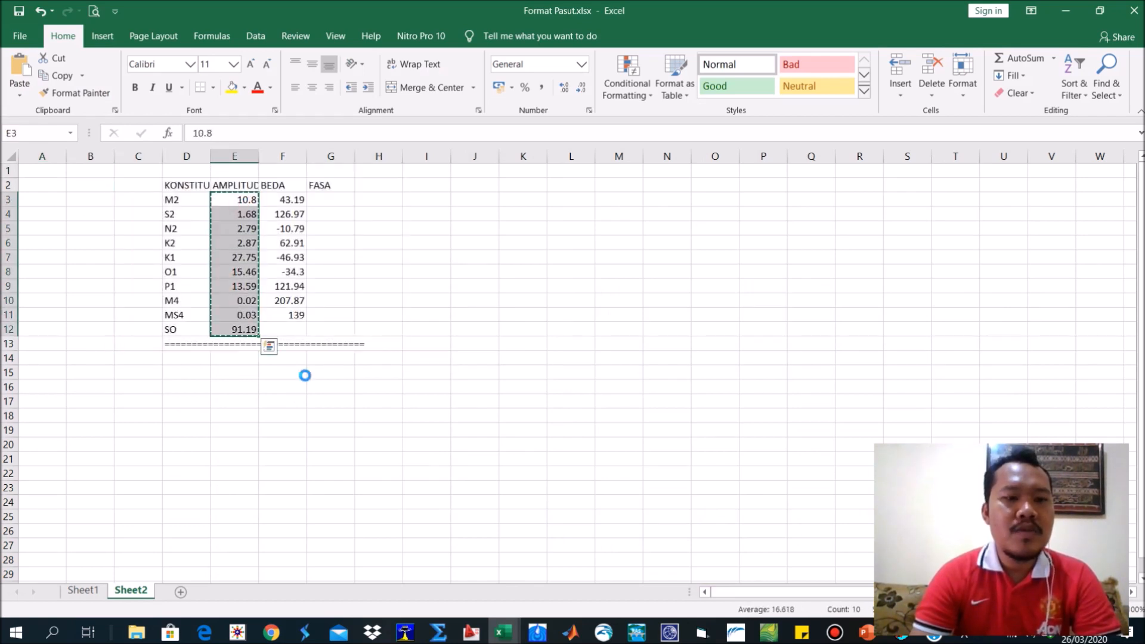
pyautogui.hotkey('ctrl', 'c')
pyautogui.click(431, 198)
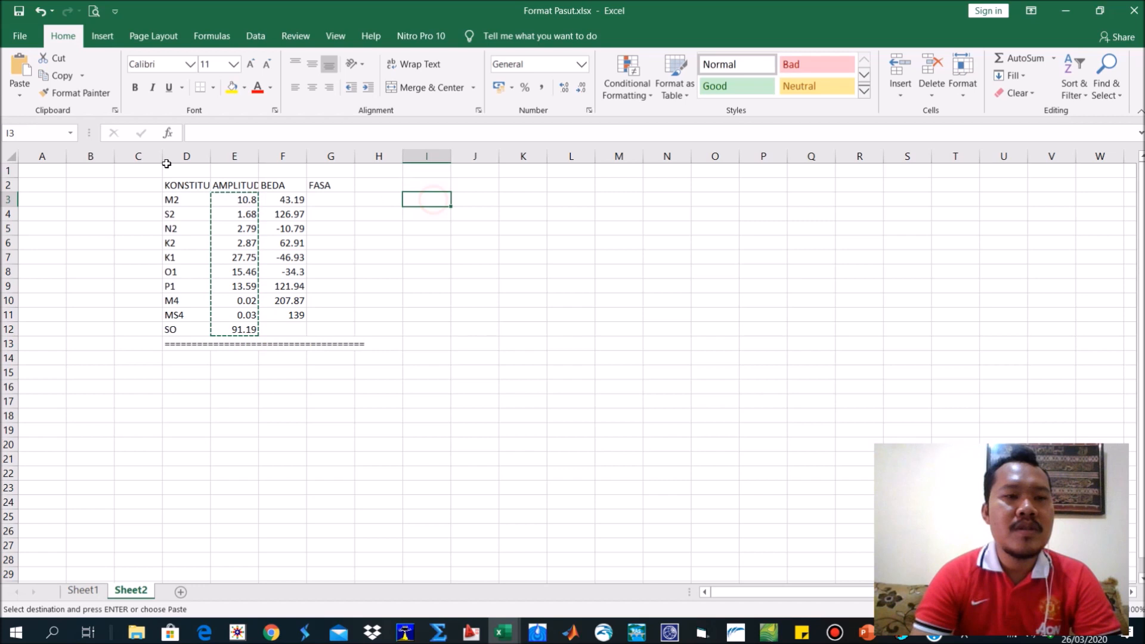
pyautogui.click(20, 96)
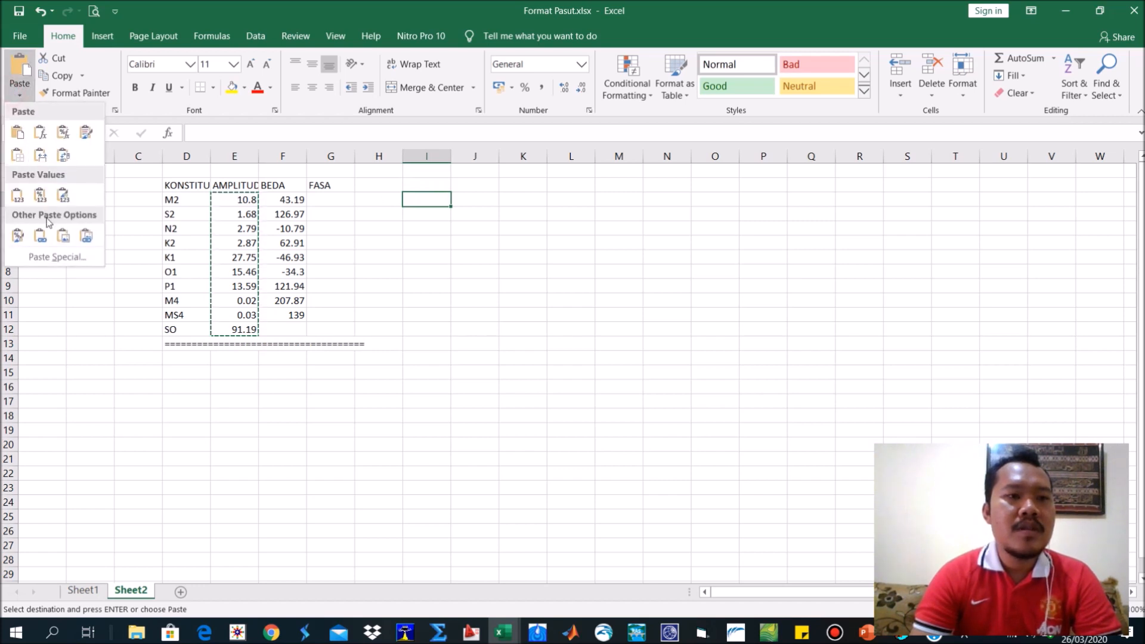
pyautogui.click(41, 255)
pyautogui.click(594, 318)
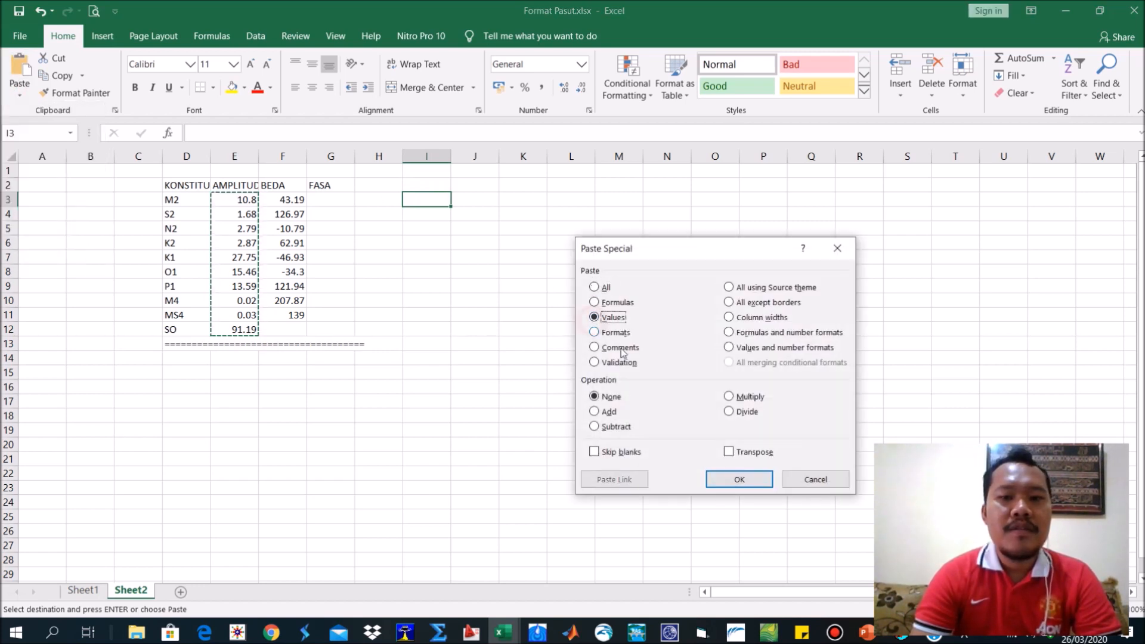
pyautogui.click(730, 451)
pyautogui.click(739, 480)
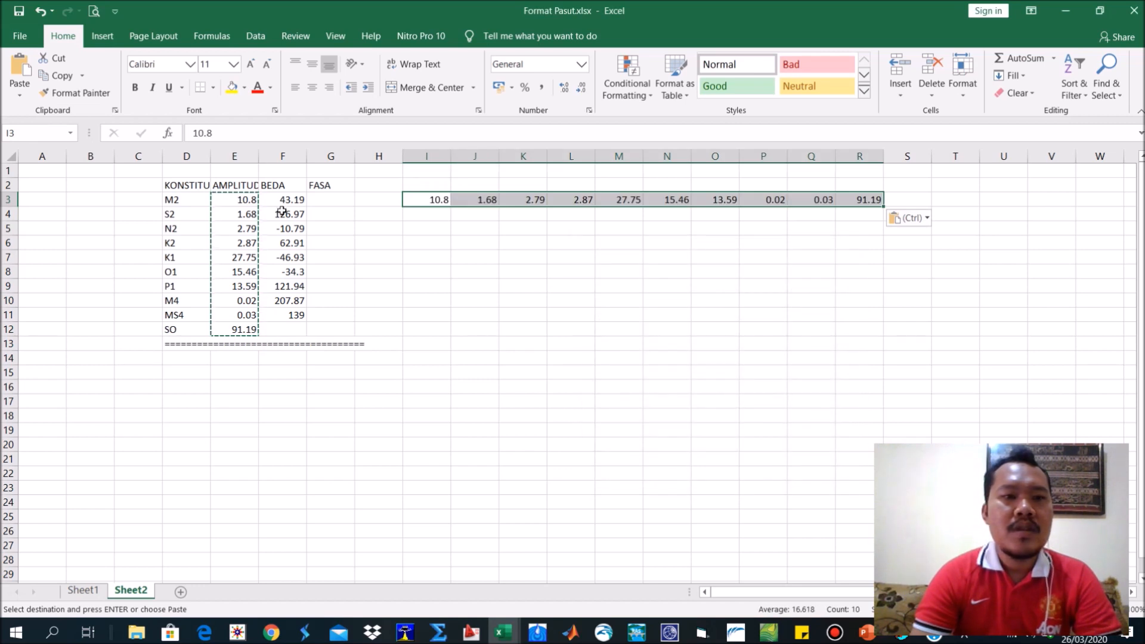
# Copy the phase differences in F3:F11 and paste them as transposed values starting at cell I4.
pyautogui.moveTo(289, 199); pyautogui.dragTo(291, 321)
pyautogui.hotkey('ctrl', 'c')
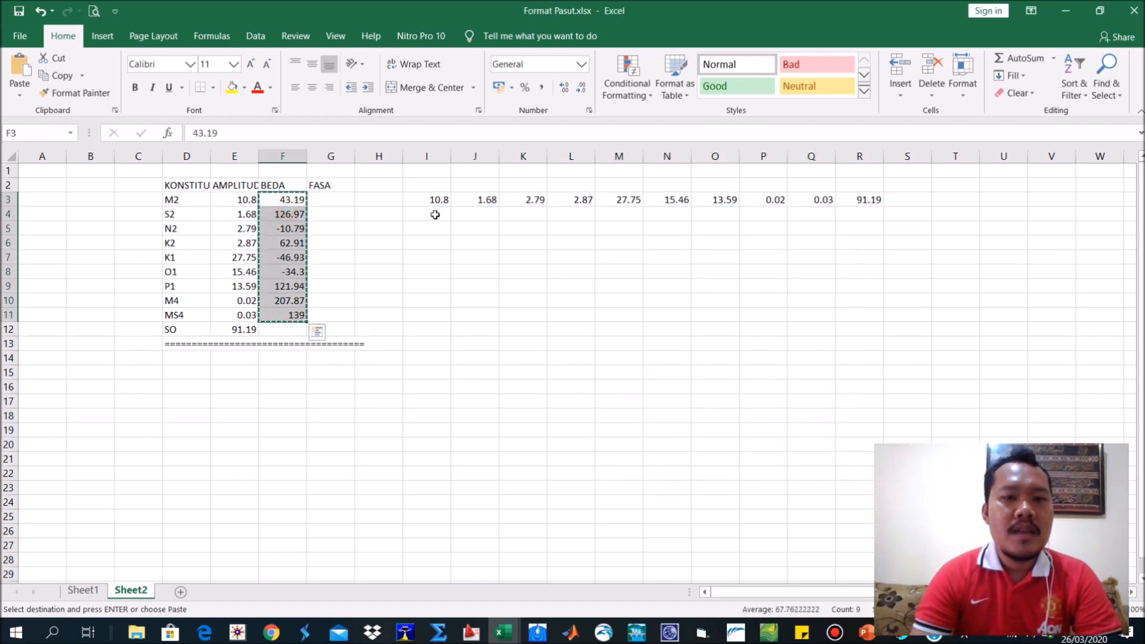
pyautogui.click(435, 215)
pyautogui.click(20, 94)
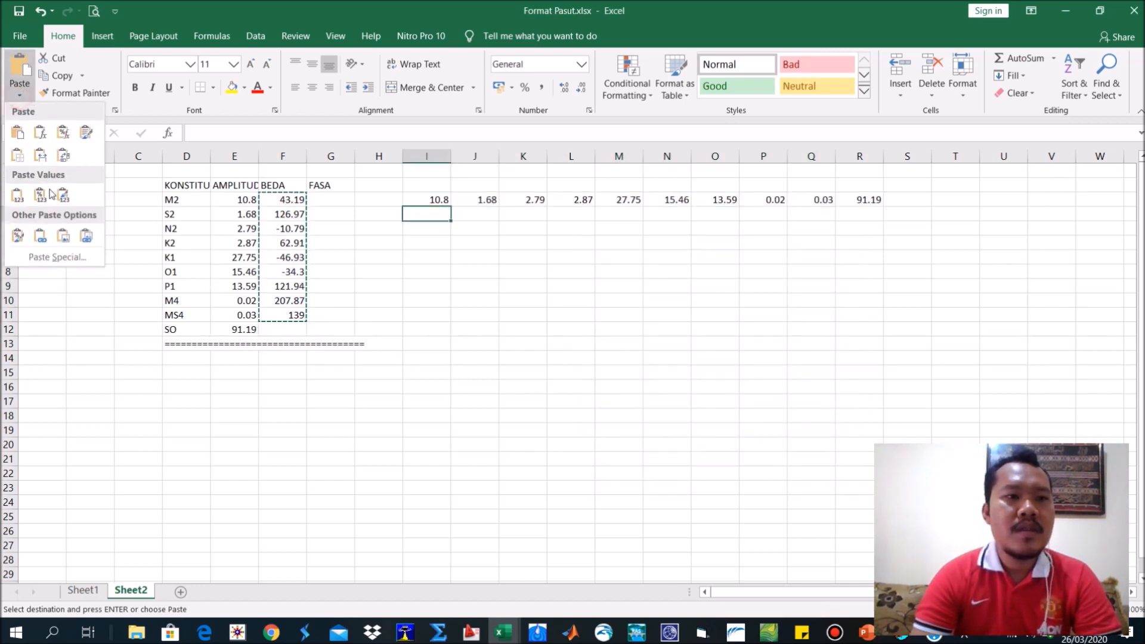
pyautogui.click(44, 257)
pyautogui.click(614, 317)
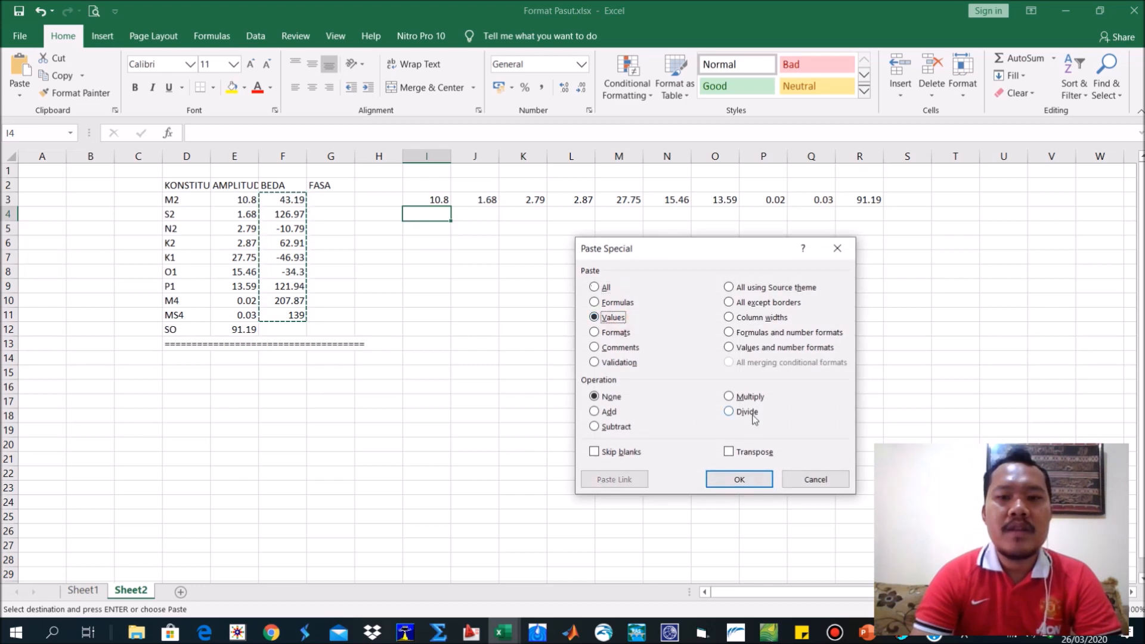
pyautogui.click(729, 452)
pyautogui.click(739, 480)
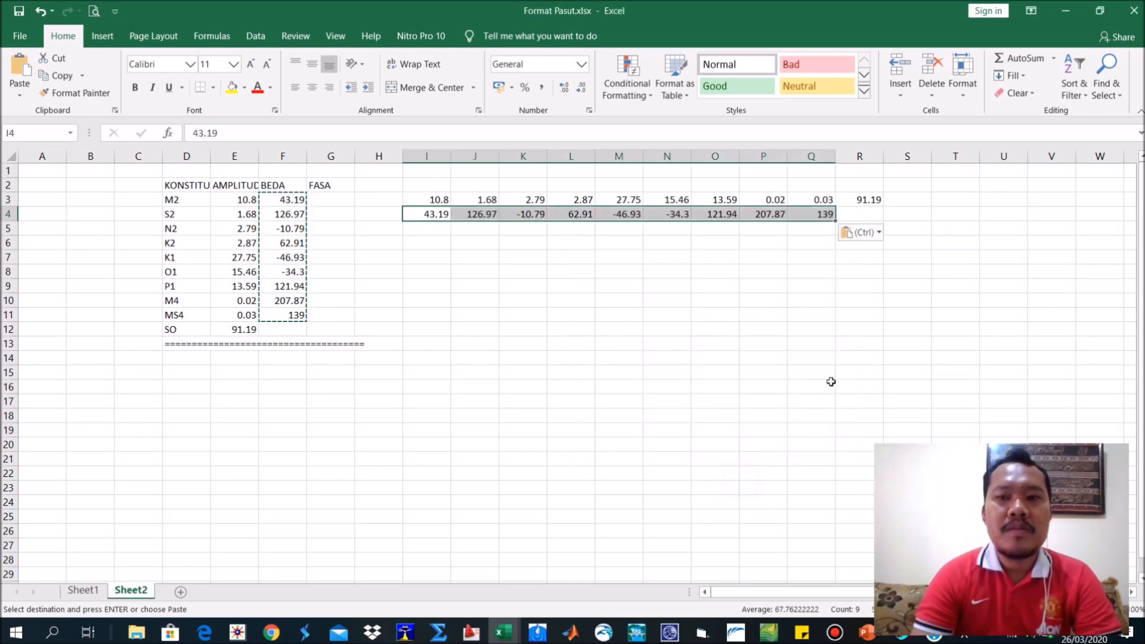
# Move the SO amplitude from cell R3 to cell I5, below the transposed phase row.
pyautogui.click(862, 201)
pyautogui.hotkey('ctrl', 'c')
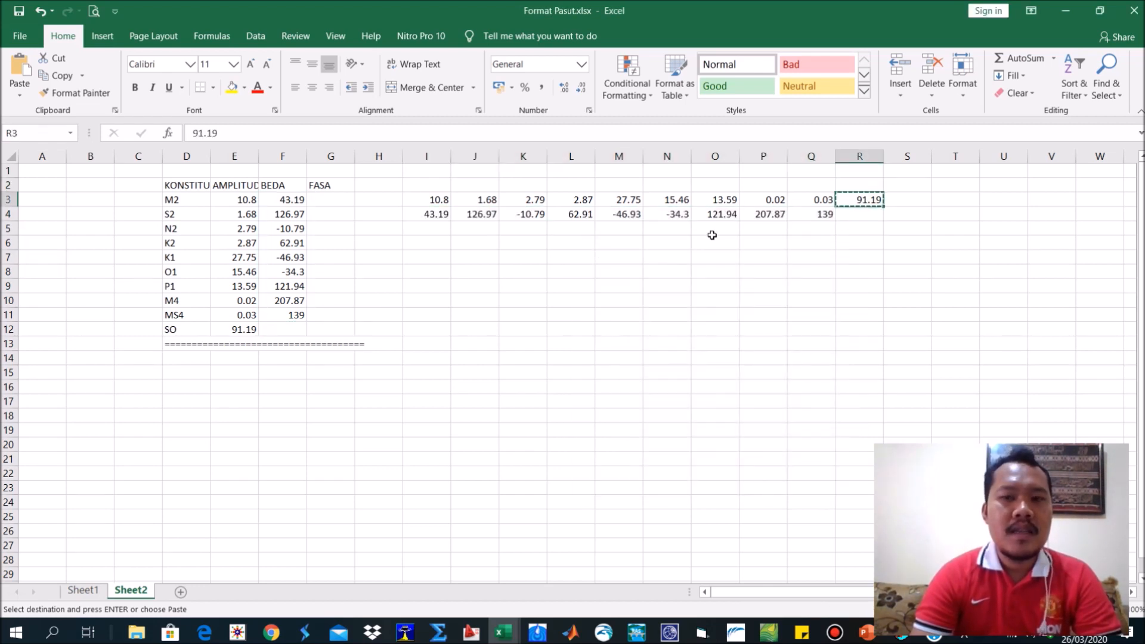
pyautogui.click(427, 229)
pyautogui.press('Return')
# Copy the start date line and the 7305 line from inputRAM.txt and paste them at cell I7 of Sheet2 in Excel.
pyautogui.hotkey('alt', 'Tab')
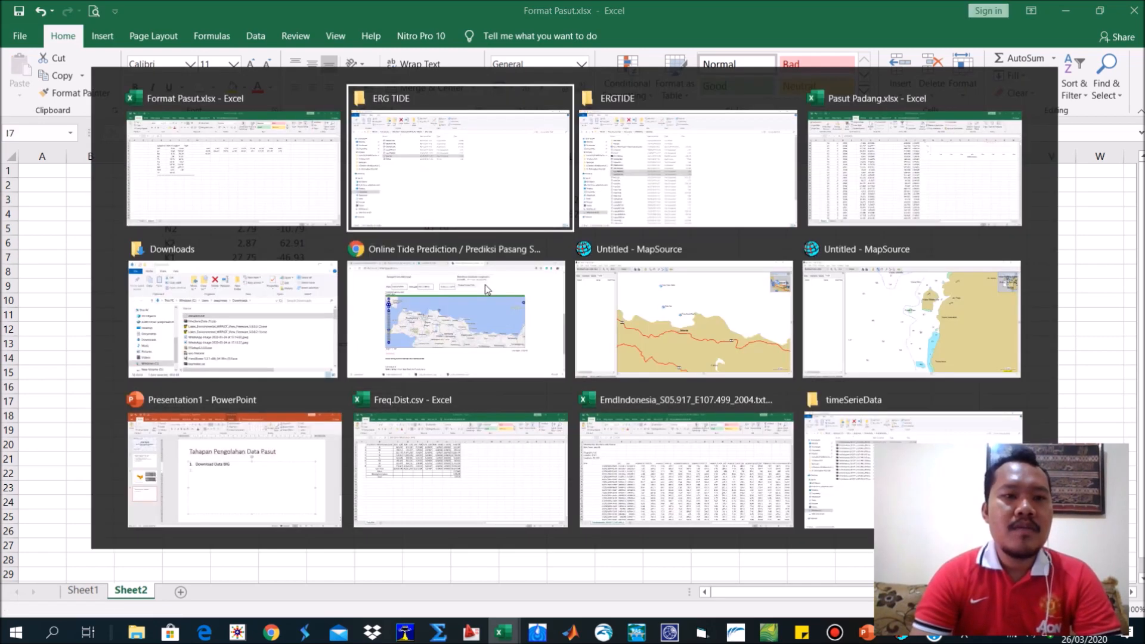
pyautogui.doubleClick(209, 212)
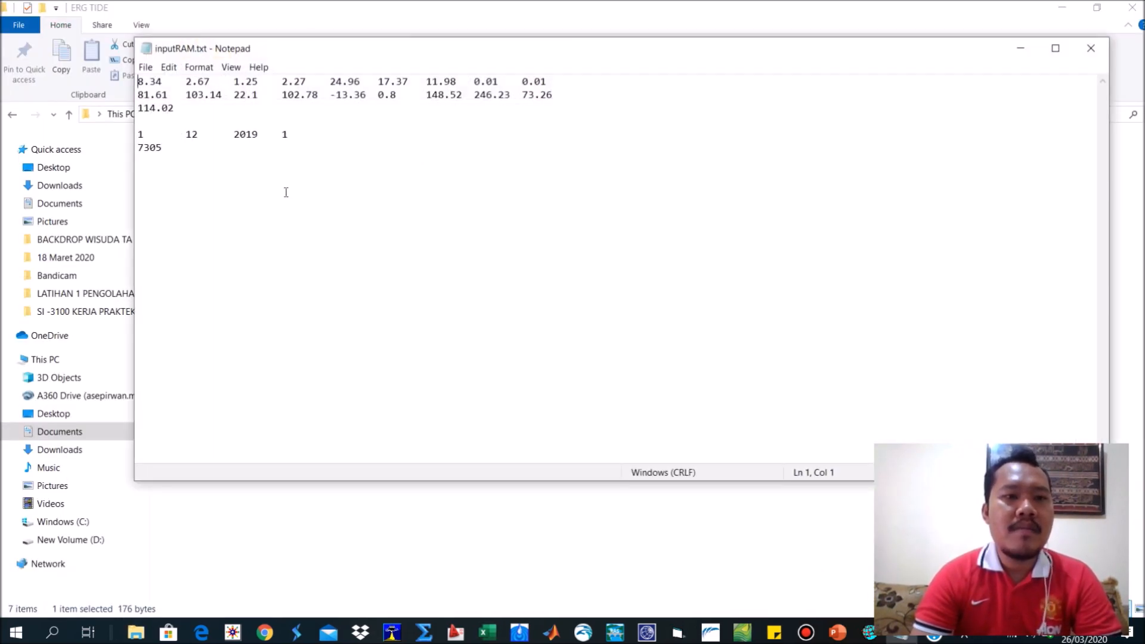
pyautogui.moveTo(165, 148); pyautogui.dragTo(134, 133)
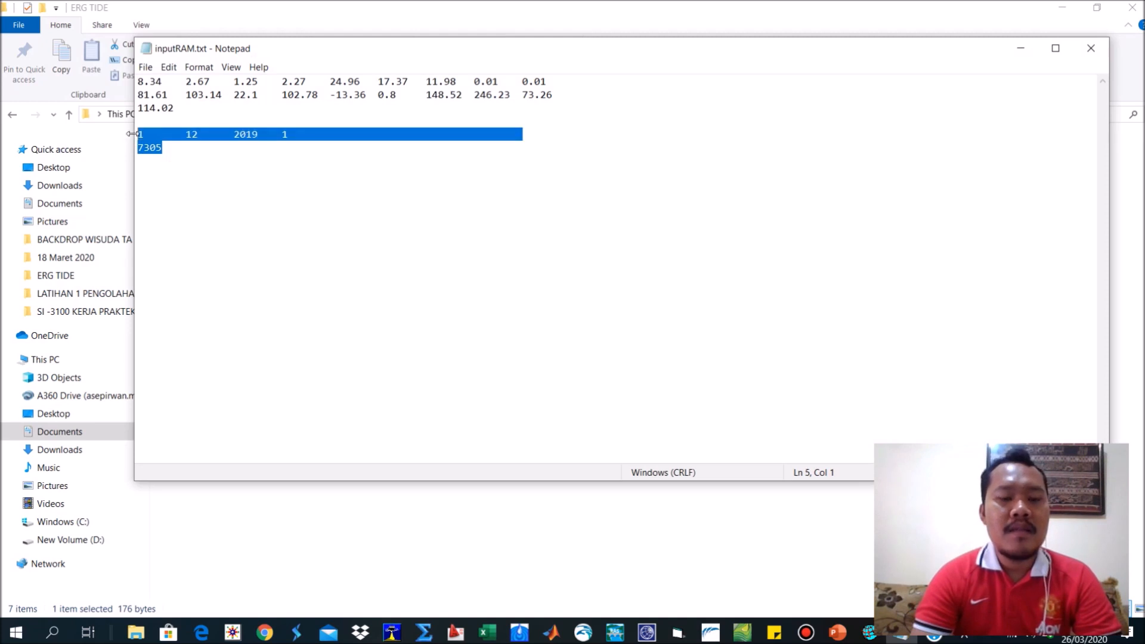
pyautogui.hotkey('alt', 'Tab')
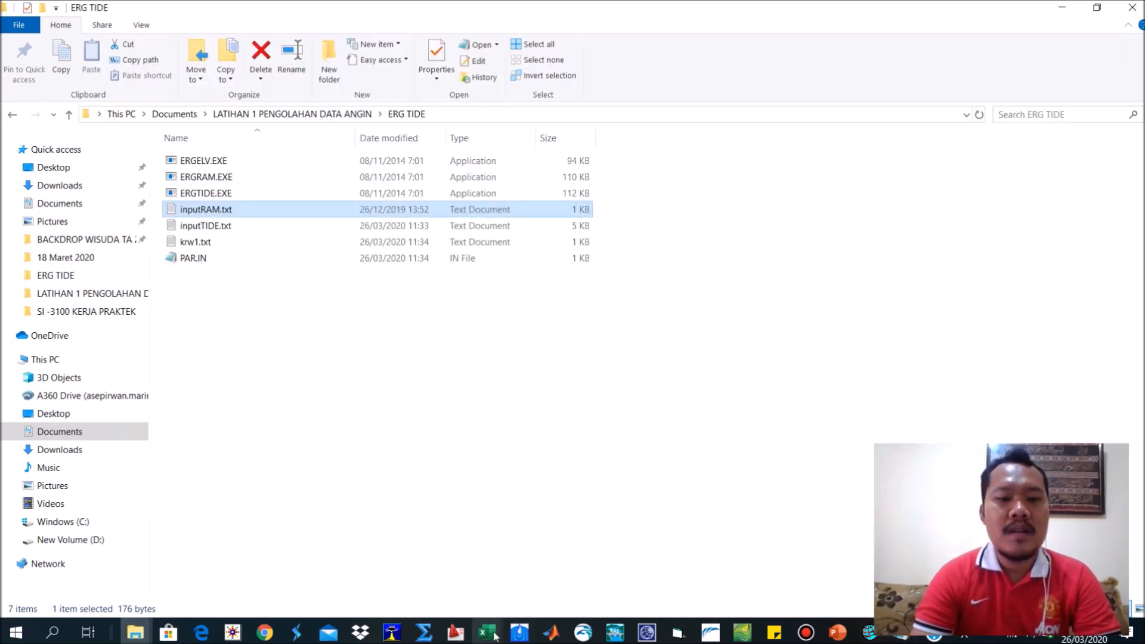
pyautogui.click(730, 561)
pyautogui.hotkey('ctrl', 'v')
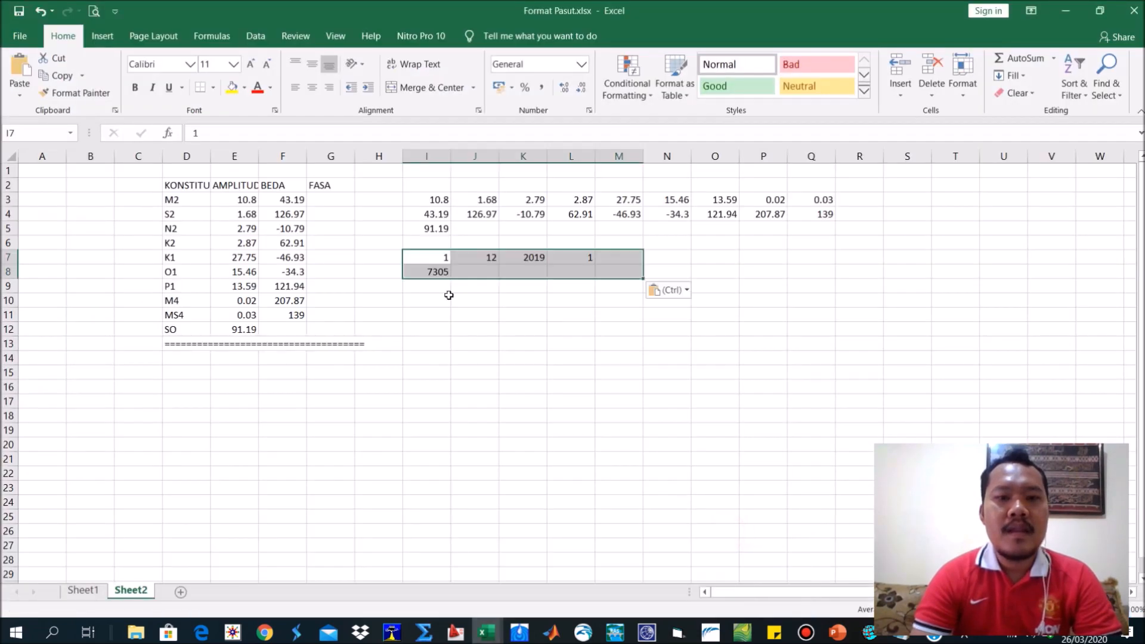
# Change the start month in cell J7 to 03 and the start year in cell K7 to 2020.
pyautogui.click(475, 257)
pyautogui.write('03')
pyautogui.click(519, 249)
pyautogui.write('2')
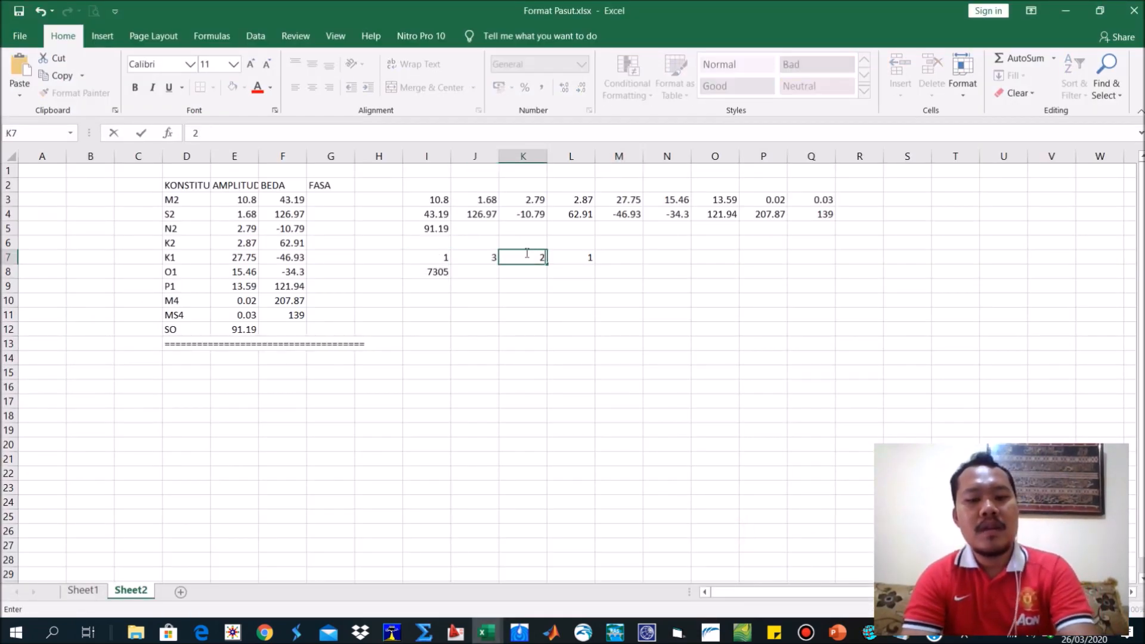
pyautogui.write('020')
pyautogui.click(446, 275)
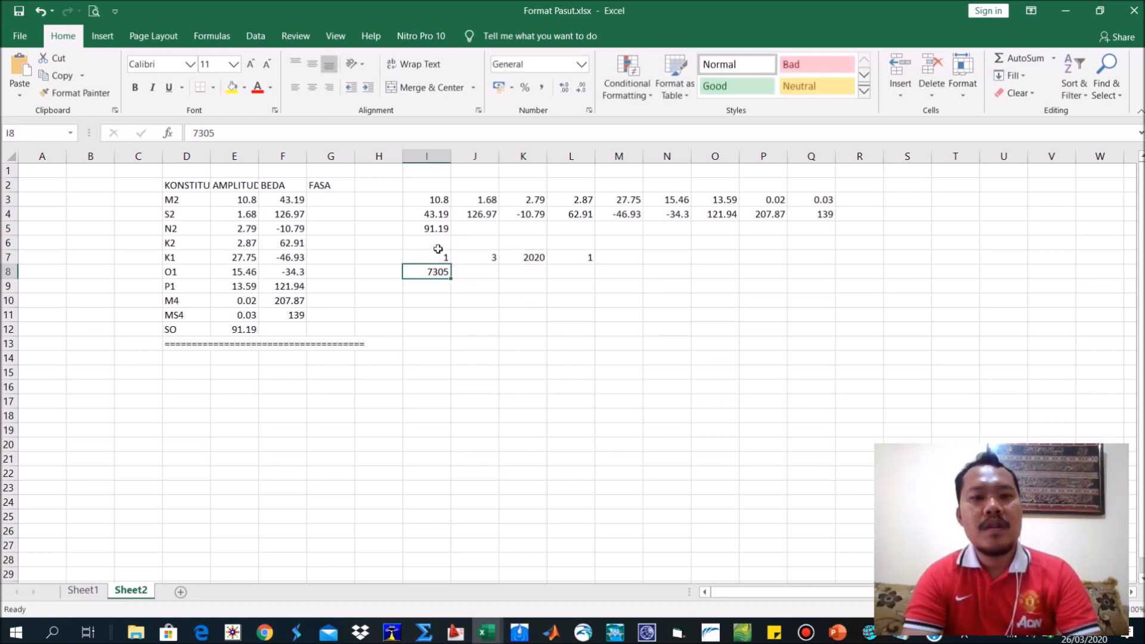
# Replace the whole content of inputRAM.txt with the values copied from I3:Q8 of Sheet2, then save and close the file.
pyautogui.moveTo(433, 212); pyautogui.dragTo(770, 276)
pyautogui.moveTo(434, 200); pyautogui.dragTo(820, 269)
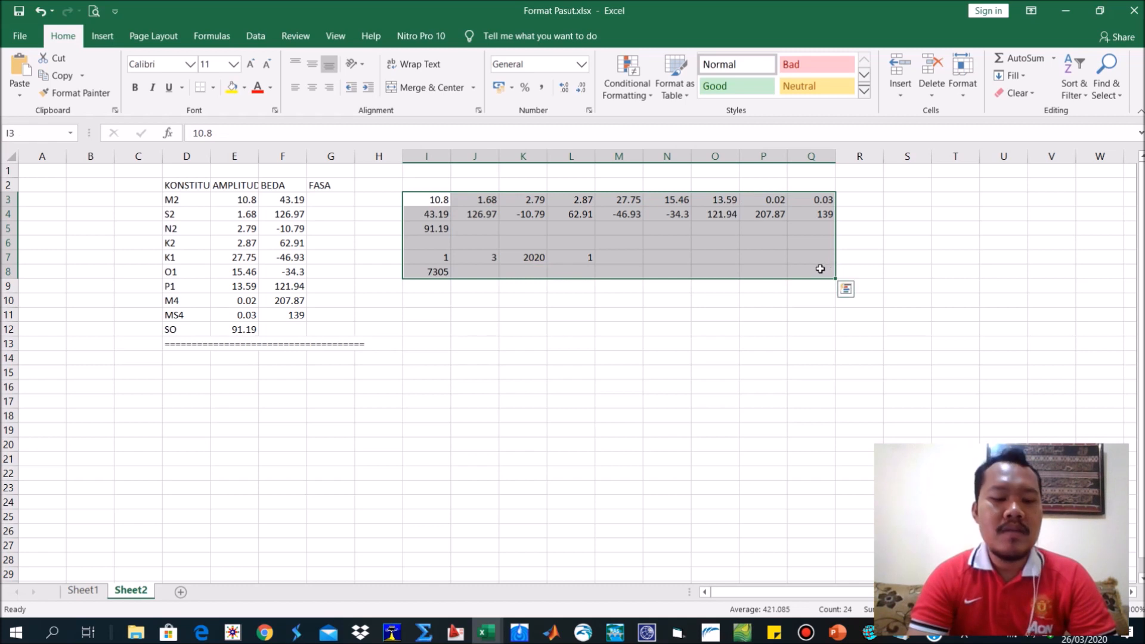
pyautogui.hotkey('ctrl', 'c')
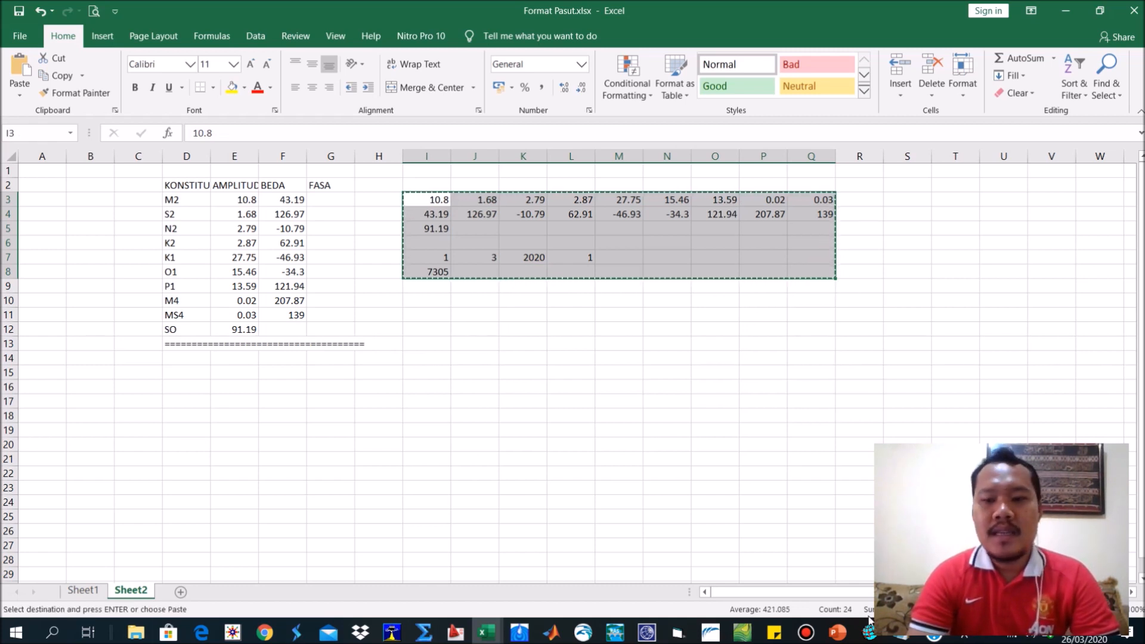
pyautogui.click(902, 634)
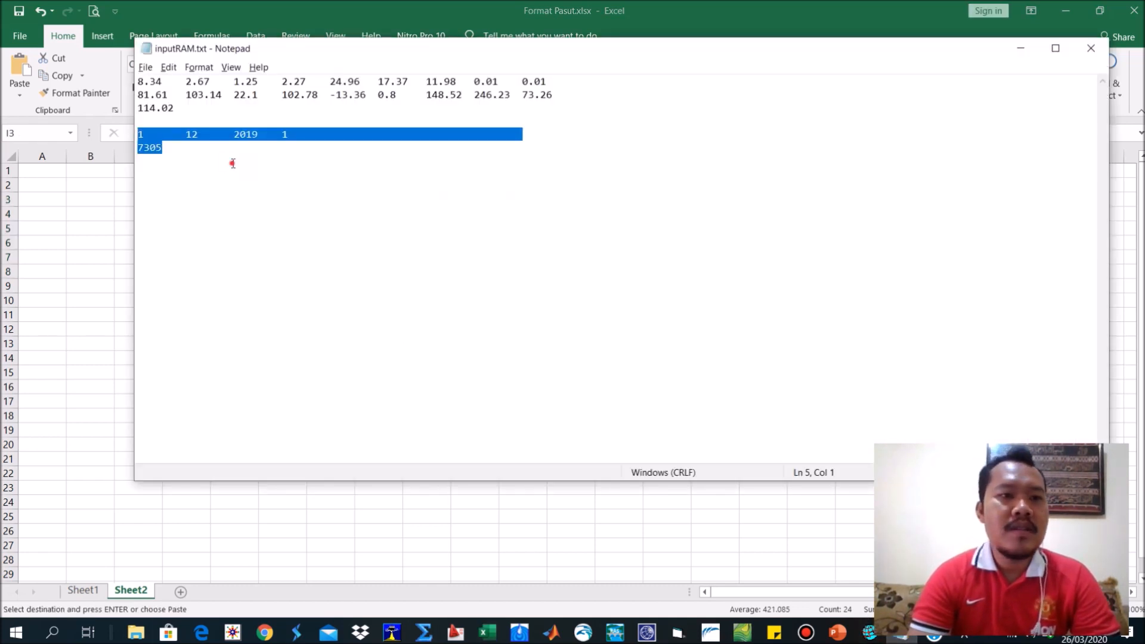
pyautogui.hotkey('ctrl', 'a')
pyautogui.hotkey('ctrl', 'v')
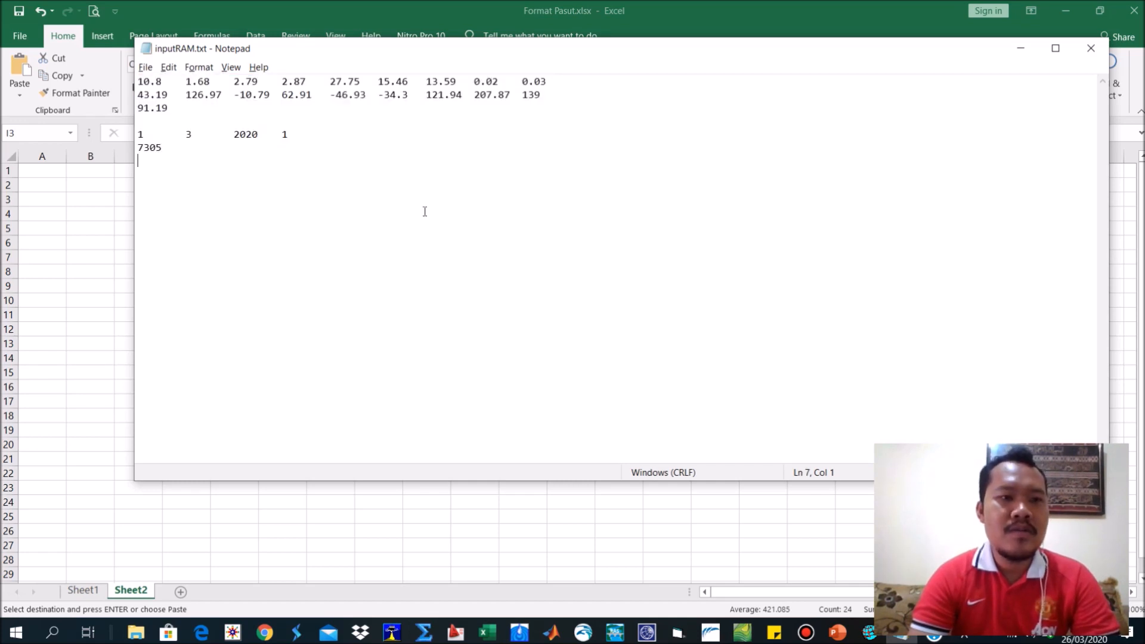
pyautogui.press('BackSpace')
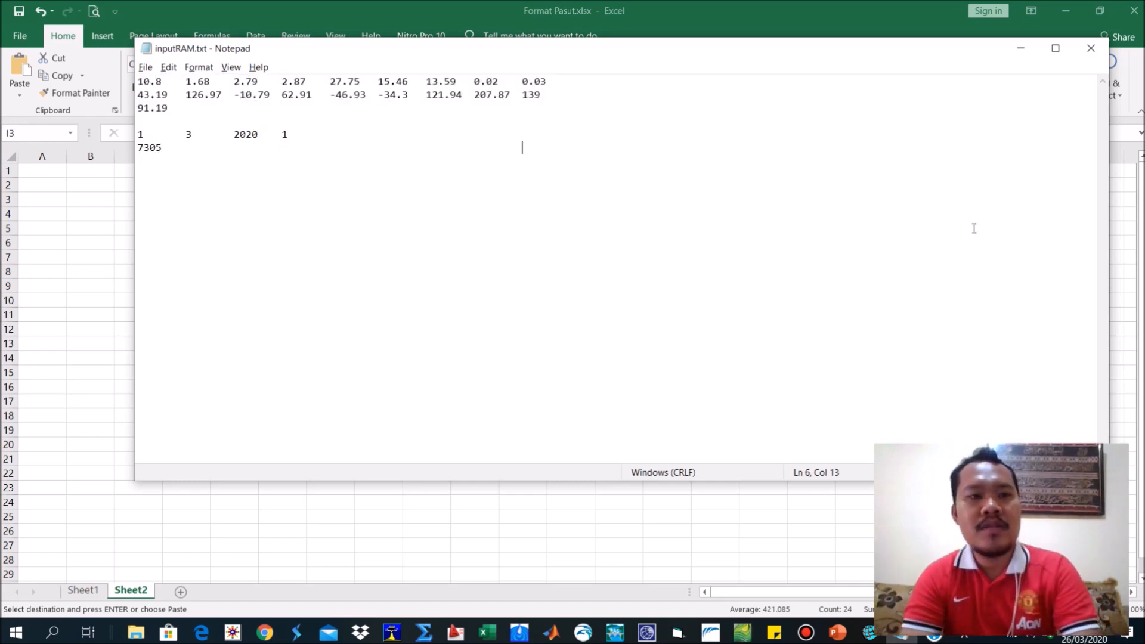
pyautogui.click(1094, 47)
pyautogui.click(539, 340)
pyautogui.click(540, 329)
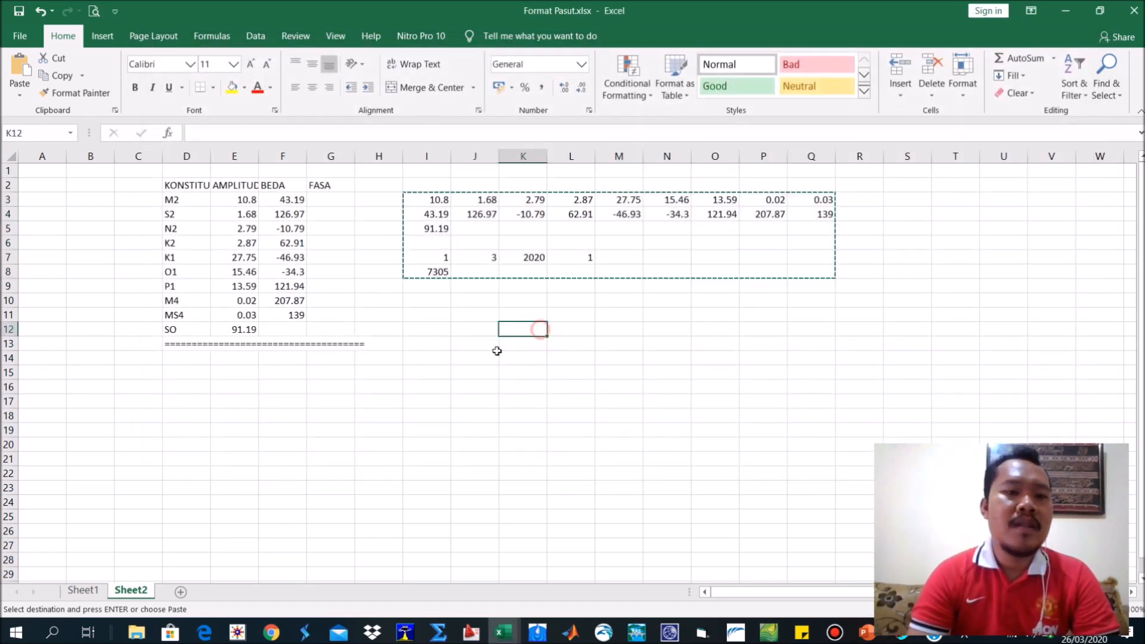
# Run ERGRAM.EXE from the ERG TIDE folder with inputRAM.txt as the input file and krw2.txt as the output file.
pyautogui.moveTo(149, 617)
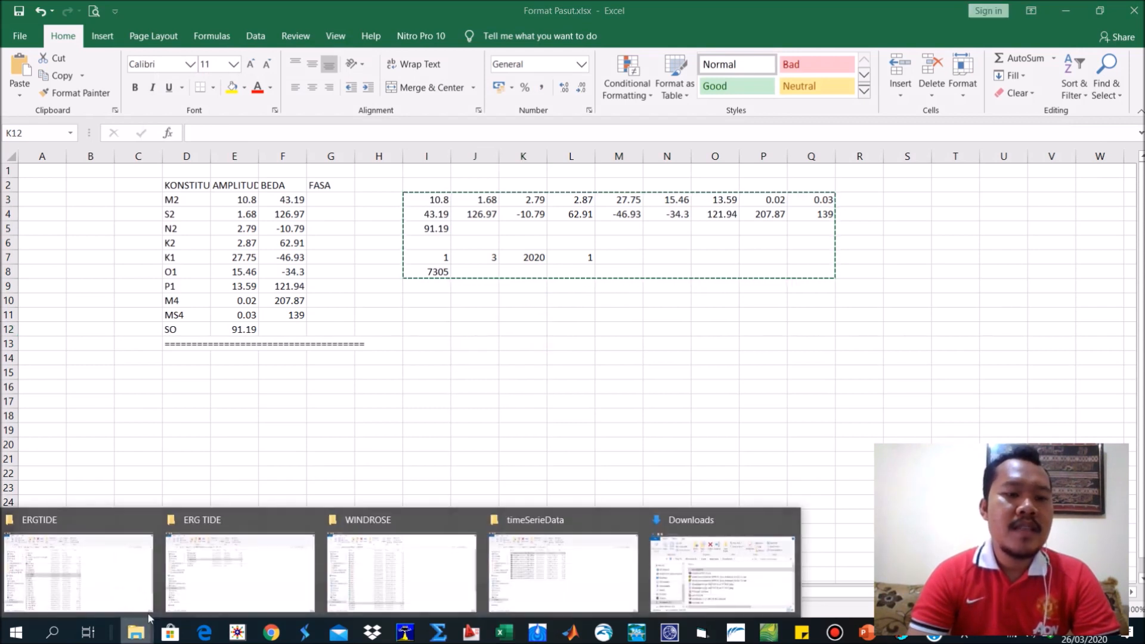
pyautogui.click(263, 558)
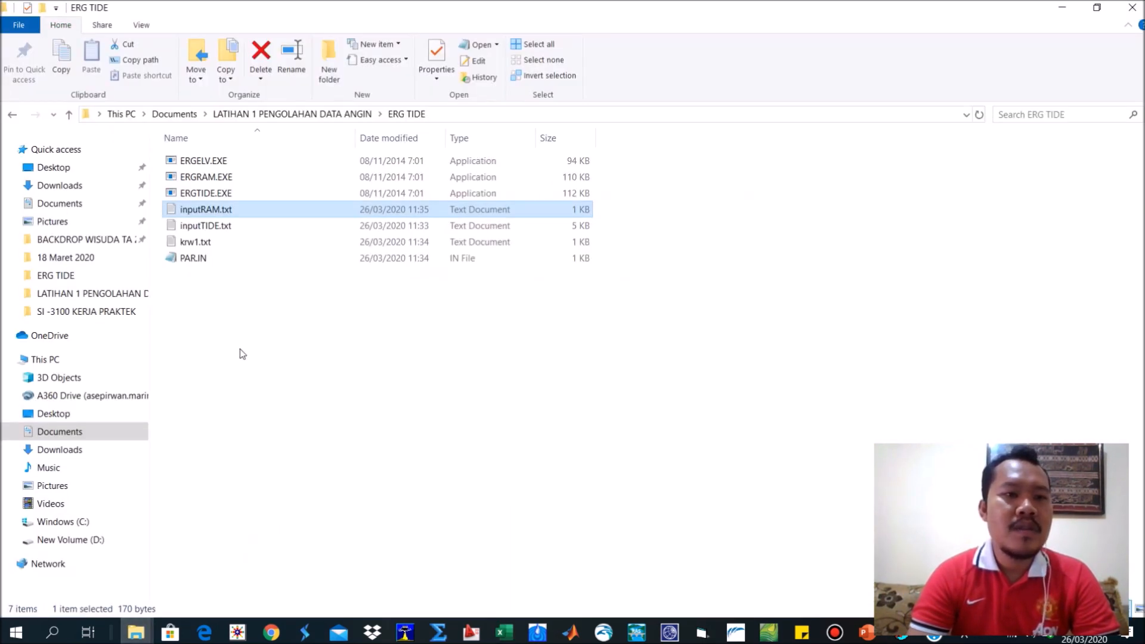
pyautogui.click(203, 176)
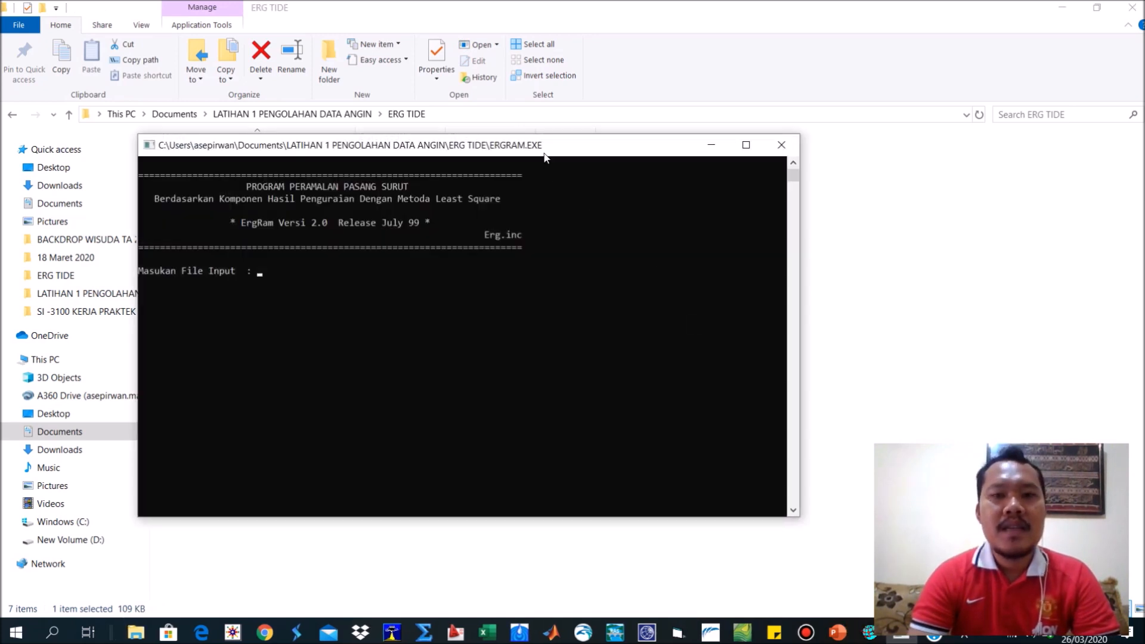
pyautogui.moveTo(544, 154); pyautogui.dragTo(792, 168)
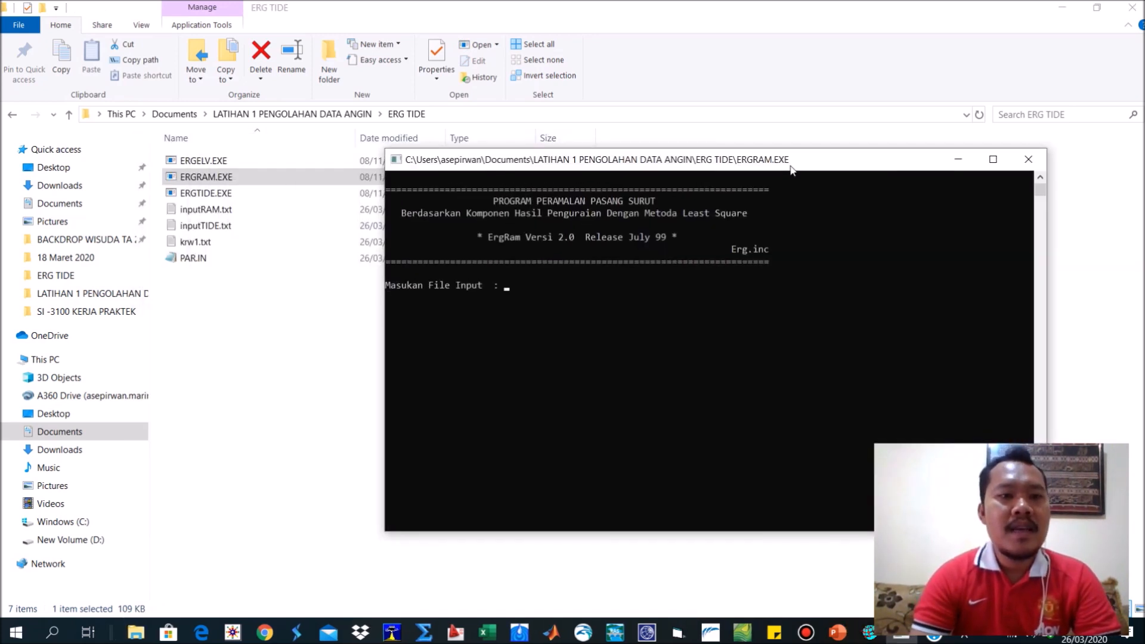
pyautogui.write('input')
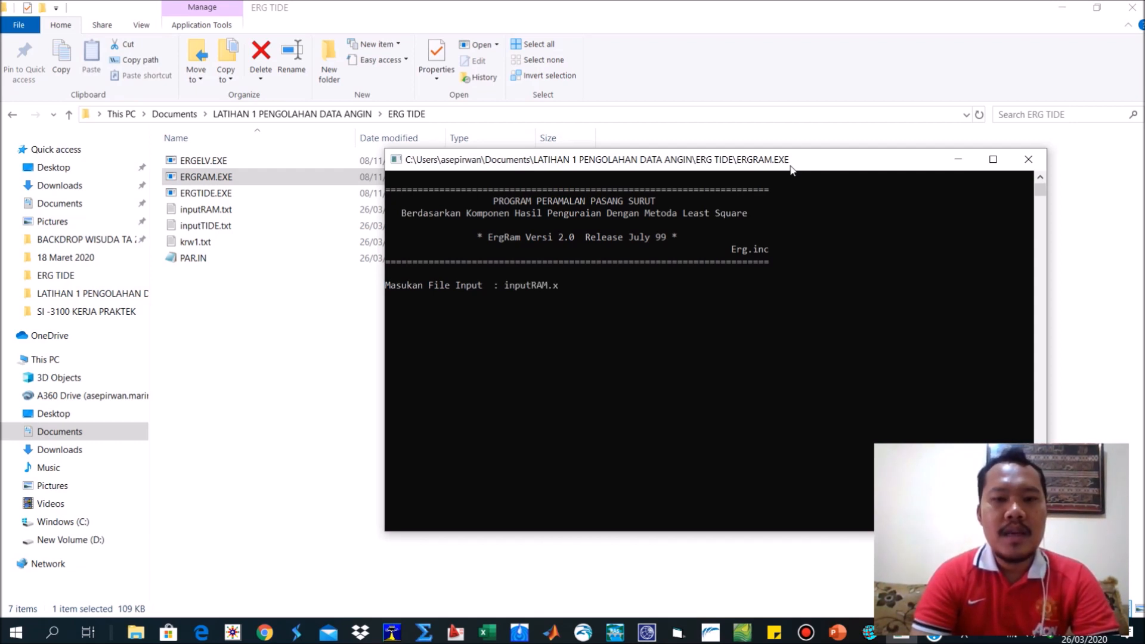
pyautogui.write('RAM.txt')
pyautogui.press('Return')
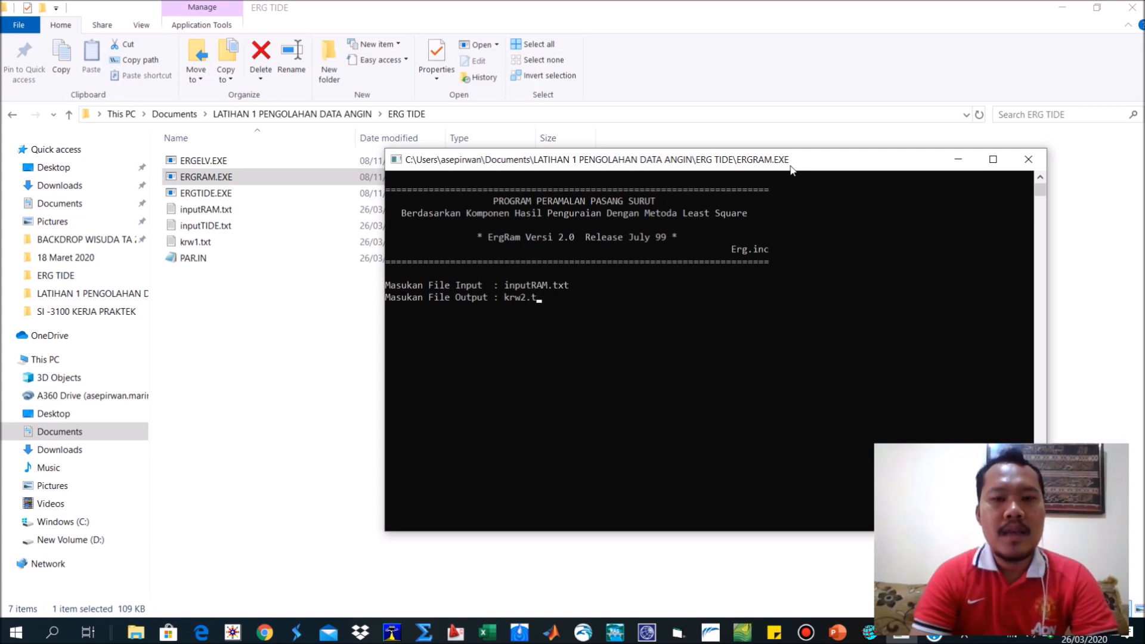
pyautogui.press('Return')
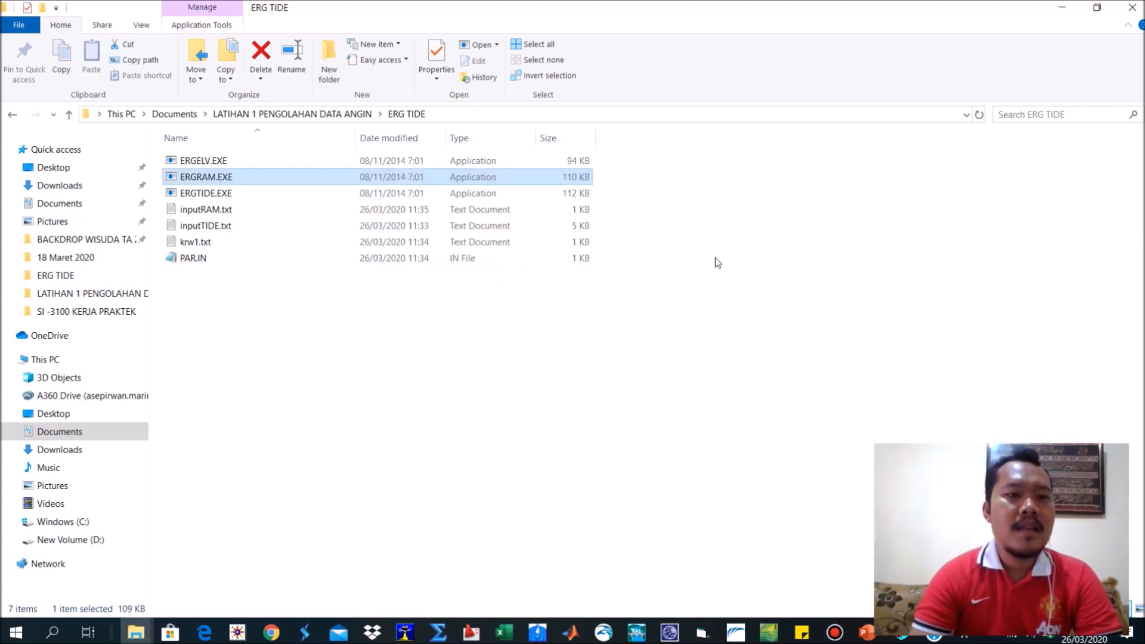
# Copy all the data from krw2.txt and paste it at cell S3 of Sheet2 in Format Pasut.xlsx.
pyautogui.click(208, 261)
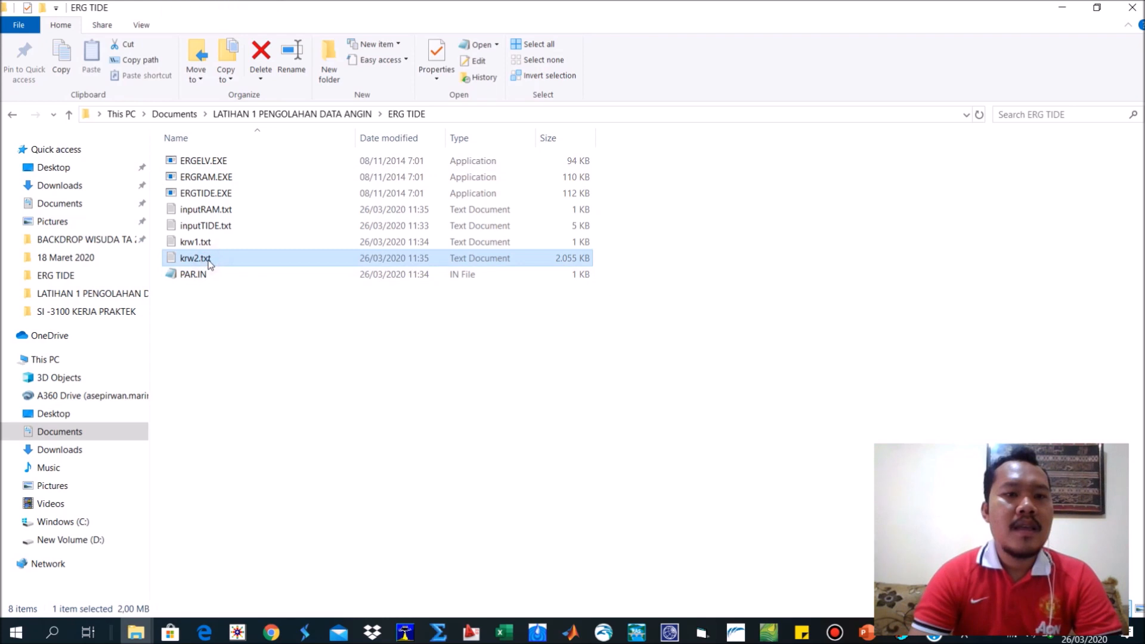
pyautogui.click(169, 260)
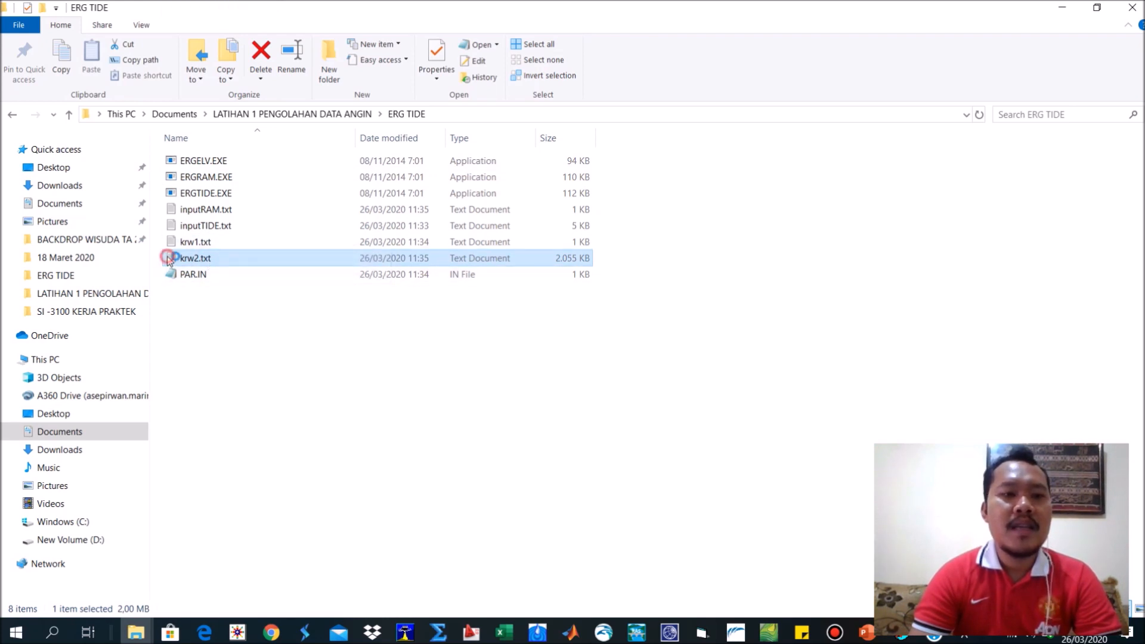
pyautogui.doubleClick(168, 260)
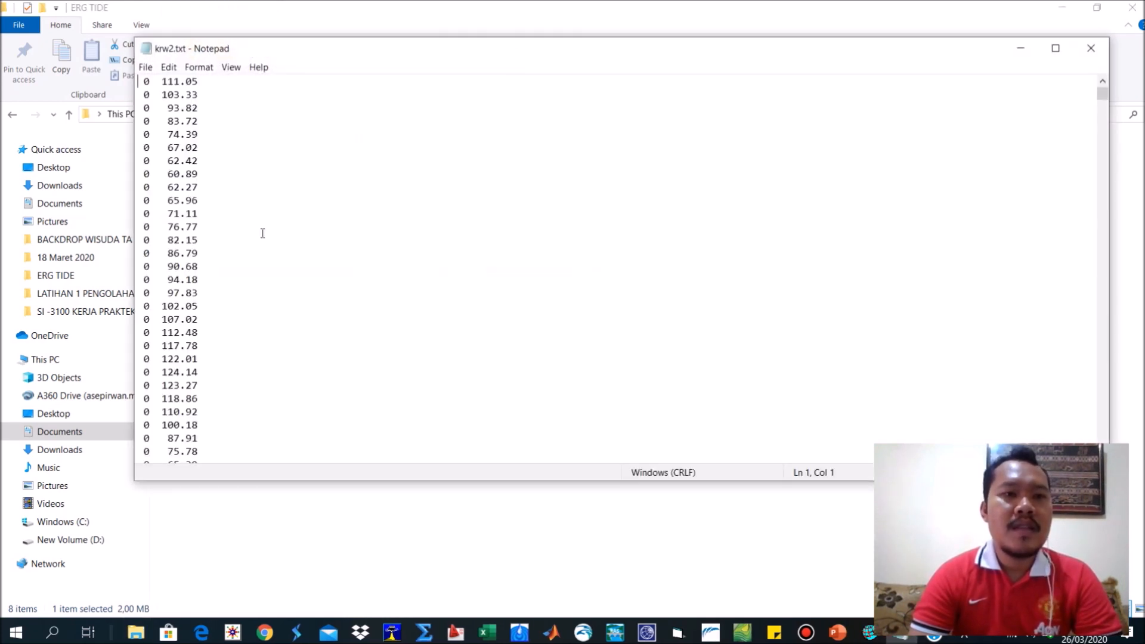
pyautogui.hotkey('ctrl', 'a')
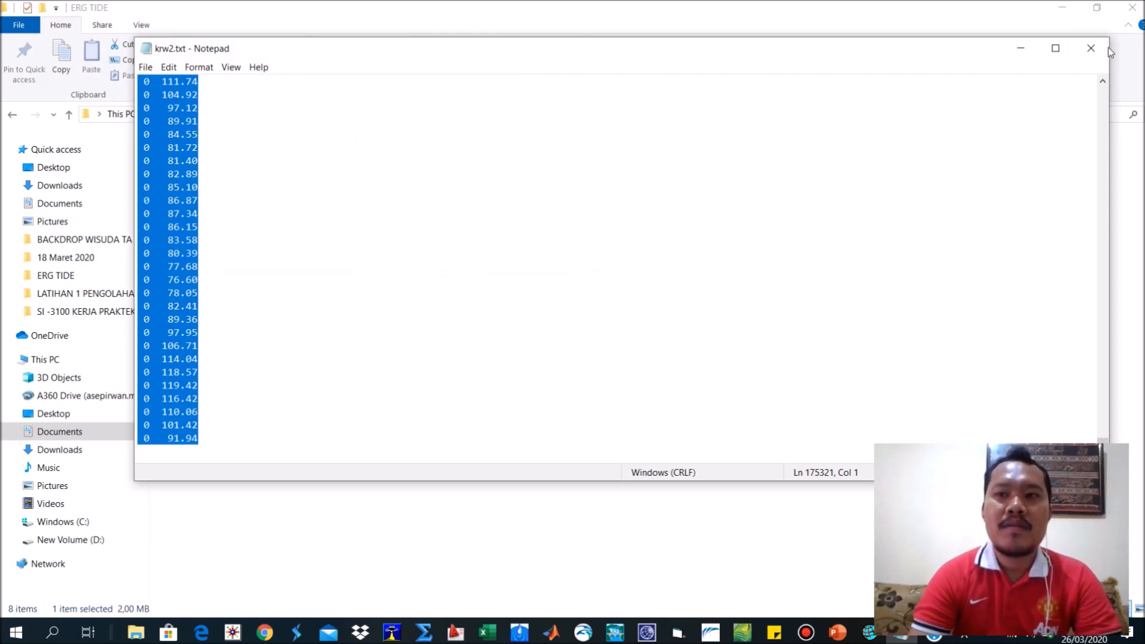
pyautogui.click(1092, 47)
pyautogui.click(504, 632)
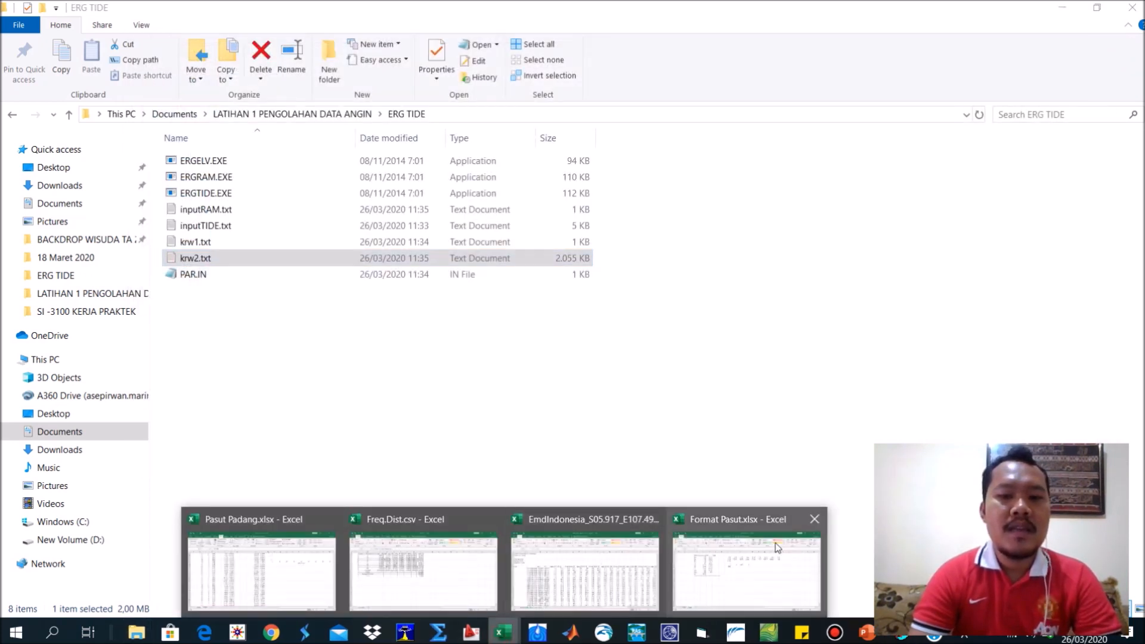
pyautogui.moveTo(395, 567)
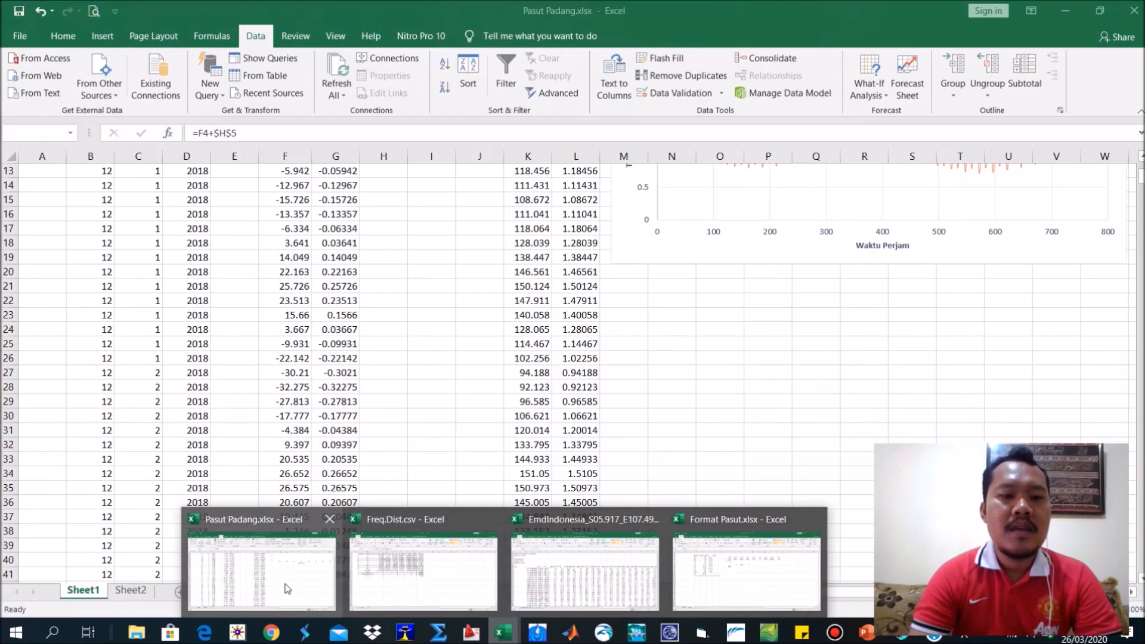
pyautogui.click(417, 565)
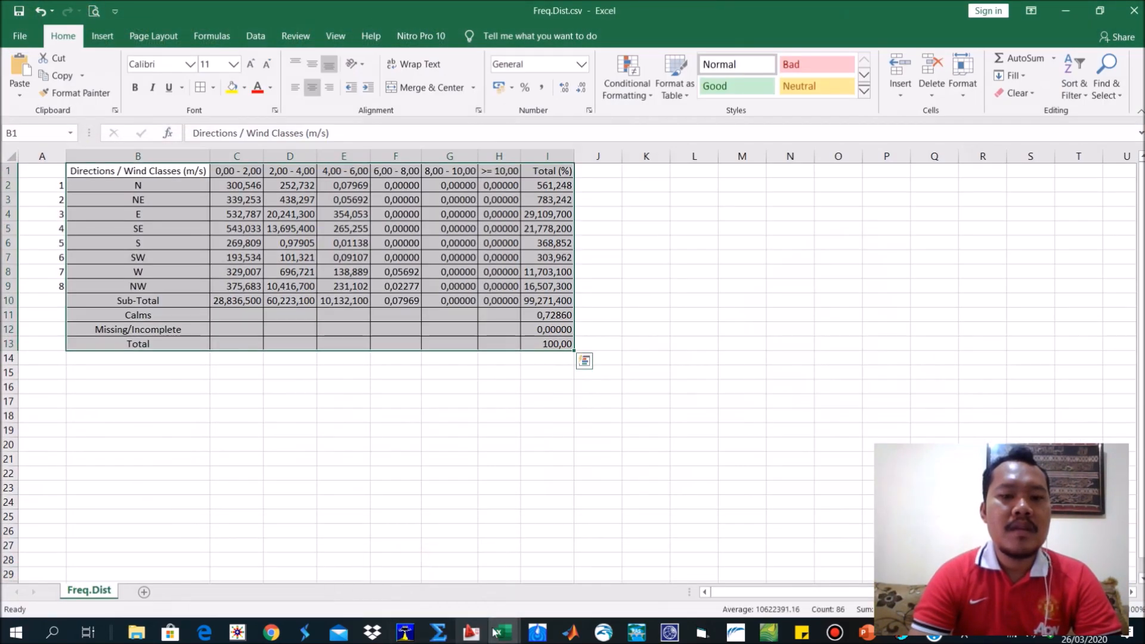
pyautogui.click(504, 632)
pyautogui.click(673, 575)
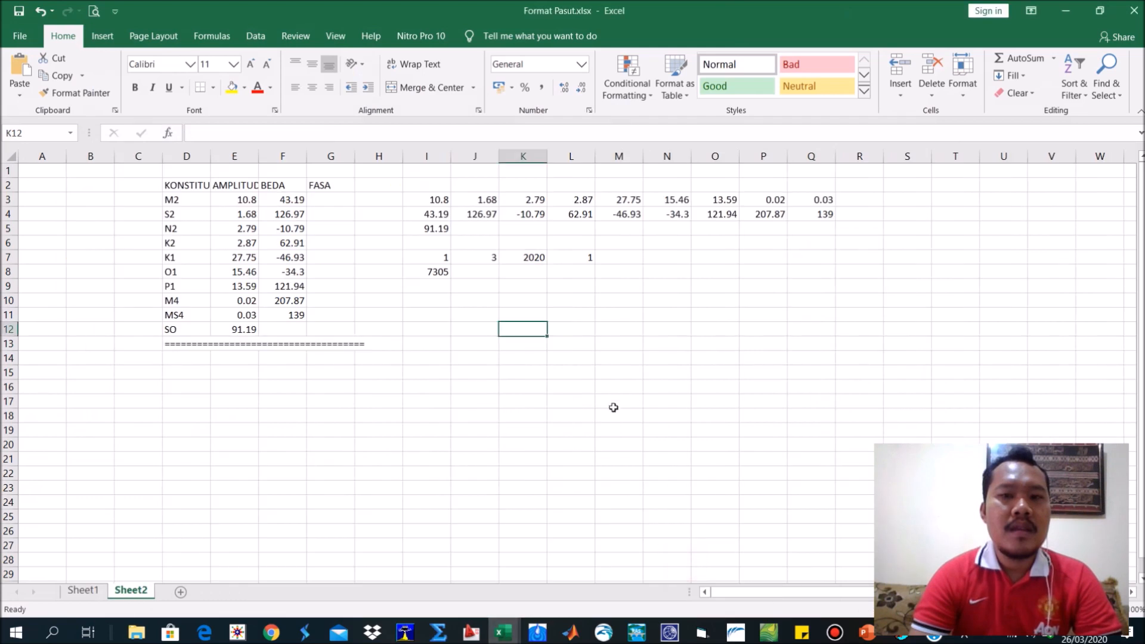
pyautogui.click(914, 202)
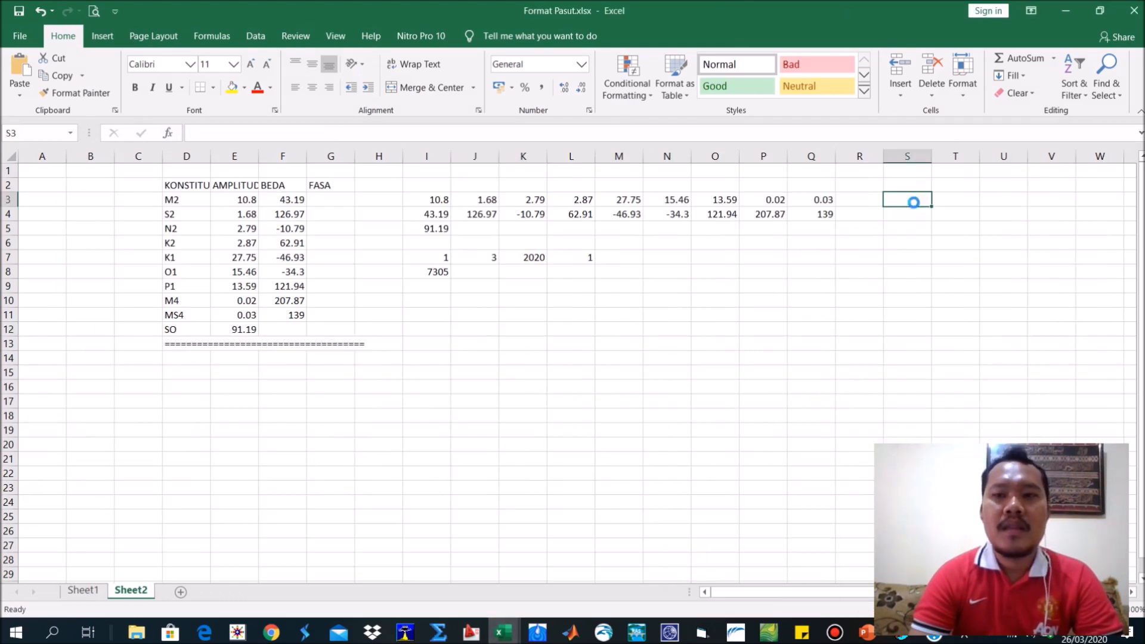
pyautogui.hotkey('ctrl', 'v')
# Plot the predicted tide elevations from U3 down to the last row as a scatter chart with smooth lines, and delete the chart.
pyautogui.click(1007, 203)
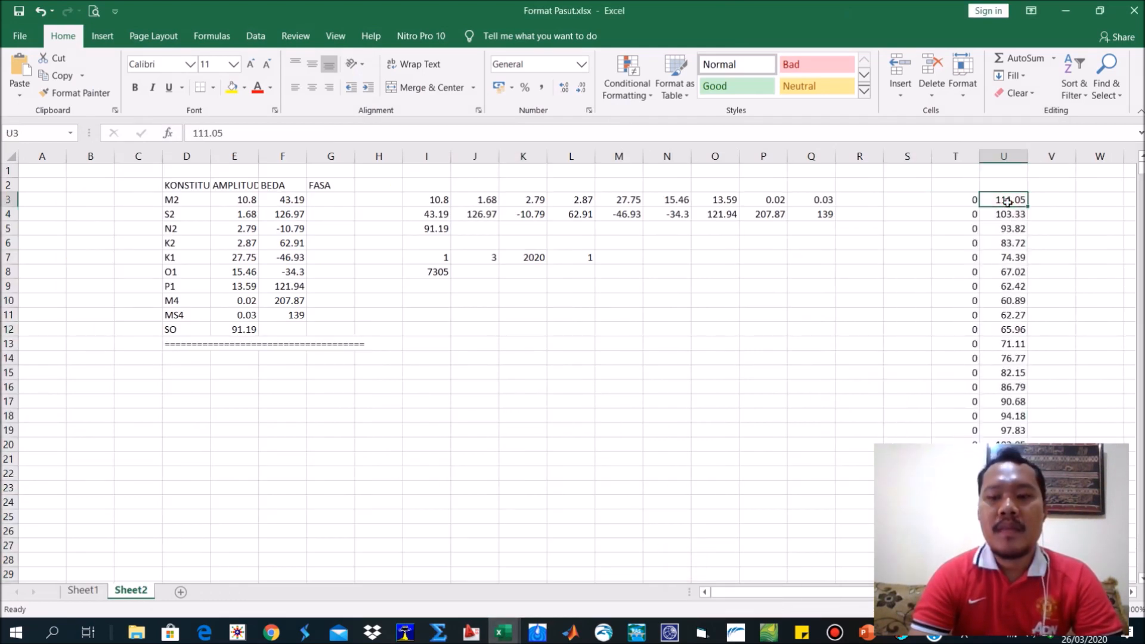
pyautogui.hotkey('ctrl', 'shift', 'Down')
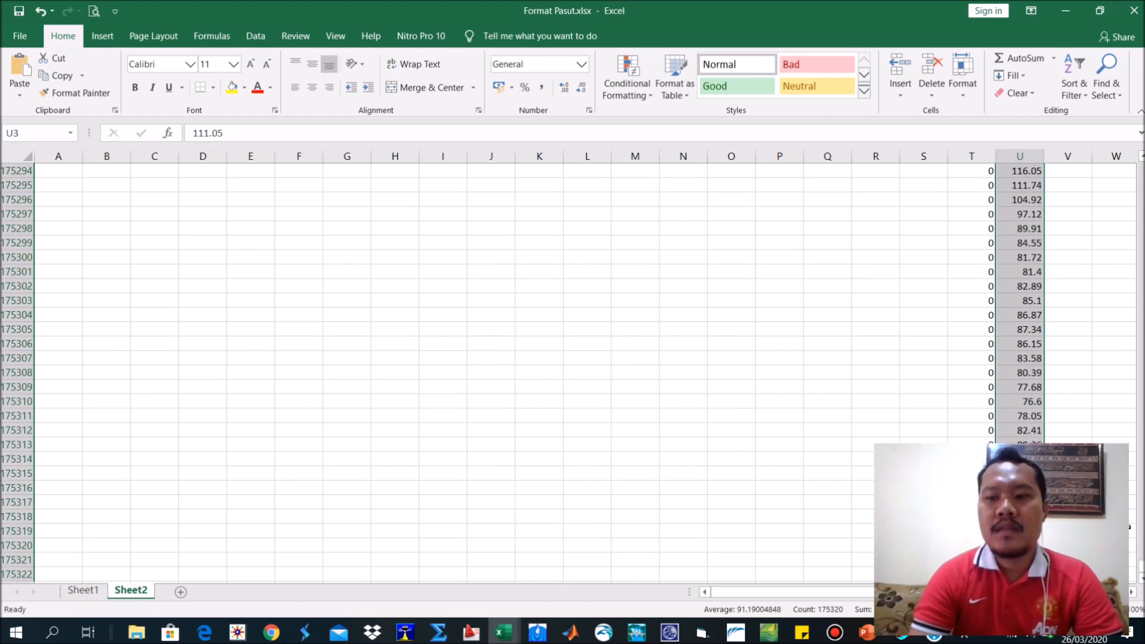
pyautogui.moveTo(1144, 229); pyautogui.dragTo(1113, 120)
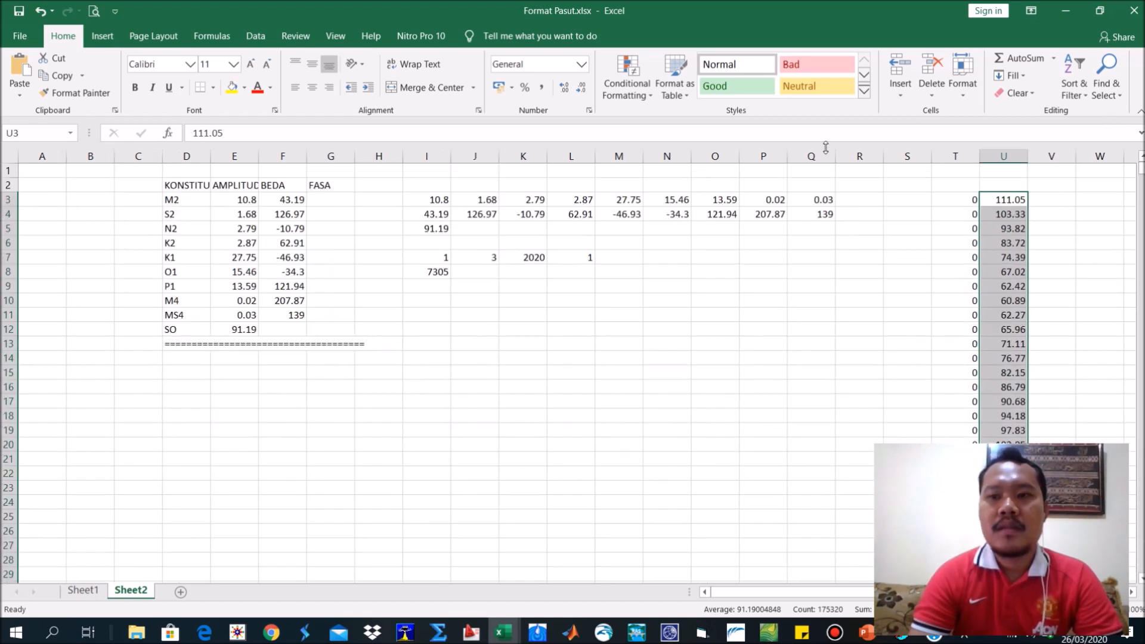
pyautogui.click(103, 37)
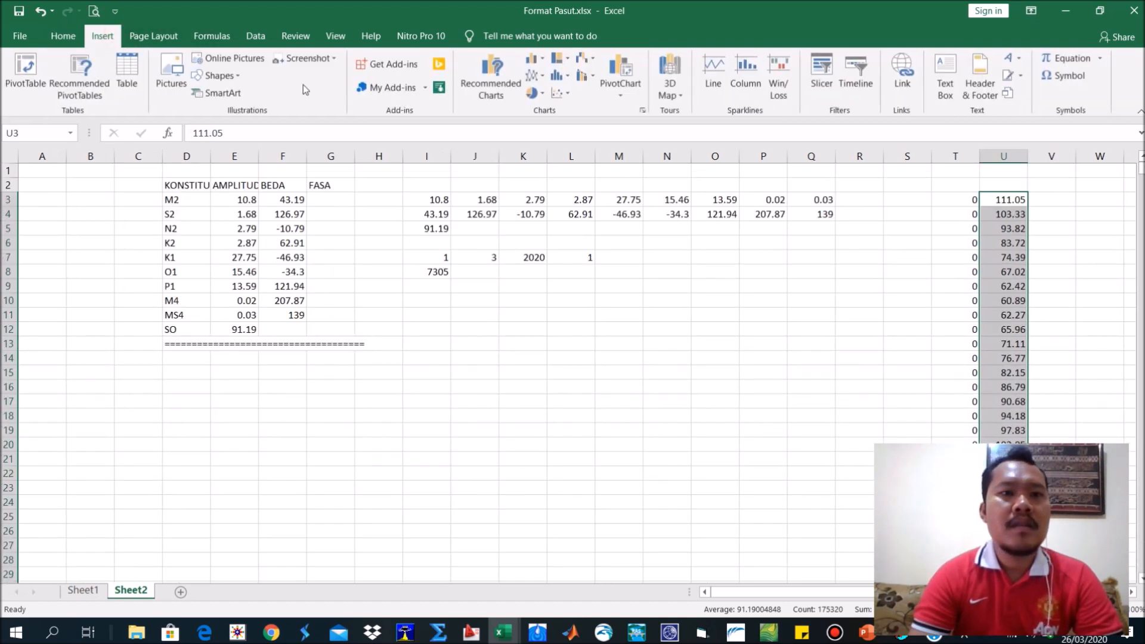
pyautogui.click(560, 92)
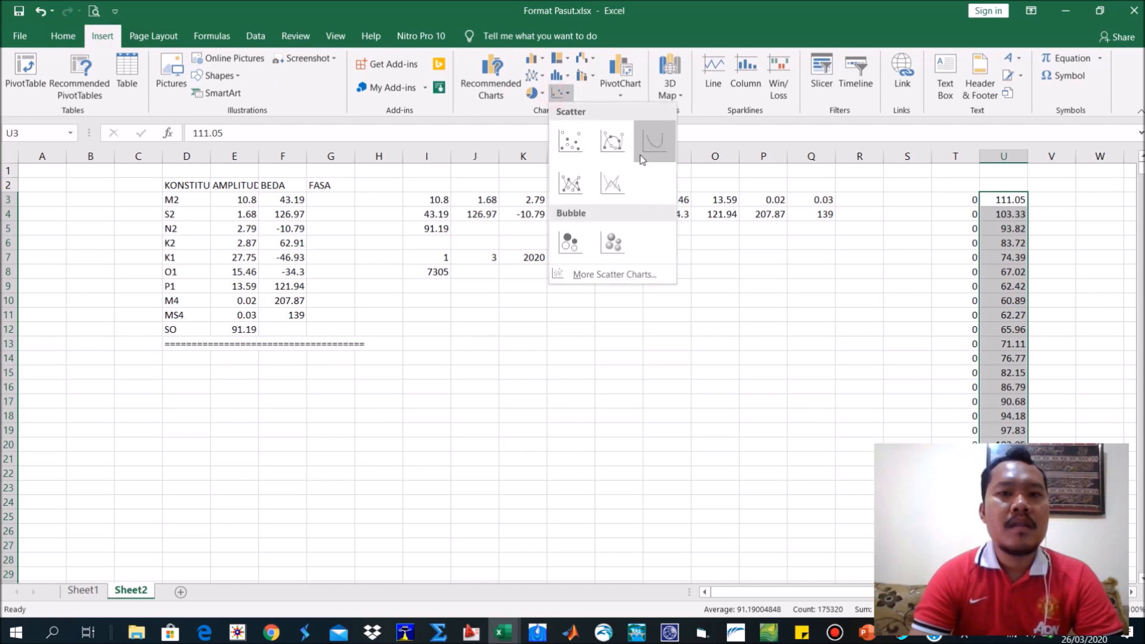
pyautogui.click(651, 144)
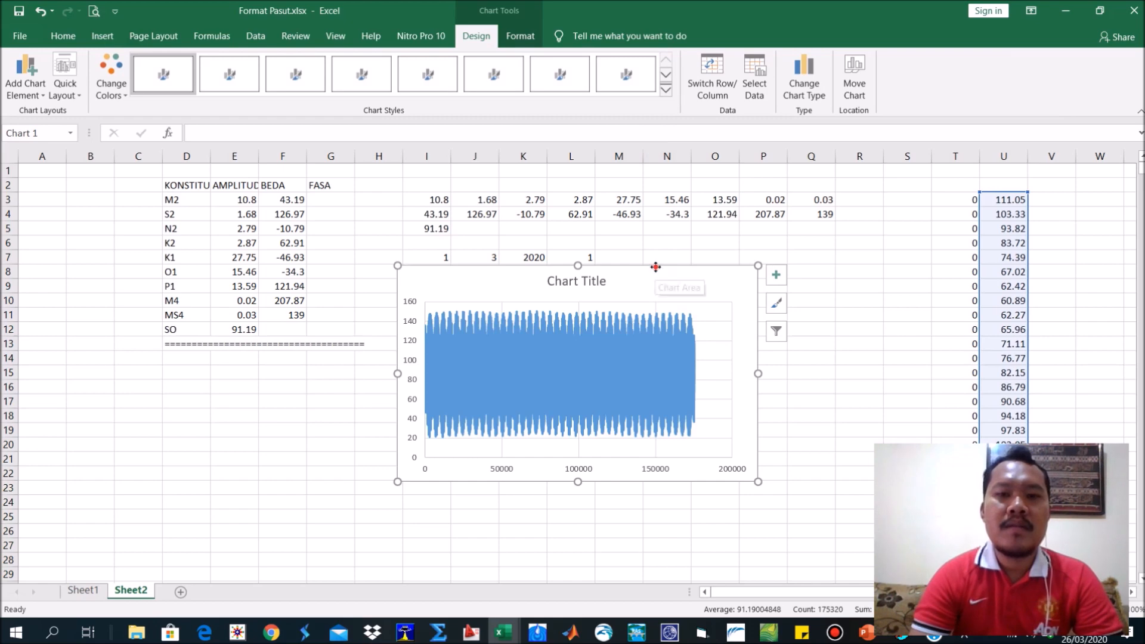
pyautogui.press('Delete')
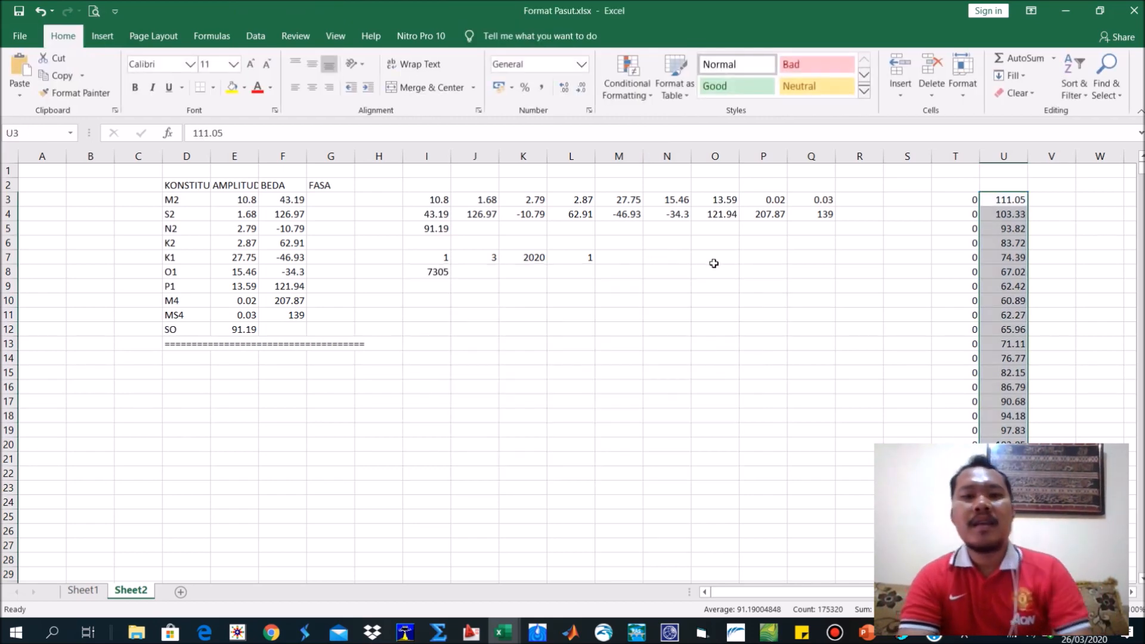
pyautogui.click(714, 262)
# Switch to the ERG TIDE folder in File Explorer and launch ERGELV.EXE.
pyautogui.hotkey('alt', 'Tab')
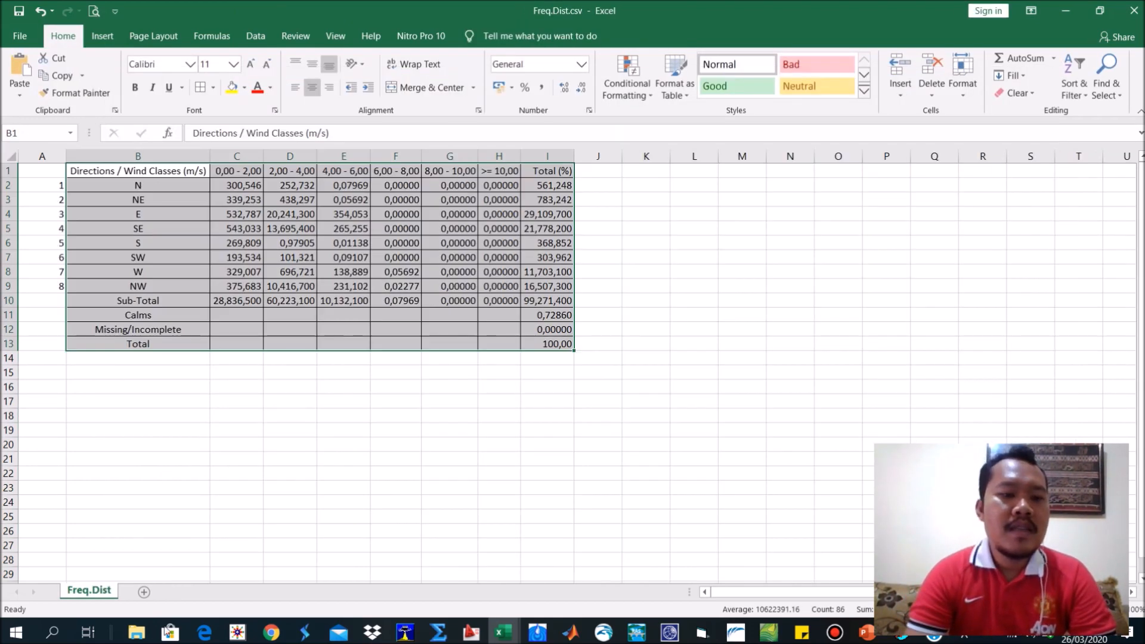
pyautogui.click(136, 633)
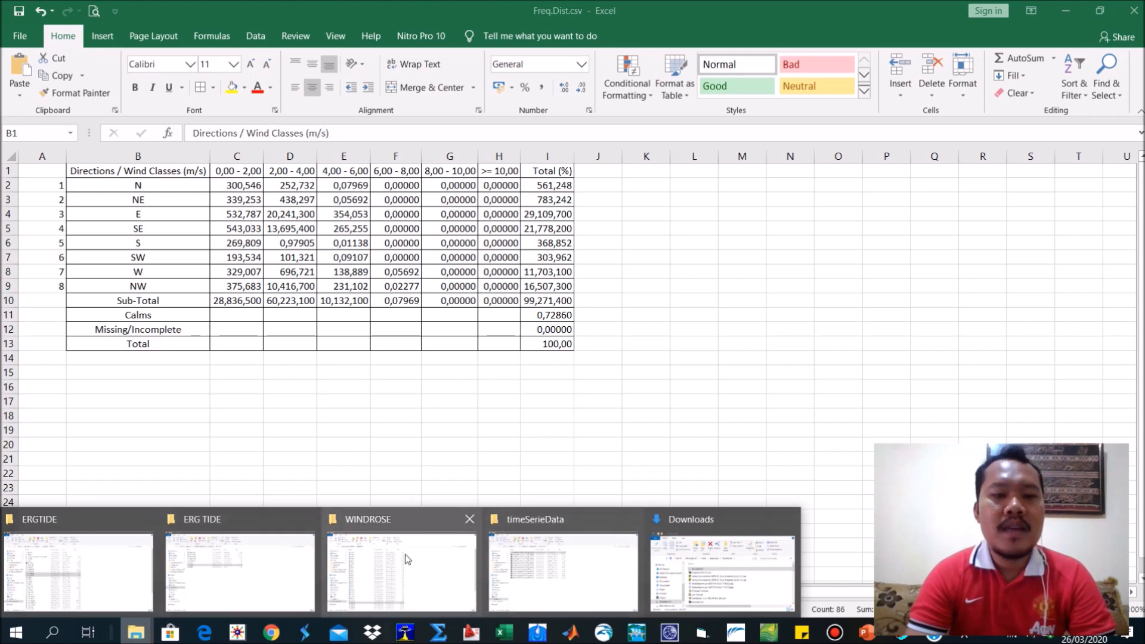
pyautogui.click(201, 541)
pyautogui.click(235, 357)
pyautogui.click(209, 261)
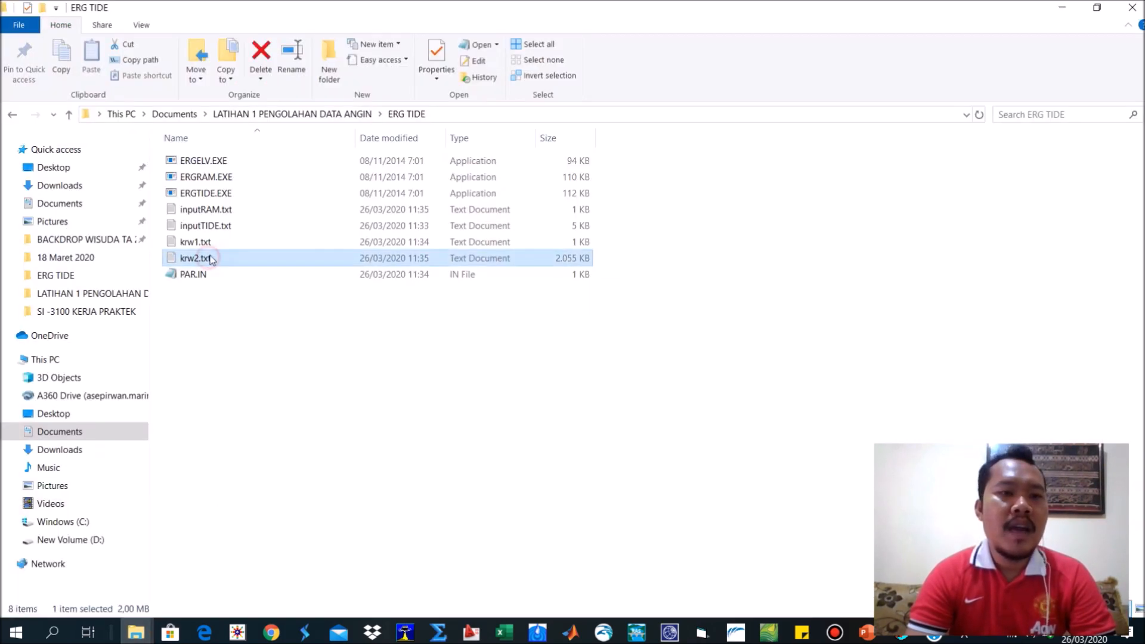
pyautogui.doubleClick(200, 162)
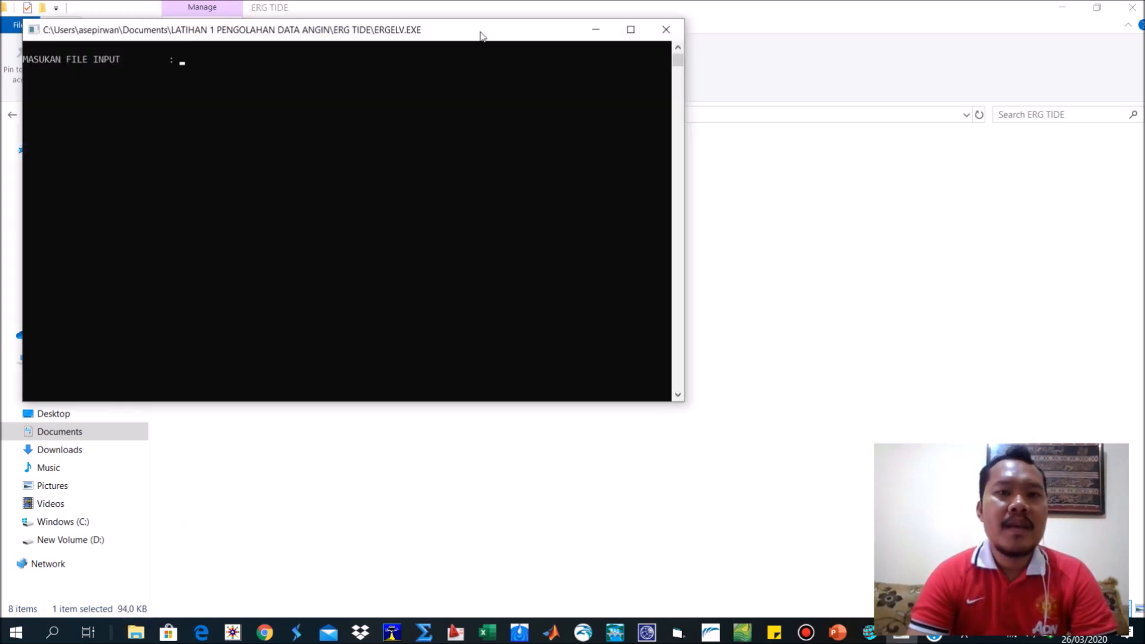
# Run ERGELV with krw2.txt as the input file, krw3.txt as the output file and 7305 days, checking the day count in Sheet2.
pyautogui.moveTo(482, 35); pyautogui.dragTo(834, 79)
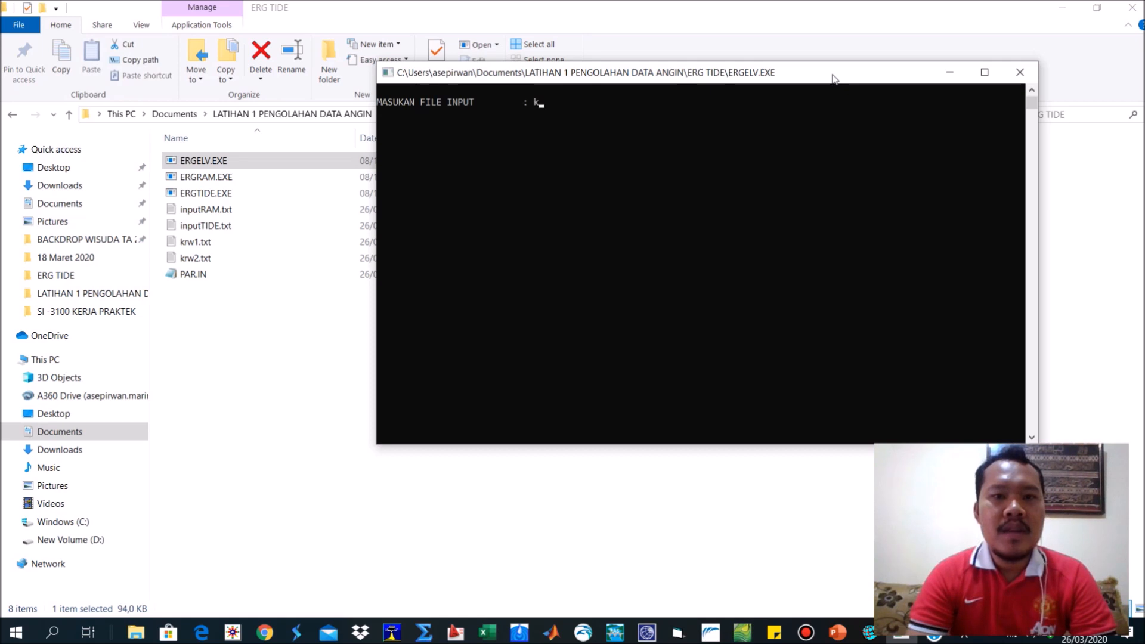
pyautogui.write('krw2.txt')
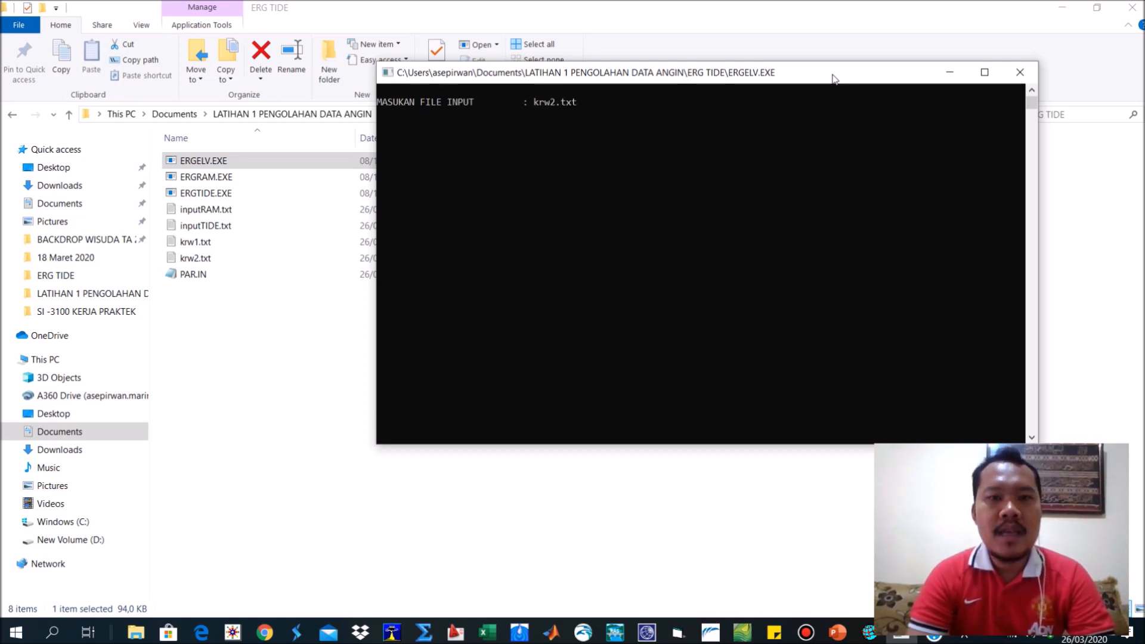
pyautogui.press('Return')
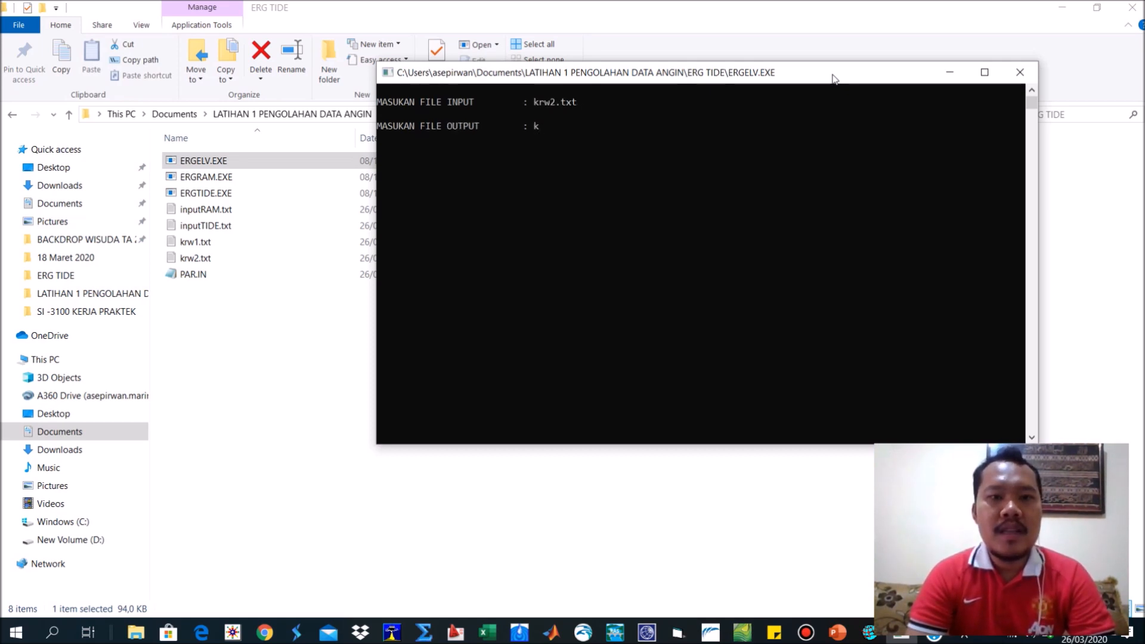
pyautogui.write('krw3.txt')
pyautogui.press('Return')
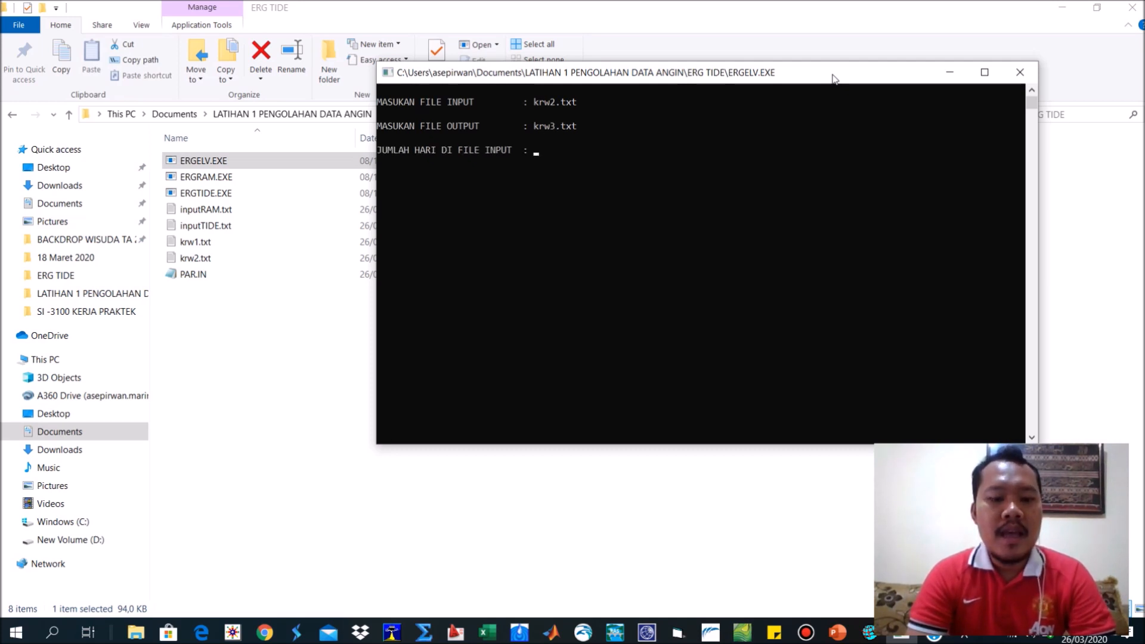
pyautogui.write('7305')
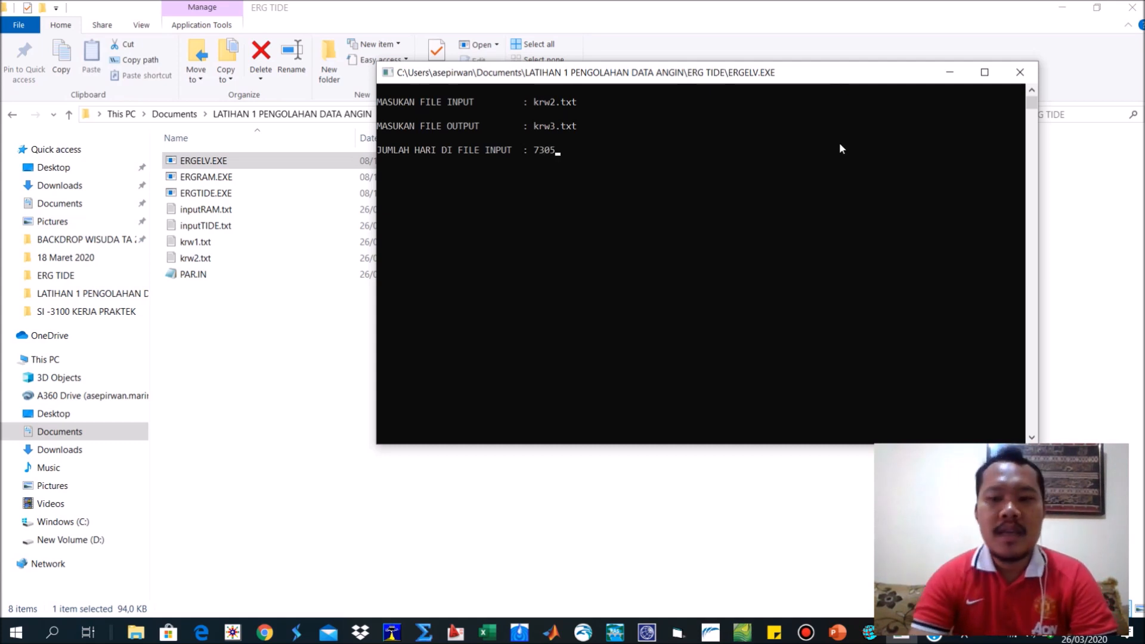
pyautogui.click(488, 632)
pyautogui.click(661, 571)
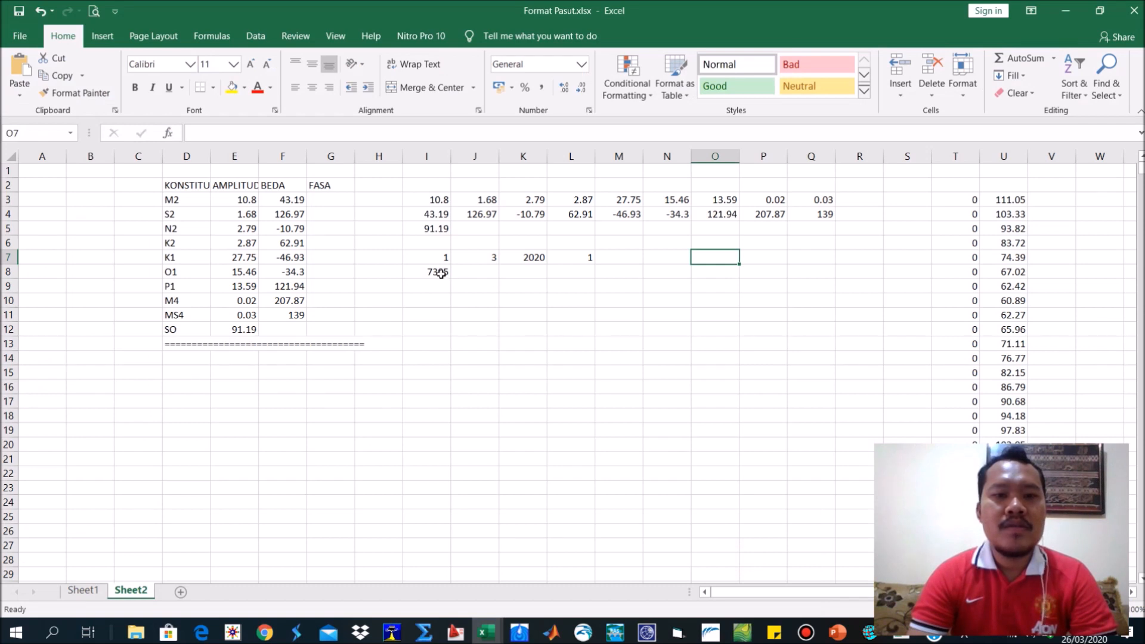
pyautogui.click(916, 636)
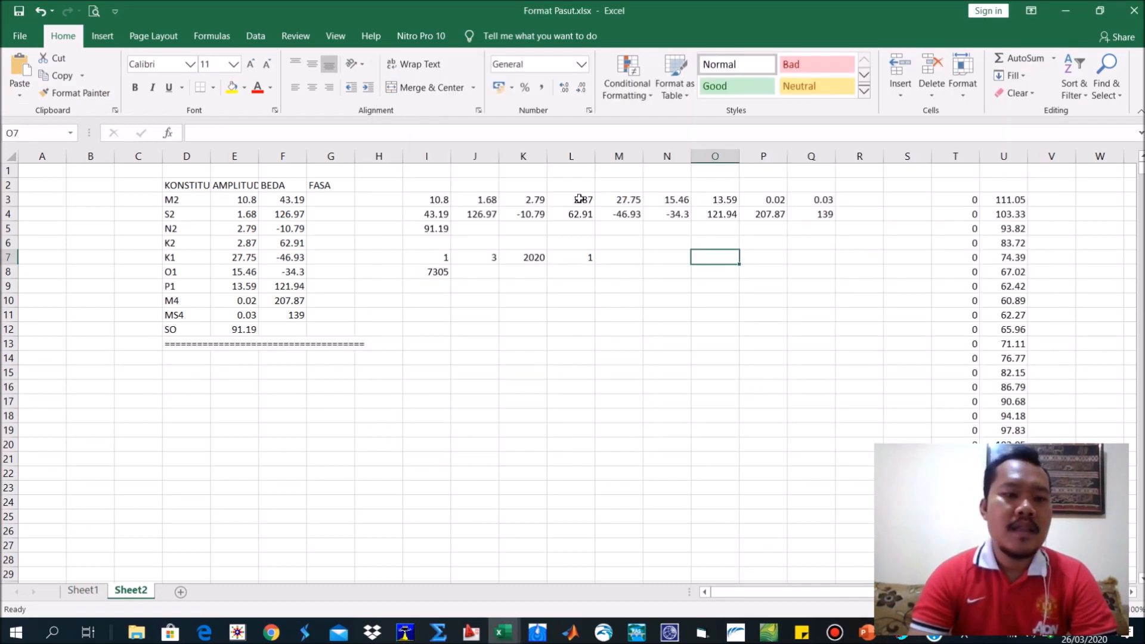
# Open krw3.txt from the ERG TIDE folder, select its full list of important elevations, and close the file.
pyautogui.click(136, 634)
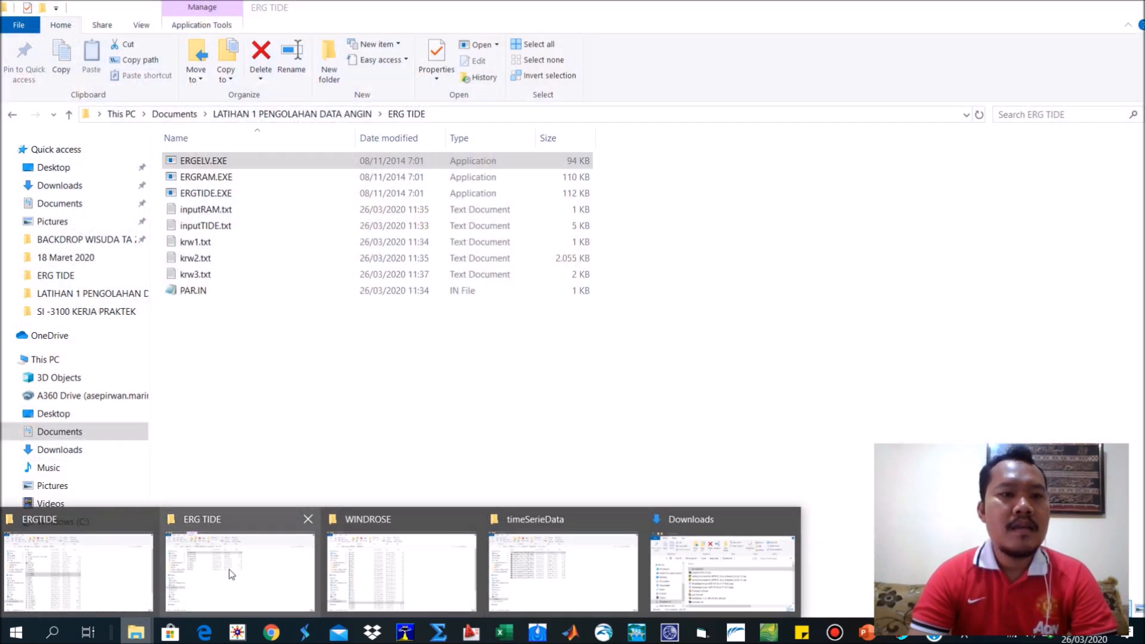
pyautogui.click(229, 569)
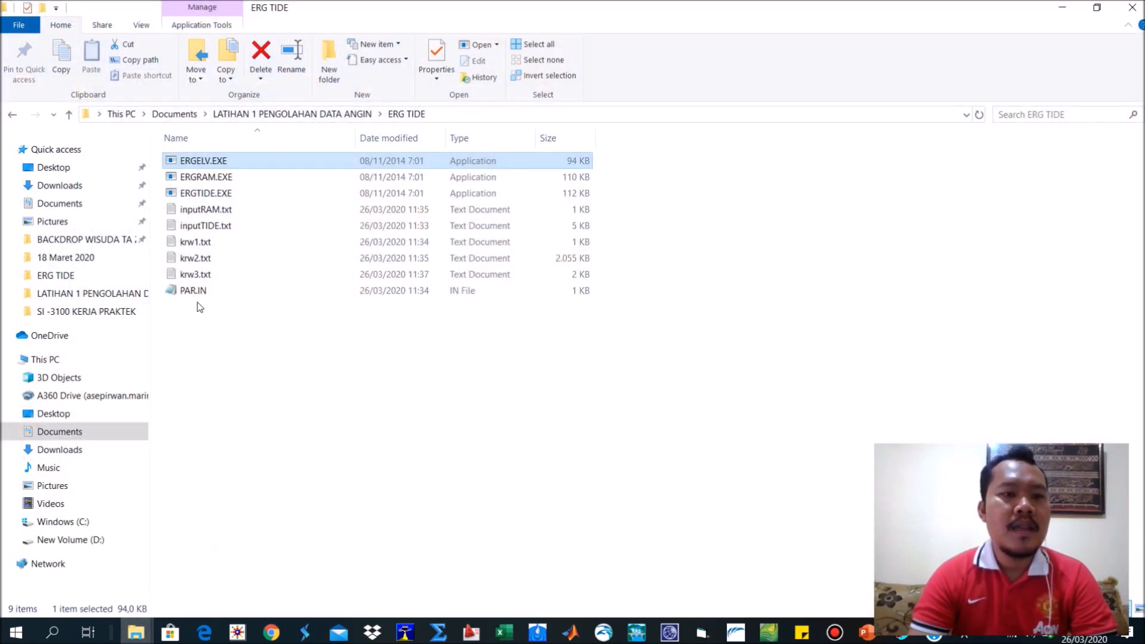
pyautogui.click(198, 275)
pyautogui.doubleClick(198, 276)
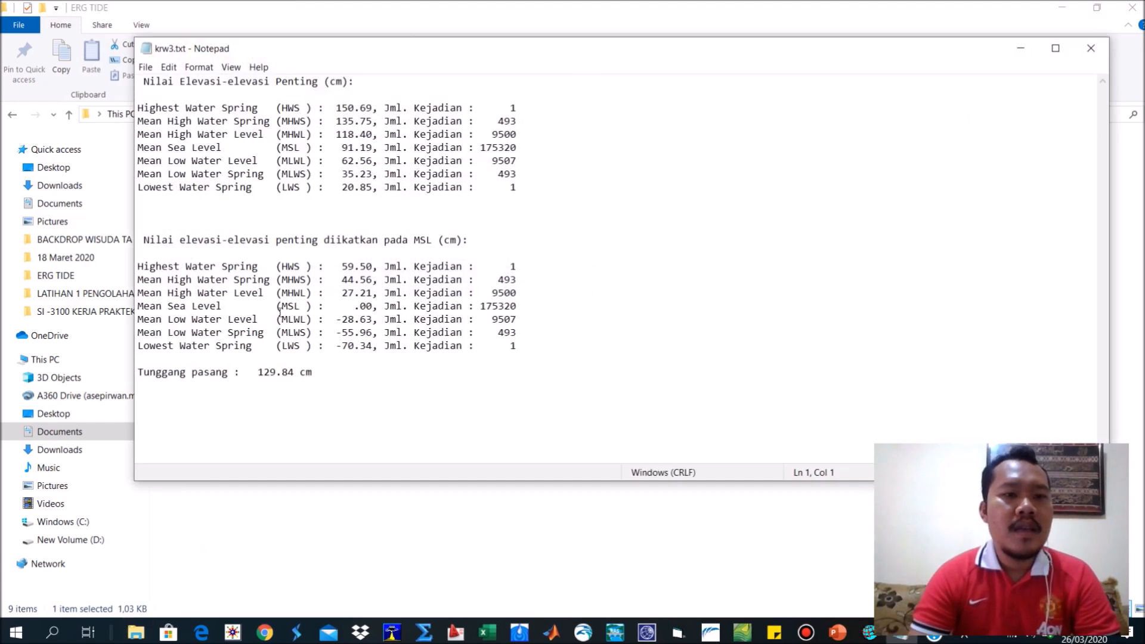
pyautogui.moveTo(322, 372); pyautogui.dragTo(139, 80)
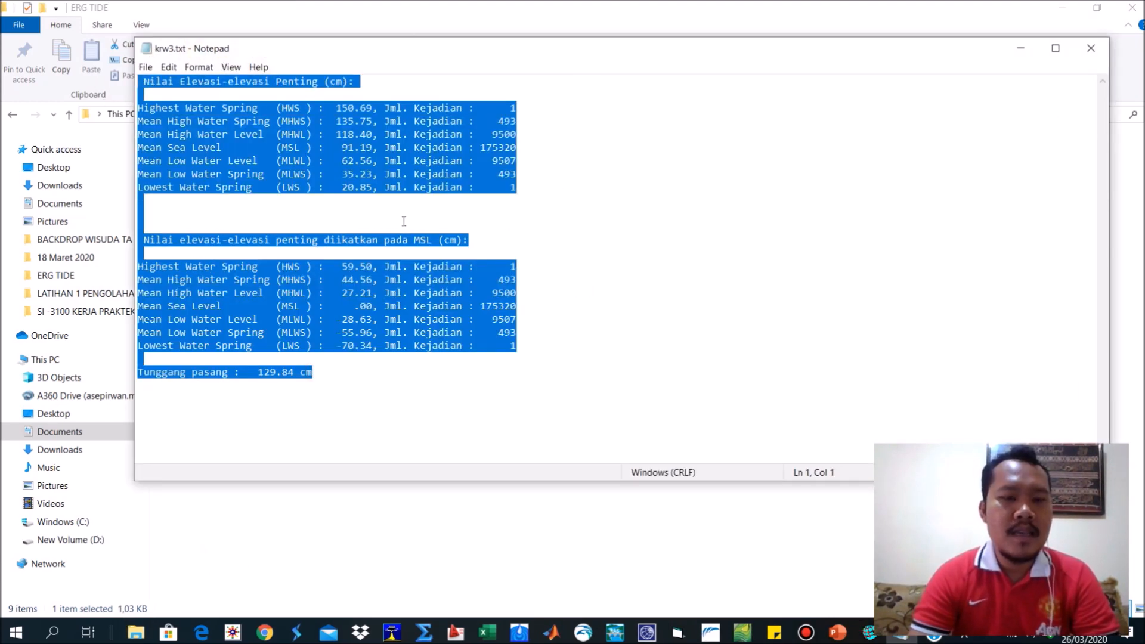
pyautogui.click(1091, 48)
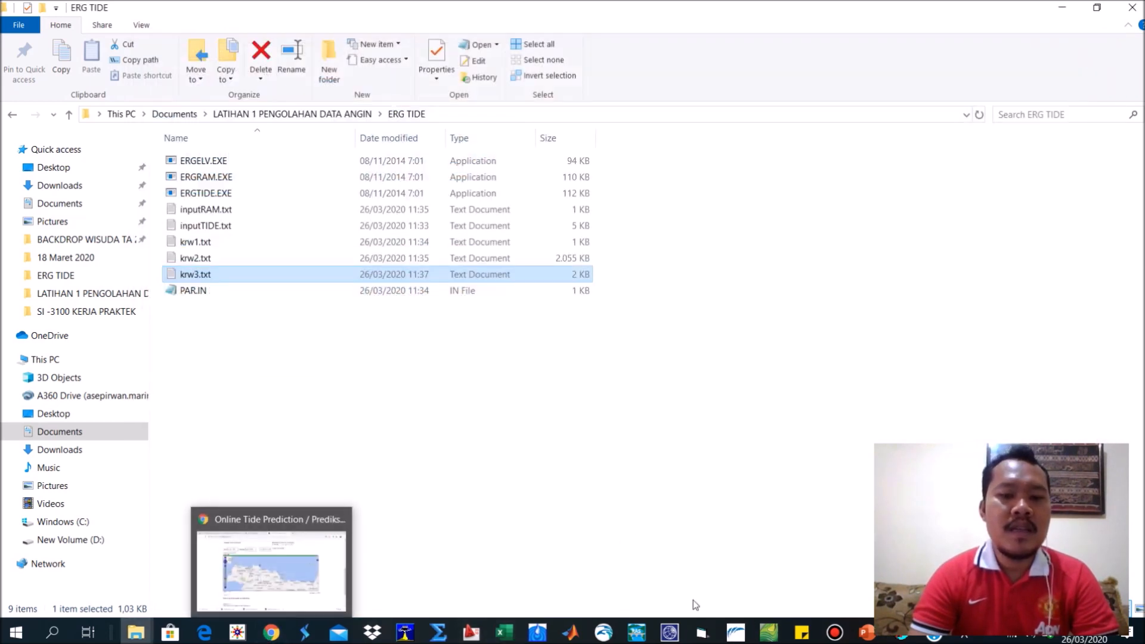
# Switch to PowerPoint and add "Pengolahan dengan ErgTIDE" and "Elevasi Penting" as items 2 and 3 of the list on slide 4.
pyautogui.click(867, 632)
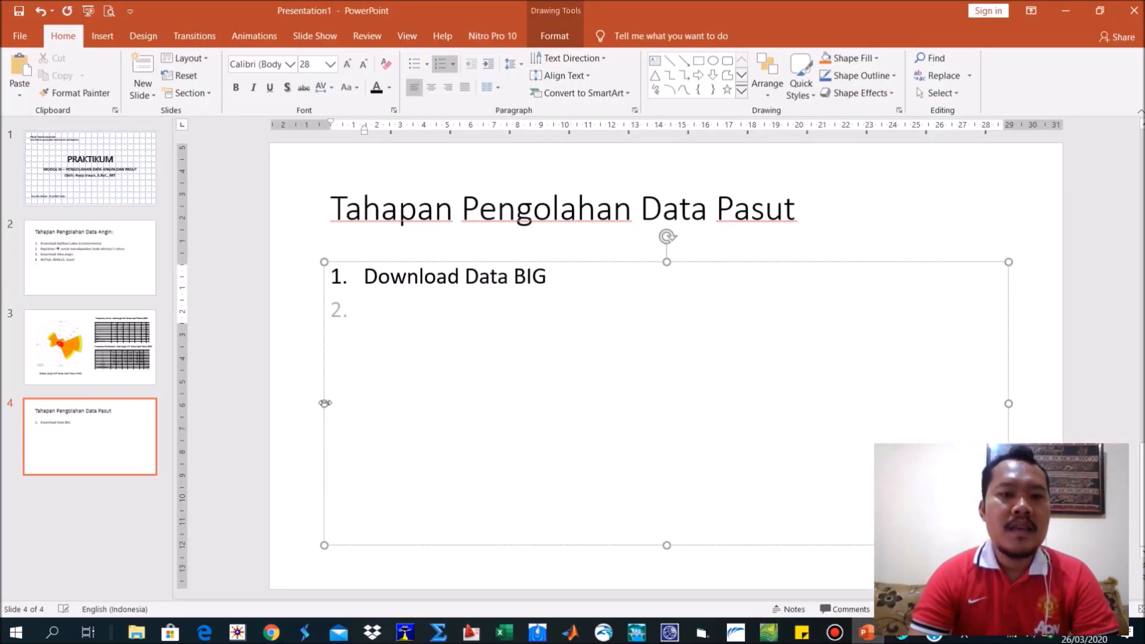
pyautogui.click(319, 309)
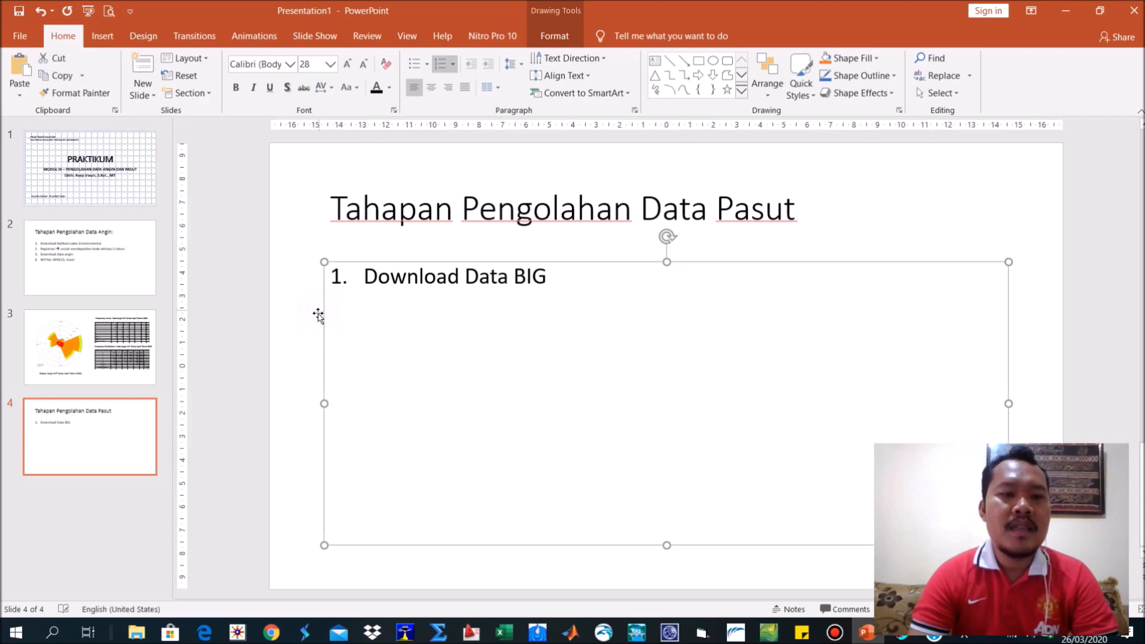
pyautogui.click(362, 309)
pyautogui.write('Peng')
pyautogui.write('olahan denga')
pyautogui.write('n W')
pyautogui.press('BackSpace')
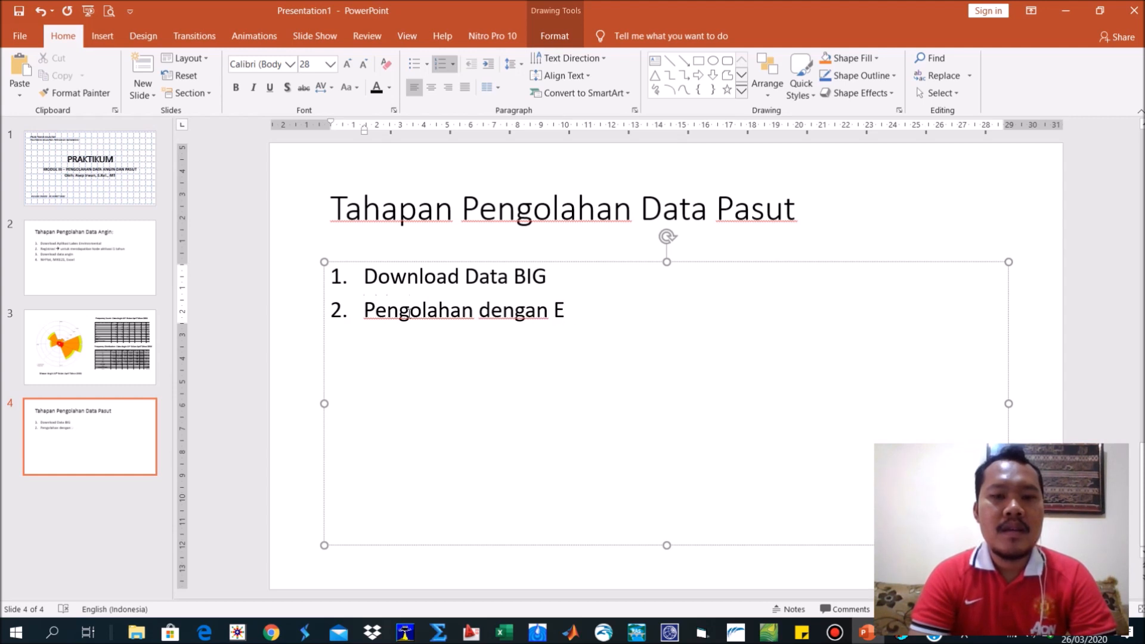
pyautogui.write('ErgTIDE')
pyautogui.press('Return')
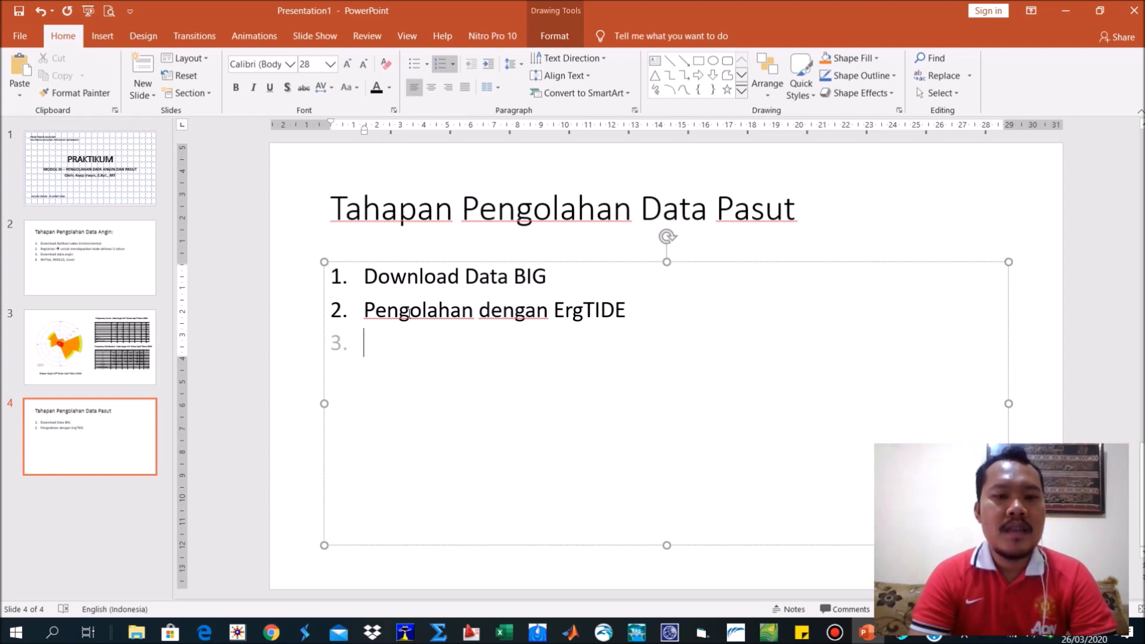
pyautogui.write('E')
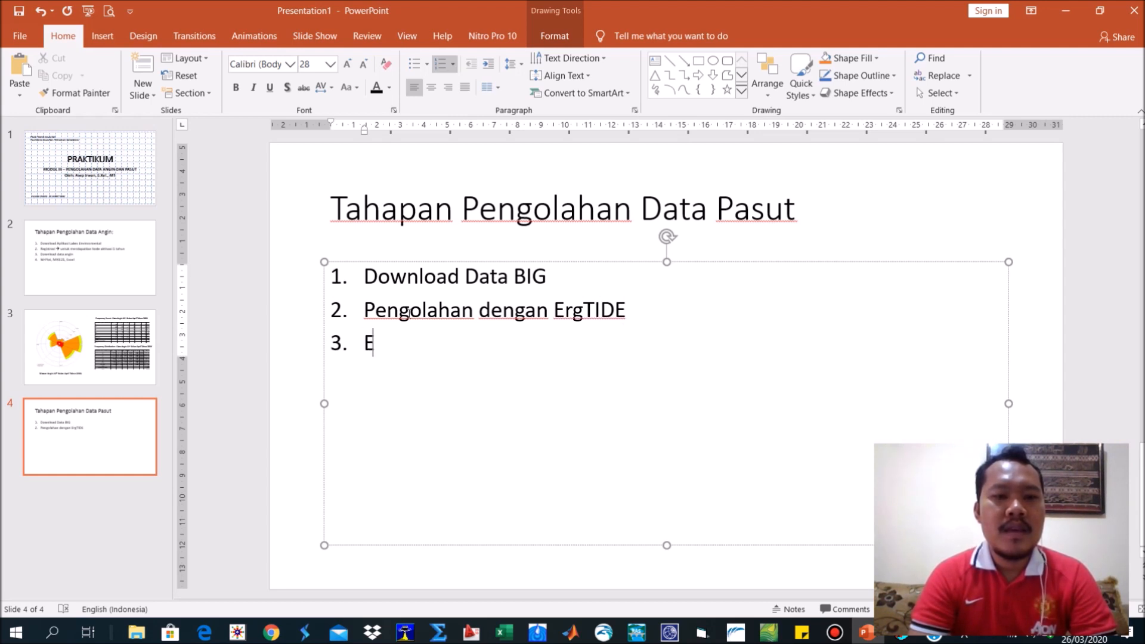
pyautogui.write('levasi Penting')
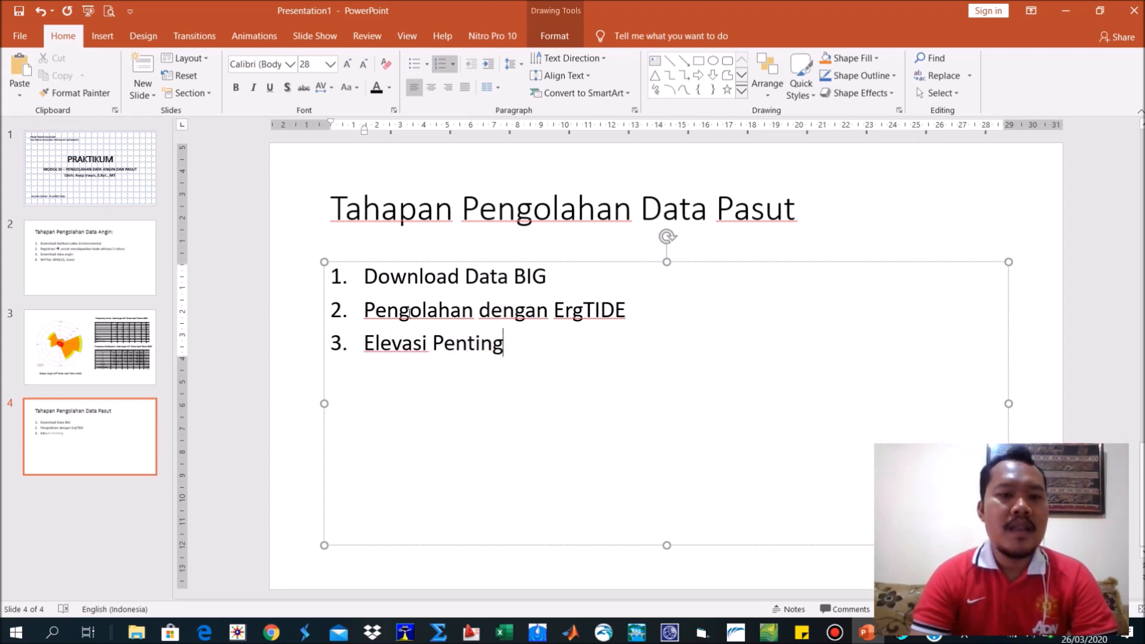
# Insert a new slide after the "Tahapan Pengolahan Data Pasut" slide.
pyautogui.click(75, 433)
pyautogui.rightClick(76, 424)
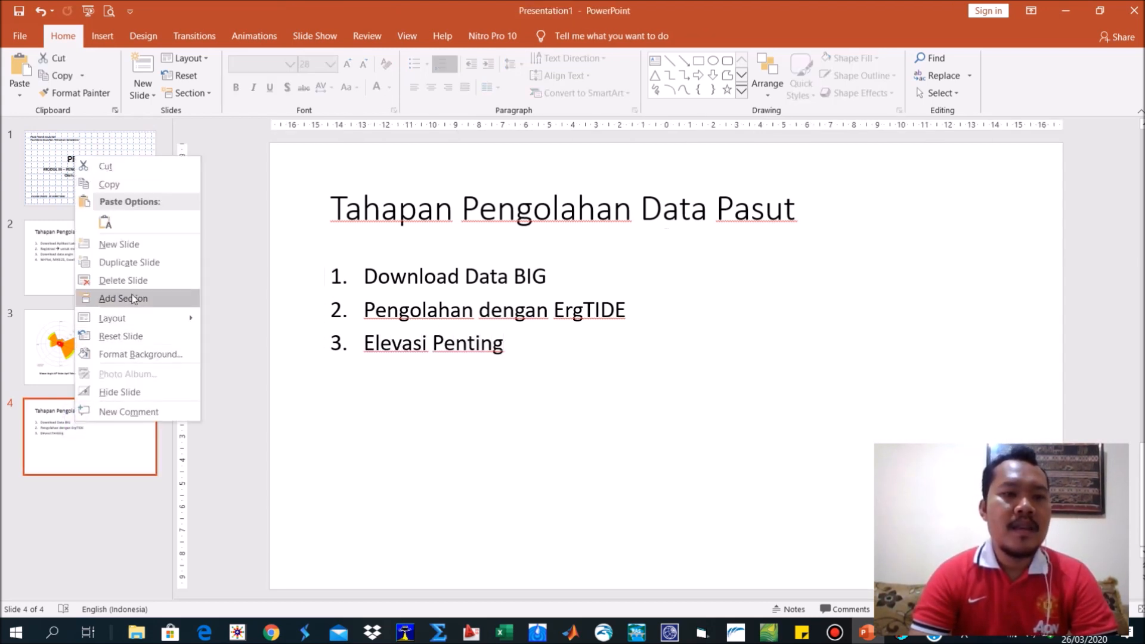
pyautogui.click(141, 250)
pyautogui.click(290, 327)
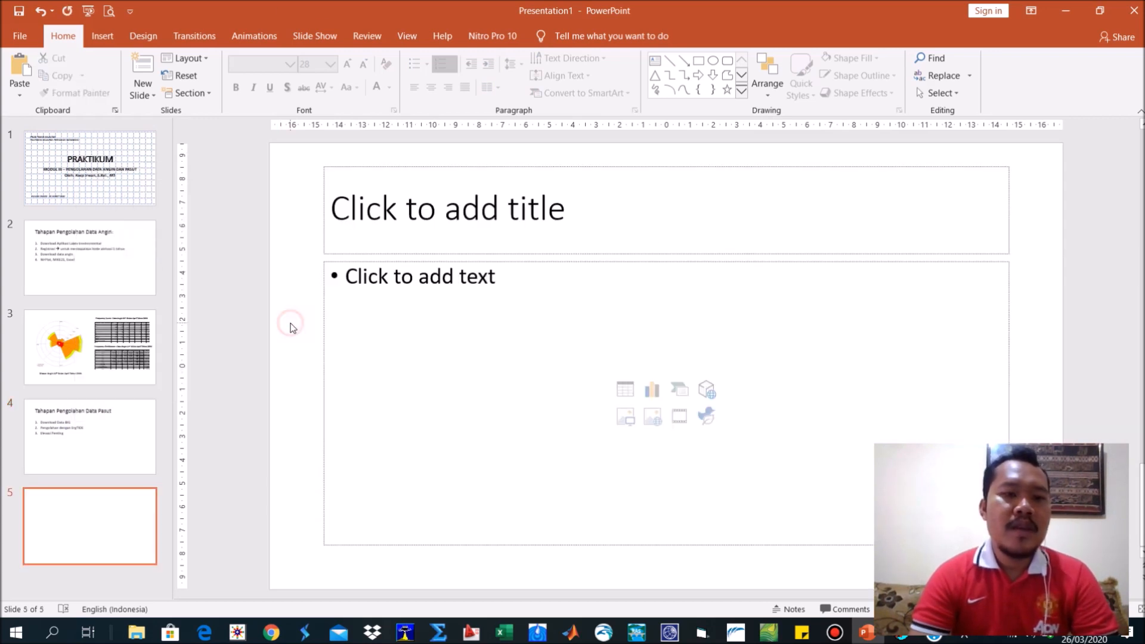